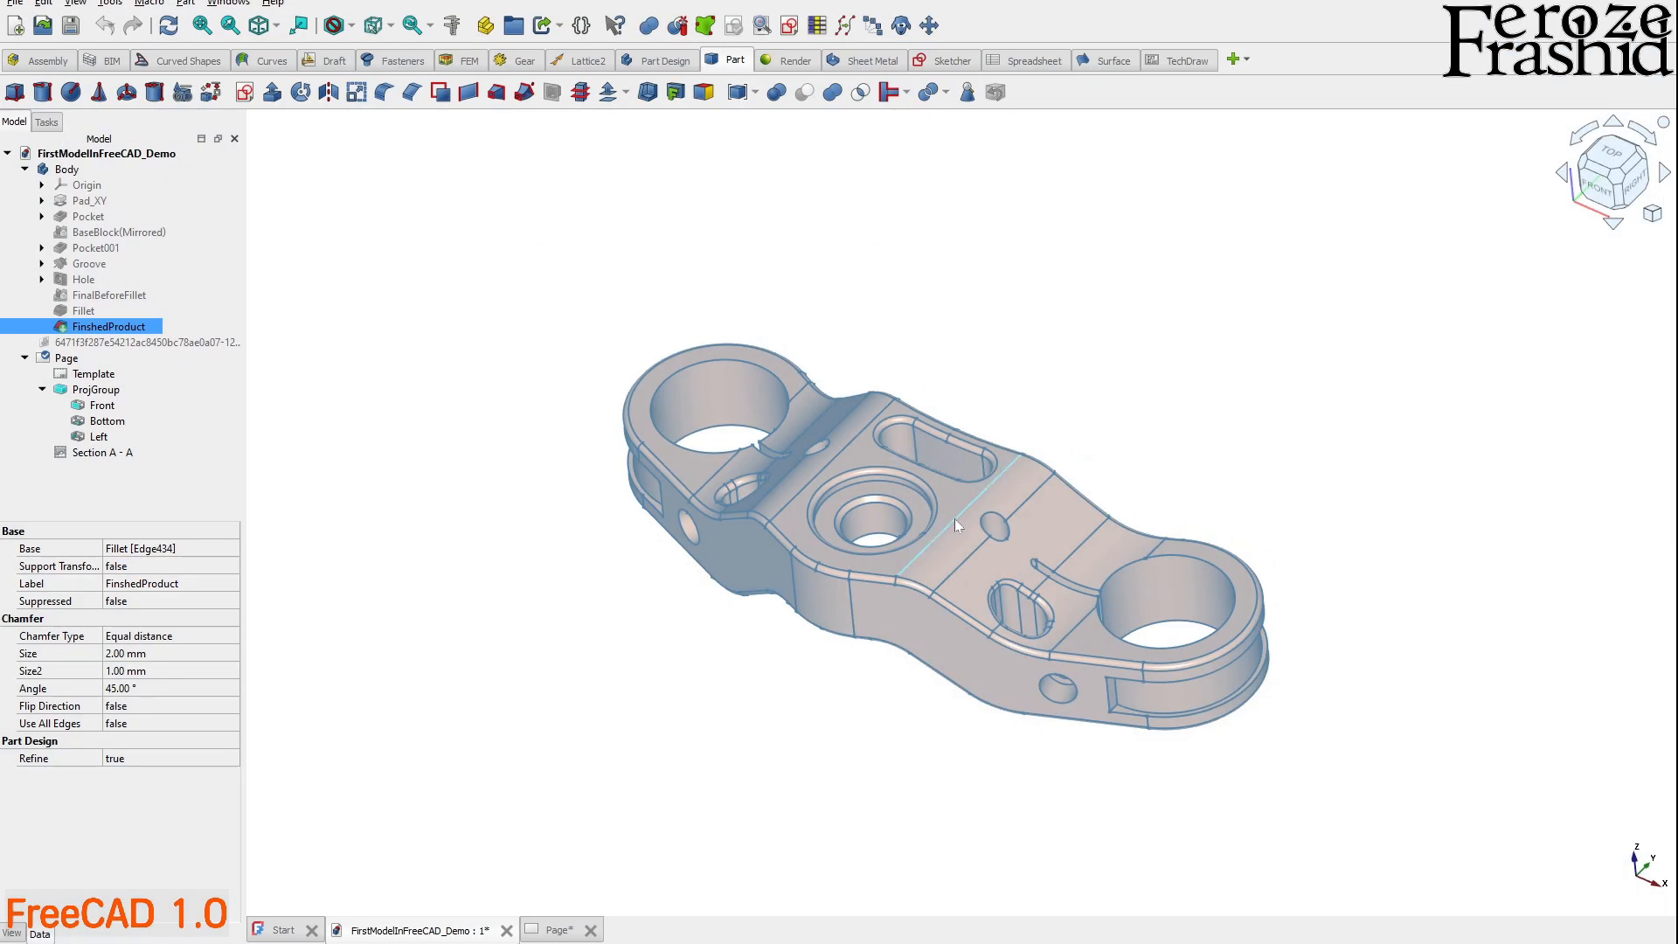
- Examine the finished part from several angles and view its drawing page with the projected and section views
{"action": "left_click", "coordinate": [1108, 419]}
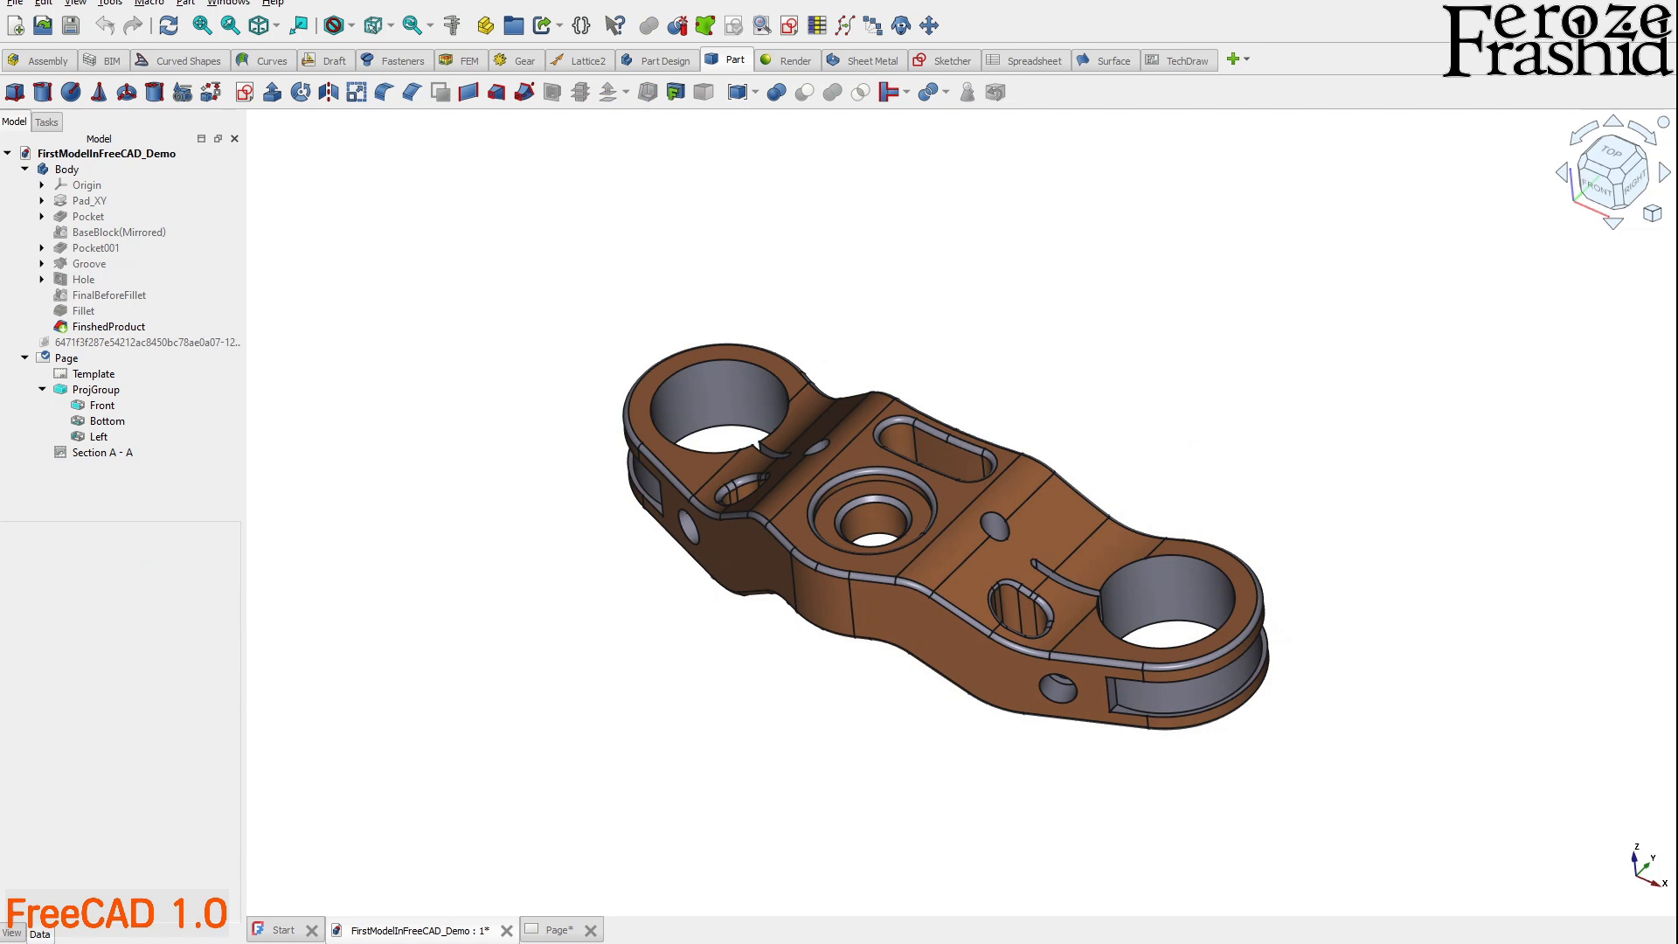
{"action": "middle_click_drag", "start_coordinate": [733, 629], "coordinate": [749, 581]}
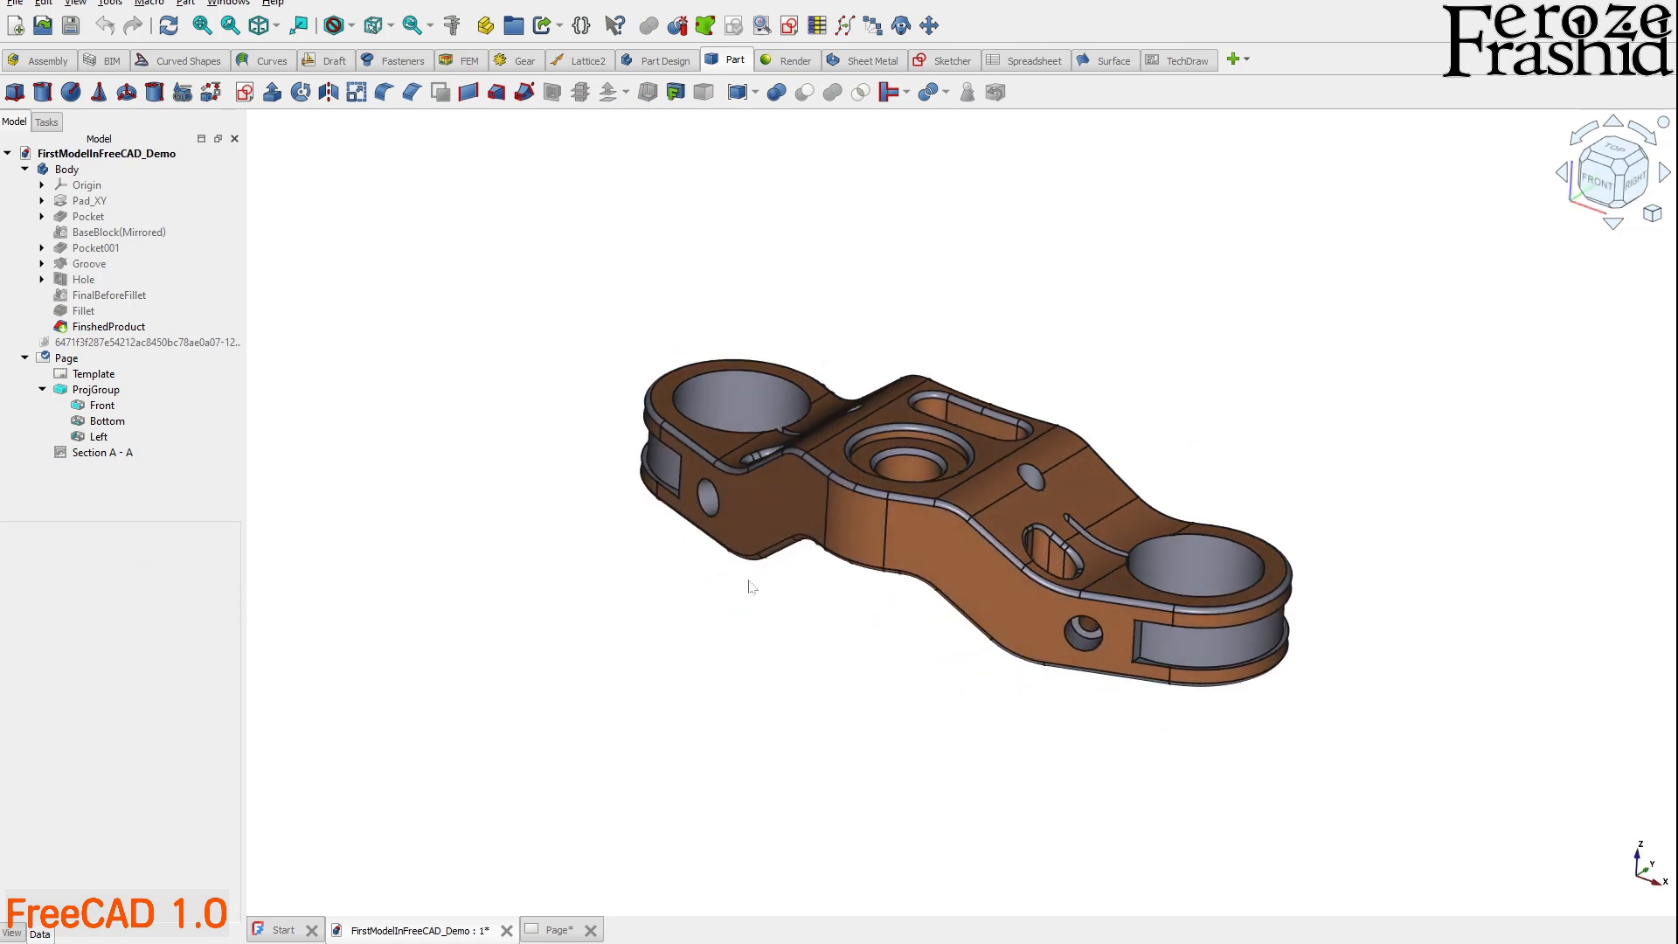
{"action": "middle_click_drag", "start_coordinate": [791, 592], "coordinate": [816, 637]}
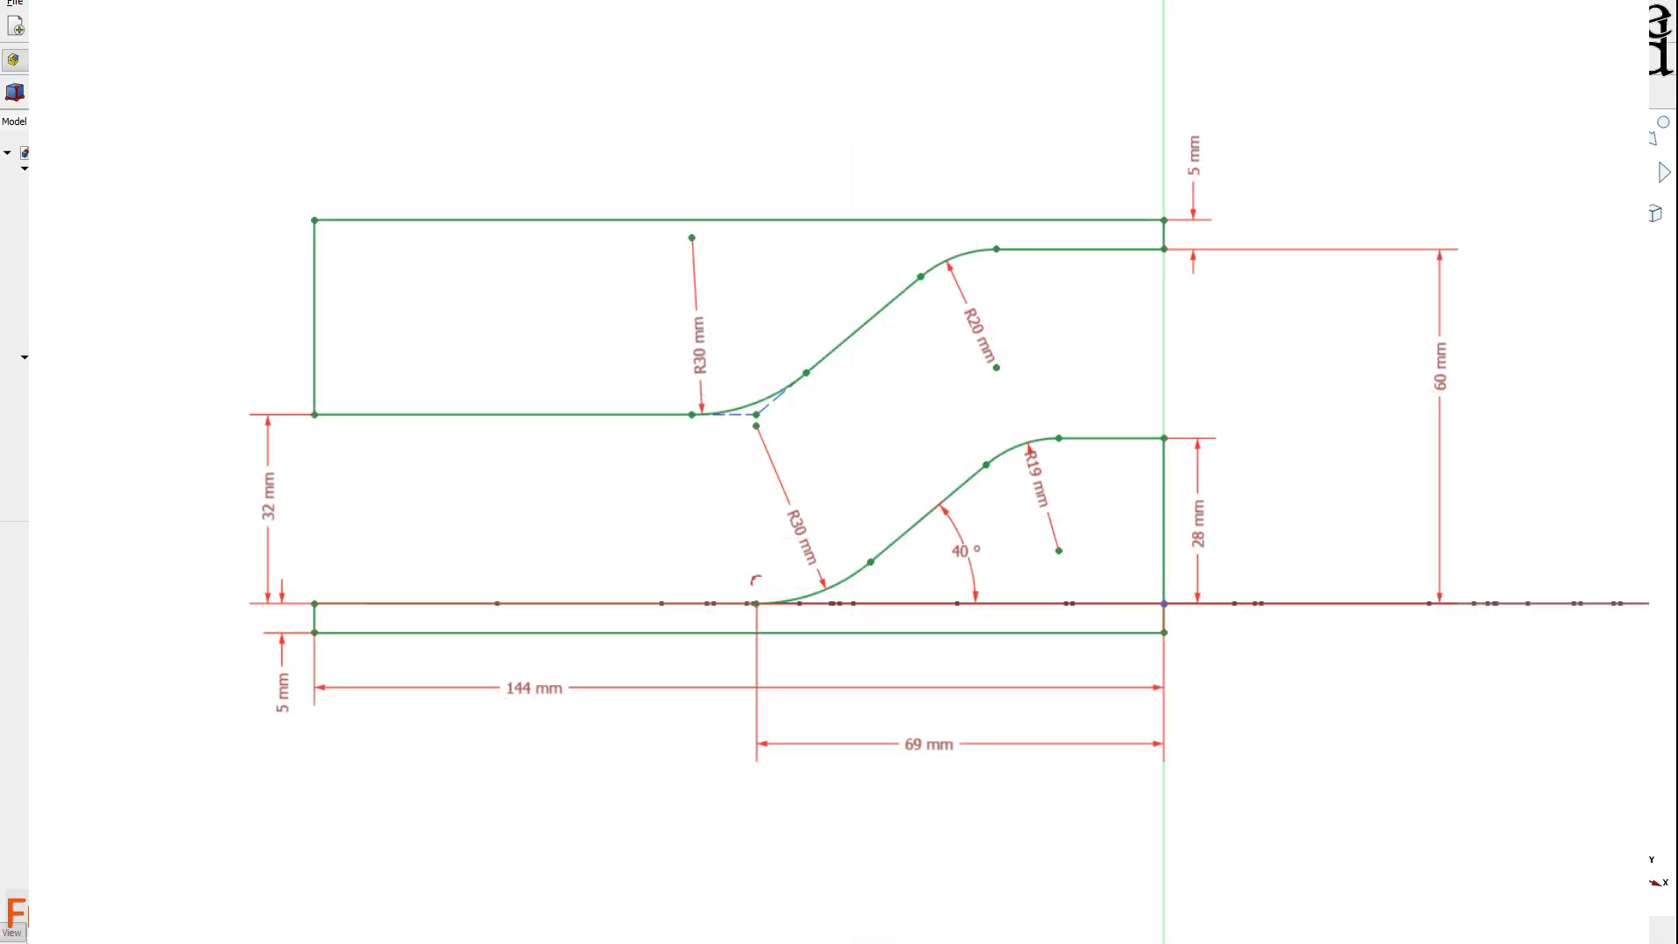
{"action": "middle_click_drag", "start_coordinate": [870, 663], "coordinate": [808, 537]}
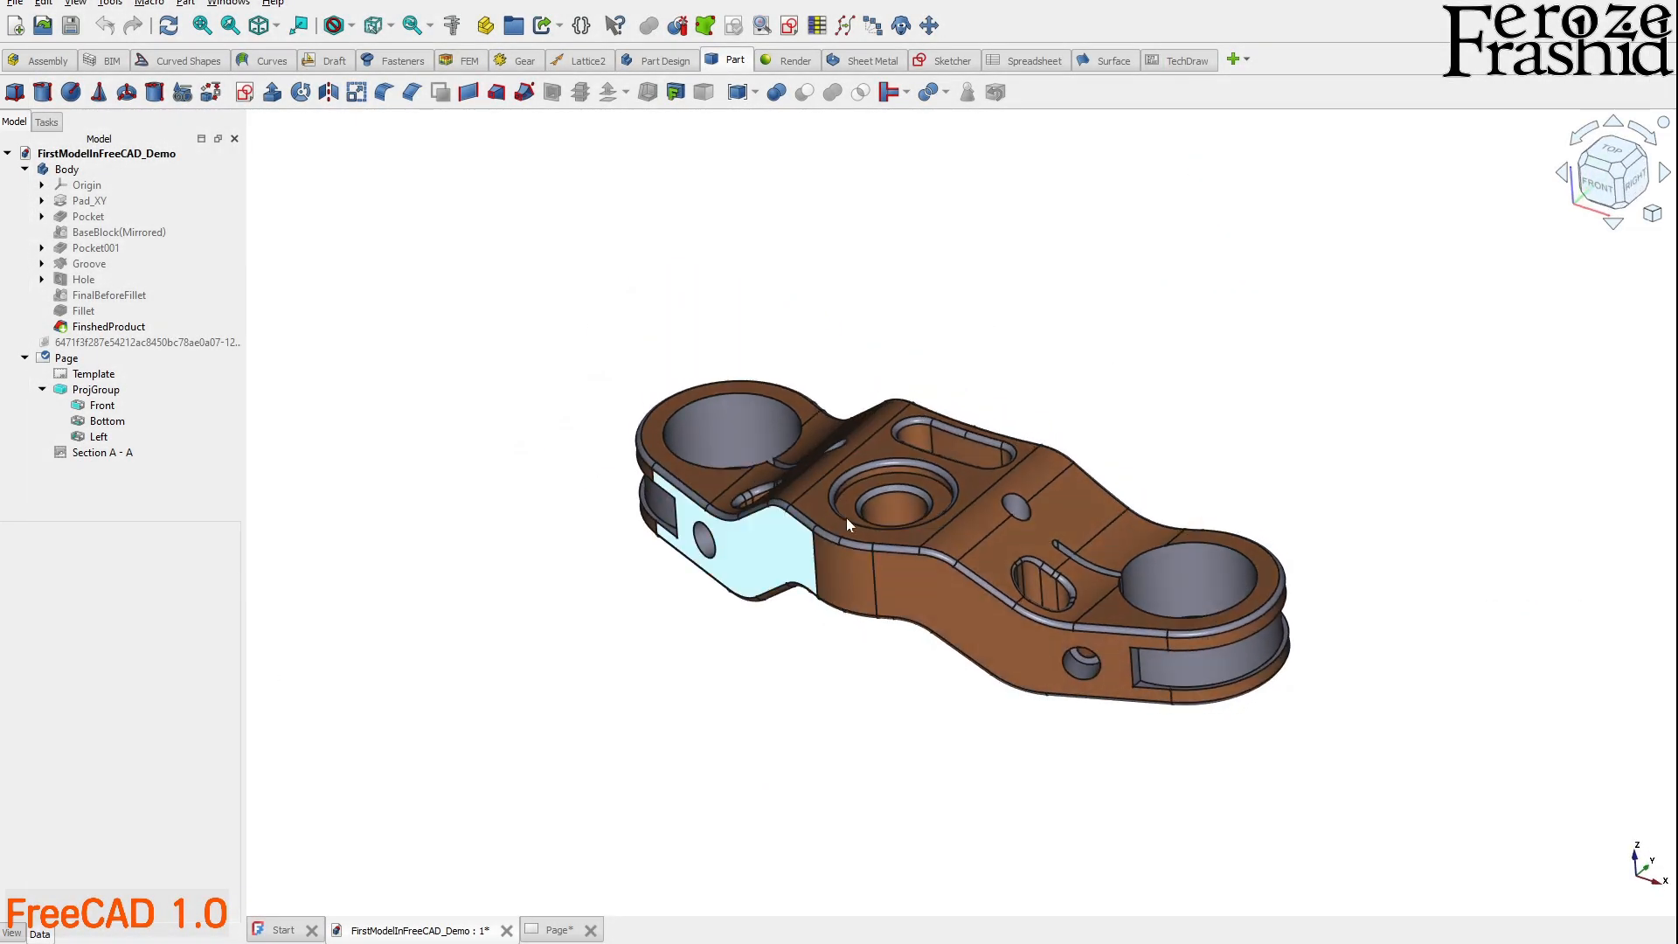
{"action": "scroll", "coordinate": [940, 569], "scroll_direction": "up", "scroll_amount": 2}
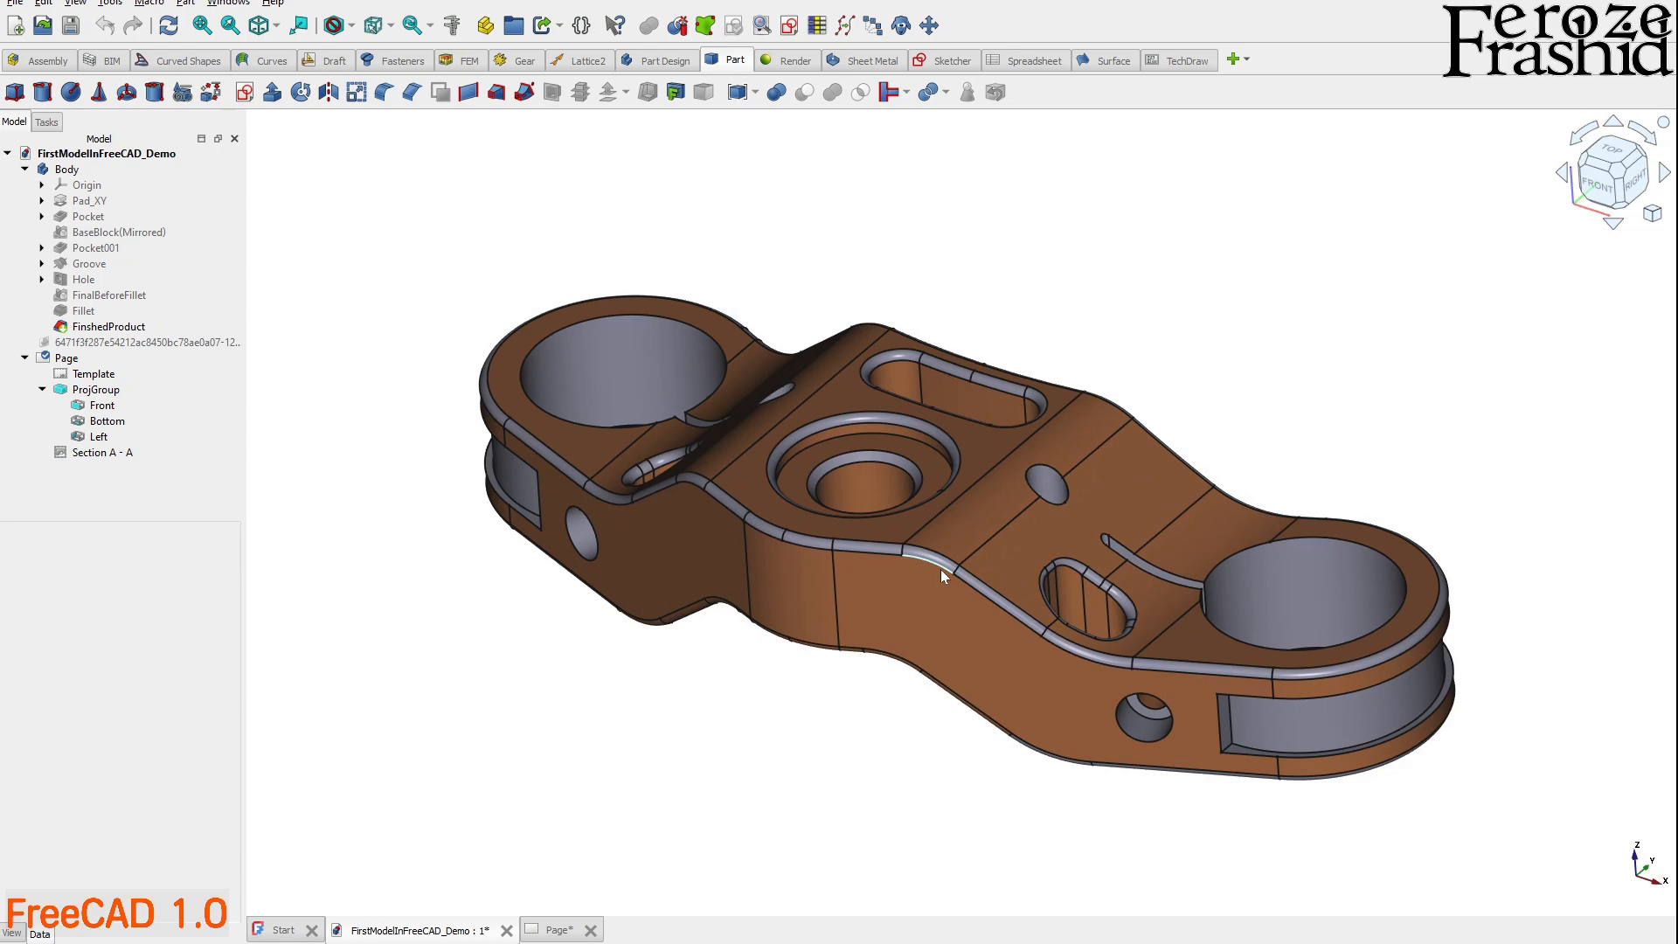
{"action": "left_click", "coordinate": [96, 452]}
{"action": "key", "text": "Escape"}
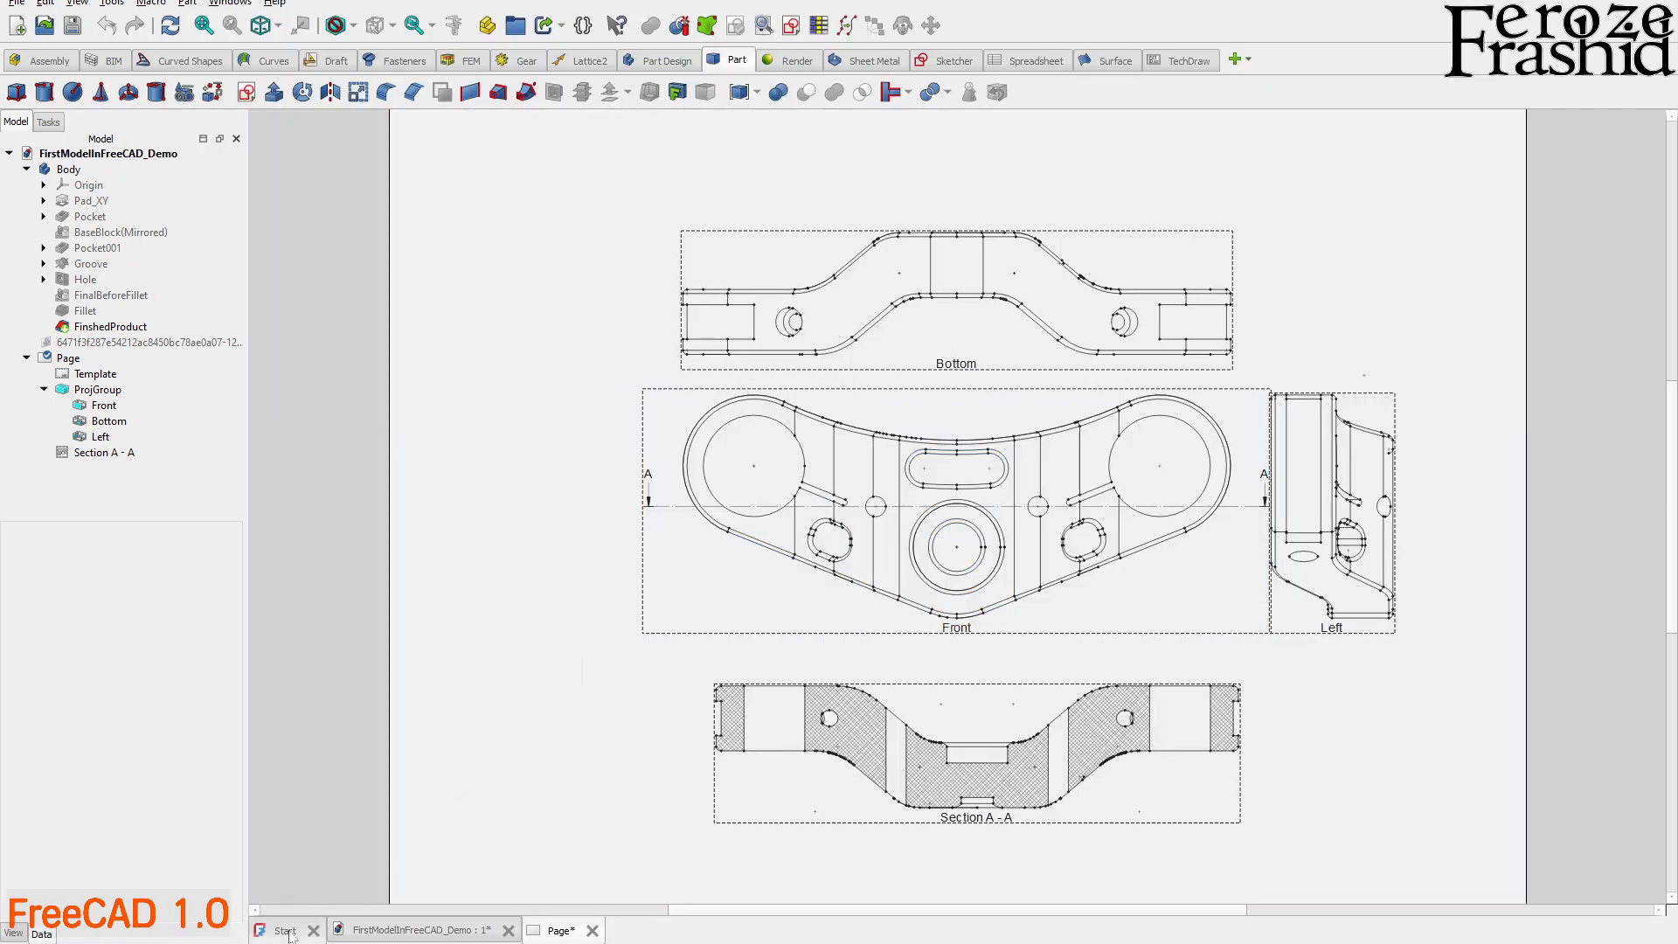
- Show the Start page and collapse the FirstModelInFreeCAD_Demo document in the model tree
{"action": "left_click", "coordinate": [289, 930]}
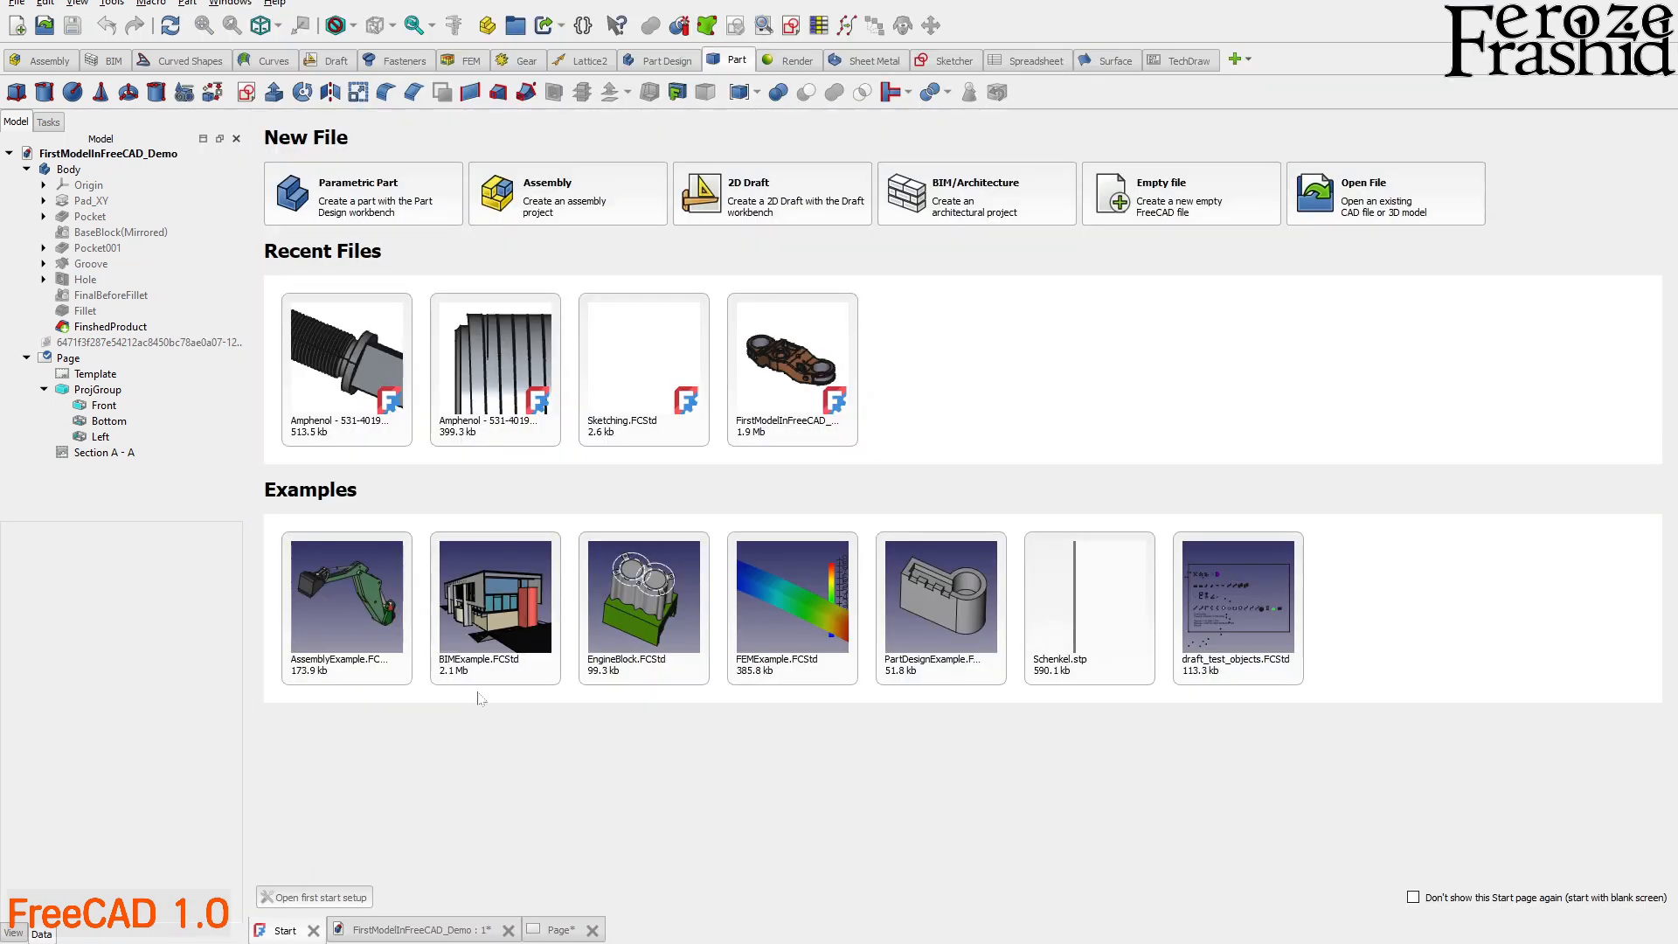
{"action": "left_click", "coordinate": [9, 152]}
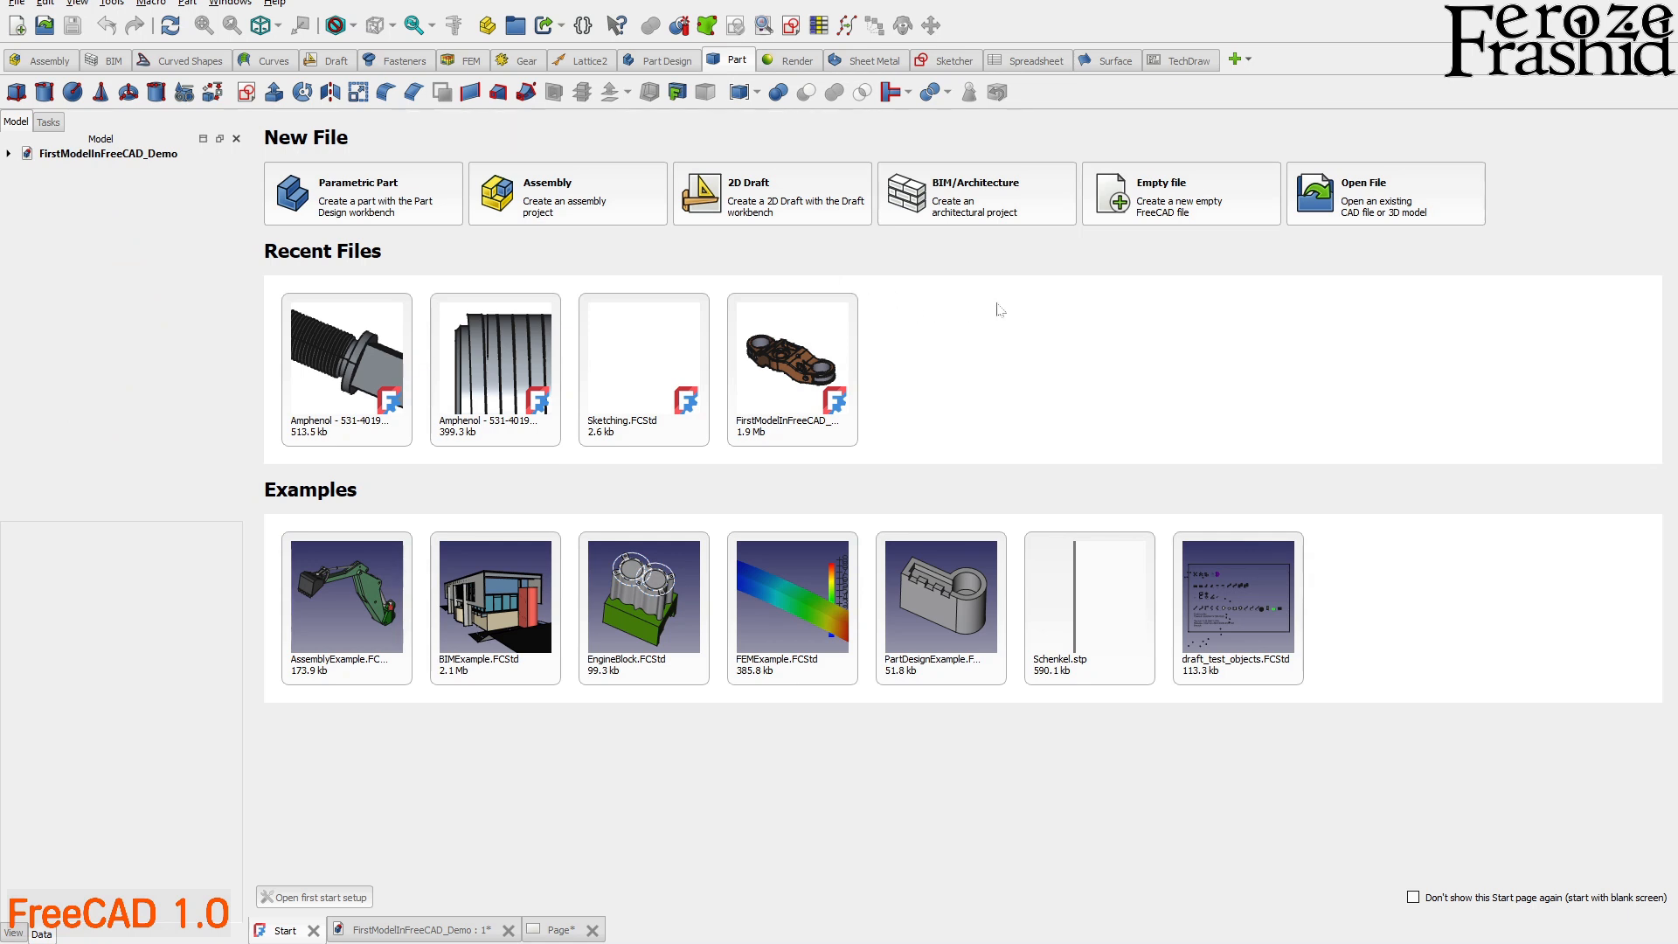
{"action": "left_click", "coordinate": [1412, 895]}
{"action": "left_click", "coordinate": [1414, 900]}
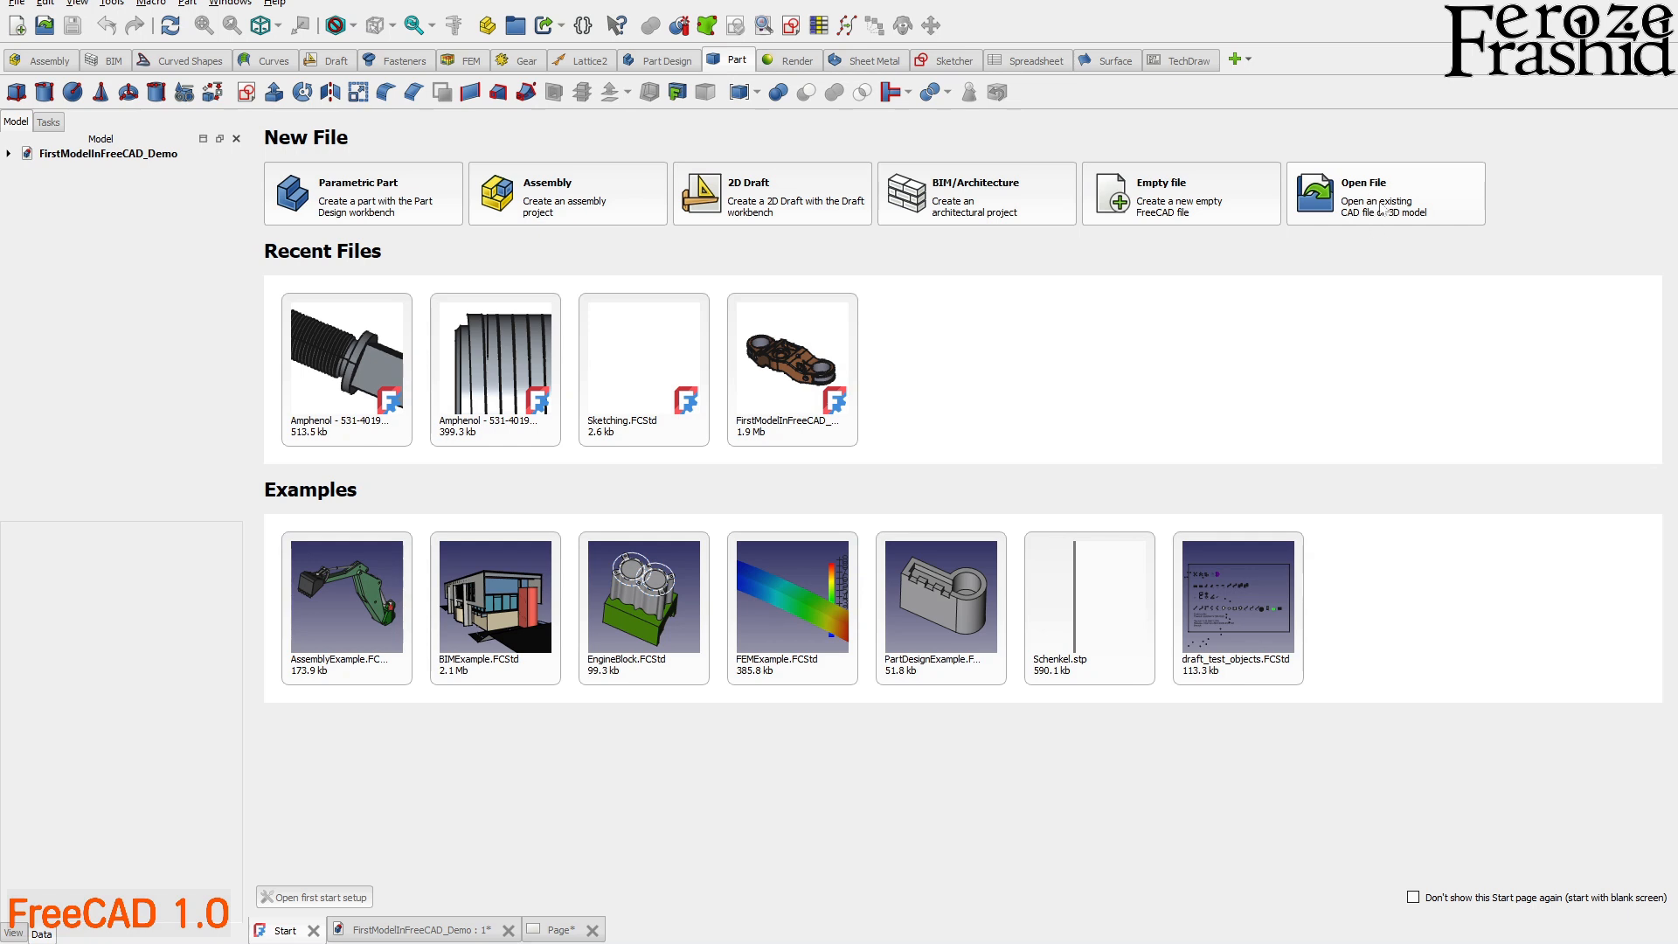
{"action": "left_click", "coordinate": [16, 3]}
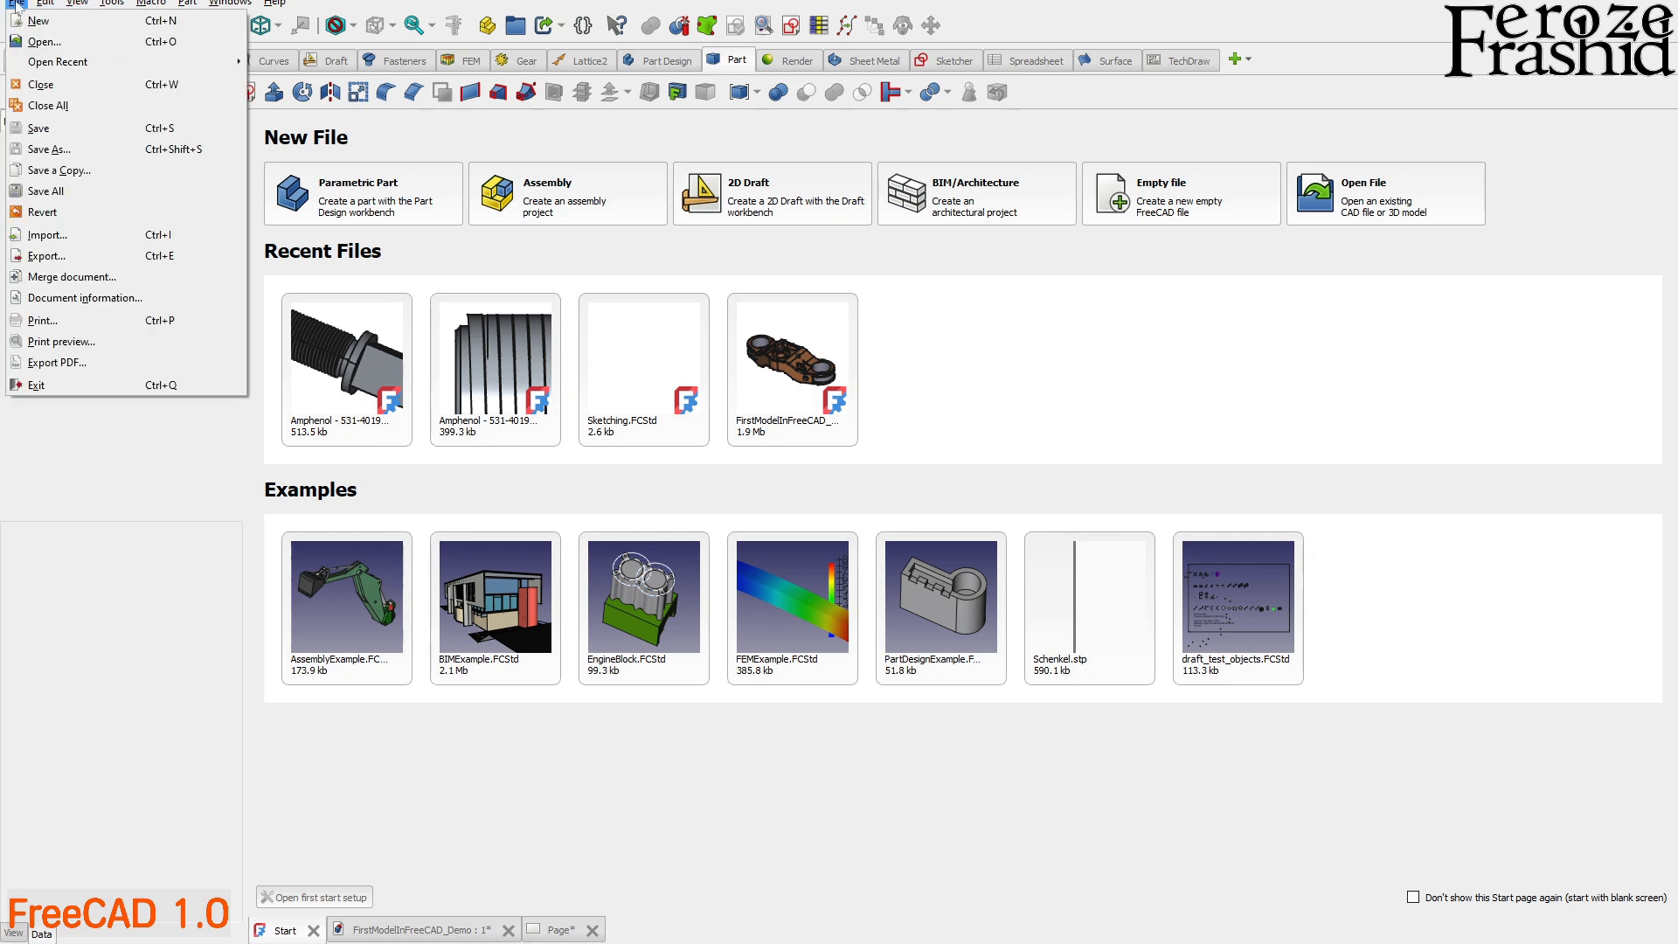
{"action": "left_click", "coordinate": [152, 491]}
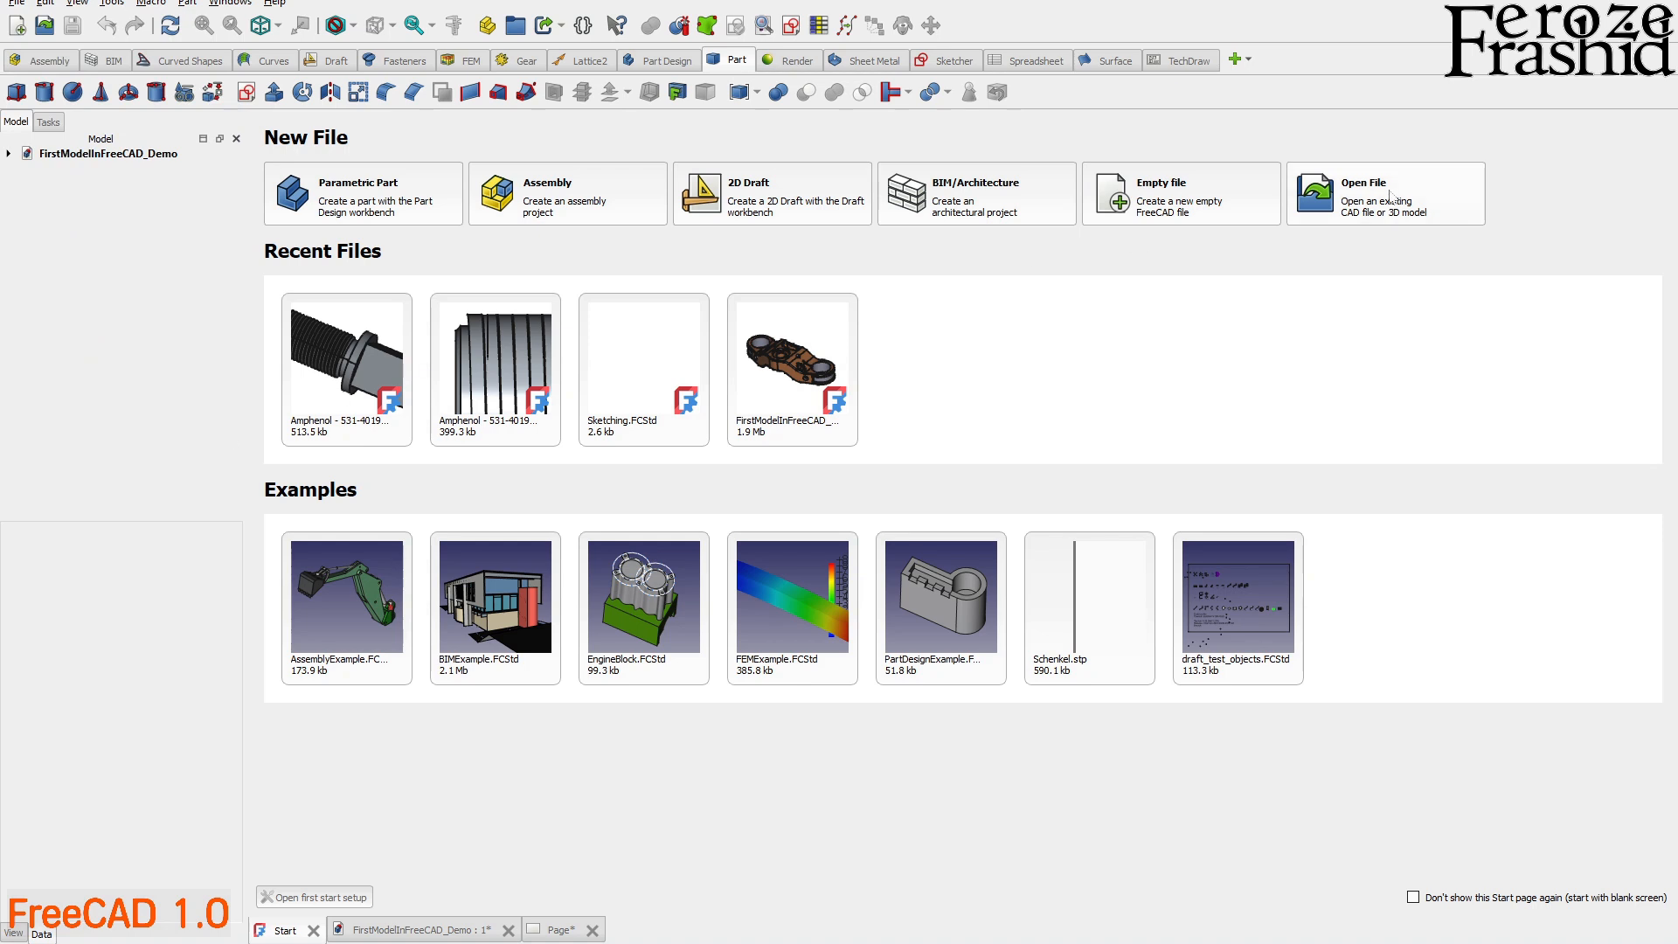
- Create a new empty file from the Start page and select its document in the model tree
{"action": "left_click", "coordinate": [1185, 216]}
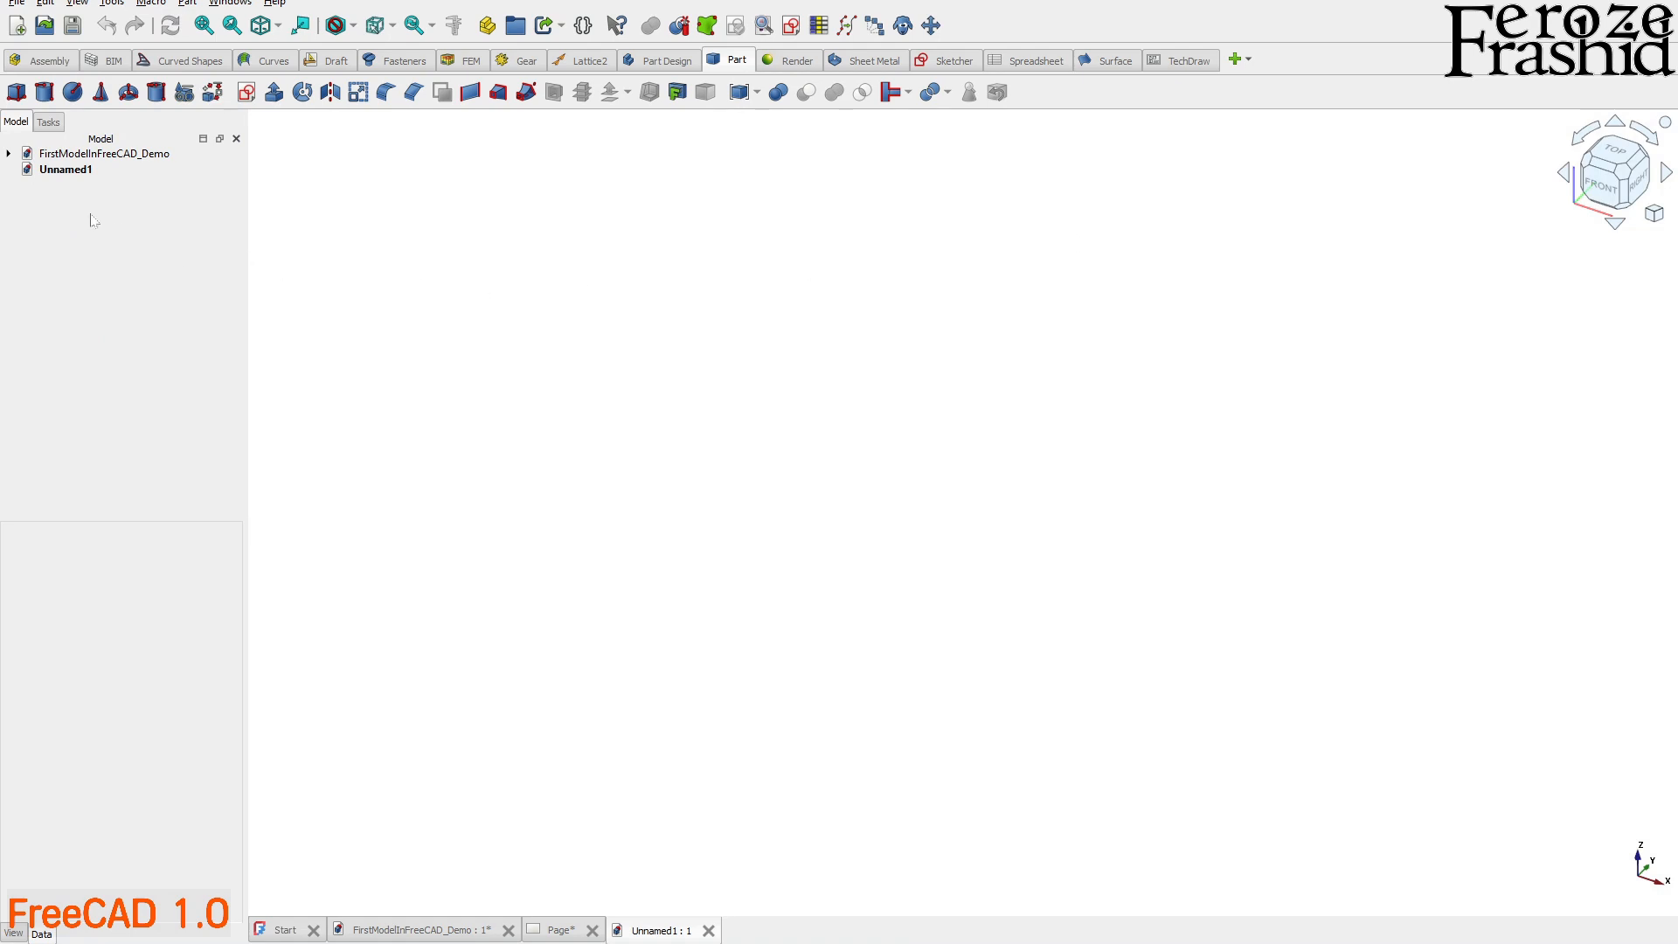
{"action": "left_click", "coordinate": [65, 169]}
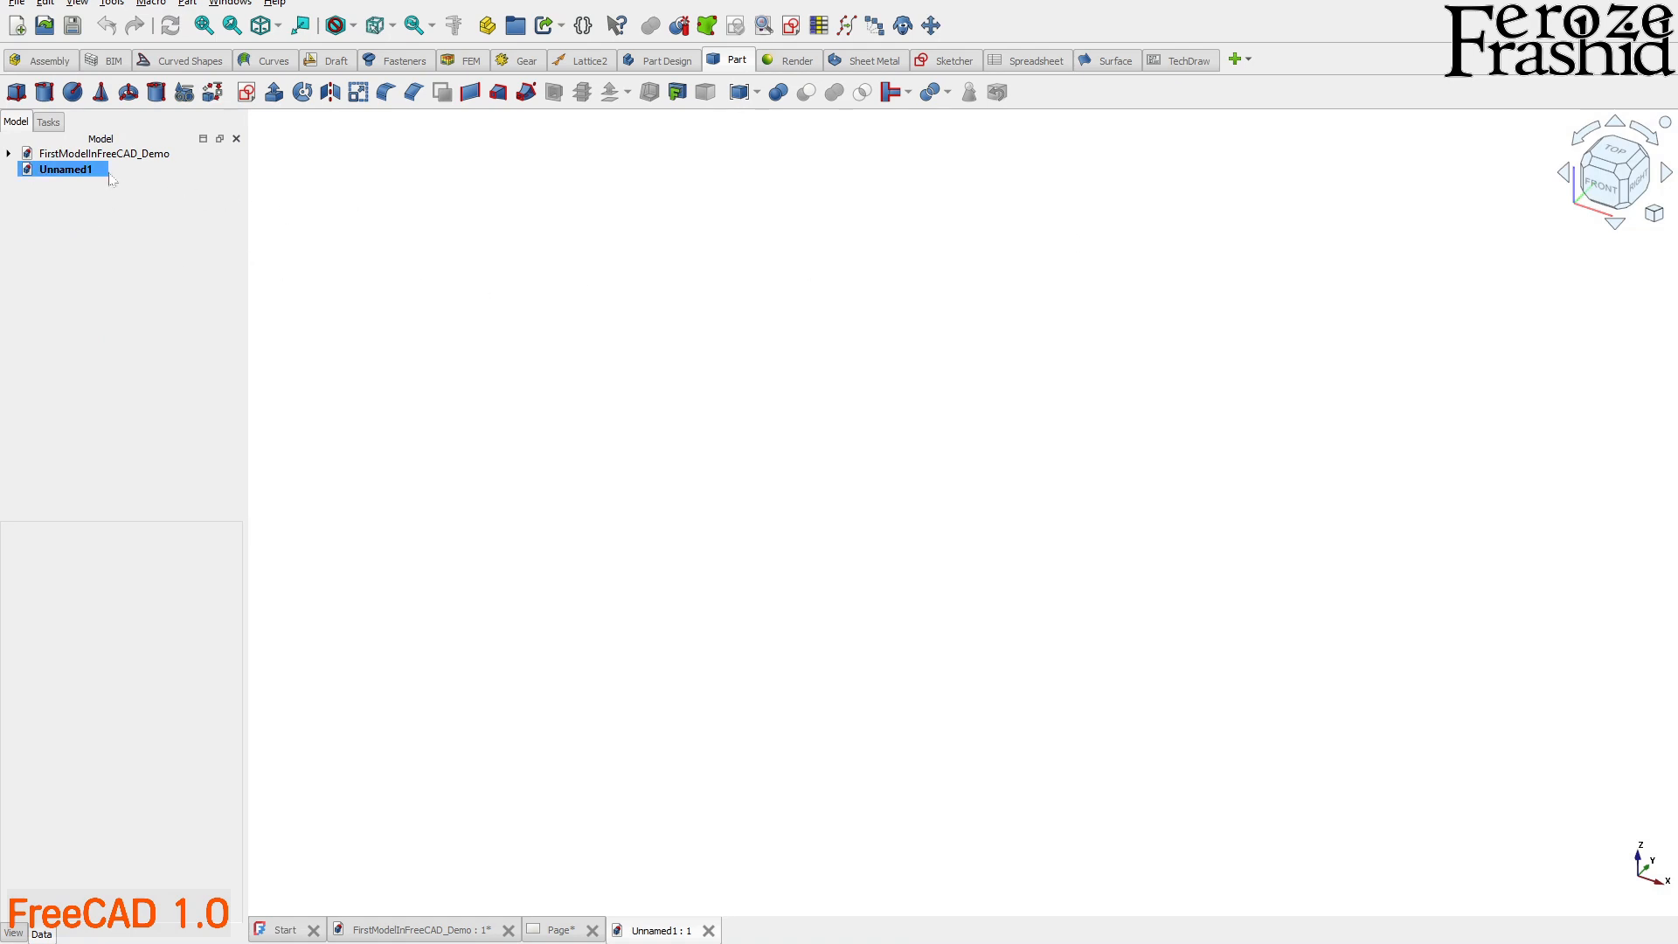
{"action": "left_click", "coordinate": [17, 4]}
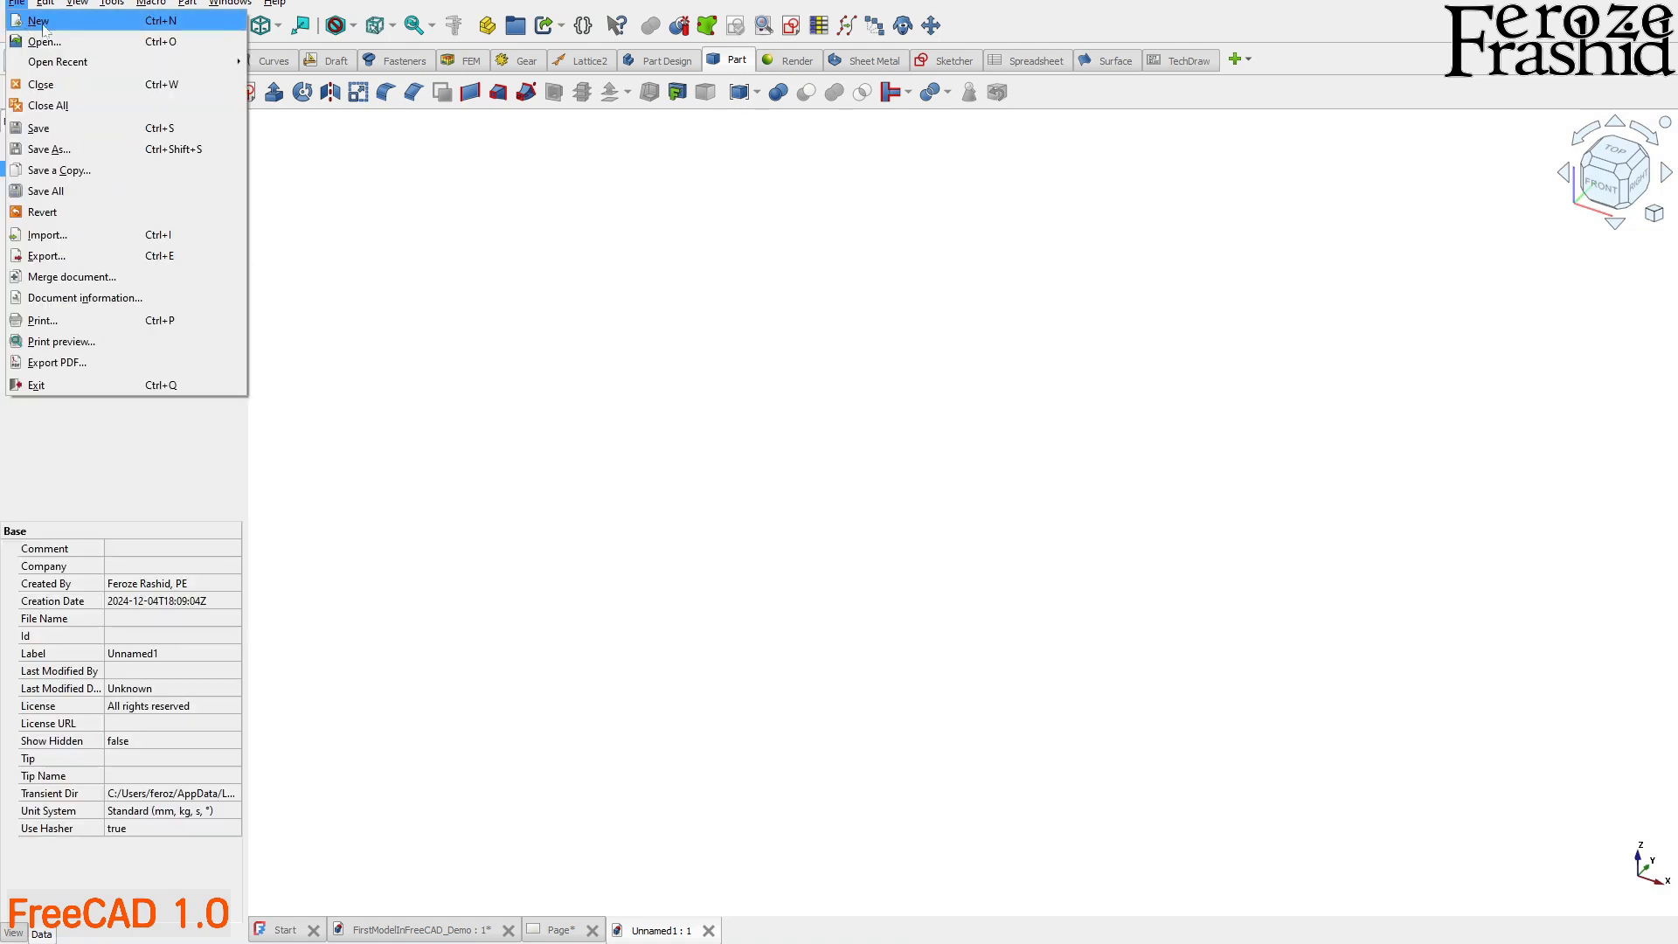
{"action": "left_click", "coordinate": [118, 457]}
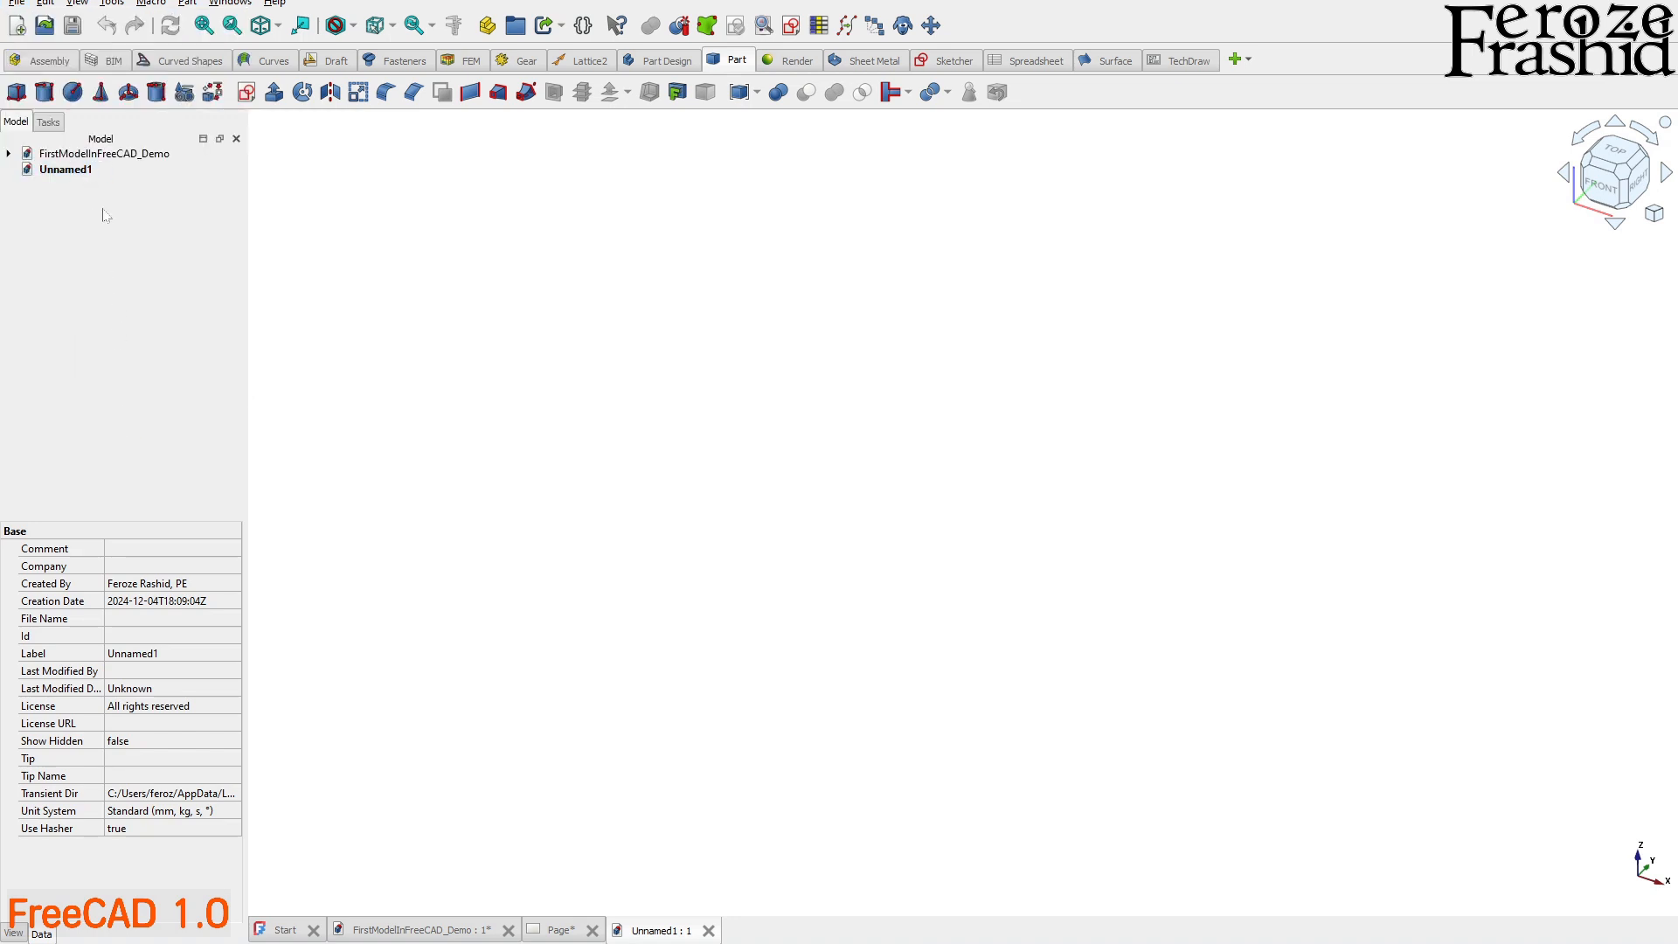
- With the Draft workbench active, create a Parametric Part file from the Start page, and activate the Unnamed1 document in the model tree
{"action": "left_click", "coordinate": [285, 930]}
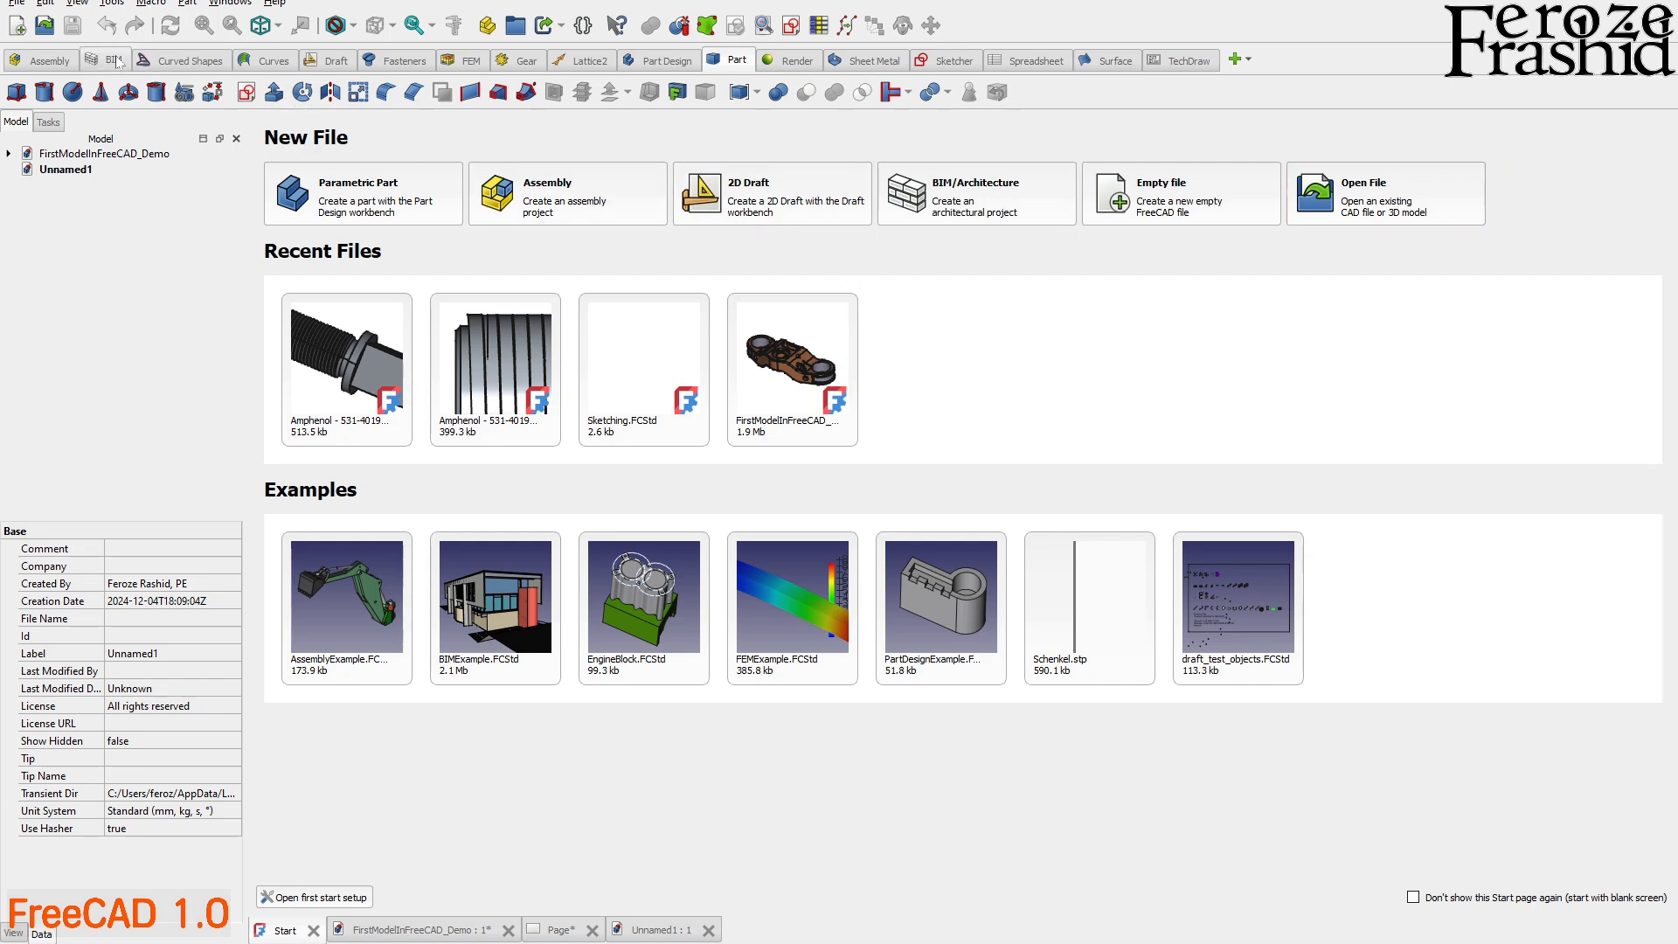
{"action": "left_click", "coordinate": [336, 61]}
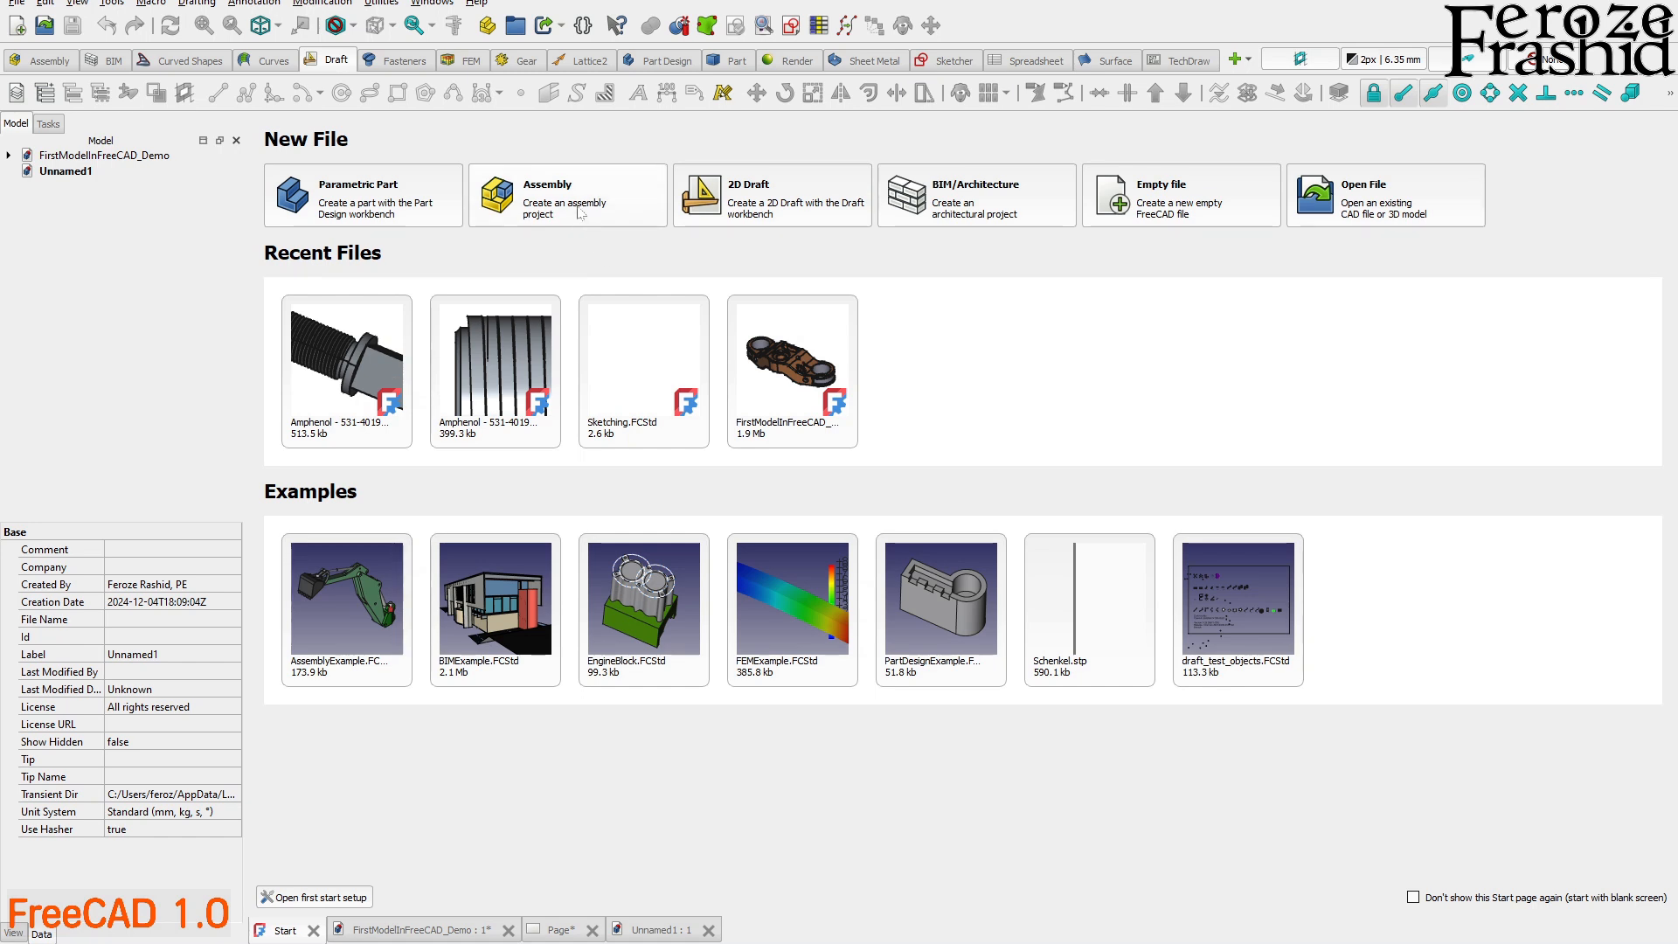
{"action": "left_click", "coordinate": [407, 221]}
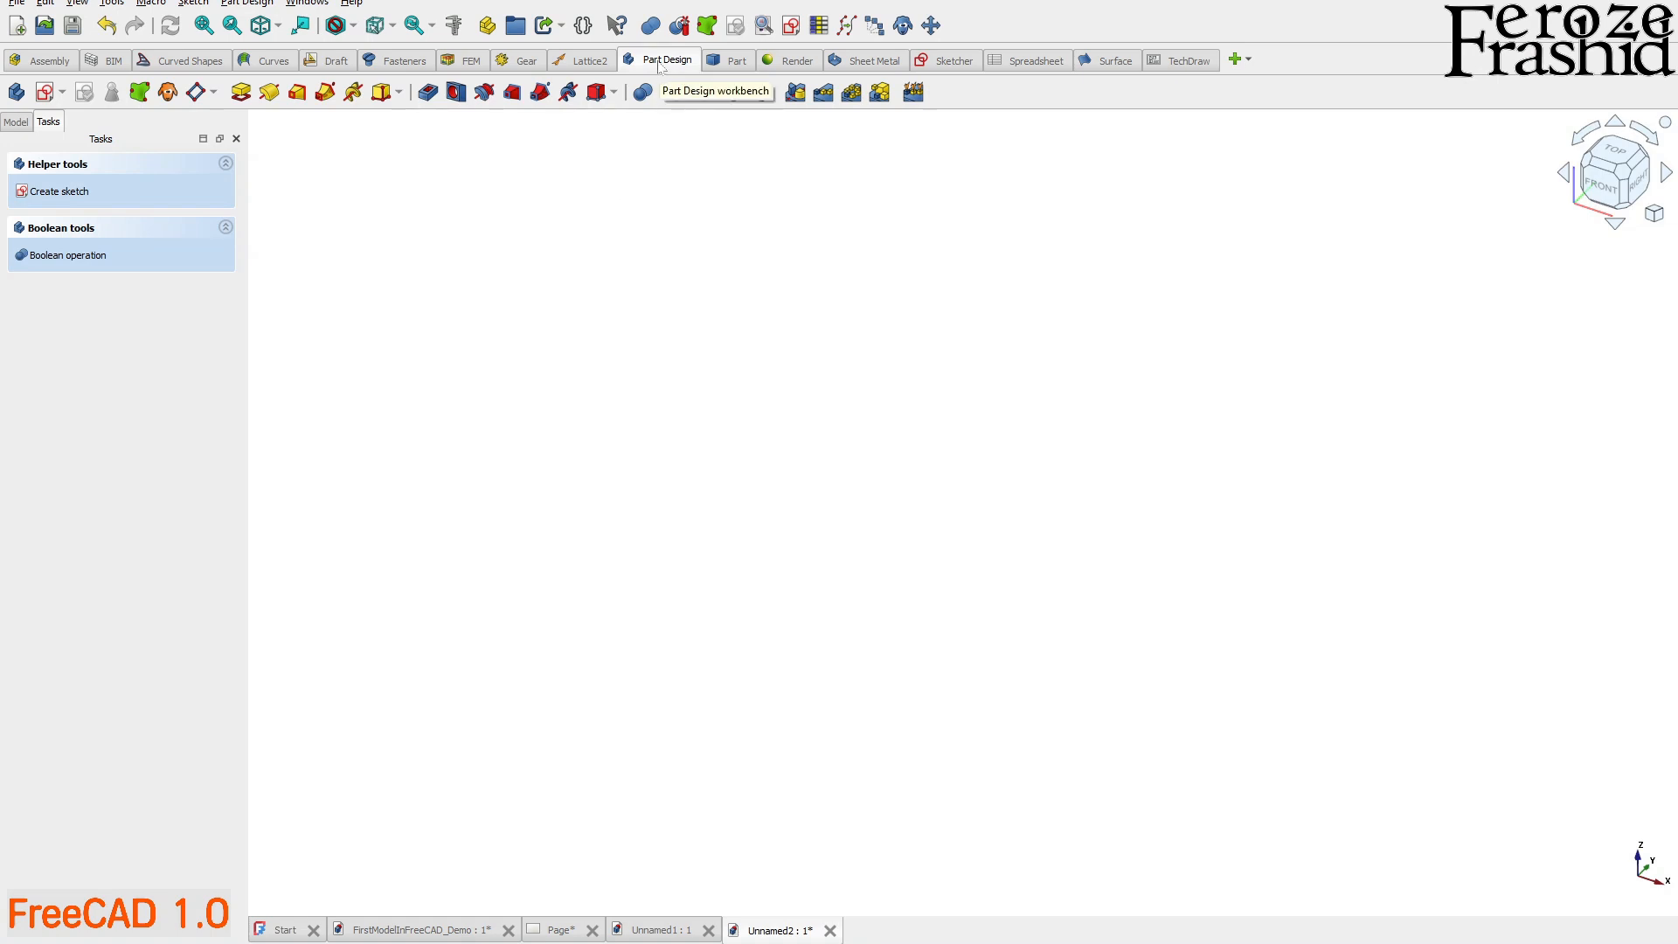
{"action": "left_click", "coordinate": [16, 121]}
{"action": "left_click", "coordinate": [56, 172]}
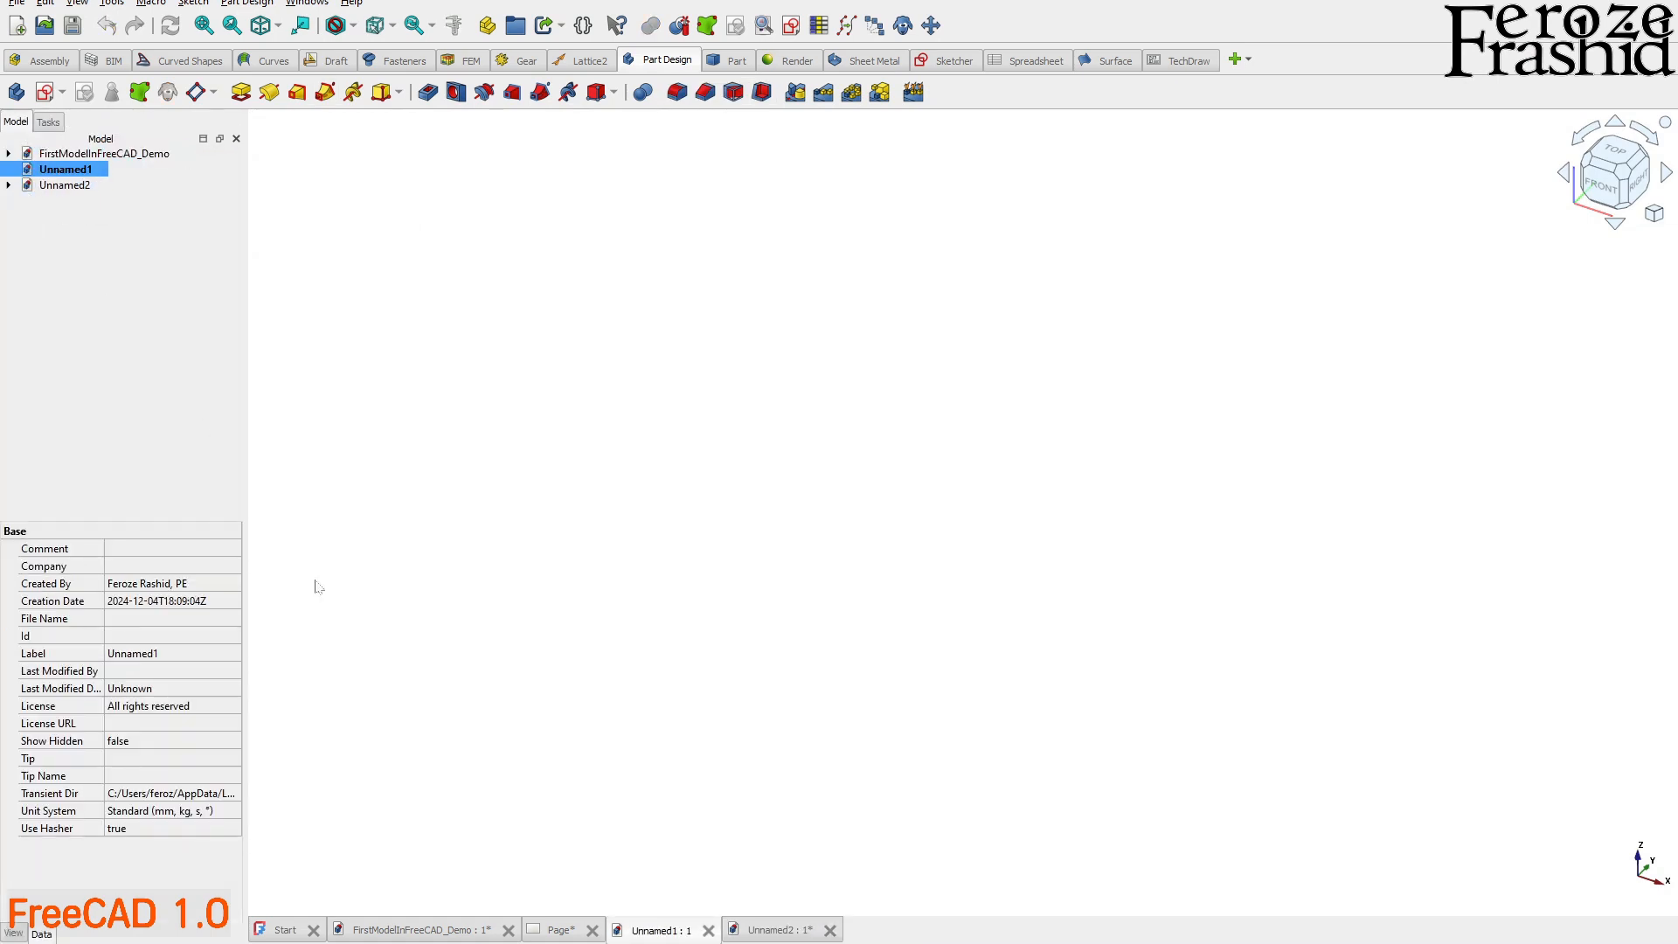
- Starting from the Part workbench, create another Parametric Part file from the Start page and show its body in the model tree
{"action": "left_click", "coordinate": [289, 932]}
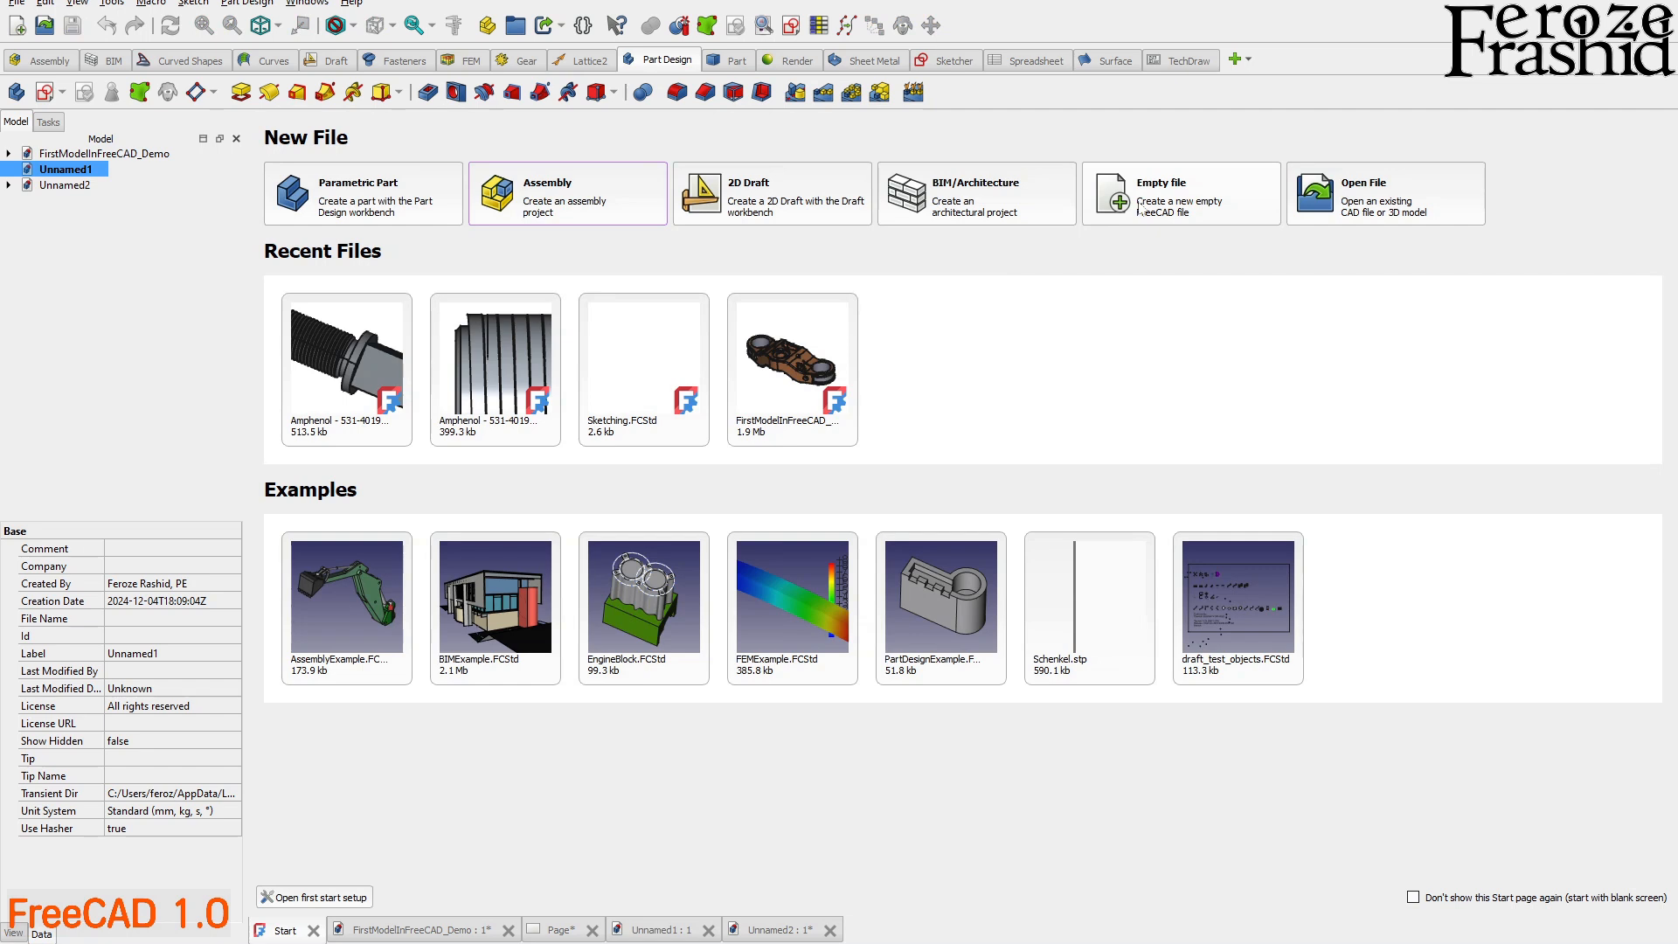
{"action": "left_click", "coordinate": [735, 61]}
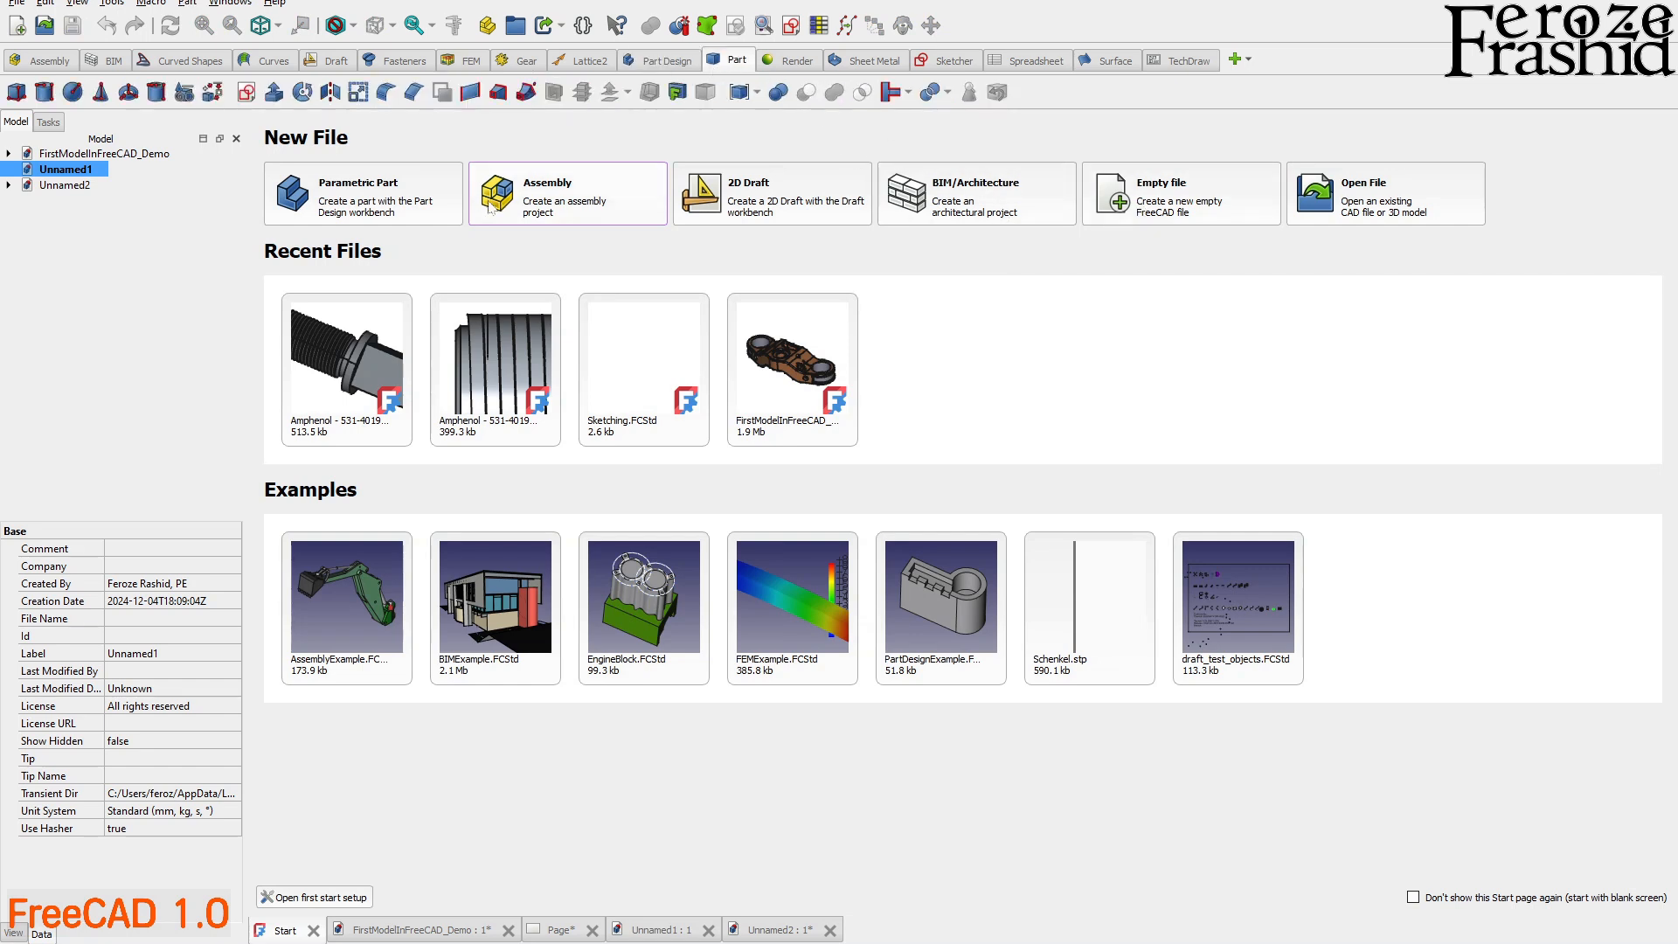
{"action": "left_click", "coordinate": [354, 209]}
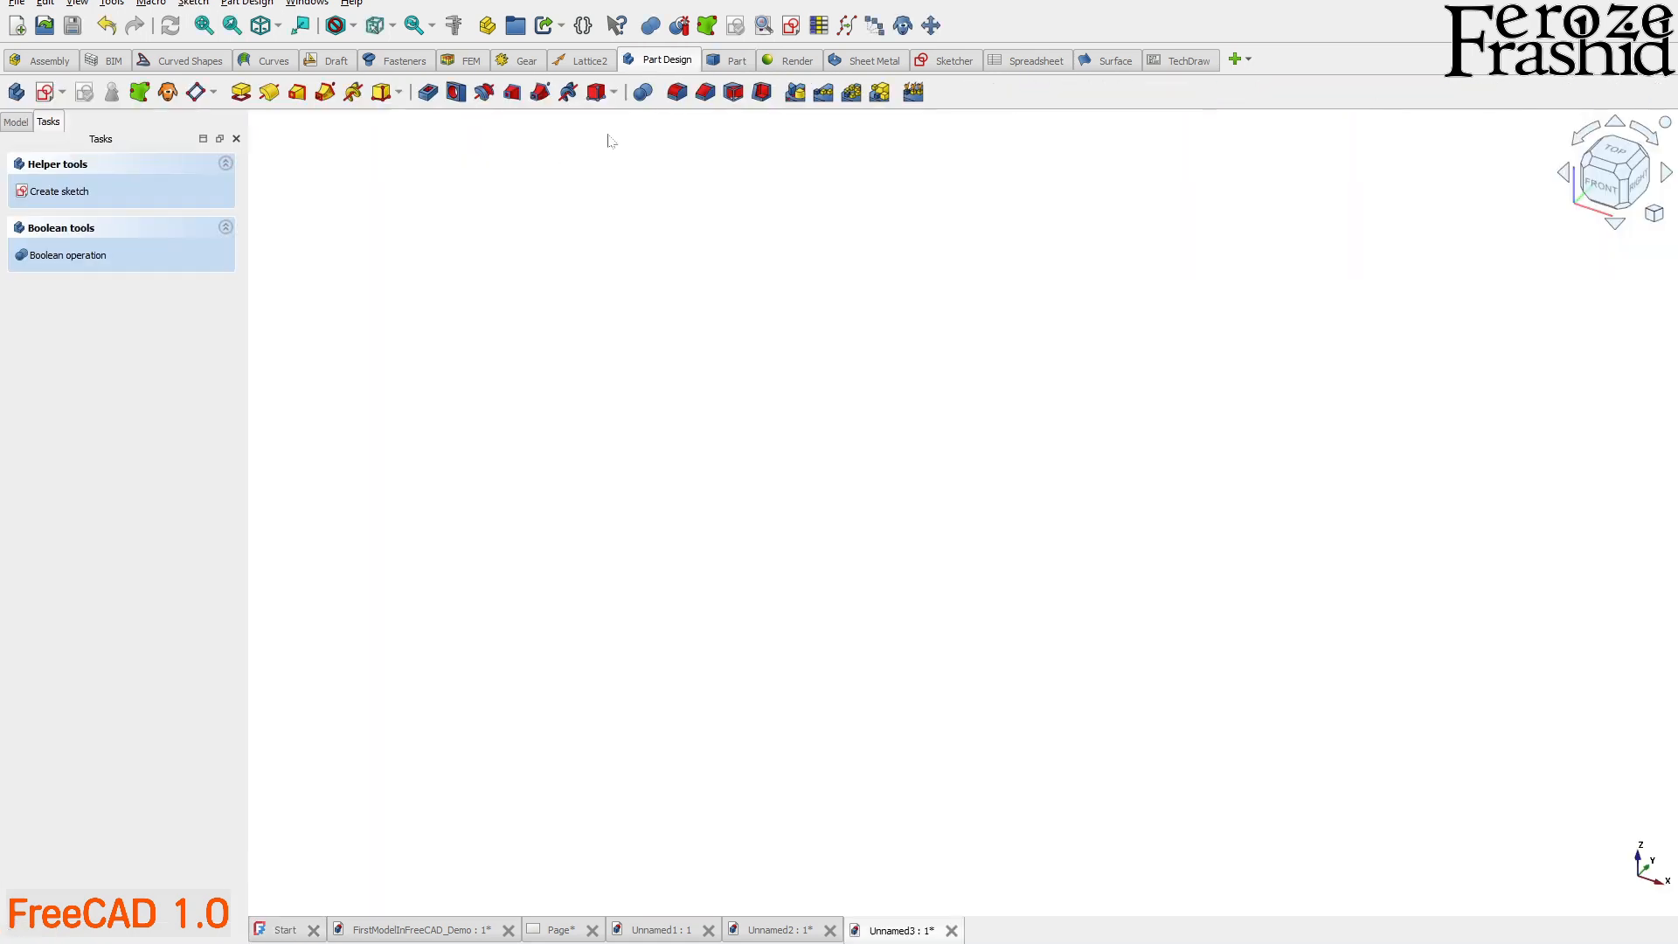
{"action": "left_click", "coordinate": [16, 121]}
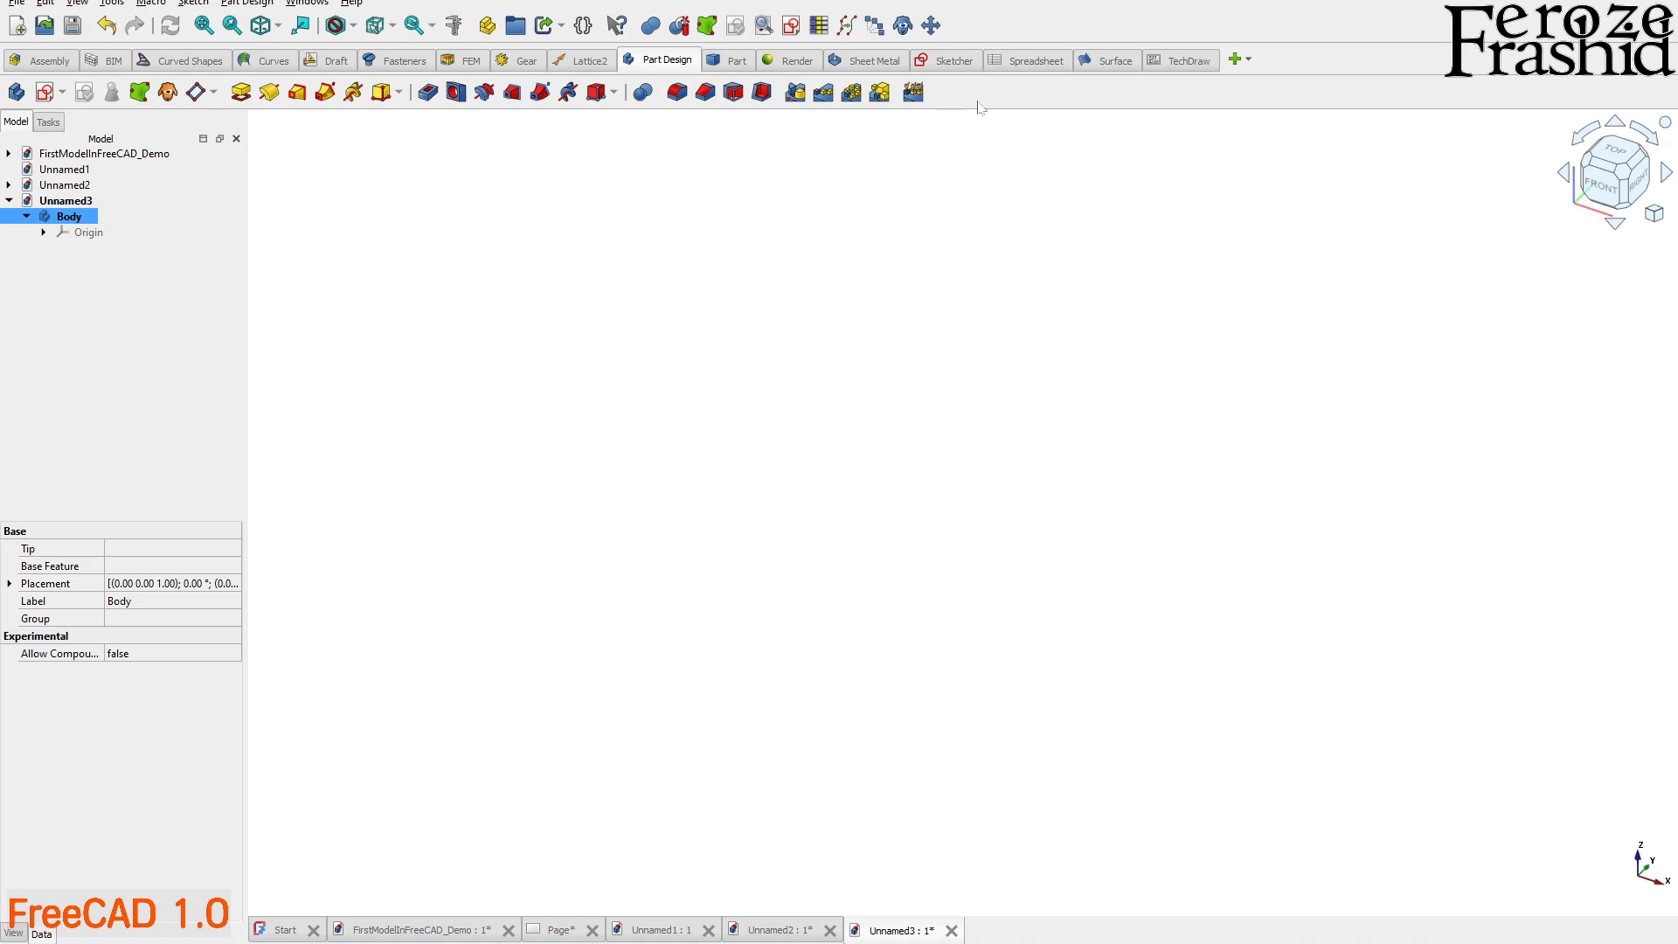
- Set the workbench selector type to TabBar in the Available Workbenches preferences and accept the preferences
{"action": "left_click", "coordinate": [45, 4]}
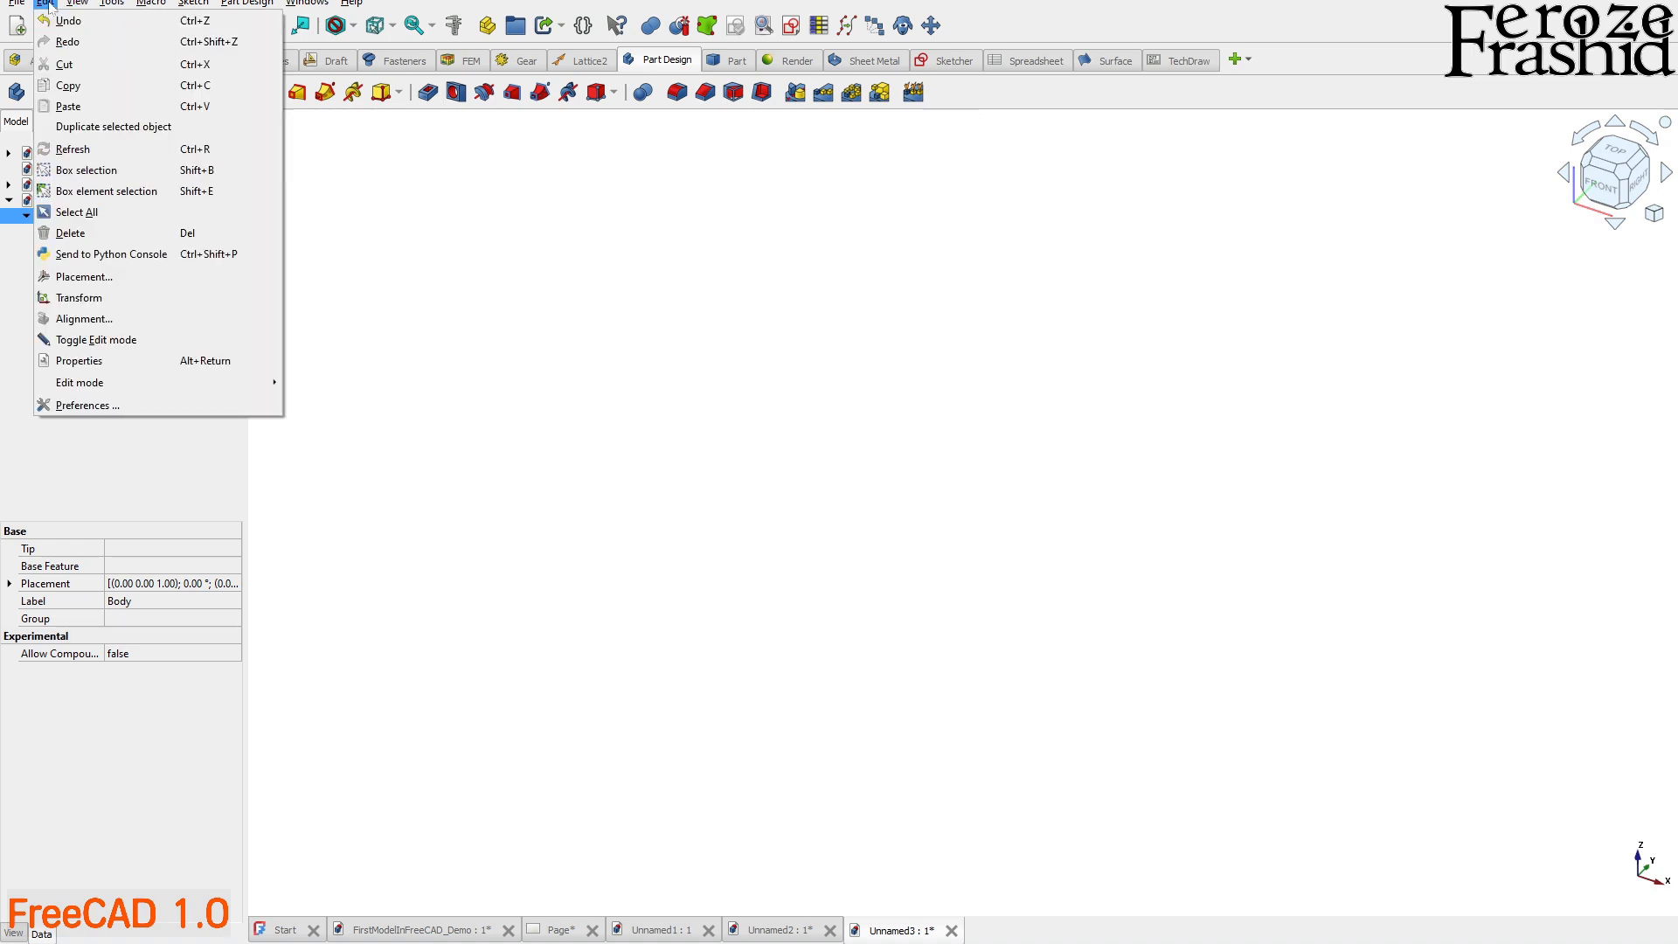
{"action": "left_click", "coordinate": [84, 405]}
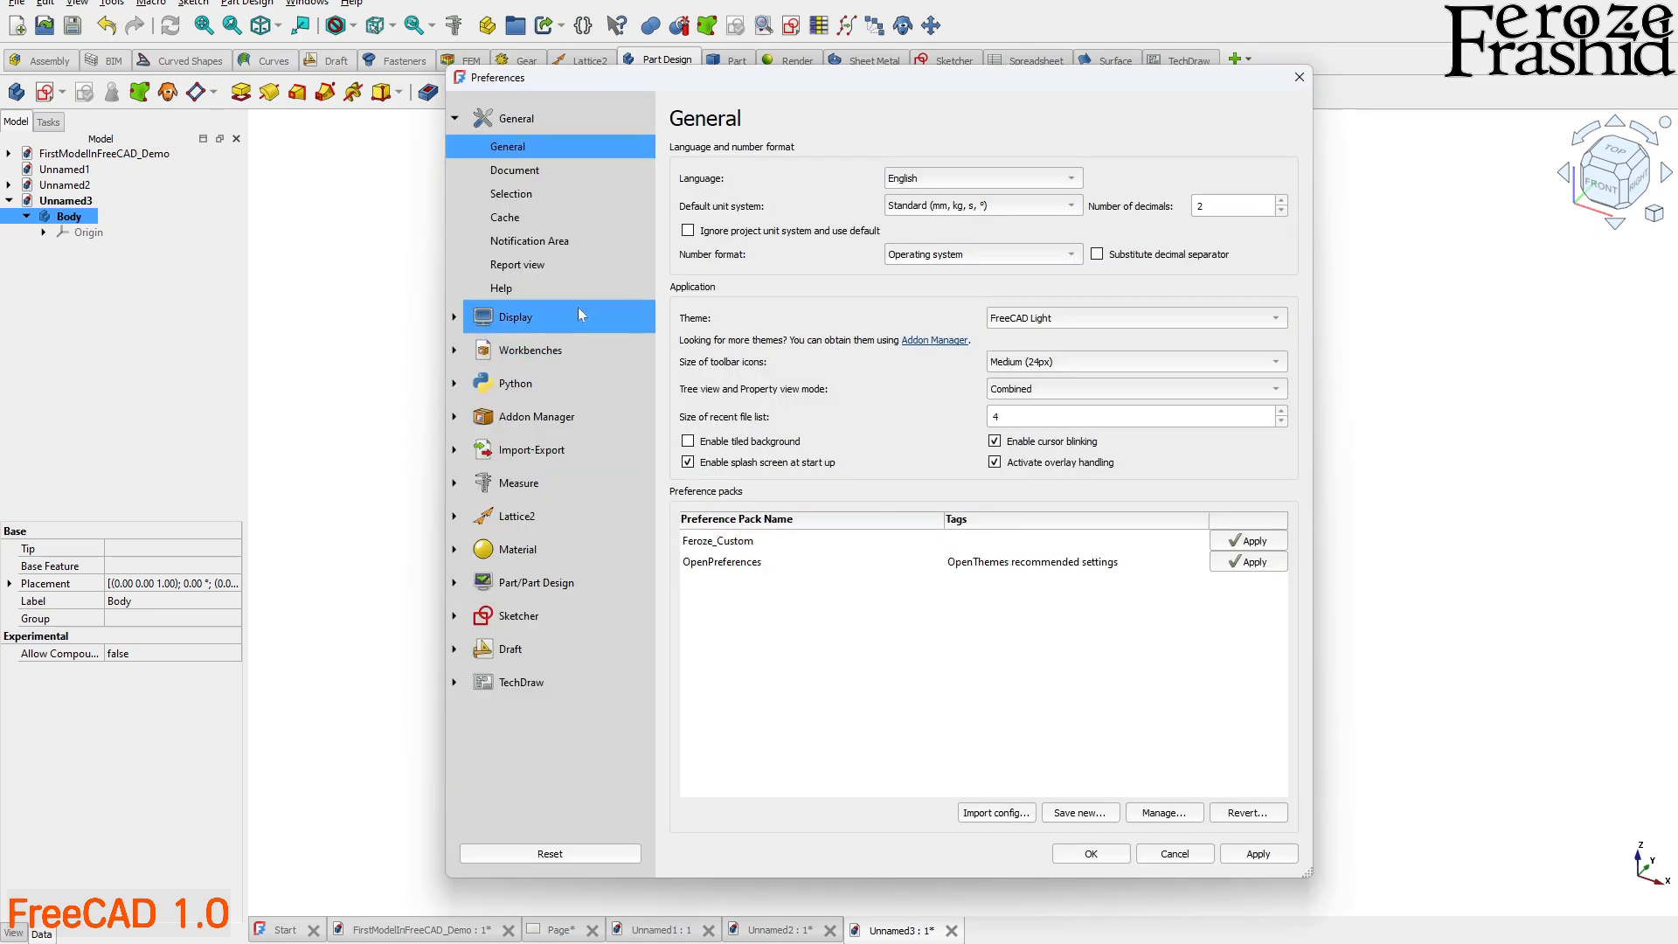
{"action": "left_click", "coordinate": [542, 349]}
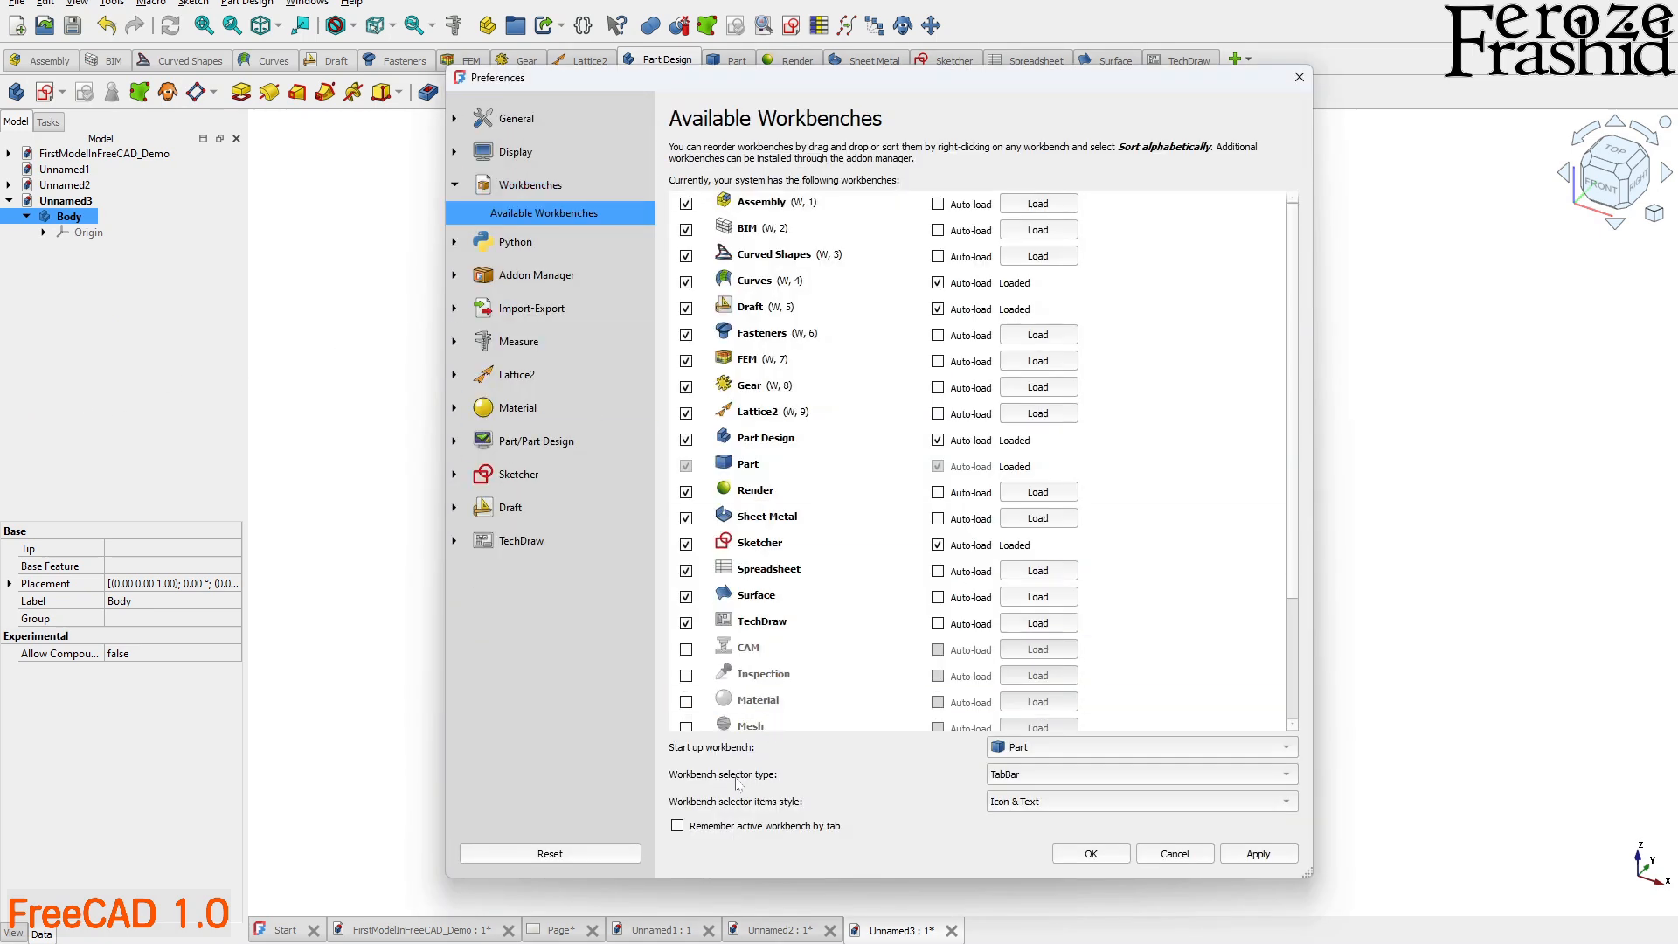
{"action": "left_click", "coordinate": [1051, 776]}
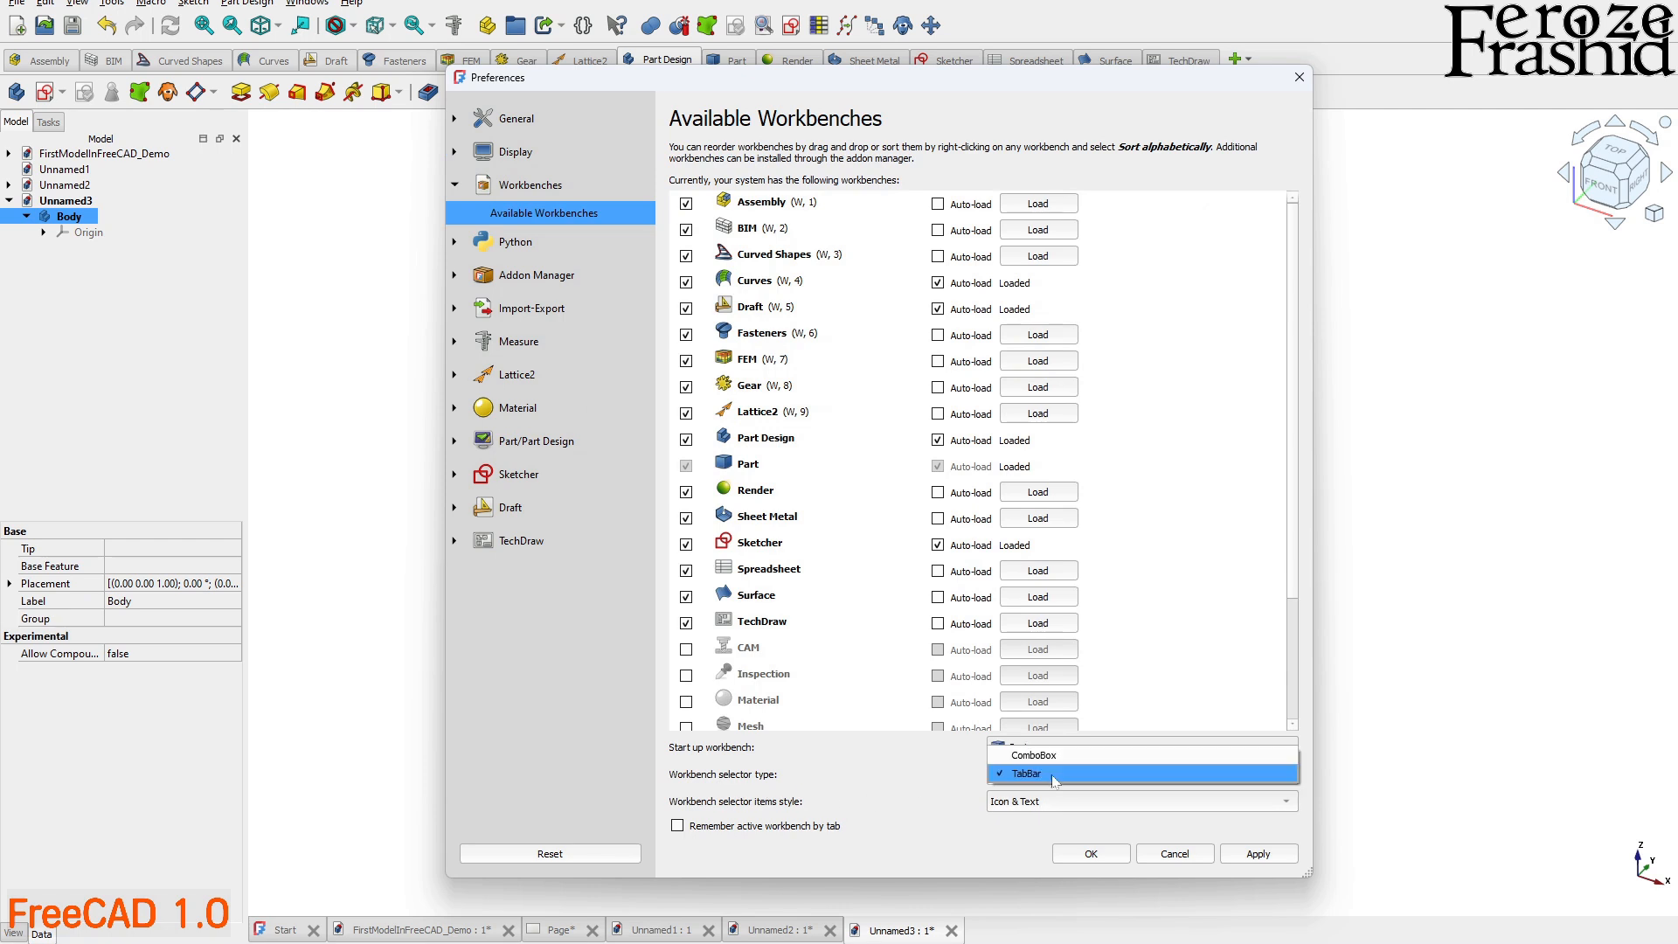
{"action": "left_click", "coordinate": [1014, 775]}
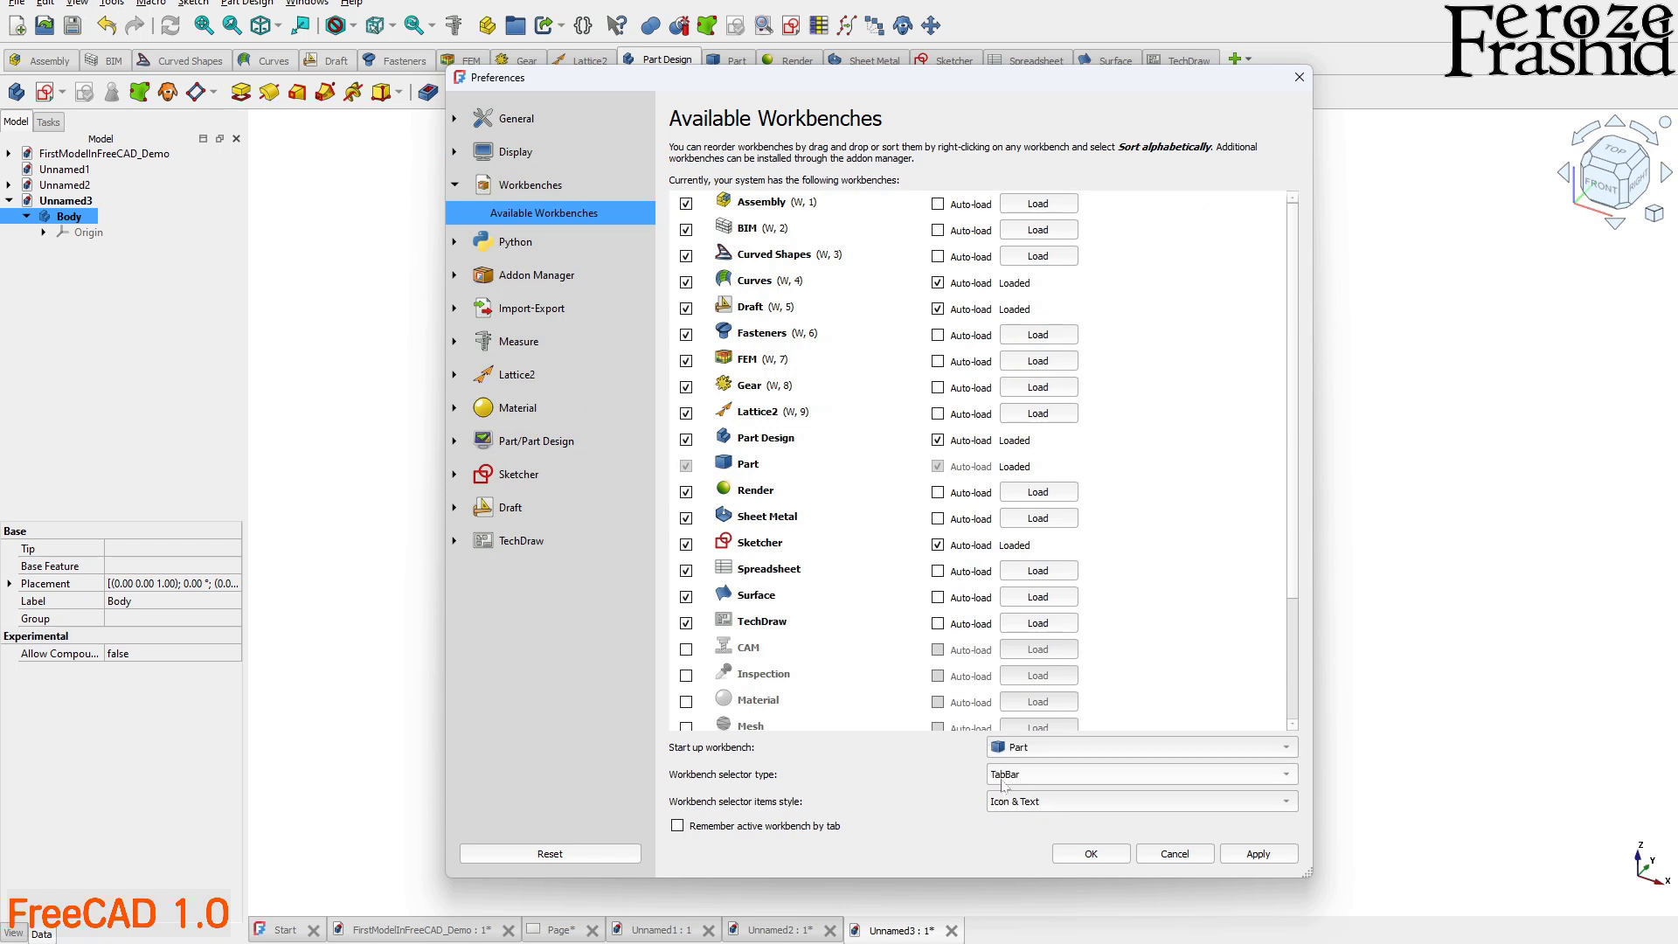
{"action": "left_click", "coordinate": [1091, 853]}
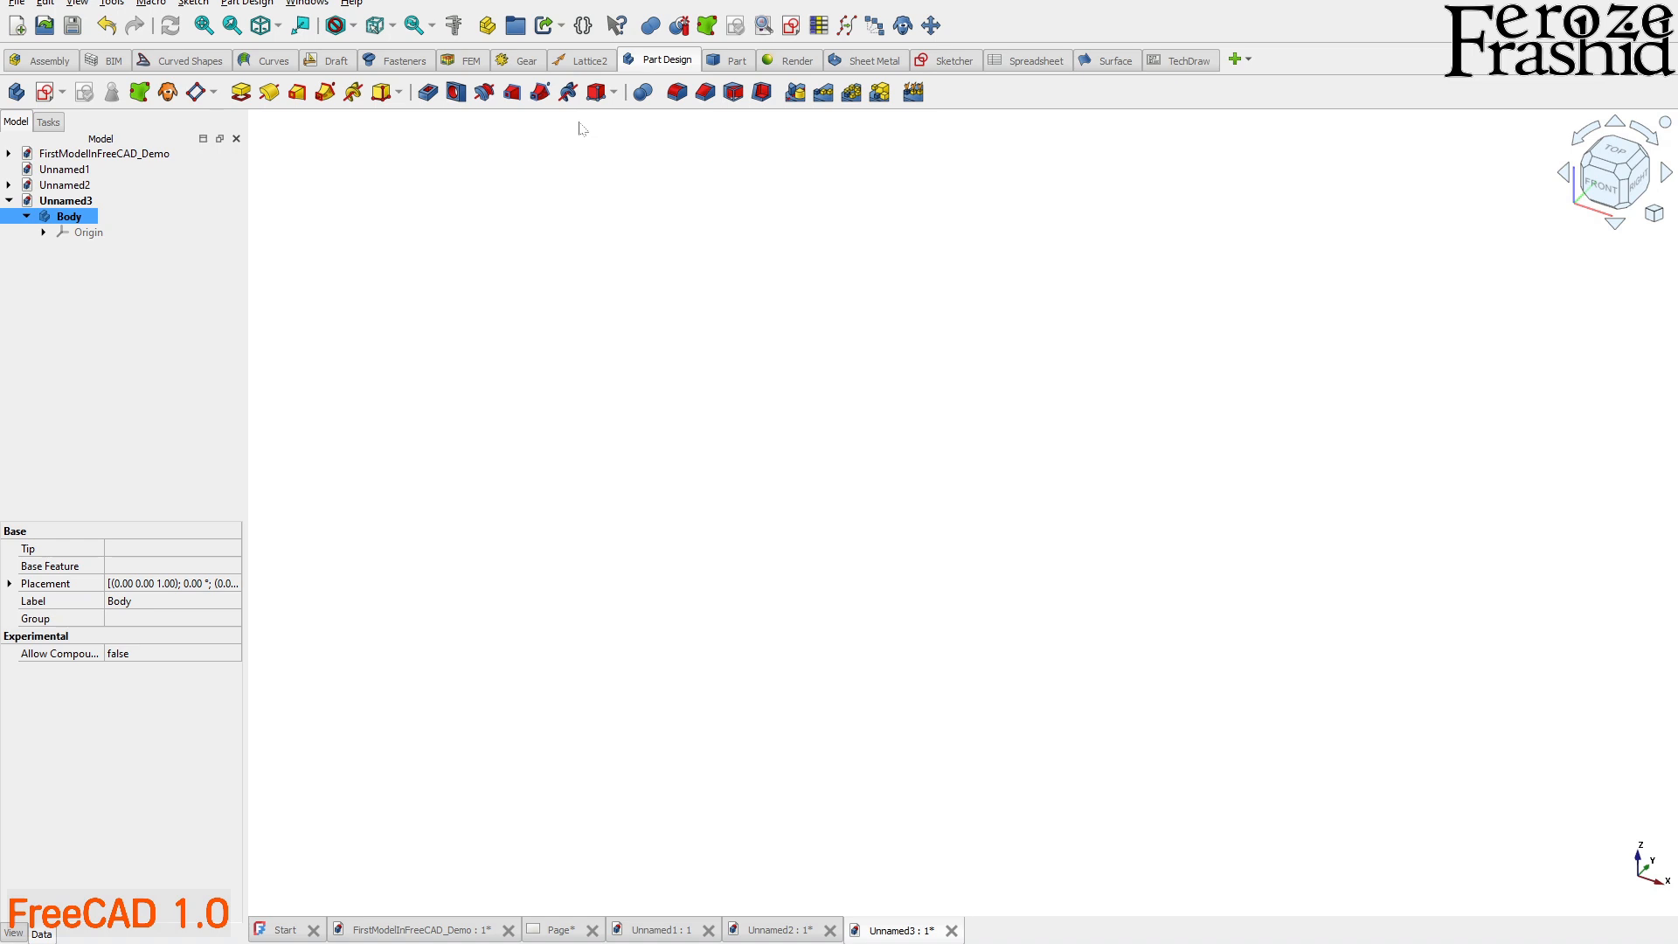
- Compare the tools of the Part workbench with those of the Part Design workbench
{"action": "left_click", "coordinate": [744, 66]}
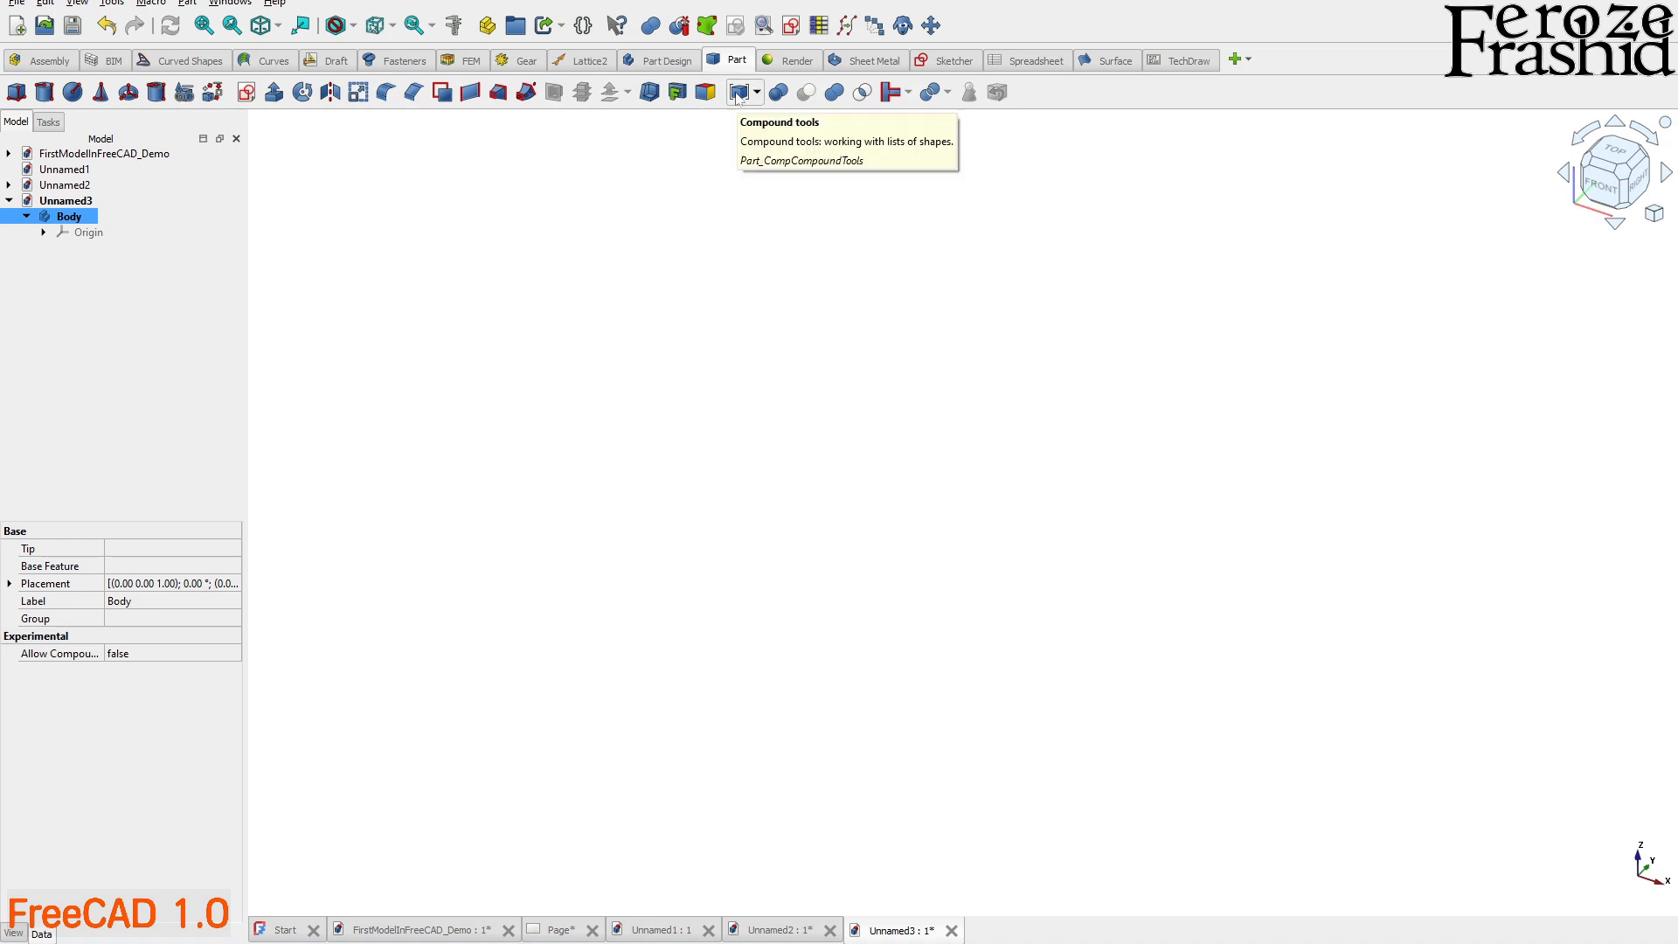
{"action": "left_click", "coordinate": [701, 62]}
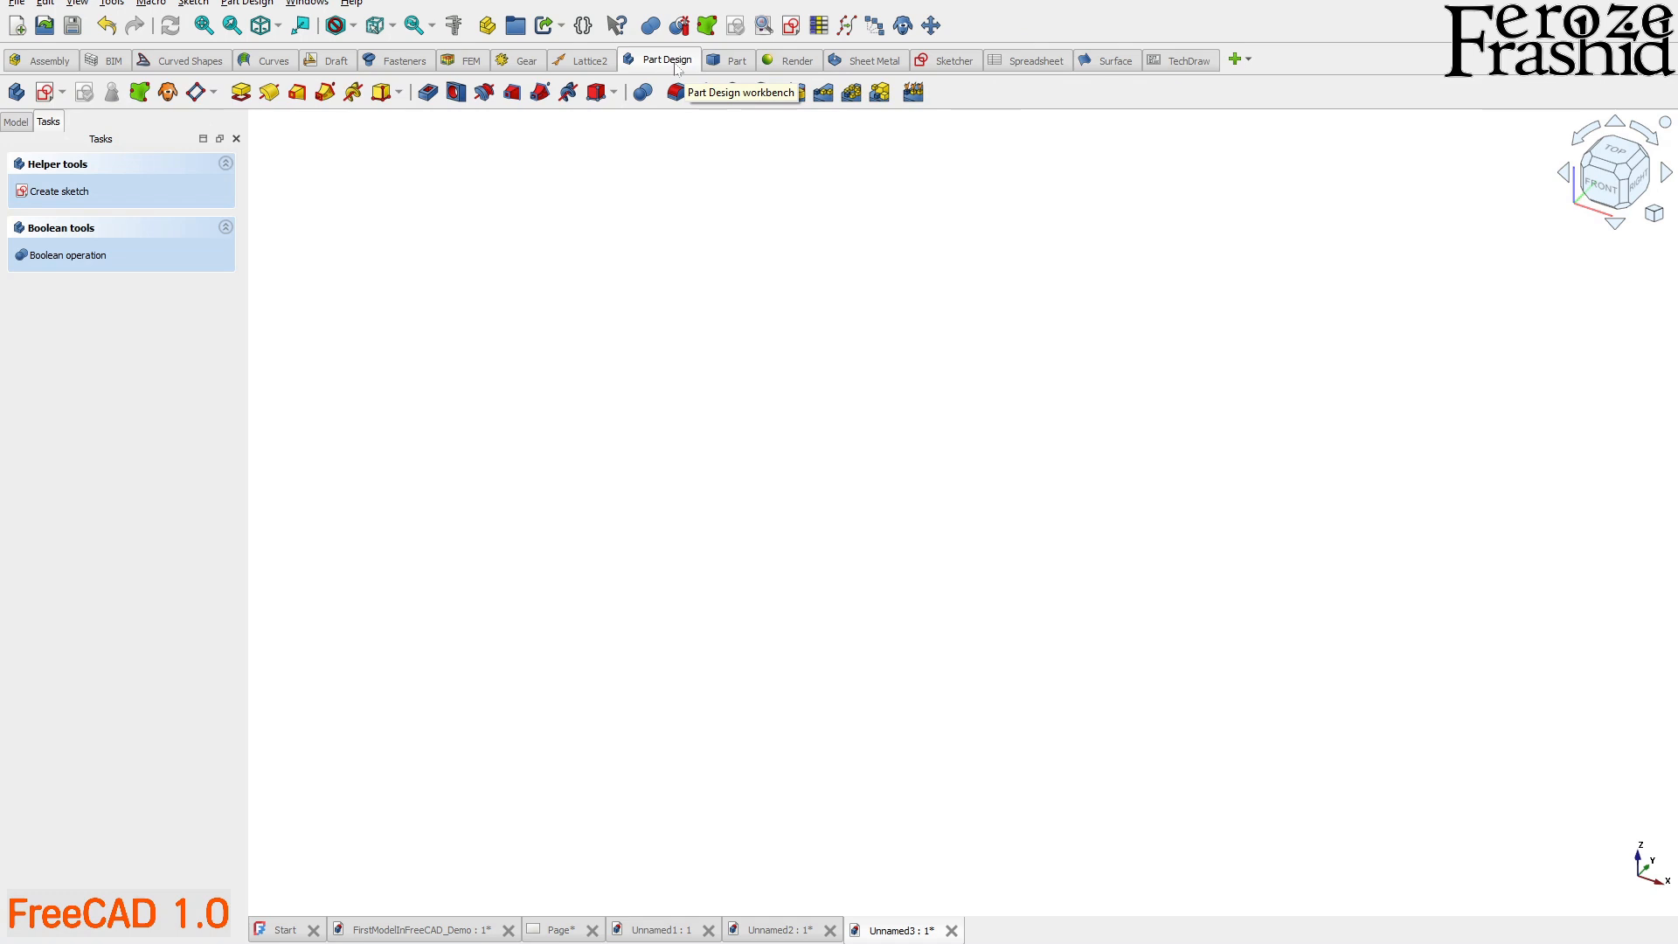
- Review the start up workbench choices in the Available Workbenches preferences, keep Part, and close the preferences
{"action": "left_click", "coordinate": [46, 3]}
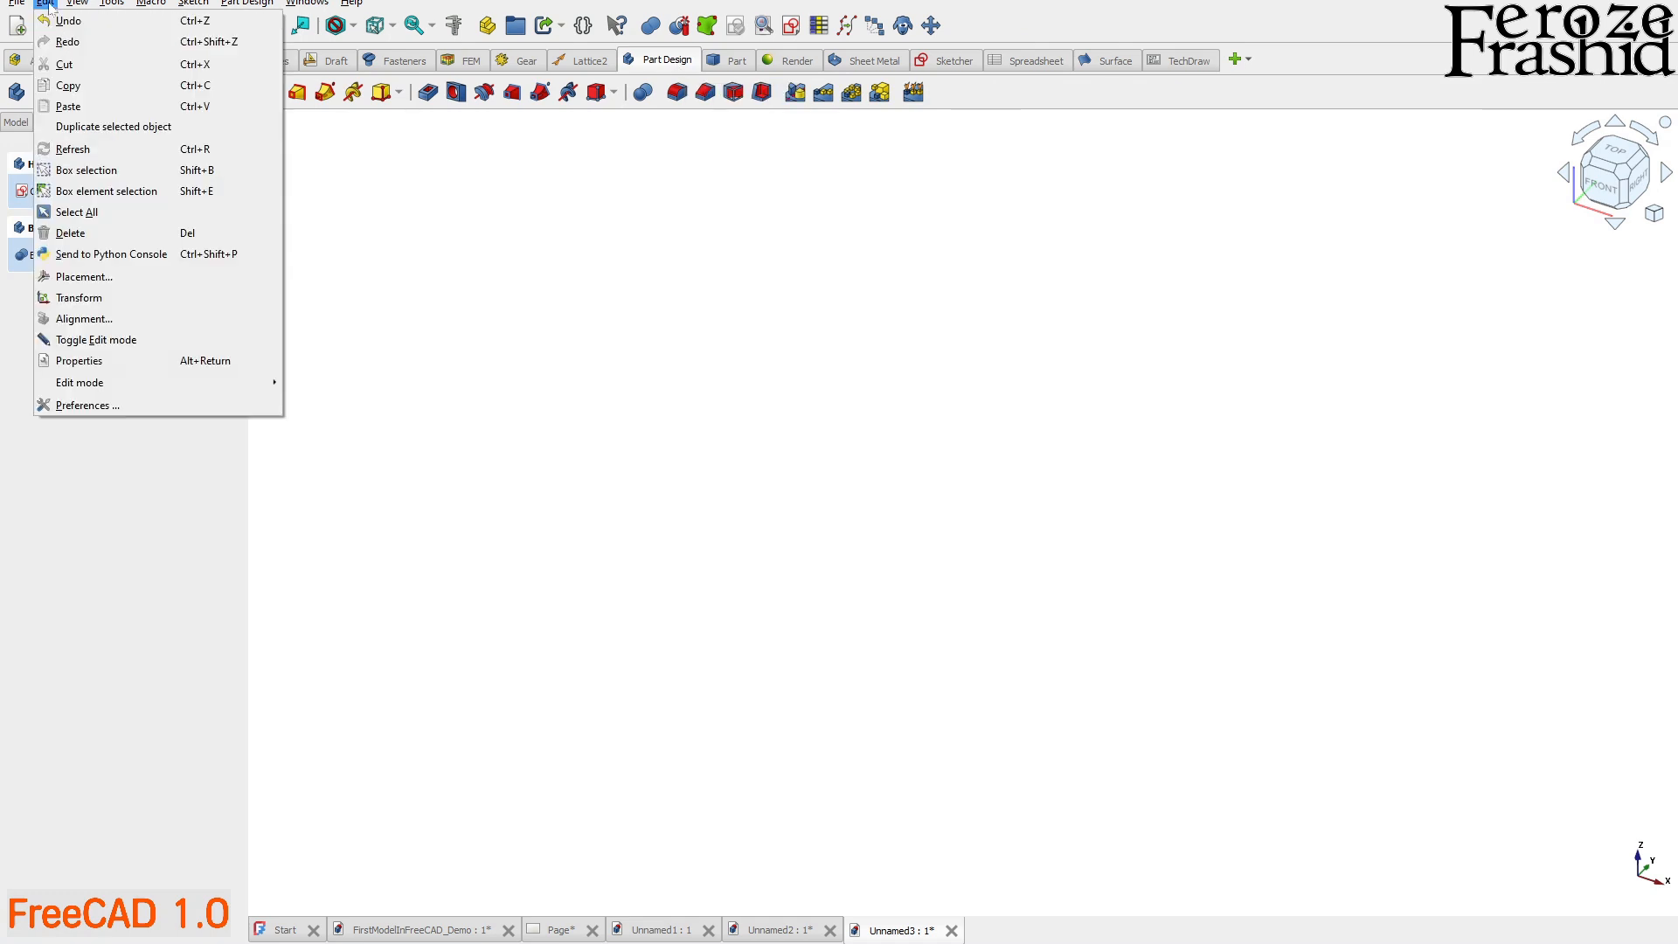
{"action": "left_click", "coordinate": [86, 405]}
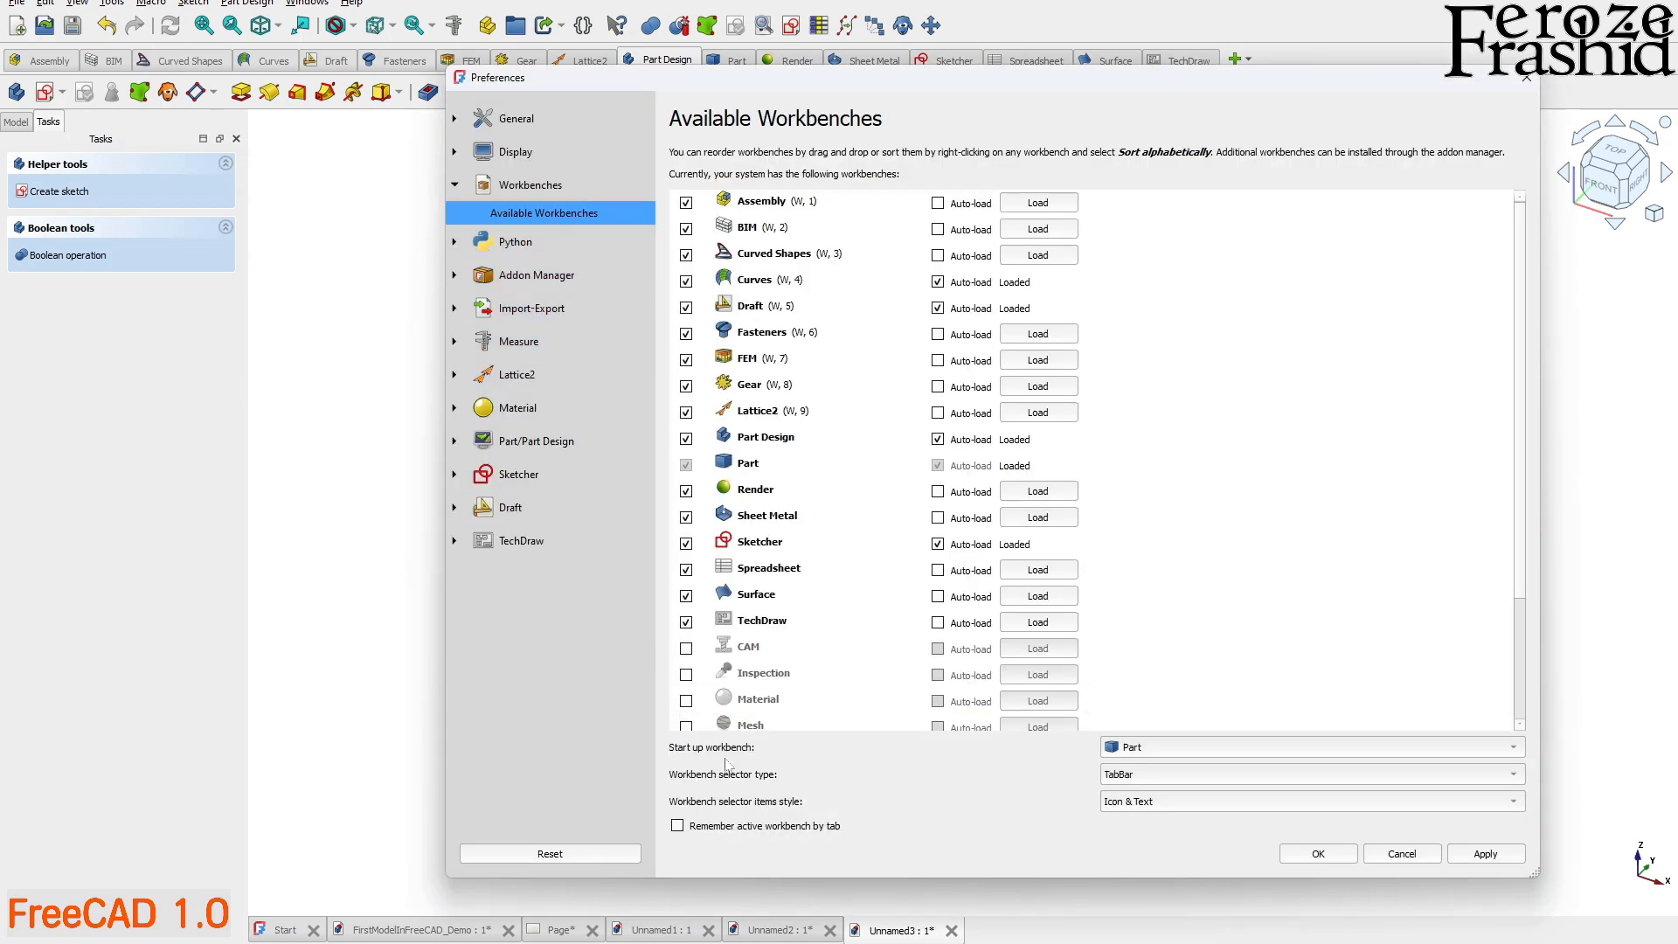
{"action": "left_click", "coordinate": [1179, 748]}
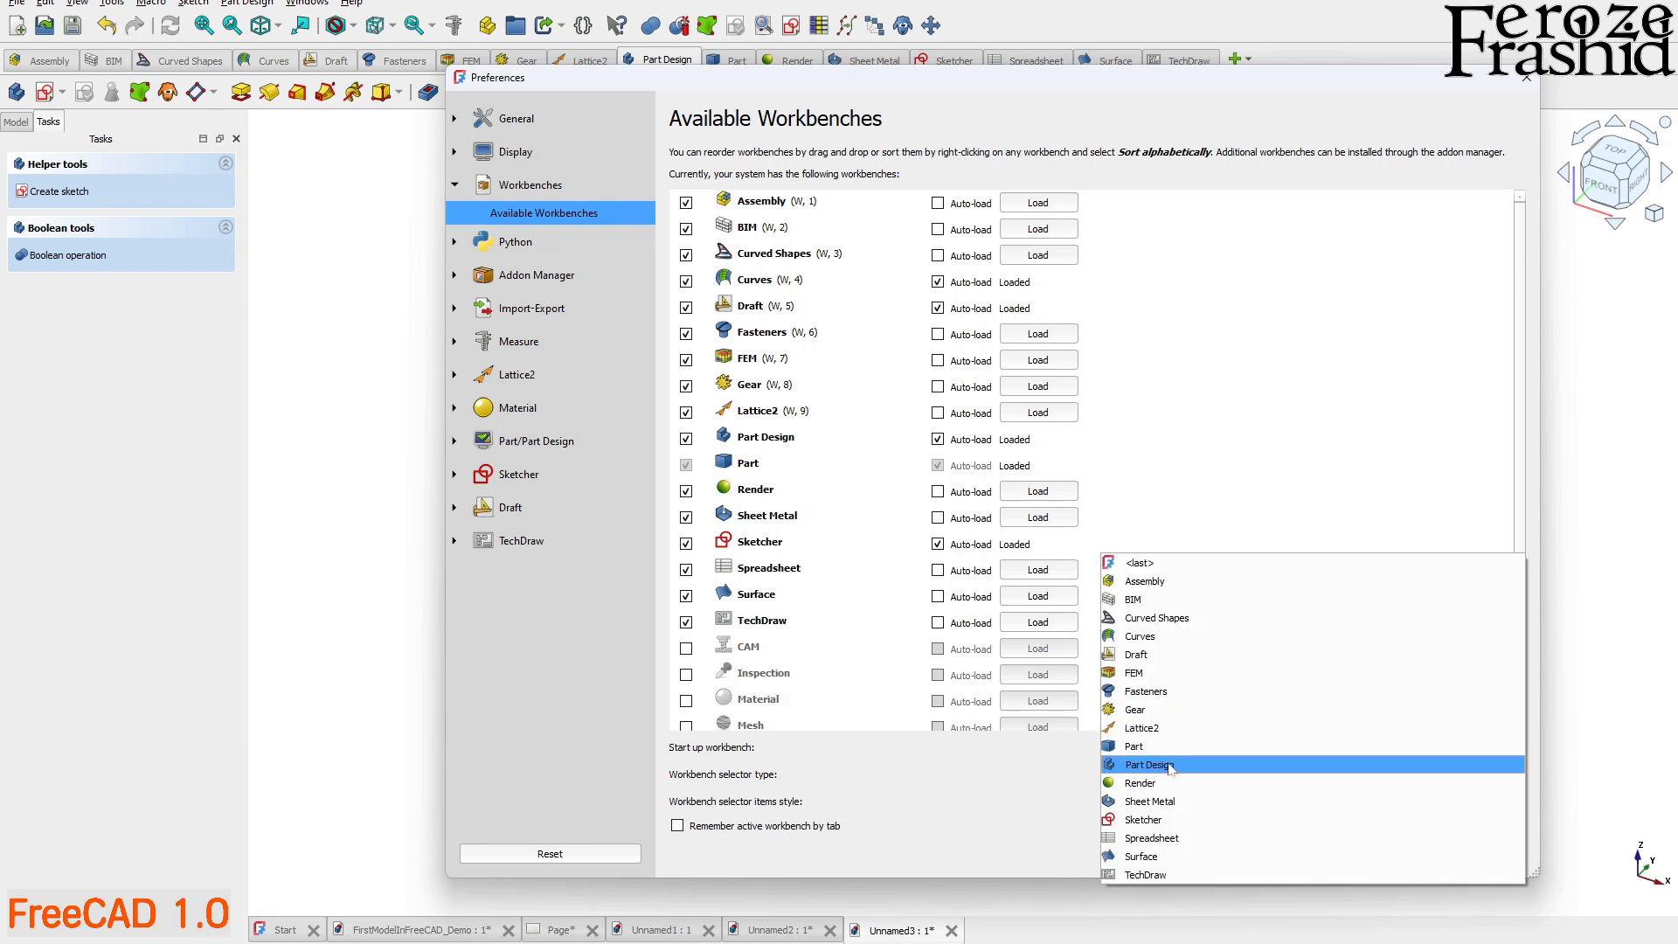
{"action": "left_click", "coordinate": [1048, 777]}
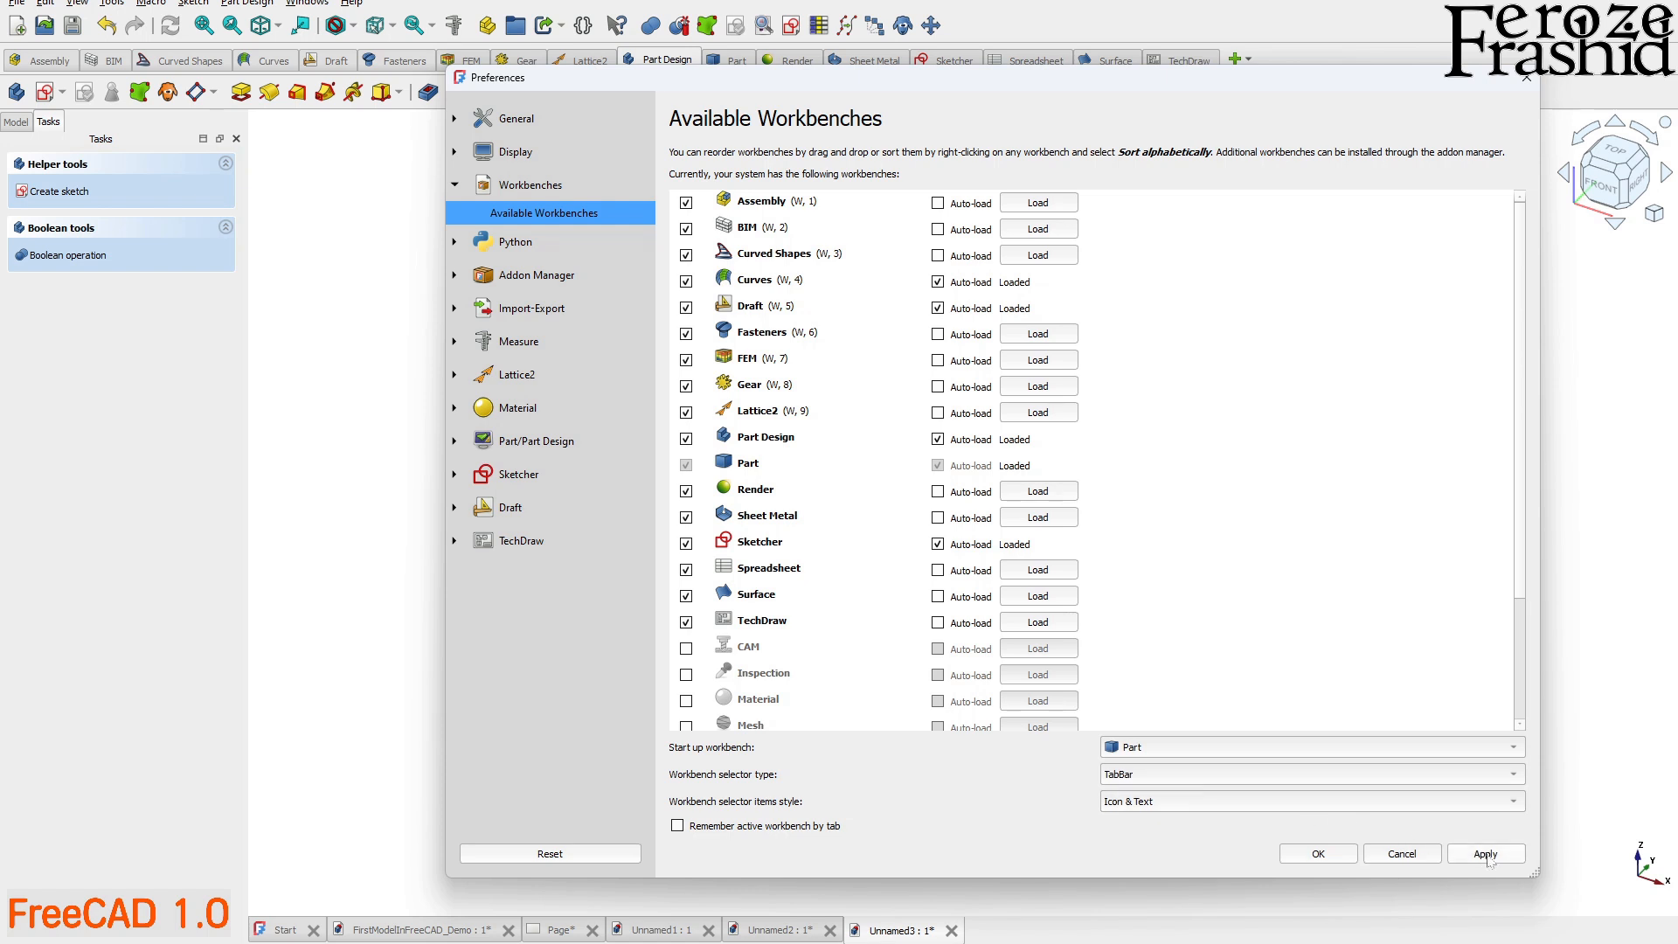
{"action": "left_click", "coordinate": [1461, 856]}
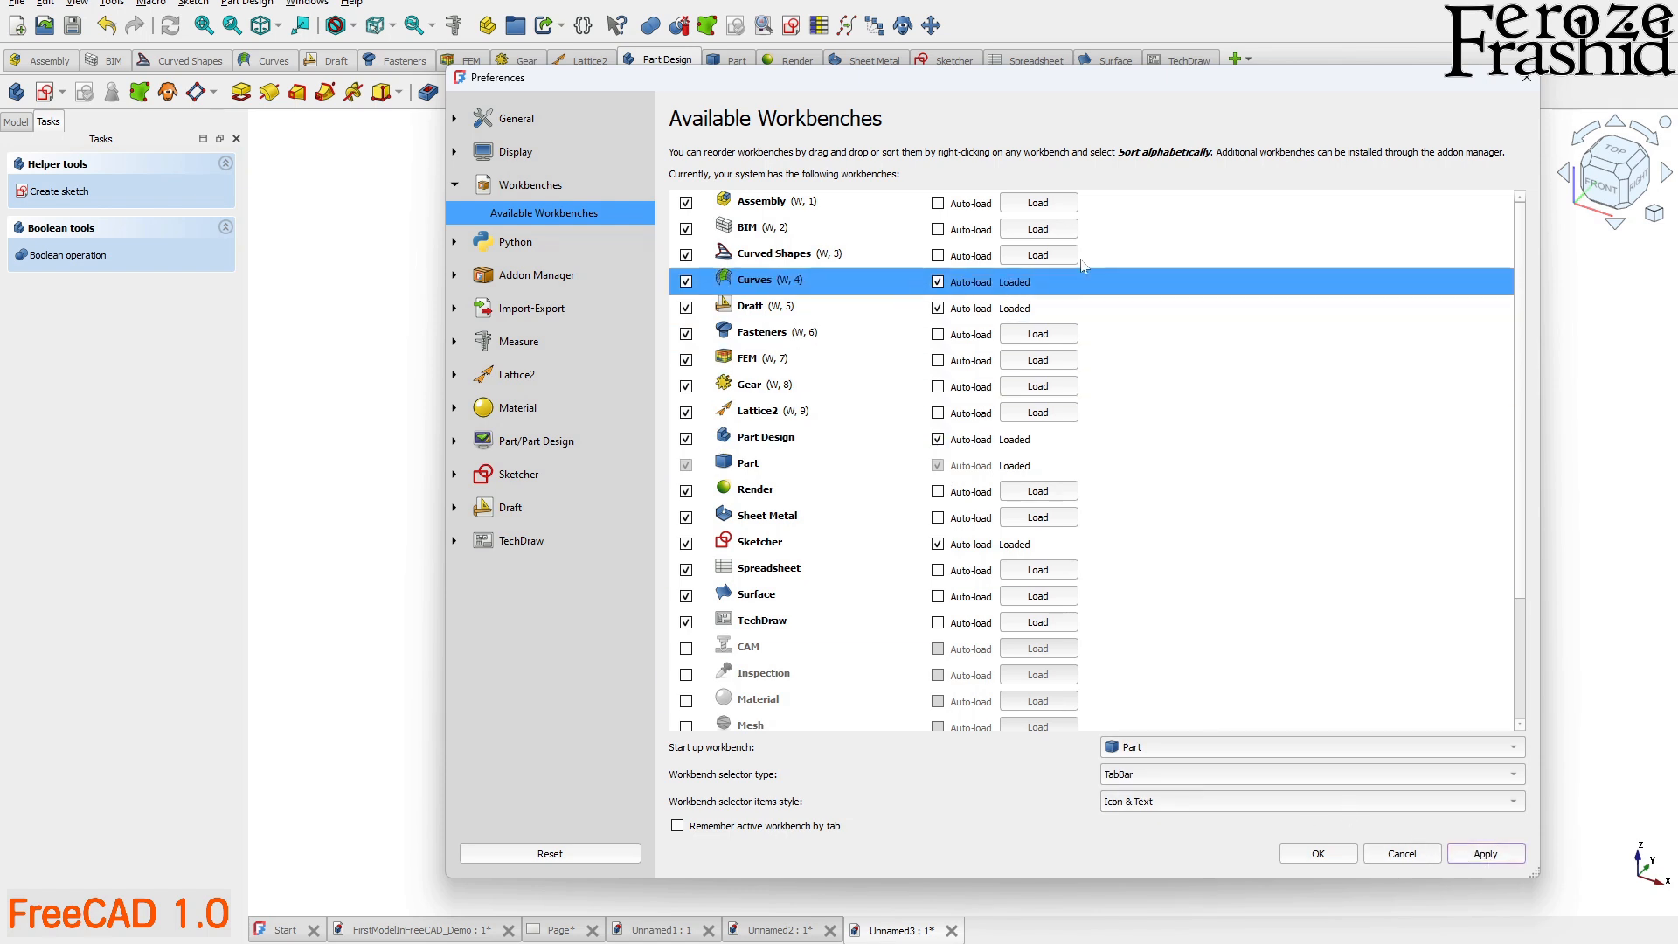
{"action": "left_click", "coordinate": [1526, 78]}
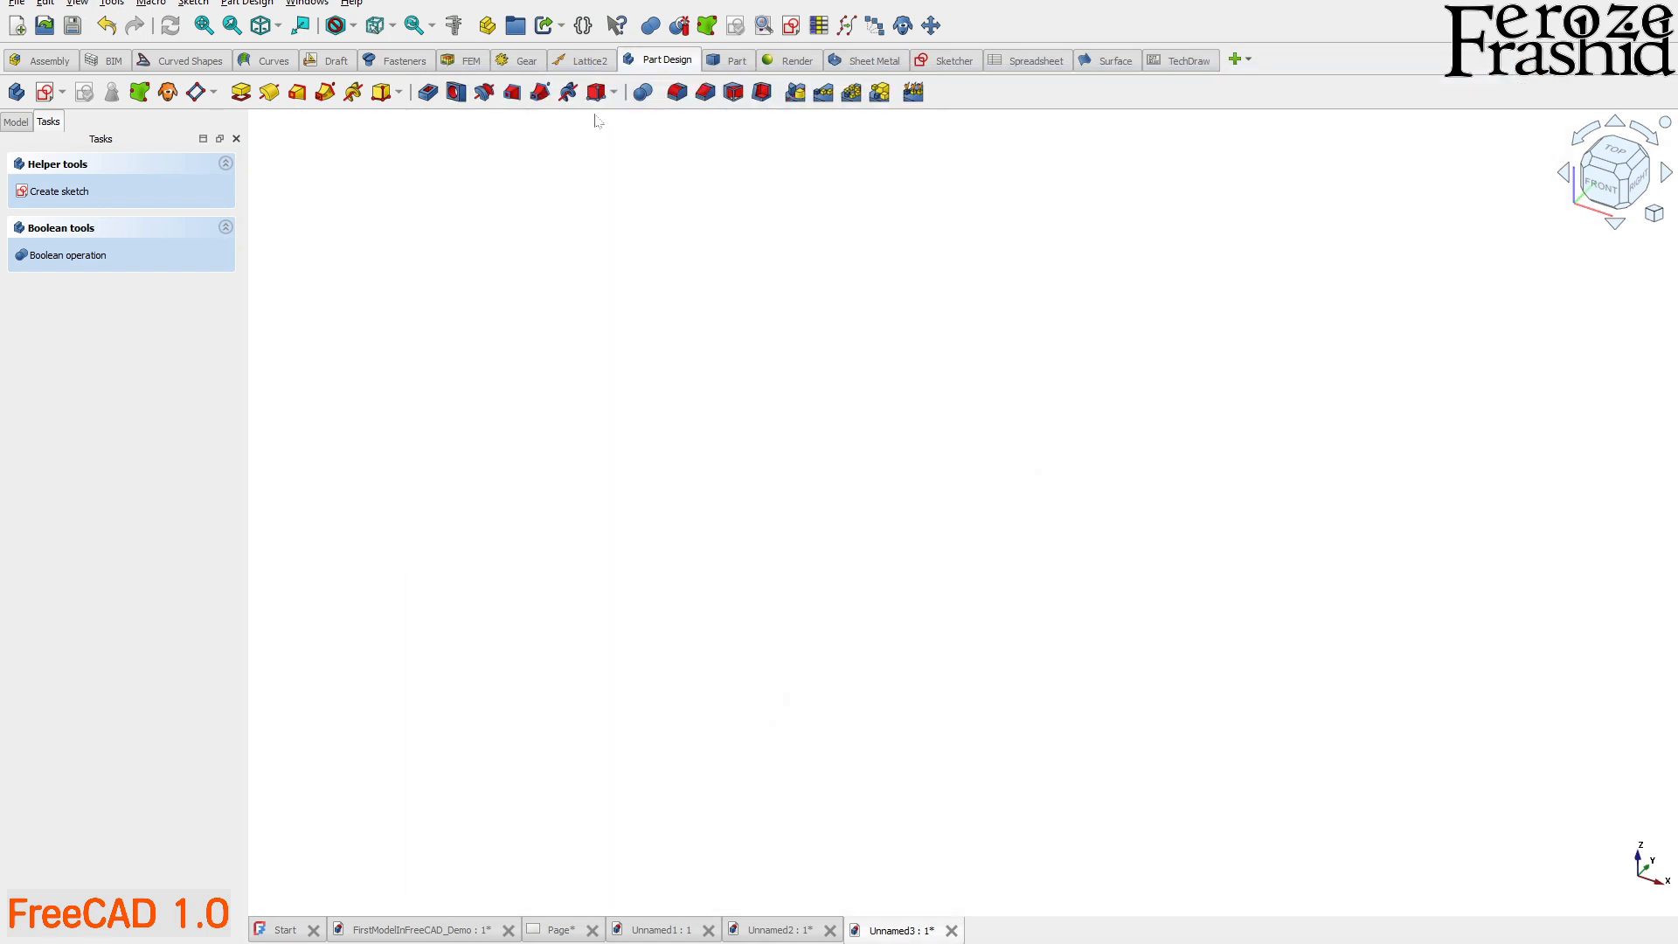
- Switch to the Part workbench and back to Part Design, and show the model tree
{"action": "left_click", "coordinate": [724, 60]}
{"action": "left_click", "coordinate": [666, 60]}
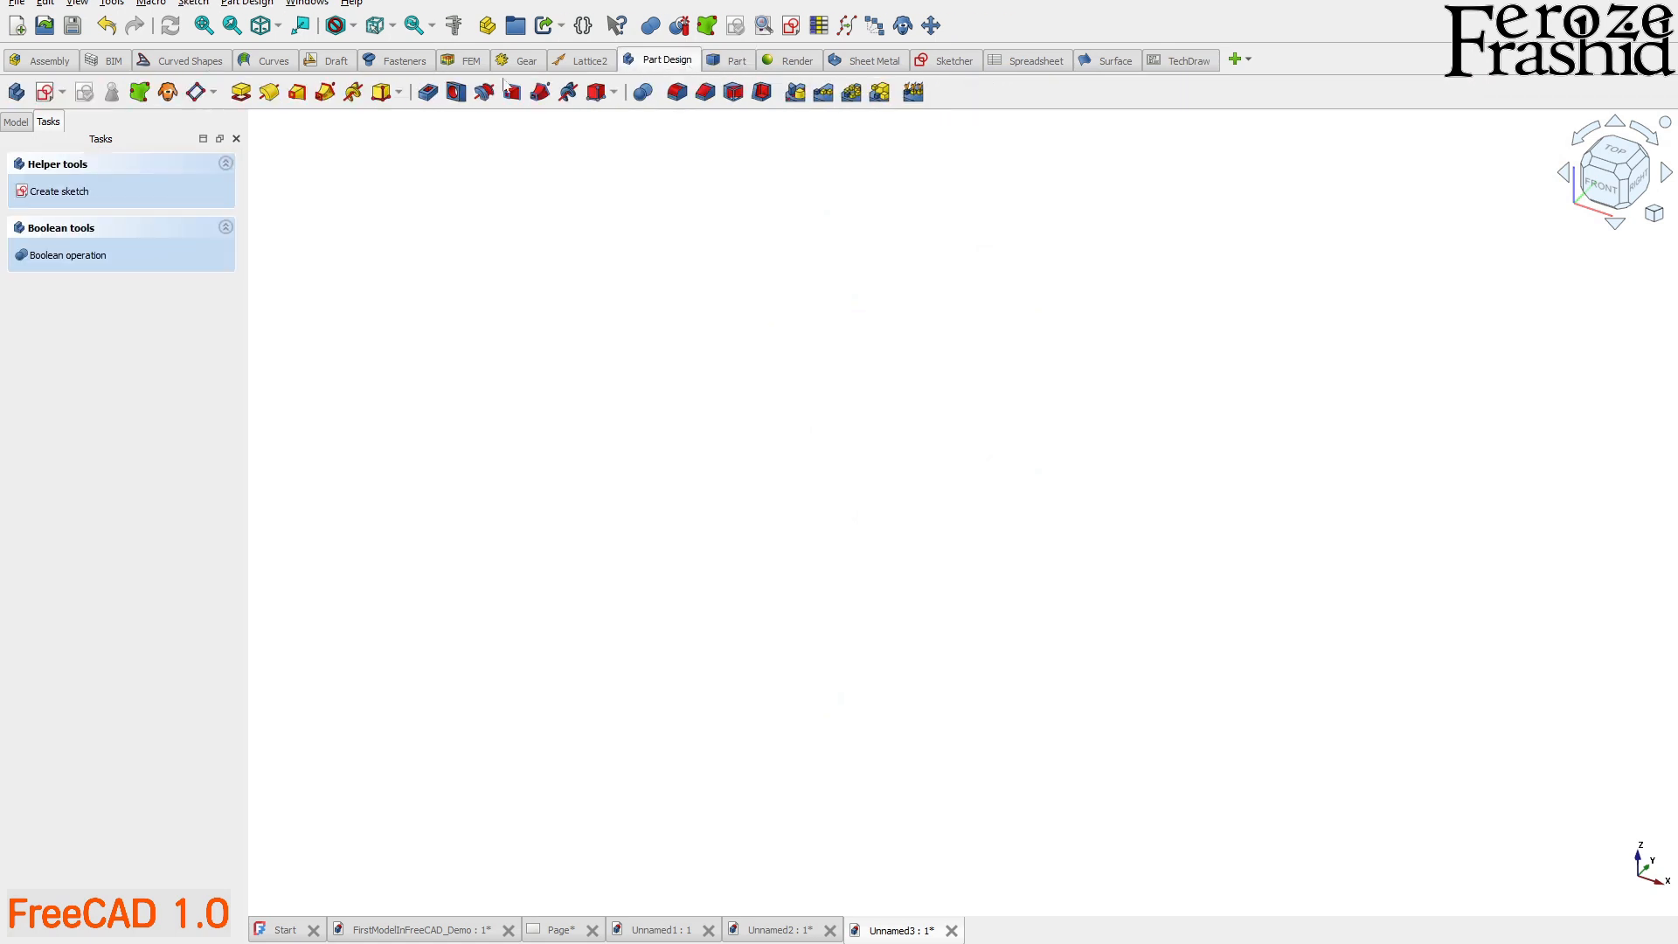
{"action": "left_click", "coordinate": [21, 121]}
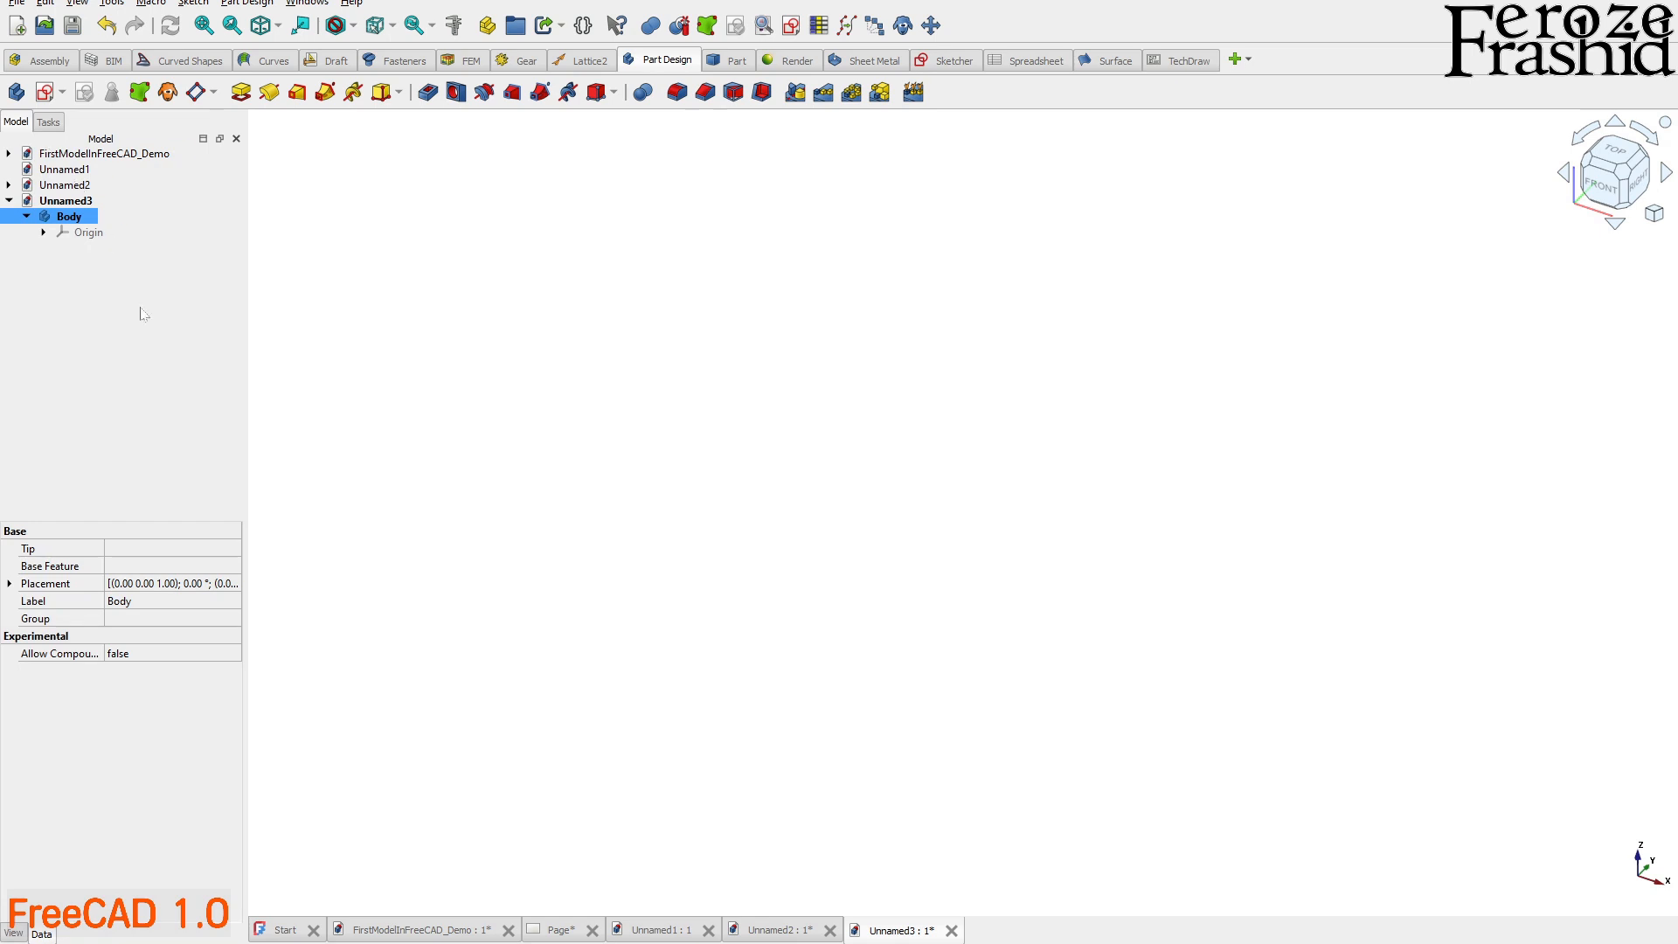
- Activate the FirstModelInFreeCAD_Demo document and examine the finished 3D part from several angles
{"action": "double_click", "coordinate": [105, 153]}
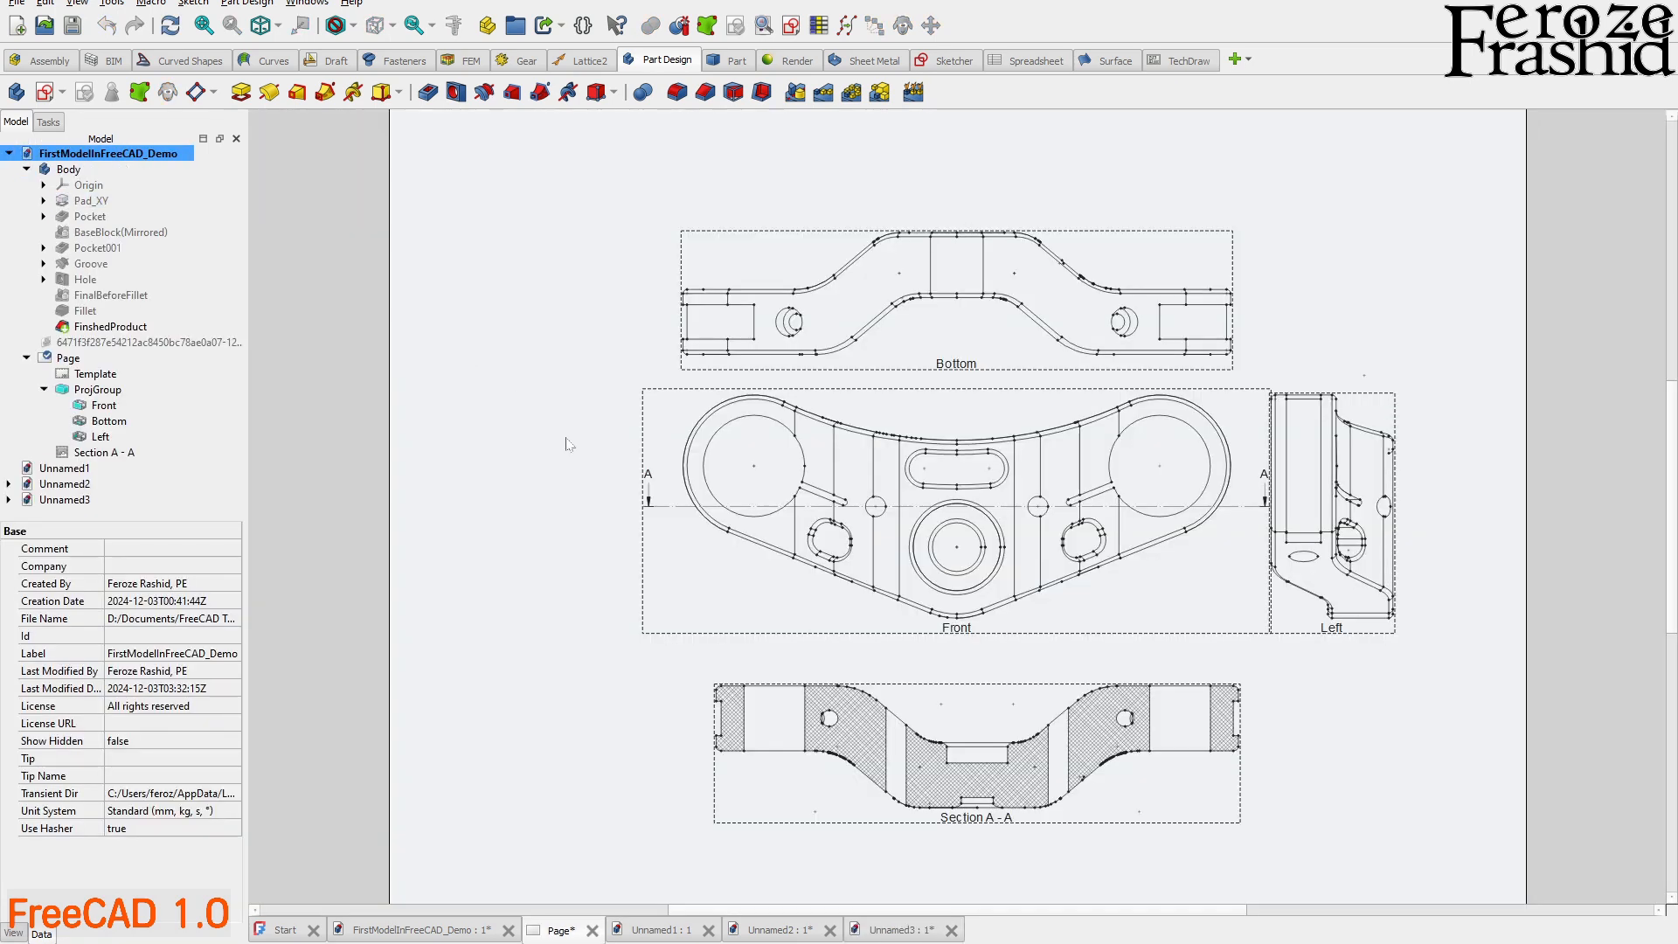
{"action": "left_click", "coordinate": [111, 327]}
{"action": "middle_click", "coordinate": [790, 678]}
{"action": "left_click", "coordinate": [778, 670]}
{"action": "scroll", "coordinate": [929, 639], "scroll_direction": "down", "scroll_amount": 3}
{"action": "scroll", "coordinate": [987, 573], "scroll_direction": "up", "scroll_amount": 2}
{"action": "mouse_move", "coordinate": [985, 573]}
{"action": "middle_mouse_down"}
{"action": "mouse_move", "coordinate": [1032, 496]}
{"action": "mouse_move", "coordinate": [1176, 438]}
{"action": "mouse_move", "coordinate": [1198, 341]}
{"action": "mouse_move", "coordinate": [857, 543]}
{"action": "mouse_move", "coordinate": [949, 594]}
{"action": "mouse_move", "coordinate": [983, 583]}
{"action": "middle_mouse_up"}
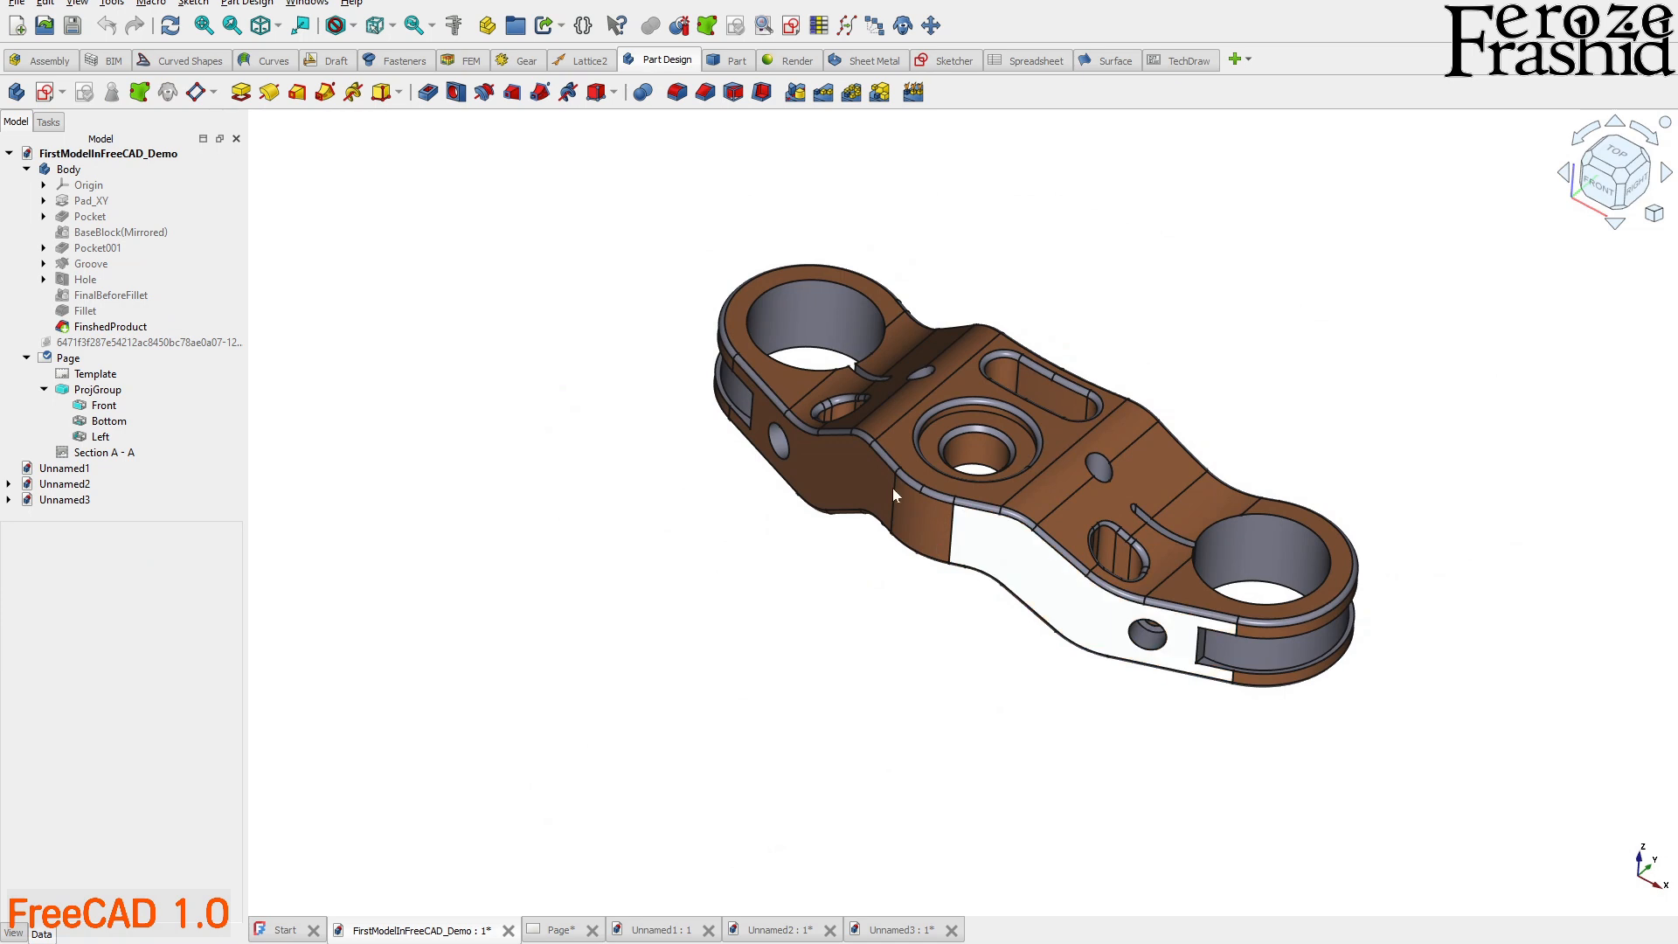
{"action": "scroll", "coordinate": [1026, 514], "scroll_direction": "up", "scroll_amount": 2}
{"action": "middle_click_drag", "start_coordinate": [941, 636], "coordinate": [753, 557]}
{"action": "scroll", "coordinate": [969, 706], "scroll_direction": "down", "scroll_amount": 3}
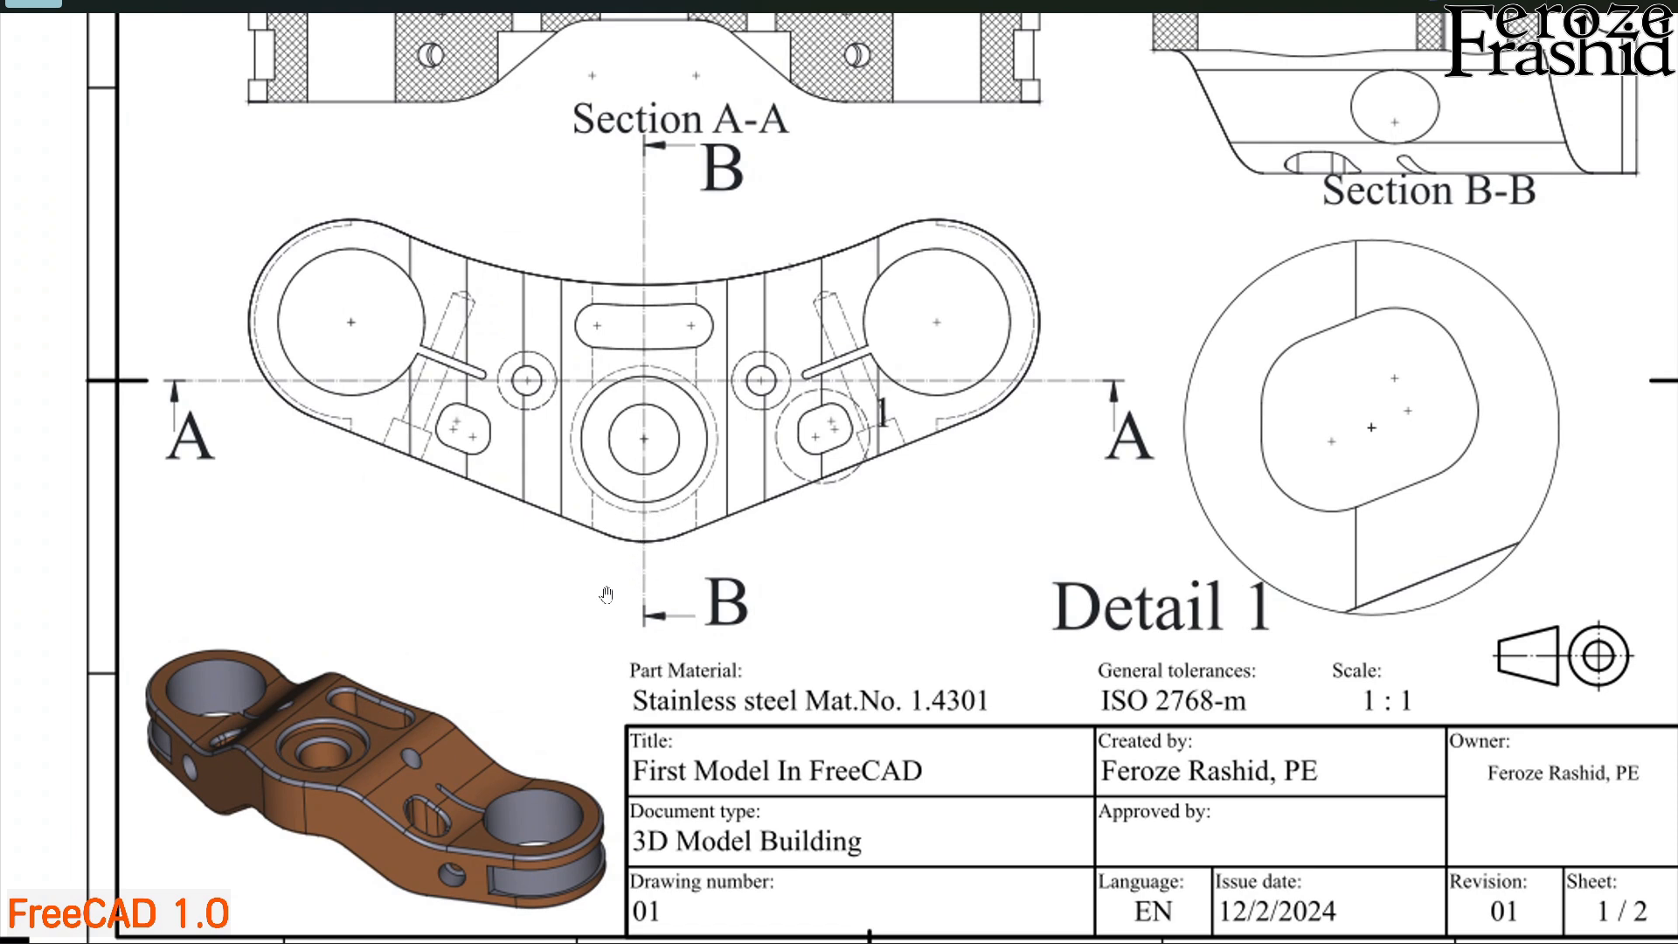
- Switch to the image viewer and examine the front view, sections, detail and title block of the part drawing
{"action": "scroll", "coordinate": [645, 530], "scroll_direction": "down", "scroll_amount": 3}
{"action": "scroll", "coordinate": [525, 393], "scroll_direction": "up", "scroll_amount": 4}
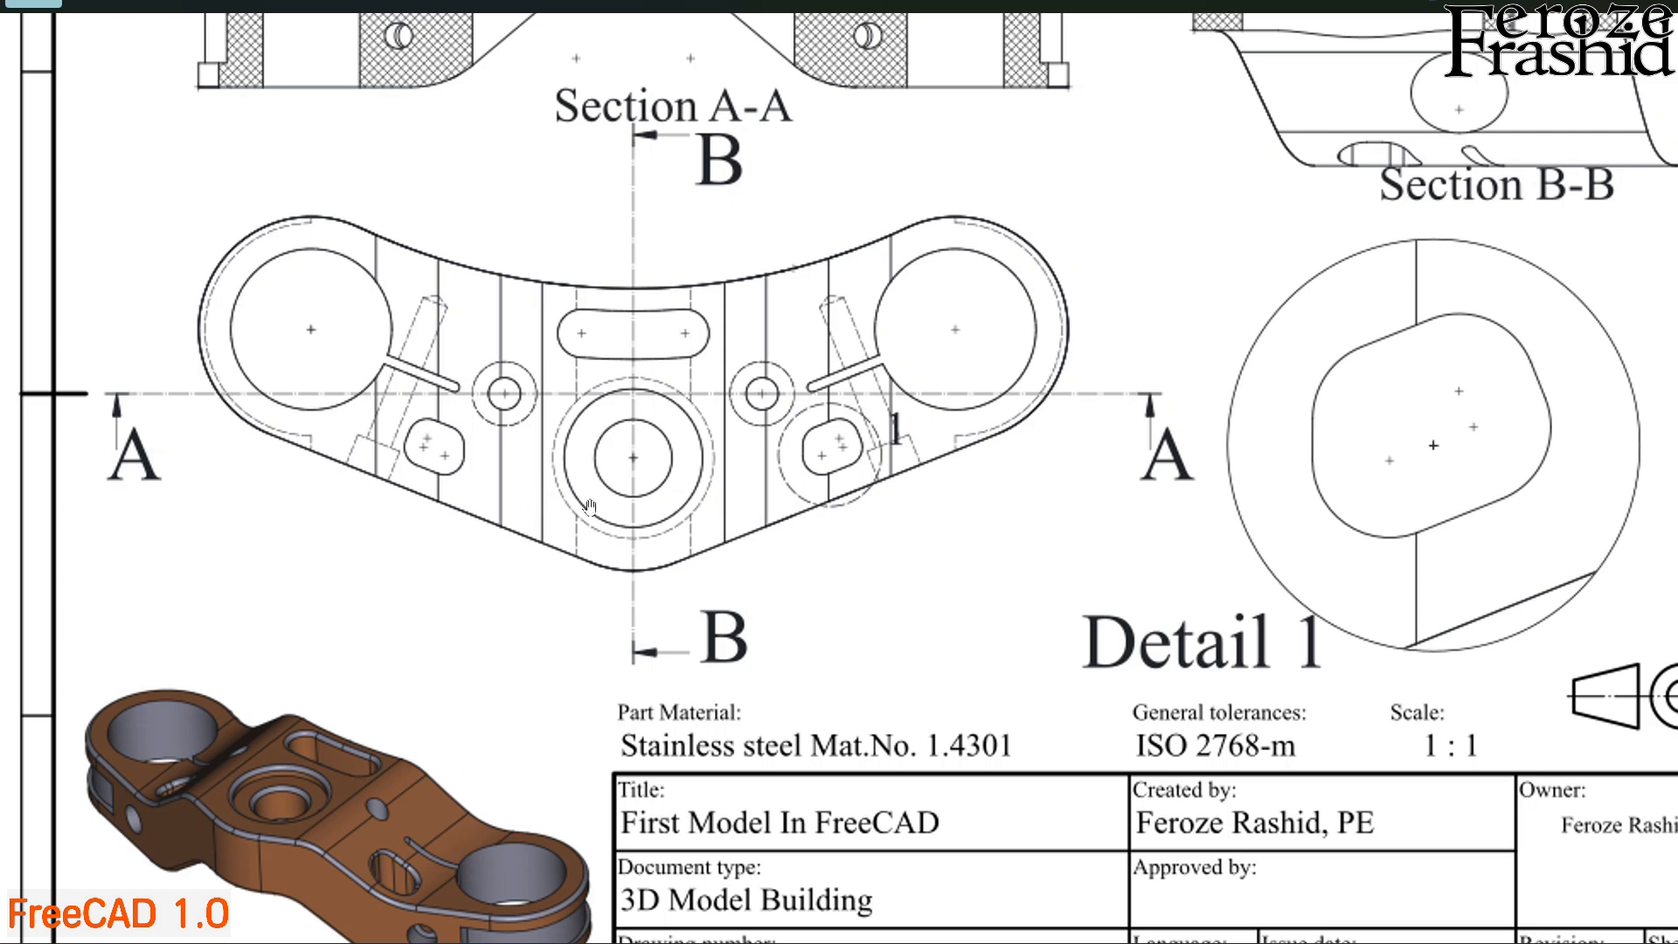
{"action": "scroll", "coordinate": [588, 505], "scroll_direction": "down", "scroll_amount": 2}
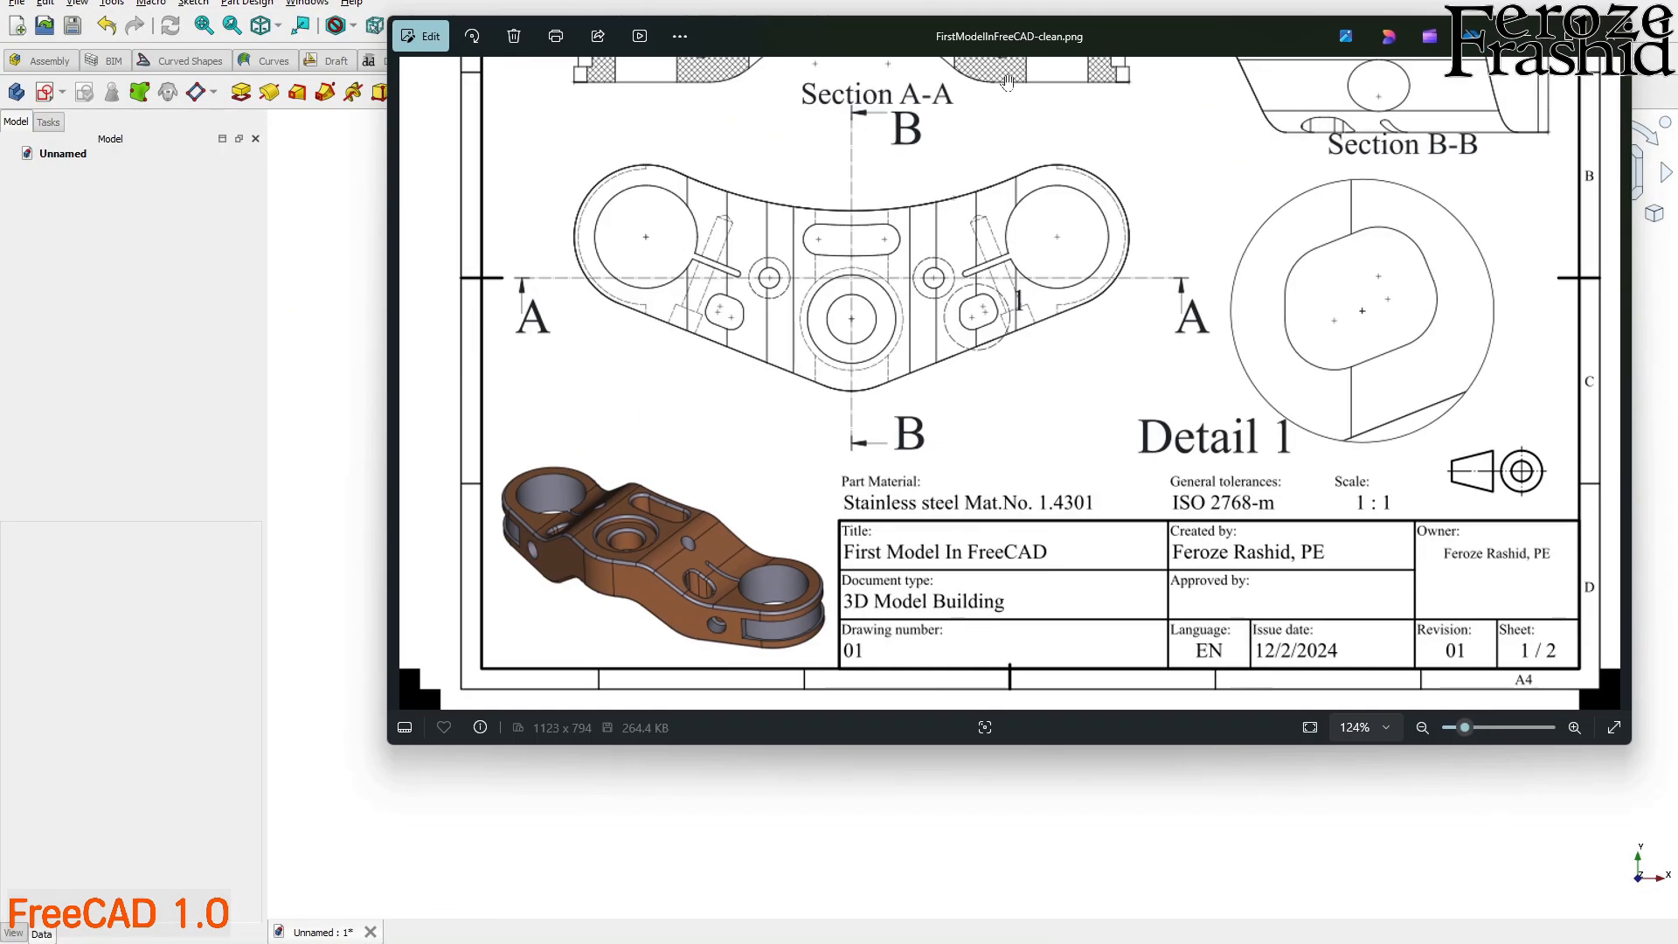
- Import the image FirstModelInFreeCAD-clean.png into the Unnamed document and fit it to the view
{"action": "left_click_drag", "start_coordinate": [875, 28], "coordinate": [899, 125]}
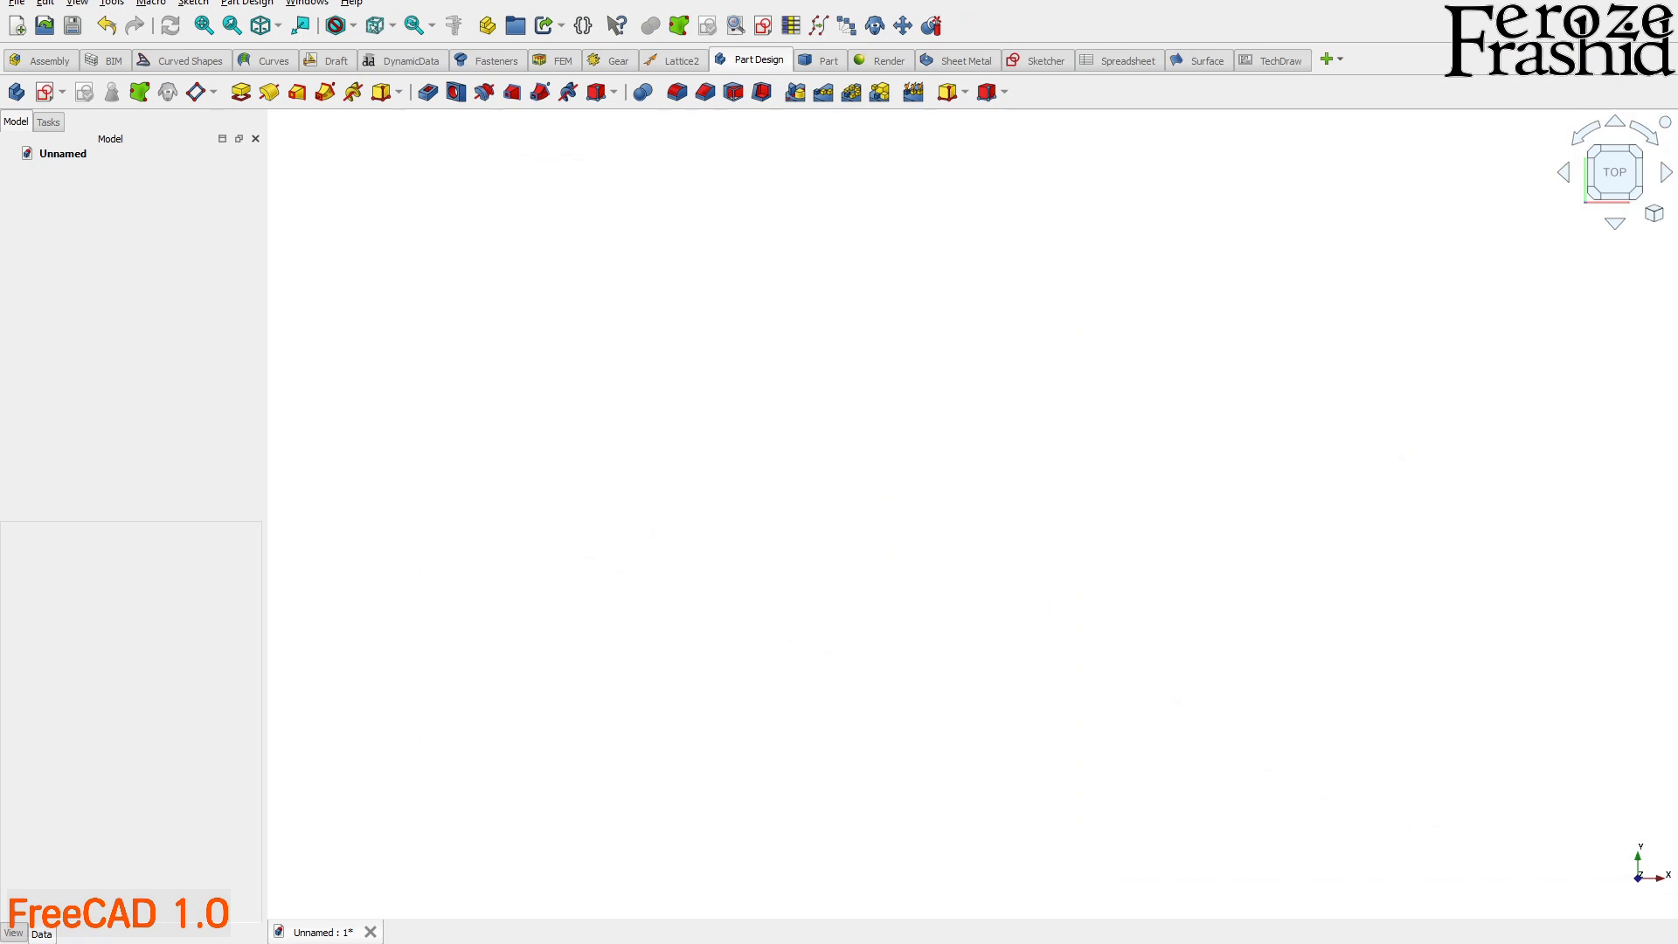
{"action": "left_click_drag", "start_coordinate": [1224, 437], "coordinate": [1027, 452]}
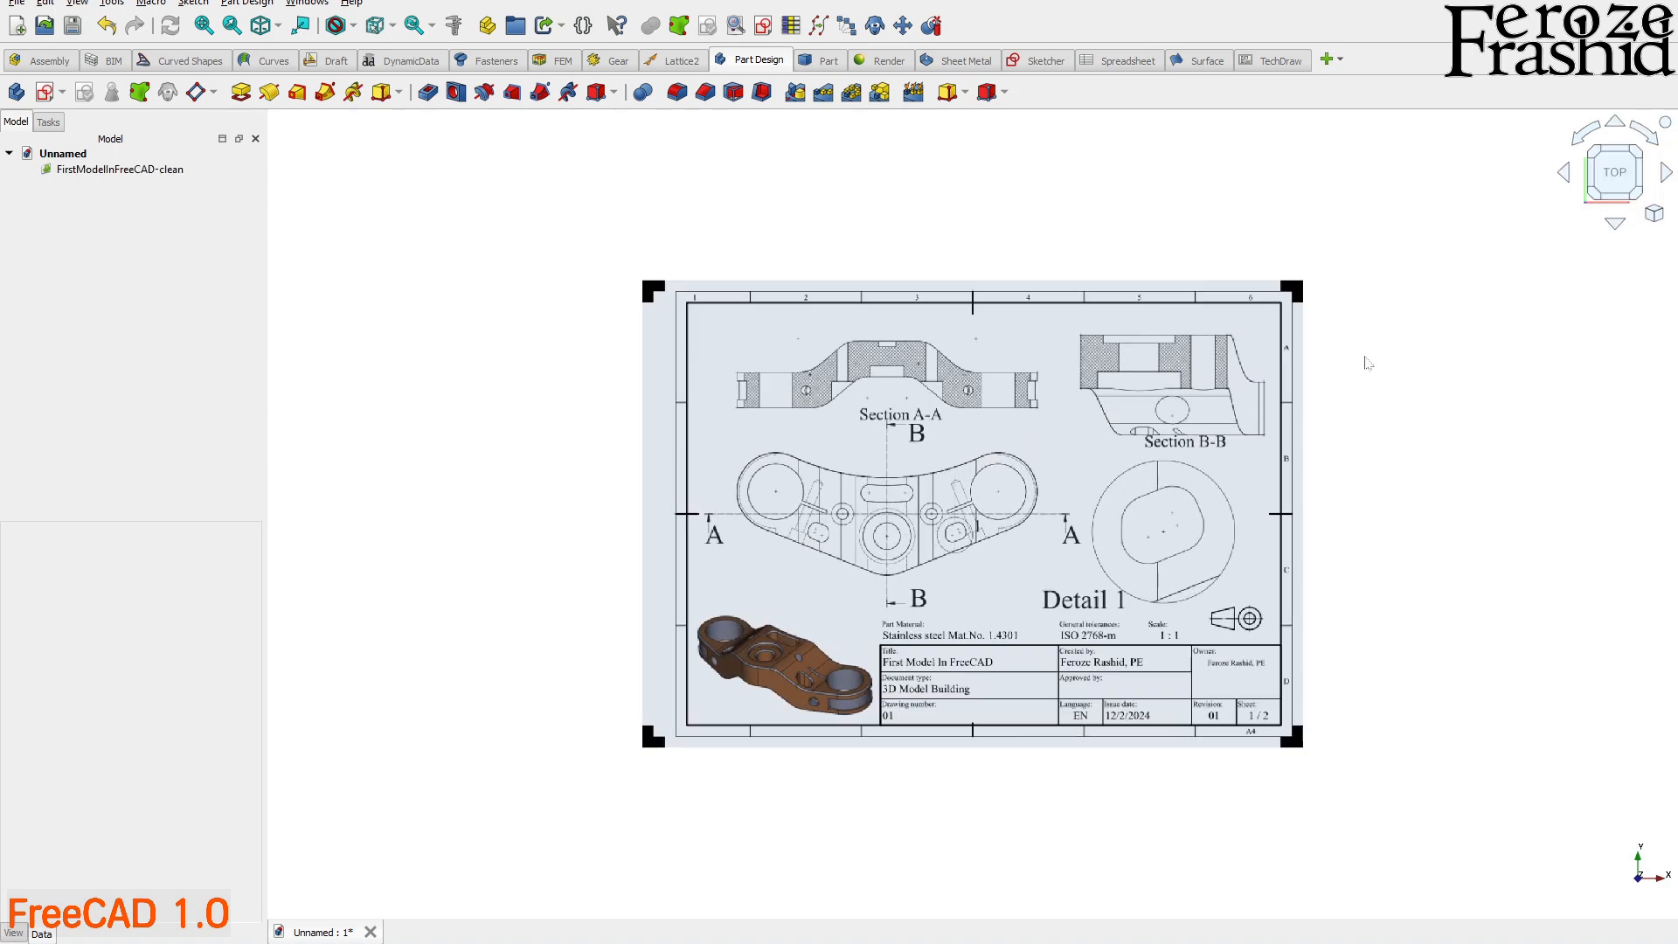
{"action": "scroll", "coordinate": [869, 539], "scroll_direction": "up", "scroll_amount": 5}
{"action": "key", "text": "v"}
{"action": "key", "text": "f"}
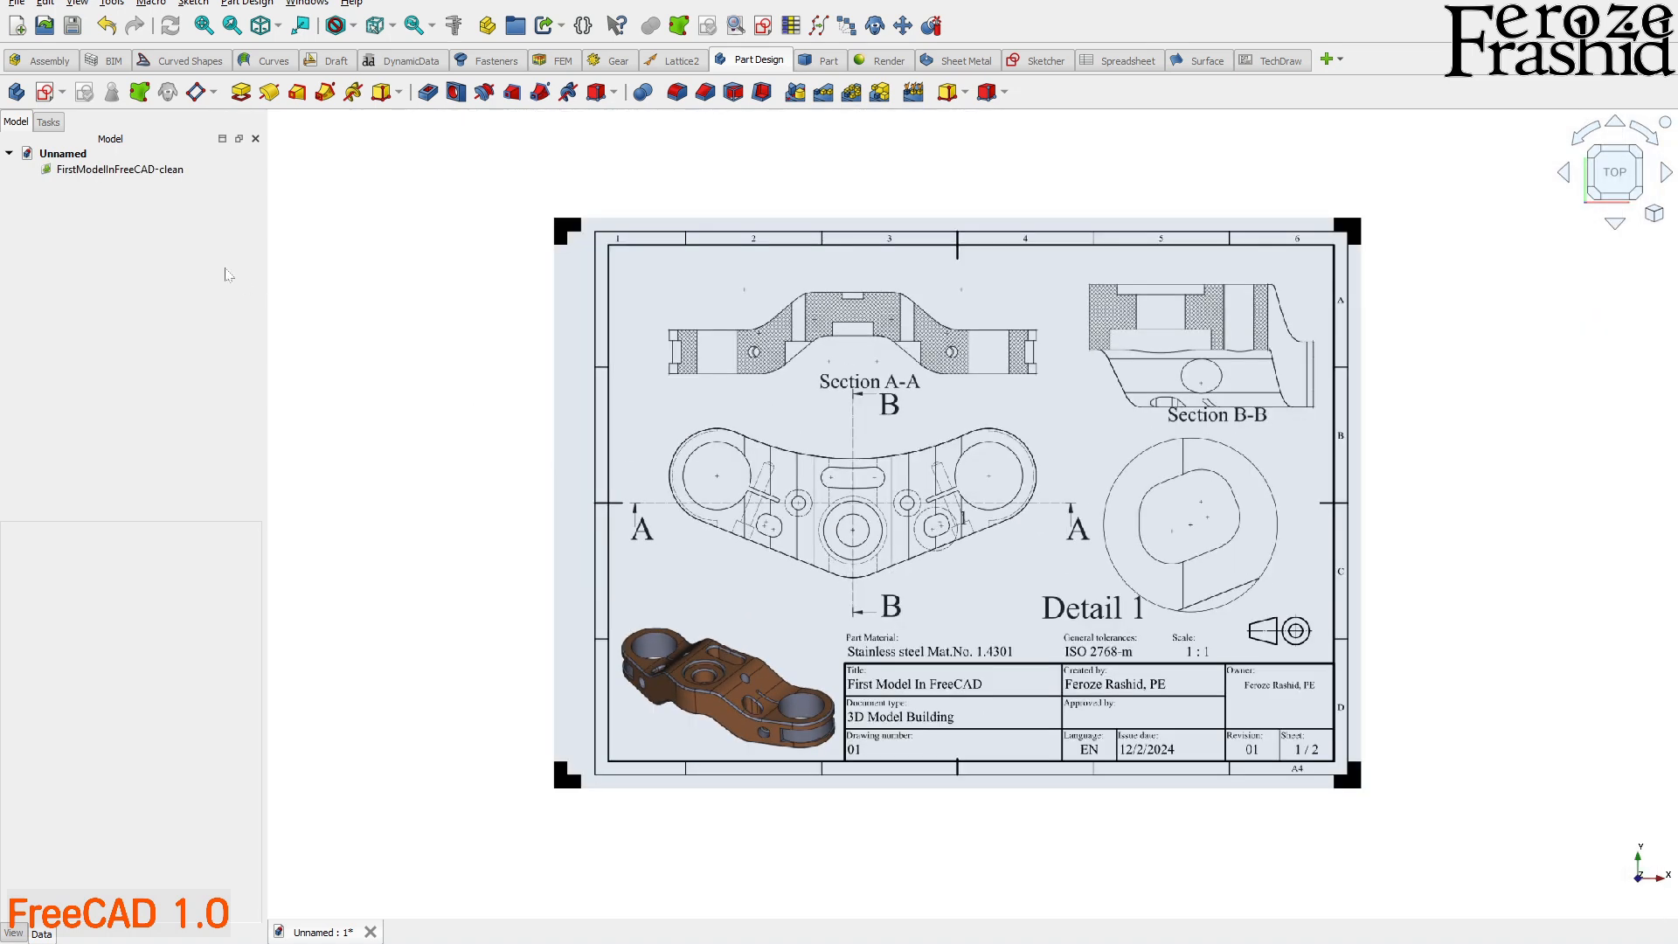
- Calibrate the drawing image by setting the distance between the centres of the two large end holes to 200 mm
{"action": "left_click", "coordinate": [98, 171]}
{"action": "double_click", "coordinate": [98, 171]}
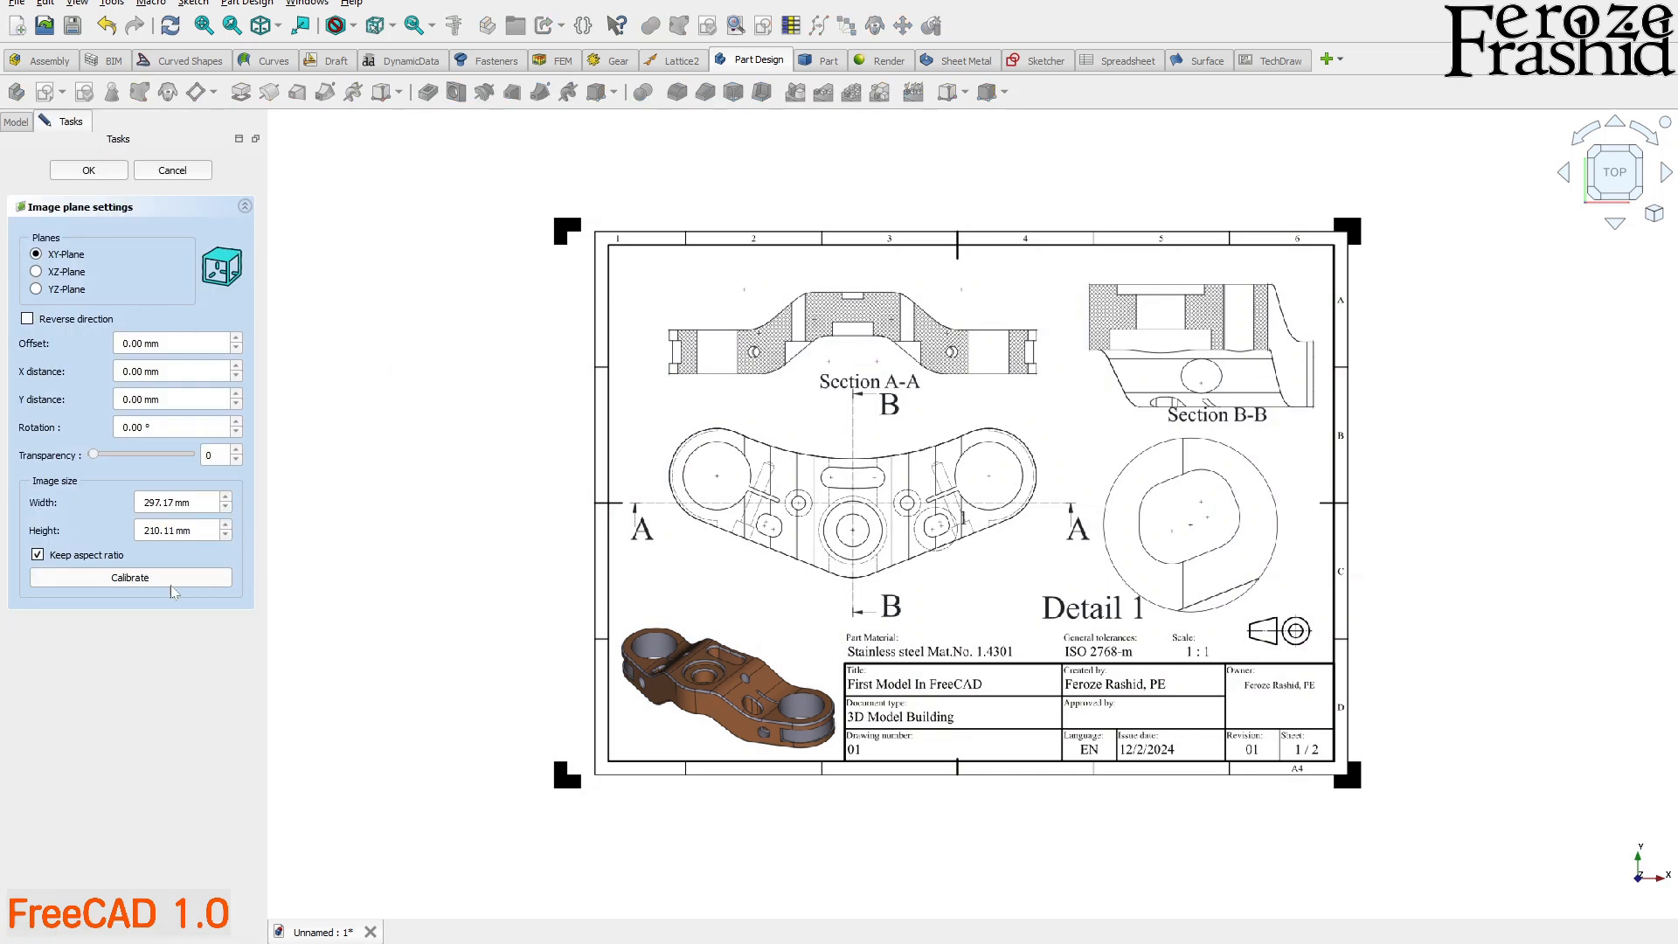
{"action": "left_click", "coordinate": [140, 578]}
{"action": "scroll", "coordinate": [874, 476], "scroll_direction": "up", "scroll_amount": 5}
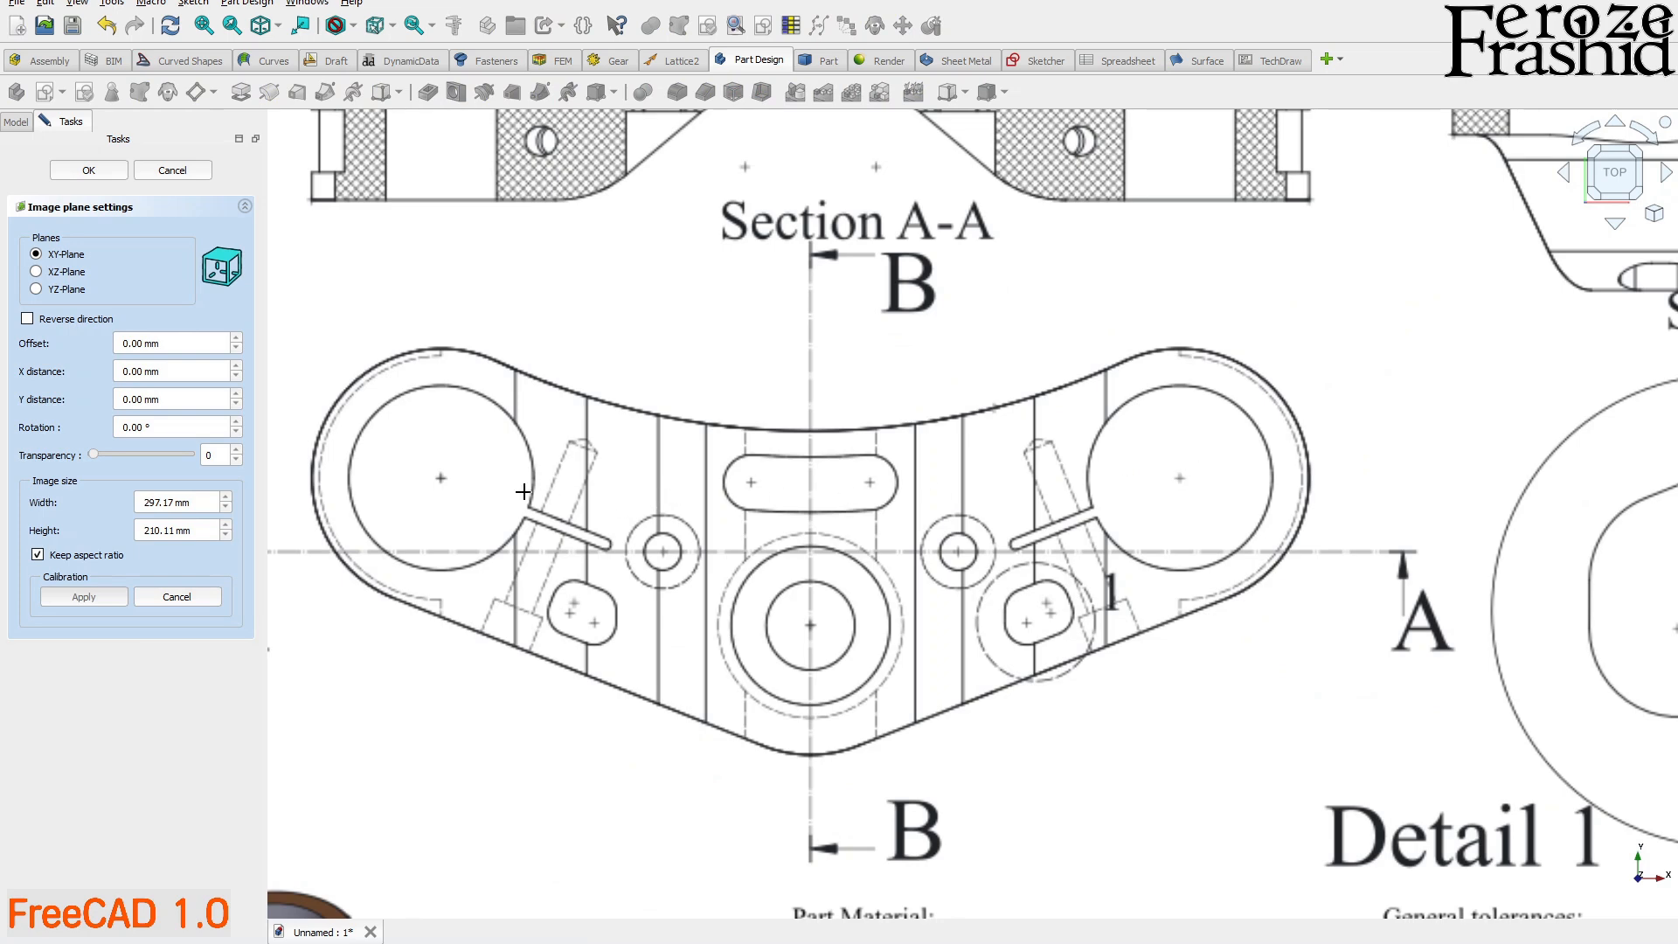
{"action": "left_click", "coordinate": [441, 477]}
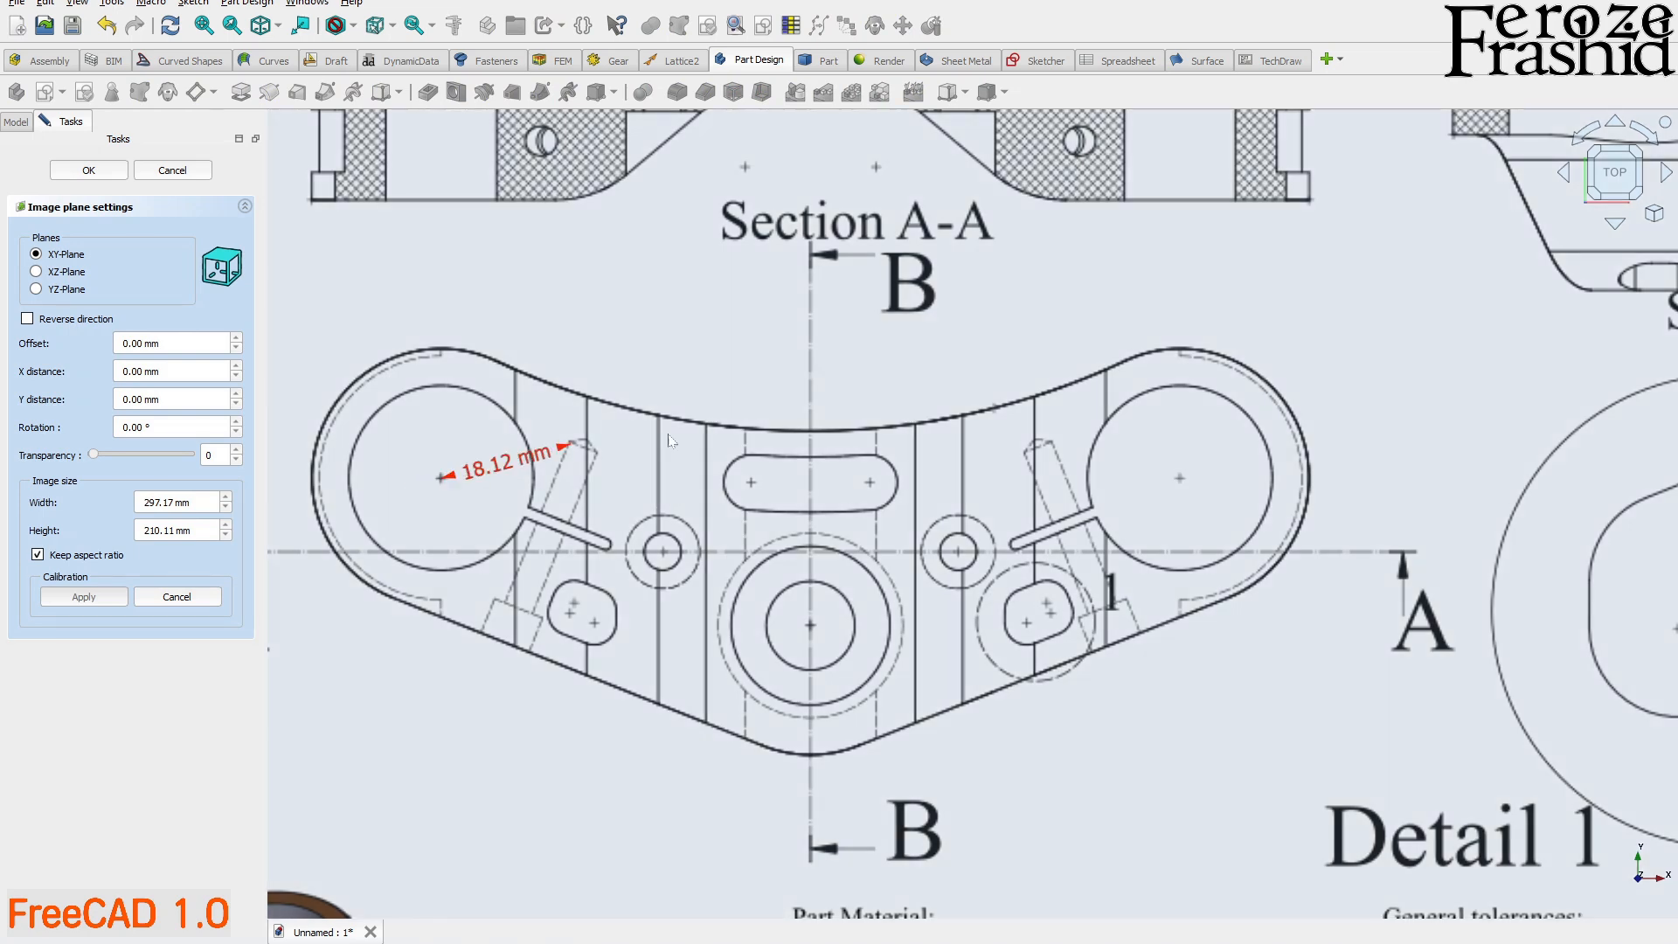
{"action": "left_click", "coordinate": [1179, 479]}
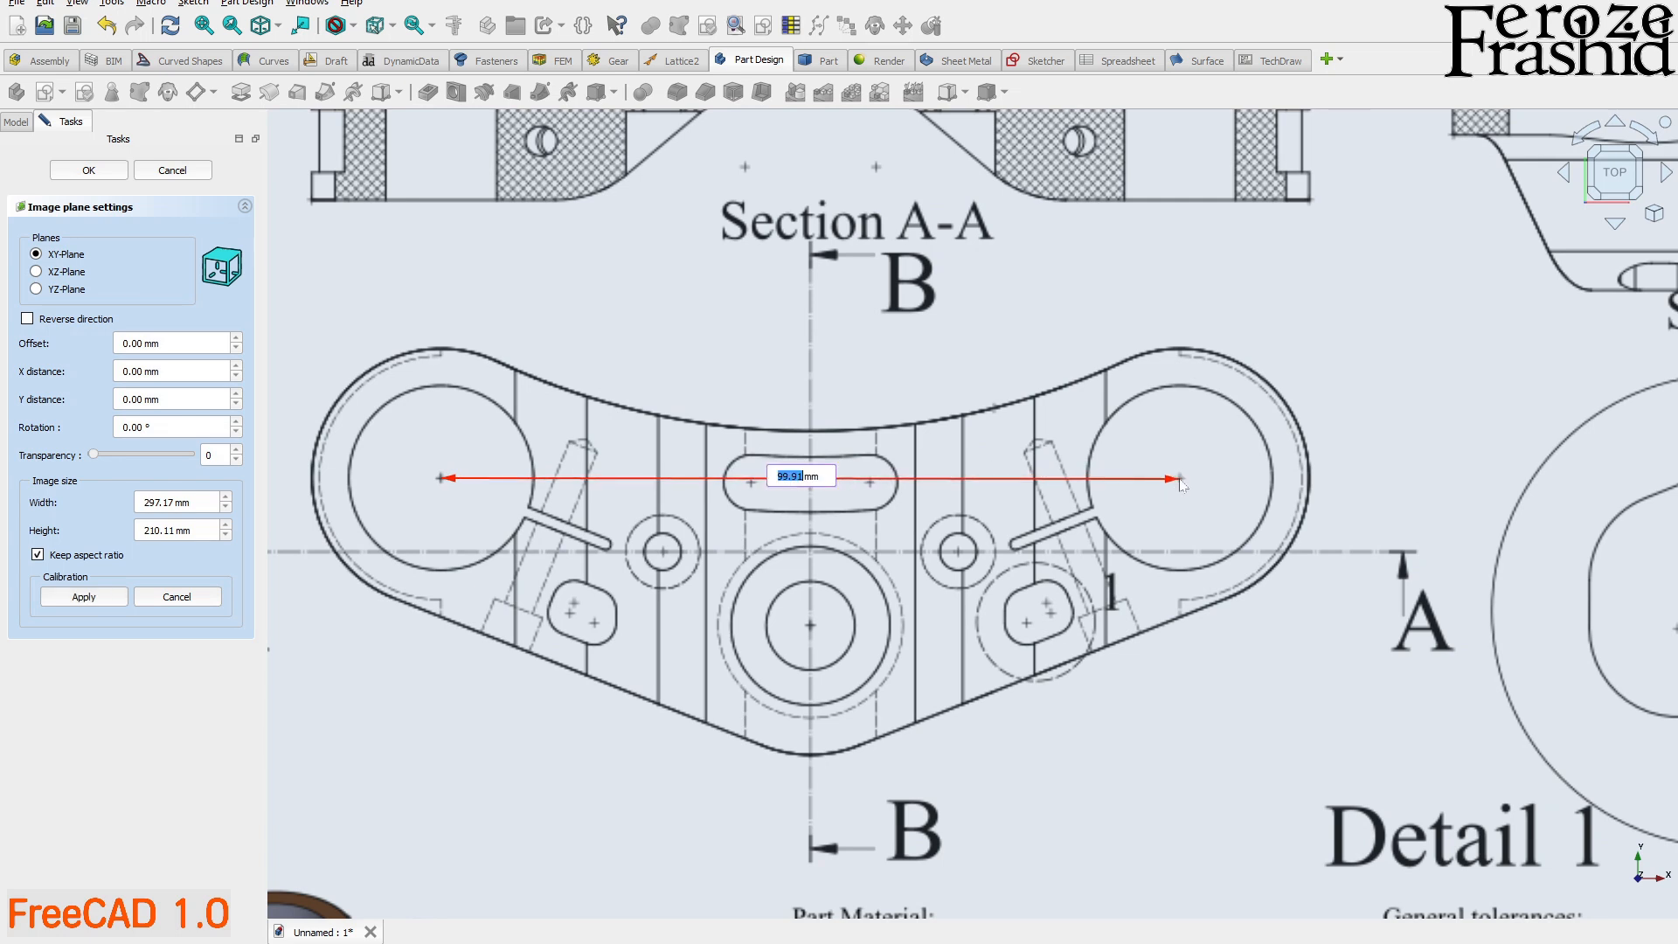
{"action": "type", "text": "200"}
{"action": "key", "text": "Return"}
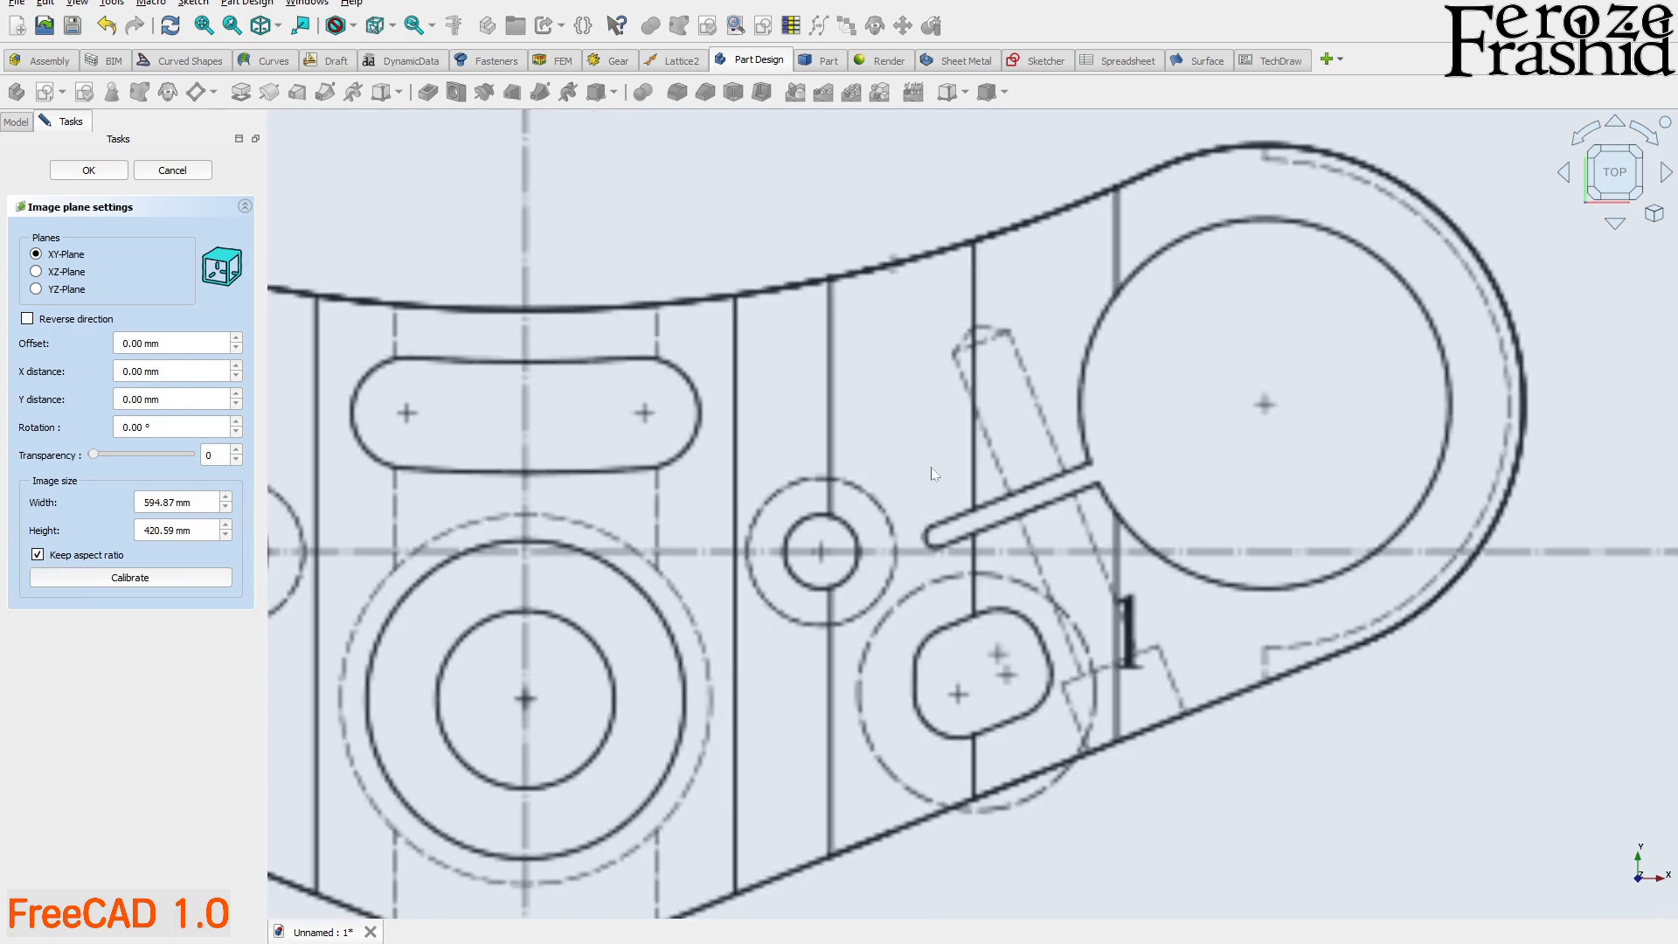
{"action": "scroll", "coordinate": [1093, 524], "scroll_direction": "down", "scroll_amount": 5}
{"action": "scroll", "coordinate": [702, 568], "scroll_direction": "down", "scroll_amount": 1}
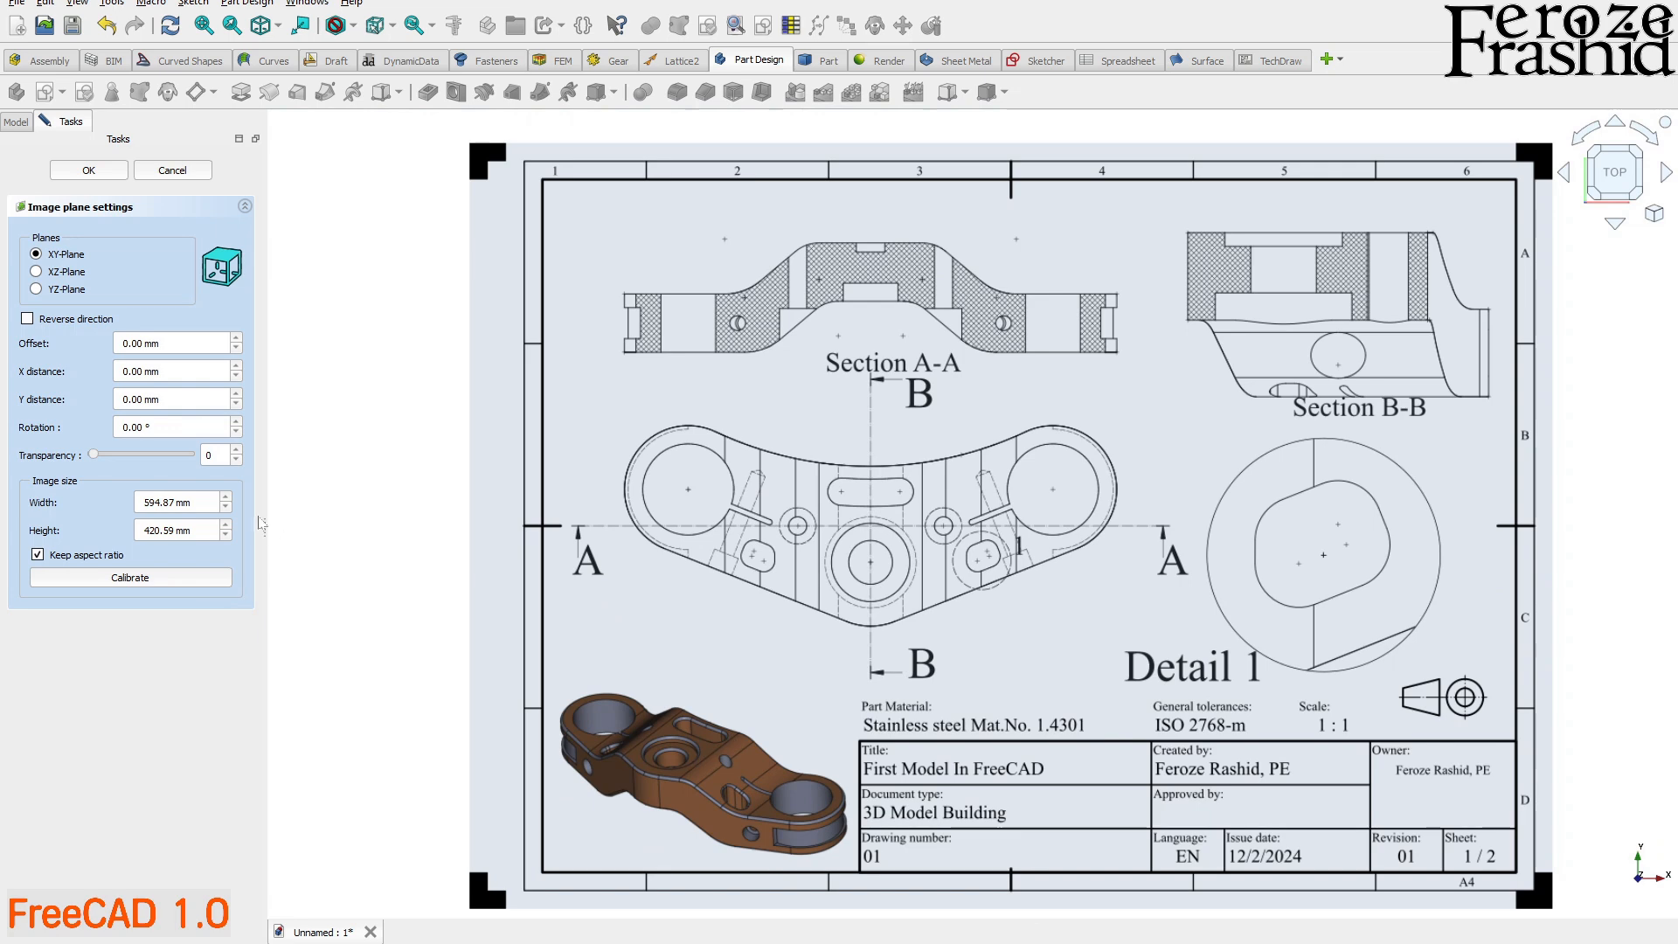
- Set the drawing image's transparency to 50 and accept the image plane settings
{"action": "left_click", "coordinate": [213, 455]}
{"action": "type", "text": "5"}
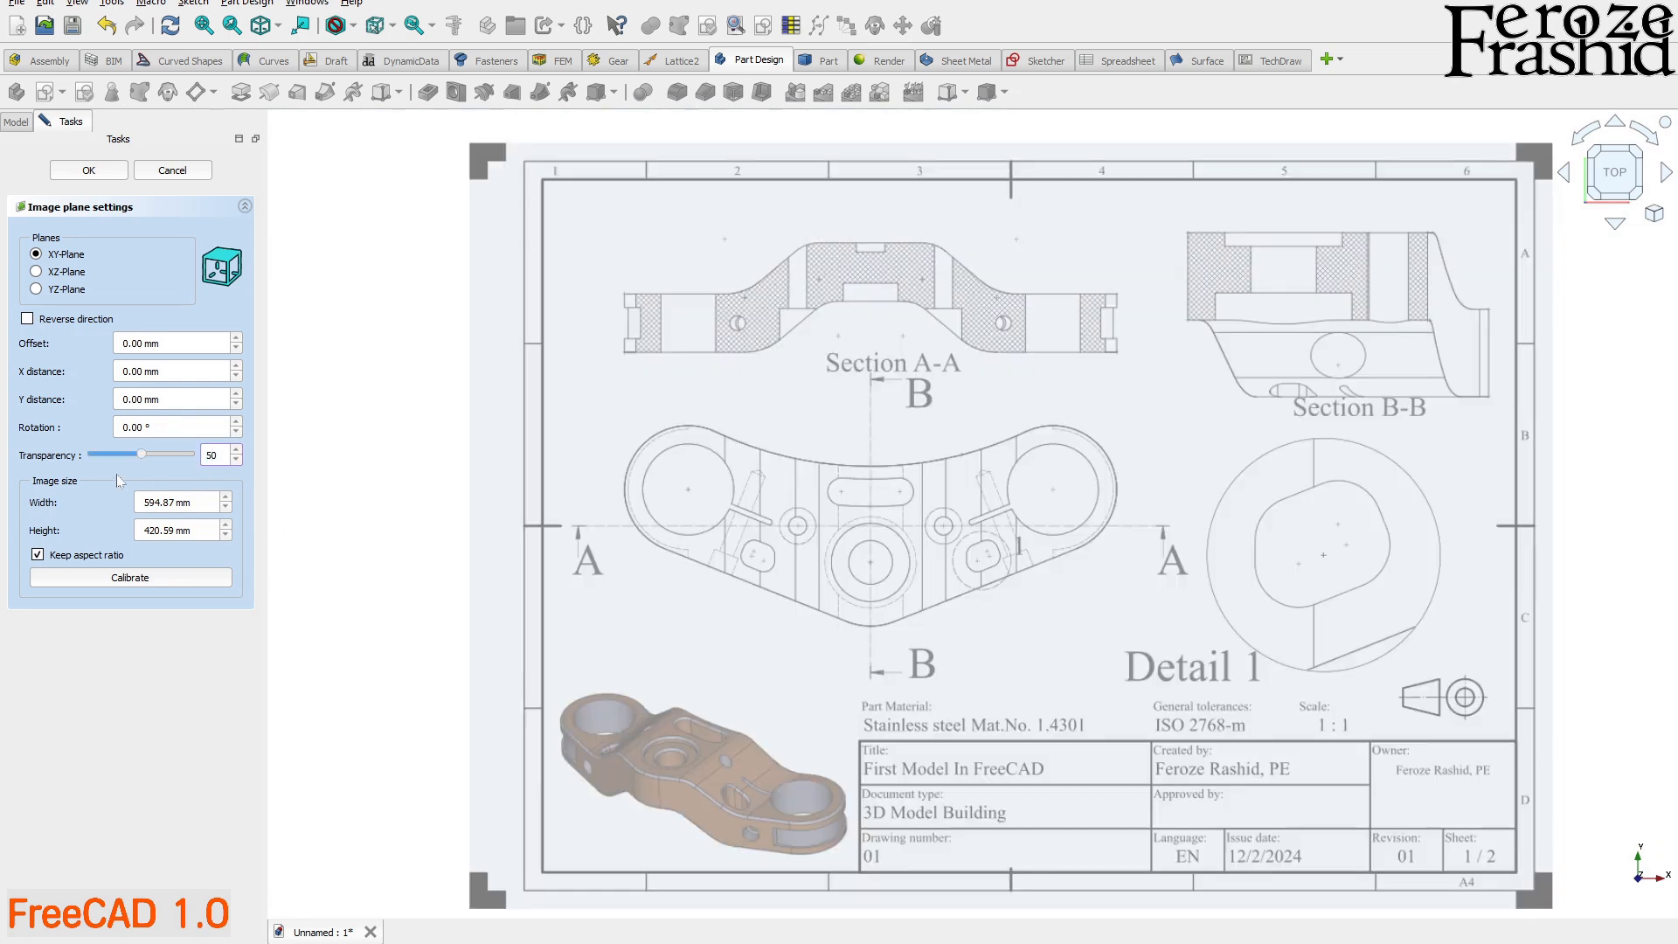
{"action": "left_click", "coordinate": [103, 172]}
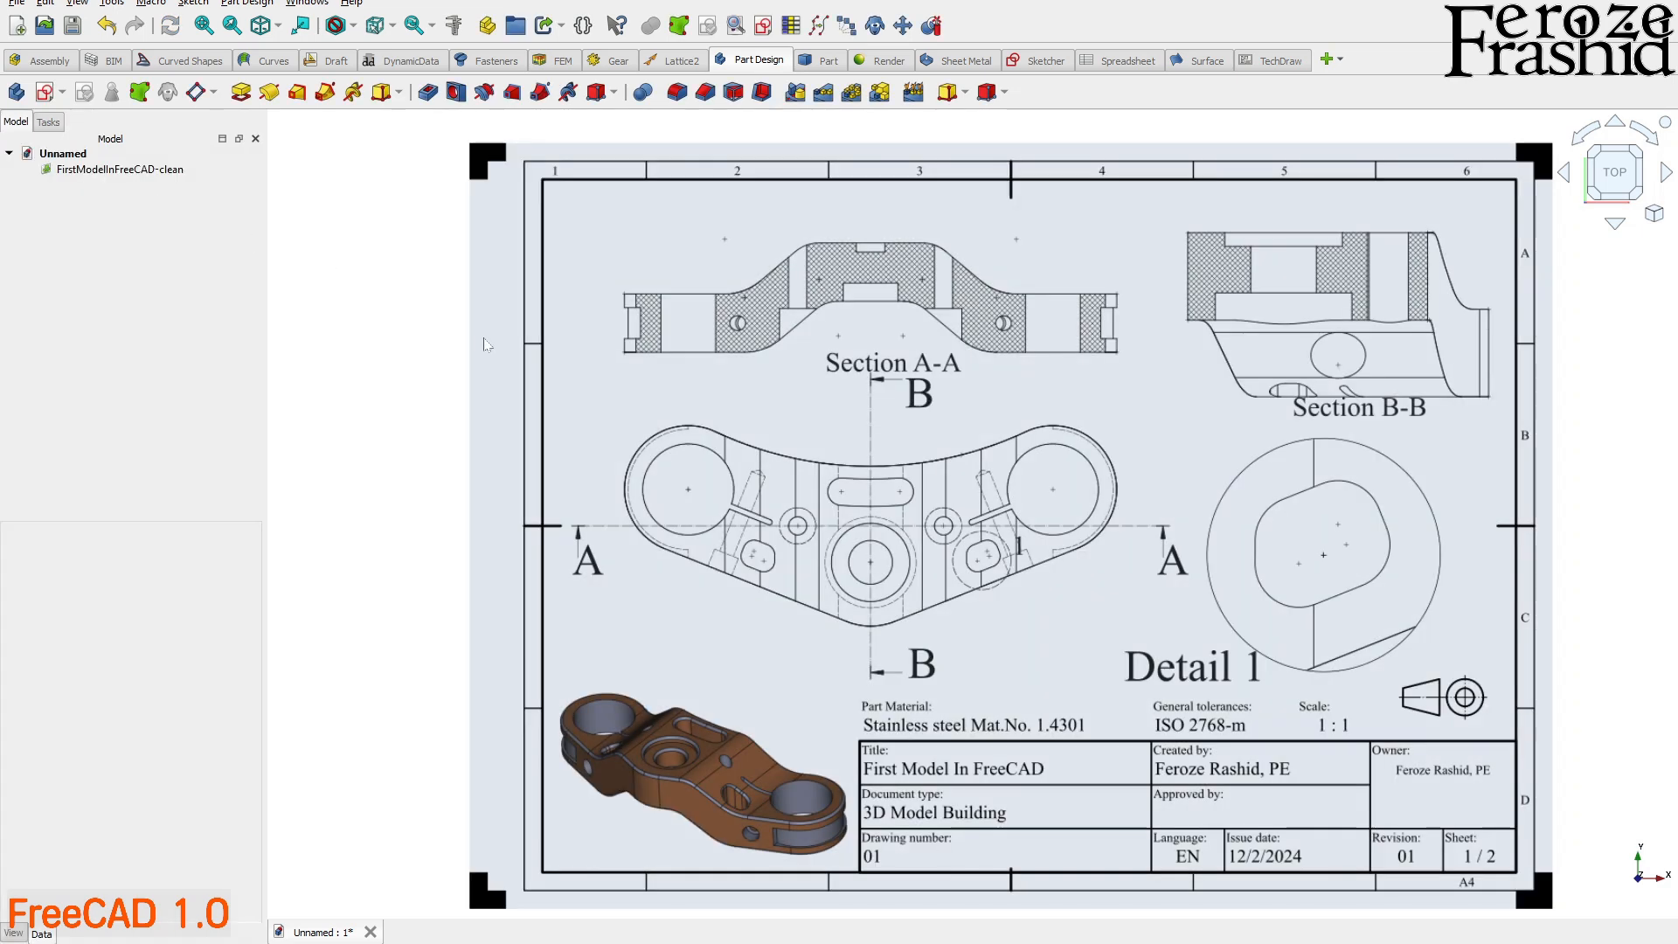
- Restore the top view of the drawing image and show the axis cross at the origin
{"action": "middle_click_drag", "start_coordinate": [588, 532], "coordinate": [586, 484]}
{"action": "left_click", "coordinate": [478, 481]}
{"action": "left_click", "coordinate": [348, 468]}
{"action": "left_click", "coordinate": [1614, 165]}
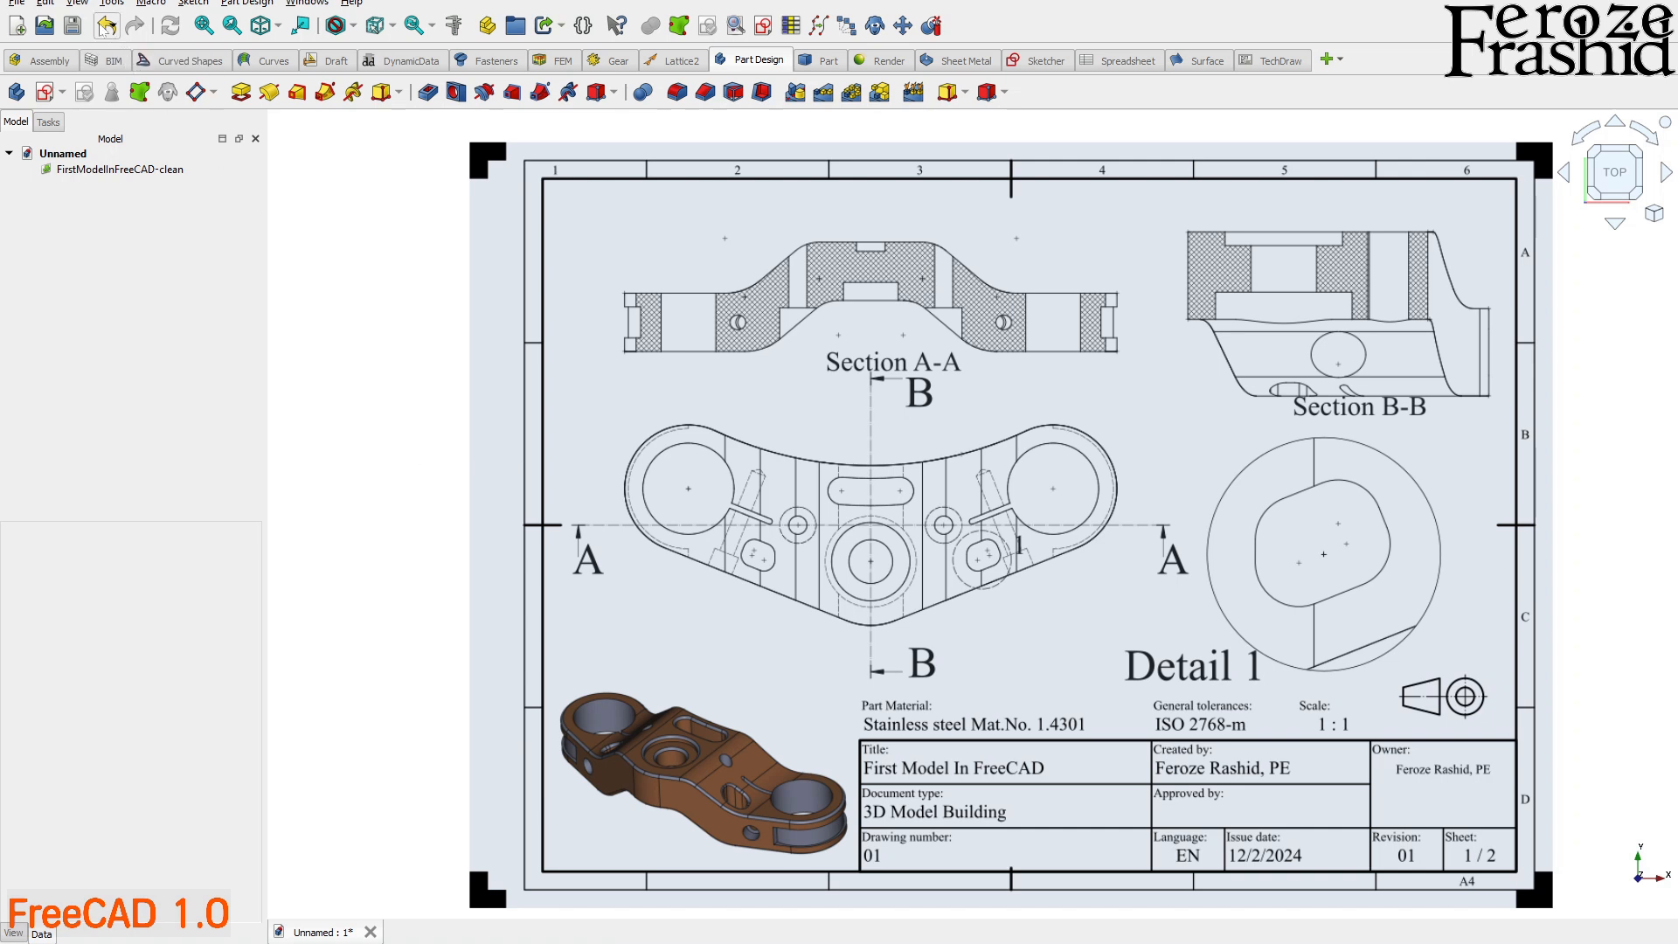
{"action": "left_click", "coordinate": [77, 3]}
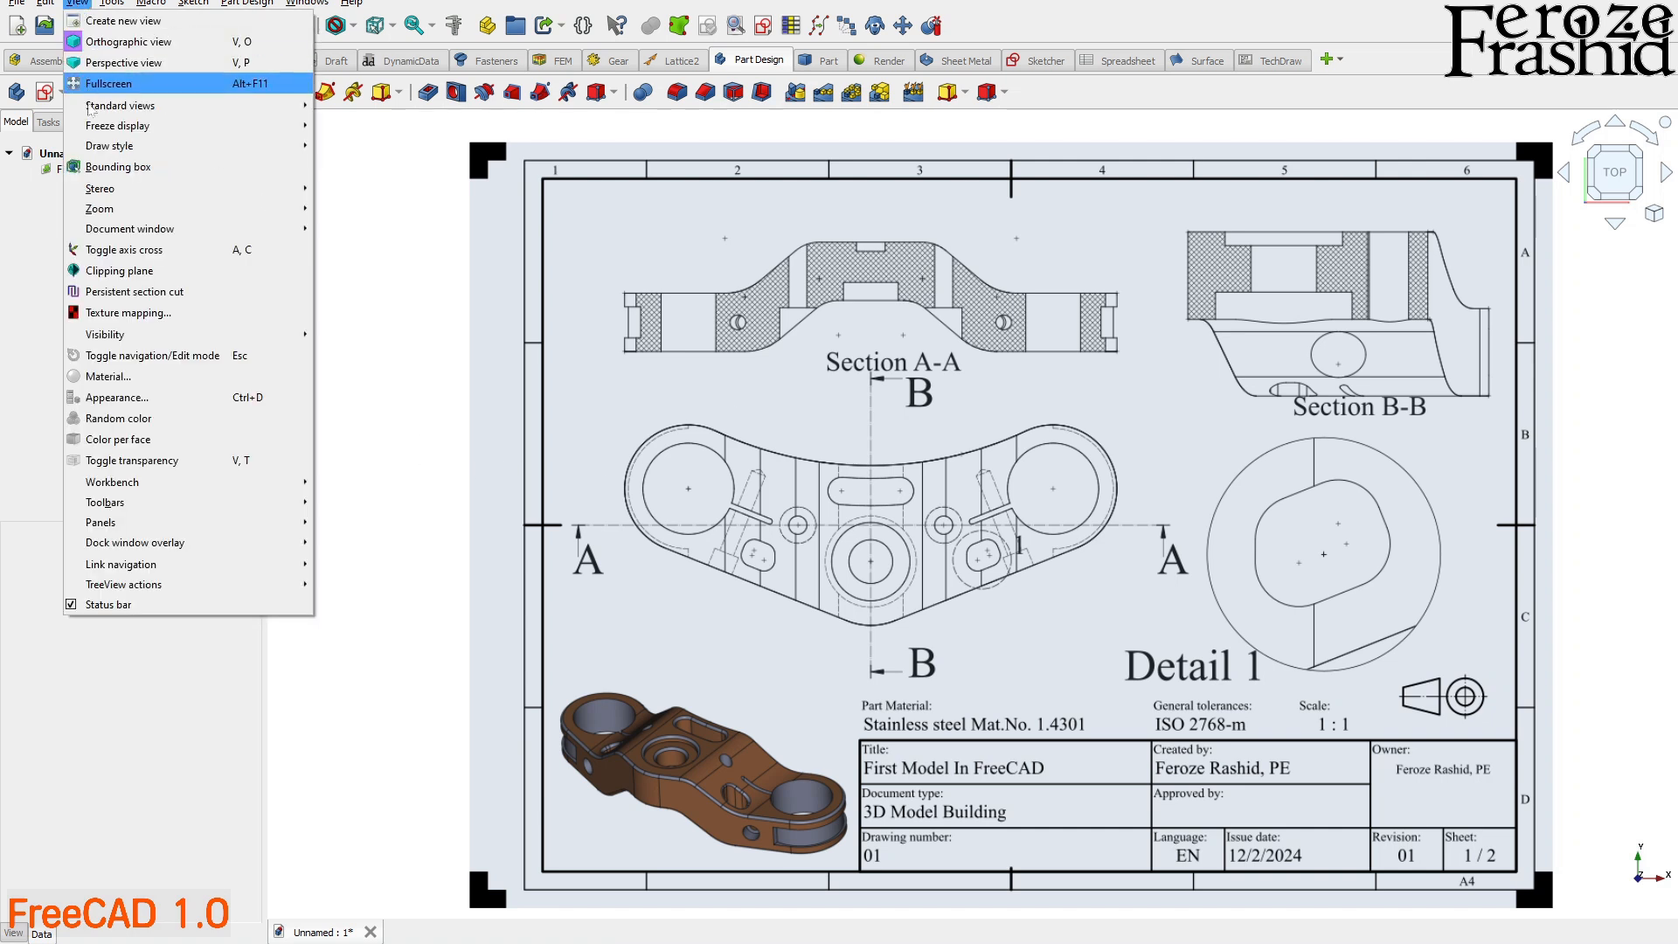
{"action": "left_click", "coordinate": [185, 252]}
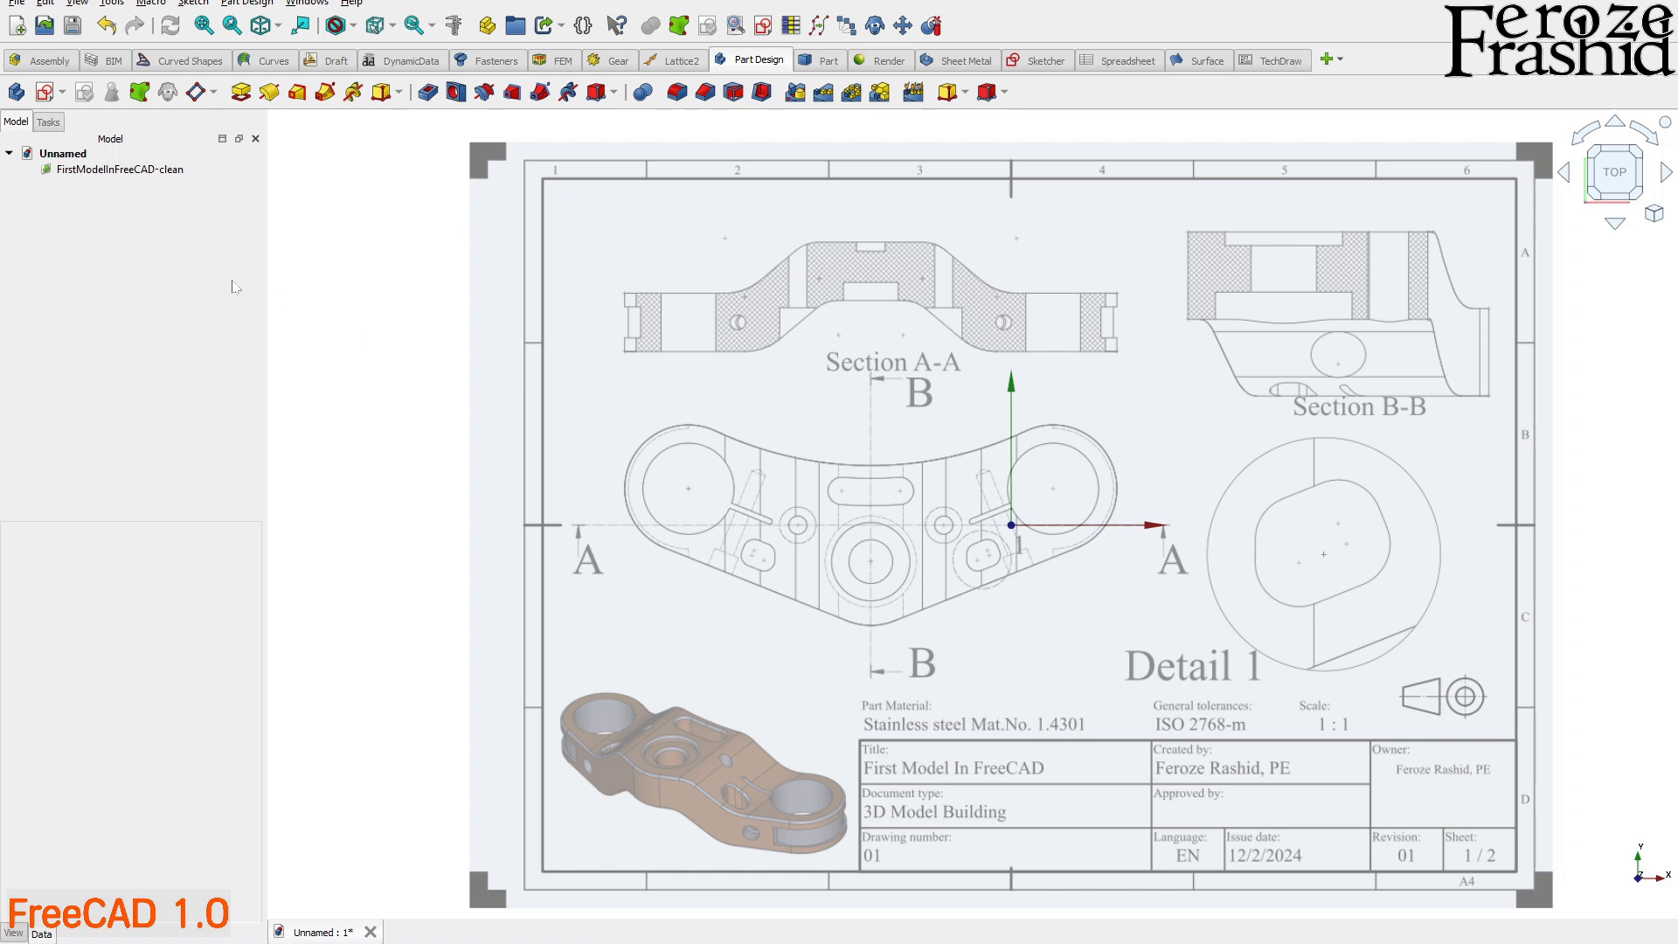
- Transform the drawing image along X so the front view's B-B section line meets the Y axis
{"action": "left_click", "coordinate": [121, 172]}
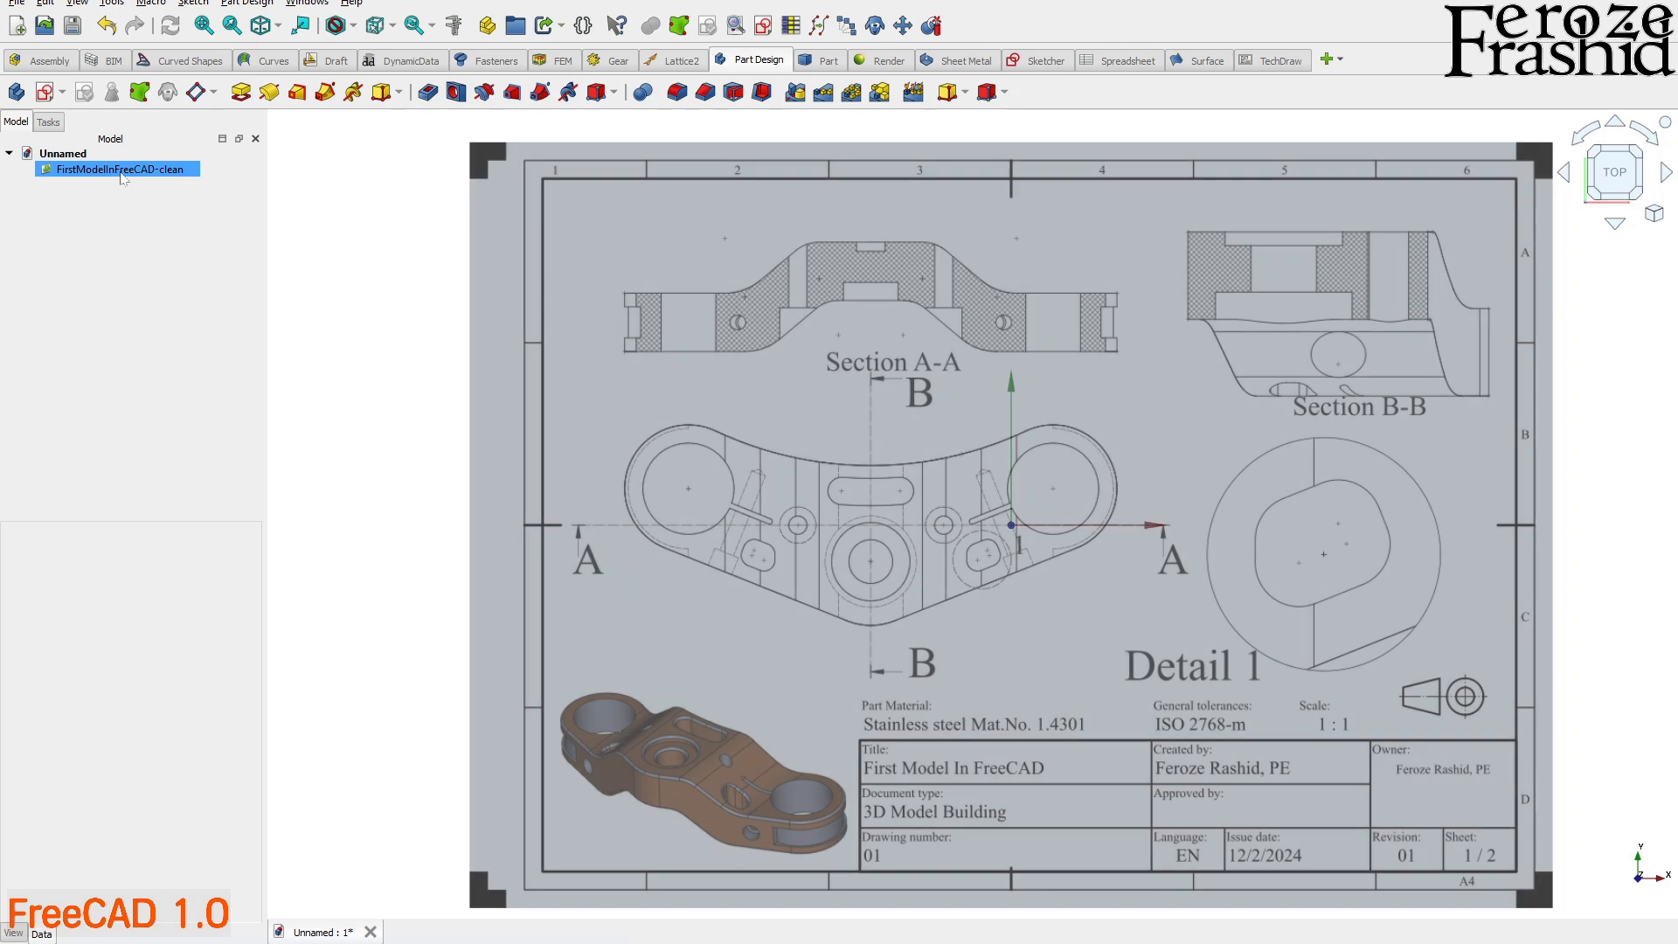
{"action": "right_click", "coordinate": [122, 175]}
{"action": "left_click", "coordinate": [111, 189]}
{"action": "right_click", "coordinate": [112, 175]}
{"action": "left_click", "coordinate": [129, 210]}
{"action": "left_click_drag", "start_coordinate": [1148, 525], "coordinate": [1286, 524]}
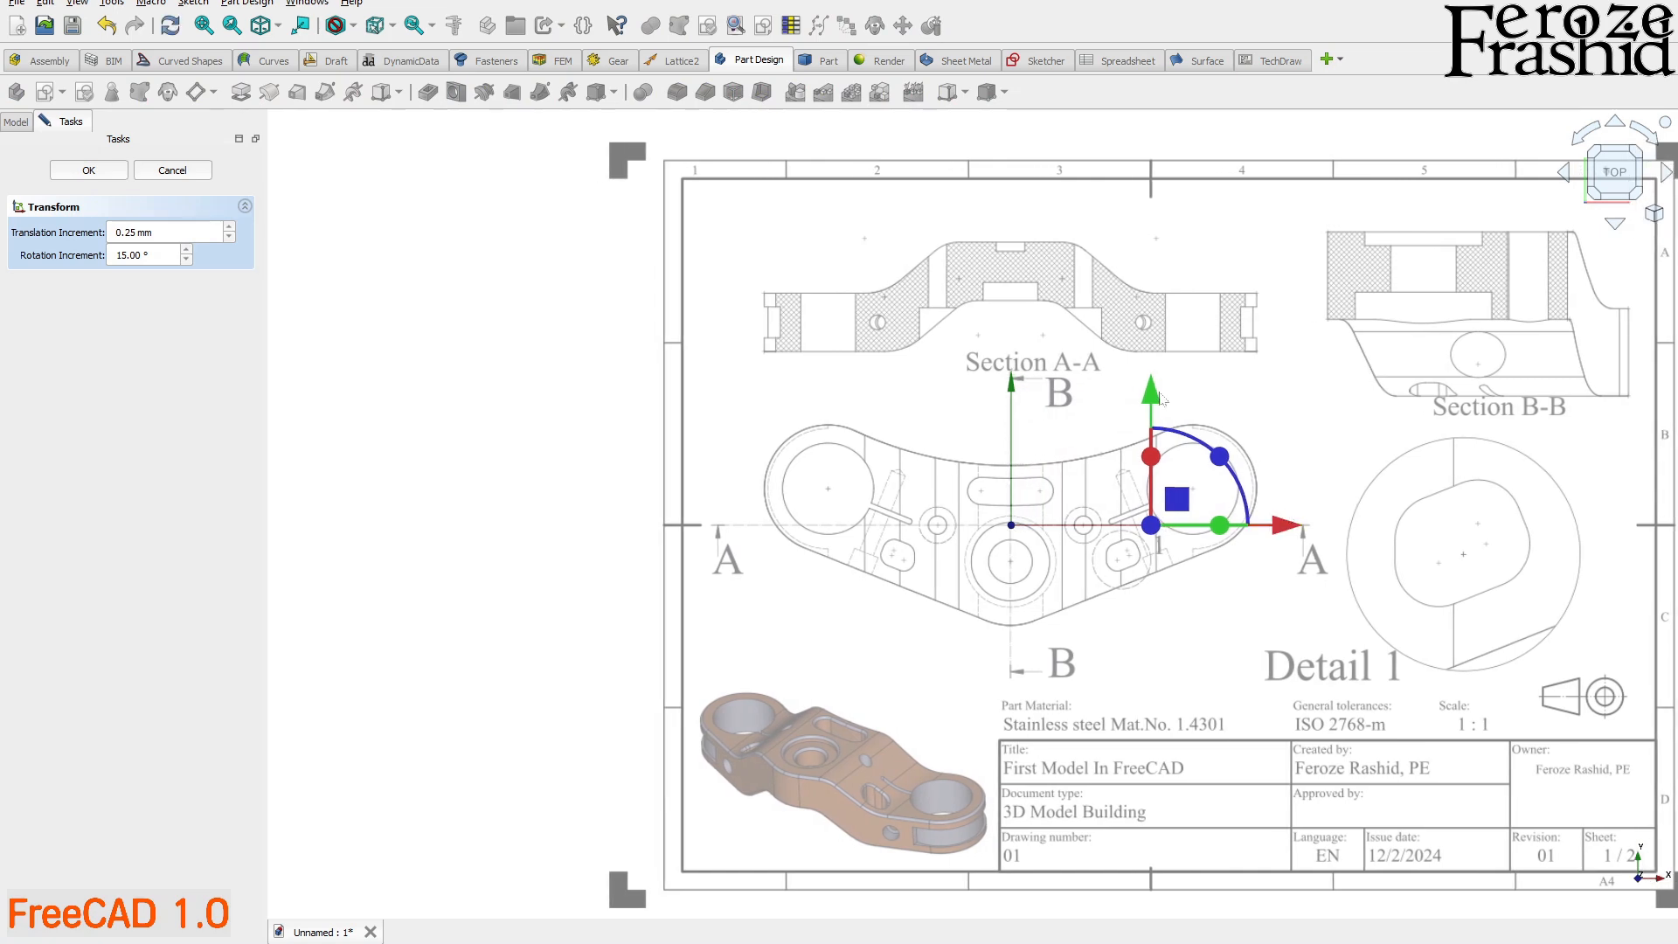
- Move the image along Y and fine-tune X until the central bore's centre sits on the origin, and accept the transform
{"action": "scroll", "coordinate": [1077, 403], "scroll_direction": "up", "scroll_amount": 3}
{"action": "left_click_drag", "start_coordinate": [1099, 414], "coordinate": [1099, 350]}
{"action": "scroll", "coordinate": [1082, 414], "scroll_direction": "up", "scroll_amount": 3}
{"action": "left_click_drag", "start_coordinate": [1260, 529], "coordinate": [1263, 530]}
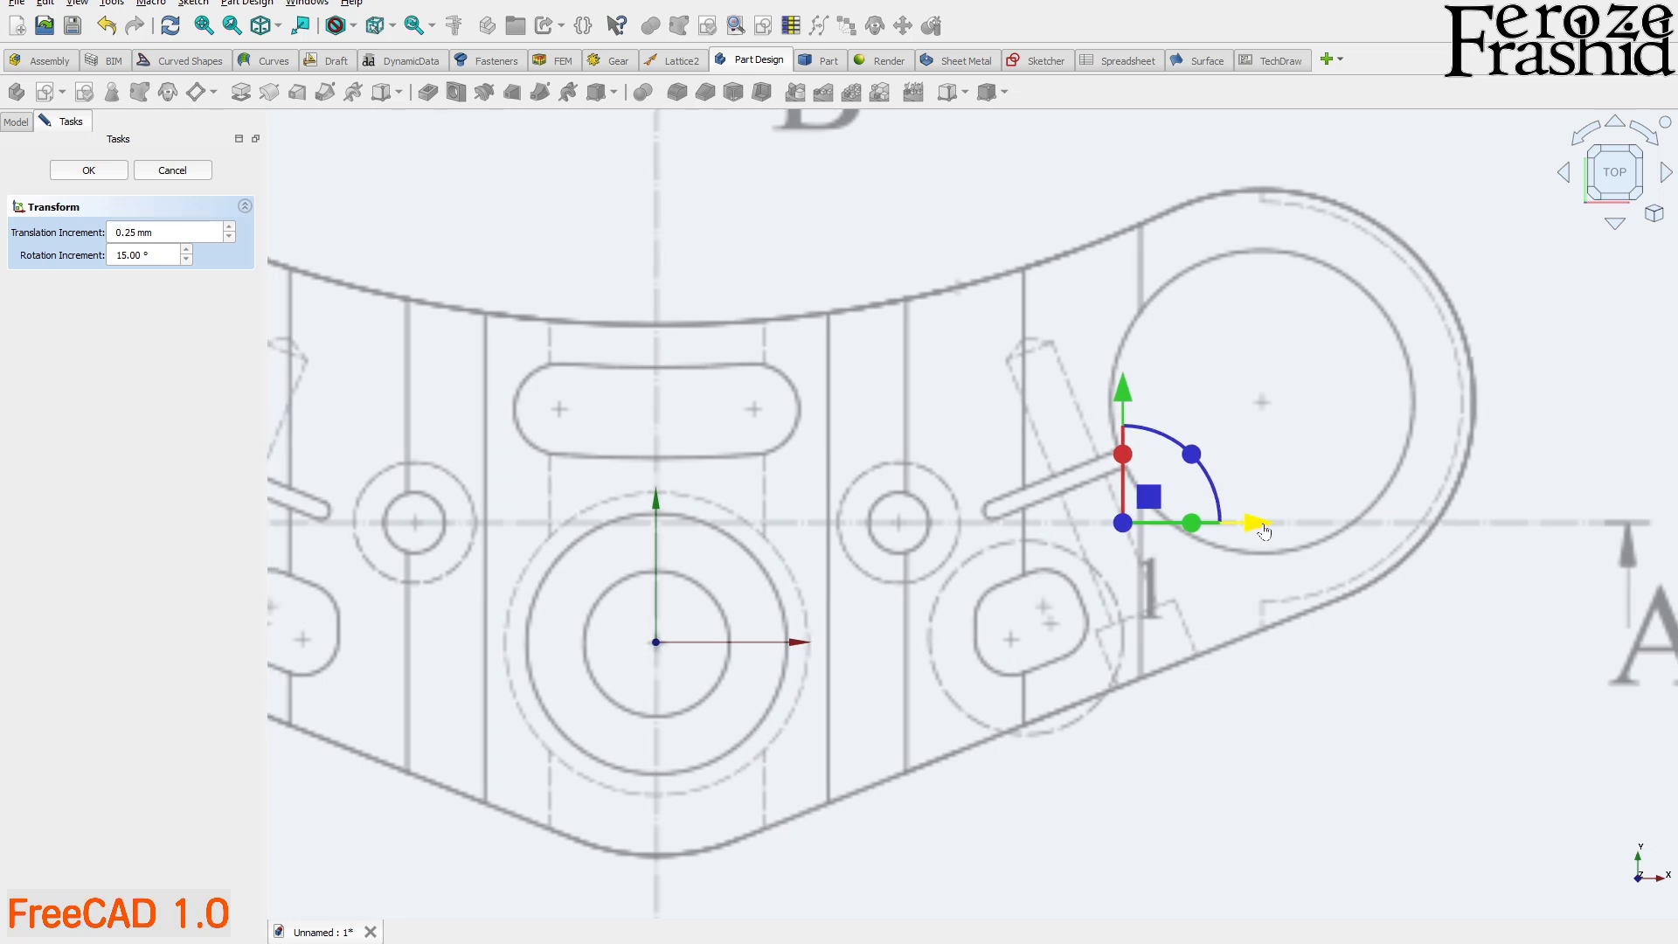
{"action": "scroll", "coordinate": [912, 566], "scroll_direction": "down", "scroll_amount": 2}
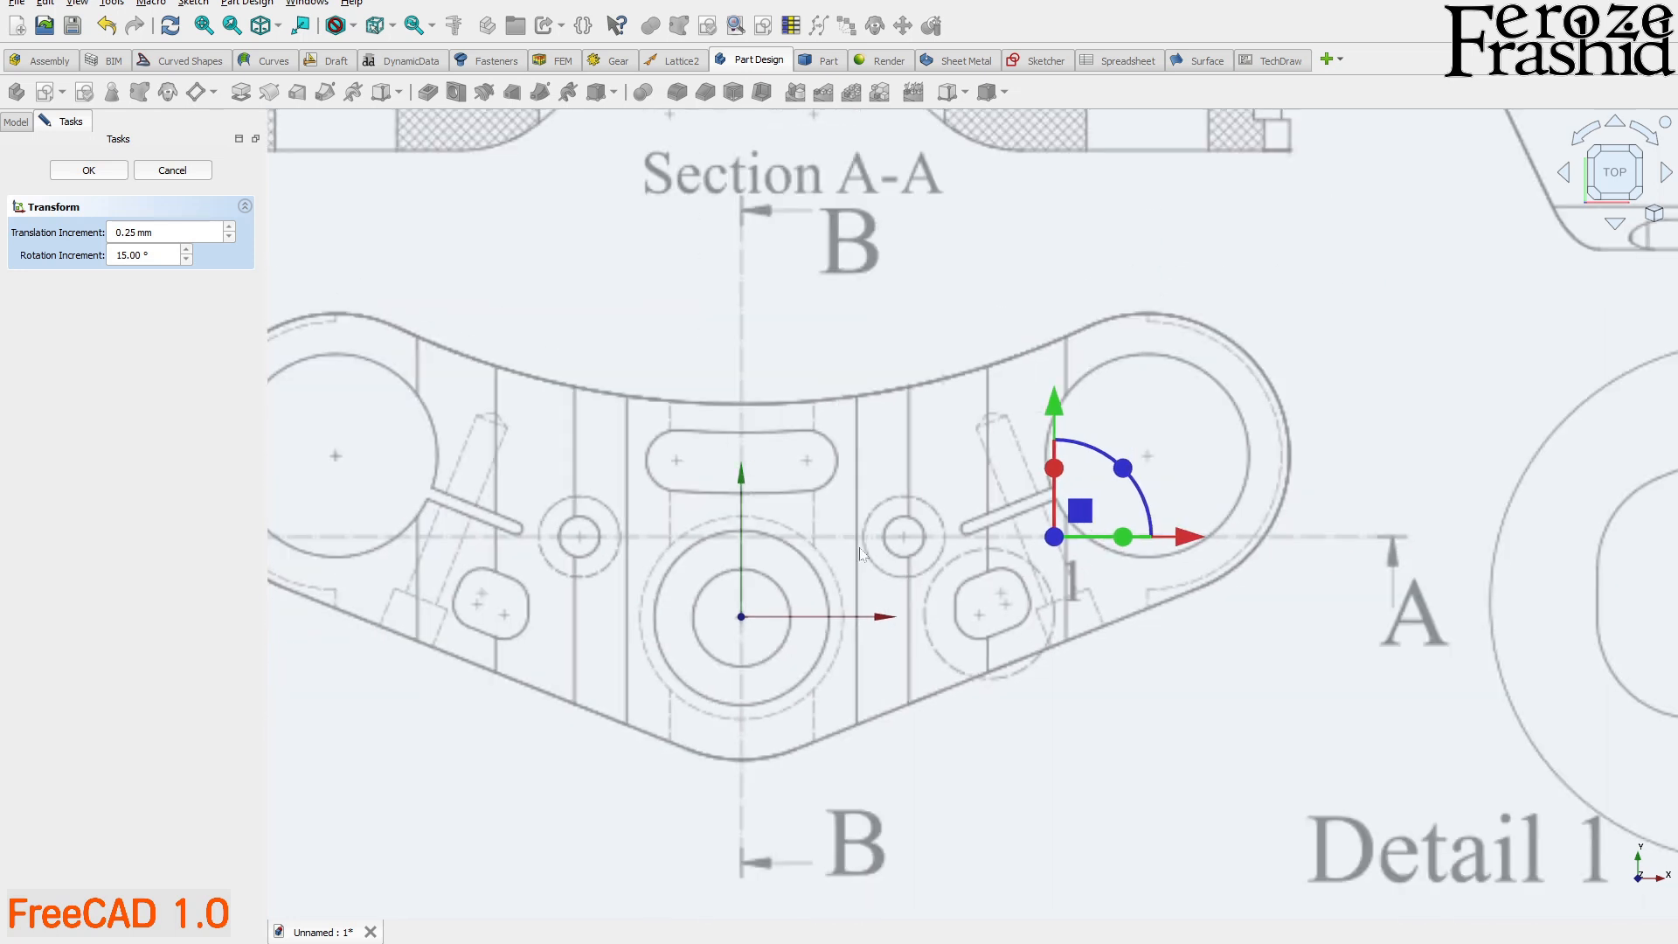
{"action": "scroll", "coordinate": [771, 647], "scroll_direction": "up", "scroll_amount": 2}
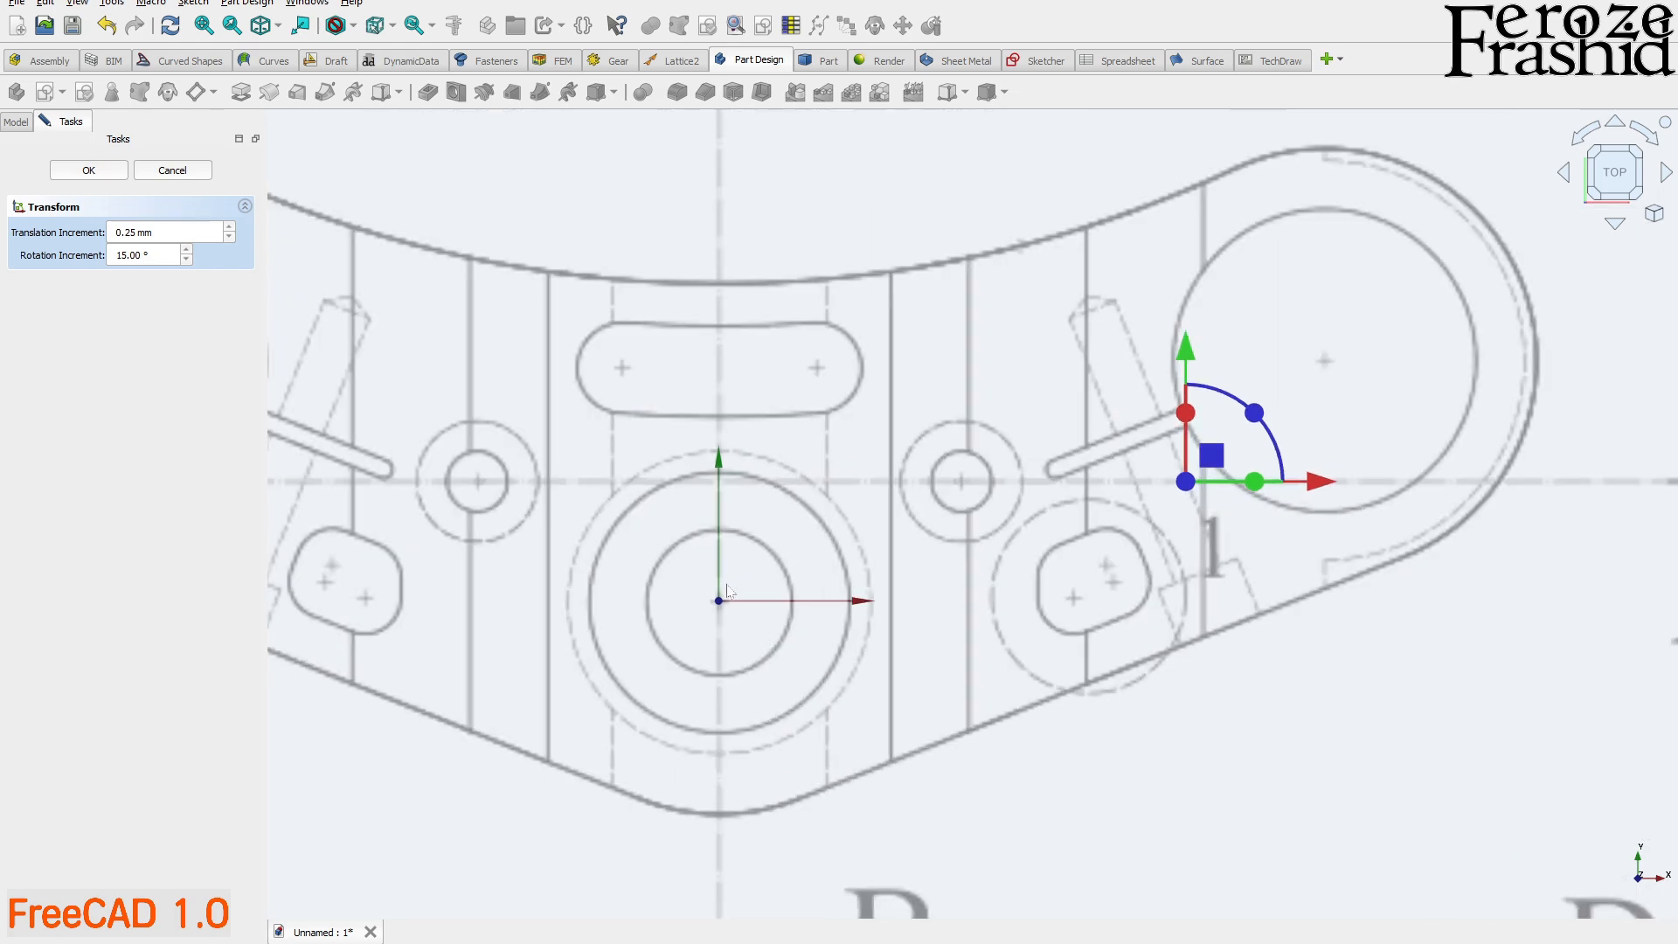
{"action": "left_click", "coordinate": [90, 173]}
- Hide the axis cross at the origin of the aligned drawing image
{"action": "scroll", "coordinate": [924, 498], "scroll_direction": "down", "scroll_amount": 4}
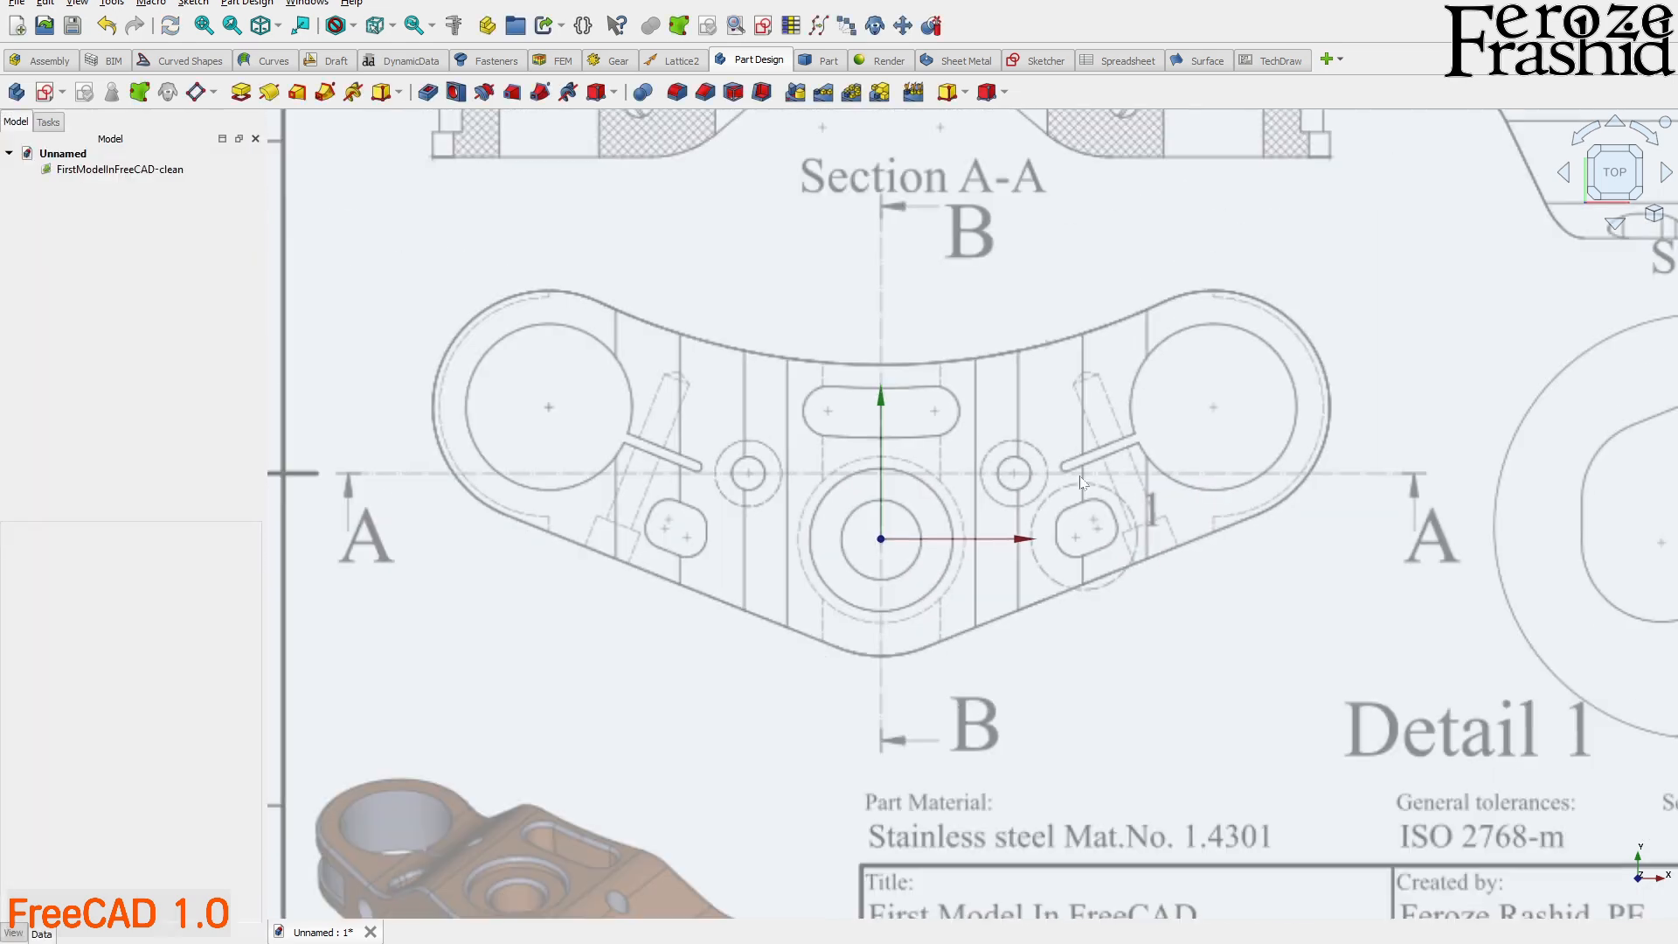
{"action": "scroll", "coordinate": [1175, 517], "scroll_direction": "up", "scroll_amount": 3}
{"action": "middle_click_drag", "start_coordinate": [1133, 558], "coordinate": [1059, 467]}
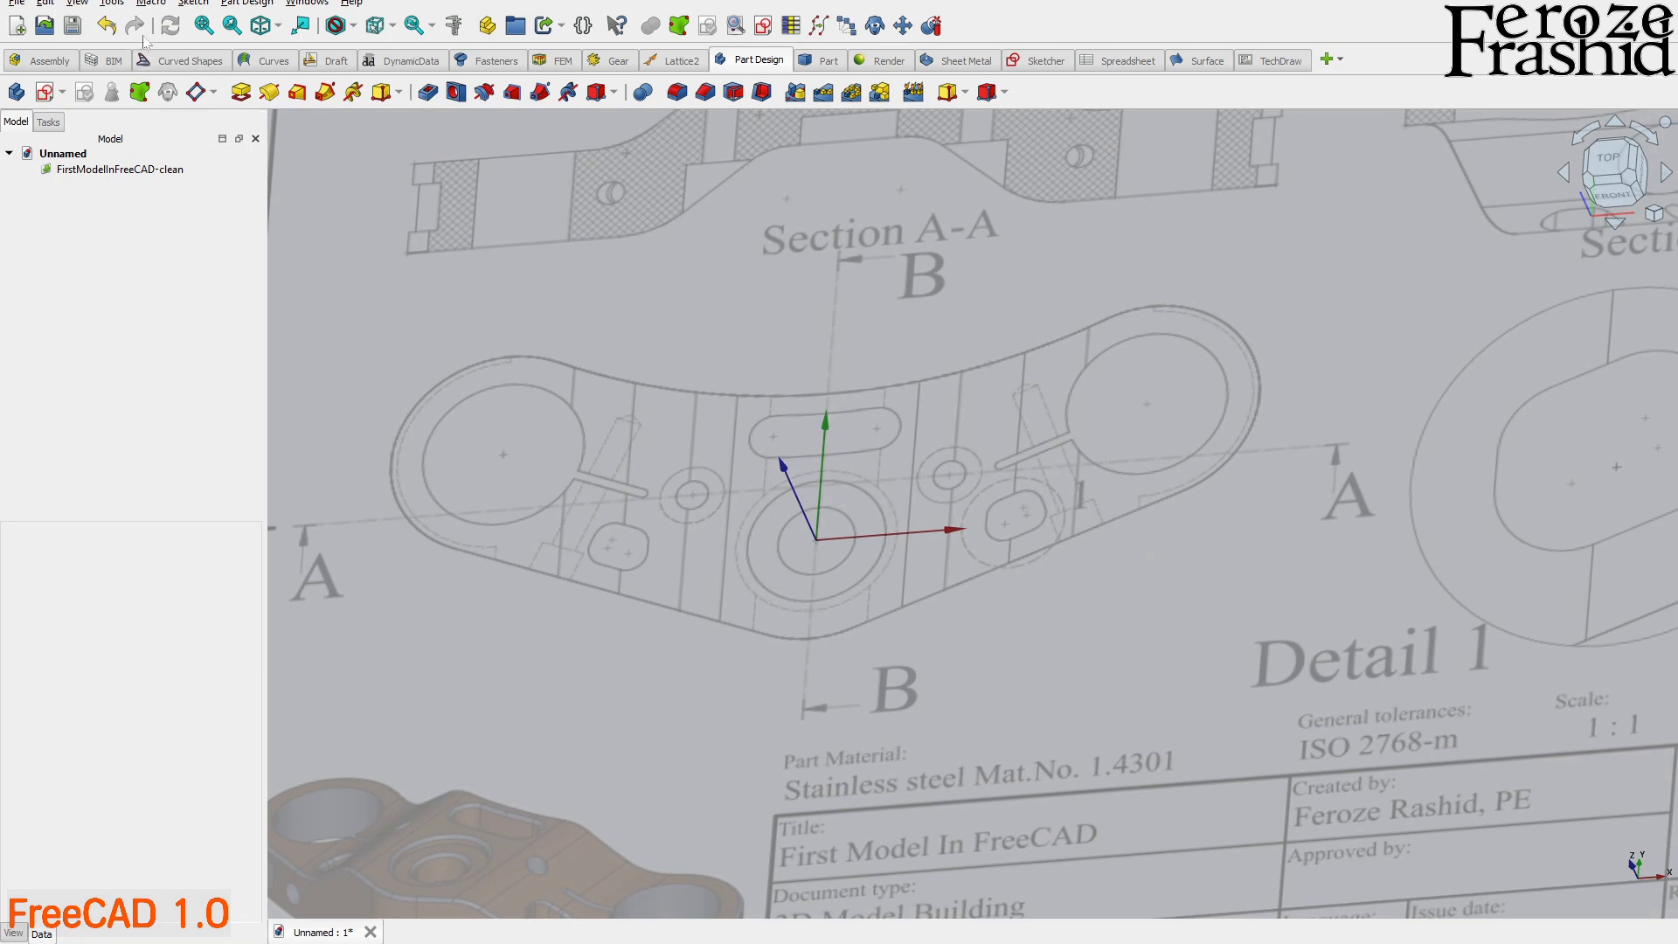
{"action": "left_click", "coordinate": [81, 3]}
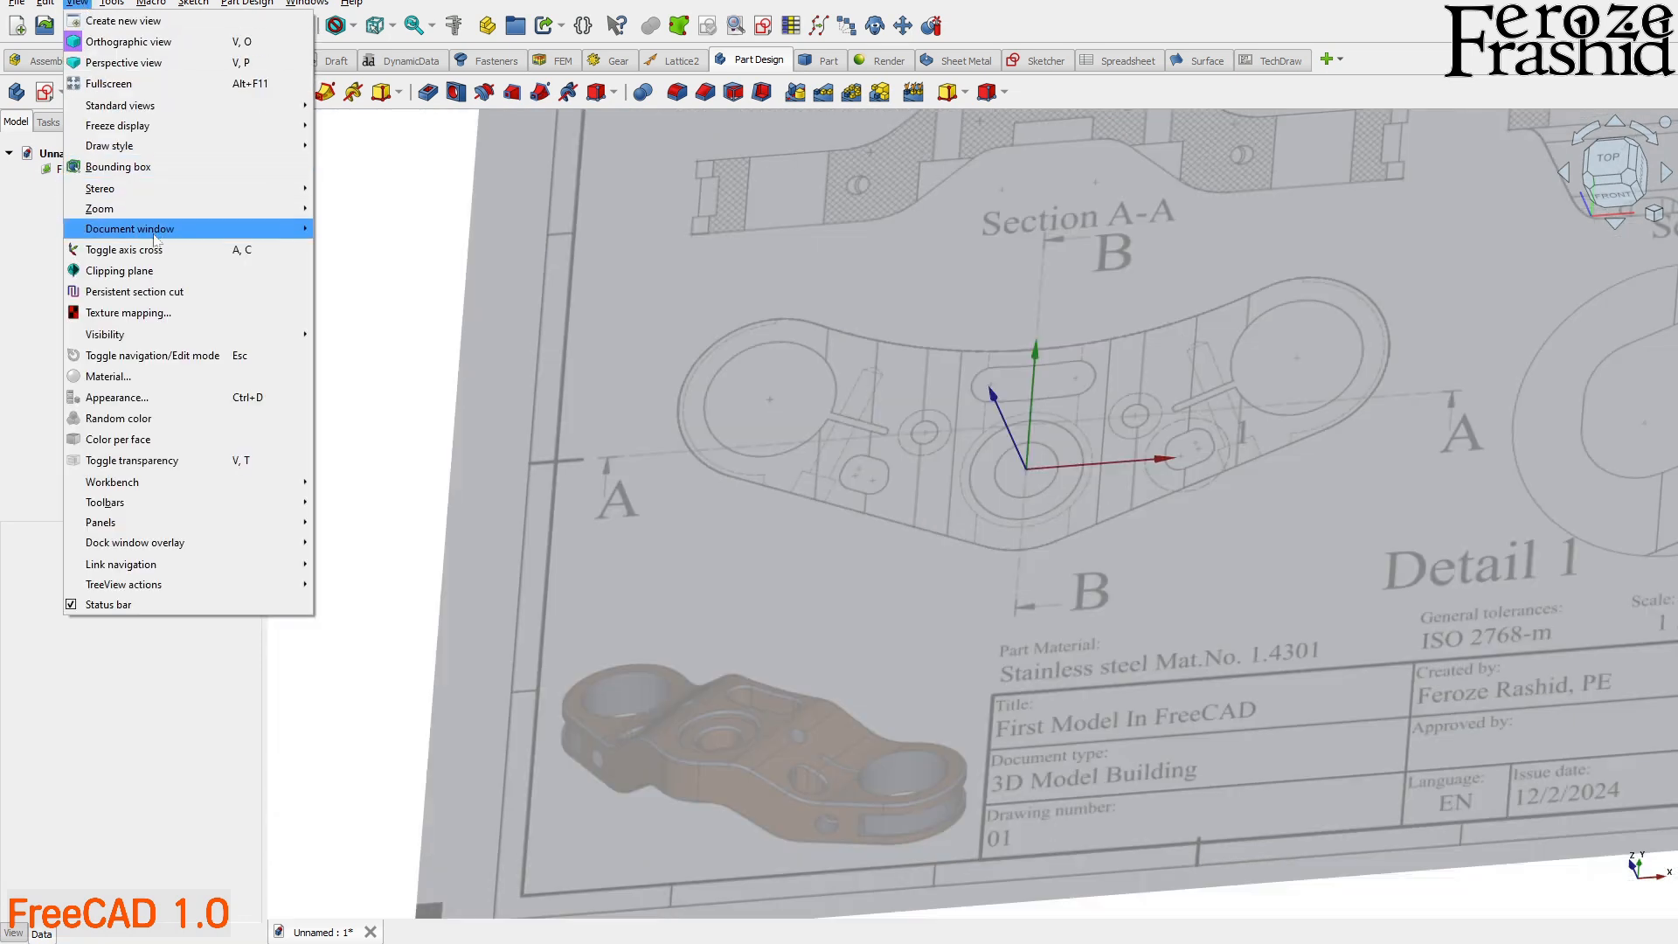
{"action": "left_click", "coordinate": [157, 253]}
{"action": "left_click", "coordinate": [475, 378]}
{"action": "left_click", "coordinate": [376, 360]}
- Restore the straight top view with the whole drawing sheet visible
{"action": "scroll", "coordinate": [398, 363], "scroll_direction": "down", "scroll_amount": 3}
{"action": "mouse_move", "coordinate": [820, 473]}
{"action": "middle_mouse_down"}
{"action": "mouse_move", "coordinate": [828, 423]}
{"action": "mouse_move", "coordinate": [928, 558]}
{"action": "middle_mouse_up"}
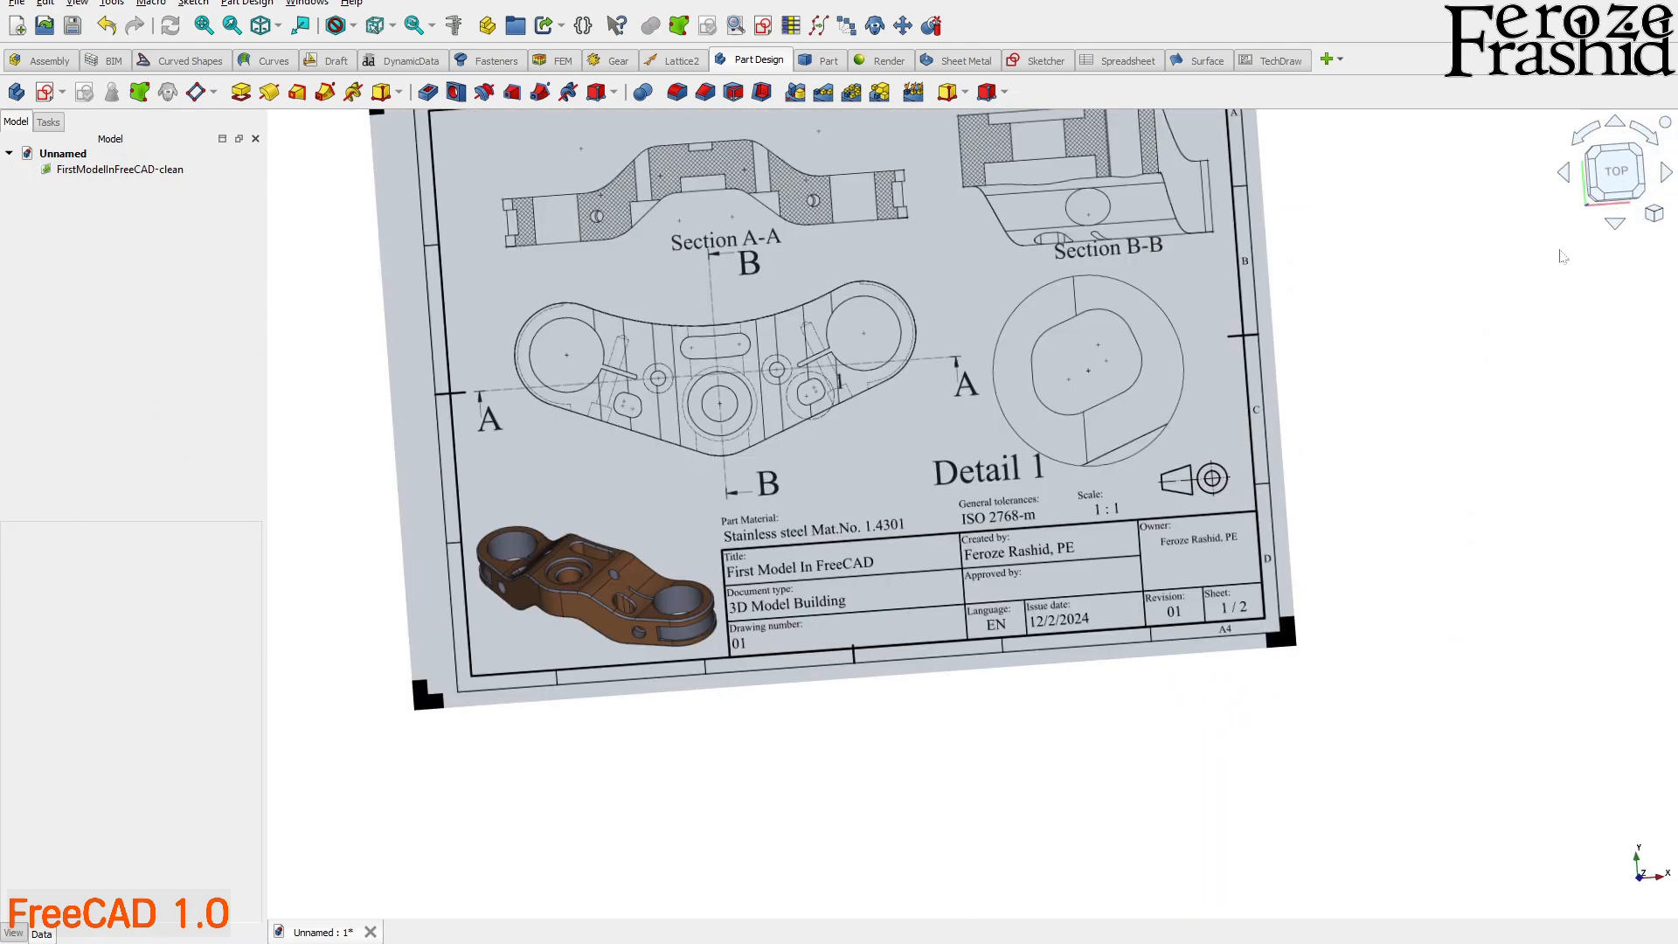
{"action": "left_click", "coordinate": [1617, 184]}
{"action": "scroll", "coordinate": [1247, 644], "scroll_direction": "down", "scroll_amount": 2}
{"action": "scroll", "coordinate": [820, 349], "scroll_direction": "up", "scroll_amount": 2}
{"action": "scroll", "coordinate": [1040, 419], "scroll_direction": "up", "scroll_amount": 3}
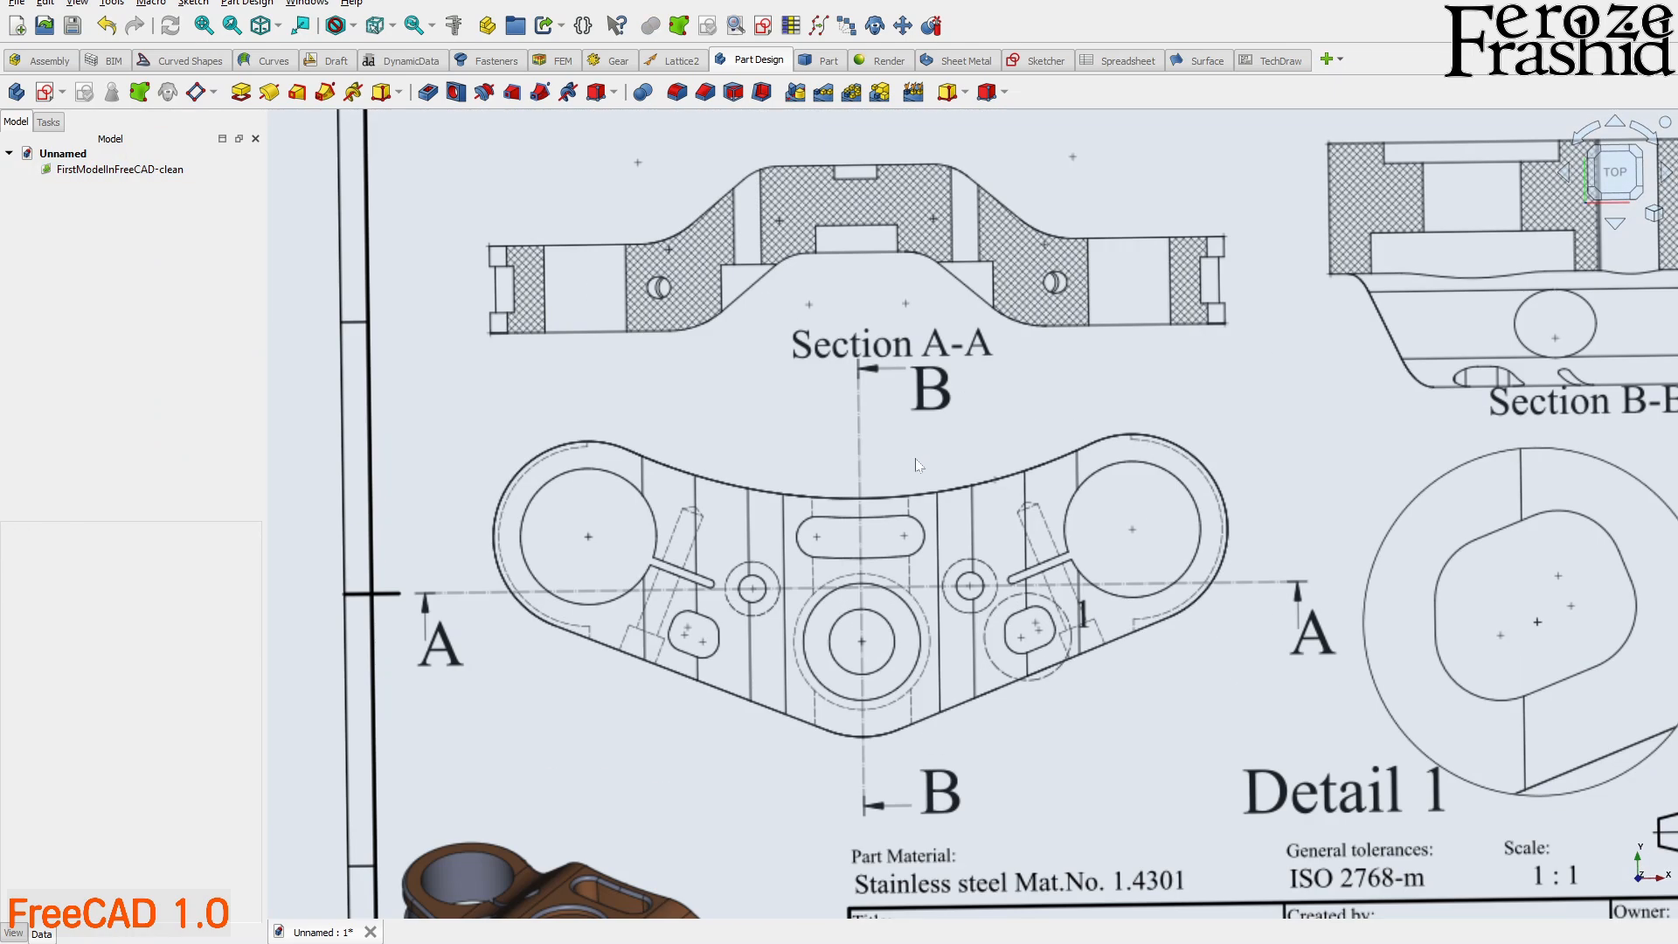
{"action": "scroll", "coordinate": [659, 487], "scroll_direction": "down", "scroll_amount": 1}
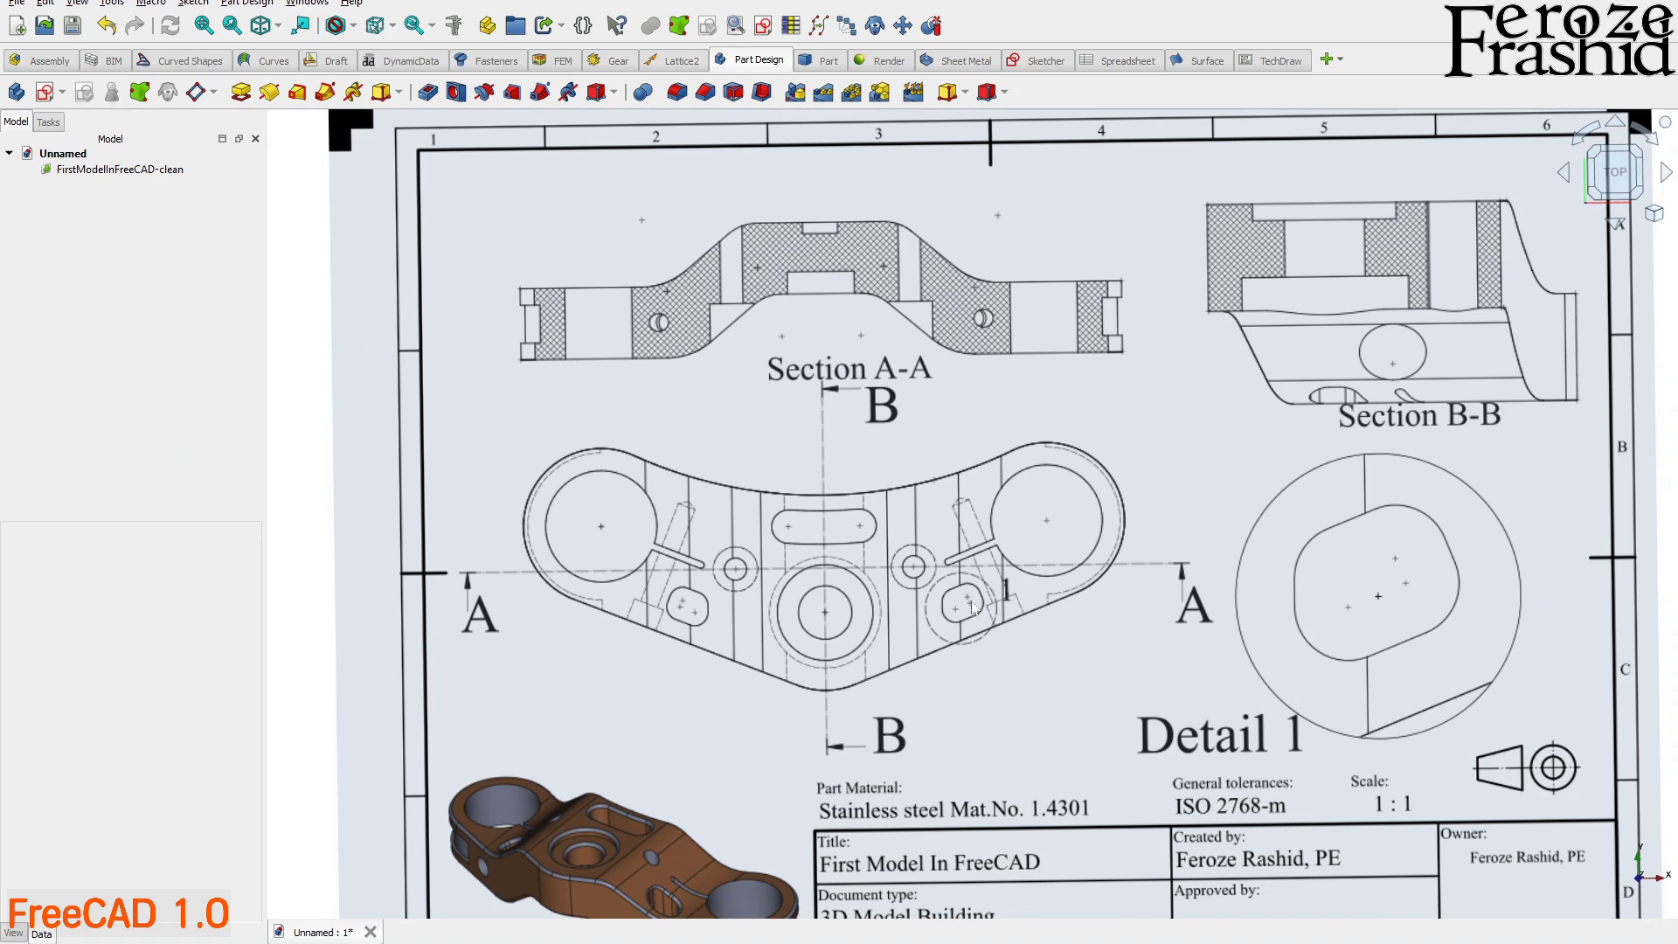
{"action": "scroll", "coordinate": [884, 520], "scroll_direction": "down", "scroll_amount": 1}
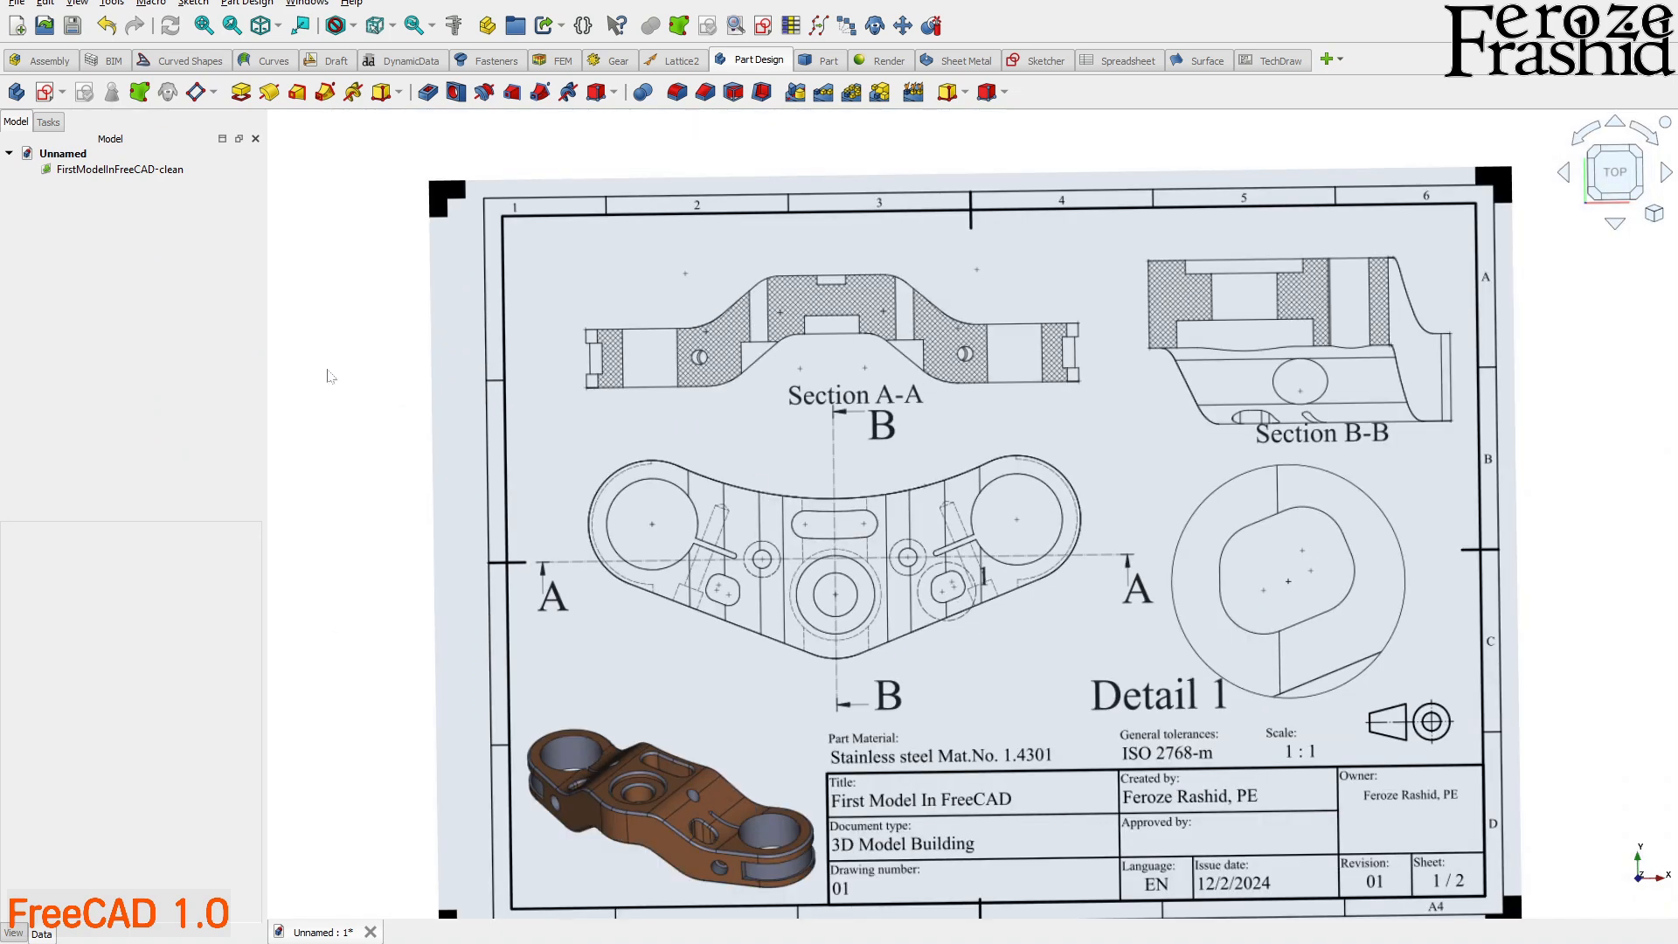
{"action": "left_click", "coordinate": [1614, 176]}
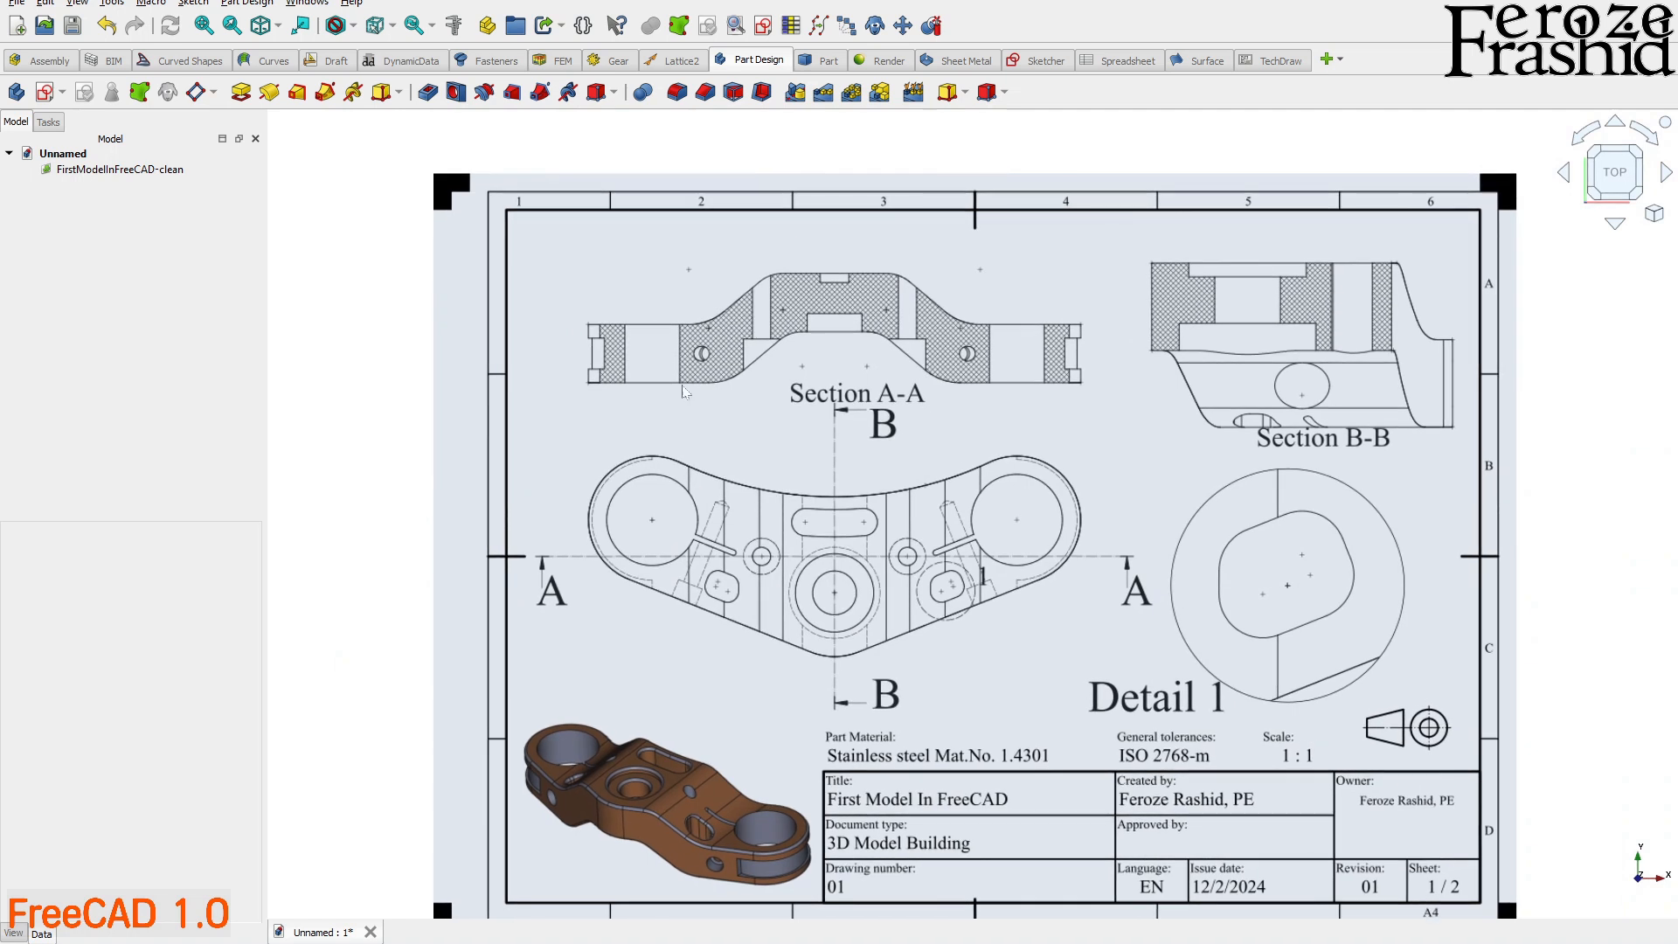
- Create a new body in the Part Design workbench and show it in the model tree
{"action": "left_click", "coordinate": [252, 174]}
{"action": "left_click", "coordinate": [1063, 65]}
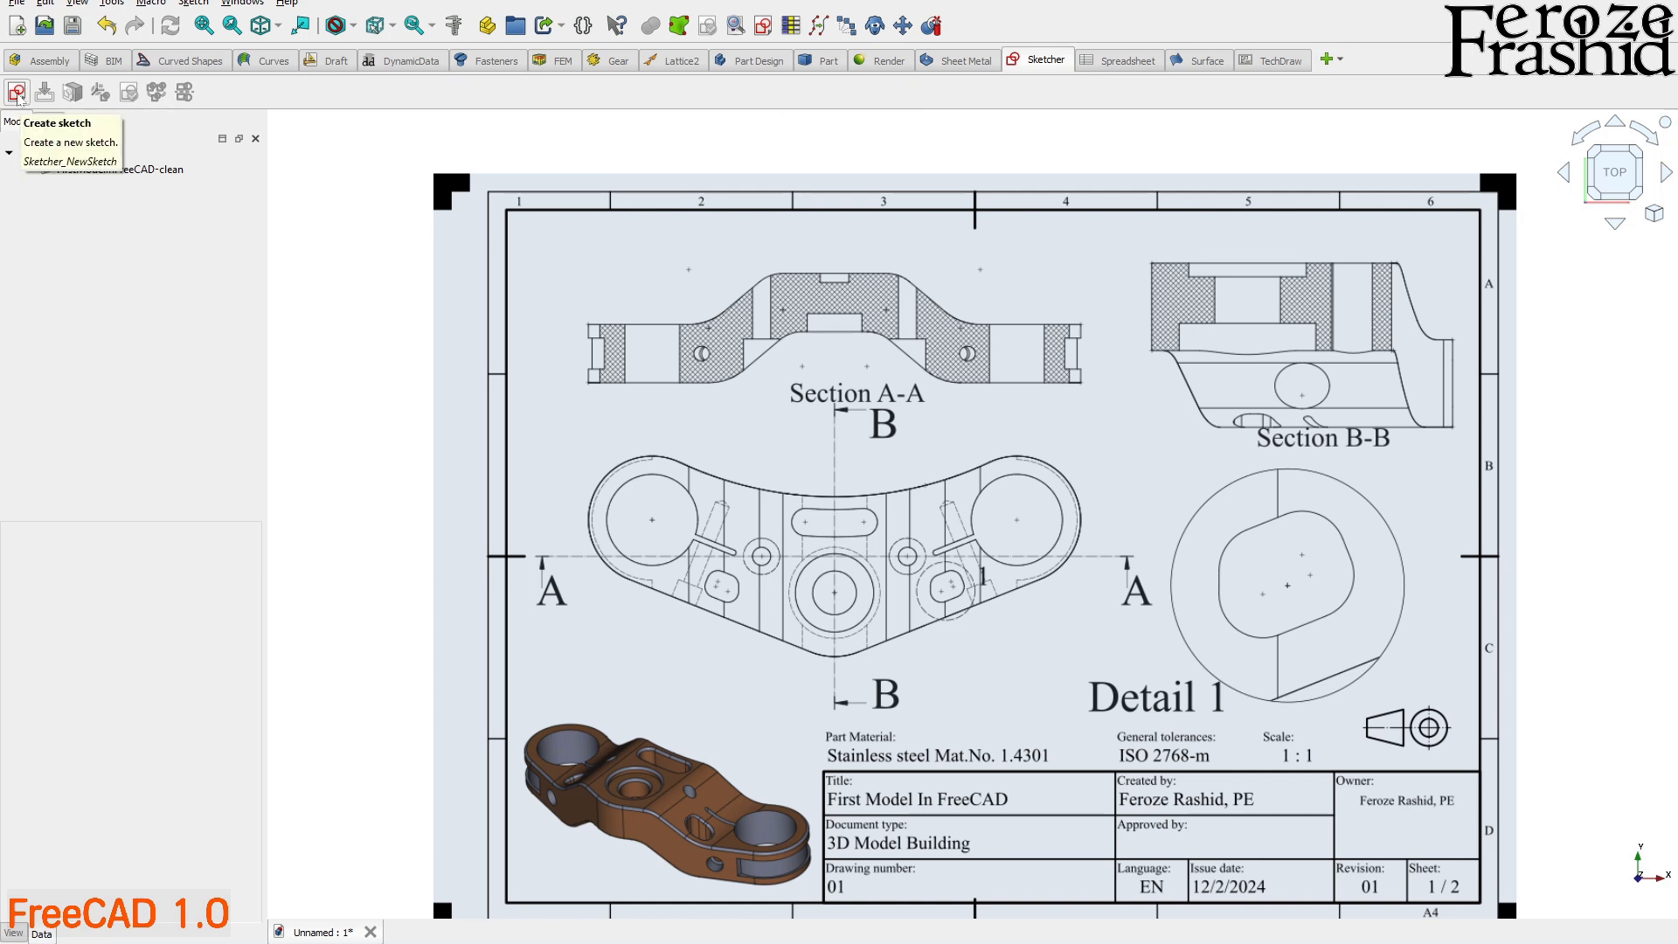
{"action": "left_click", "coordinate": [759, 62]}
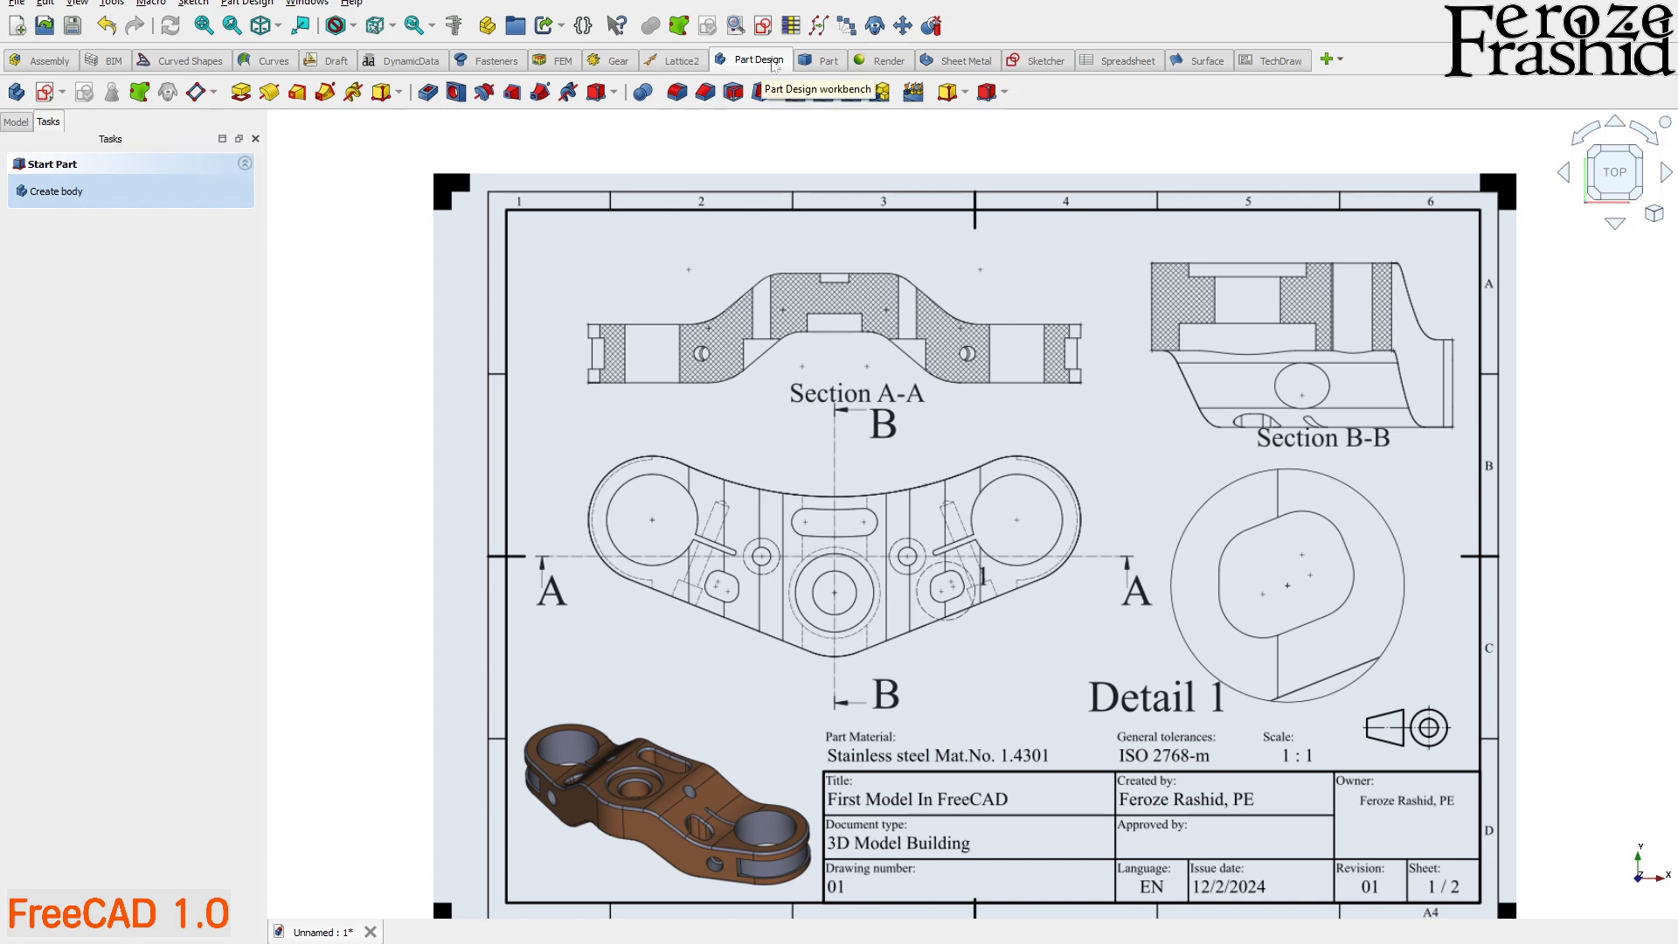
{"action": "left_click", "coordinate": [56, 192]}
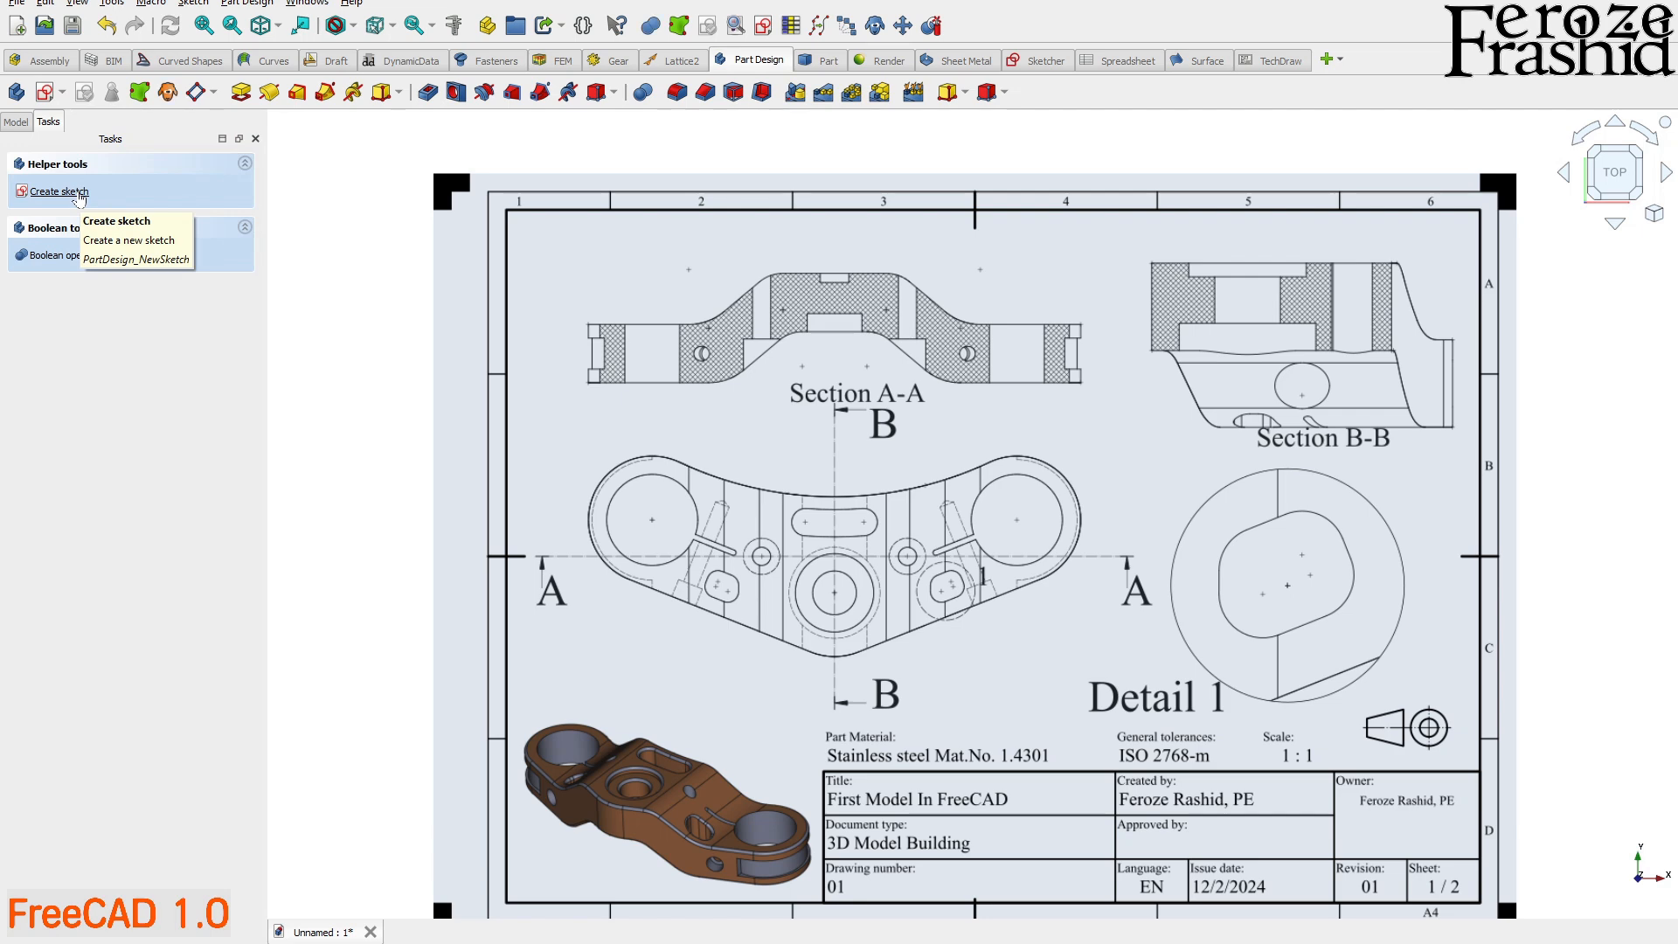
{"action": "left_click", "coordinate": [25, 125]}
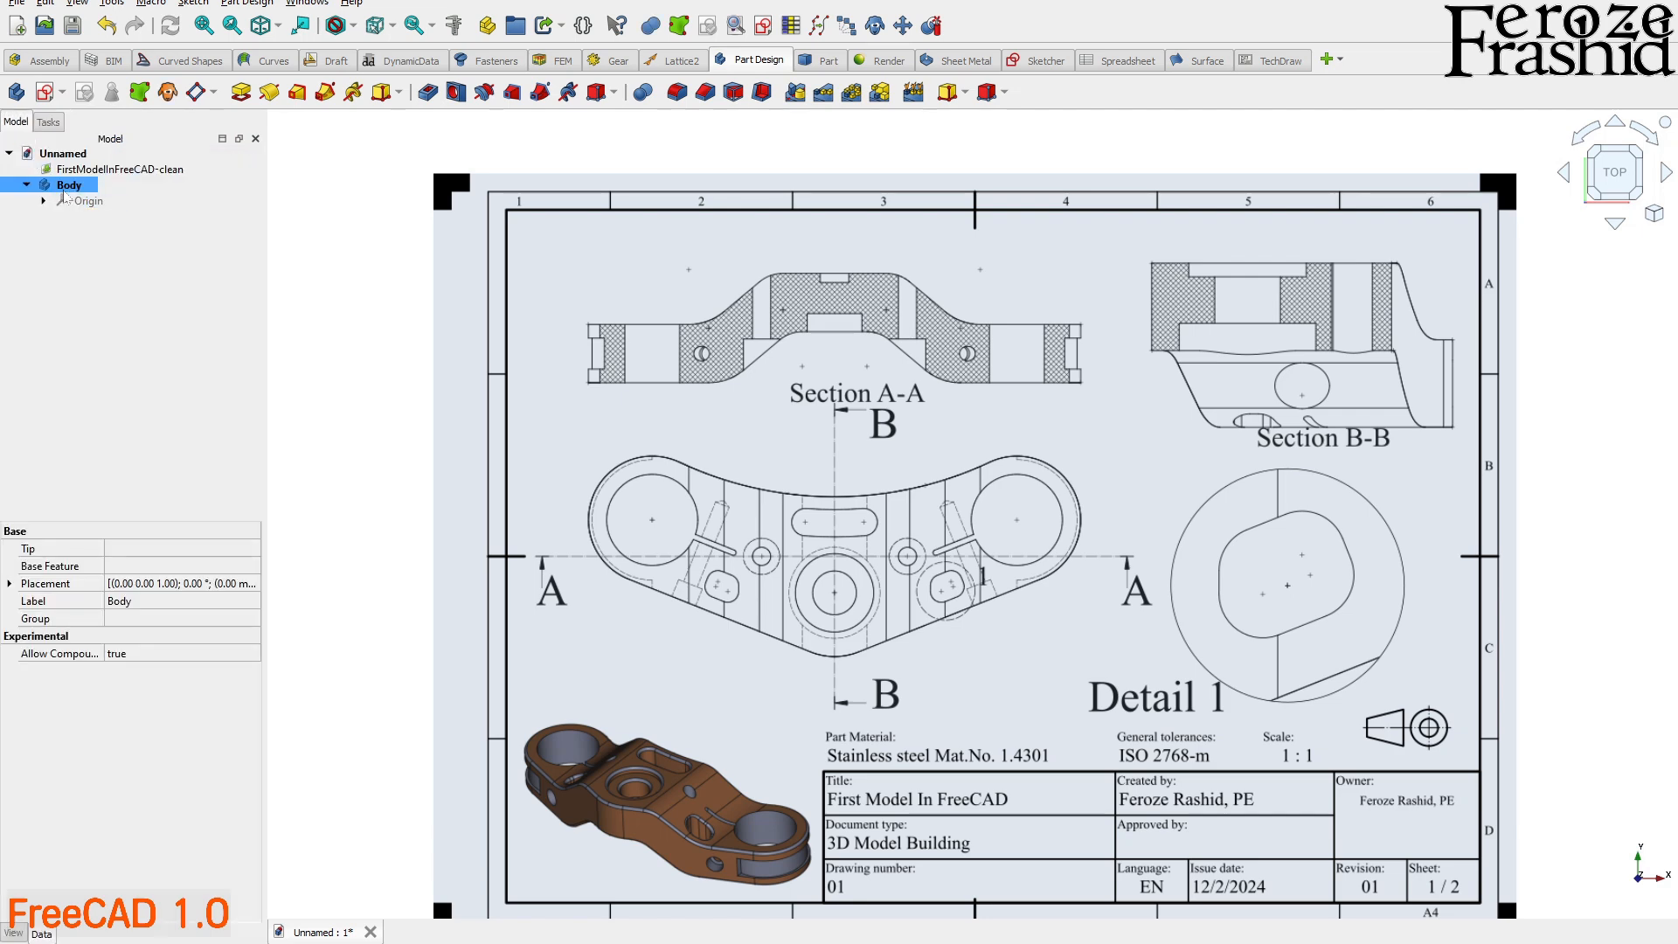
- Create a new sketch in the body, attached to the XY-plane base plane
{"action": "left_click", "coordinate": [44, 92]}
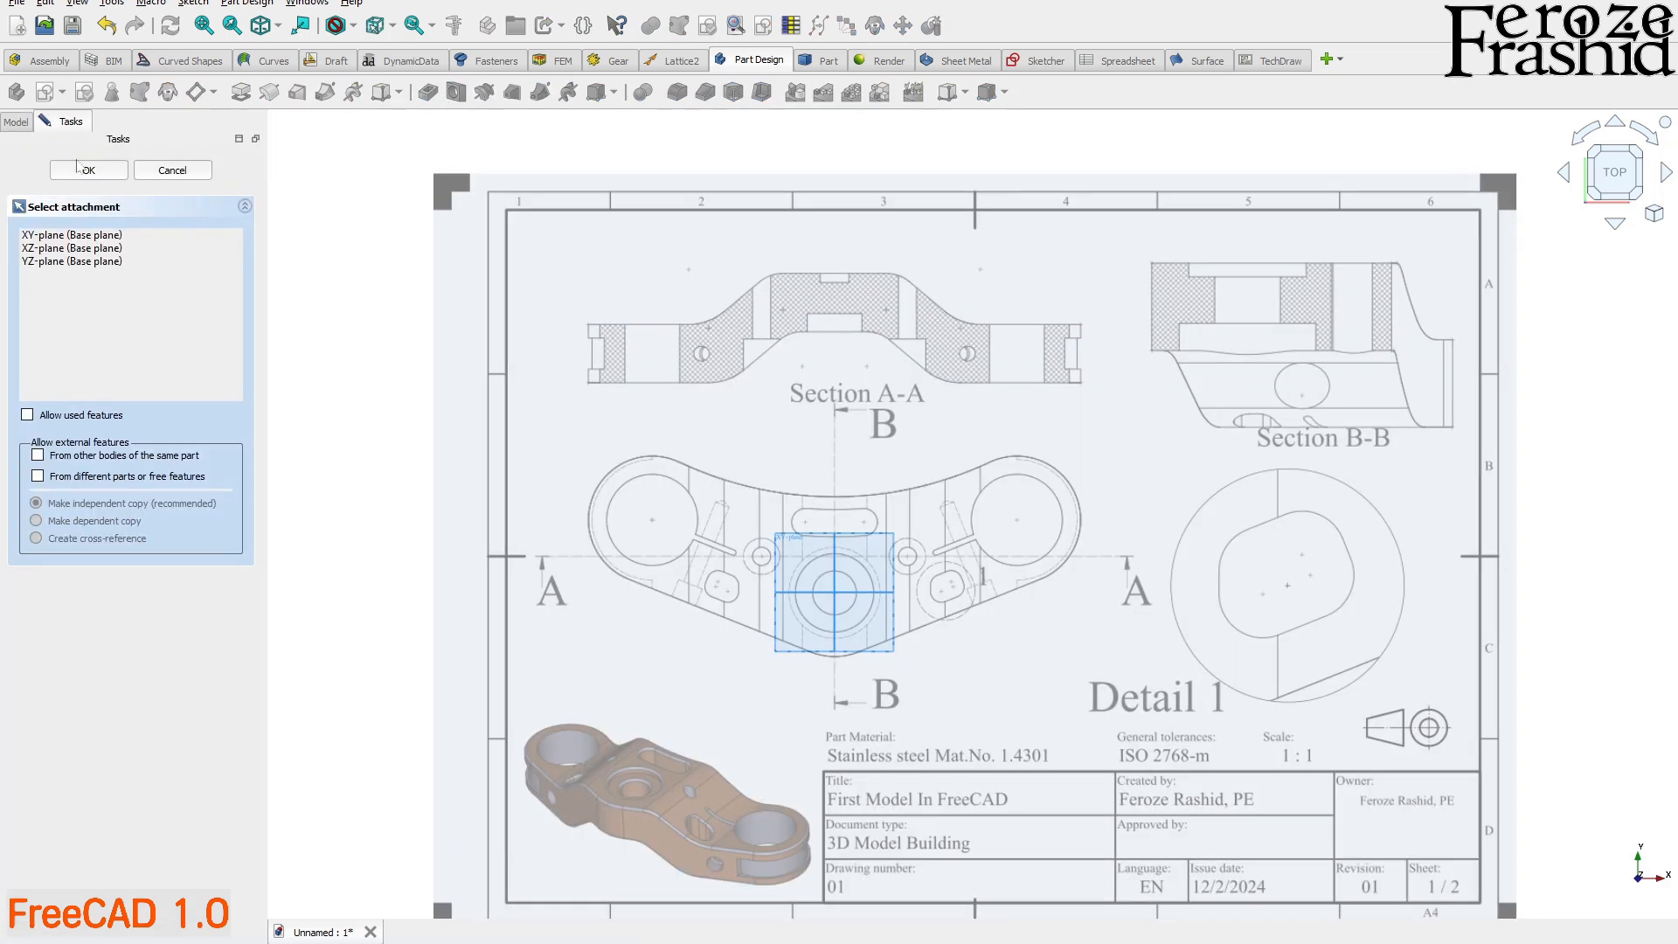
{"action": "left_click", "coordinate": [86, 235]}
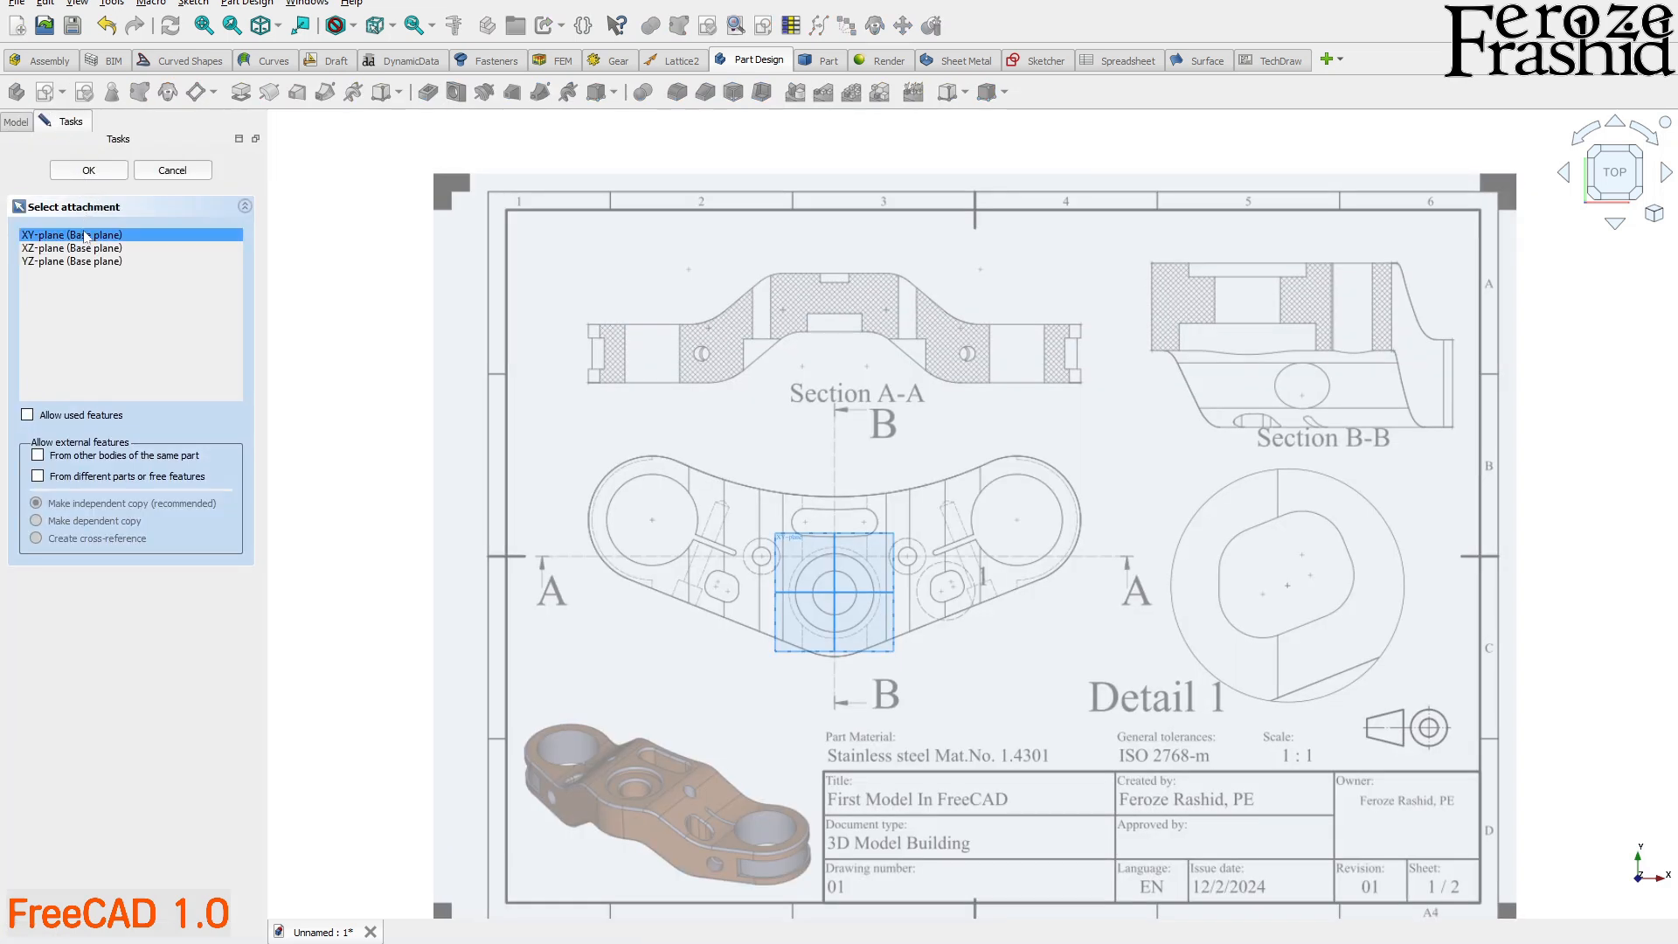
{"action": "left_click", "coordinate": [80, 248]}
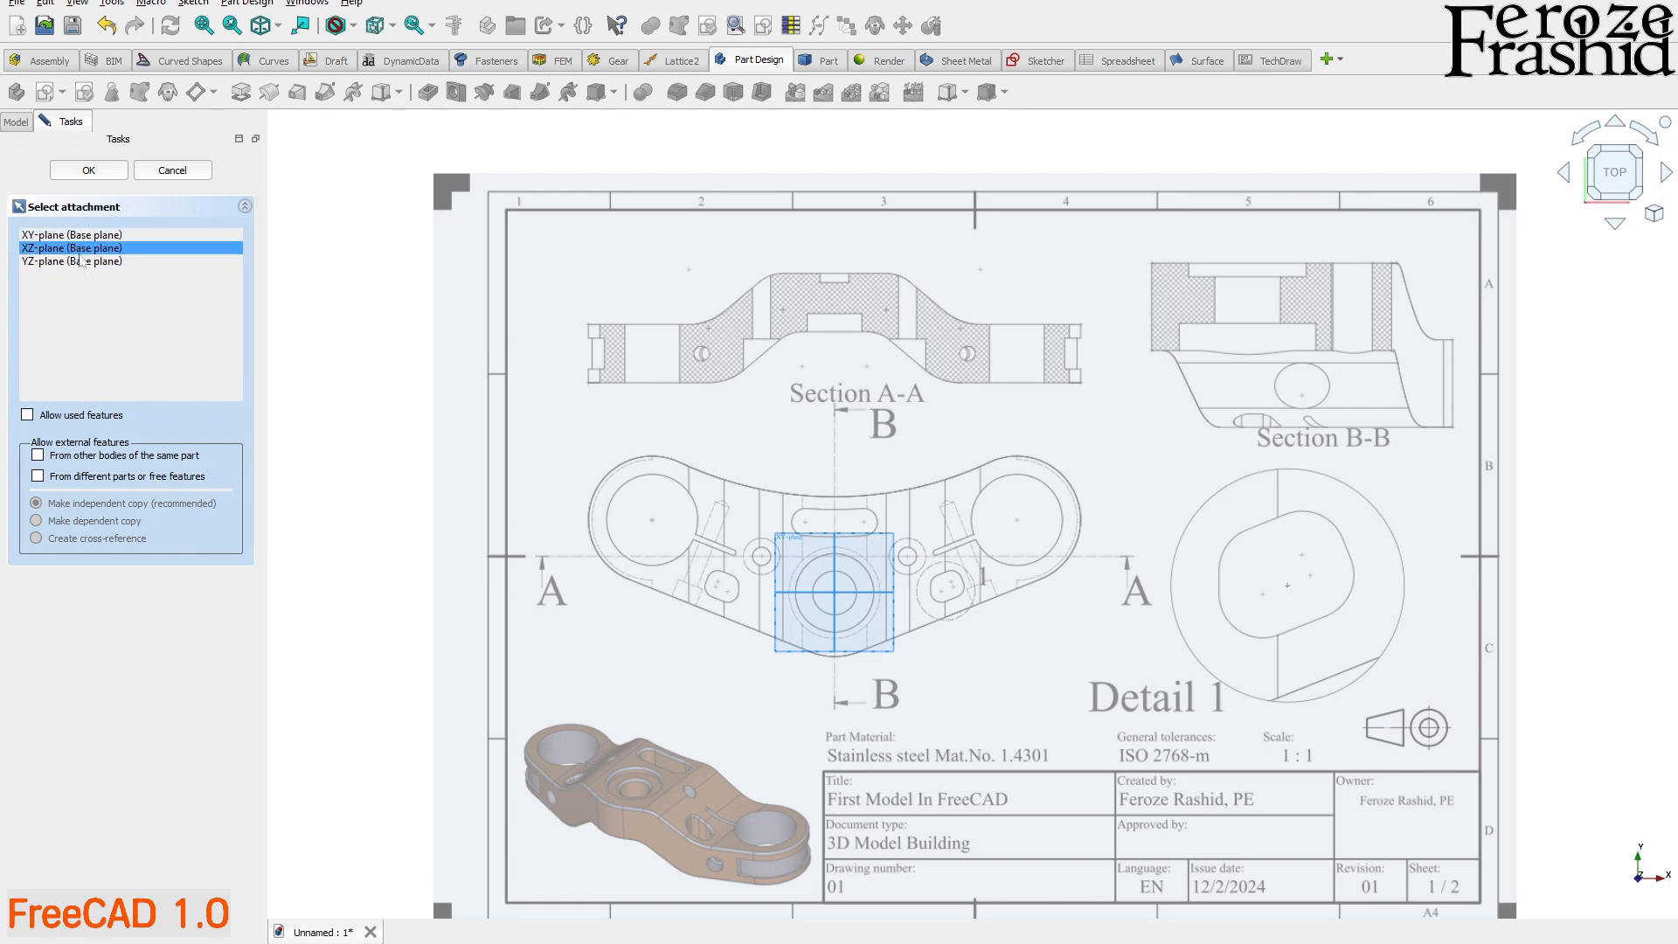
{"action": "scroll", "coordinate": [610, 356], "scroll_direction": "down", "scroll_amount": 2}
{"action": "scroll", "coordinate": [700, 475], "scroll_direction": "up", "scroll_amount": 4}
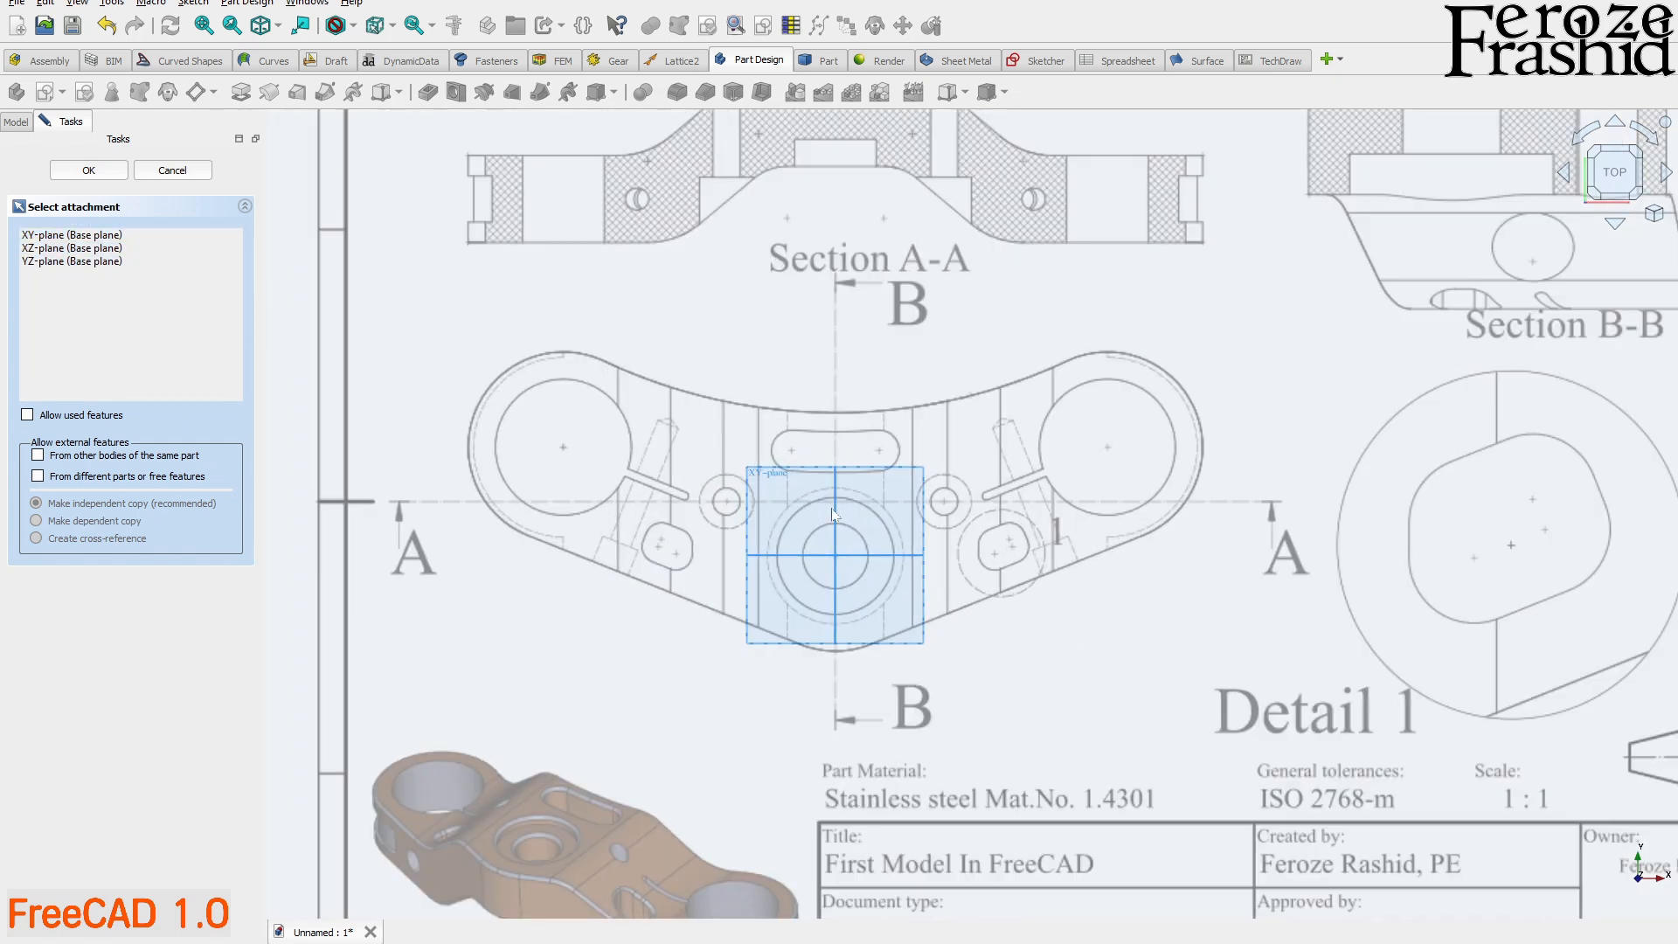
{"action": "scroll", "coordinate": [872, 479], "scroll_direction": "down", "scroll_amount": 2}
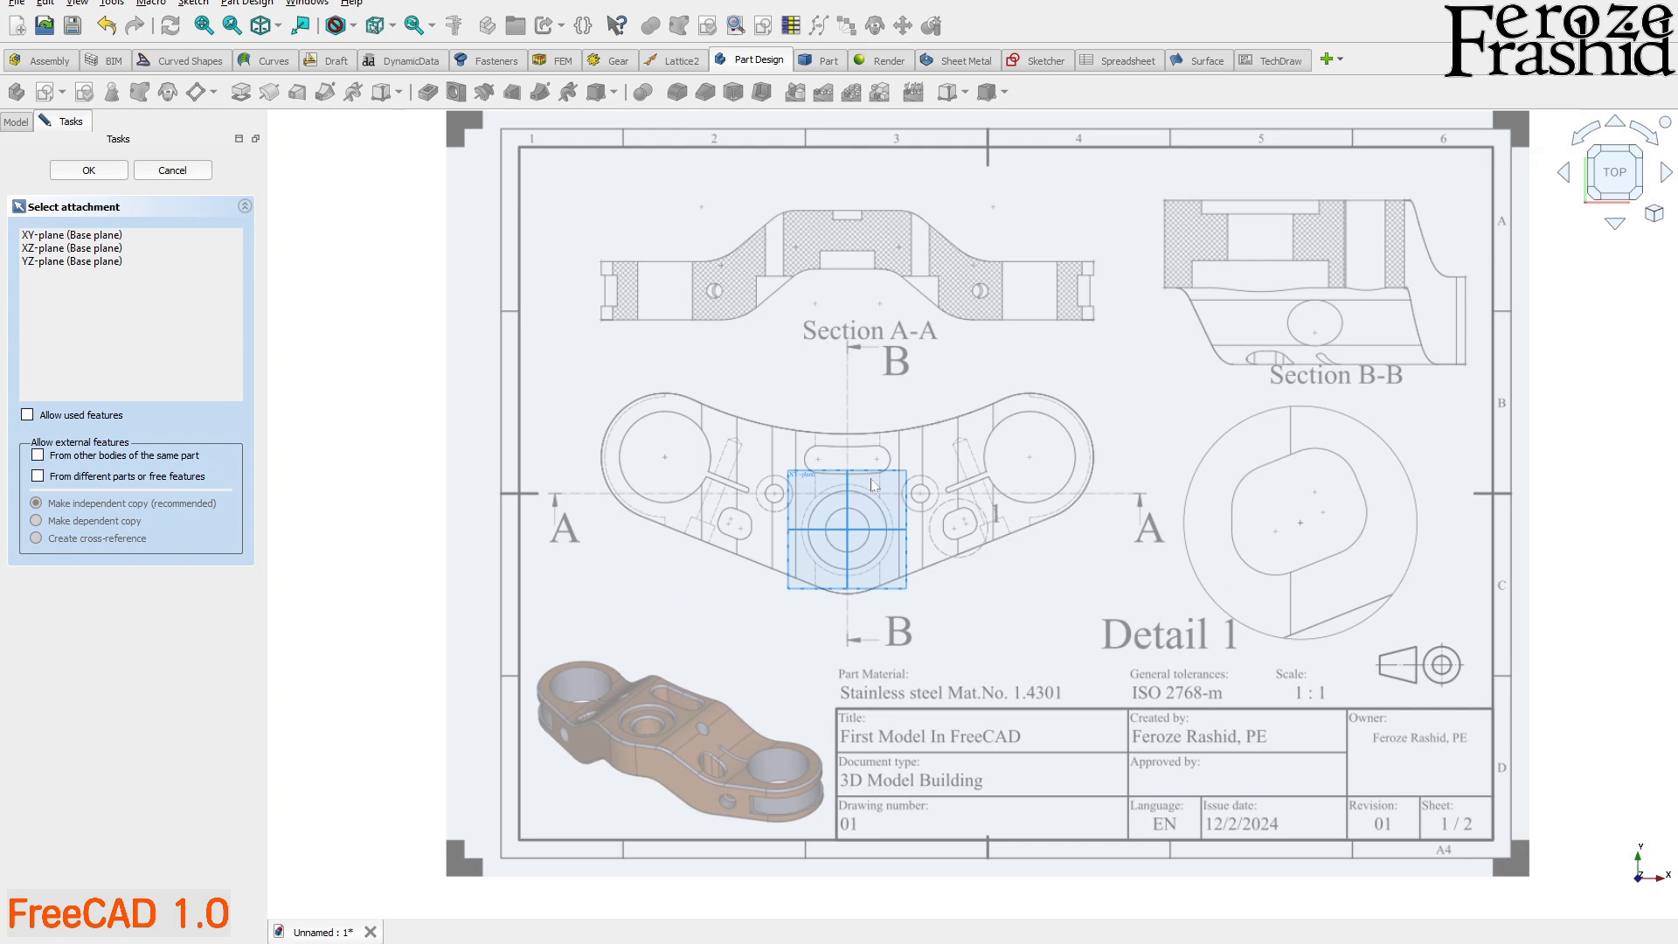
{"action": "left_click", "coordinate": [75, 235]}
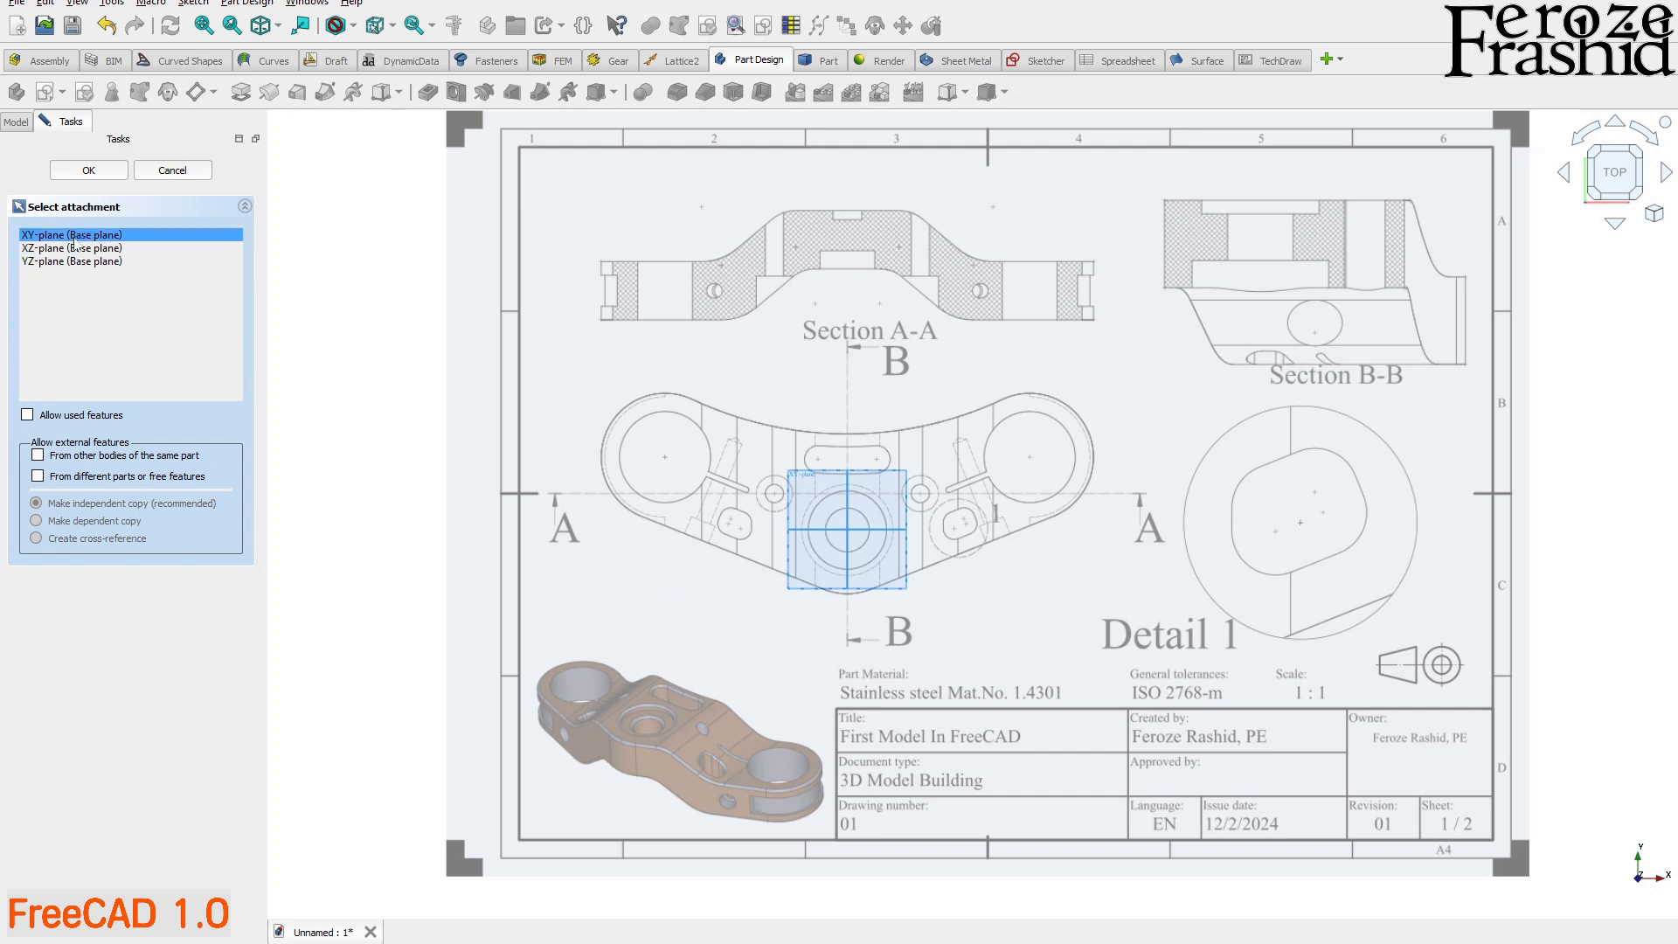
{"action": "left_click", "coordinate": [94, 171]}
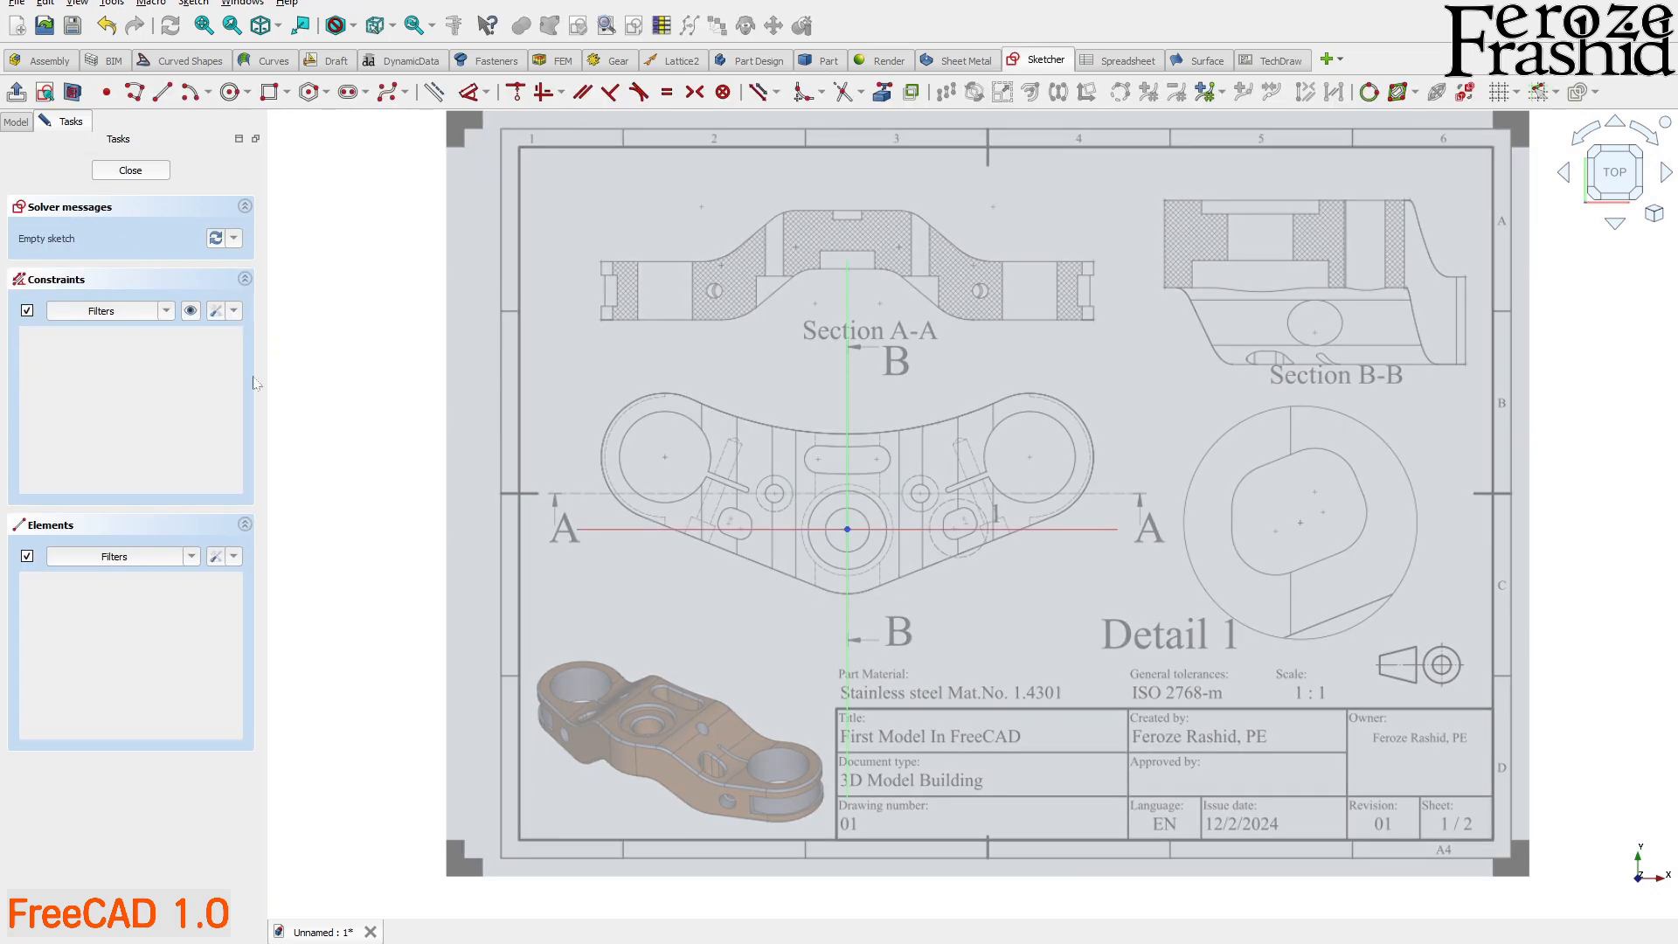
- Examine the body and its new sketch in the model tree, and return to the sketch's task view
{"action": "left_click", "coordinate": [16, 121]}
{"action": "left_click", "coordinate": [85, 216]}
{"action": "left_click", "coordinate": [70, 186]}
{"action": "left_click", "coordinate": [27, 186]}
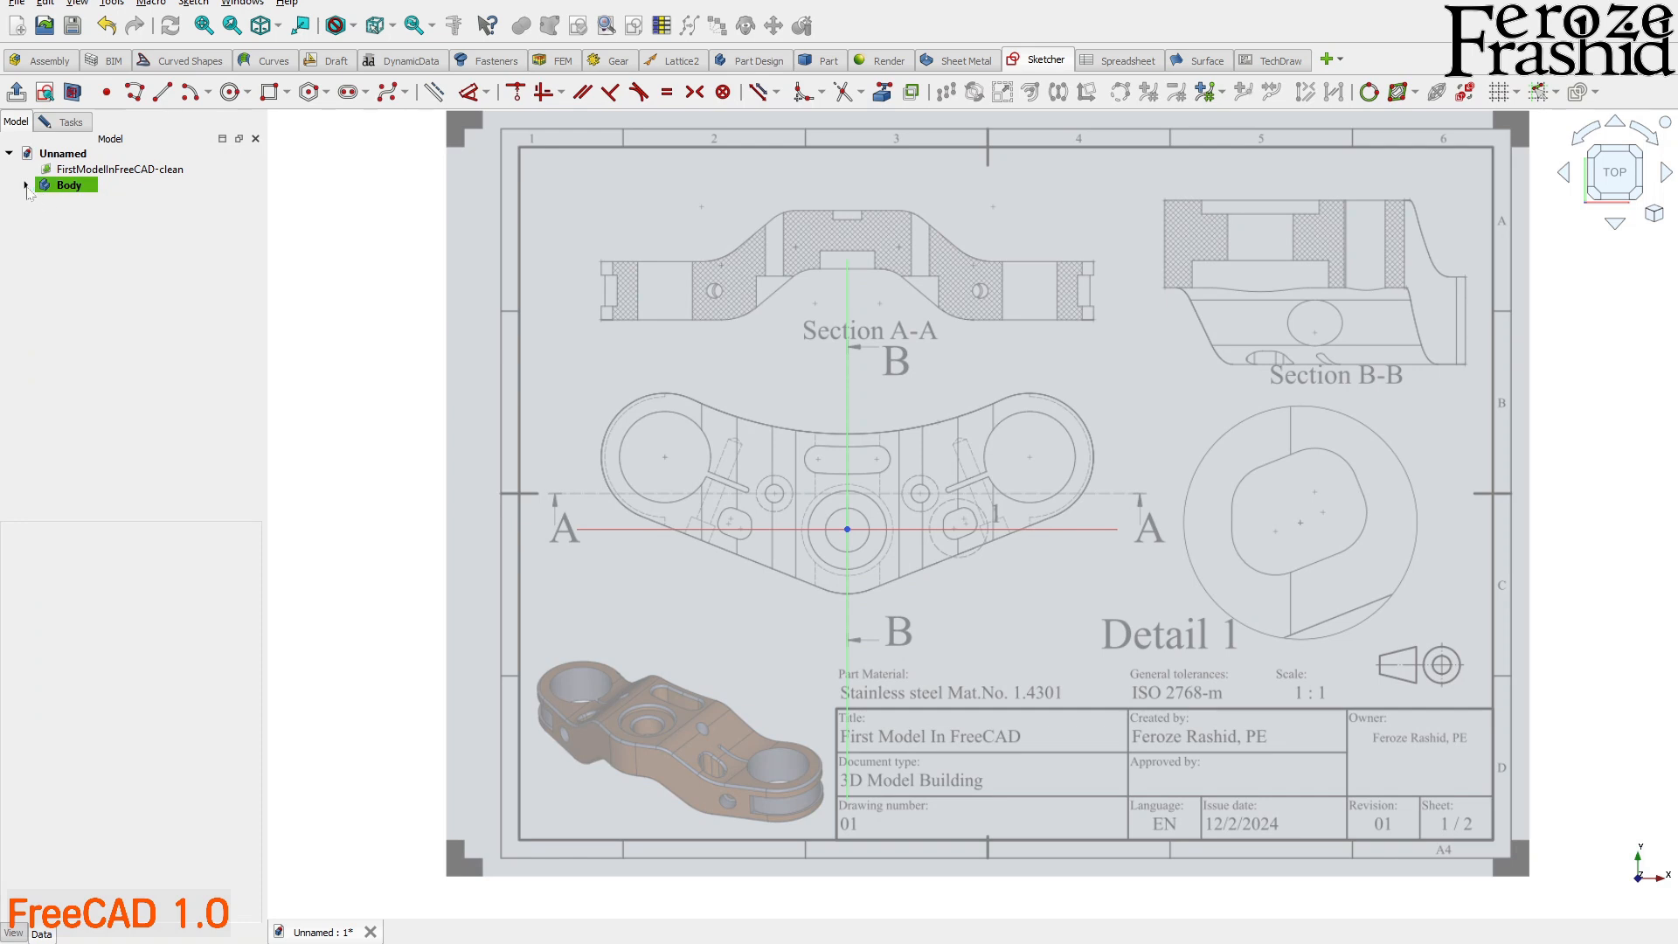
{"action": "left_click", "coordinate": [28, 186]}
{"action": "left_click", "coordinate": [71, 218]}
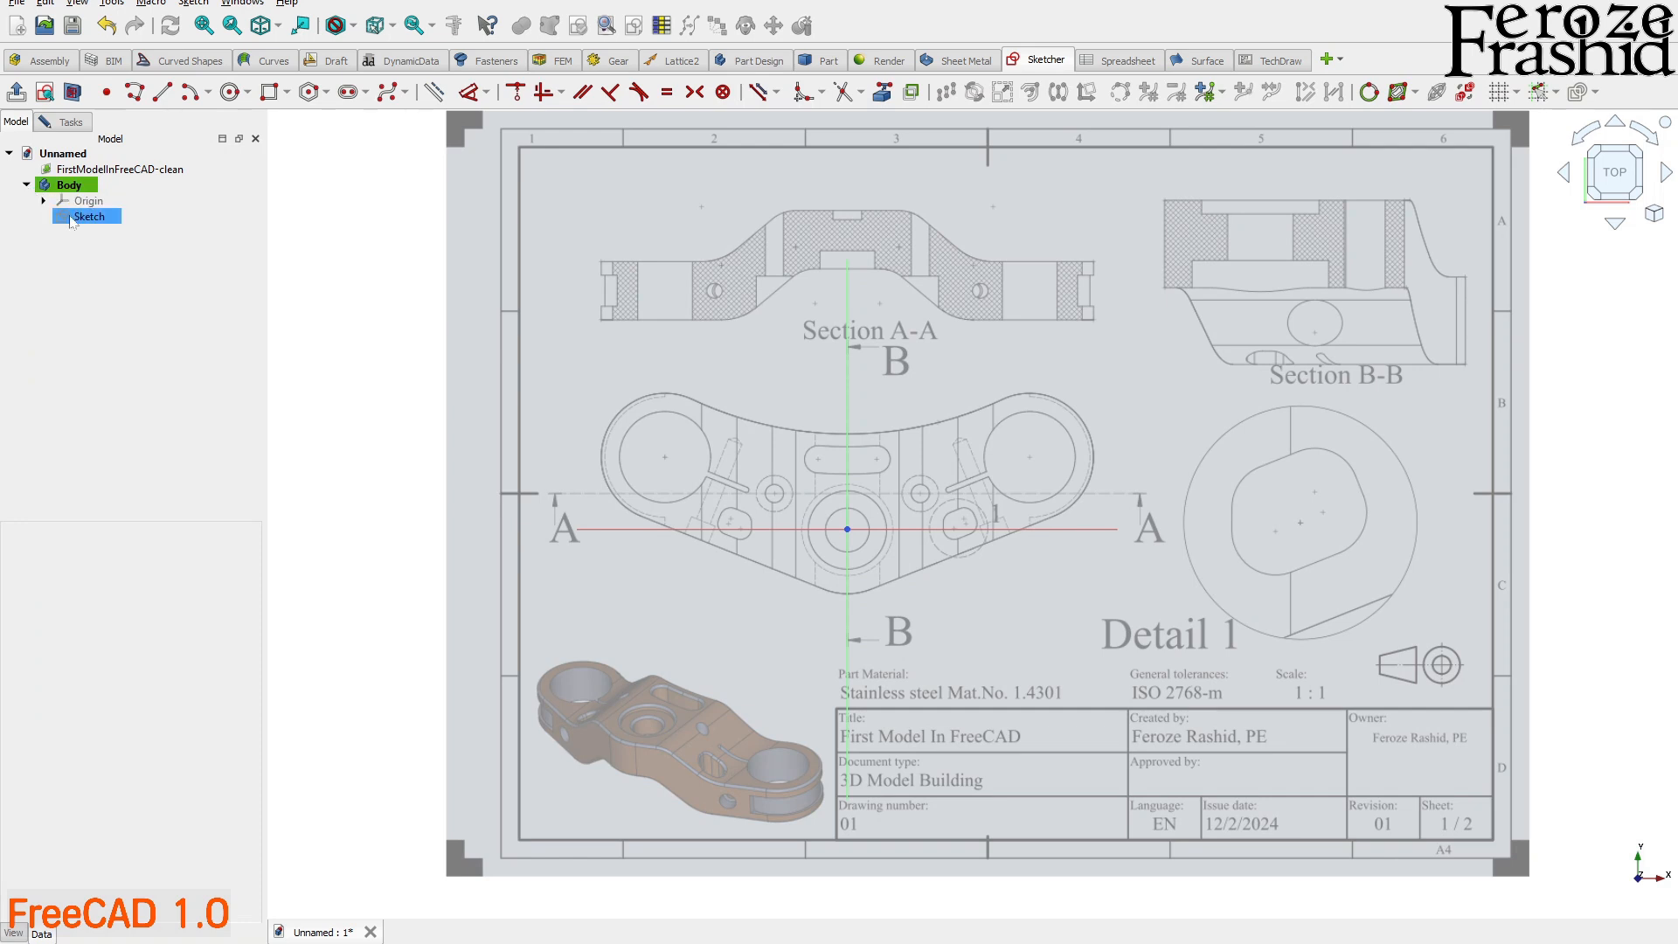
{"action": "left_click", "coordinate": [65, 125]}
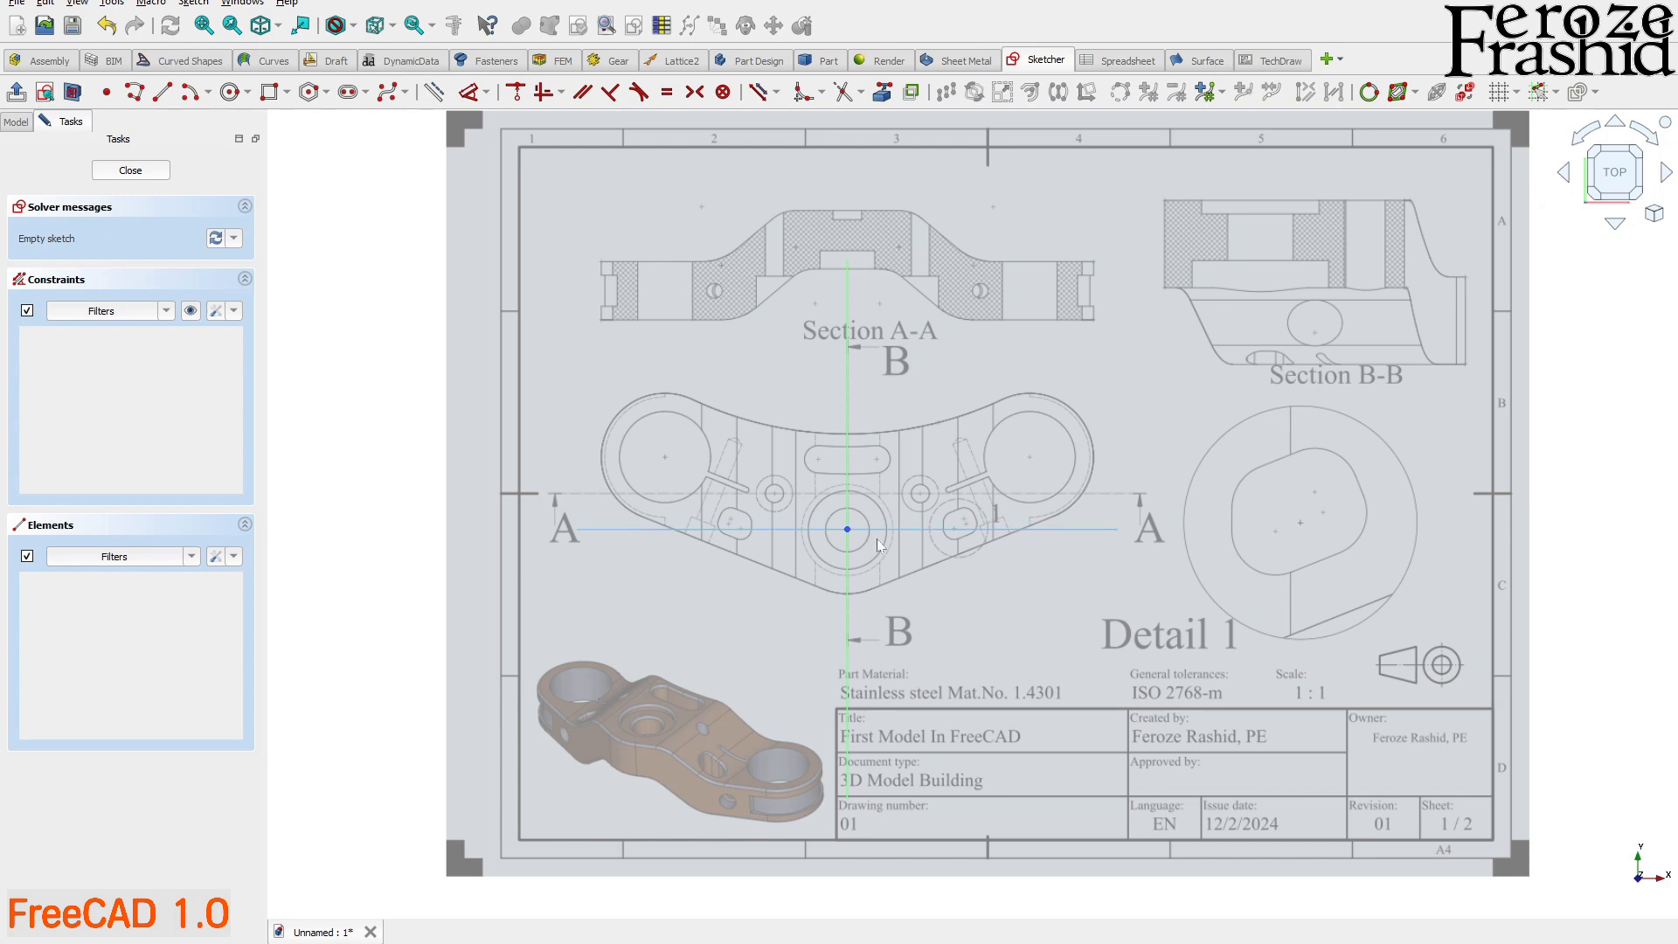
- Sketch a three-point arc tracing the front view's concave upper edge, with its right end at about (79, 68.5) mm
{"action": "scroll", "coordinate": [876, 524], "scroll_direction": "up", "scroll_amount": 4}
{"action": "scroll", "coordinate": [881, 507], "scroll_direction": "down", "scroll_amount": 3}
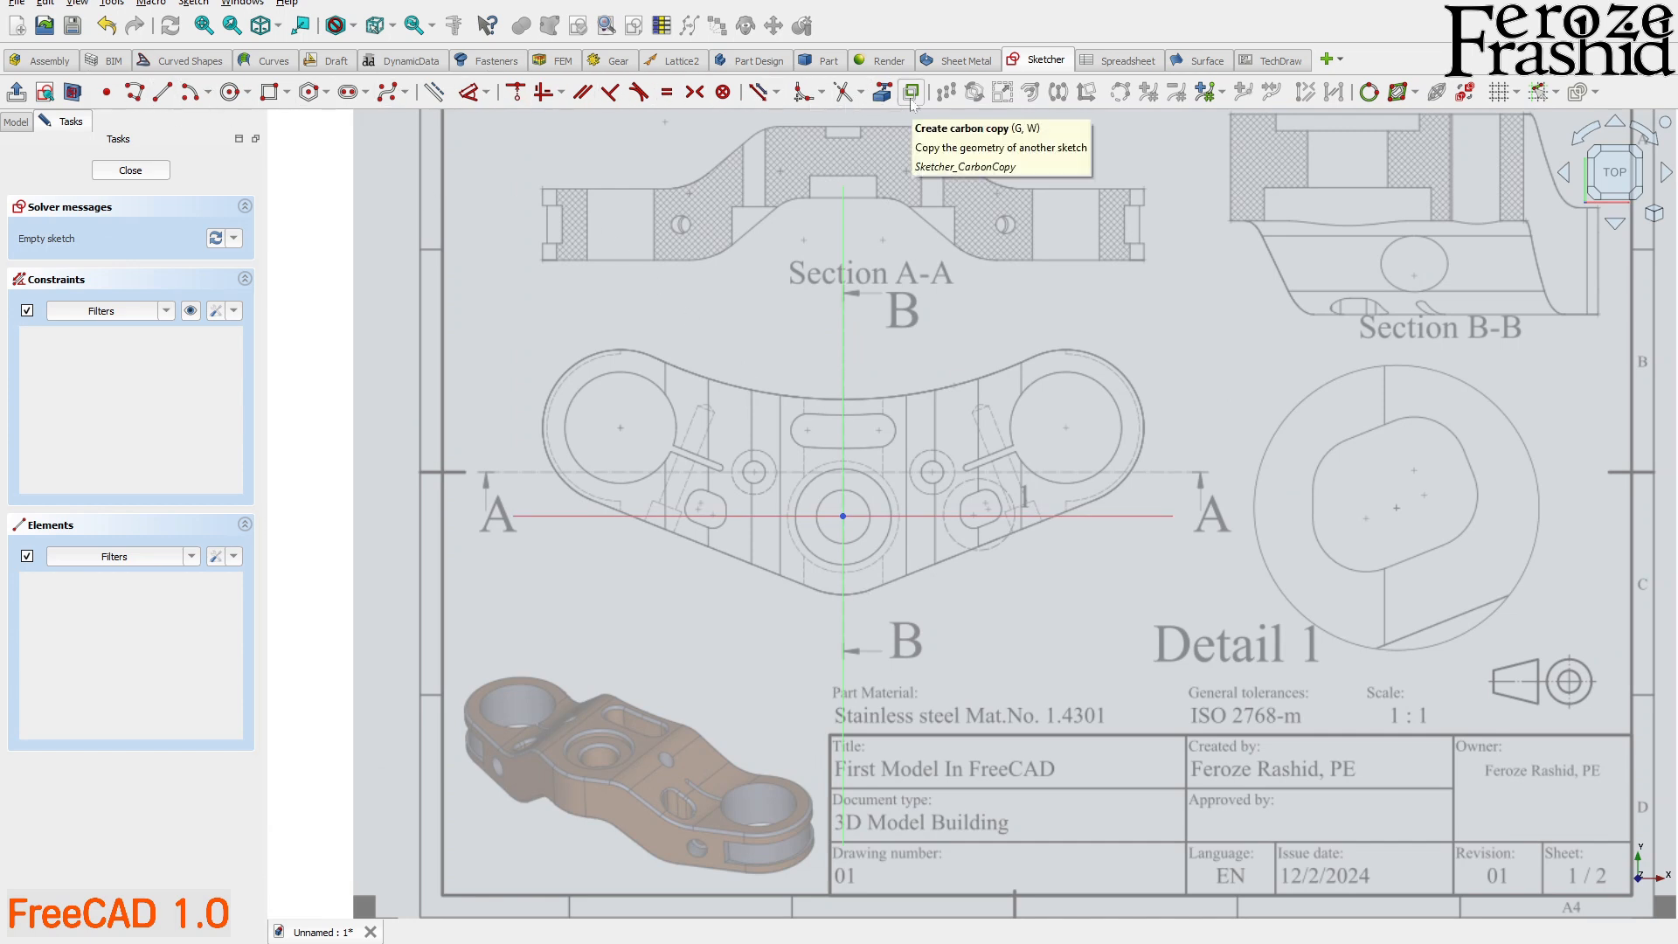
{"action": "scroll", "coordinate": [930, 418], "scroll_direction": "up", "scroll_amount": 2}
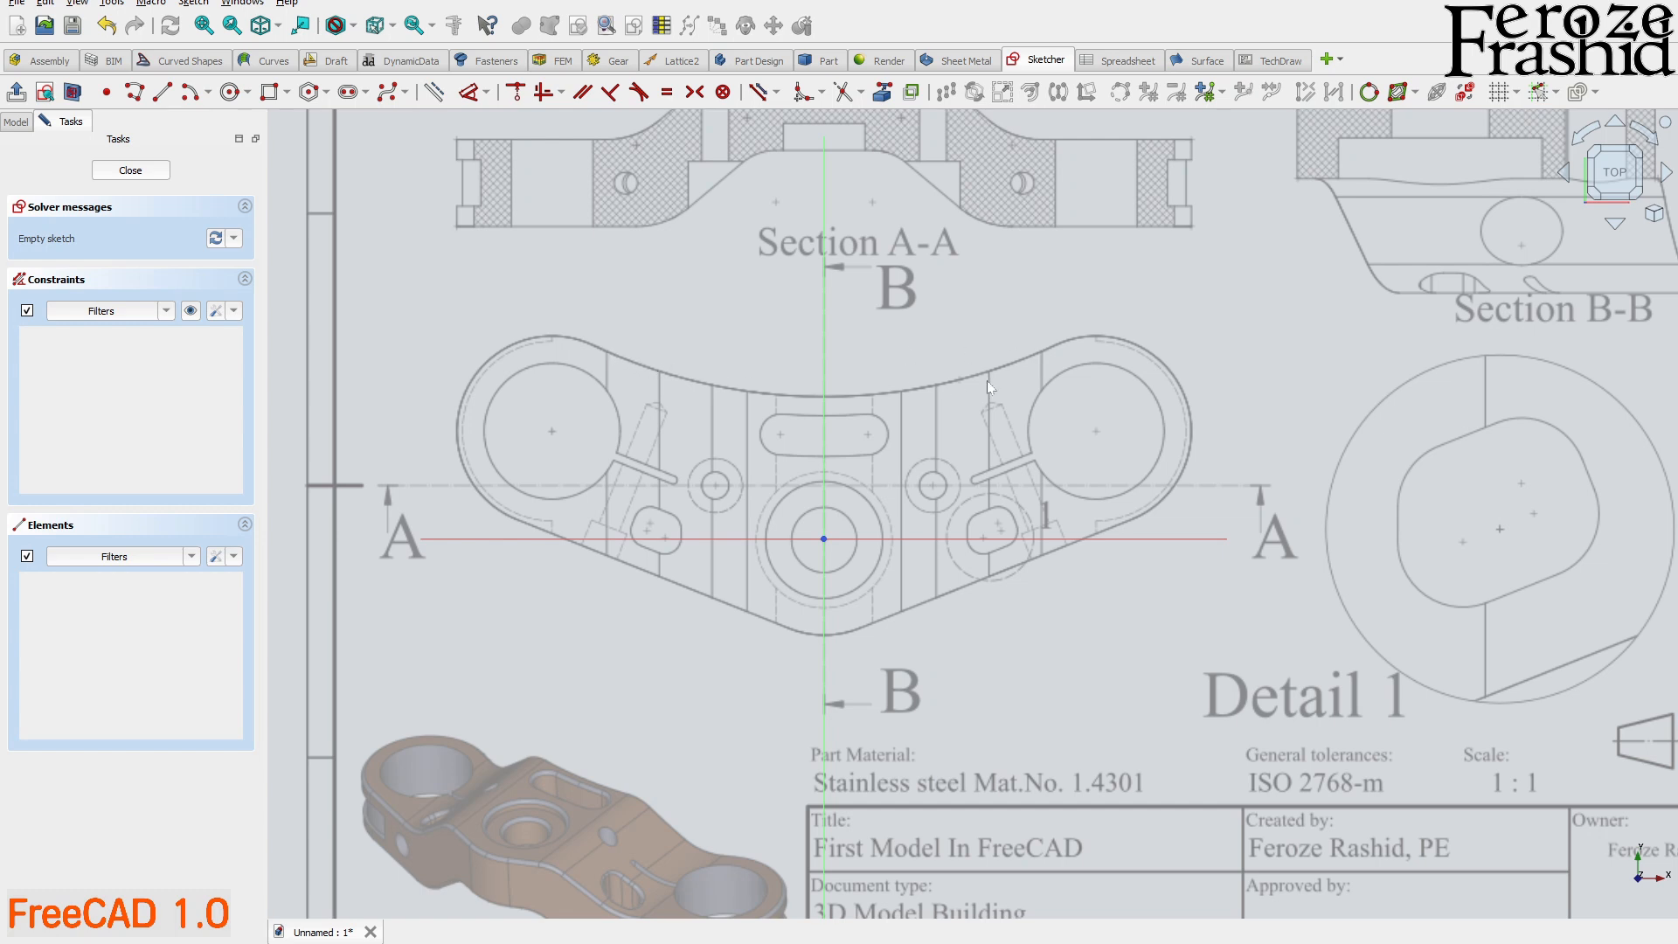
{"action": "left_click", "coordinate": [208, 91]}
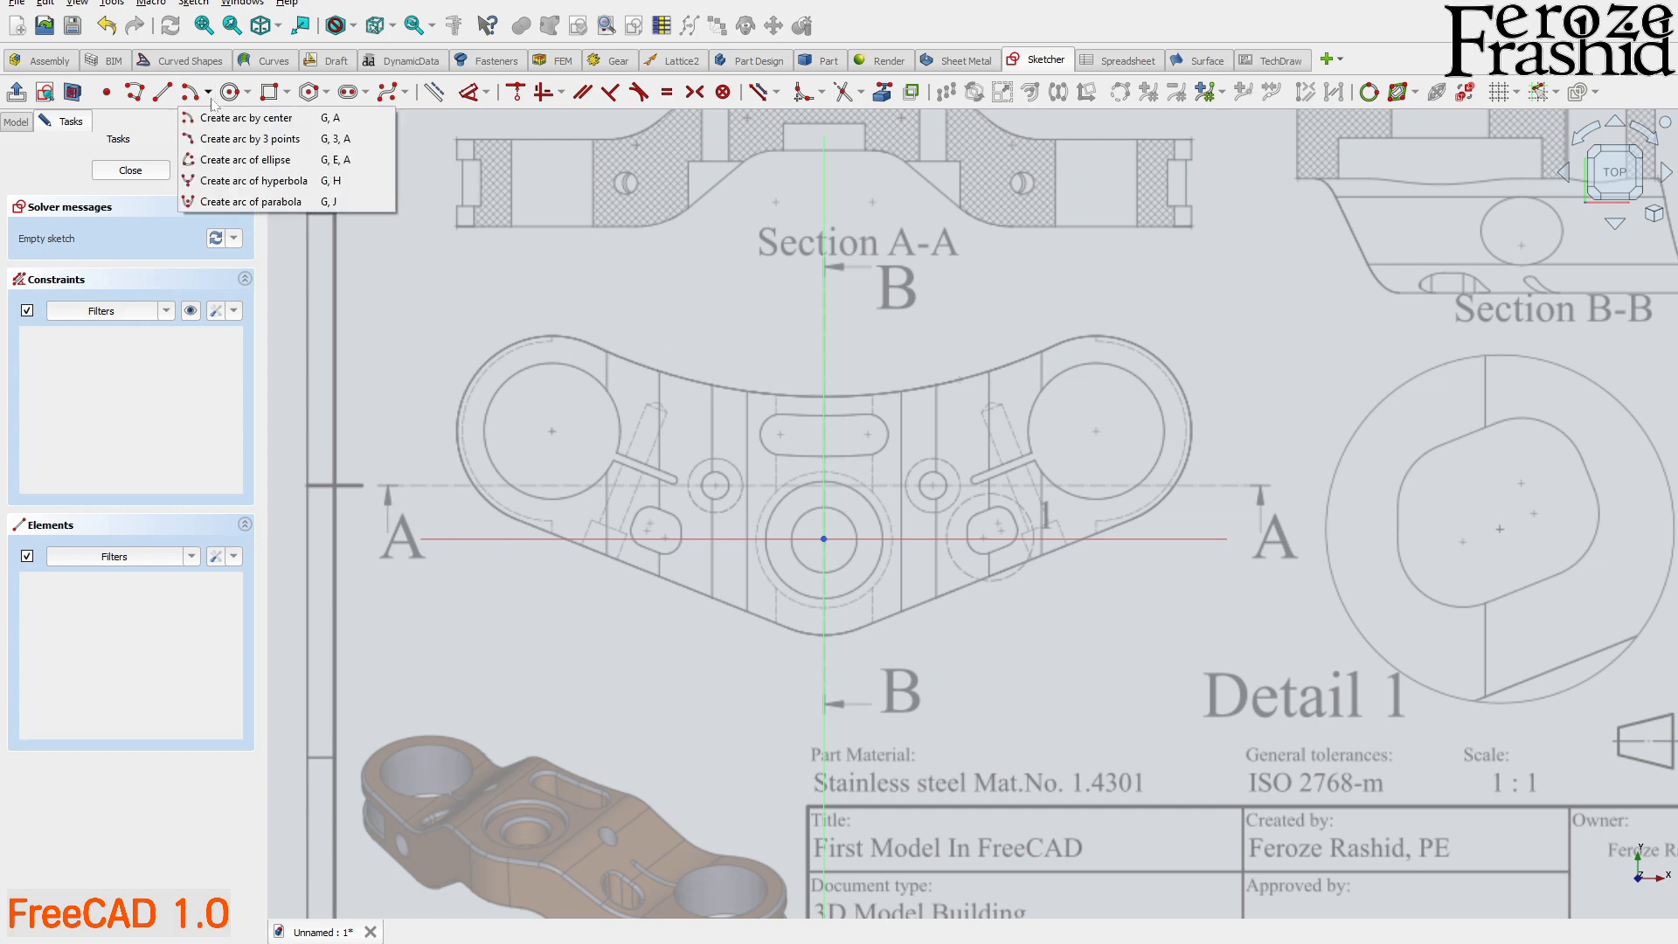
{"action": "left_click", "coordinate": [251, 140]}
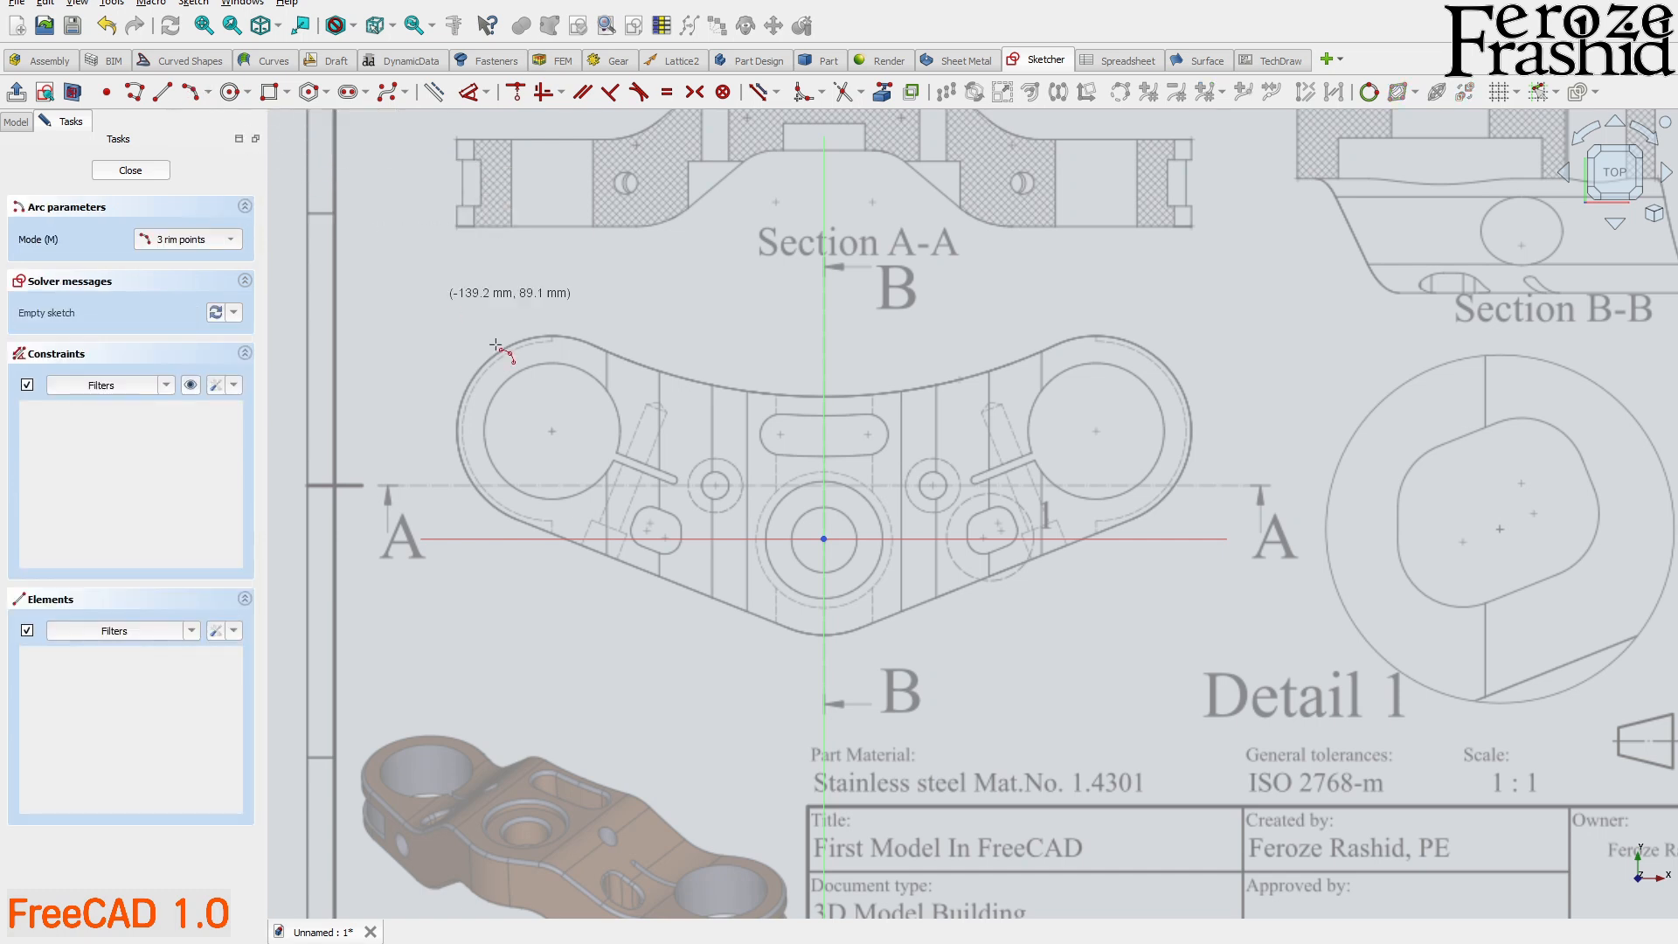
{"action": "left_click", "coordinate": [604, 351]}
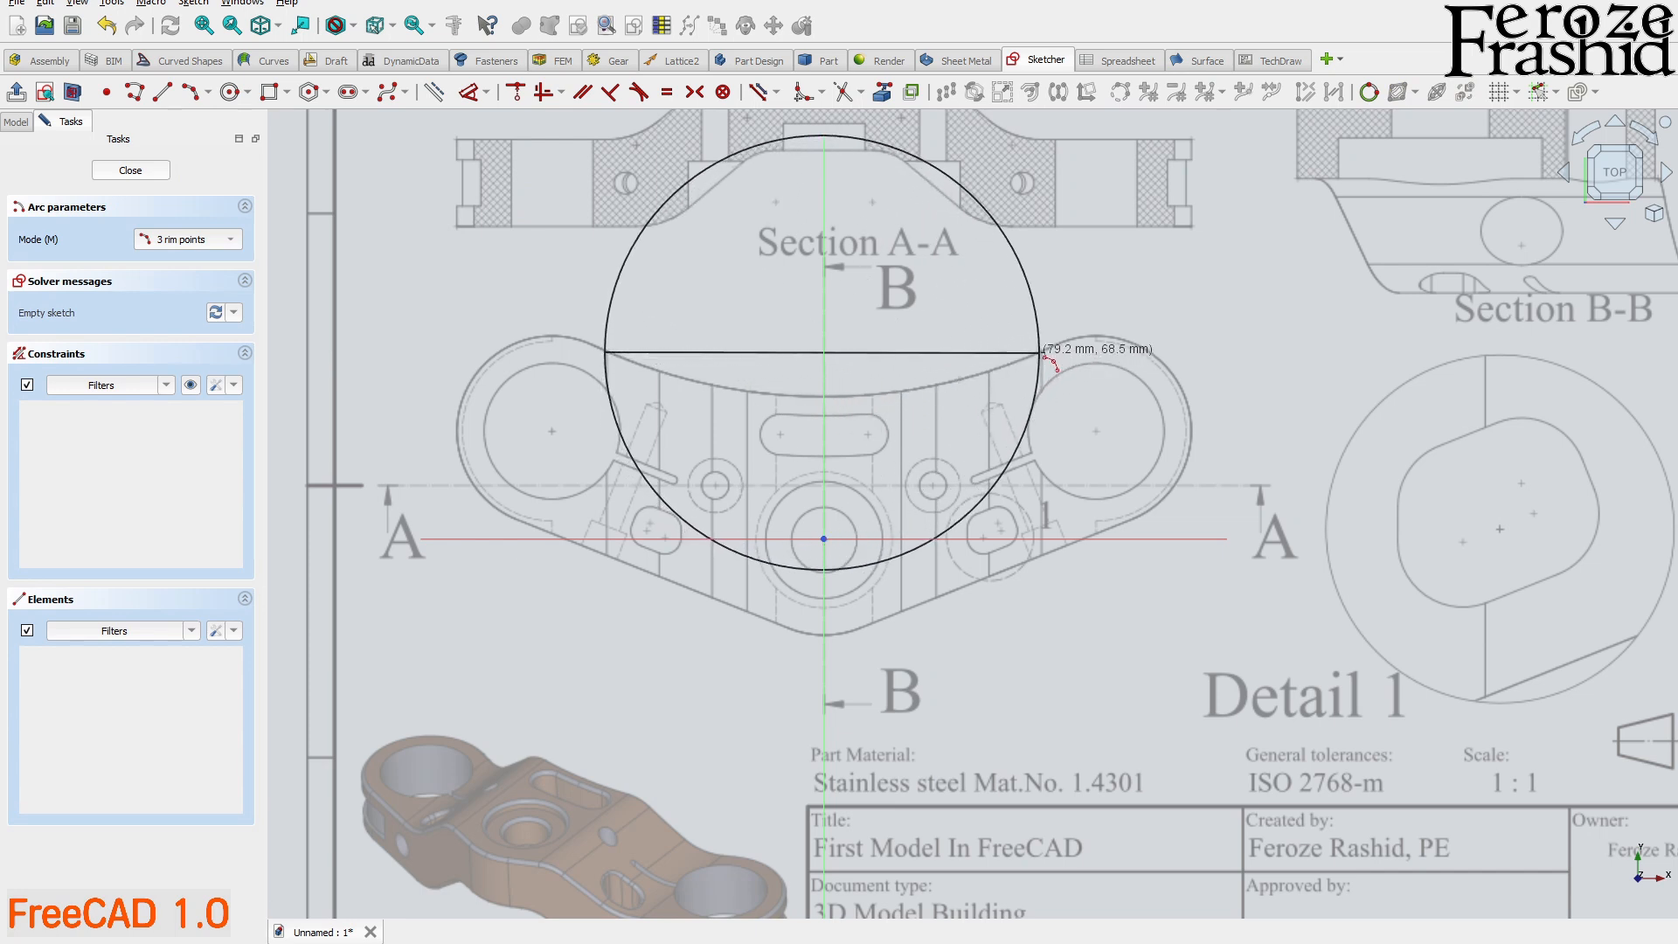
{"action": "left_click", "coordinate": [1040, 351]}
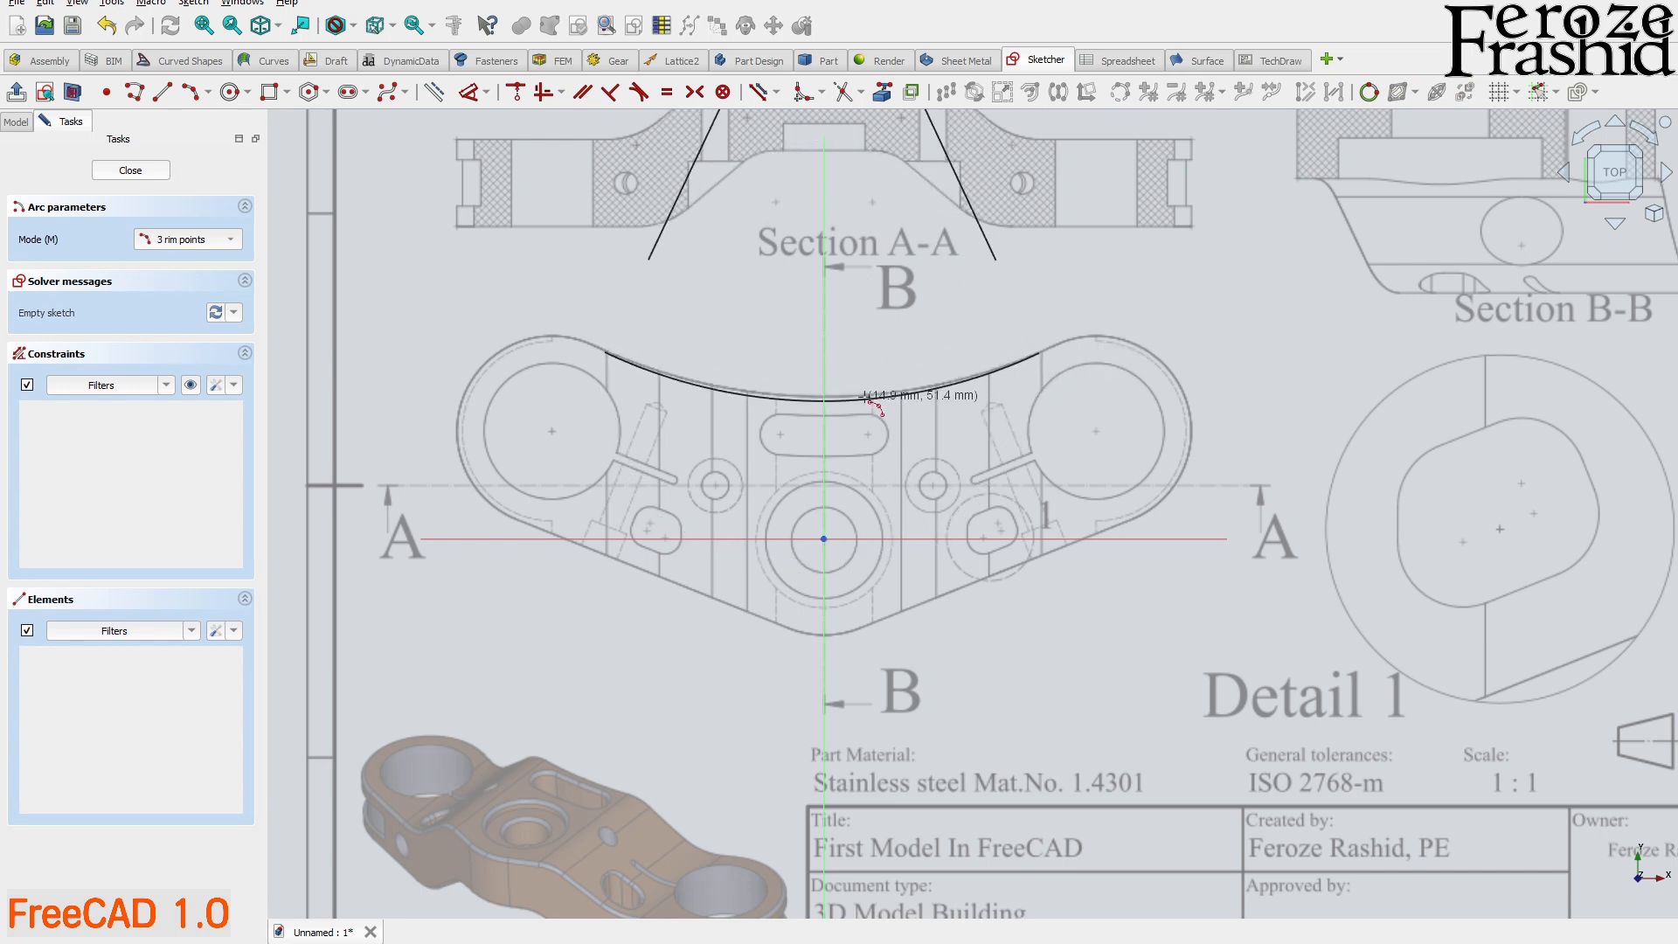
{"action": "left_click", "coordinate": [866, 395]}
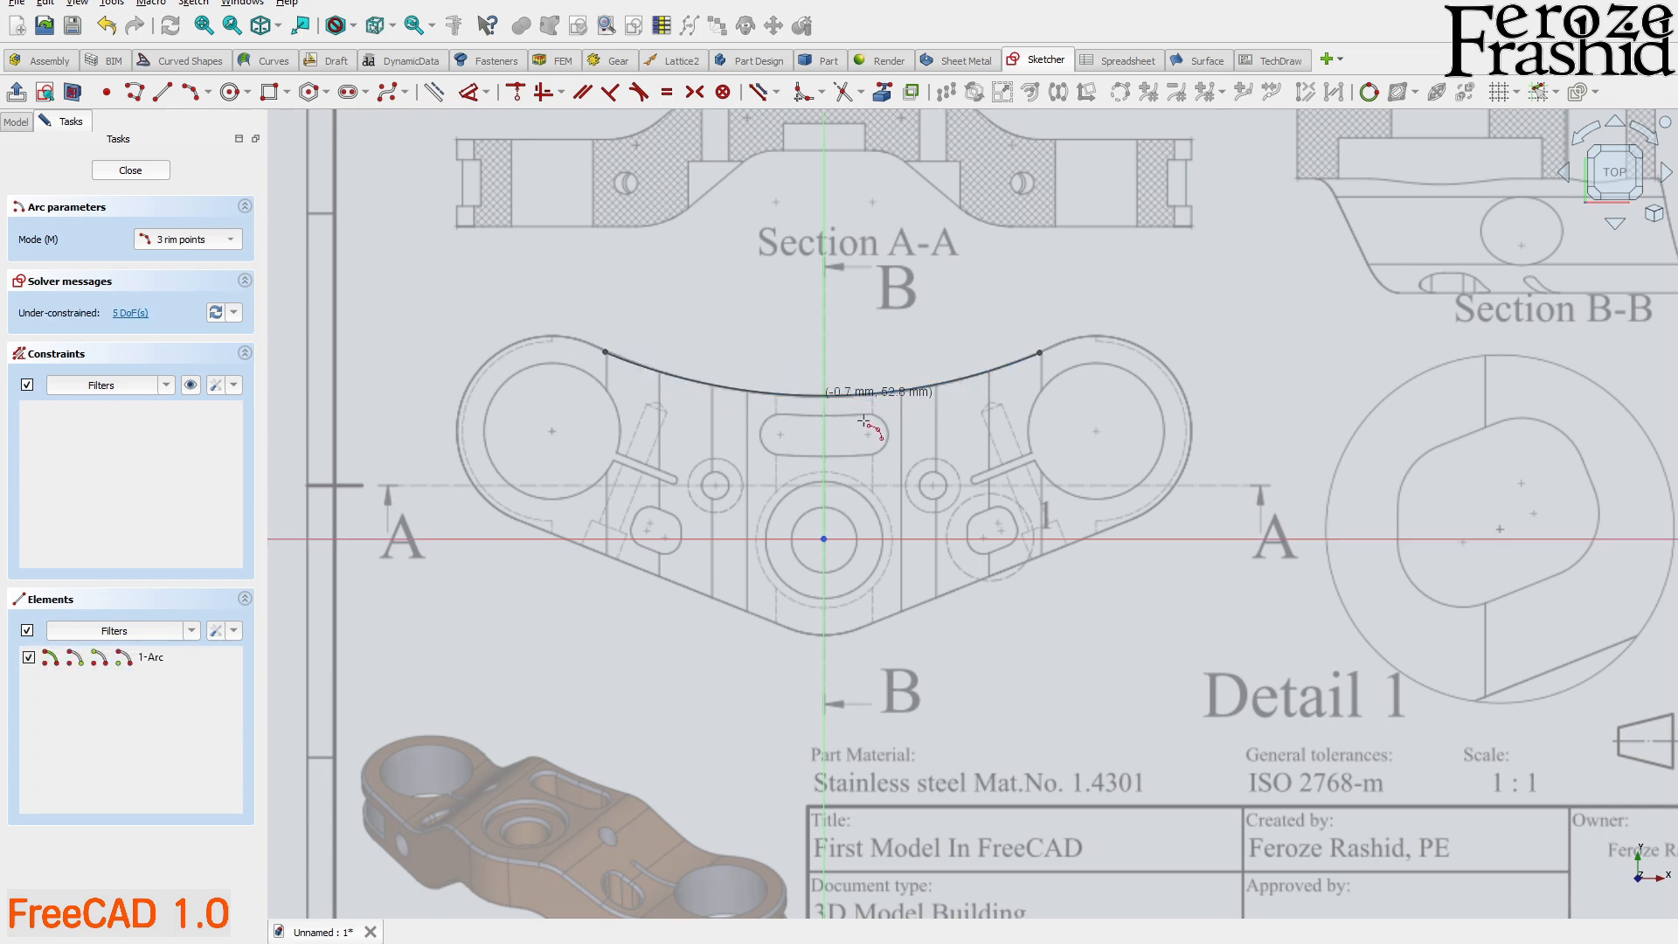
- Sketch a center-point arc around the left lobe's outer edge, centred on its large hole and starting at the upper arc's left end
{"action": "left_click", "coordinate": [205, 94]}
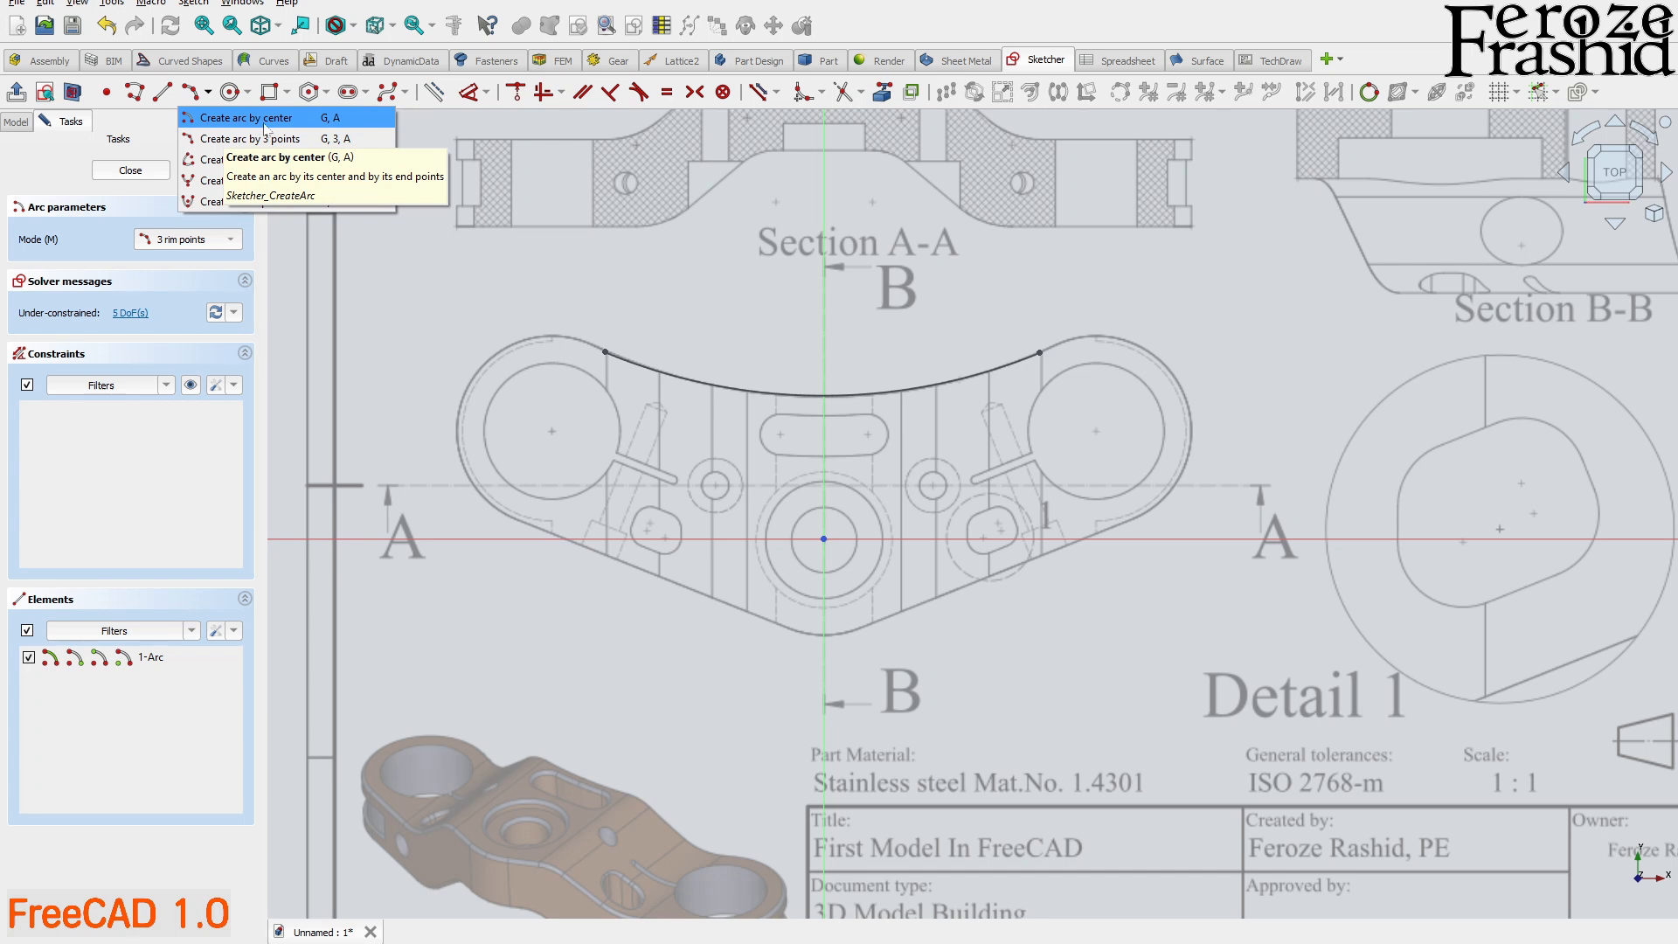
{"action": "left_click", "coordinate": [263, 122]}
{"action": "left_click", "coordinate": [552, 430]}
{"action": "left_click", "coordinate": [605, 352]}
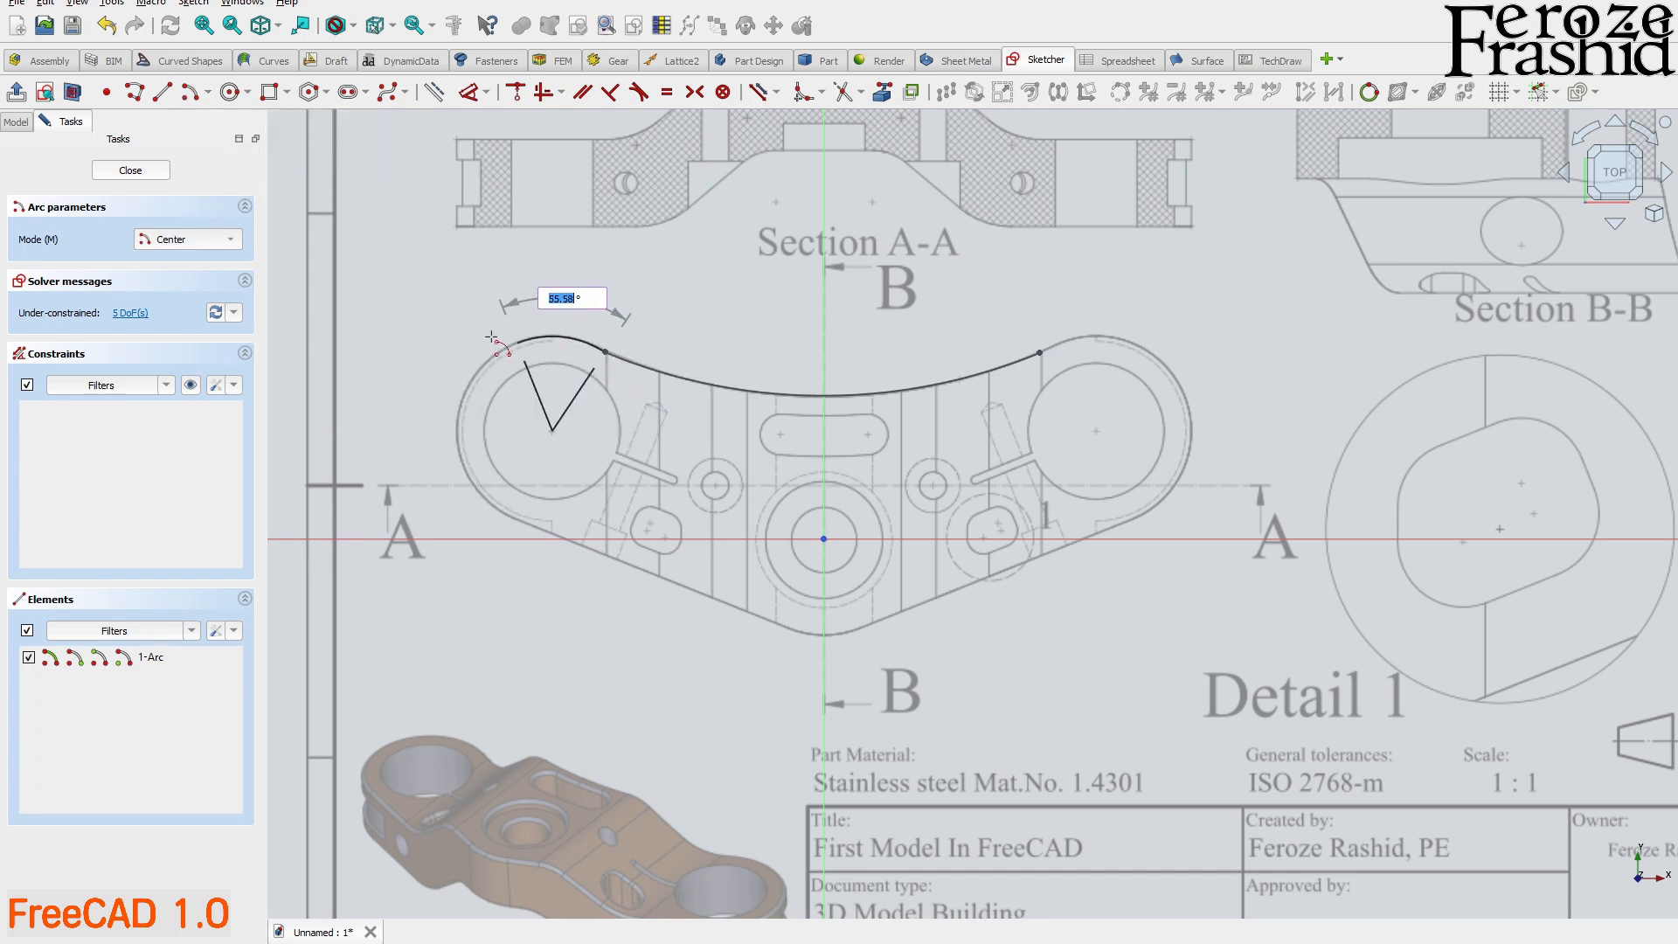
{"action": "left_click", "coordinate": [520, 508]}
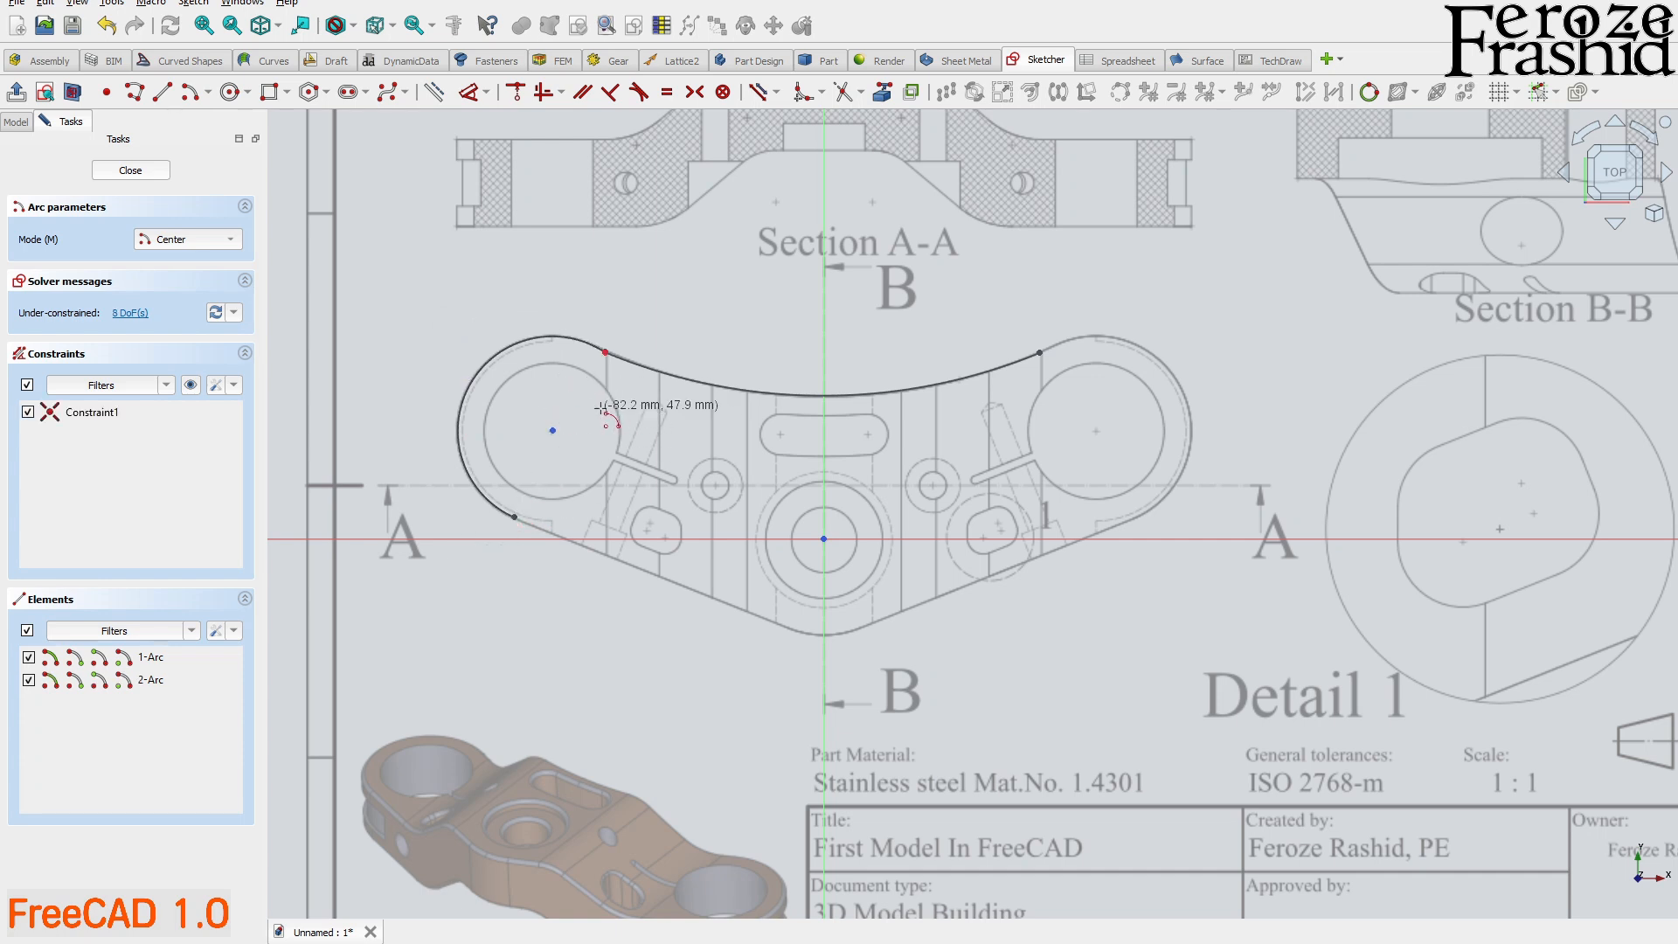
- Trace the lower left sloping edge with a polyline from the left lobe arc's lower end, continuing with a tangent arc around the bottom nose
{"action": "left_click", "coordinate": [132, 98]}
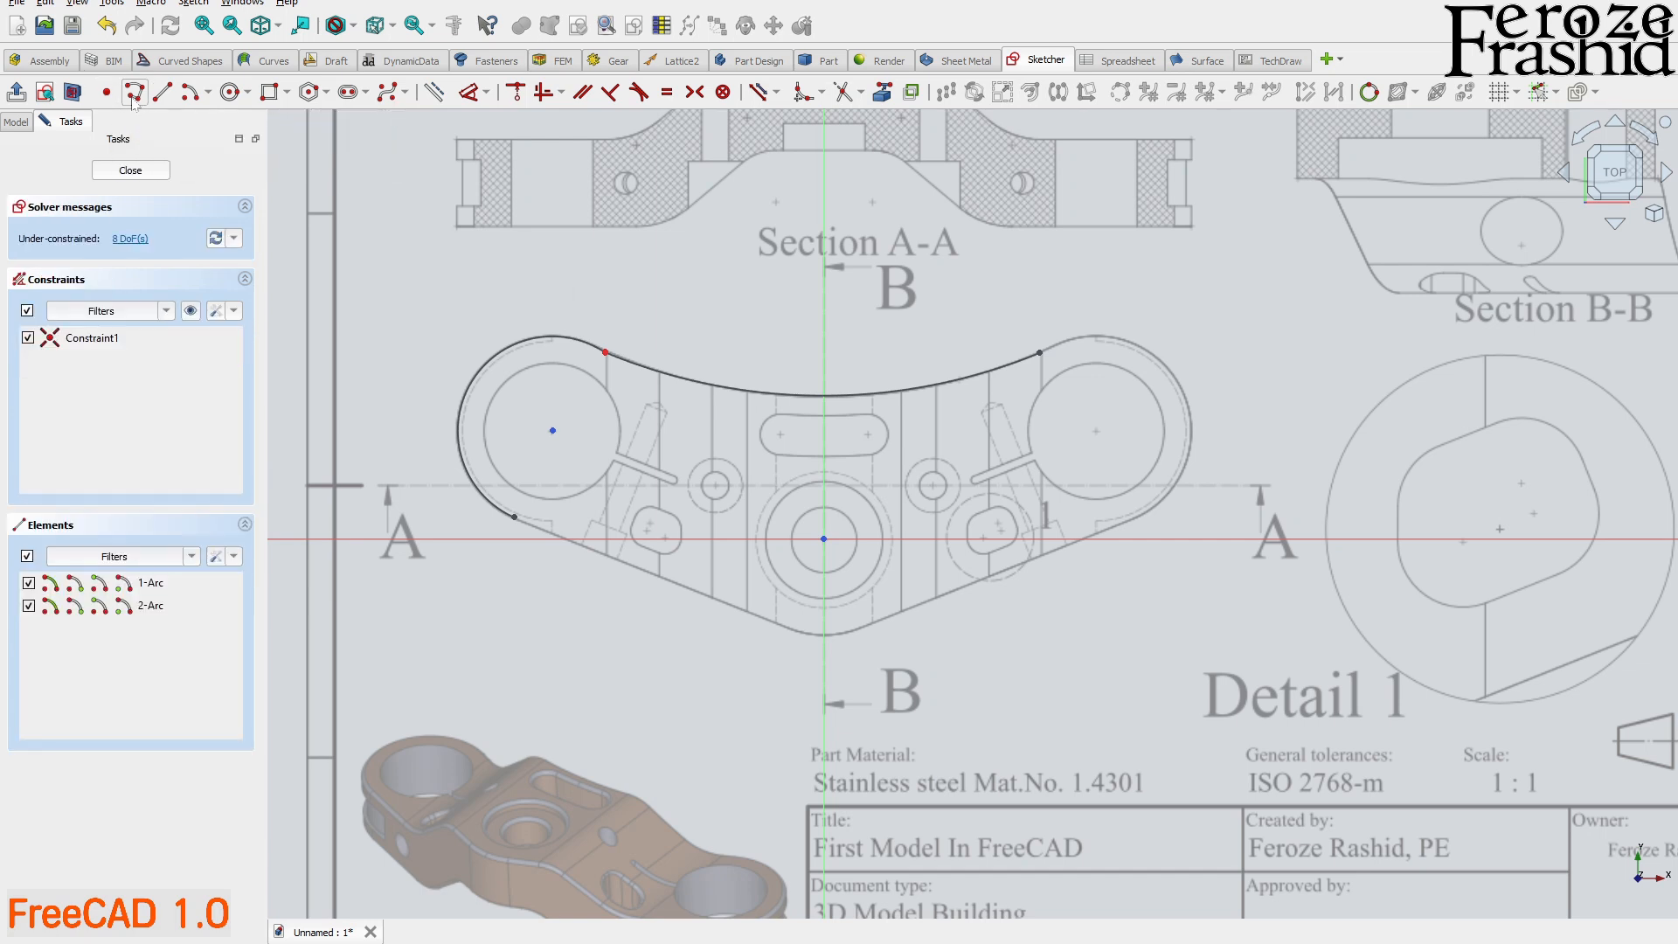
{"action": "left_click", "coordinate": [516, 516]}
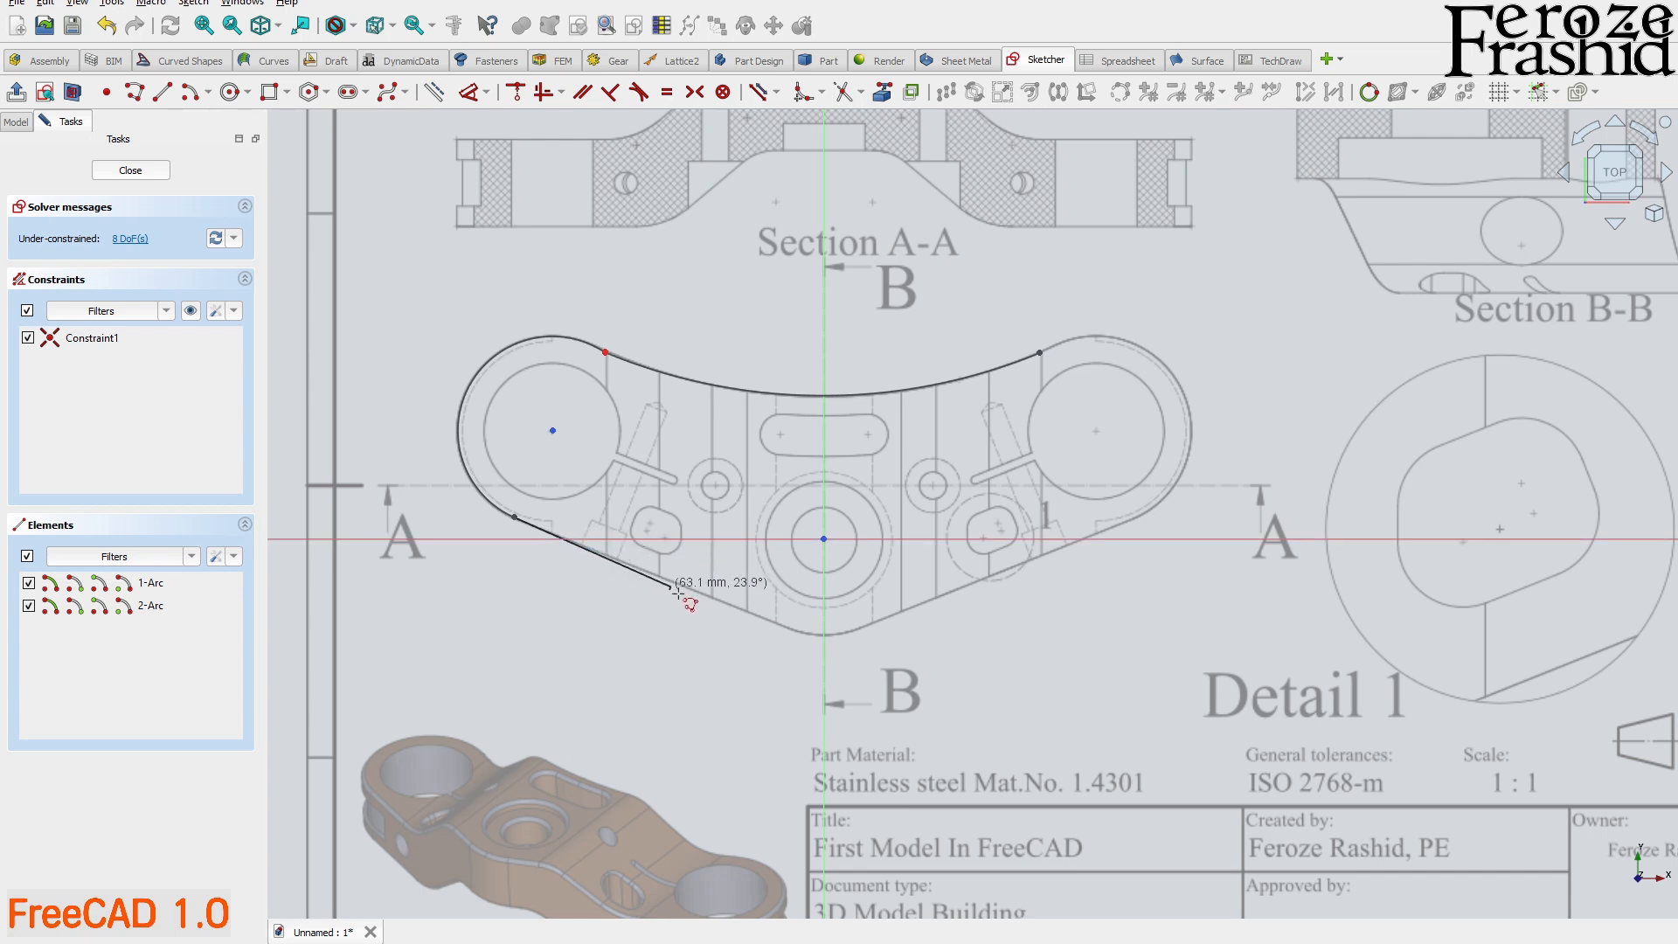
{"action": "left_click", "coordinate": [769, 627]}
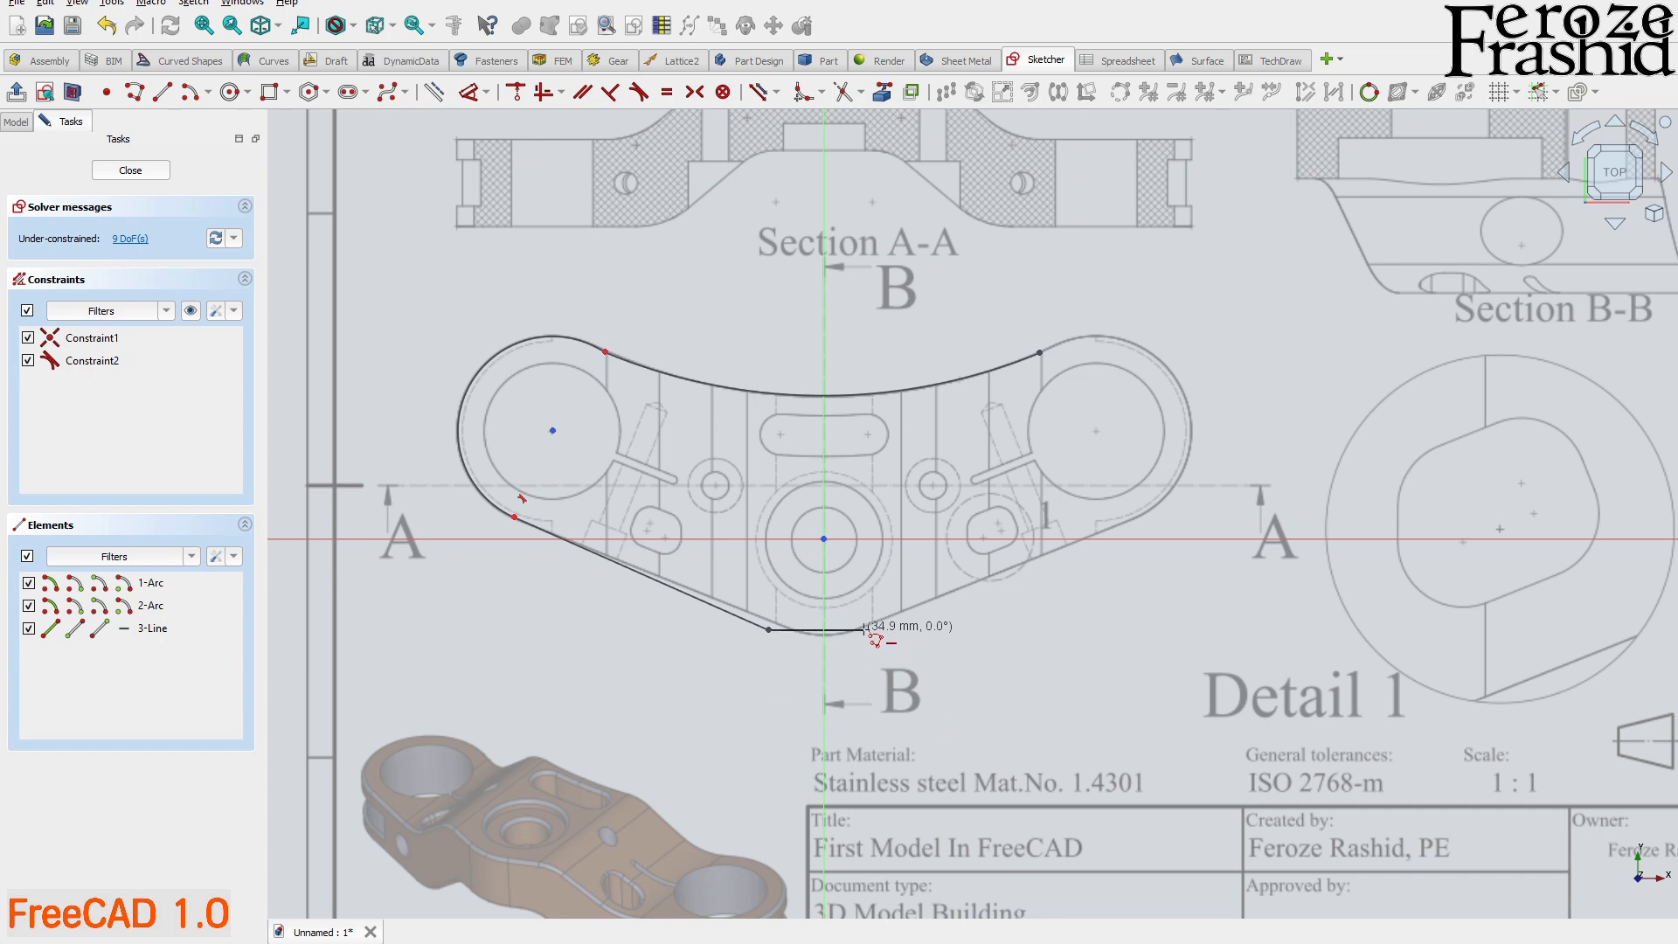
{"action": "key", "text": "m"}
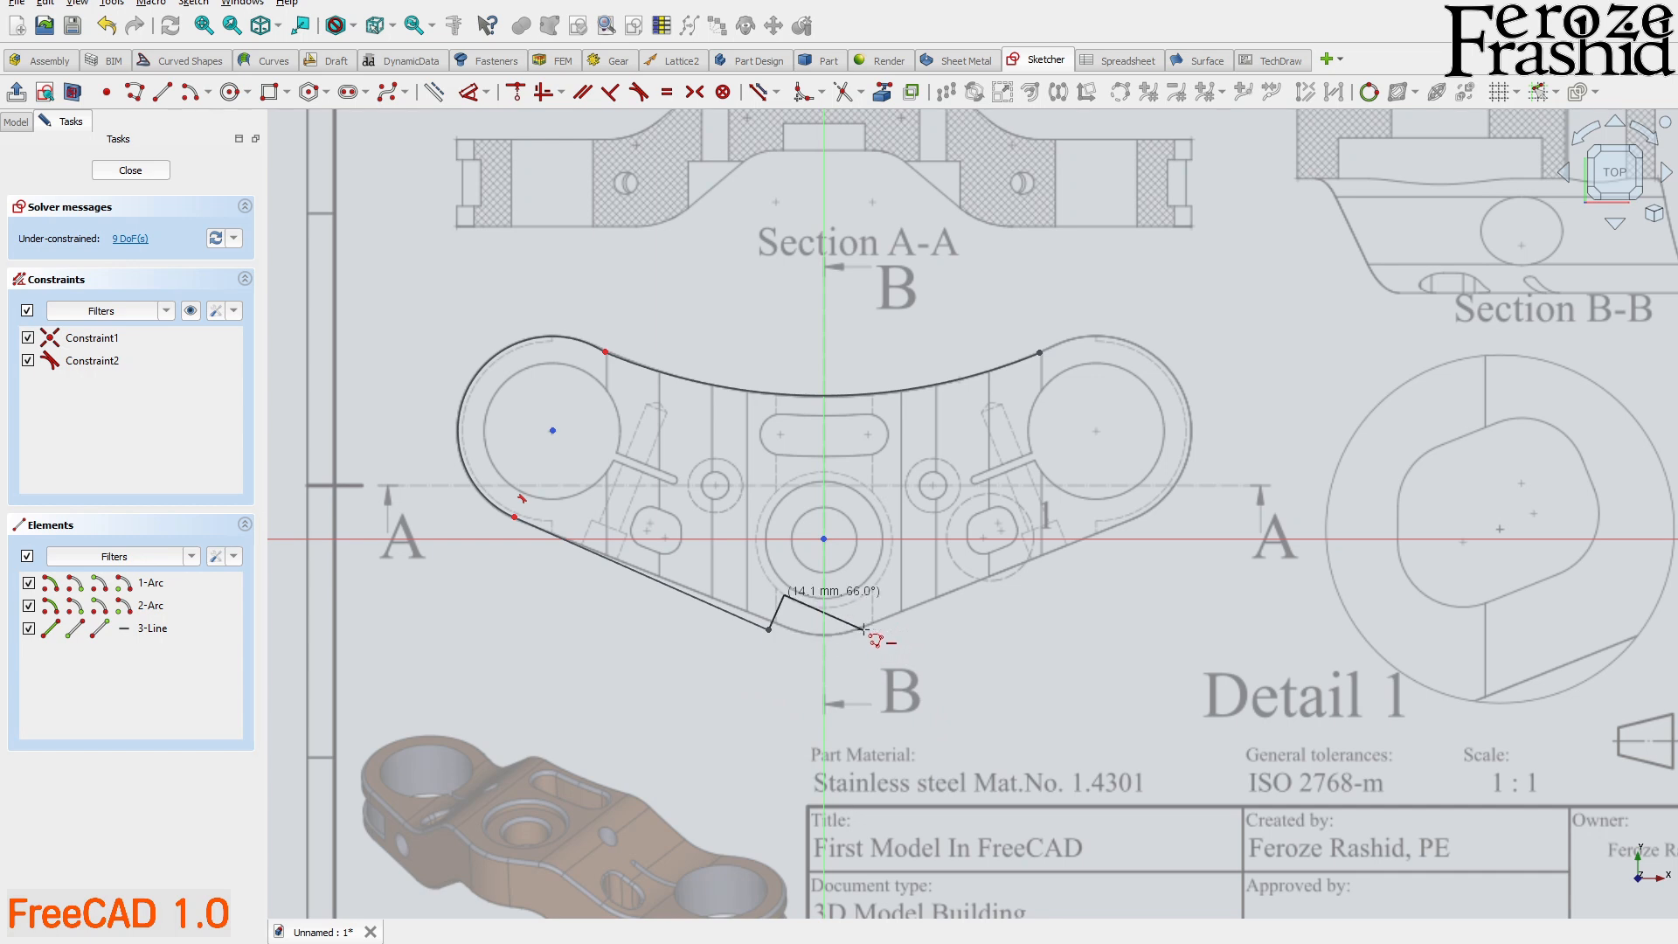
{"action": "key", "text": "m"}
{"action": "key", "text": "m"}
{"action": "key", "text": "m"}
{"action": "key", "text": "m"}
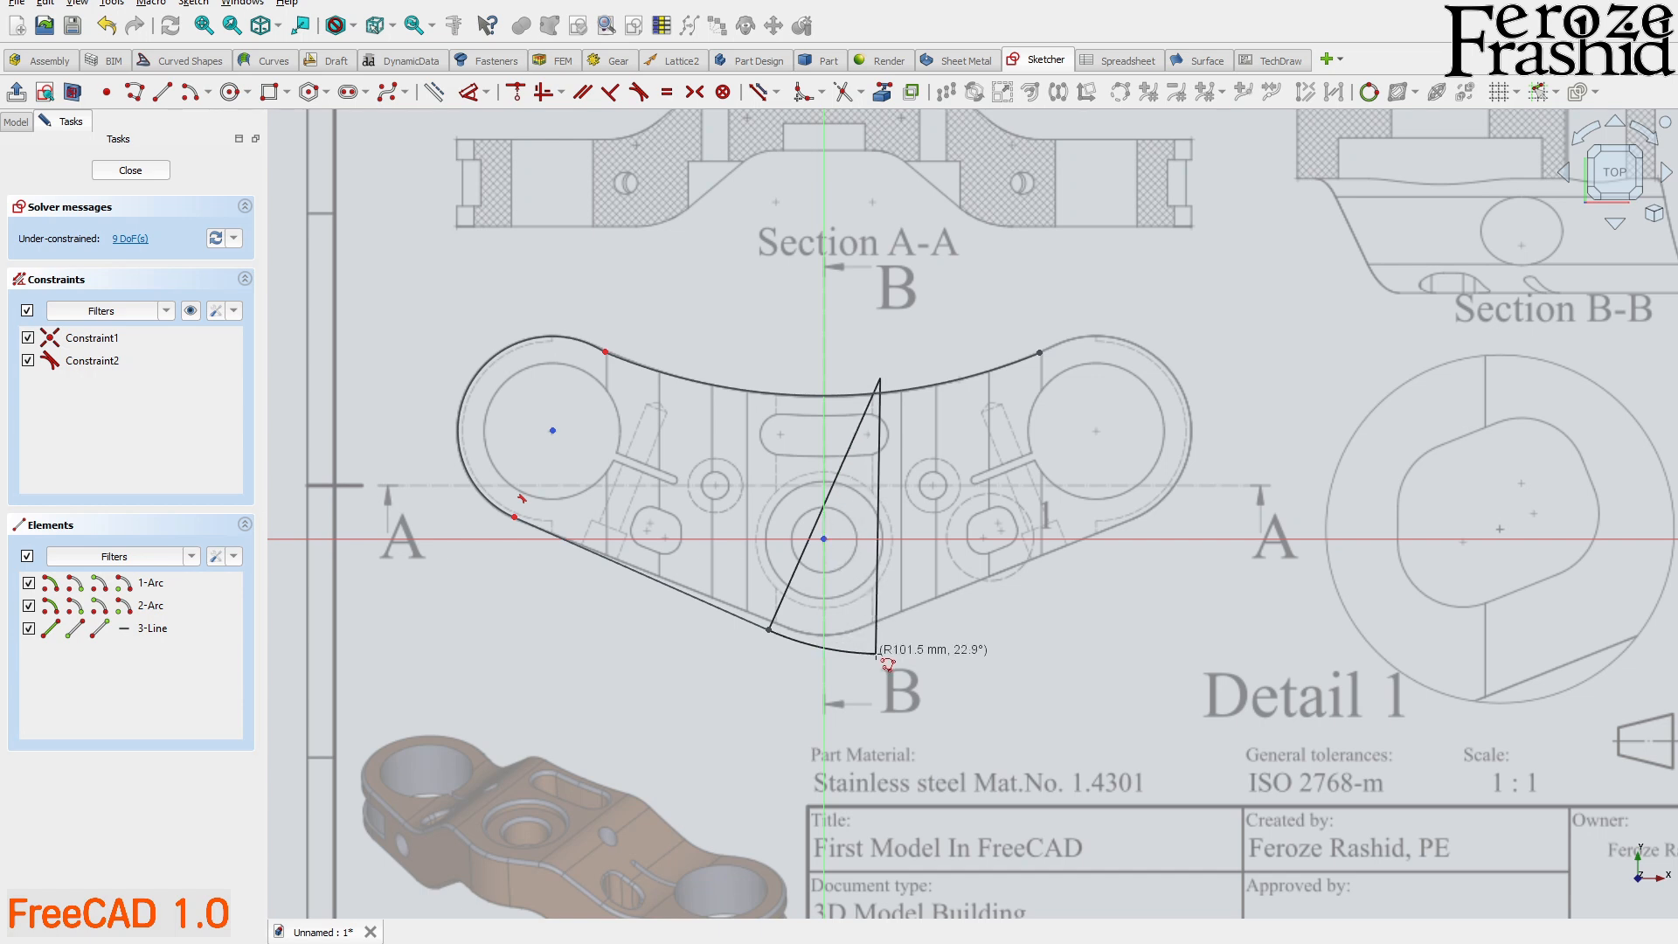
{"action": "left_click", "coordinate": [862, 630]}
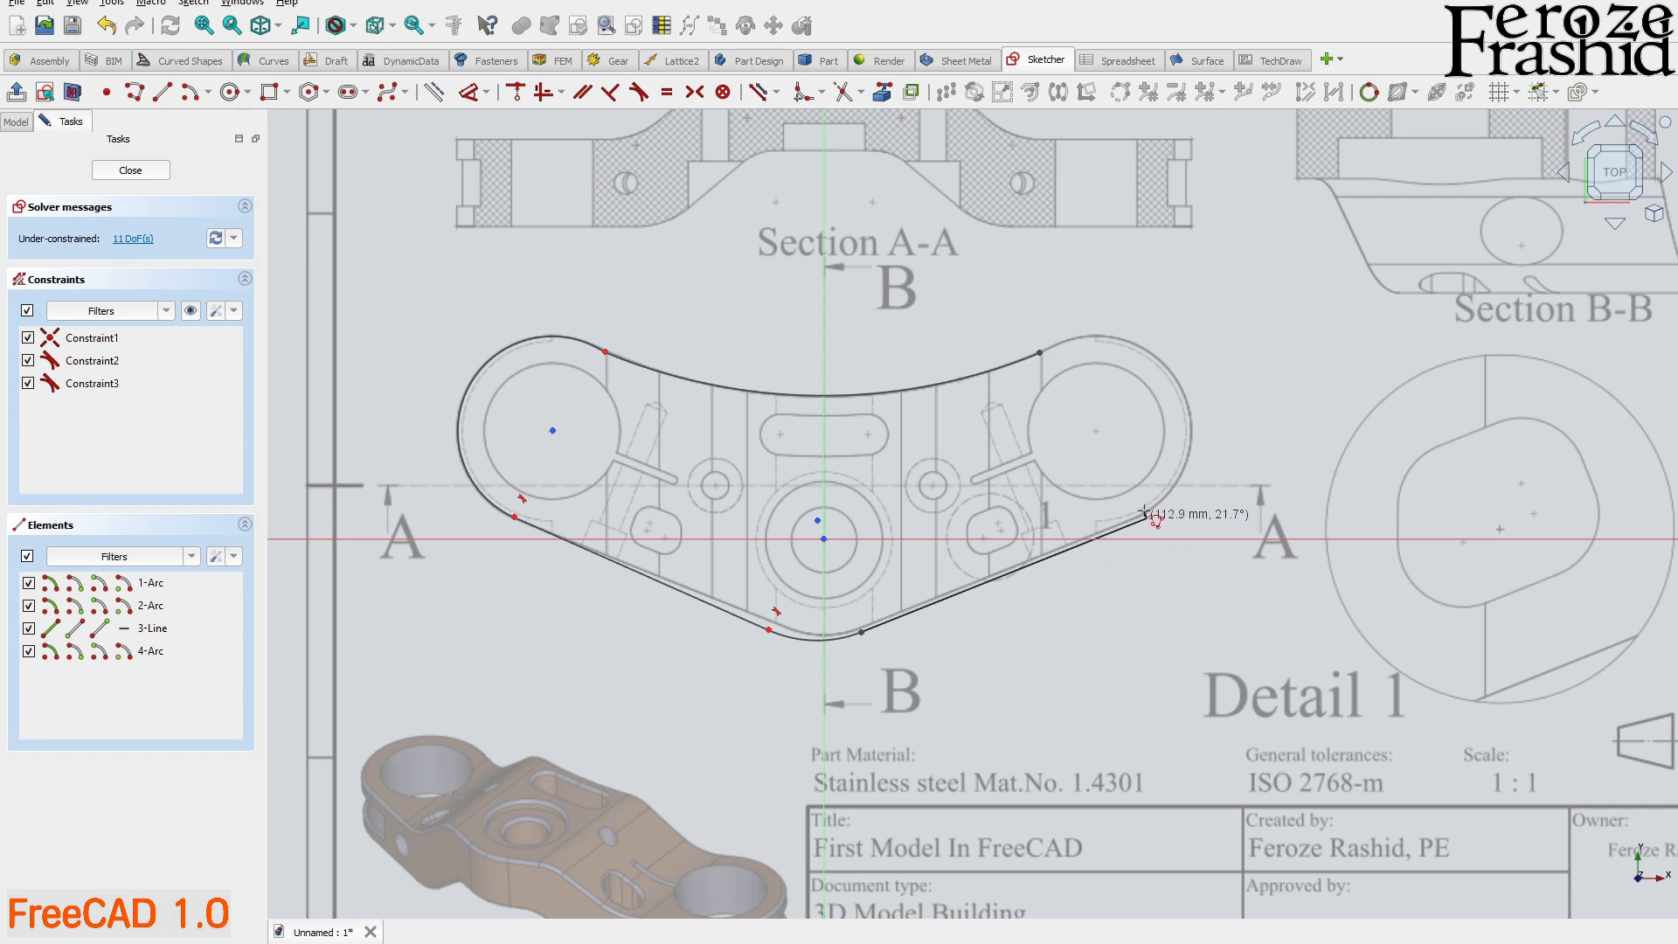
- Continue the polyline along the lower right sloping edge and close the outline with a tangent arc around the right lobe, ending at the upper arc
{"action": "left_click", "coordinate": [1146, 515]}
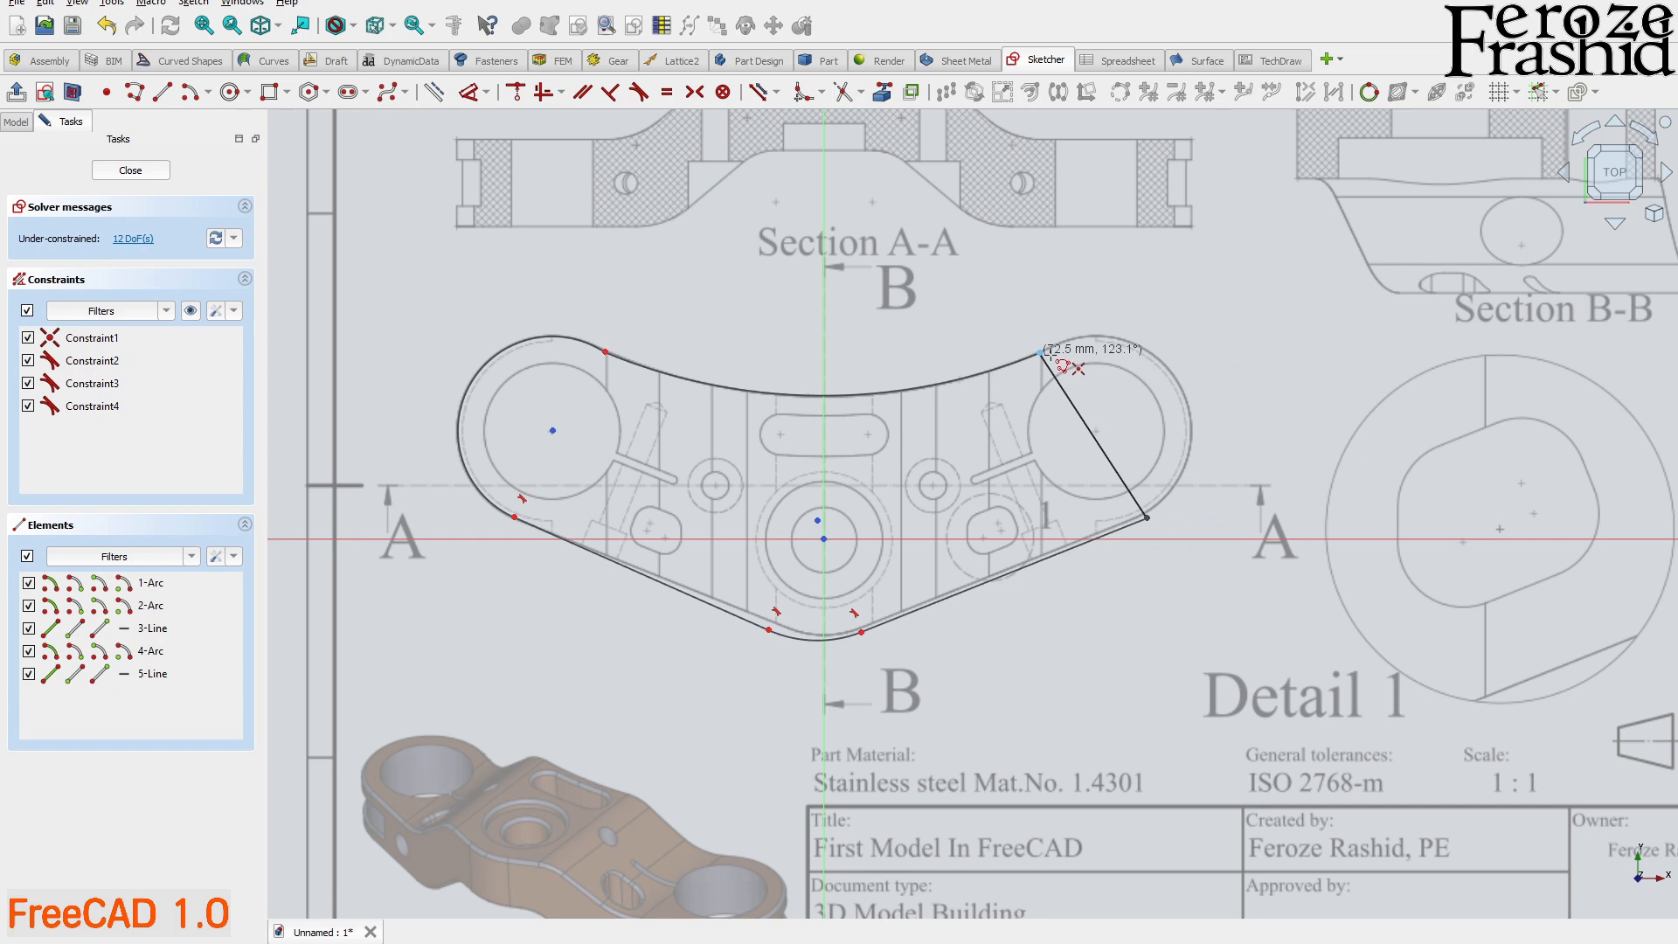
{"action": "key", "text": "m"}
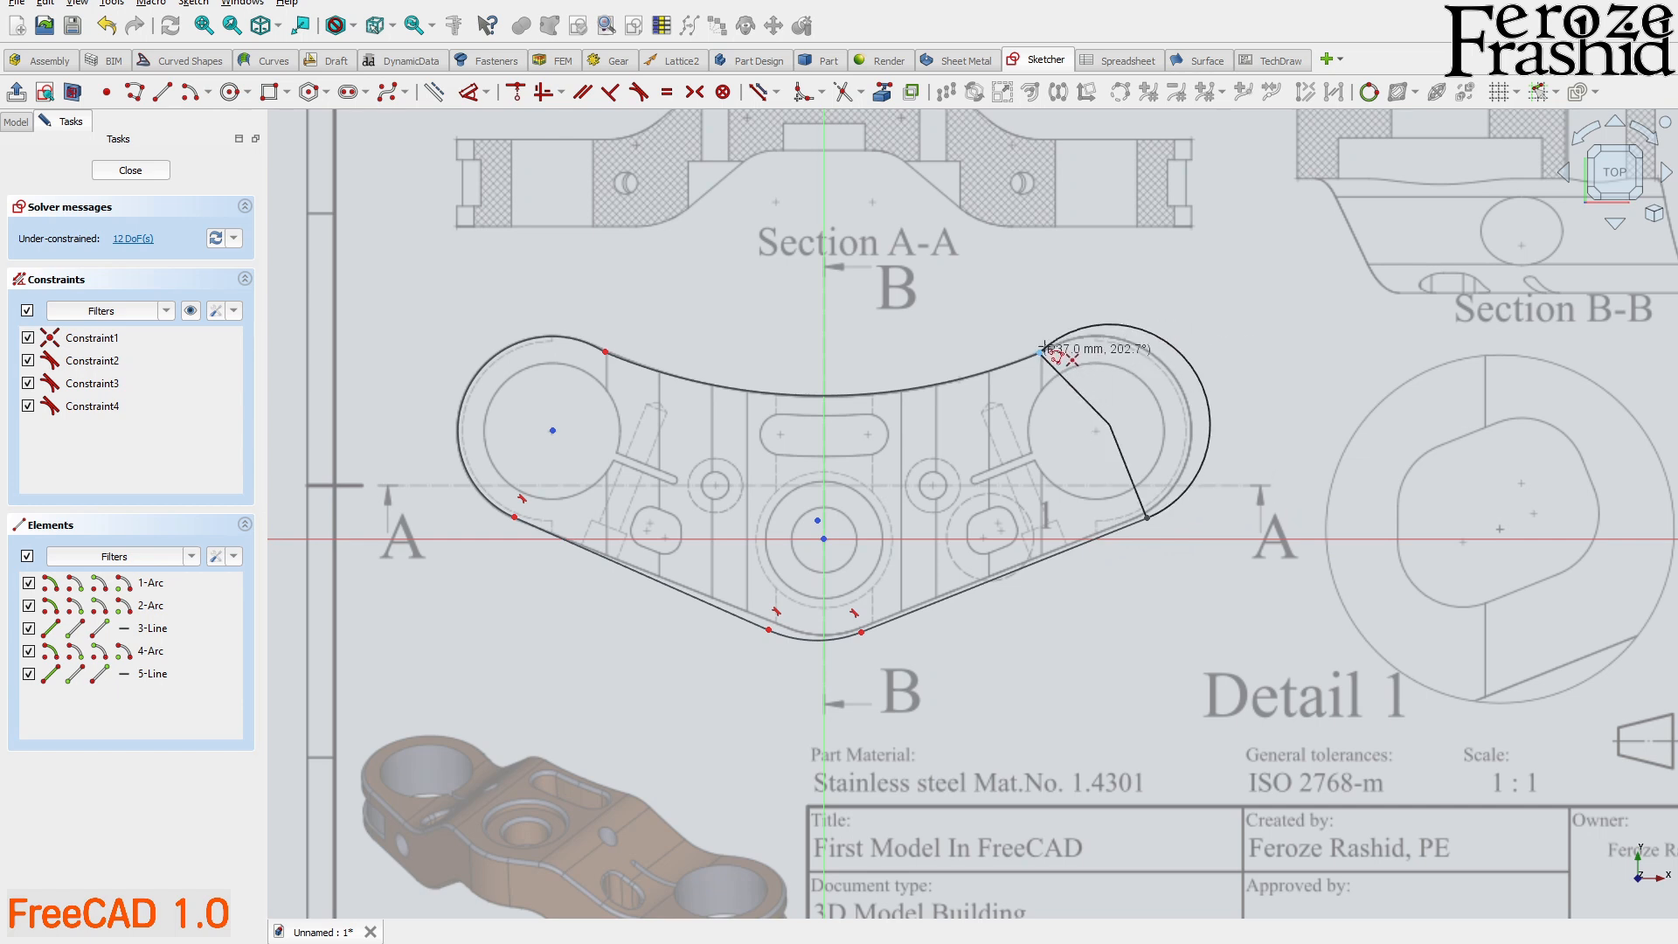
{"action": "left_click", "coordinate": [1041, 351]}
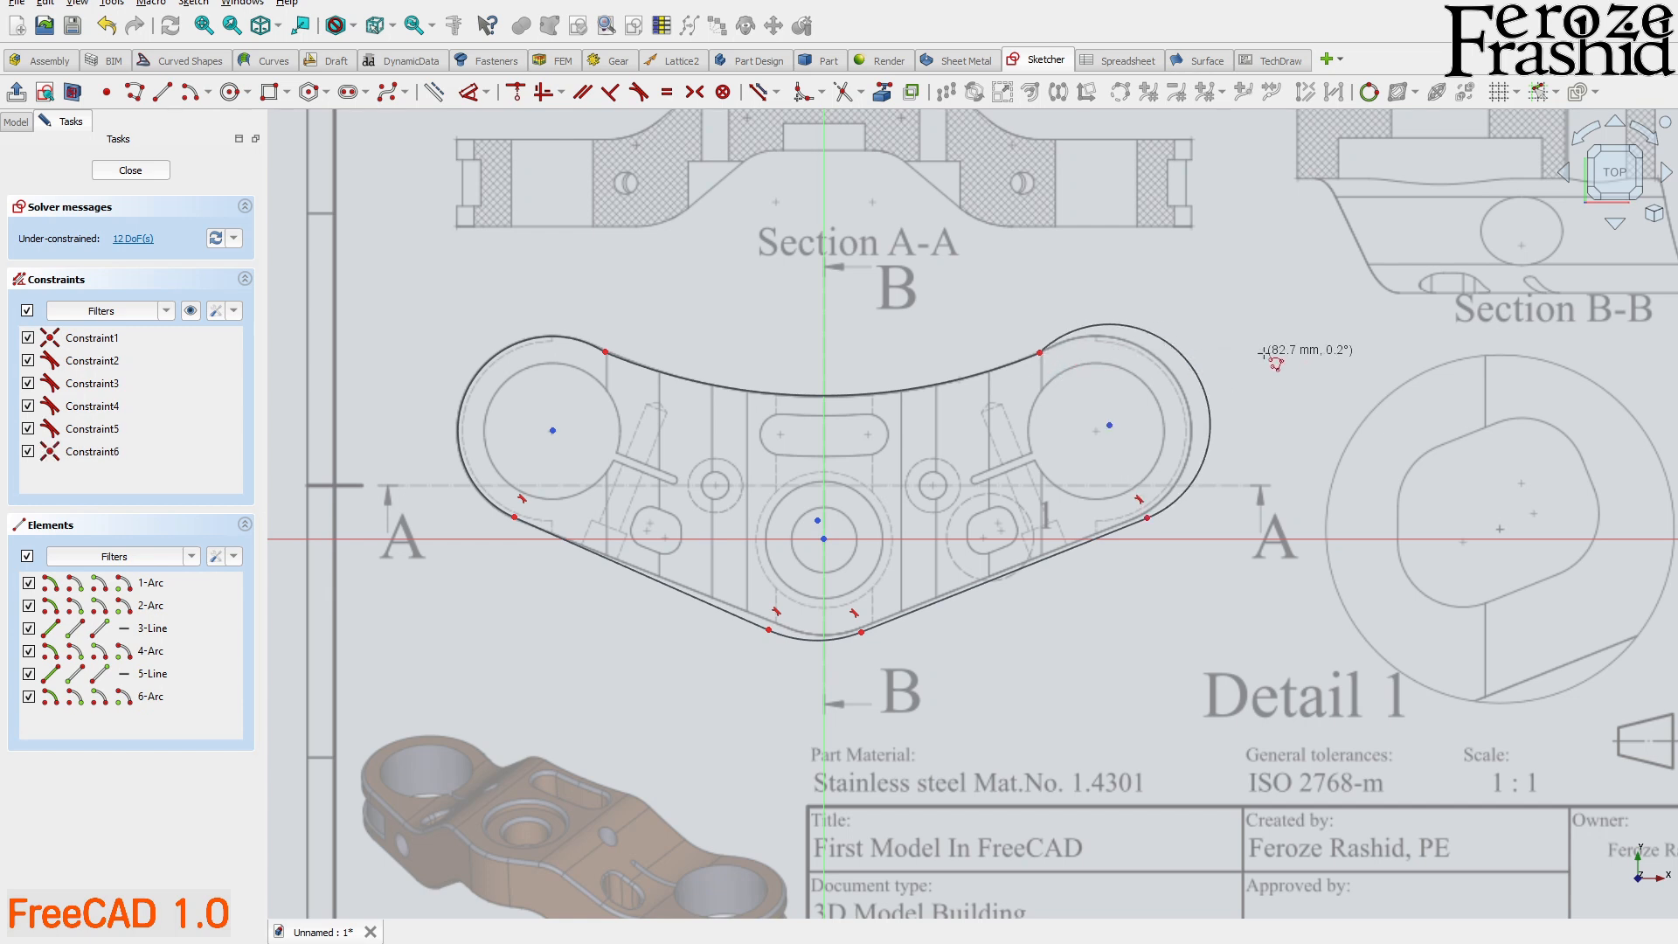
{"action": "right_click", "coordinate": [1265, 355]}
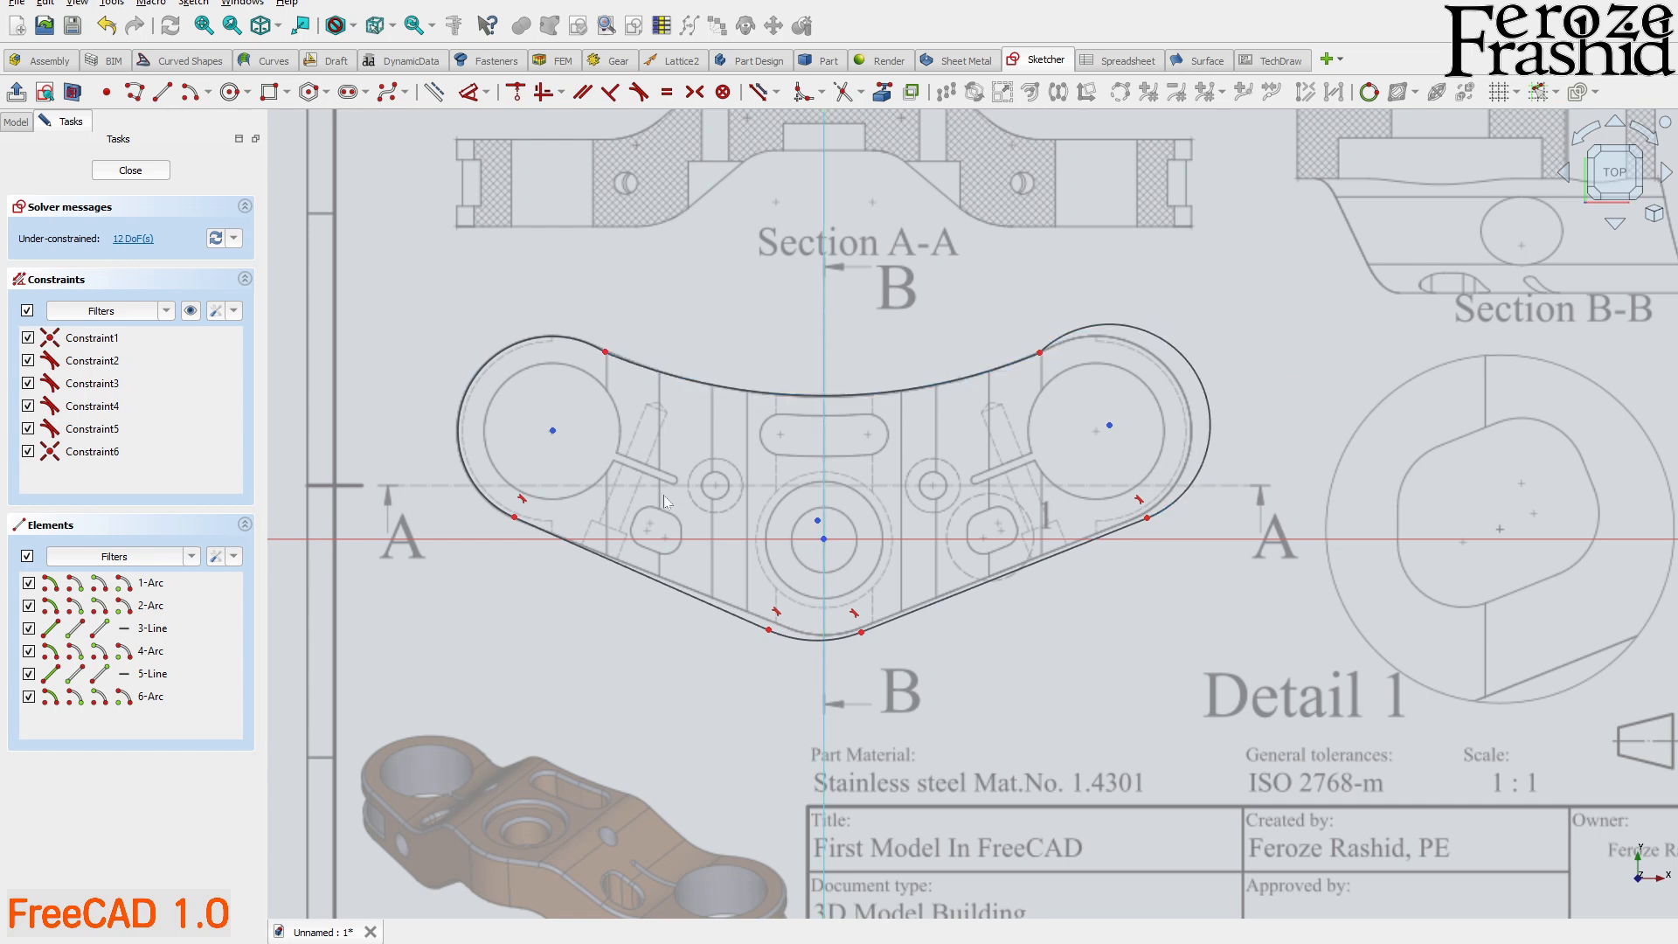
- Make the upper concave arc tangent to both lobe arcs and shift its left end and the right lobe's centre to match the reference outline
{"action": "scroll", "coordinate": [518, 507], "scroll_direction": "up", "scroll_amount": 3}
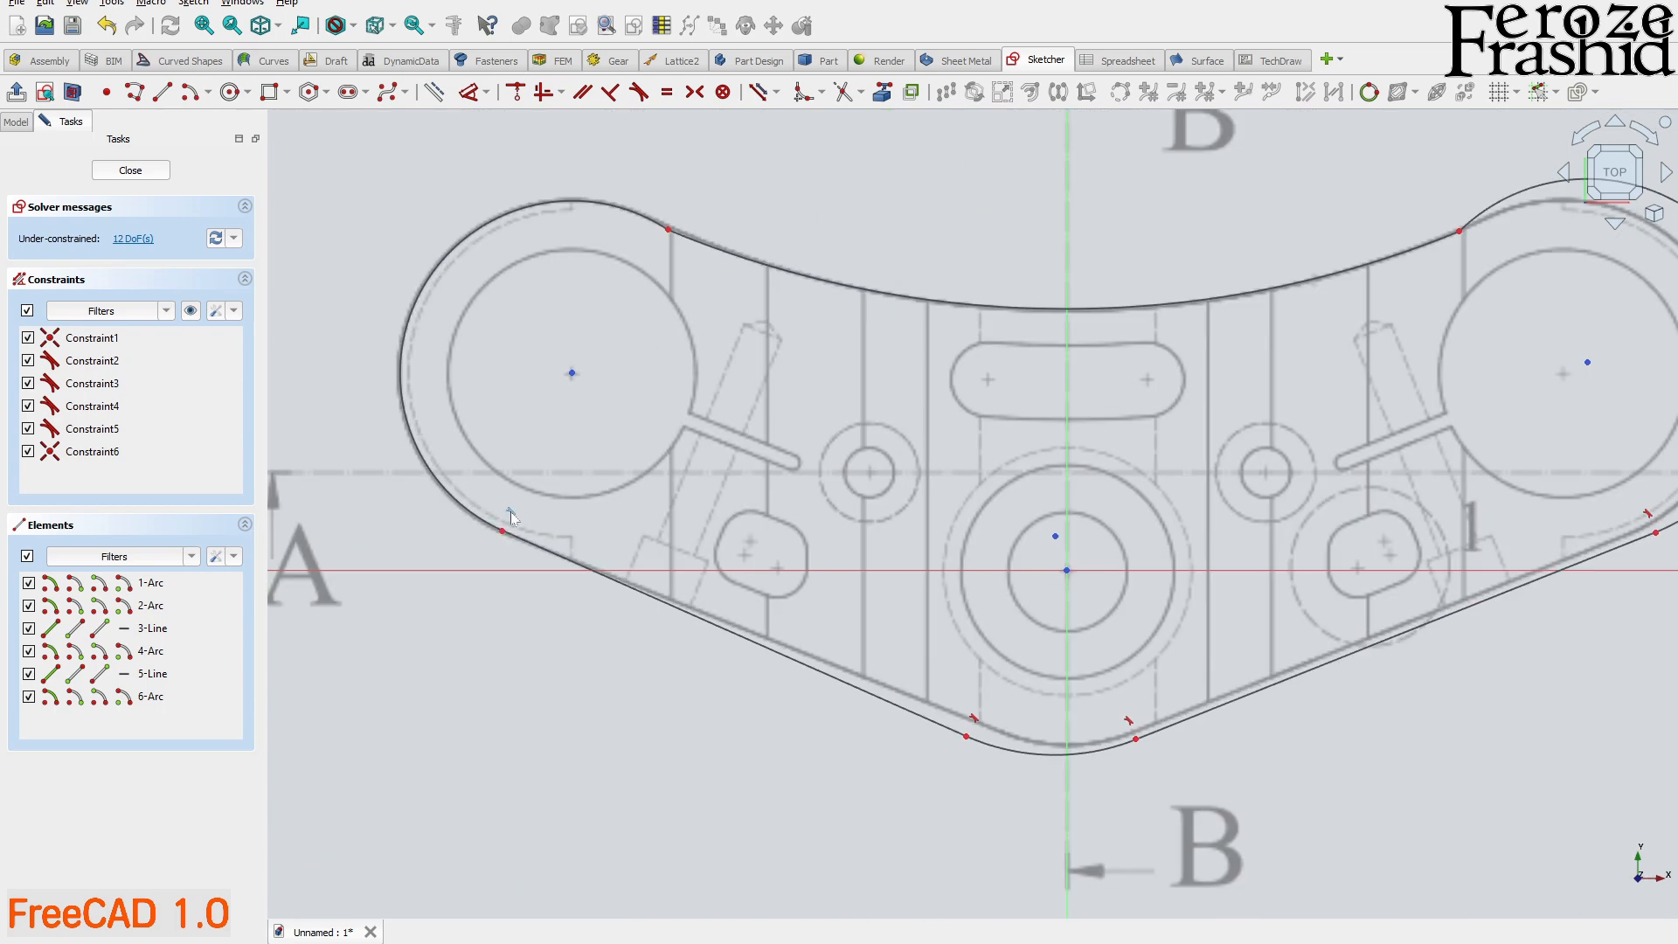
{"action": "scroll", "coordinate": [512, 517], "scroll_direction": "down", "scroll_amount": 3}
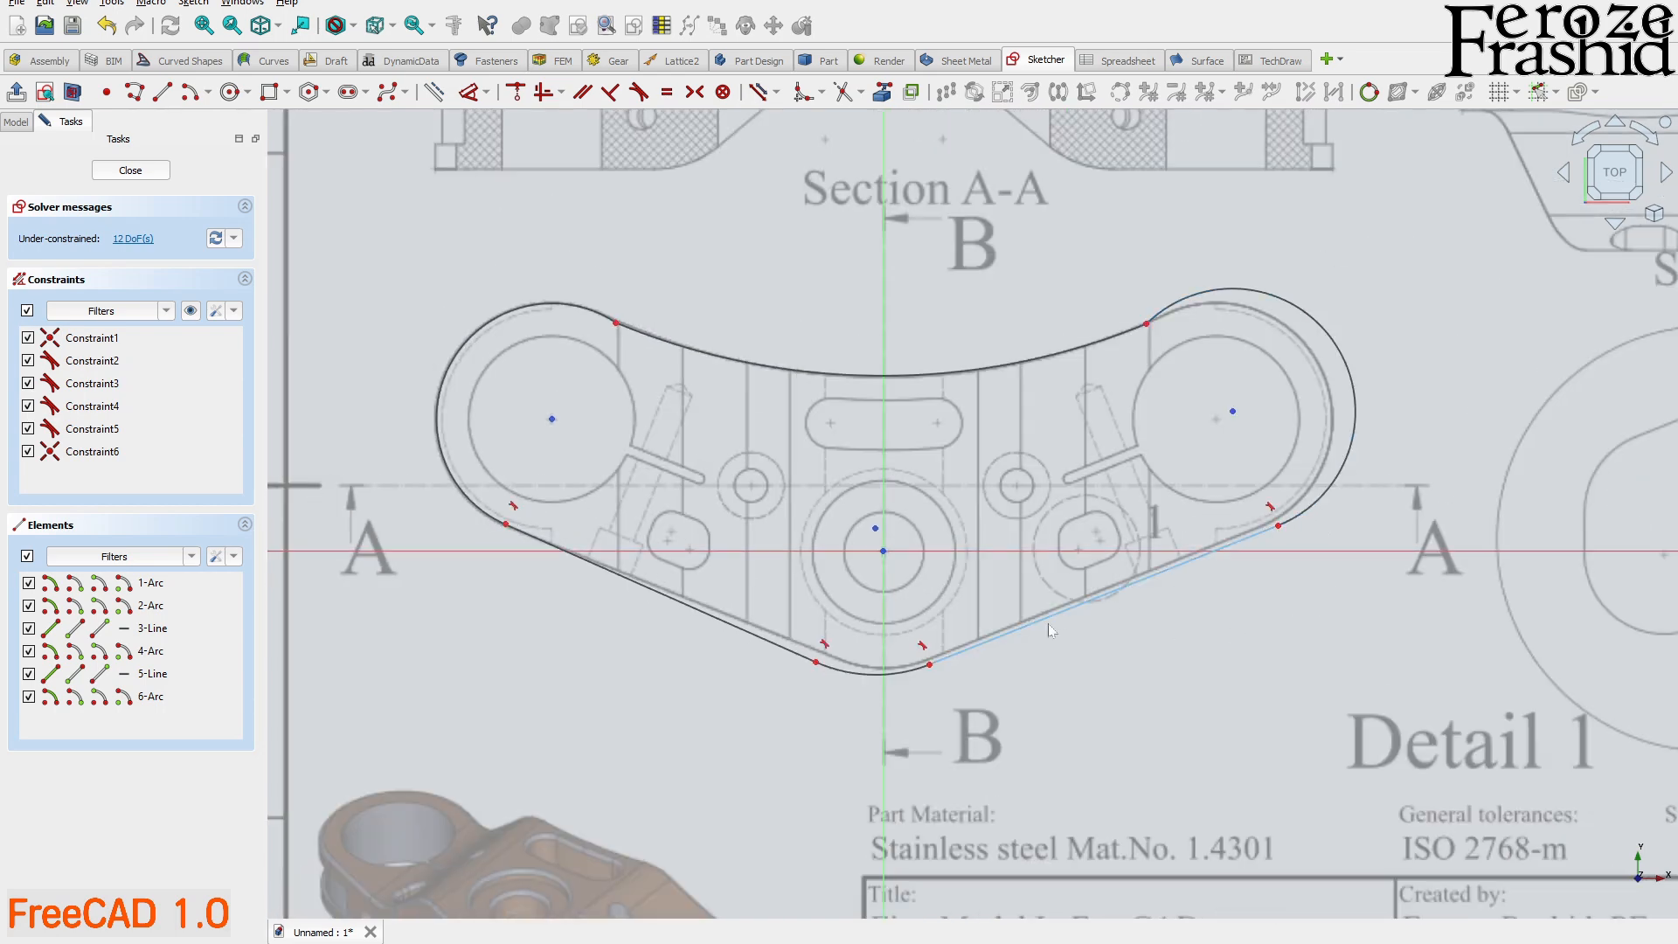
{"action": "key", "text": "t"}
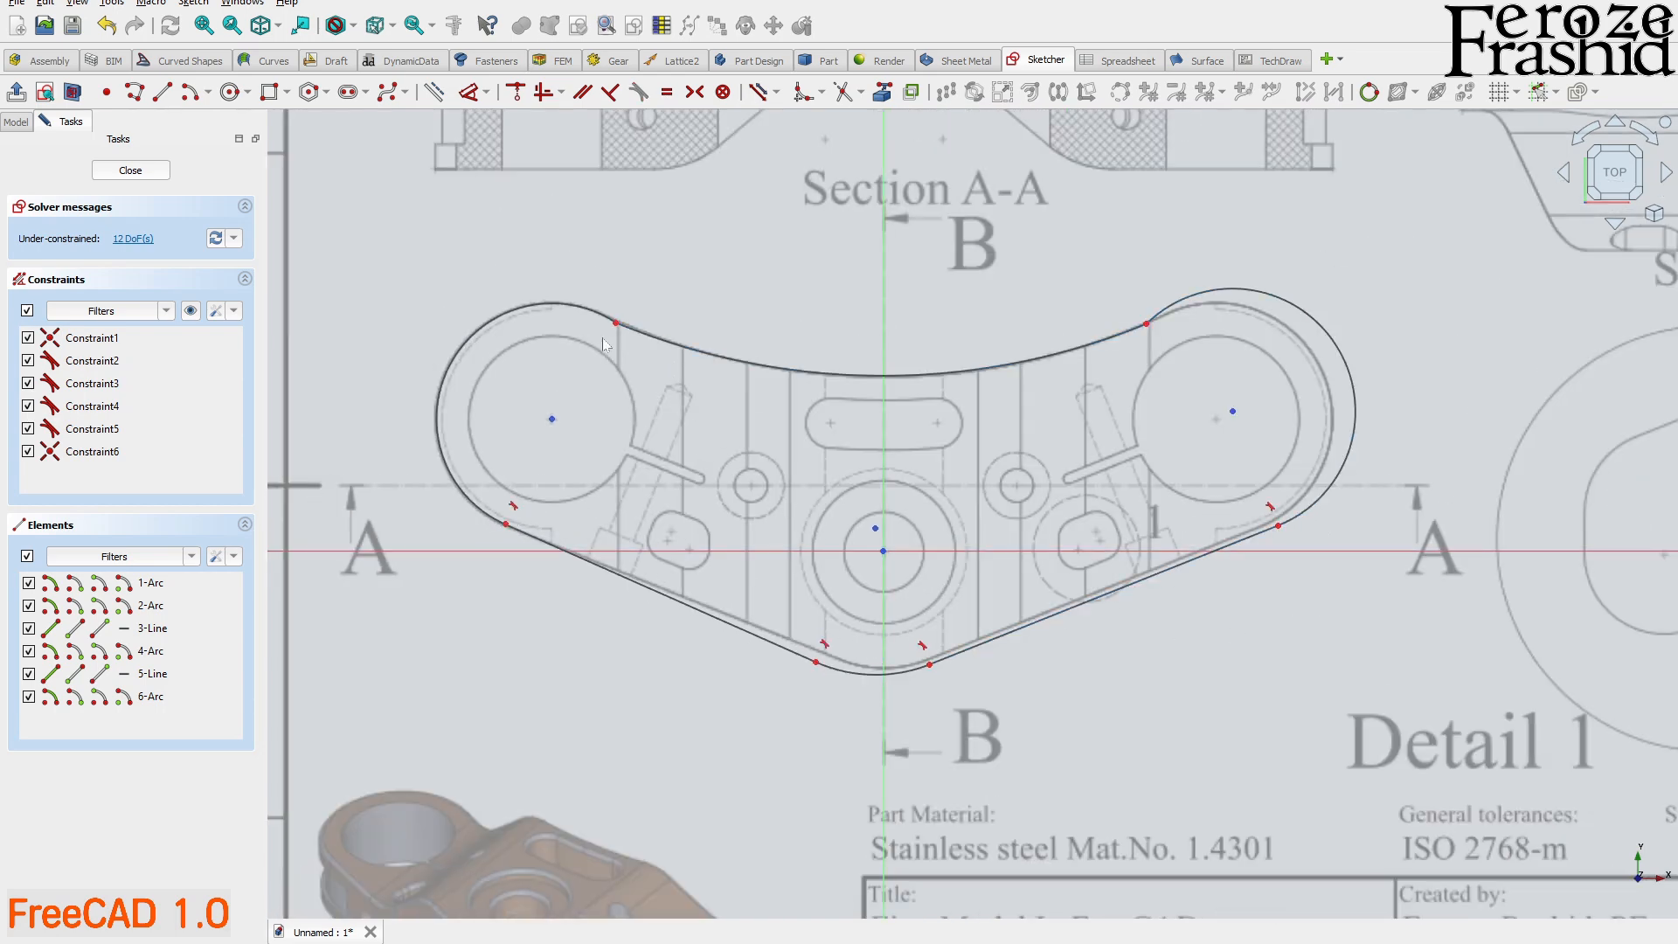
{"action": "left_click", "coordinate": [584, 310]}
{"action": "left_click", "coordinate": [613, 320]}
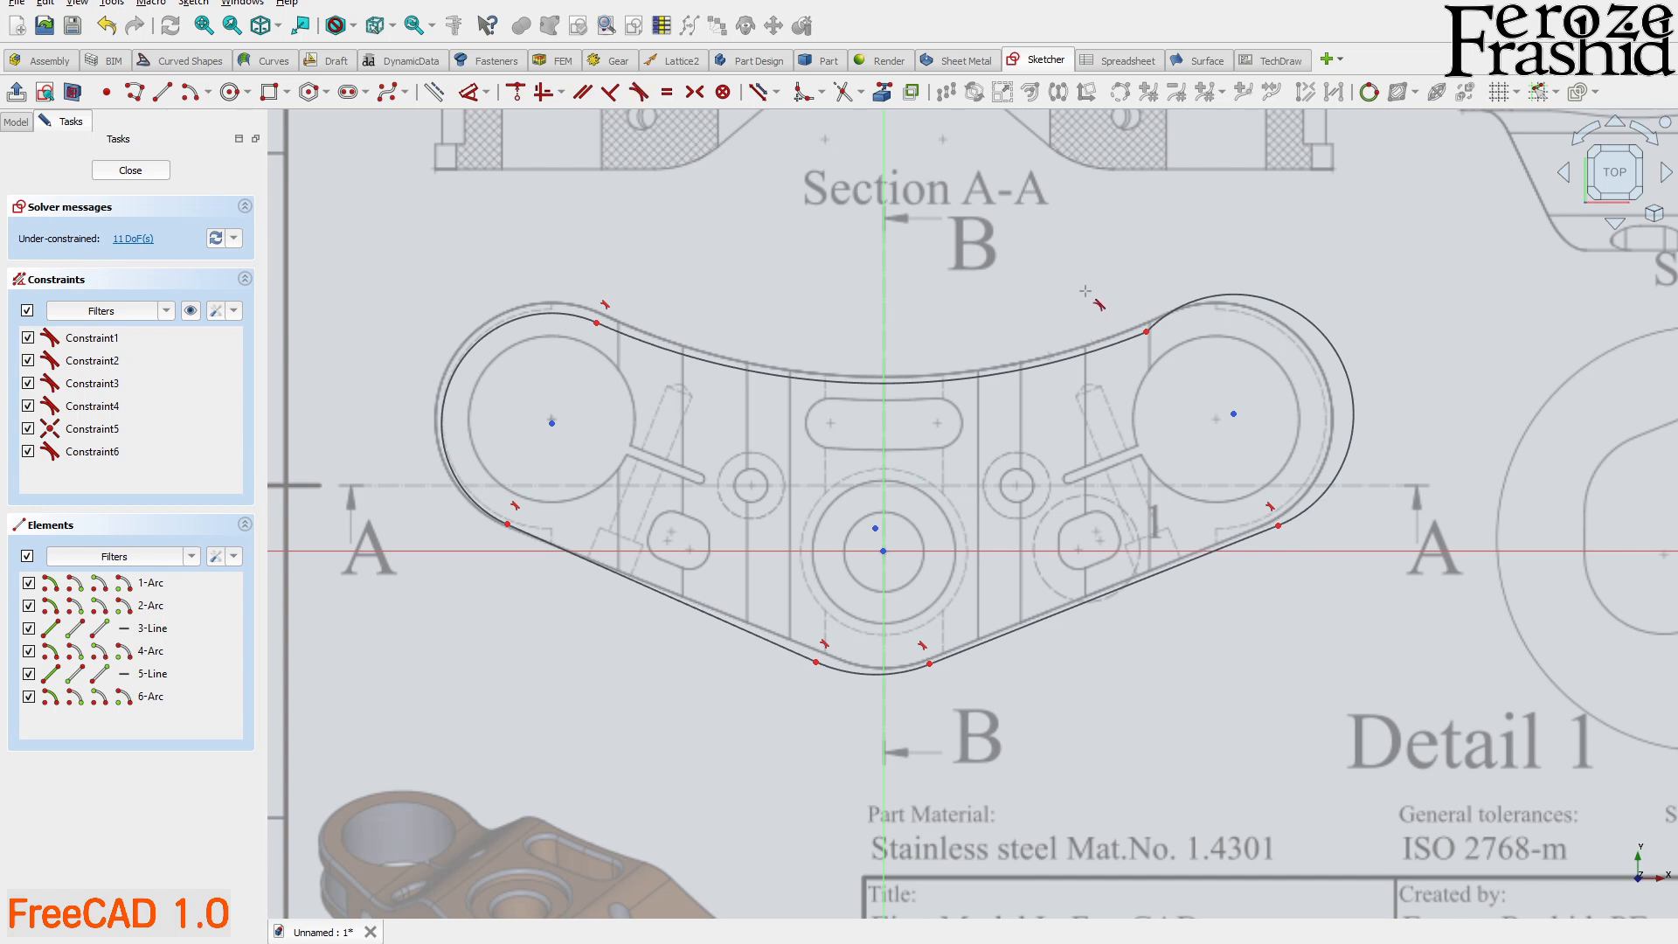
{"action": "left_click", "coordinate": [1123, 338]}
{"action": "left_click", "coordinate": [1179, 325]}
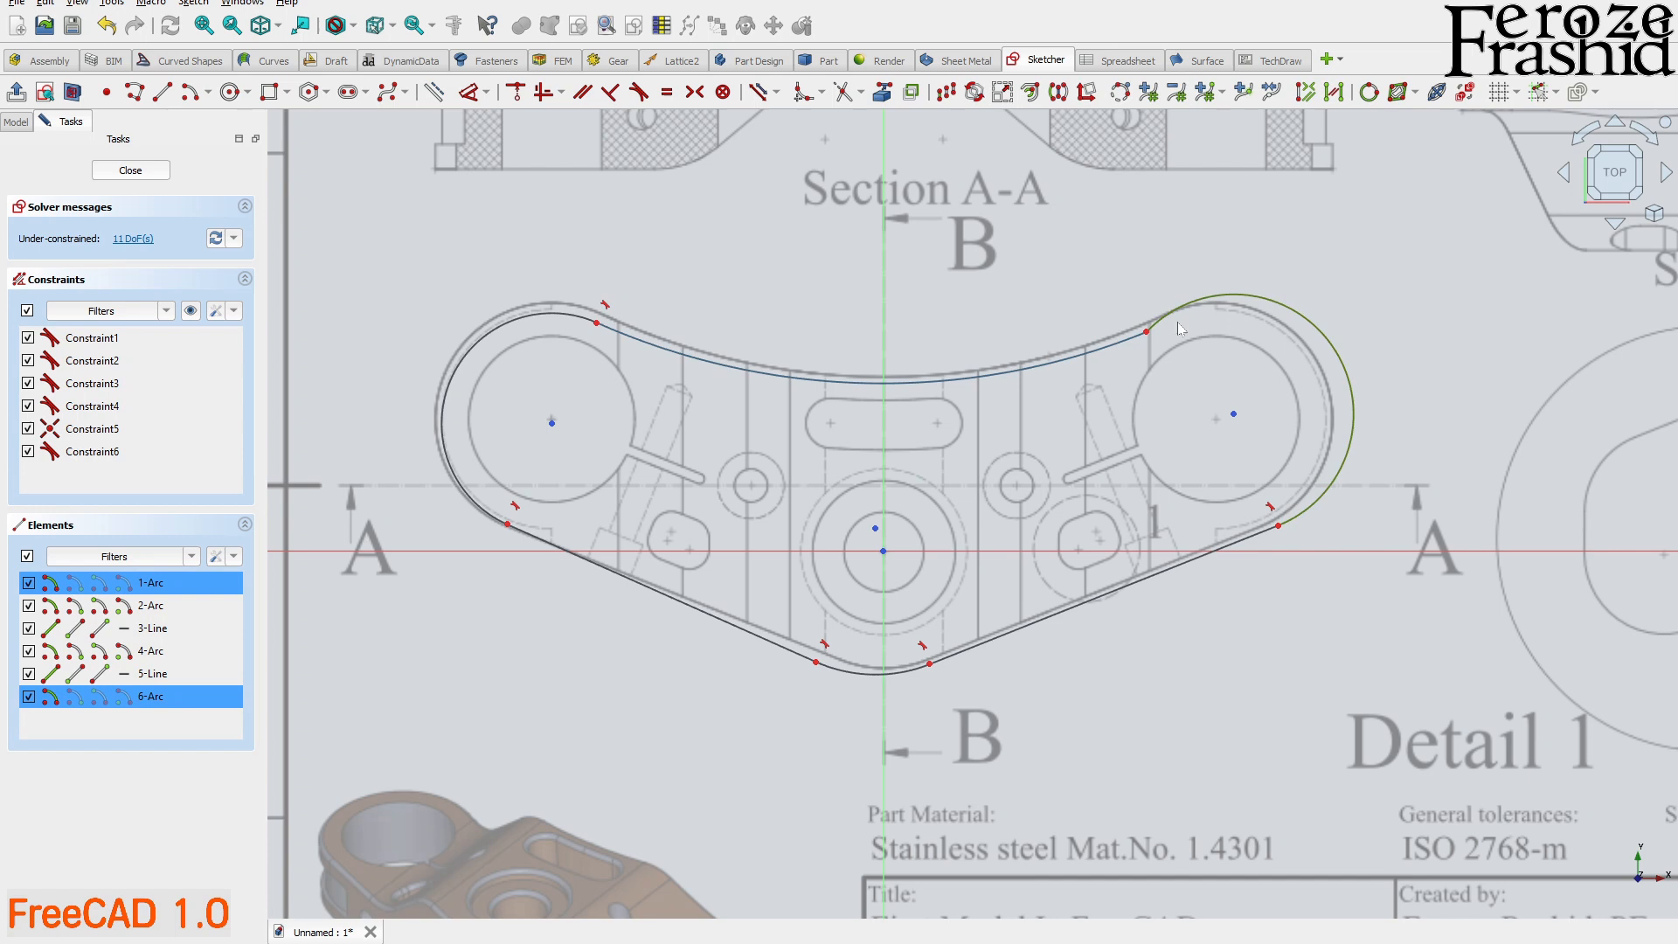
{"action": "key", "text": "t"}
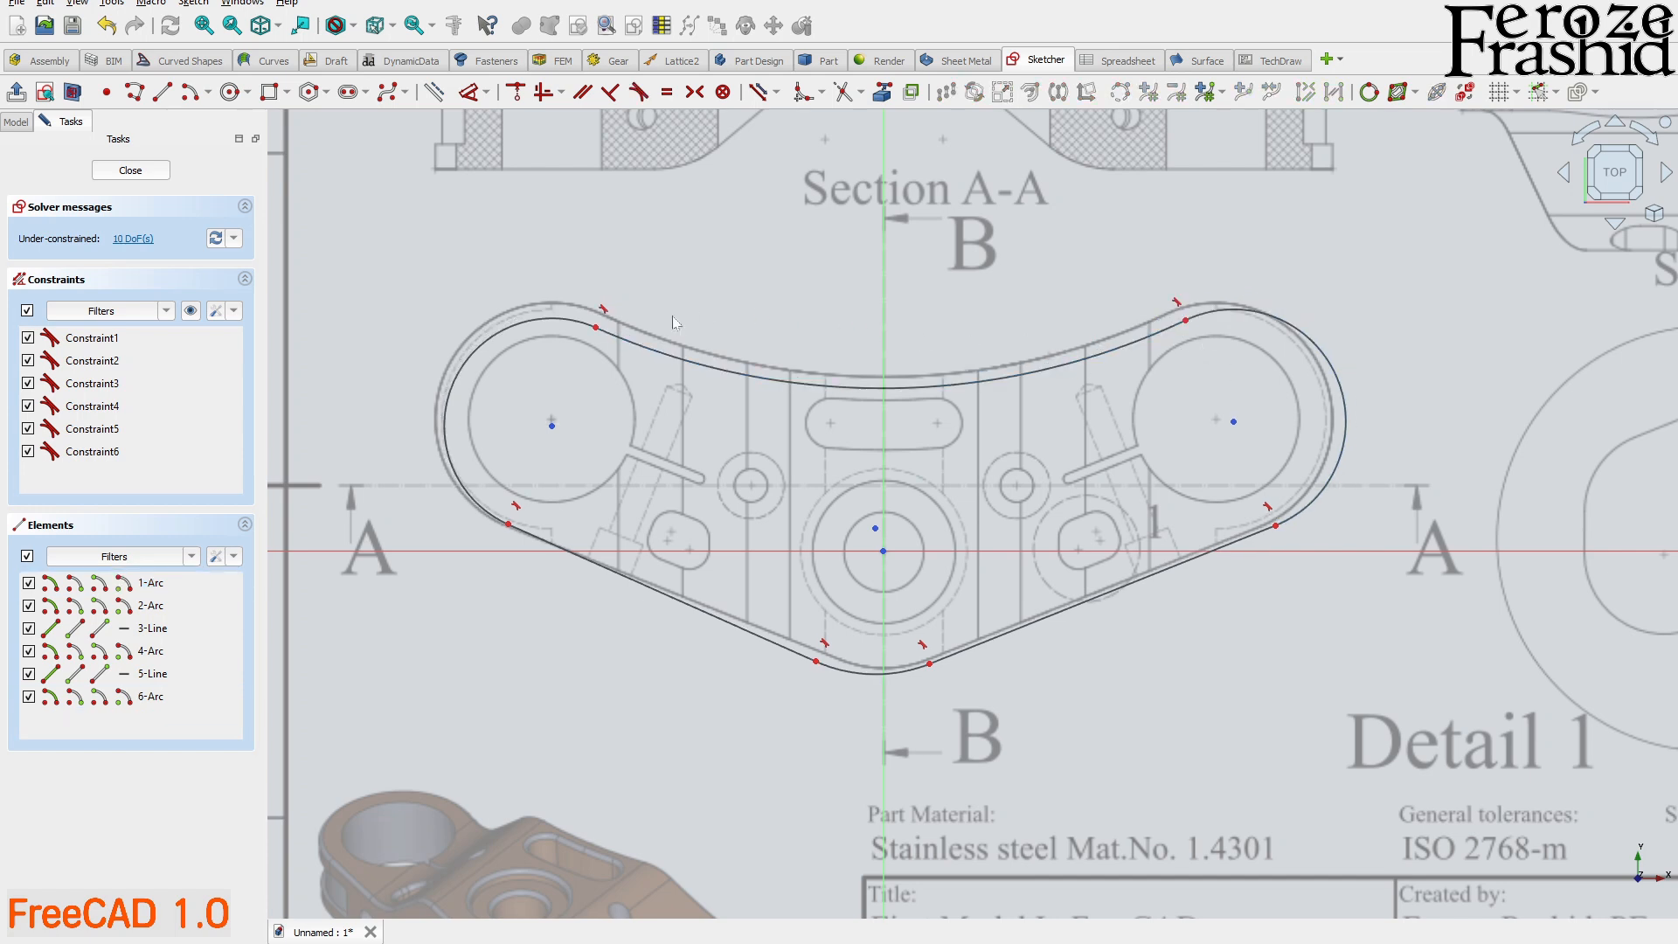
{"action": "left_click_drag", "start_coordinate": [597, 328], "coordinate": [597, 313]}
{"action": "mouse_move", "coordinate": [1231, 416]}
{"action": "left_mouse_down"}
{"action": "mouse_move", "coordinate": [1185, 421]}
{"action": "mouse_move", "coordinate": [1221, 426]}
{"action": "left_mouse_up"}
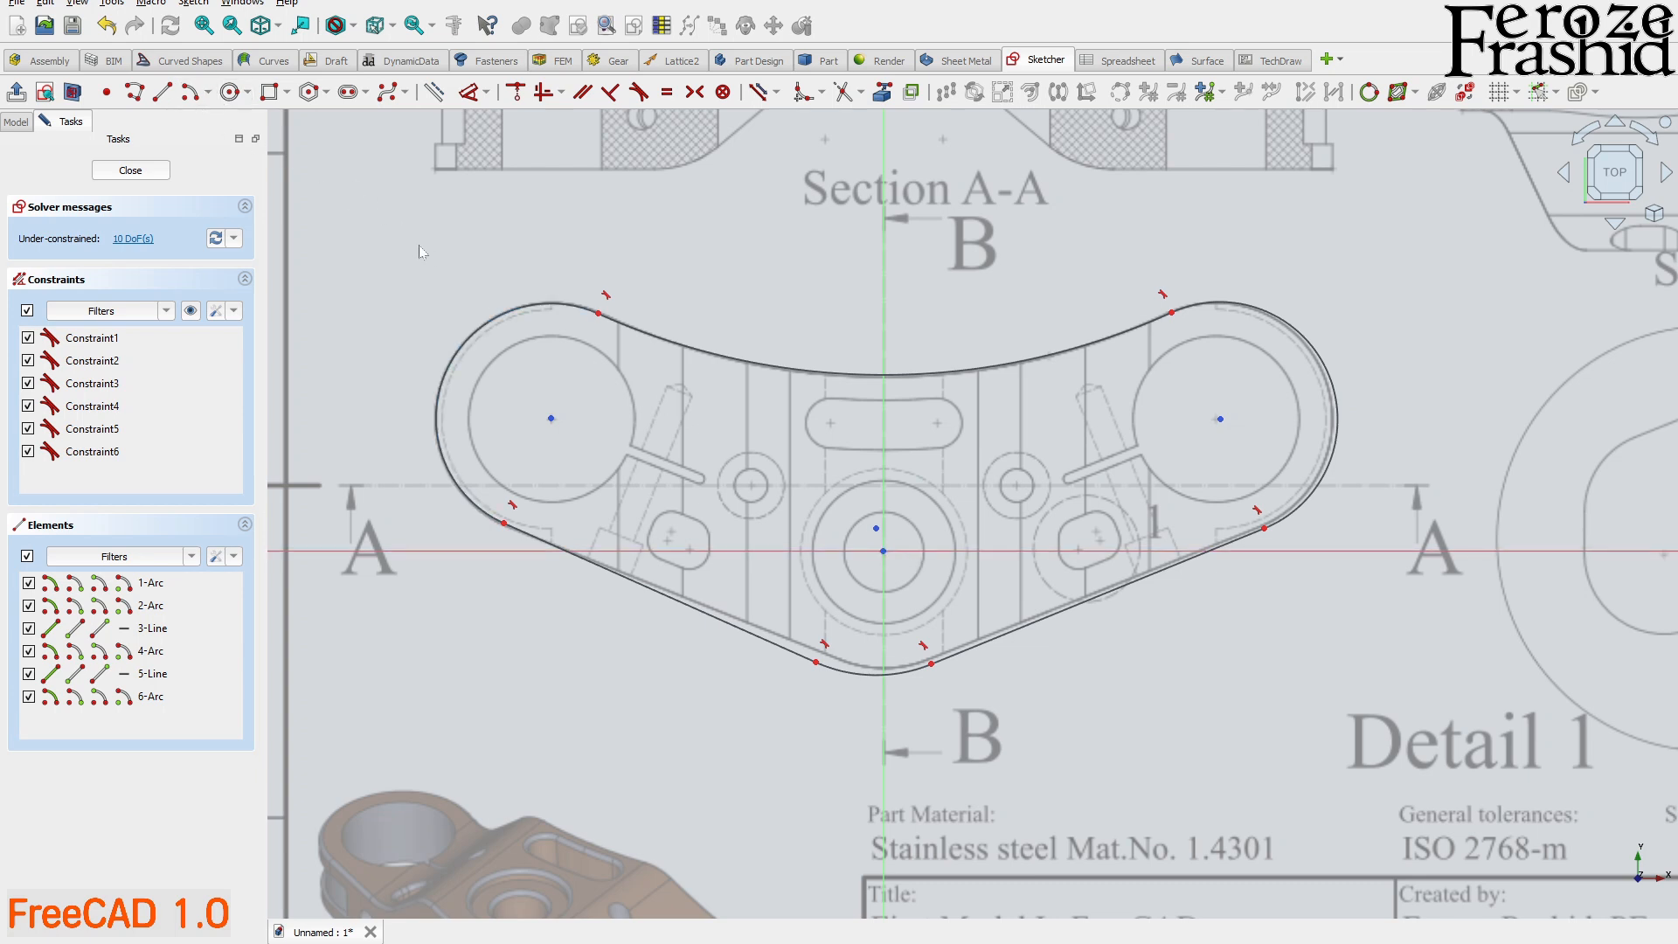
- Draw a 25 mm diameter circle centred on the sketch origin for the central hole
{"action": "key", "text": "g"}
{"action": "key", "text": "c"}
{"action": "left_click", "coordinate": [882, 551]}
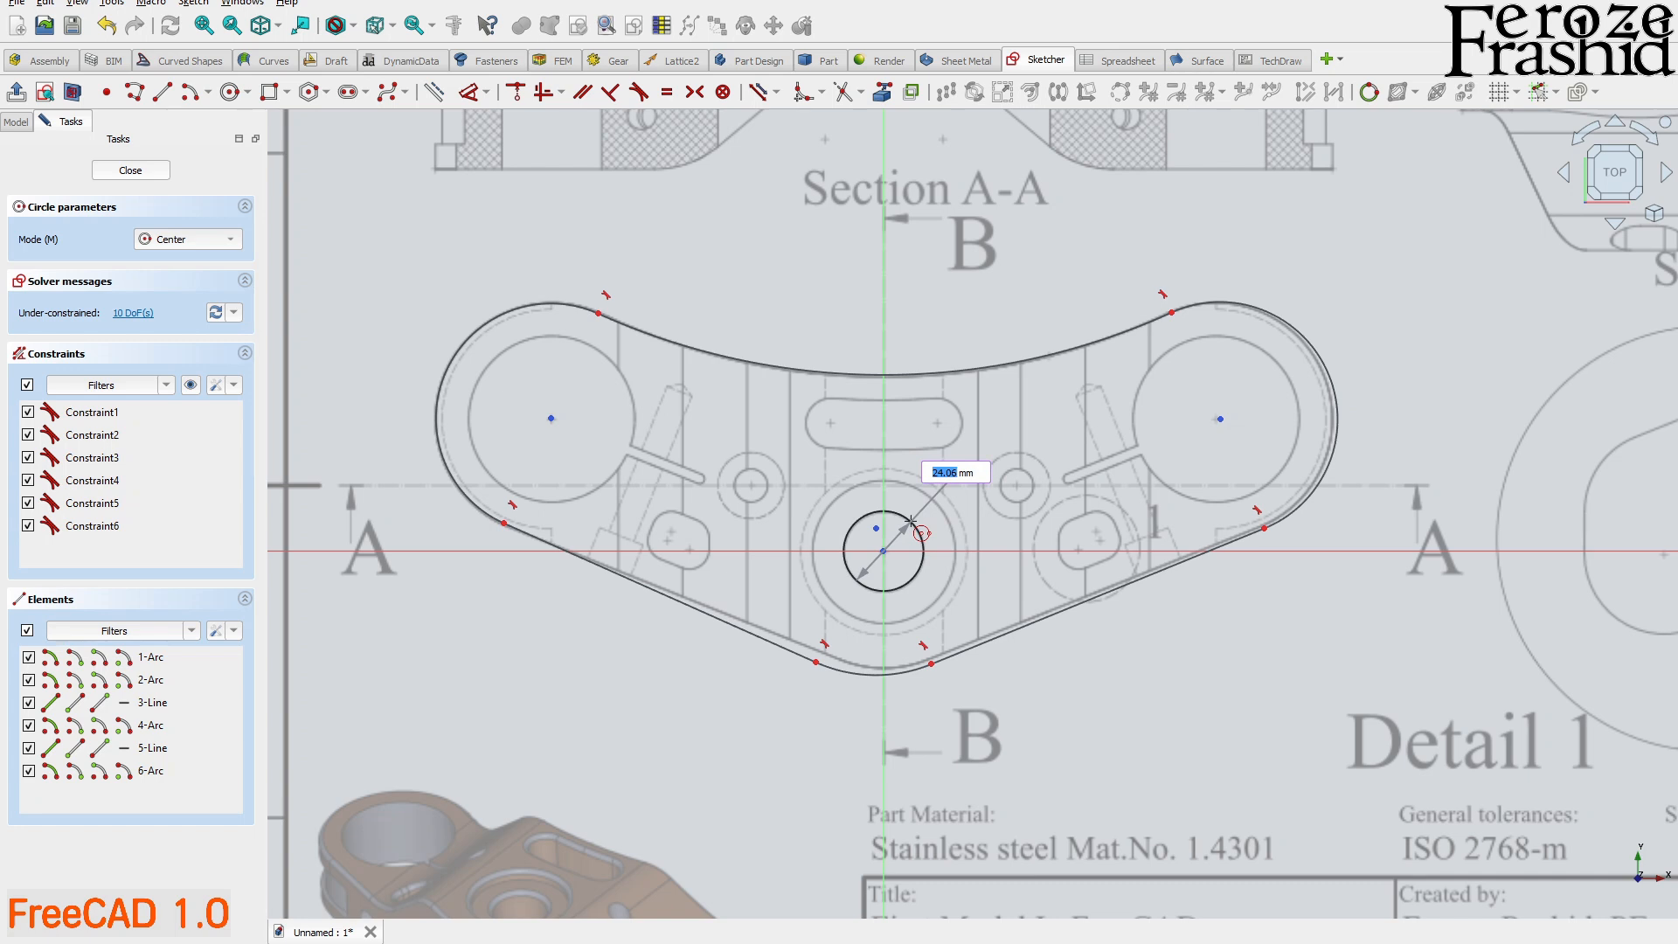
{"action": "type", "text": "25"}
{"action": "key", "text": "Return"}
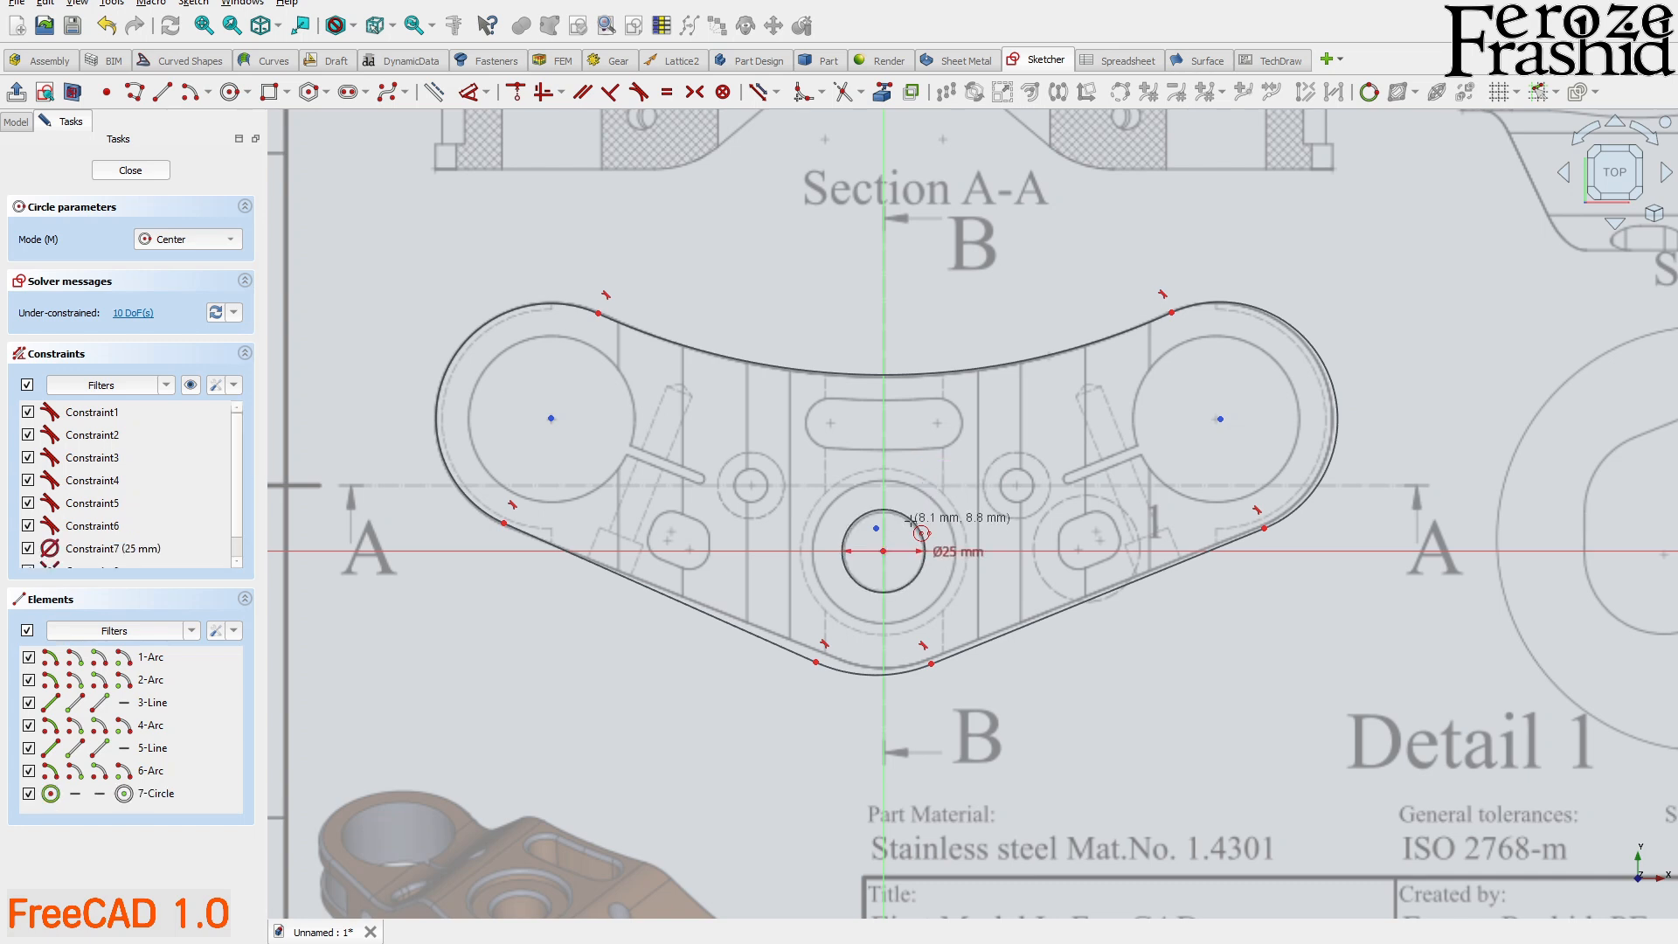
{"action": "key", "text": "Escape"}
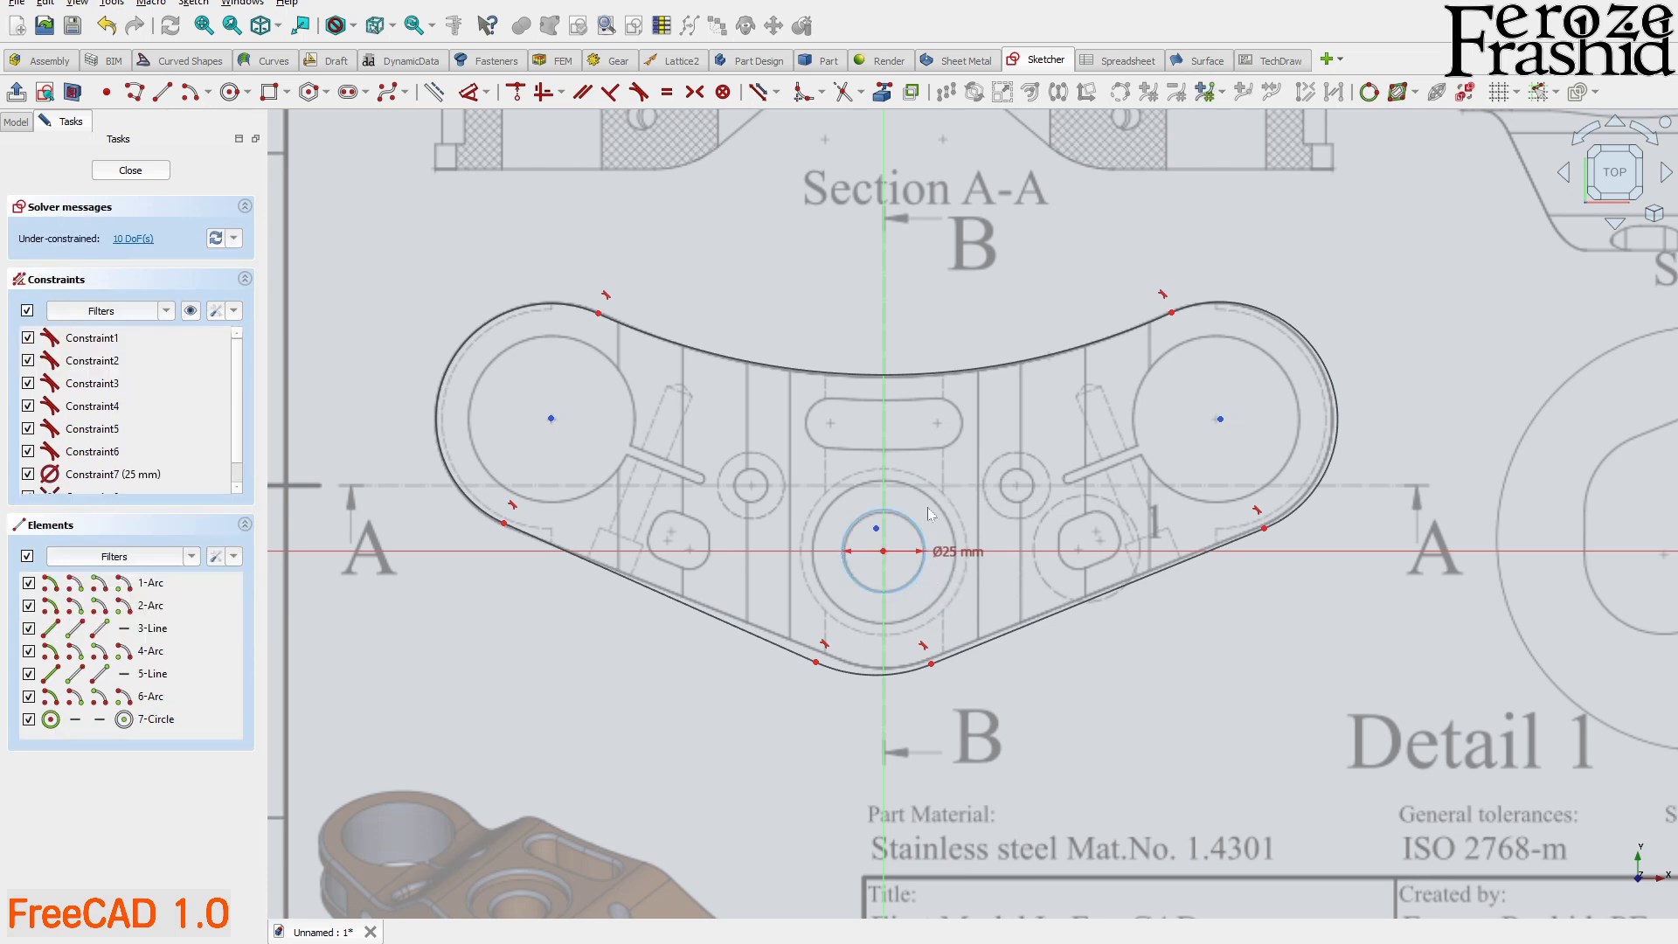
{"action": "left_click", "coordinate": [885, 511]}
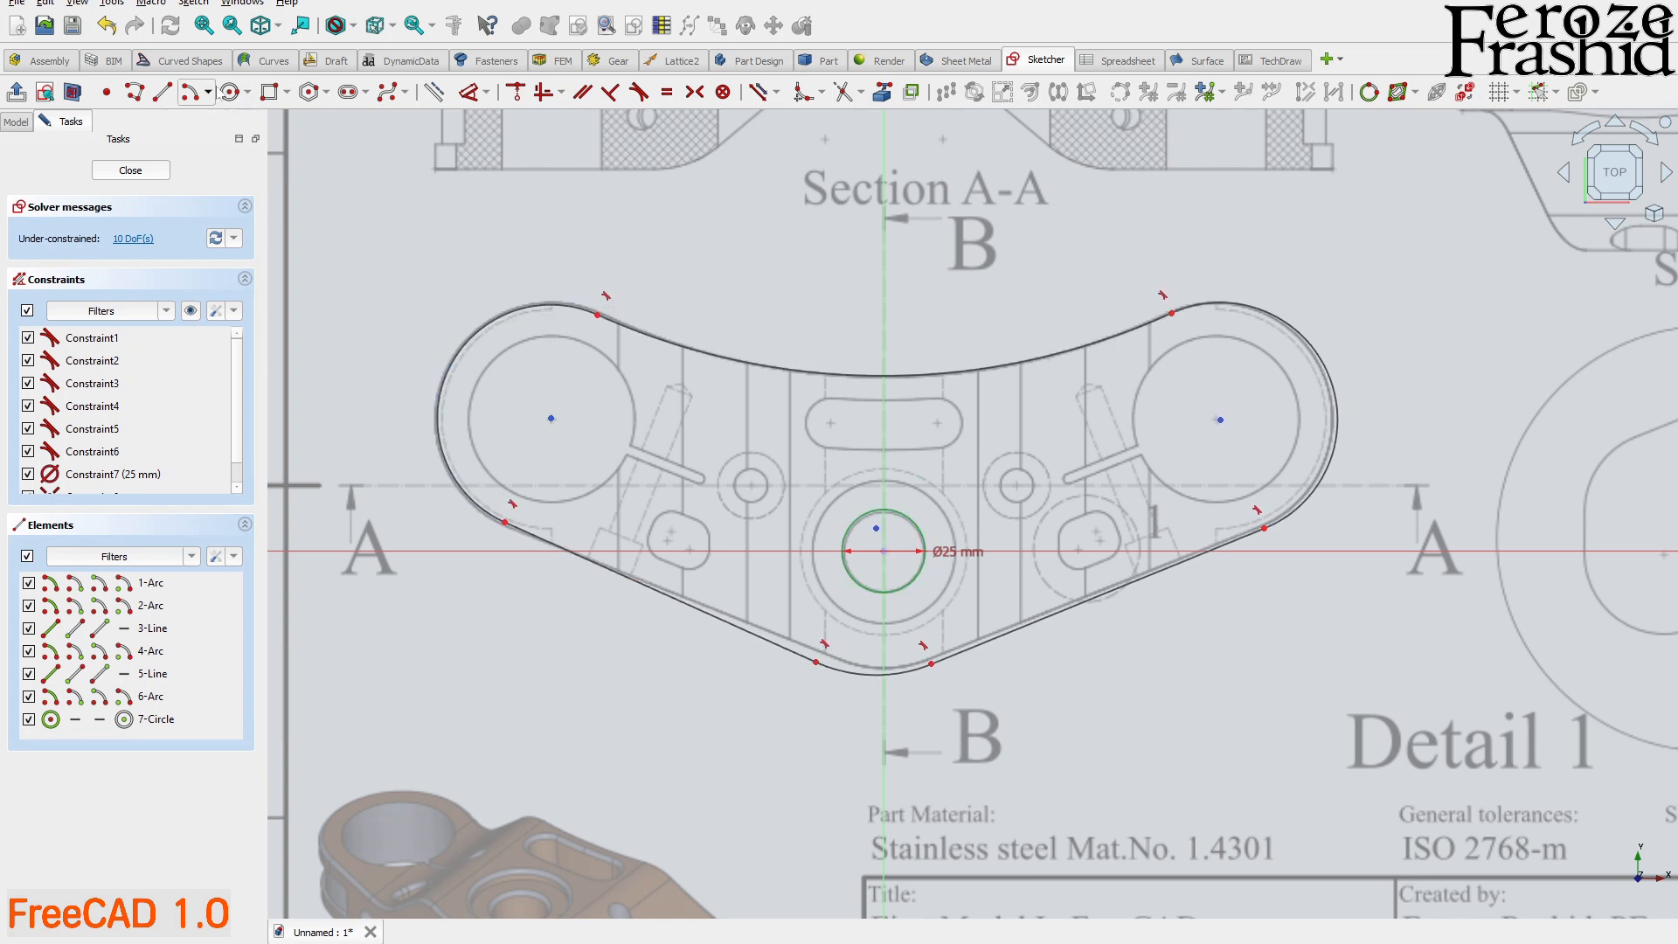
- Draw circles over the two small holes flanking the central hole, the left one about 10.4 mm and the right one 10 mm in diameter
{"action": "left_click", "coordinate": [229, 91]}
{"action": "left_click", "coordinate": [753, 486]}
{"action": "left_click", "coordinate": [768, 480]}
{"action": "left_click", "coordinate": [1018, 486]}
{"action": "type", "text": "10"}
{"action": "key", "text": "Return"}
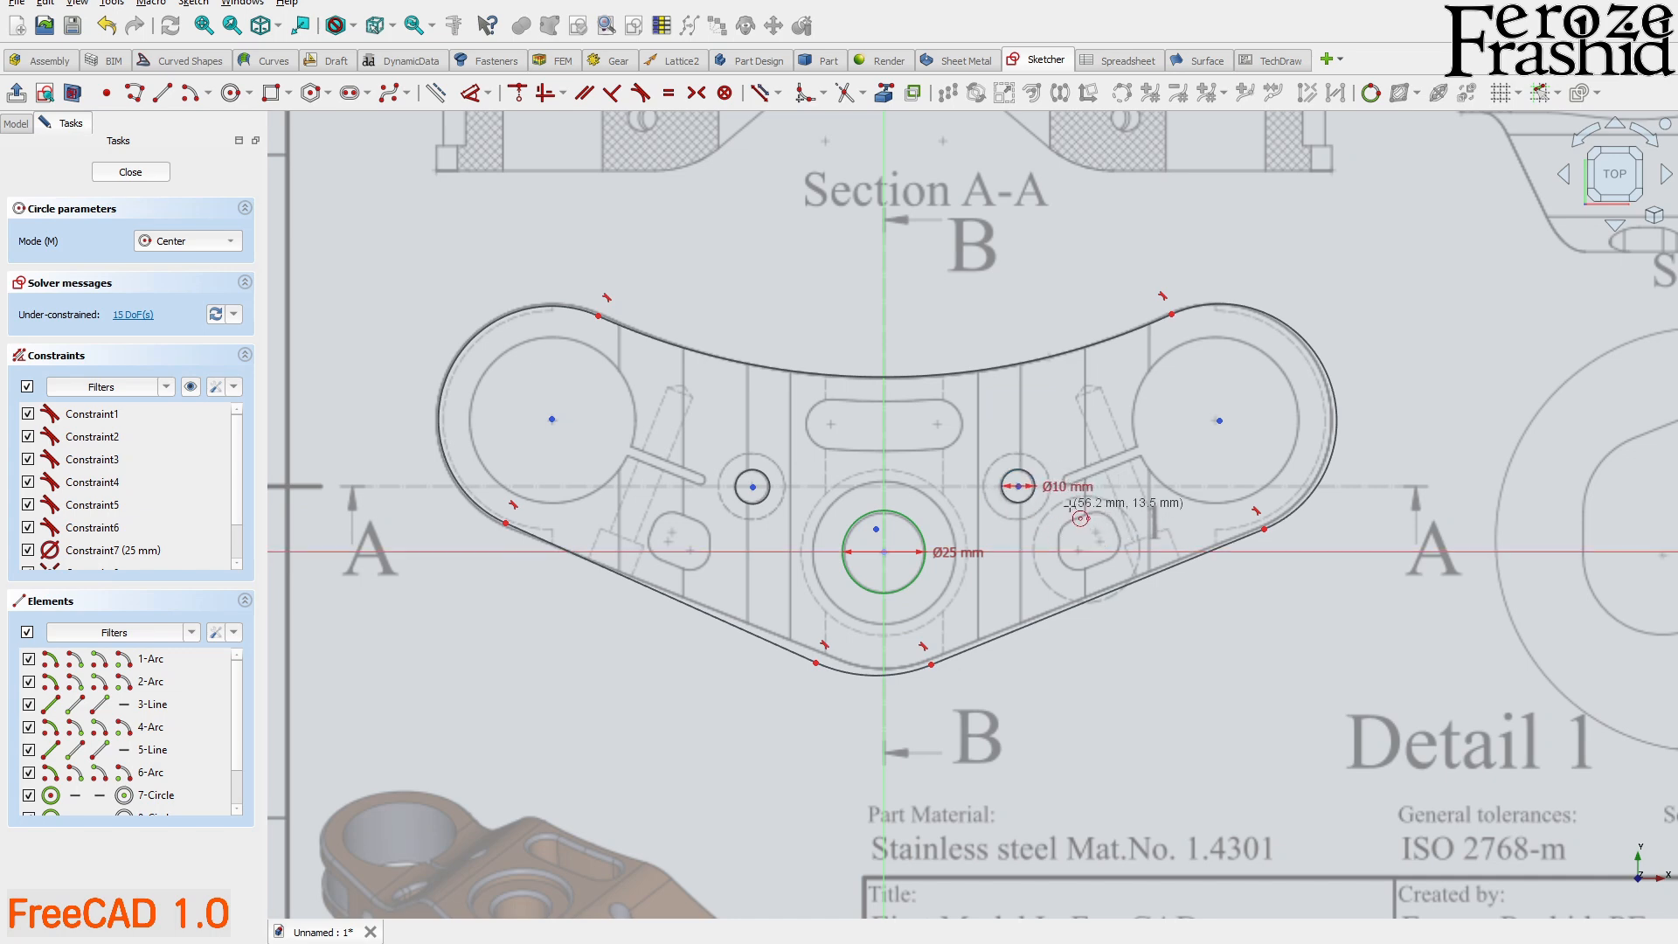
{"action": "key", "text": "Escape"}
{"action": "scroll", "coordinate": [1062, 507], "scroll_direction": "up", "scroll_amount": 2}
{"action": "scroll", "coordinate": [648, 485], "scroll_direction": "up", "scroll_amount": 3}
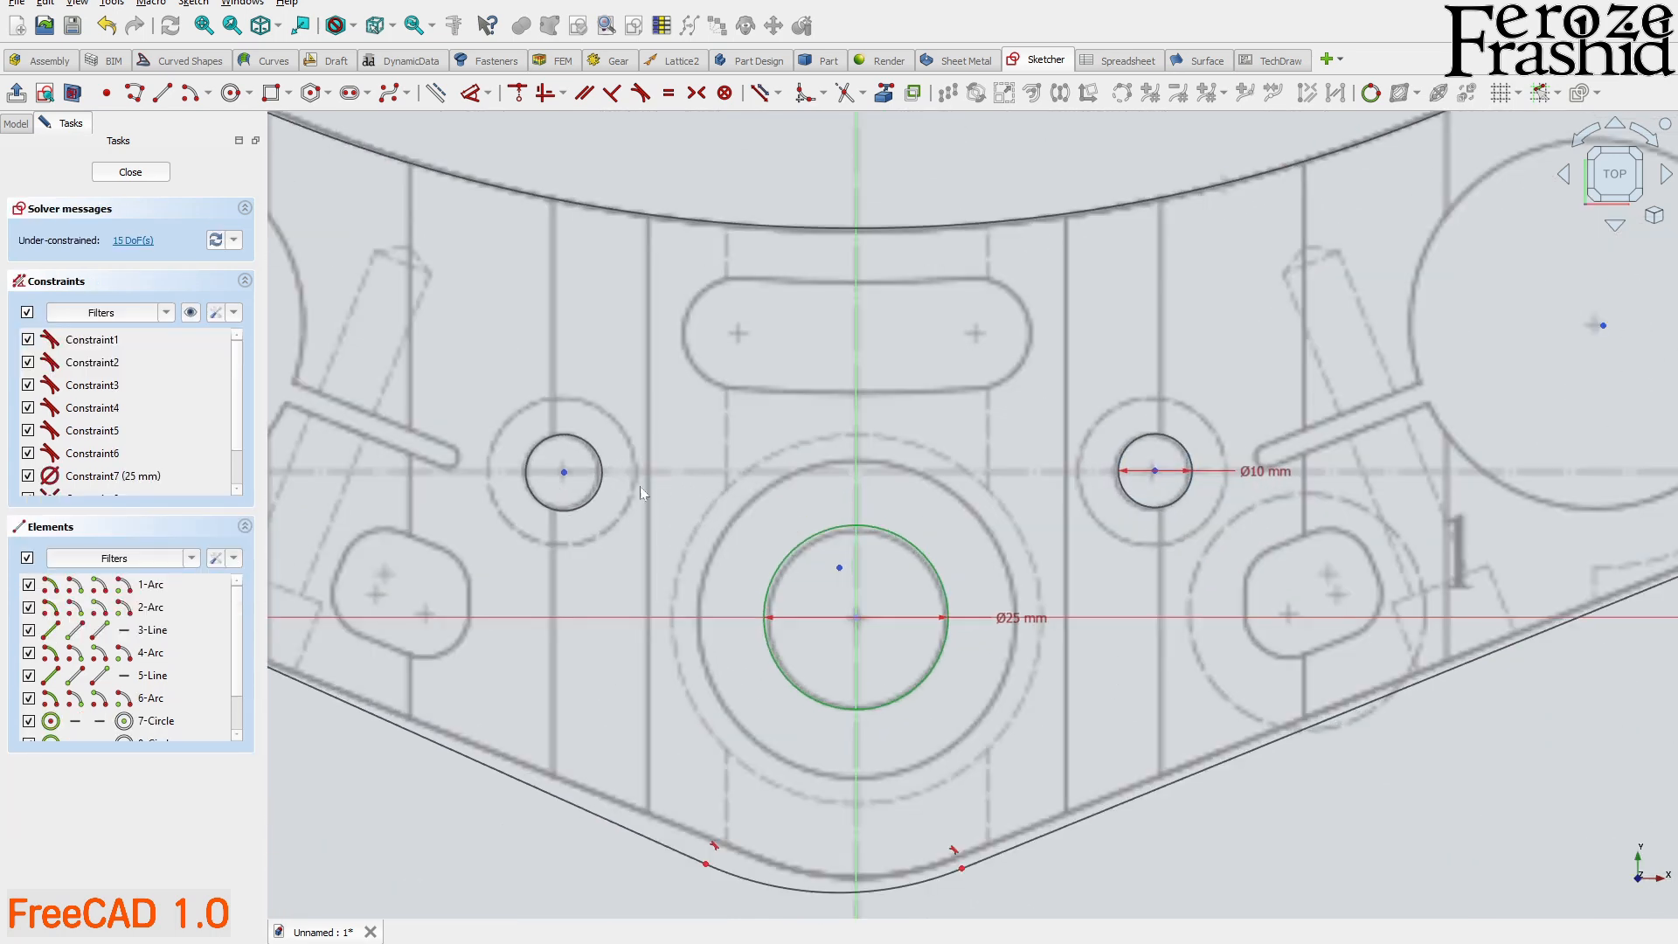
{"action": "left_click", "coordinate": [604, 488]}
{"action": "left_click", "coordinate": [1108, 504]}
{"action": "left_click", "coordinate": [600, 499]}
{"action": "key", "text": "d"}
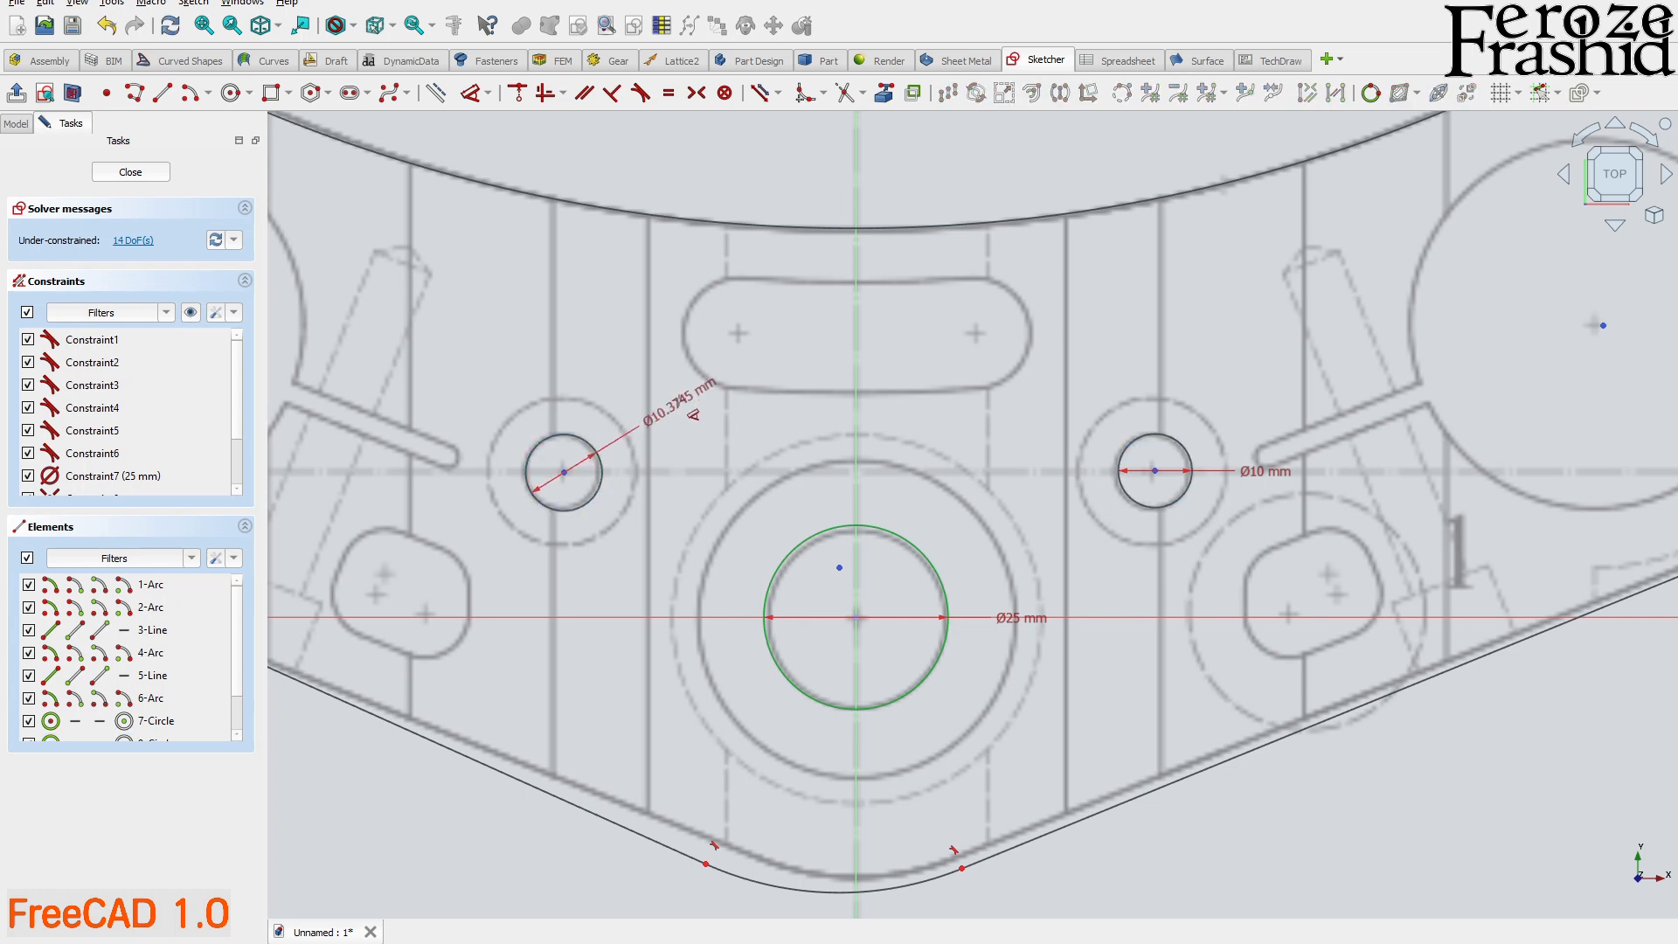
{"action": "key", "text": "Escape"}
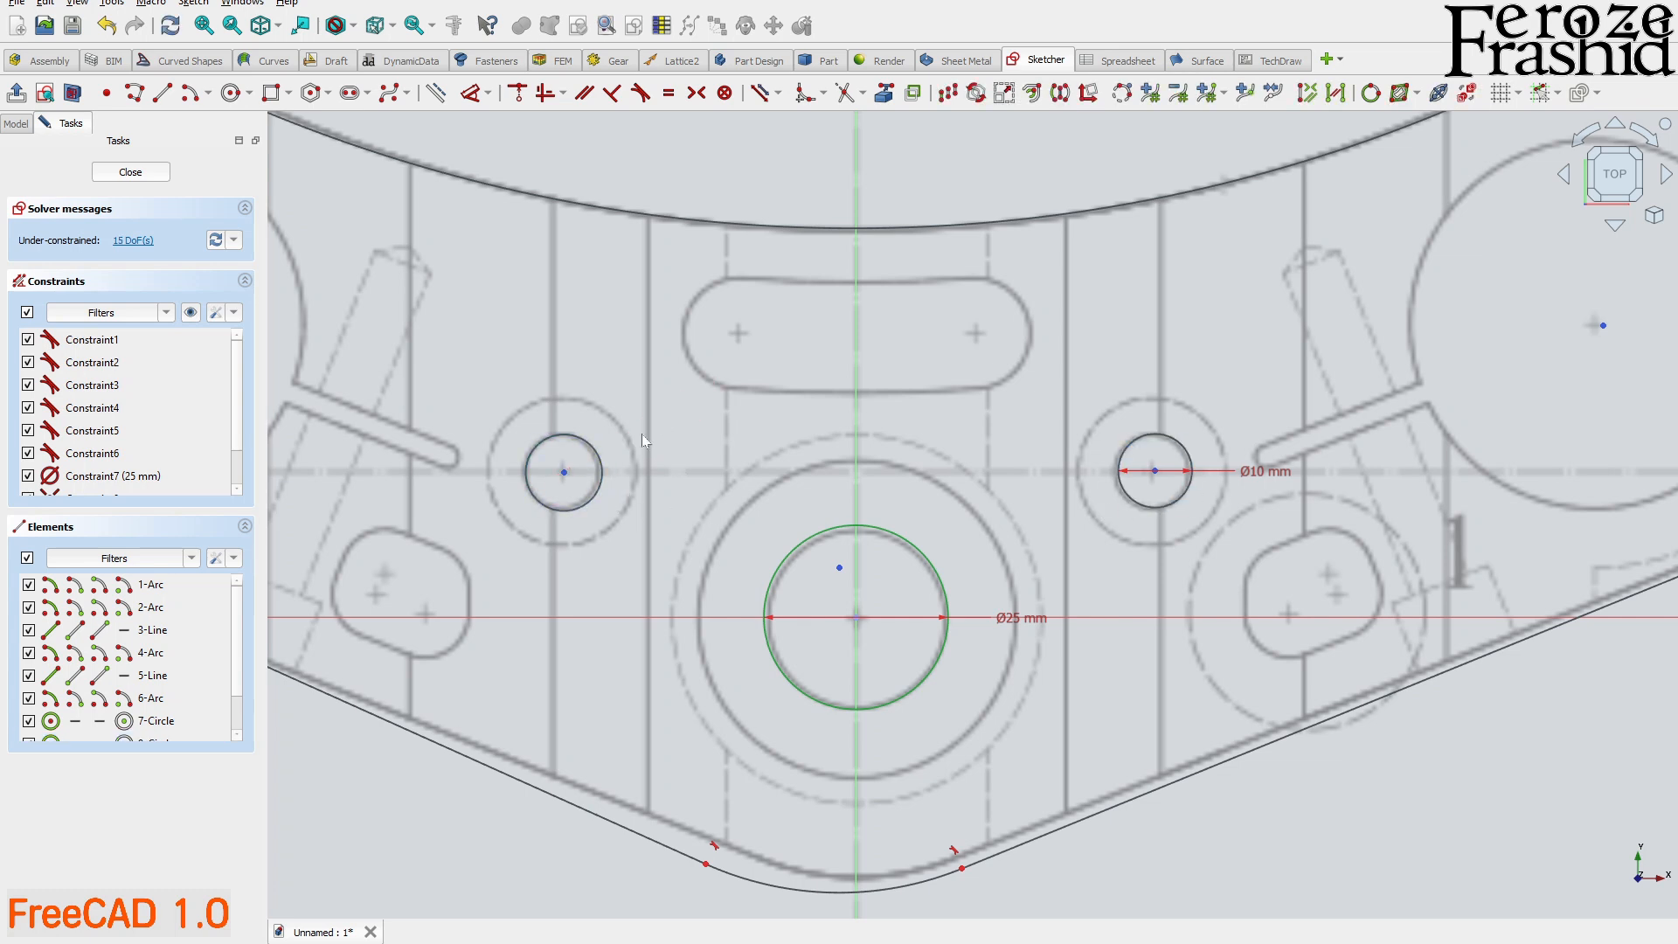
{"action": "left_click", "coordinate": [604, 454]}
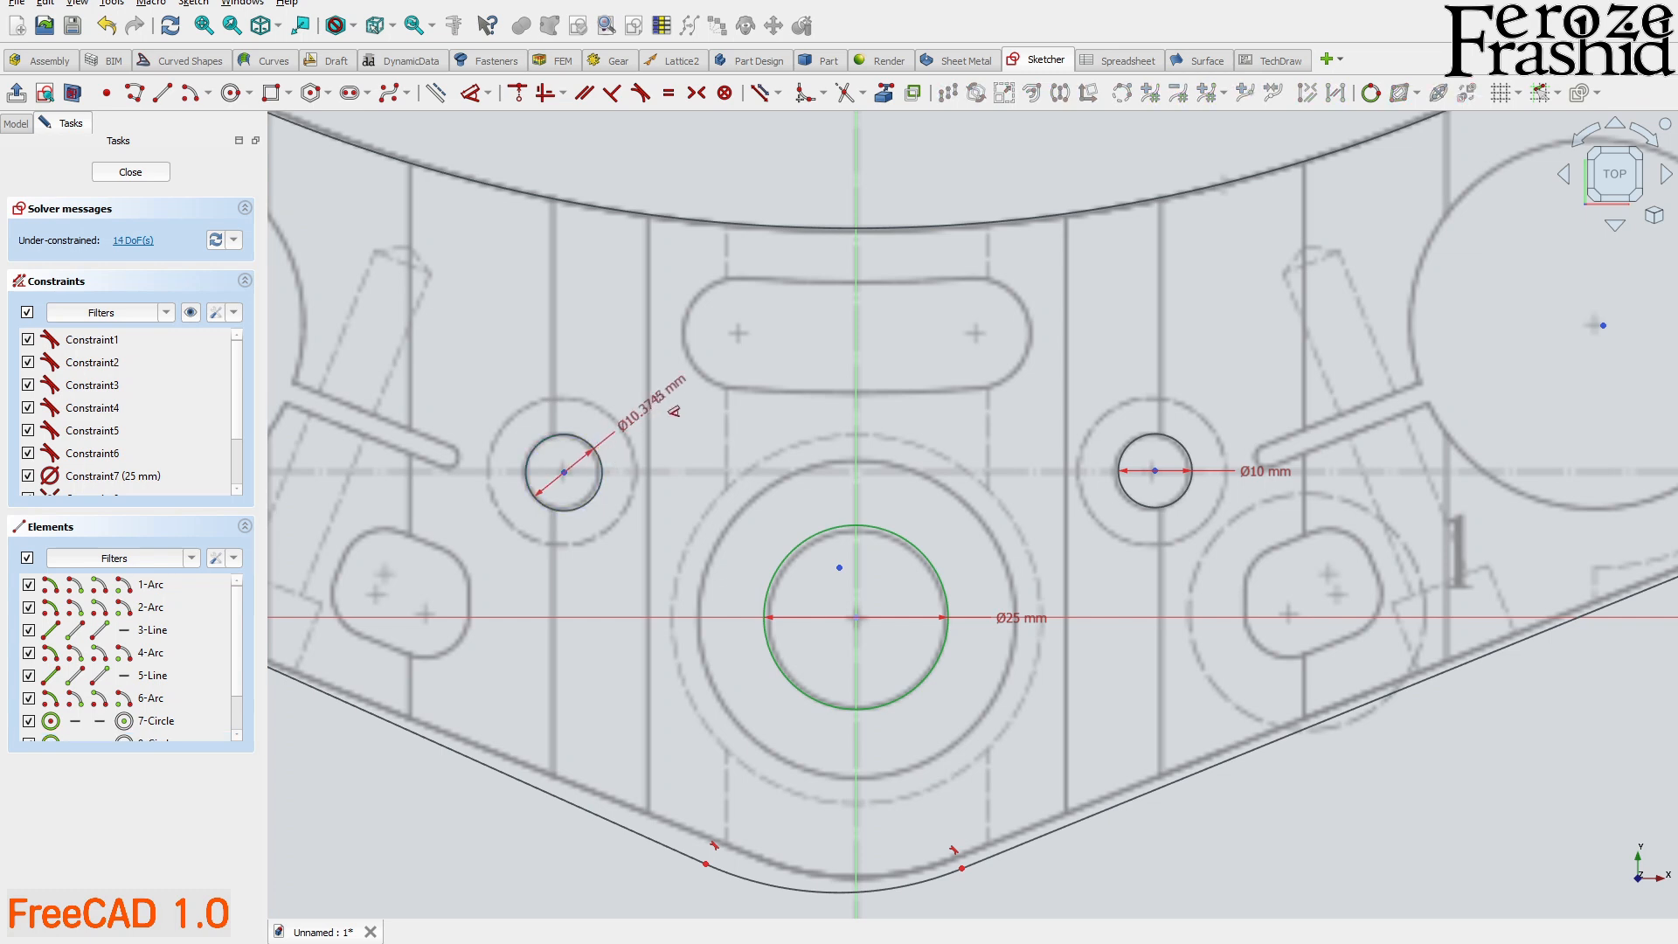
{"action": "key", "text": "Escape"}
{"action": "left_click", "coordinate": [488, 93]}
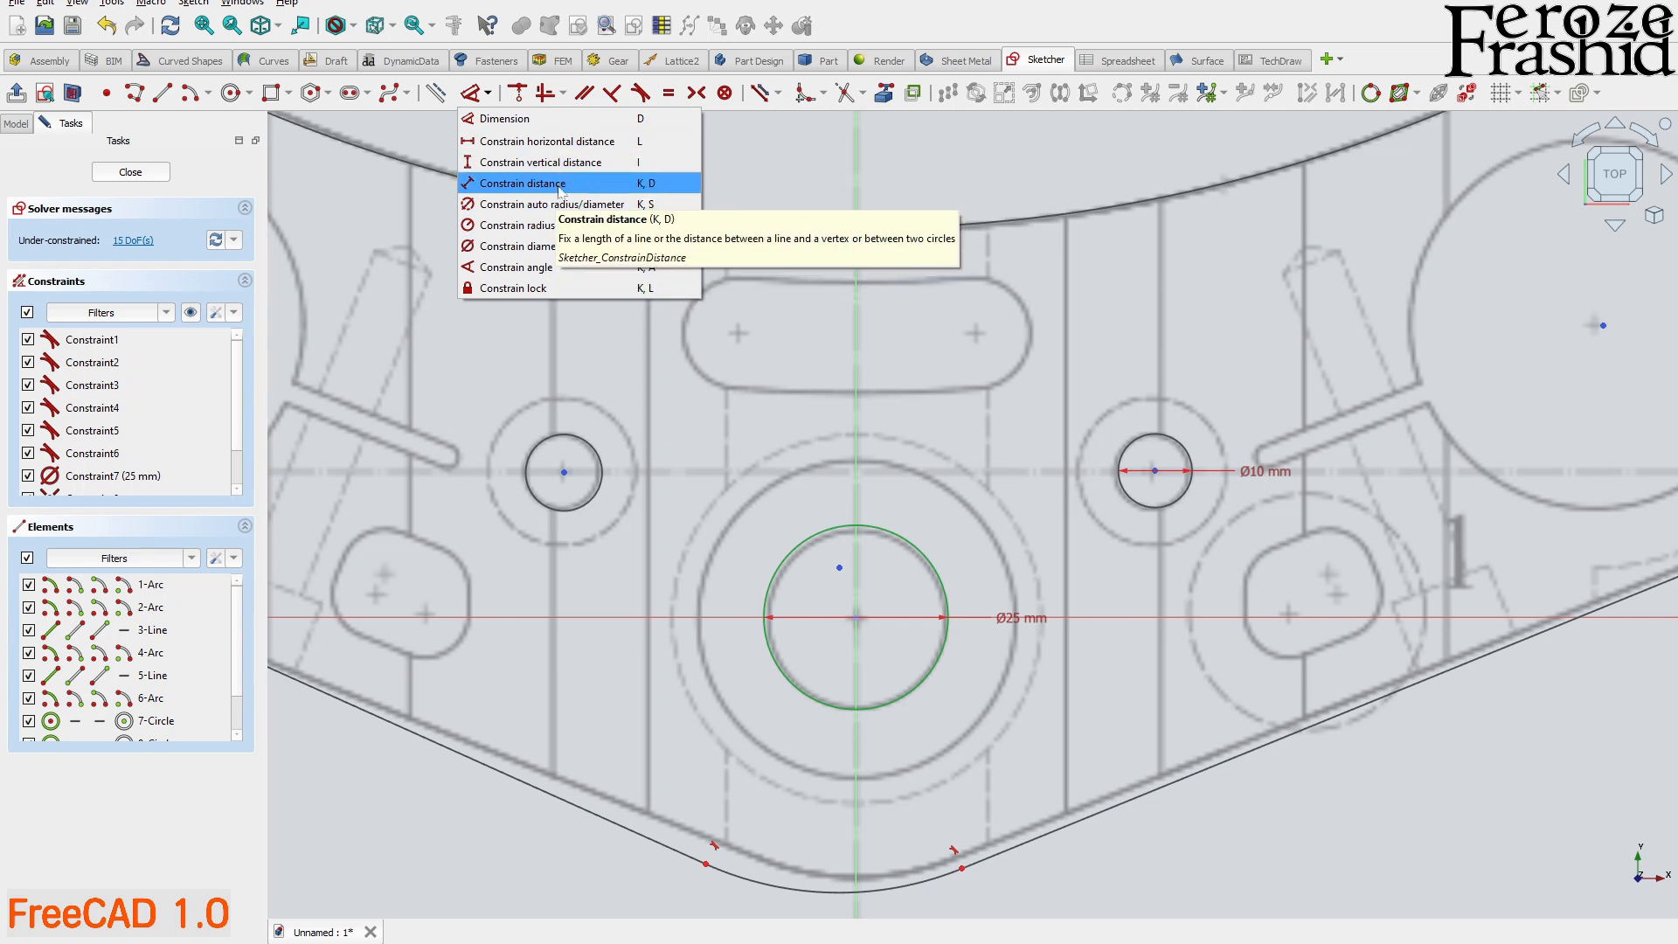
{"action": "left_click", "coordinate": [708, 323]}
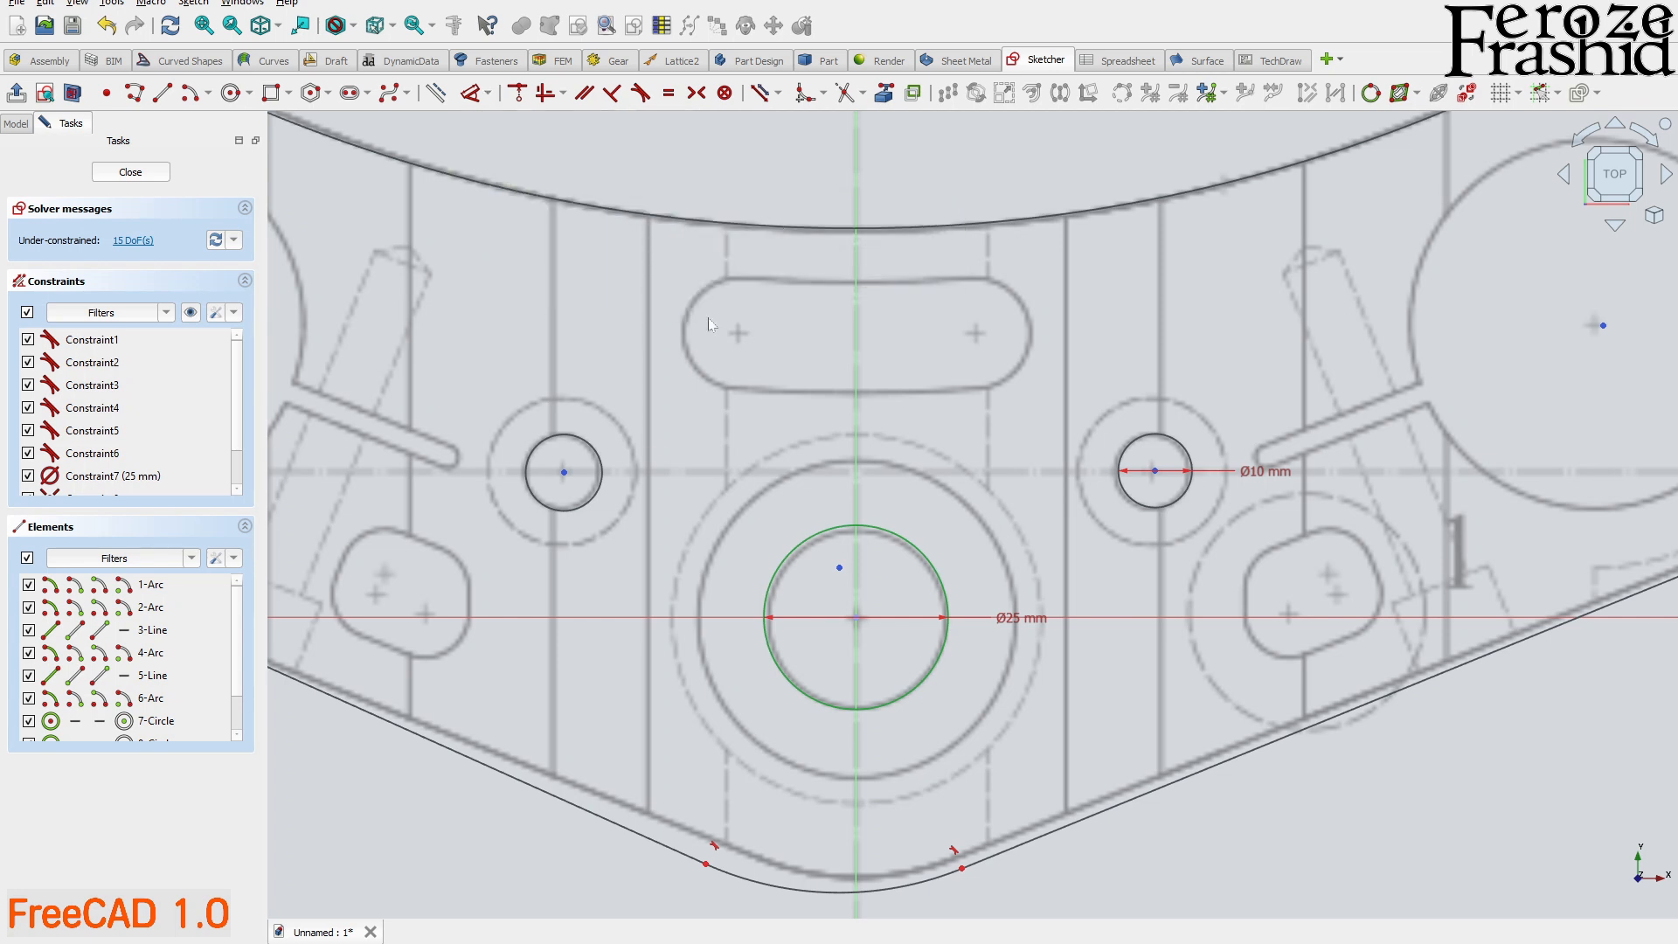
{"action": "left_click", "coordinate": [606, 474]}
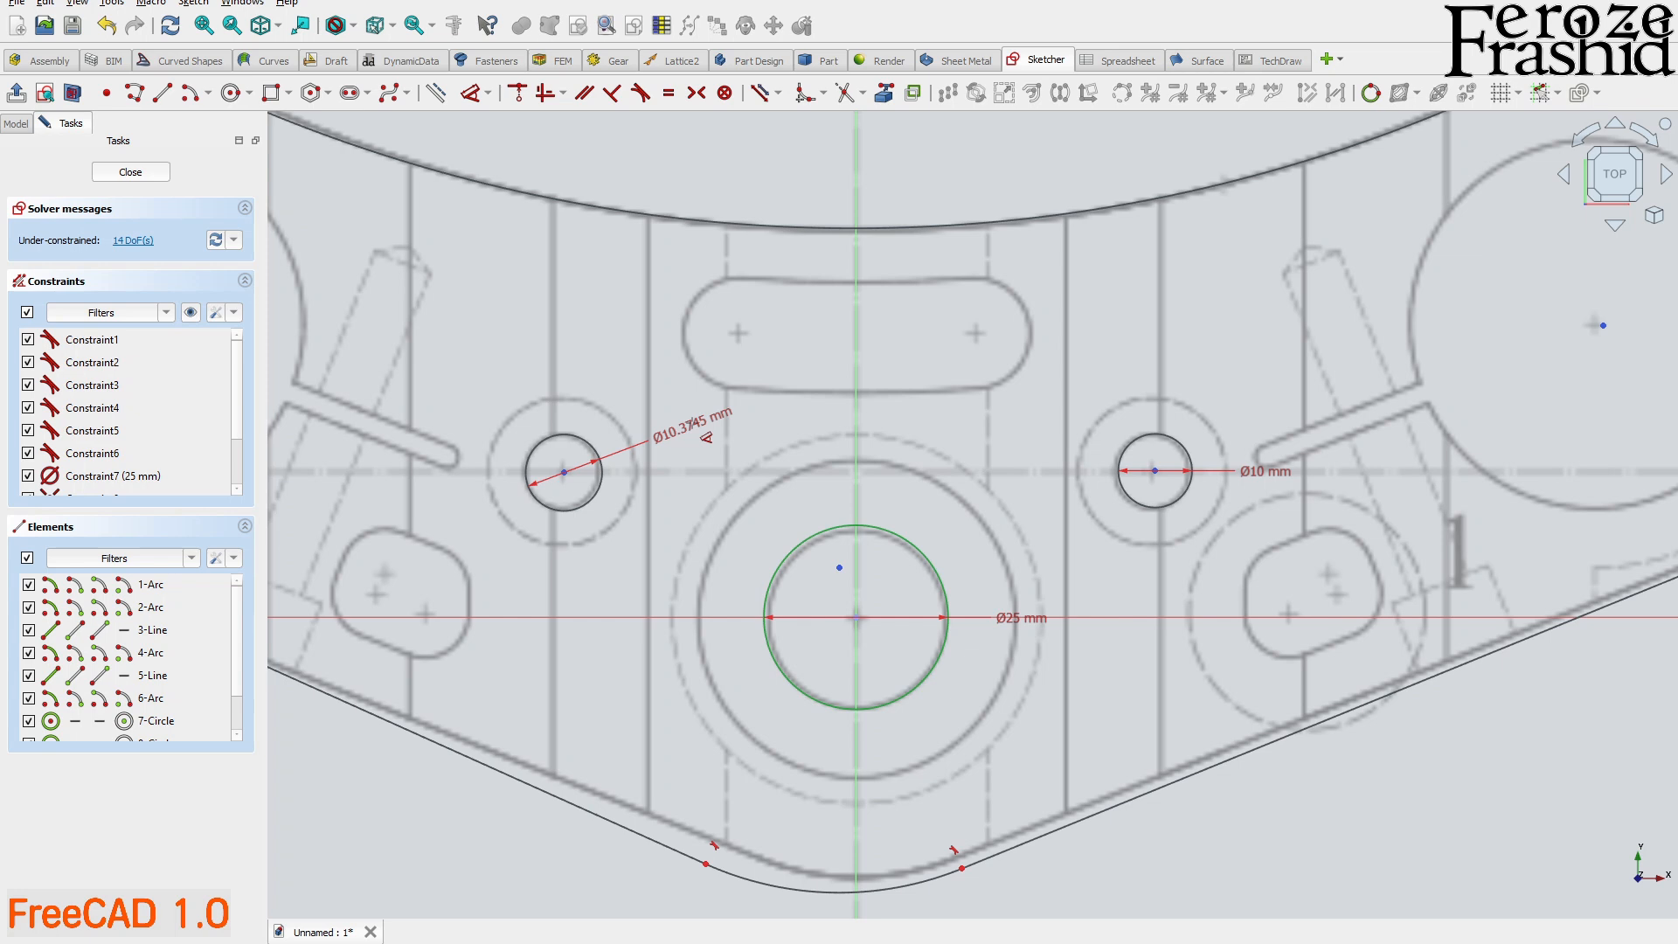
{"action": "key", "text": "Escape"}
- Constrain the two small flanking circles to equal size and fine-tune the left circle's centre over its hole in the drawing
{"action": "left_click", "coordinate": [596, 488]}
{"action": "left_click", "coordinate": [1138, 511]}
{"action": "key", "text": "e"}
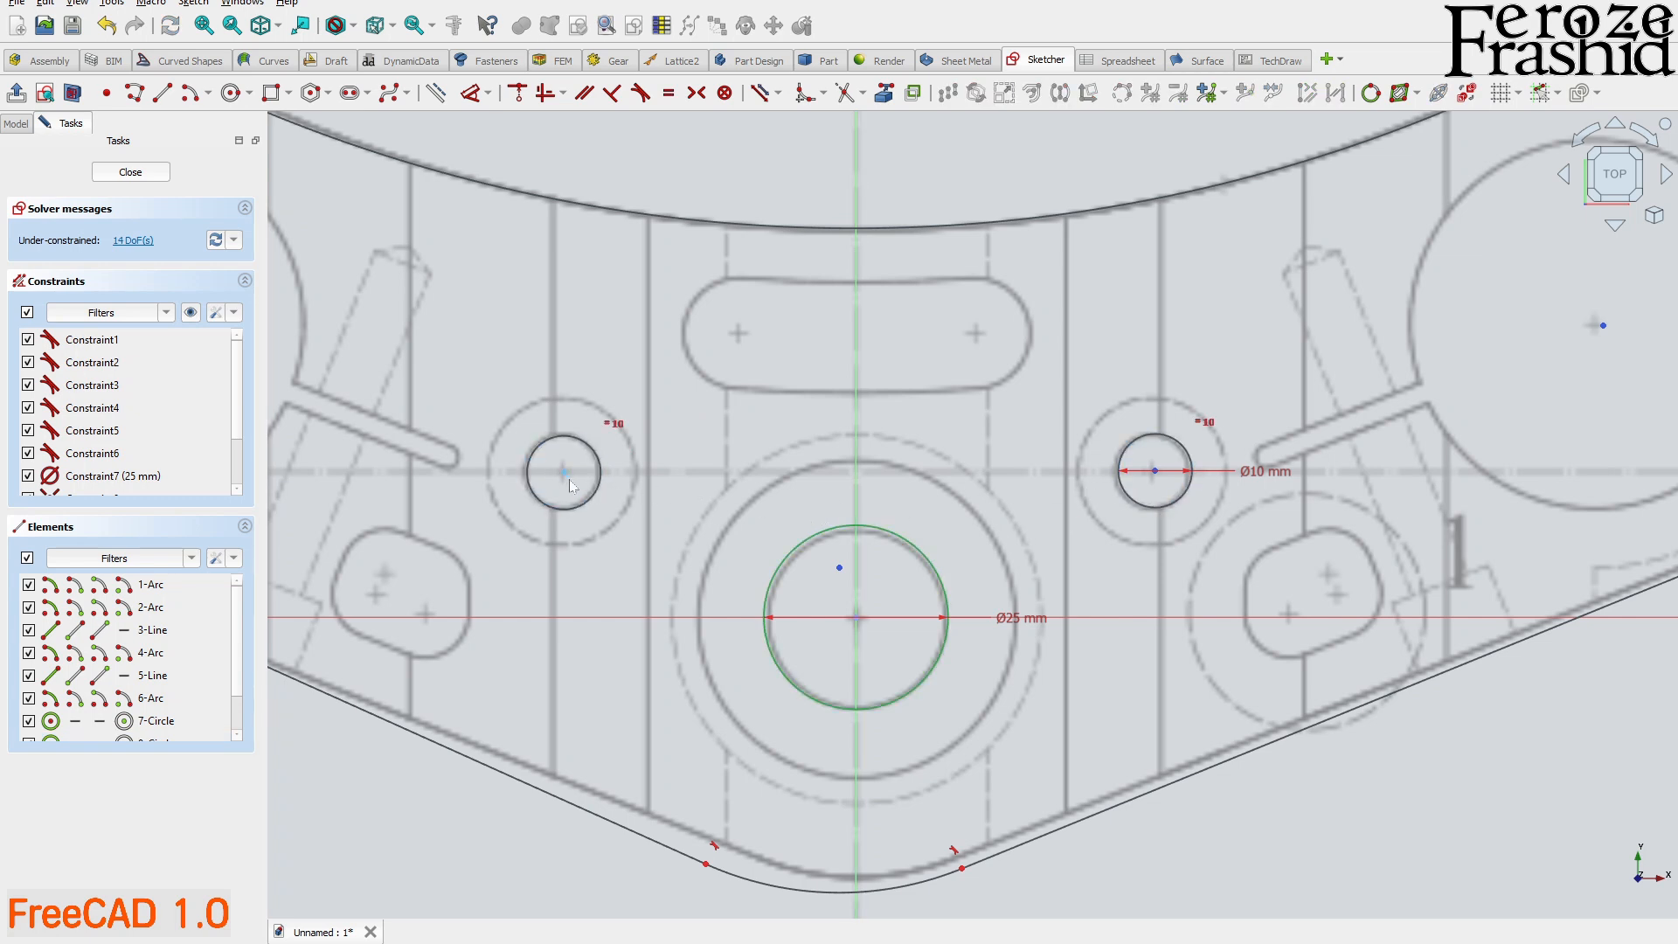
{"action": "left_click_drag", "start_coordinate": [562, 476], "coordinate": [560, 478]}
- Constrain the left and right lobe arcs to have equal radii
{"action": "scroll", "coordinate": [952, 502], "scroll_direction": "down", "scroll_amount": 2}
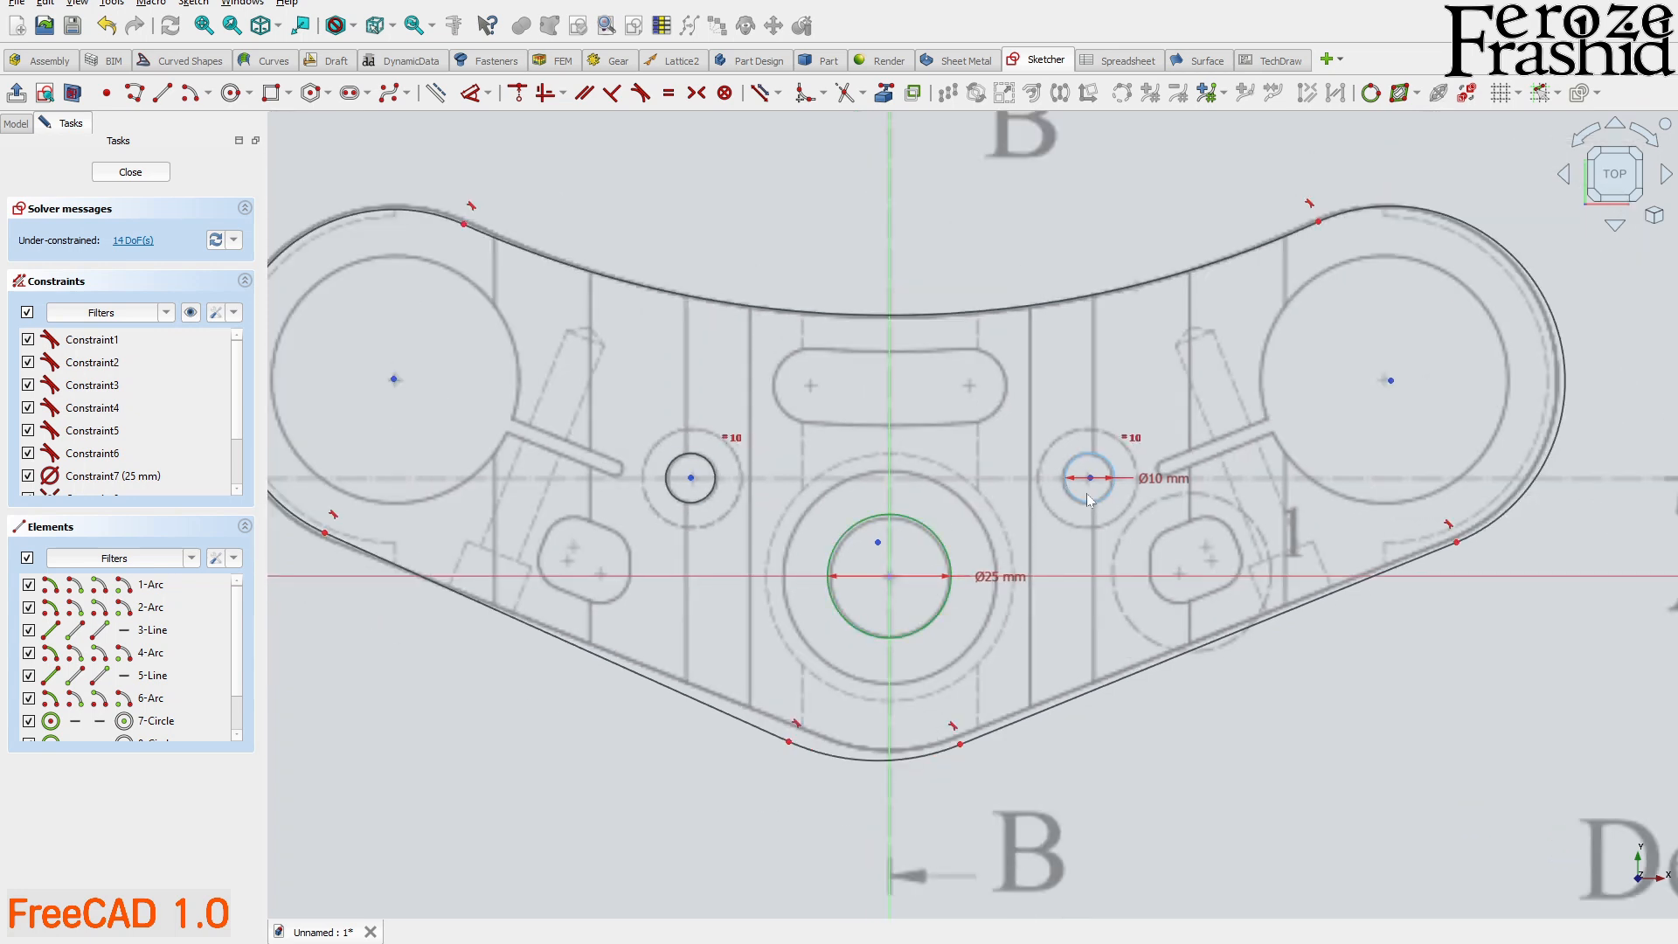
{"action": "scroll", "coordinate": [612, 445], "scroll_direction": "down", "scroll_amount": 1}
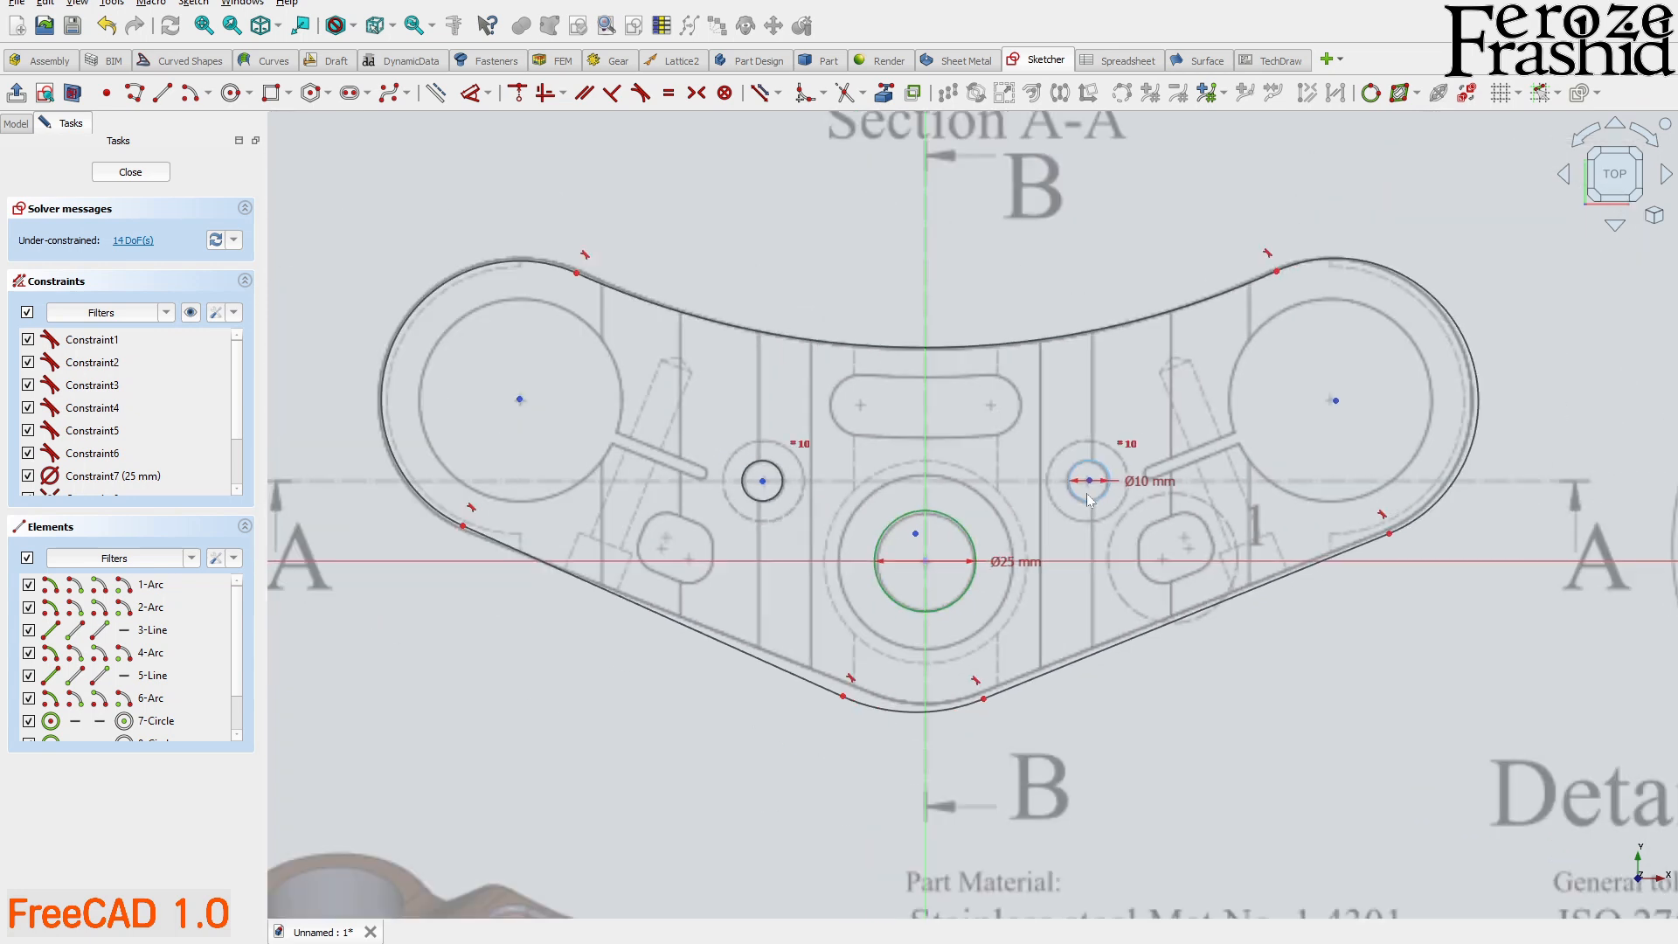
{"action": "left_click", "coordinate": [425, 300]}
{"action": "left_click", "coordinate": [1454, 326]}
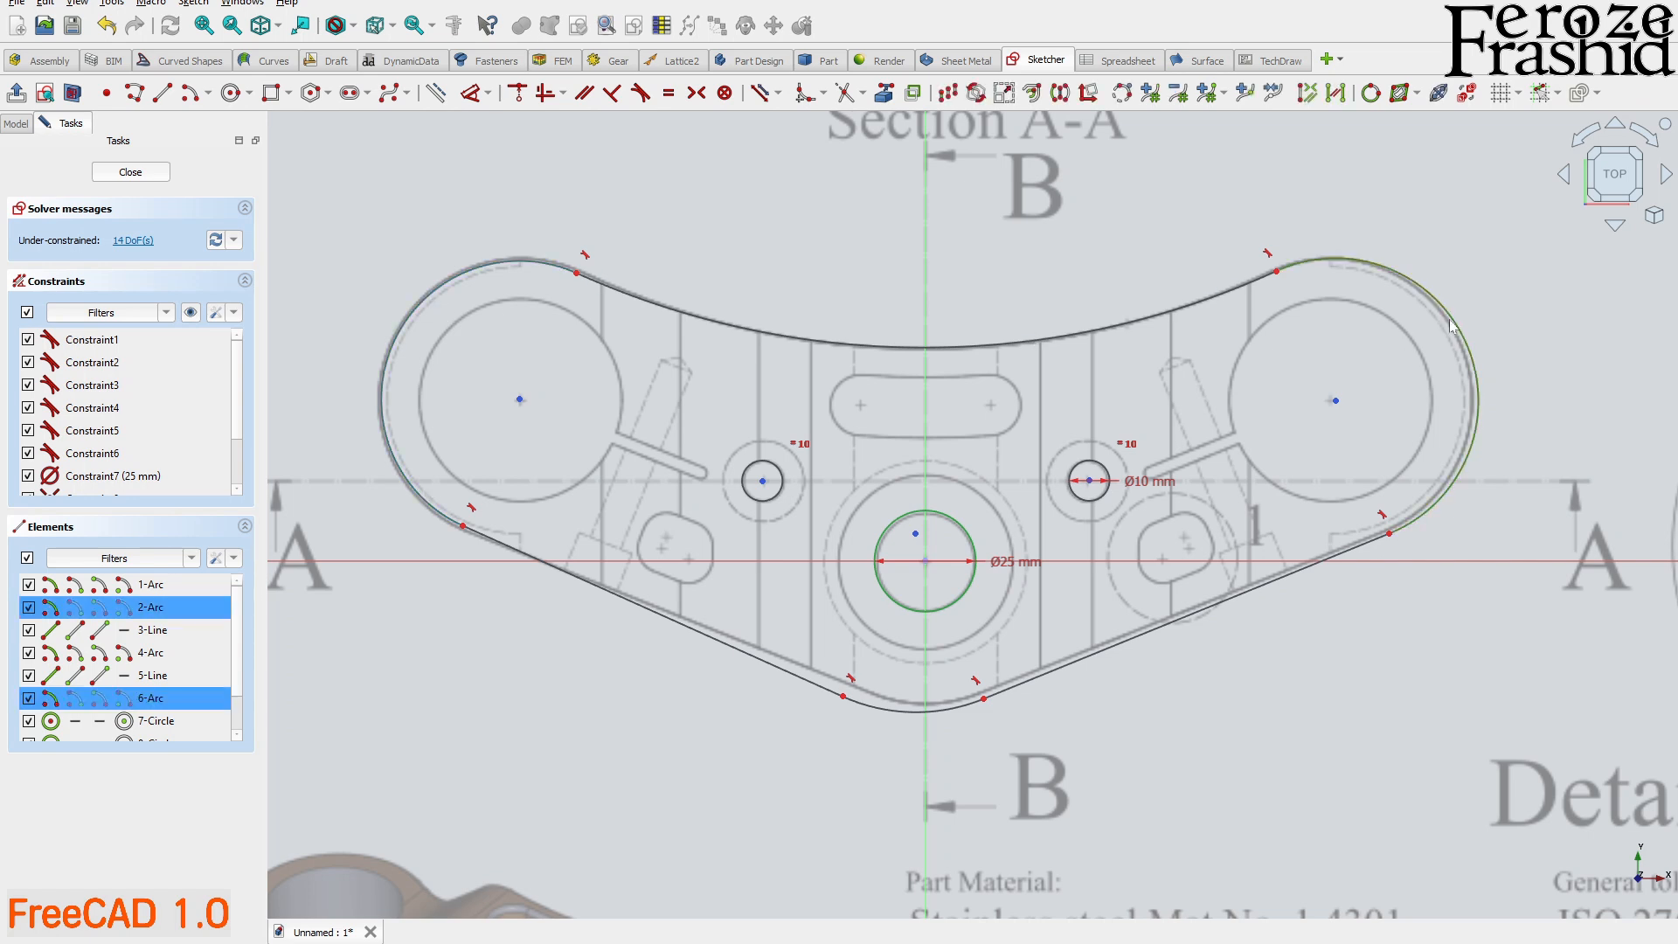
{"action": "key", "text": "e"}
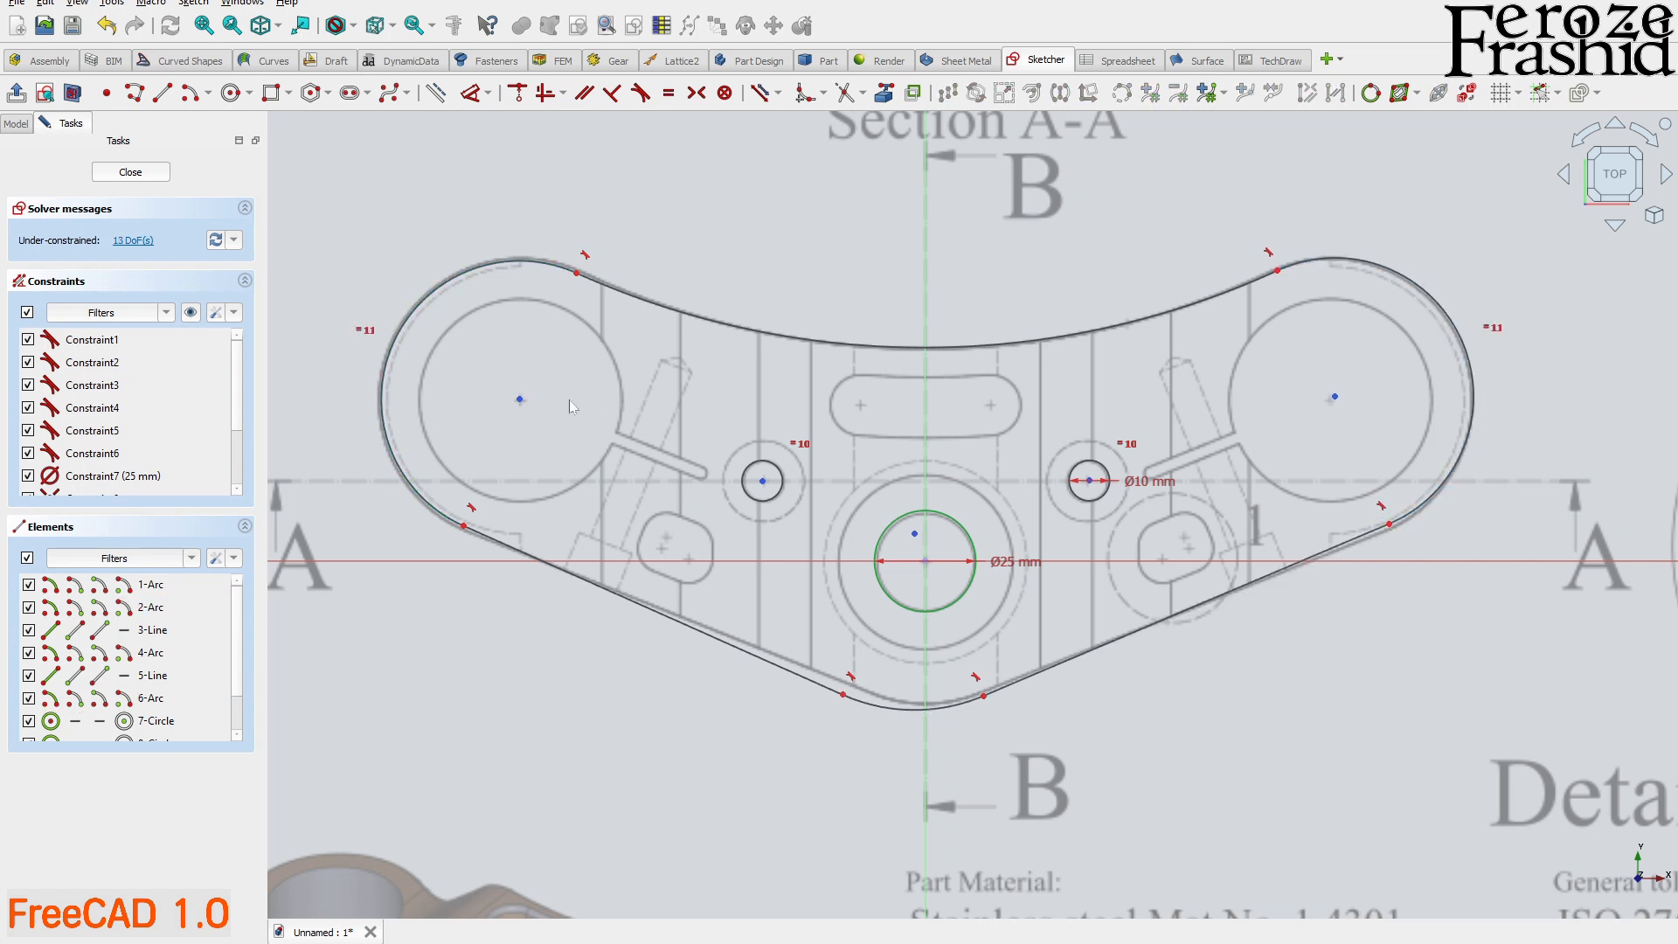
{"action": "scroll", "coordinate": [1293, 526], "scroll_direction": "up", "scroll_amount": 1}
{"action": "scroll", "coordinate": [926, 492], "scroll_direction": "down", "scroll_amount": 1}
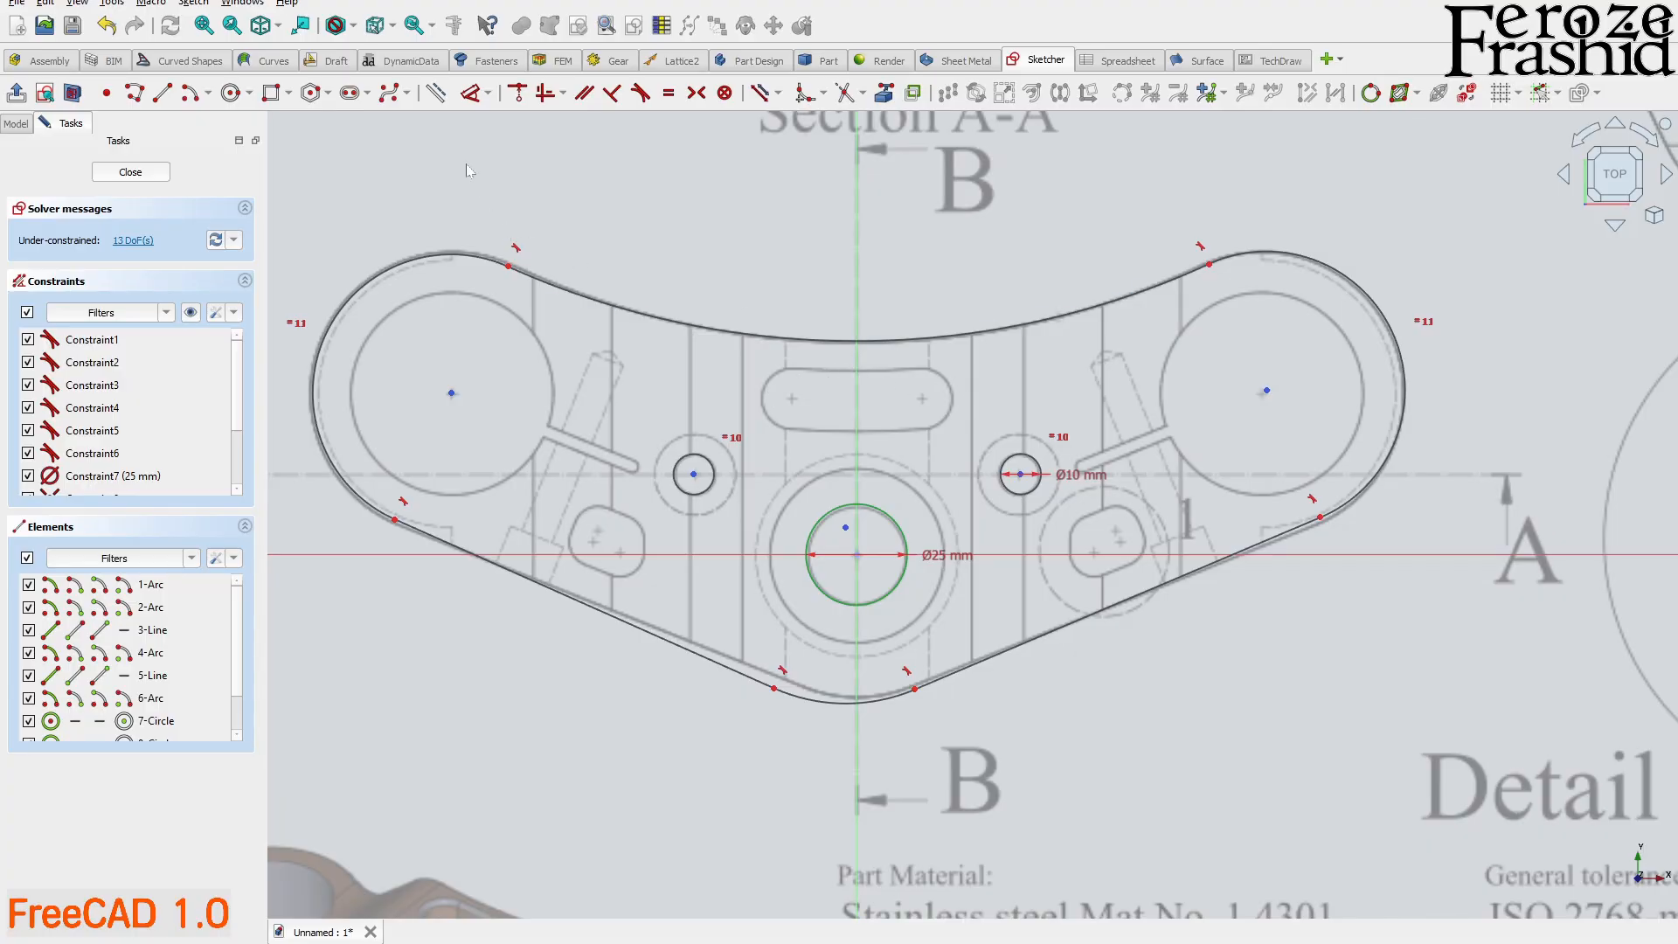
- Draw an arc slot over the reference slot above the central hole, with its arc centre on the vertical axis and 7.5 mm end radii
{"action": "left_click", "coordinate": [367, 93]}
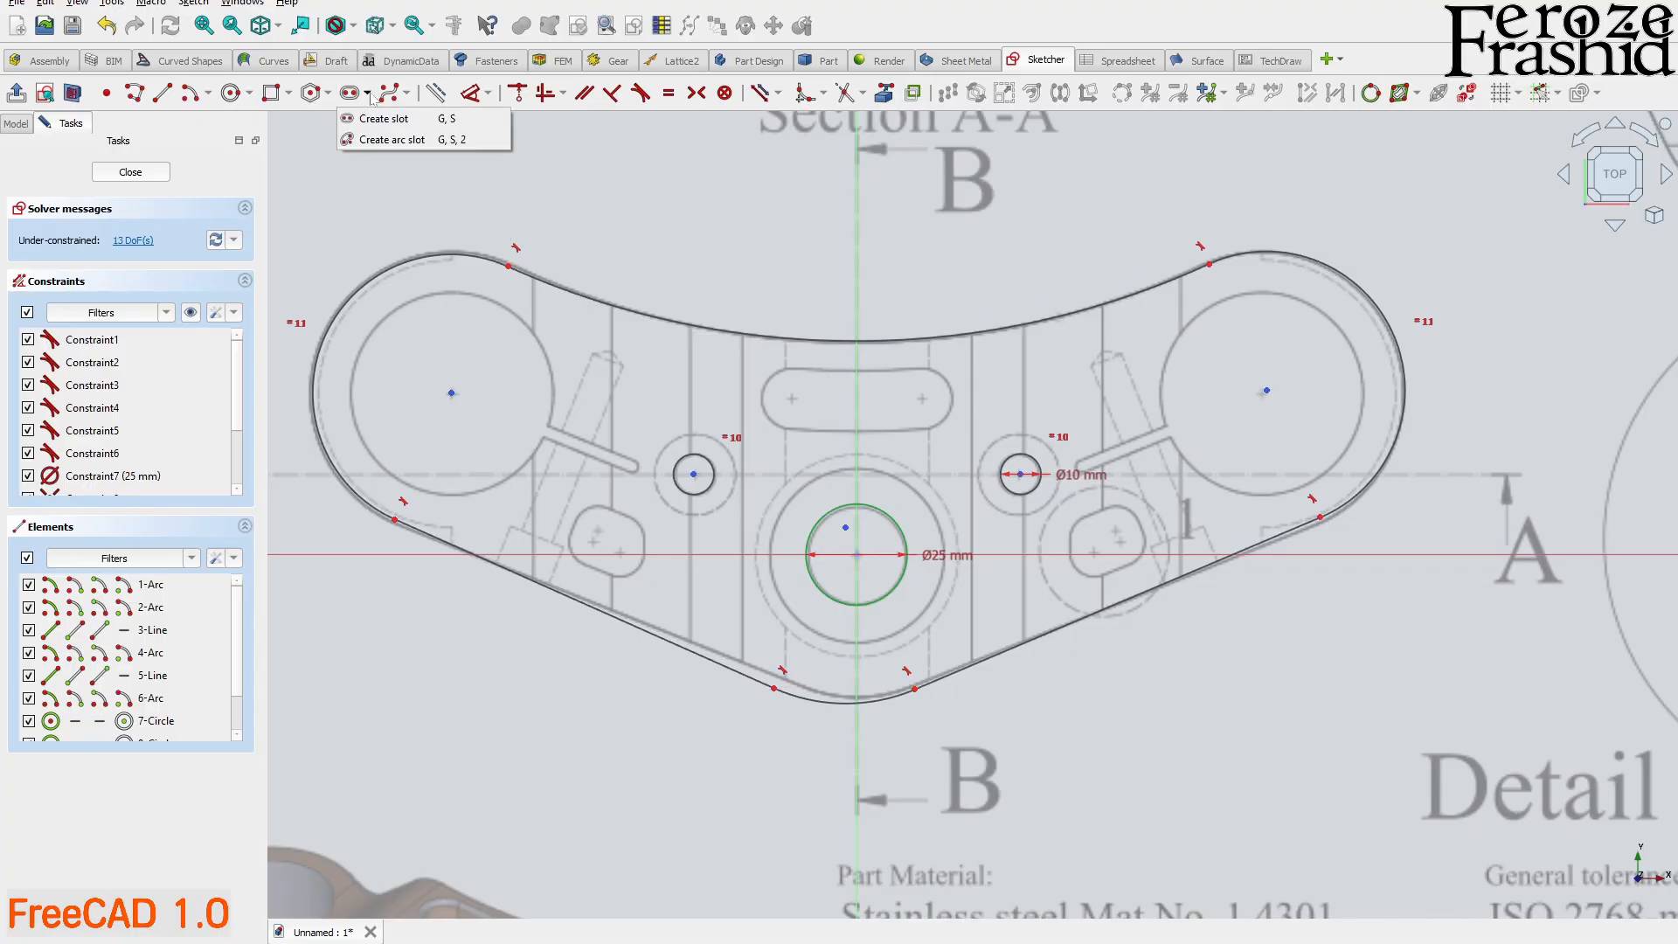
{"action": "left_click", "coordinate": [381, 141]}
{"action": "scroll", "coordinate": [769, 667], "scroll_direction": "down", "scroll_amount": 2}
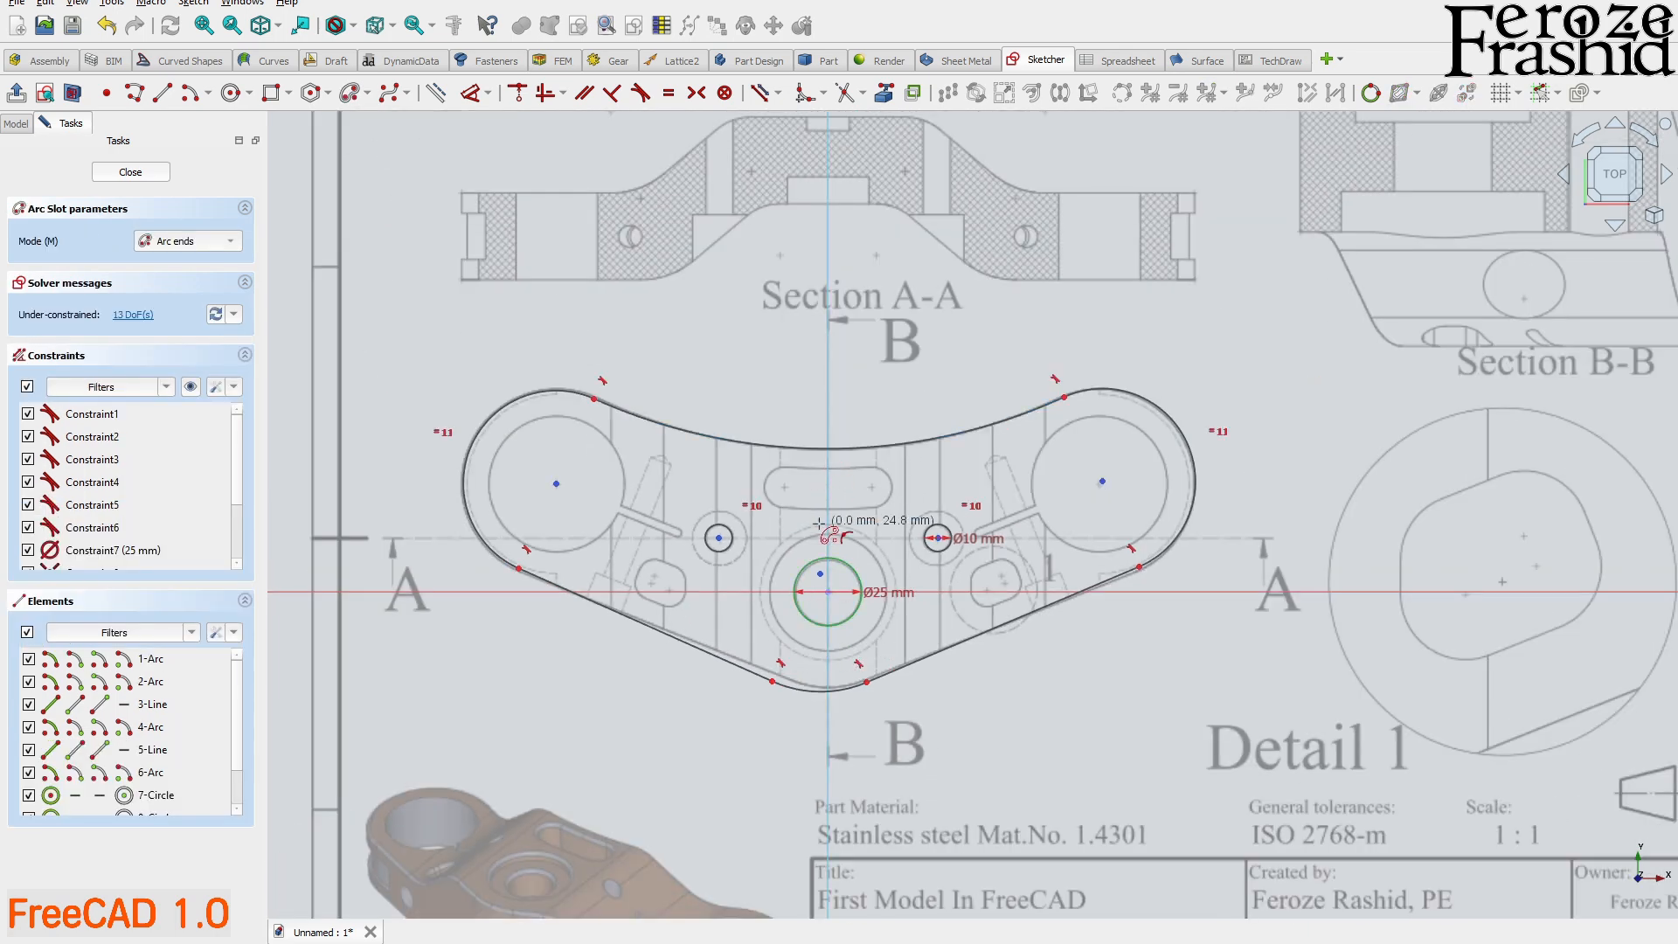
{"action": "scroll", "coordinate": [789, 465], "scroll_direction": "up", "scroll_amount": 4}
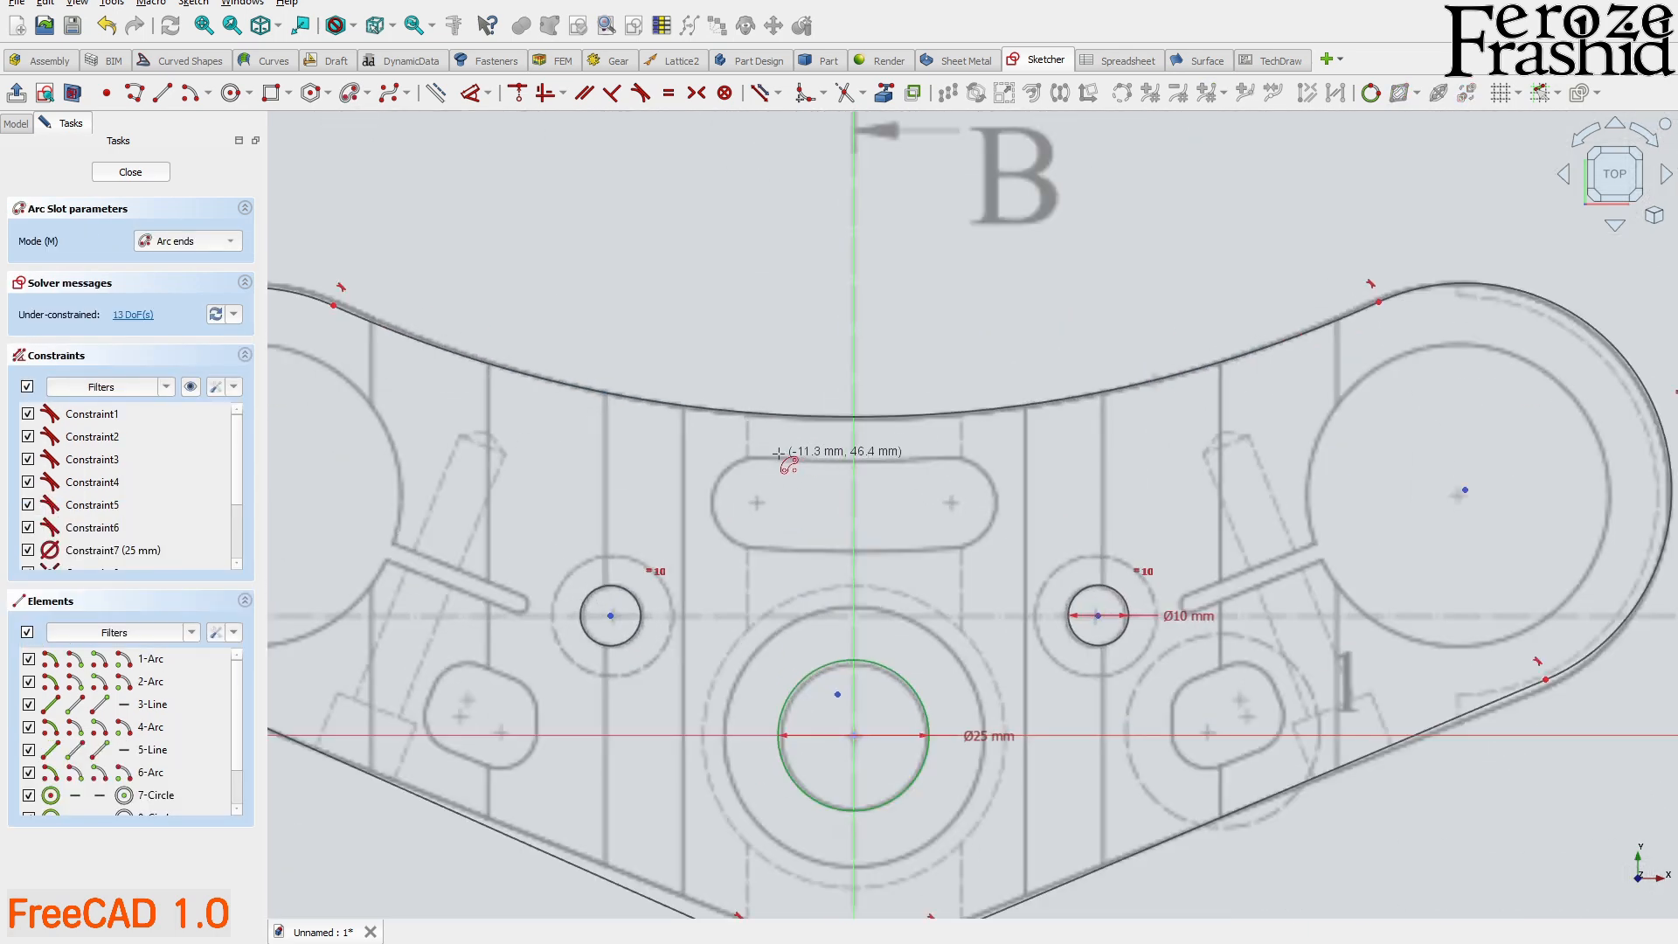
{"action": "scroll", "coordinate": [920, 463], "scroll_direction": "down", "scroll_amount": 2}
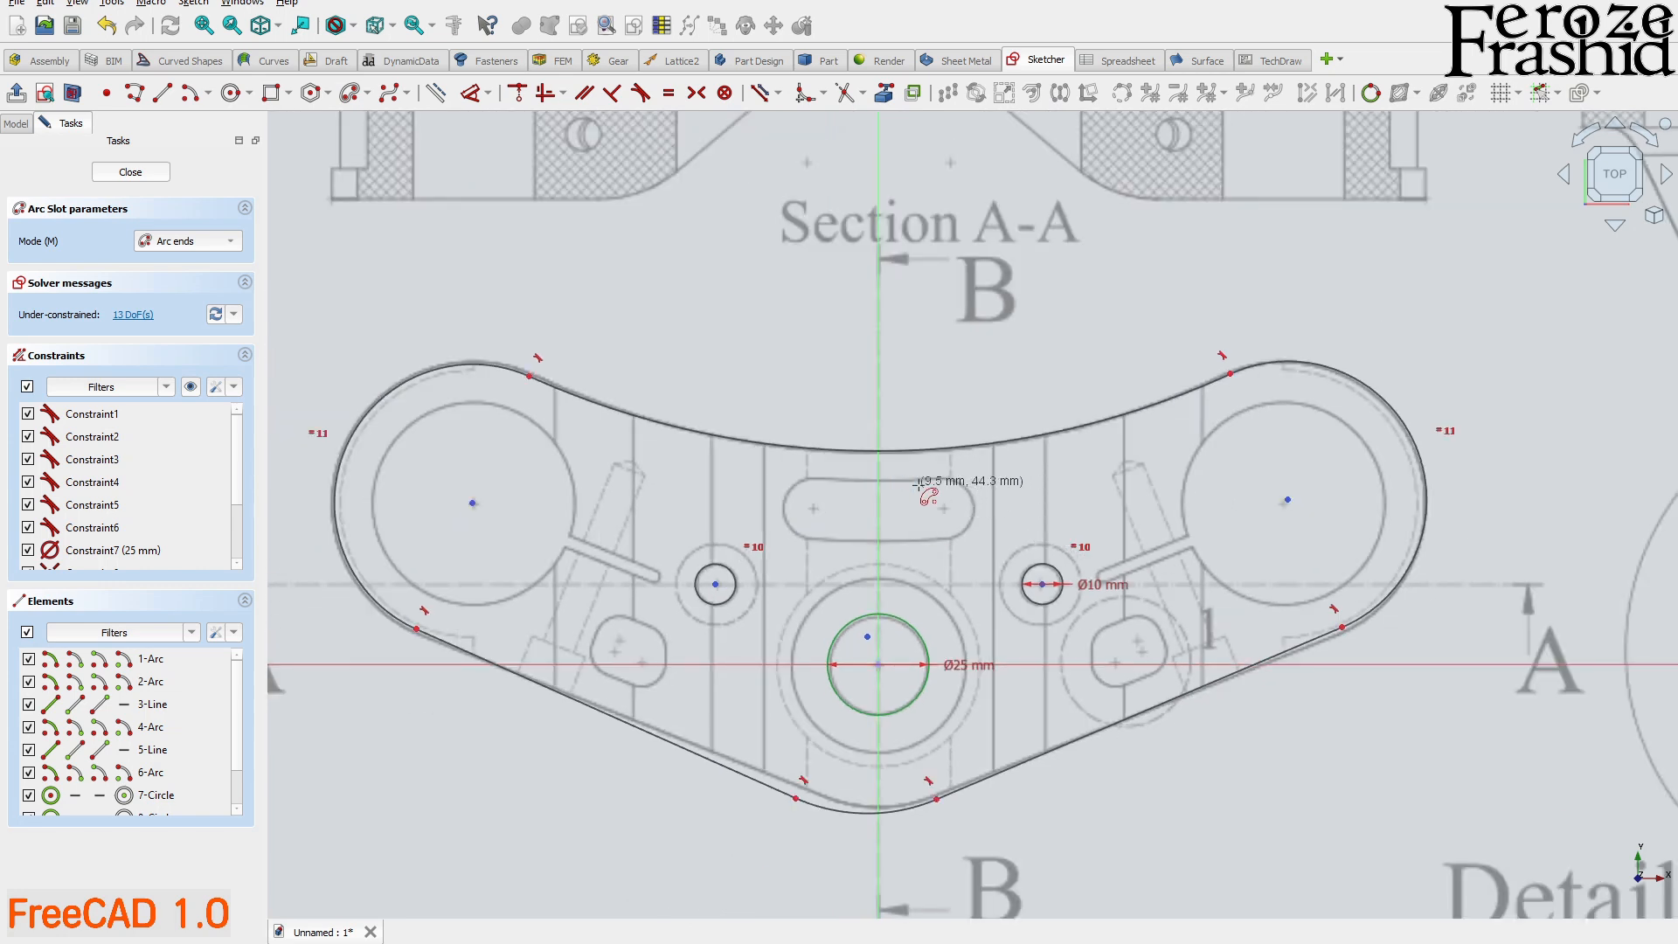
{"action": "left_click", "coordinate": [883, 158]}
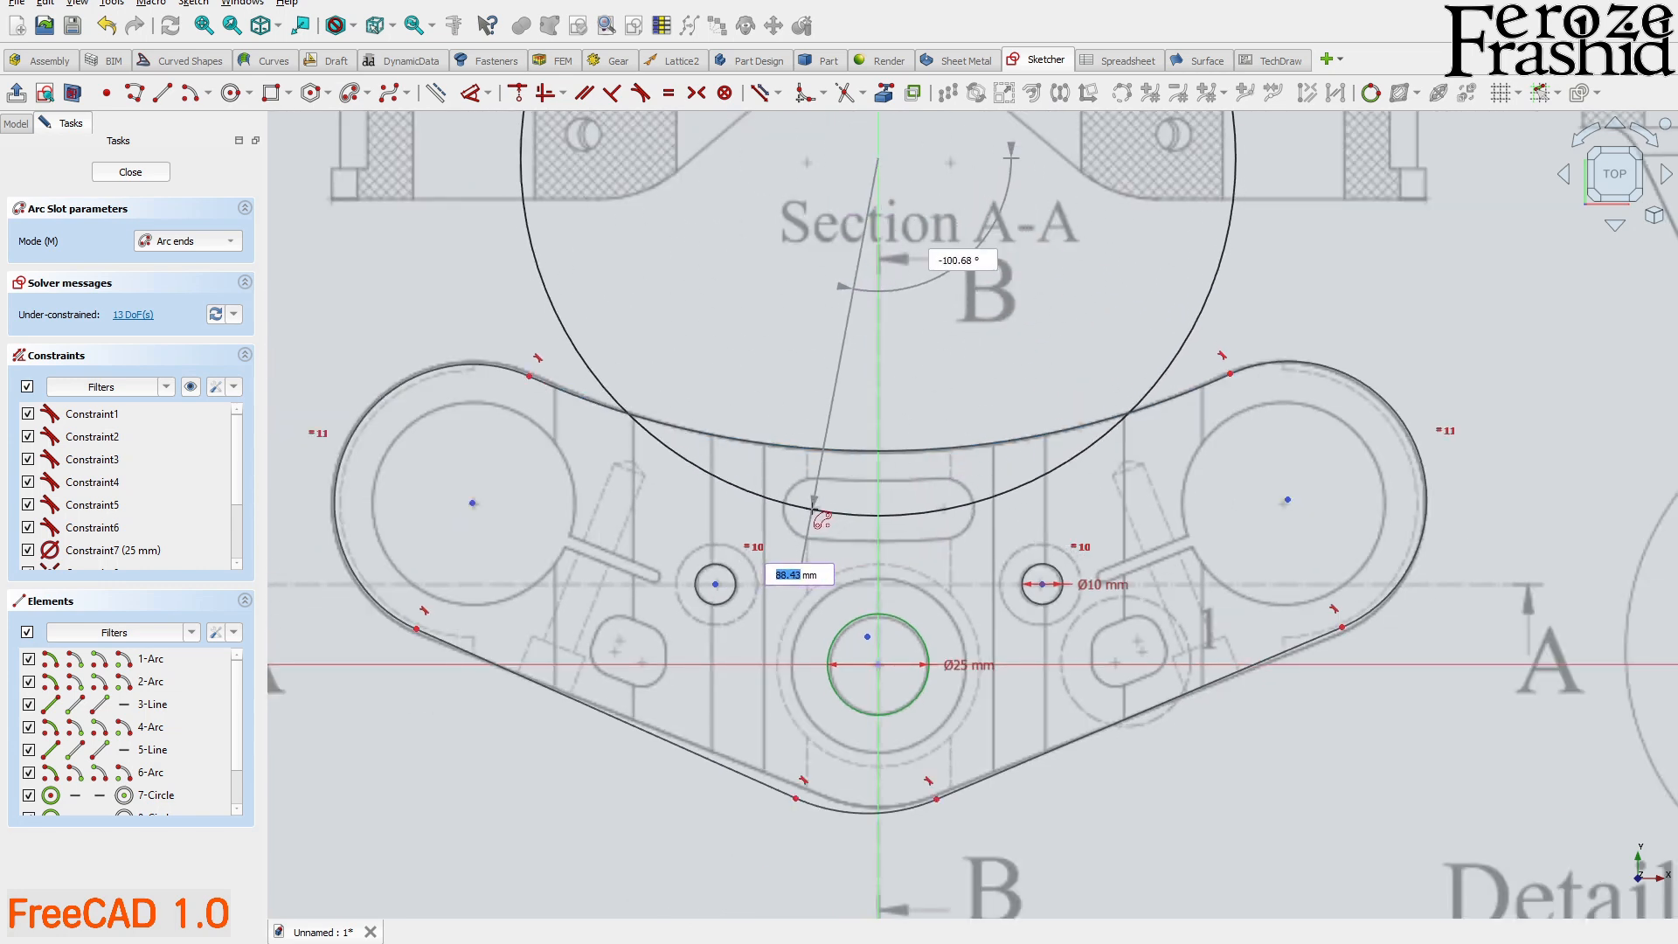
{"action": "left_click", "coordinate": [809, 508]}
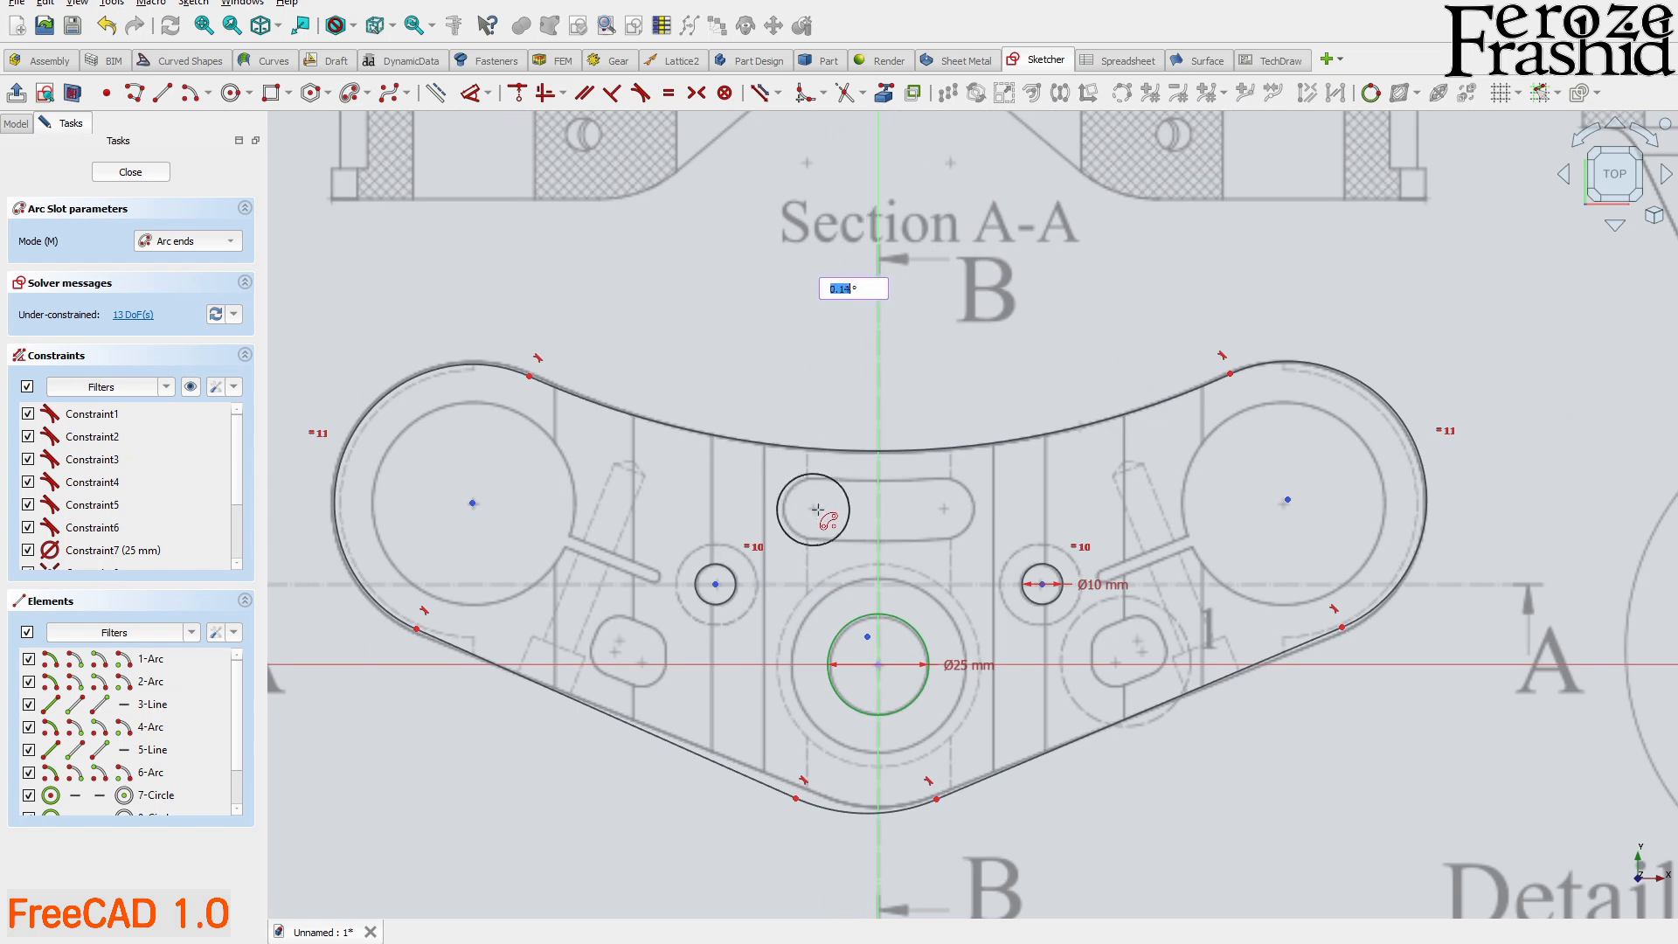
{"action": "left_click", "coordinate": [943, 504]}
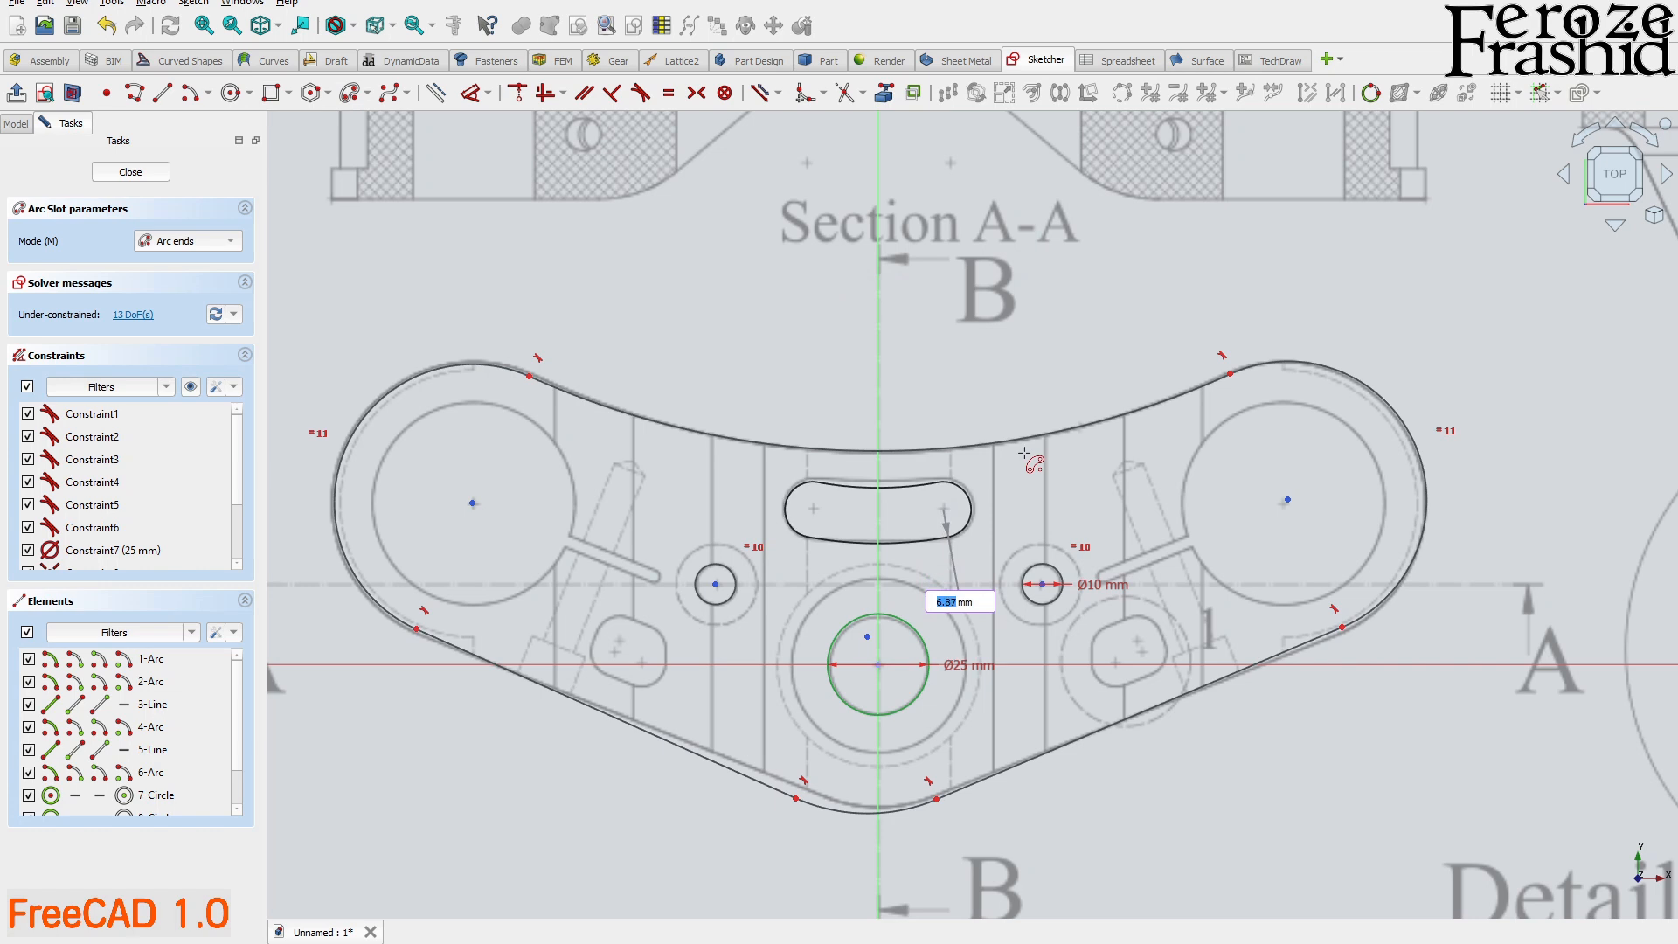
{"action": "type", "text": "7"}
{"action": "key", "text": "Return"}
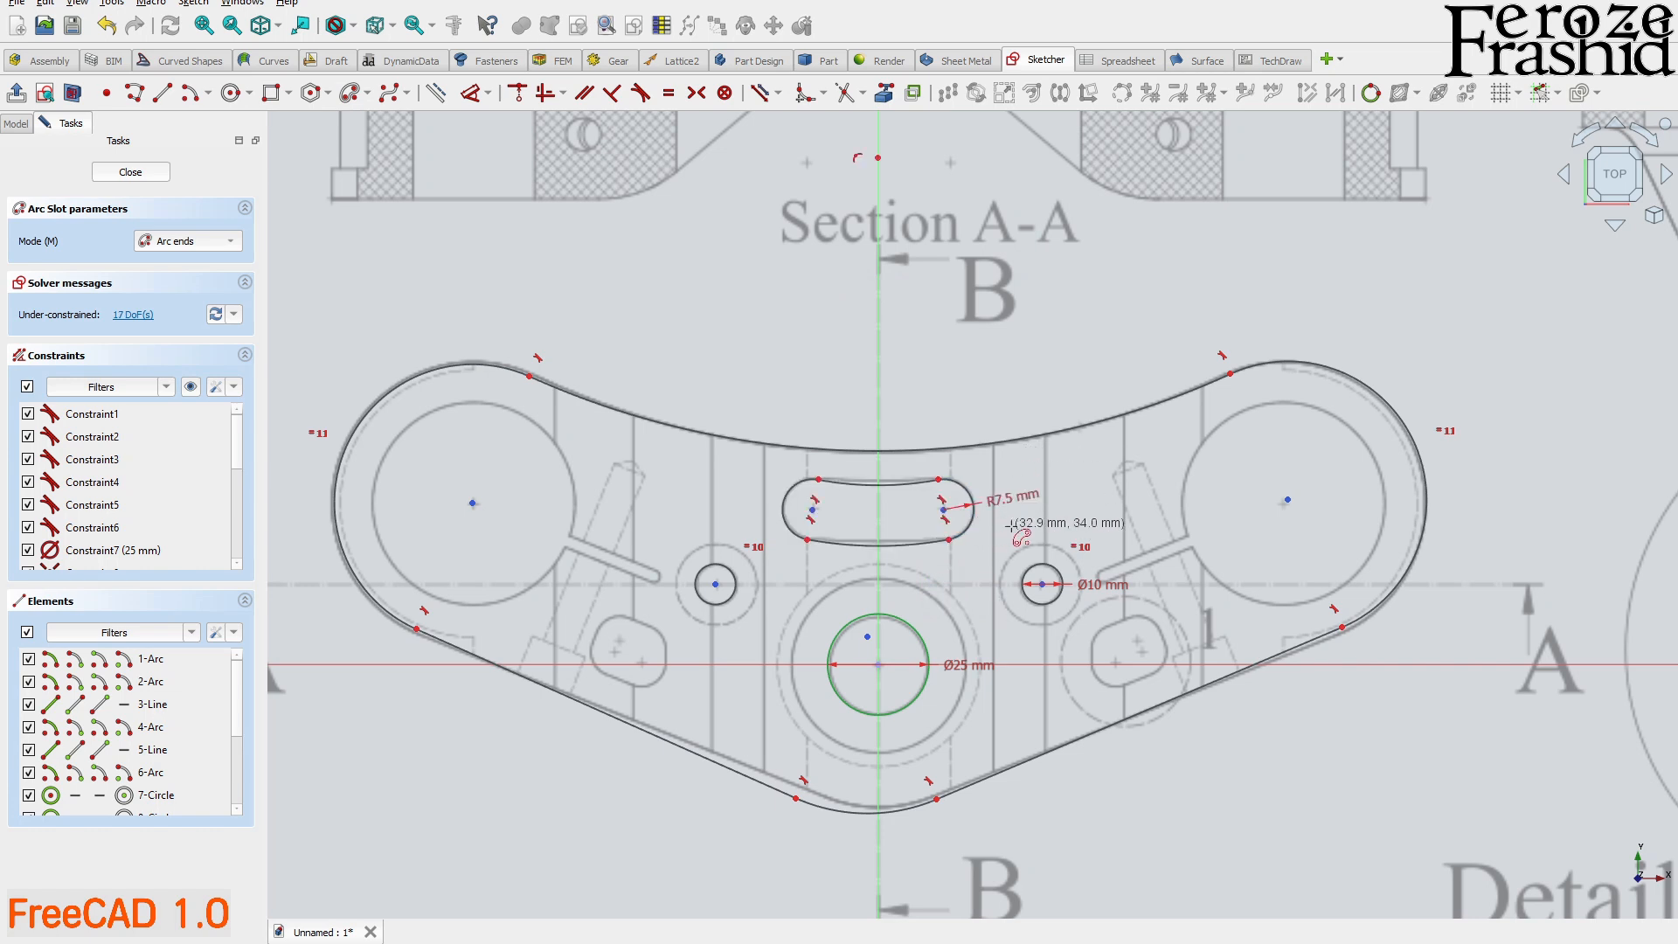
{"action": "key", "text": "Escape"}
- Constrain the radius of the outline's large upper concave arc to 200 mm
{"action": "scroll", "coordinate": [970, 583], "scroll_direction": "down", "scroll_amount": 2}
{"action": "scroll", "coordinate": [928, 515], "scroll_direction": "up", "scroll_amount": 2}
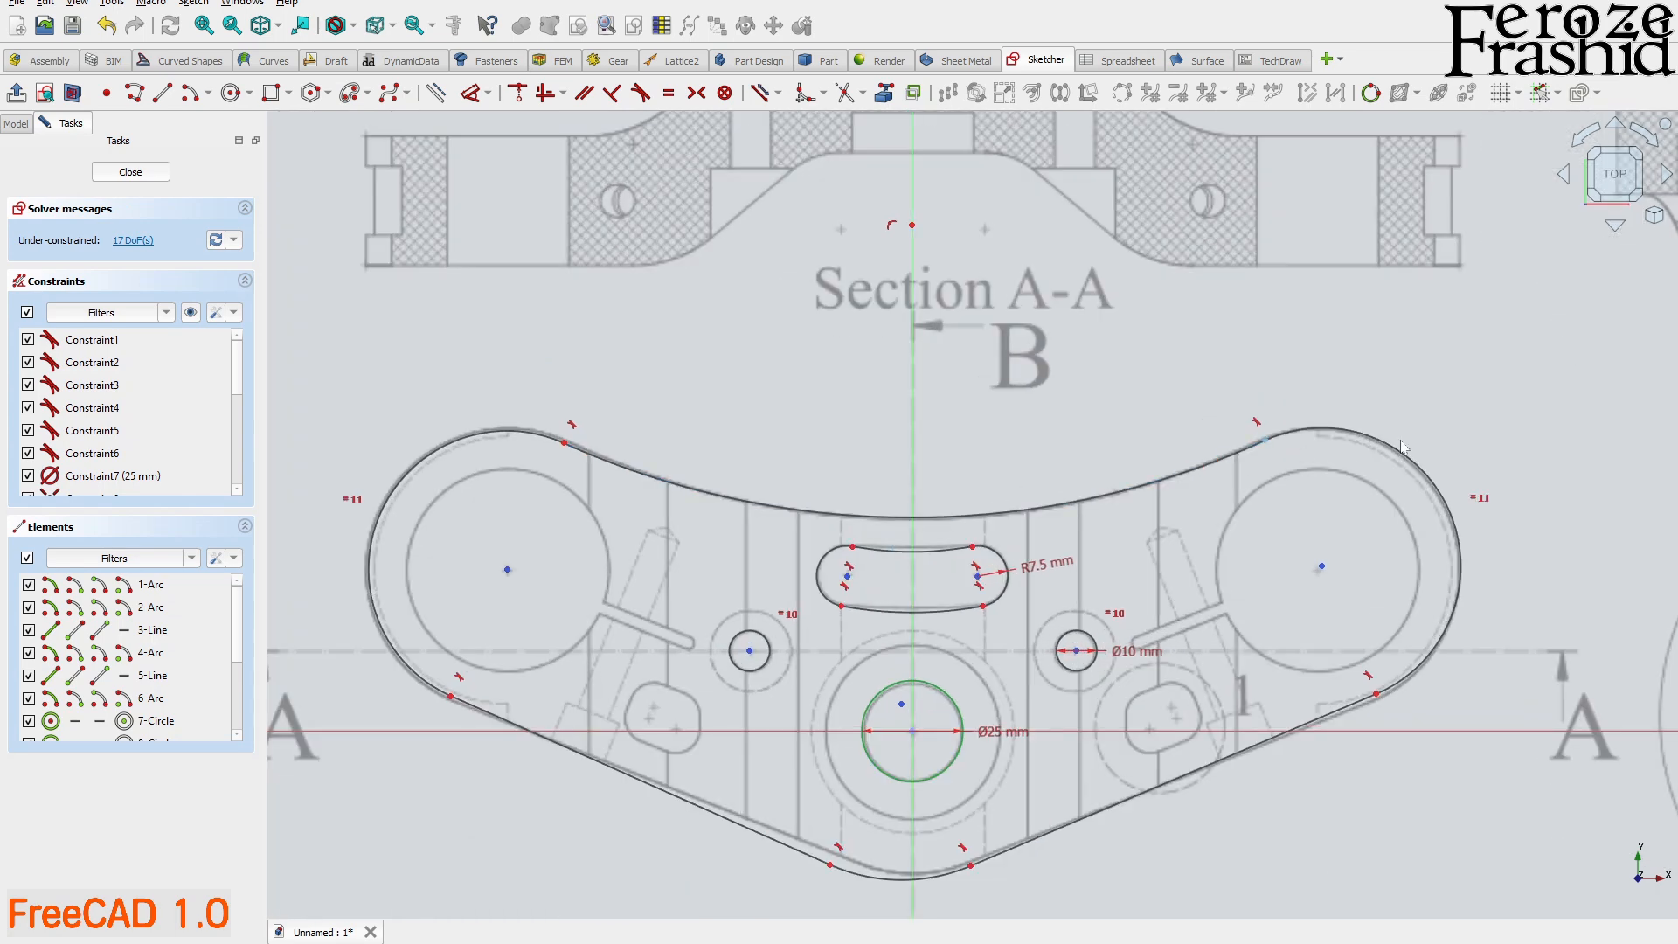
{"action": "left_click", "coordinate": [1009, 514]}
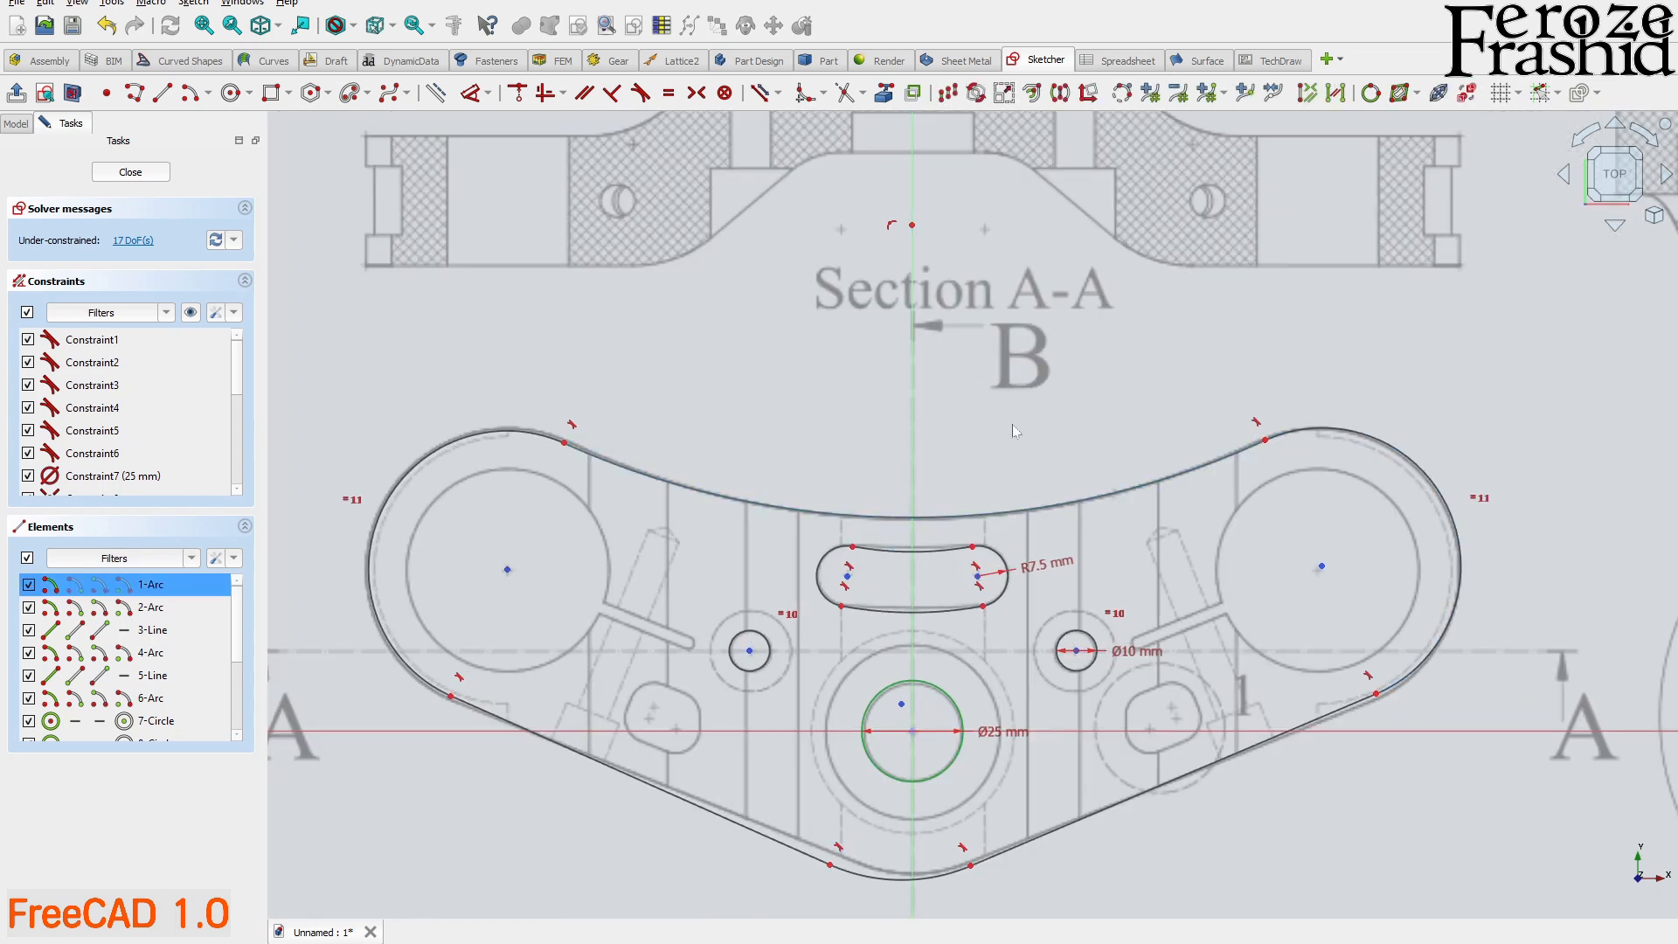
{"action": "type", "text": "kr200"}
{"action": "key", "text": "Return"}
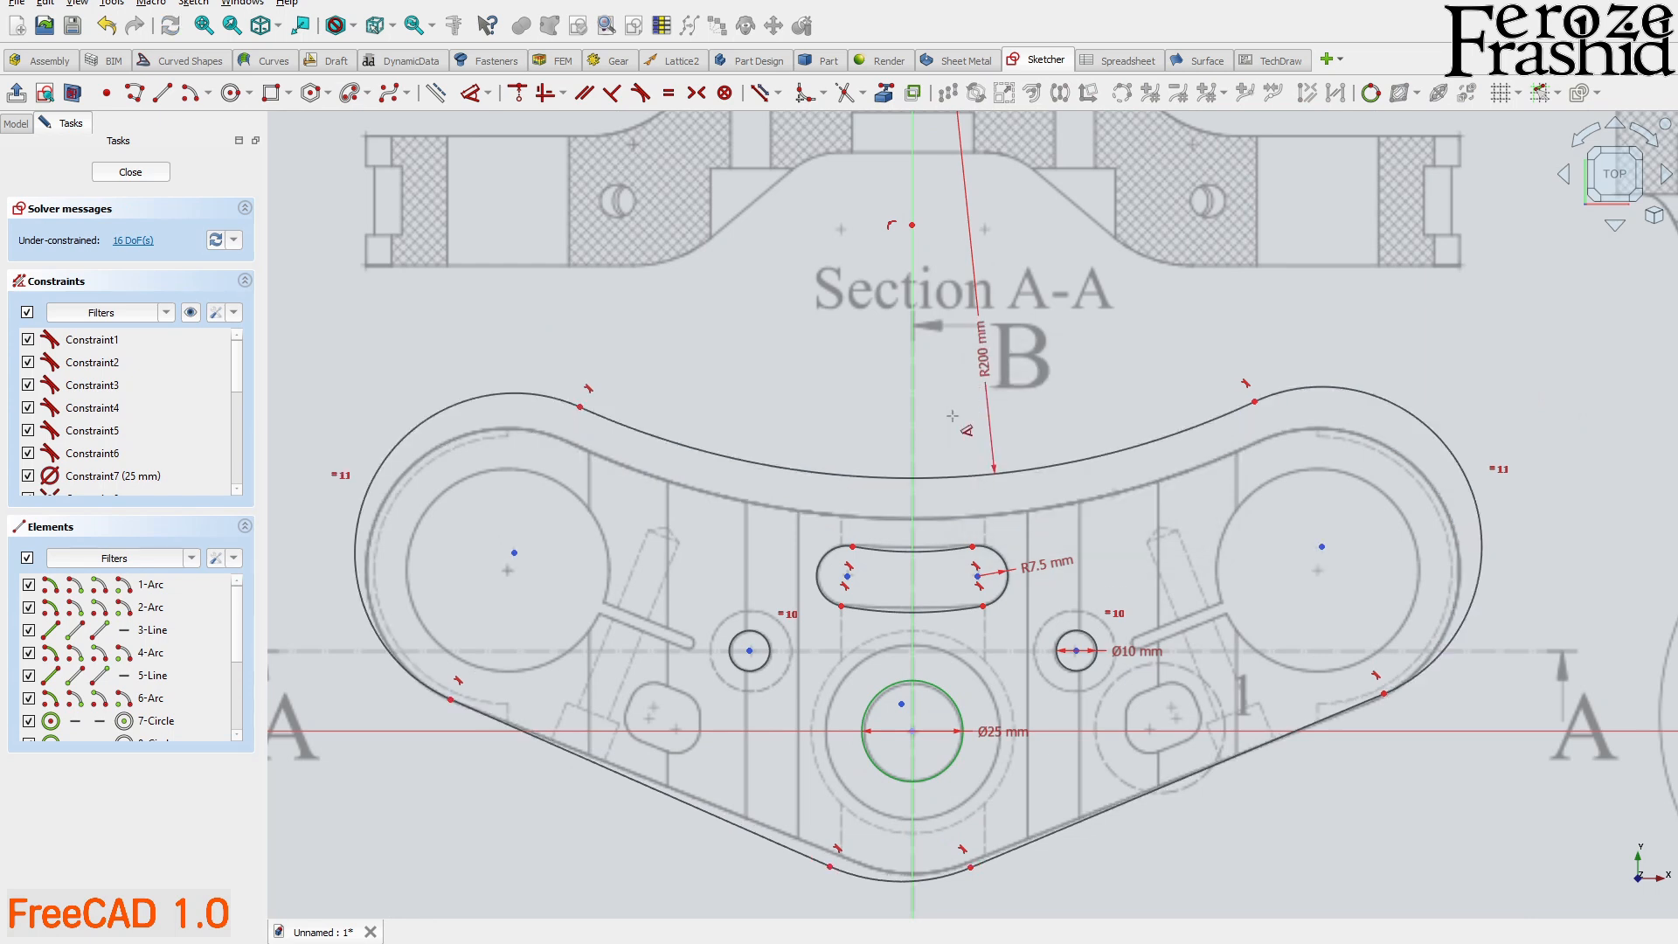
- Constrain the radius of the arc slot's upper edge to 207 mm
{"action": "left_click", "coordinate": [932, 538]}
{"action": "type", "text": "kr"}
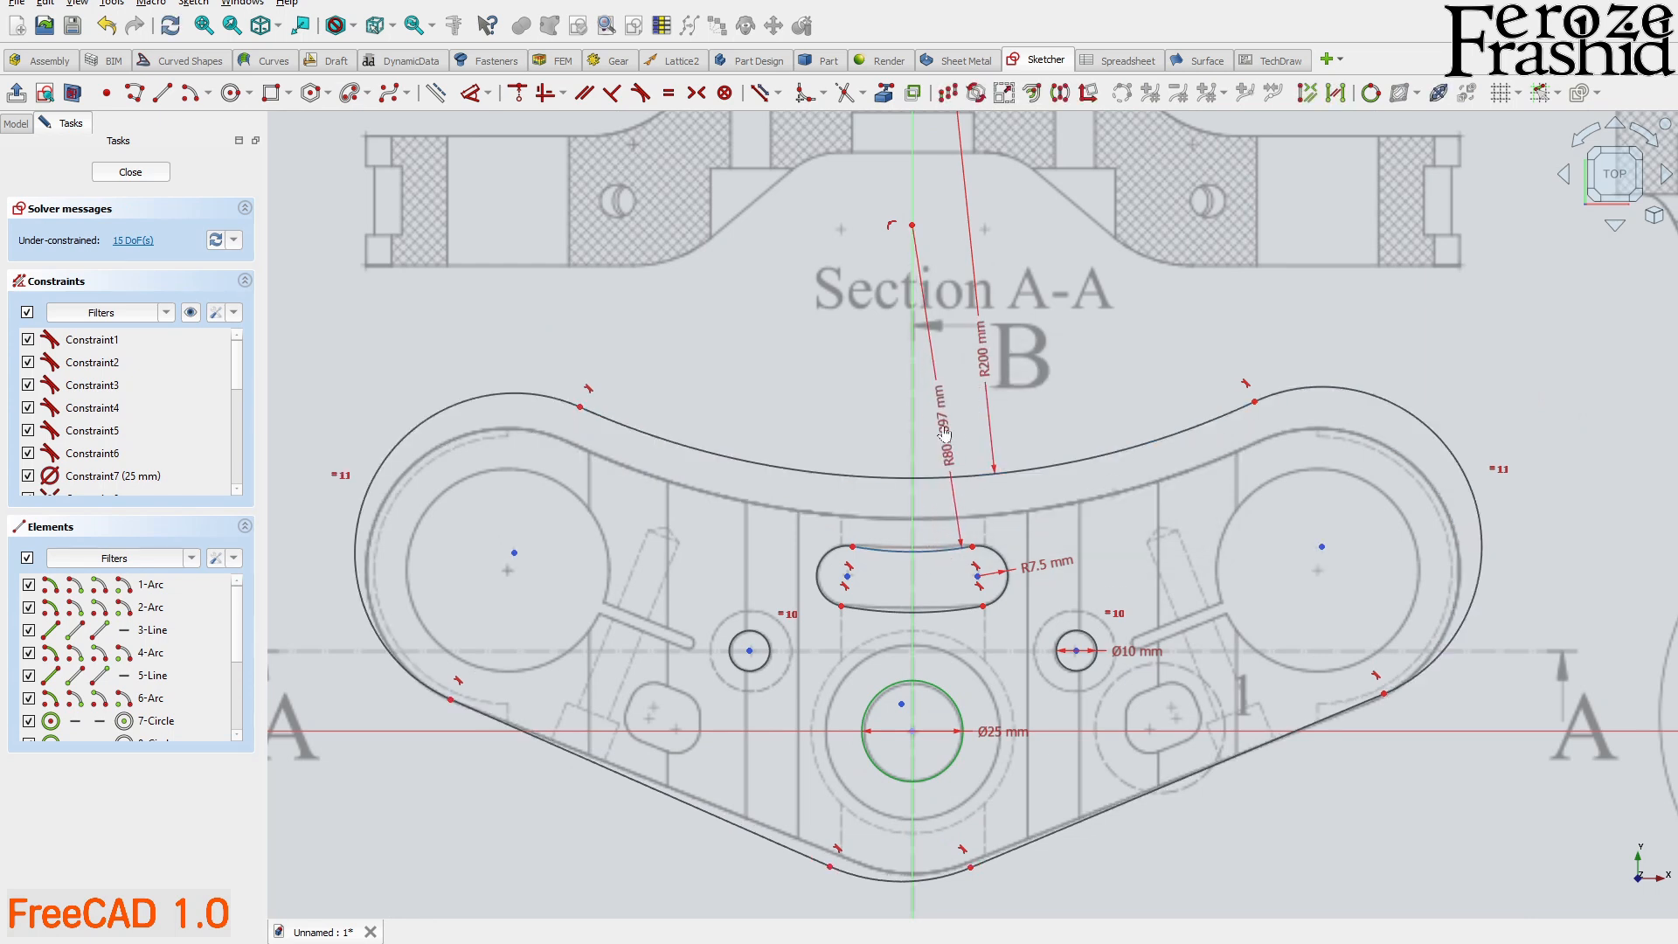
{"action": "type", "text": "20"}
{"action": "key", "text": "Return"}
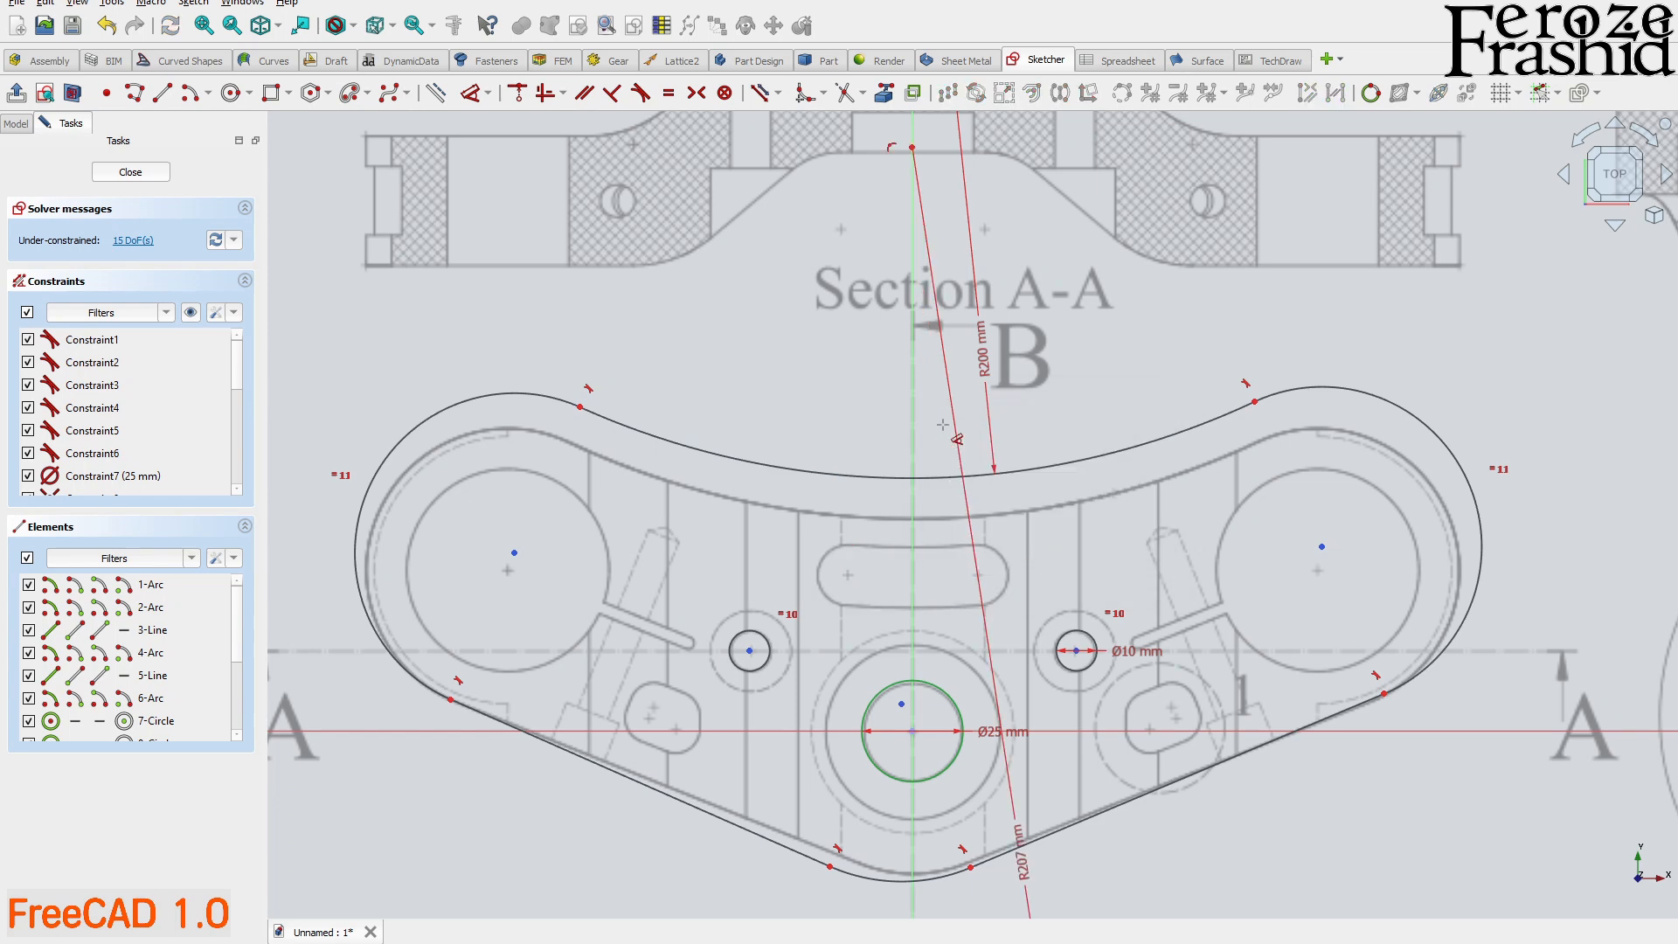
- Move the displaced arc slot back up into the part outline, near its place above the central hole
{"action": "scroll", "coordinate": [920, 515], "scroll_direction": "down", "scroll_amount": 3}
{"action": "scroll", "coordinate": [1005, 673], "scroll_direction": "up", "scroll_amount": 2}
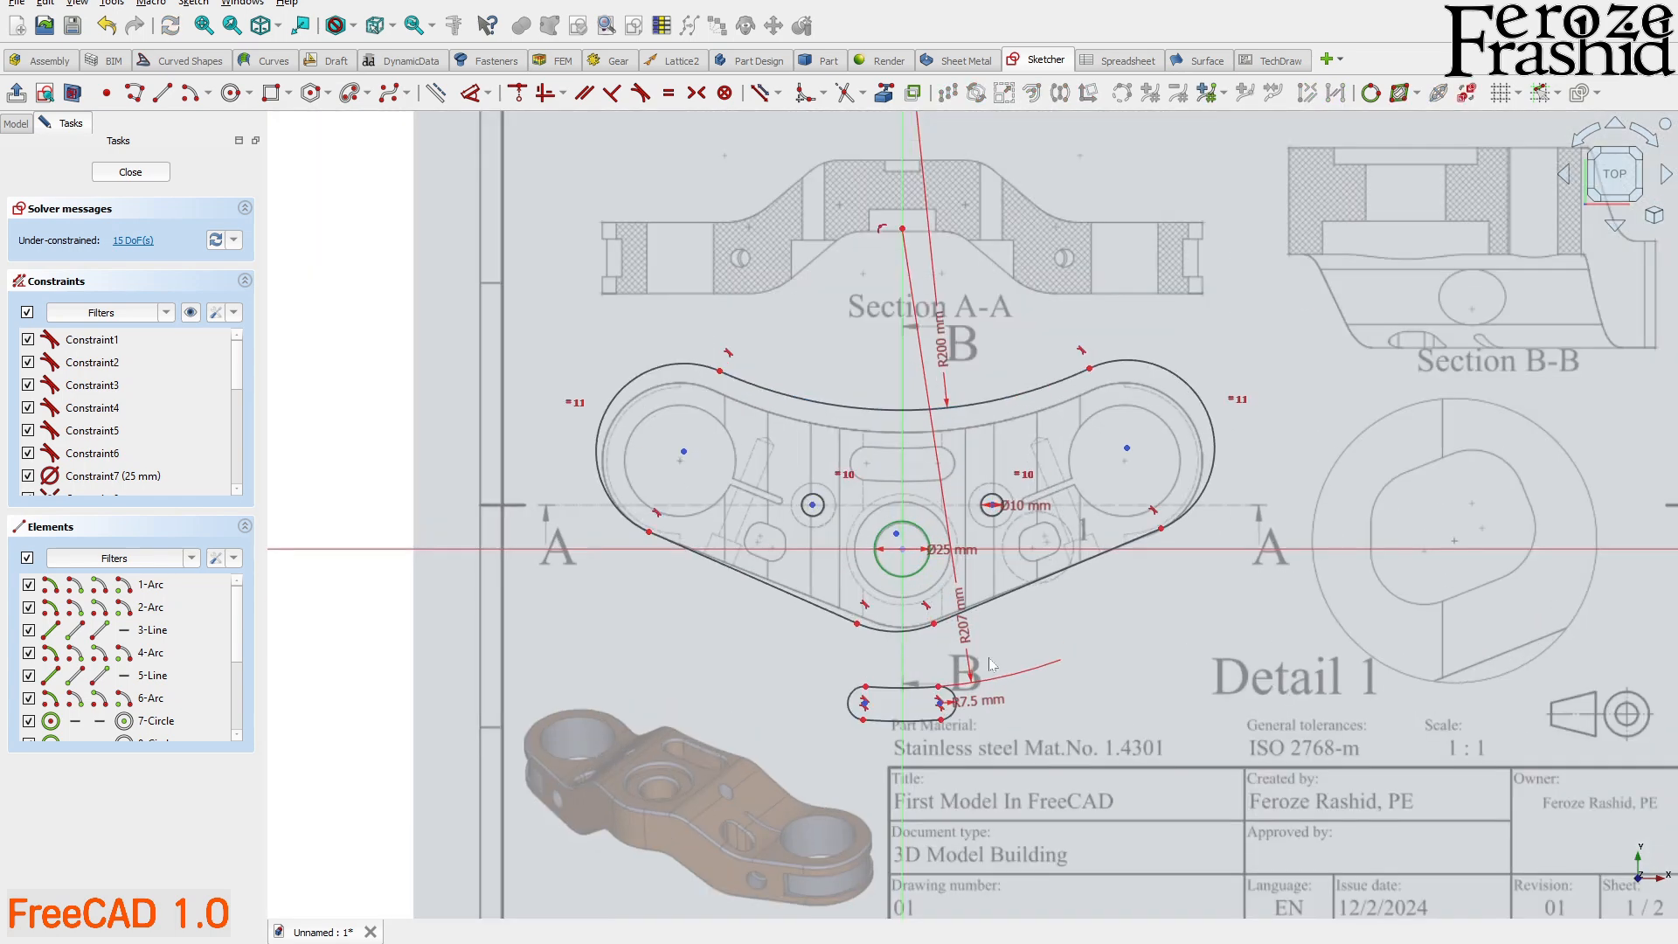
{"action": "left_click_drag", "start_coordinate": [874, 663], "coordinate": [874, 343]}
{"action": "scroll", "coordinate": [834, 354], "scroll_direction": "up", "scroll_amount": 2}
{"action": "scroll", "coordinate": [804, 516], "scroll_direction": "down", "scroll_amount": 3}
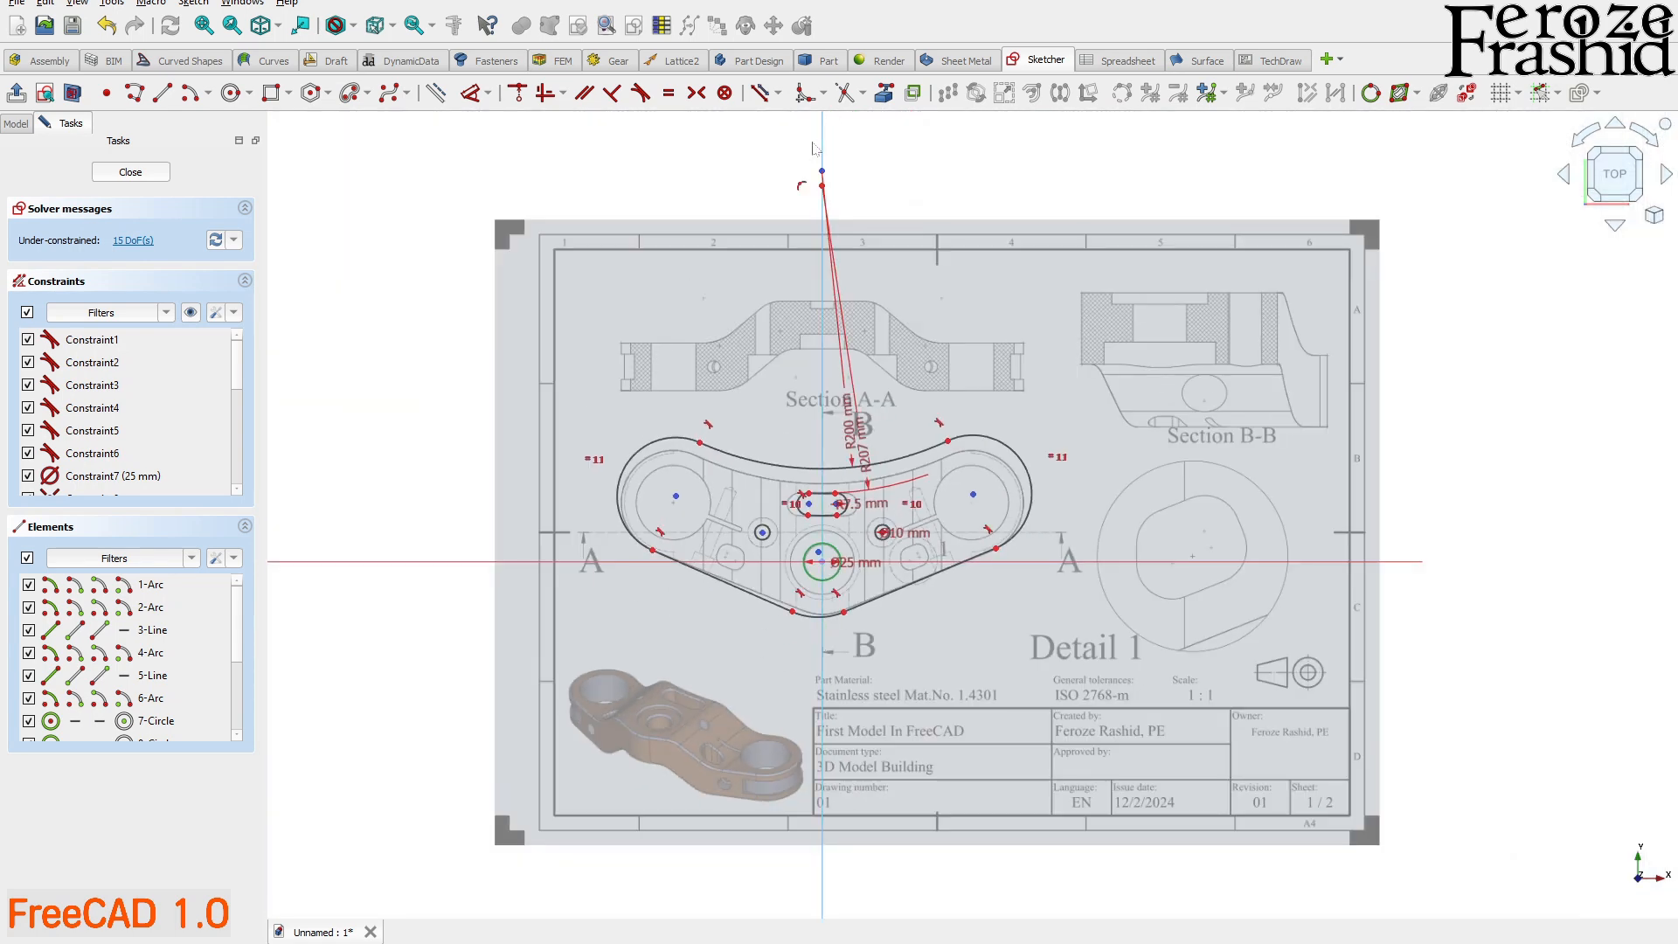
- Make the centre of the slot's arcs coincident with the centre of the 200 mm outline arc
{"action": "scroll", "coordinate": [895, 252], "scroll_direction": "up", "scroll_amount": 1}
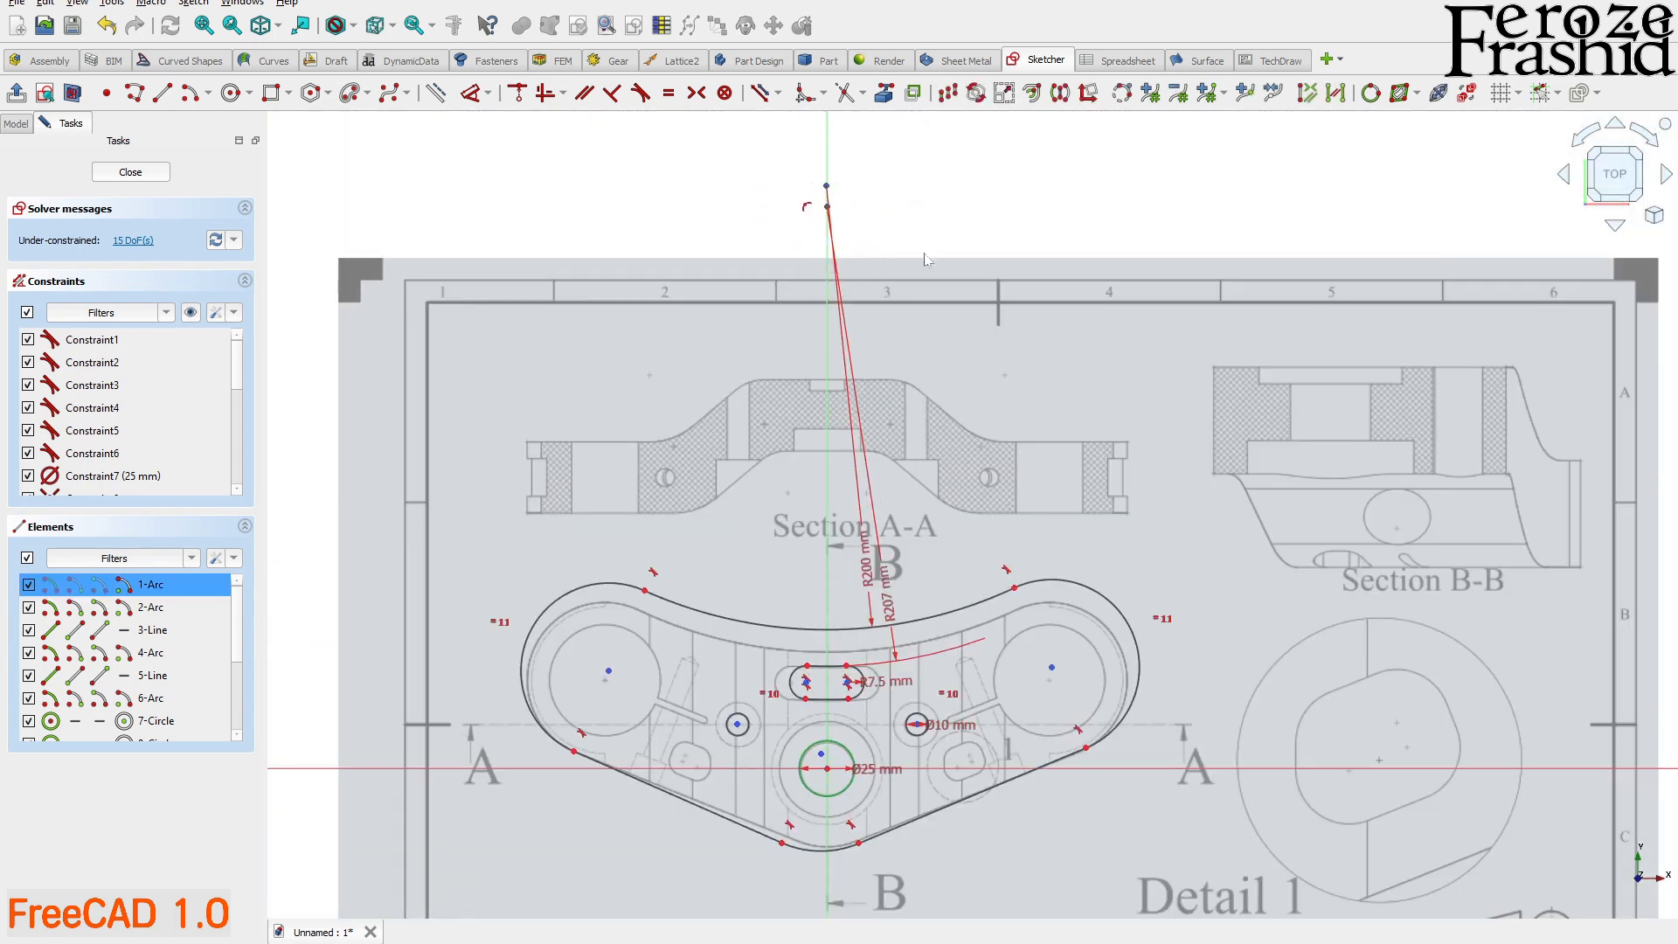
{"action": "left_click_drag", "start_coordinate": [739, 143], "coordinate": [872, 238]}
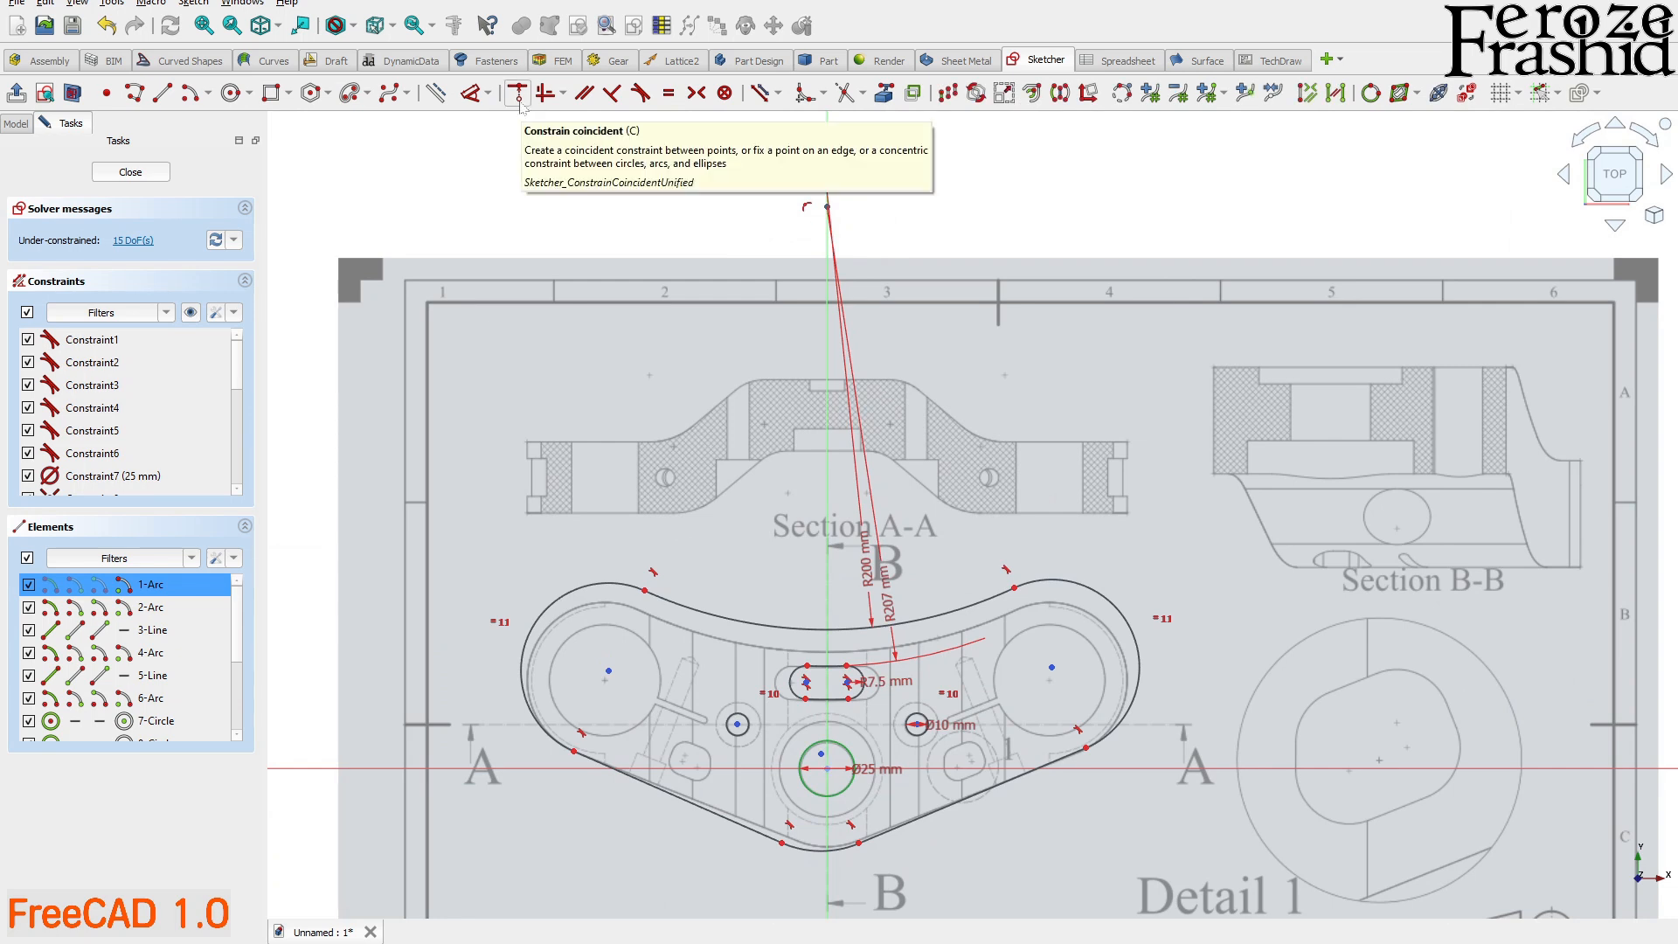
{"action": "left_click", "coordinate": [519, 101]}
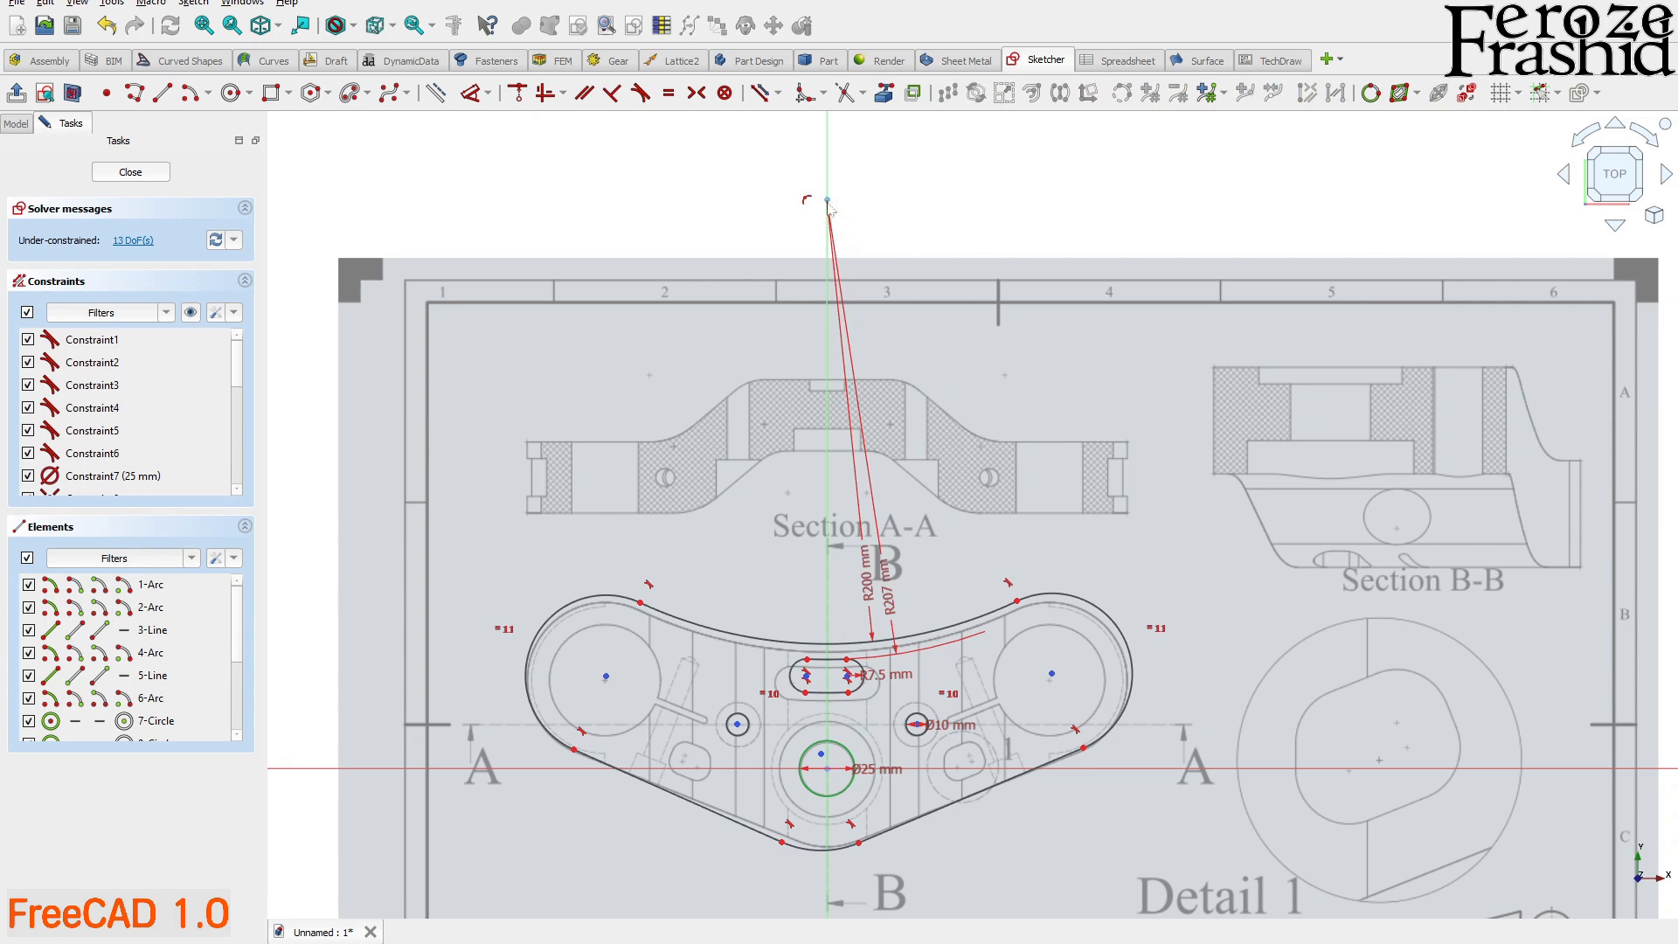
- Adjust the arc slot's left and right end centres to match the centre marks in the reference drawing
{"action": "scroll", "coordinate": [861, 703], "scroll_direction": "up", "scroll_amount": 5}
{"action": "left_click_drag", "start_coordinate": [802, 682], "coordinate": [702, 654]}
{"action": "mouse_move", "coordinate": [827, 647]}
{"action": "left_mouse_down"}
{"action": "mouse_move", "coordinate": [878, 648]}
{"action": "mouse_move", "coordinate": [856, 654]}
{"action": "left_mouse_up"}
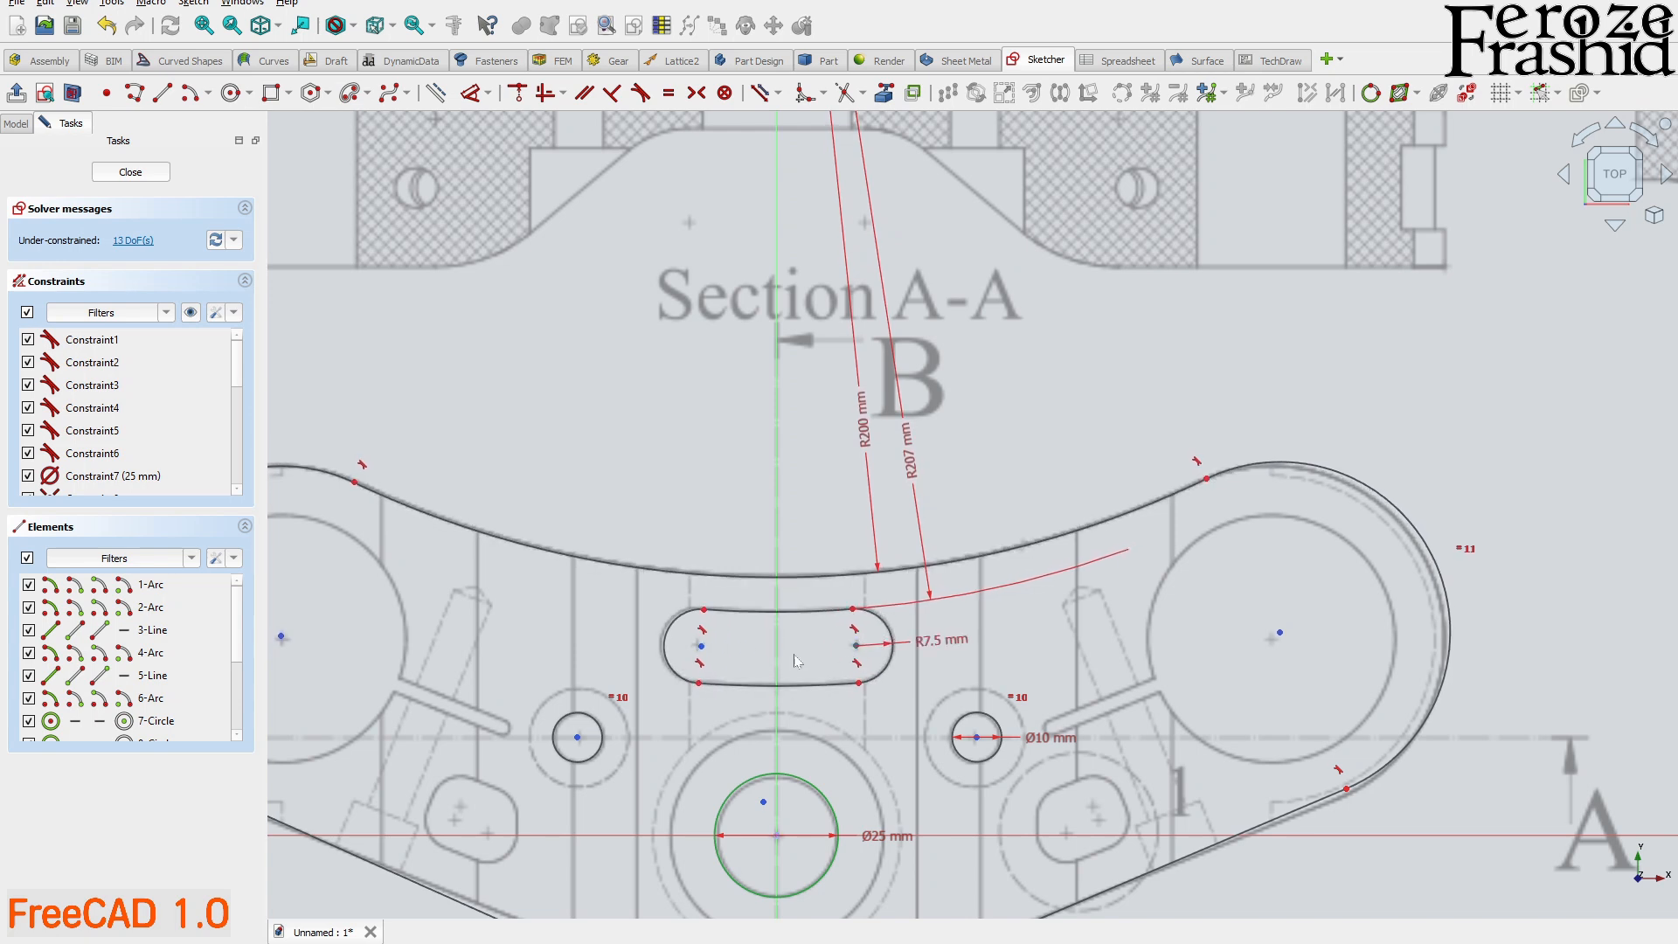
- Dimension the distance between the slot's two end centres as 32 mm
{"action": "left_click", "coordinate": [706, 648]}
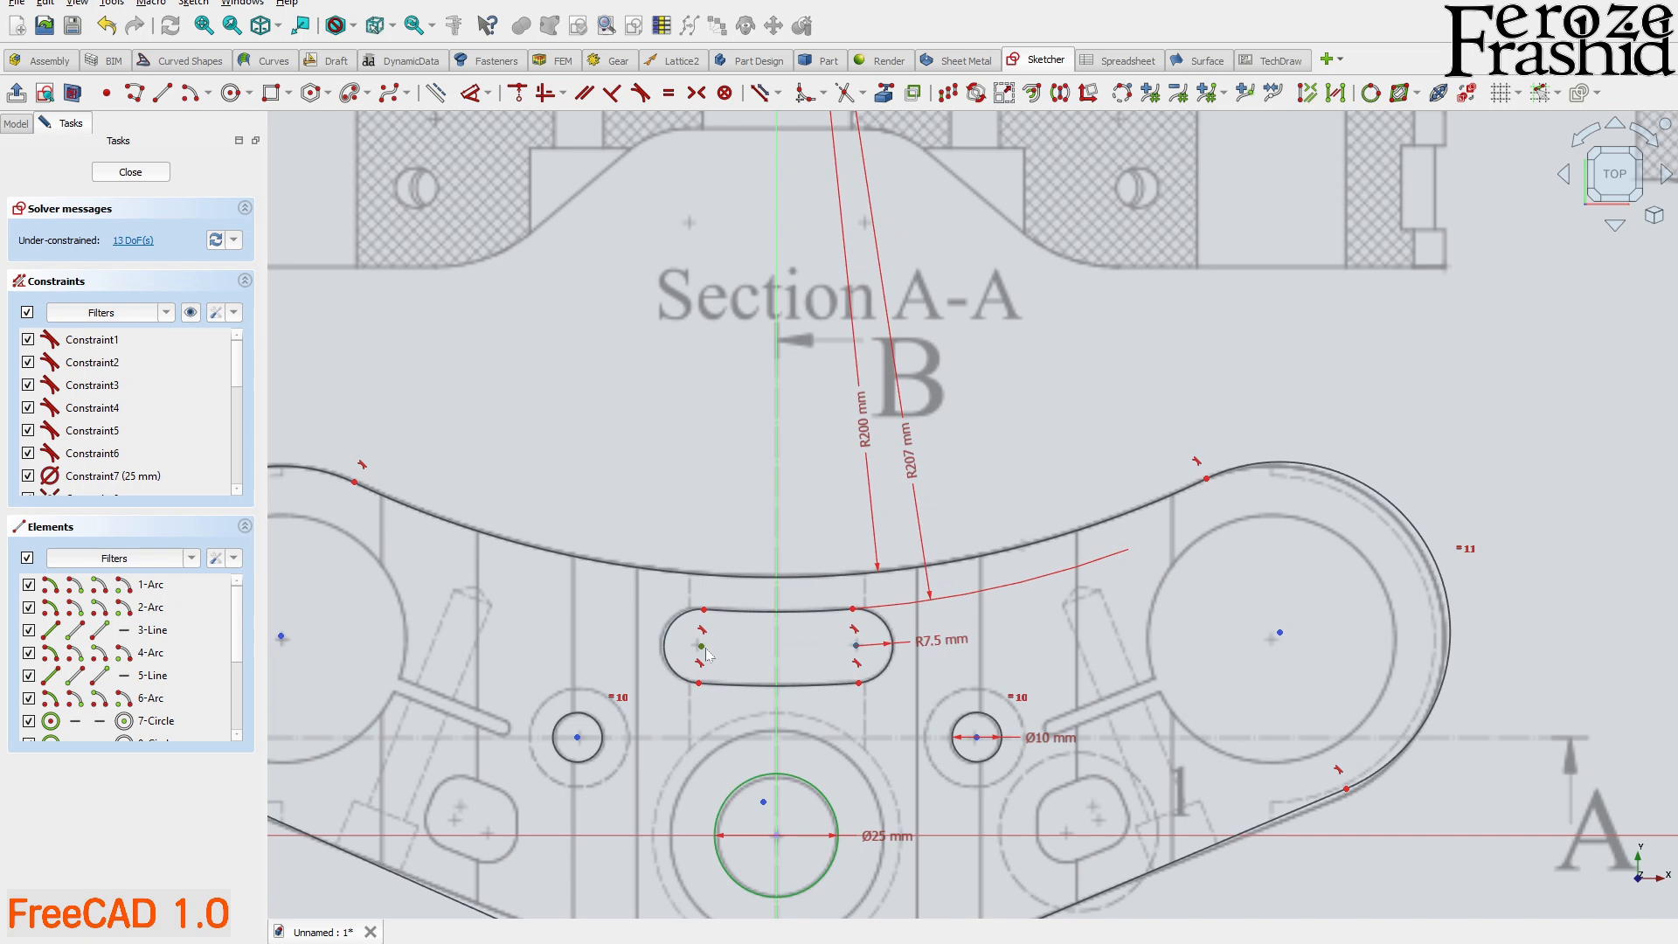
{"action": "key", "text": "d"}
{"action": "left_click", "coordinate": [738, 529]}
{"action": "type", "text": "32"}
{"action": "key", "text": "Return"}
{"action": "scroll", "coordinate": [1284, 635], "scroll_direction": "down", "scroll_amount": 1}
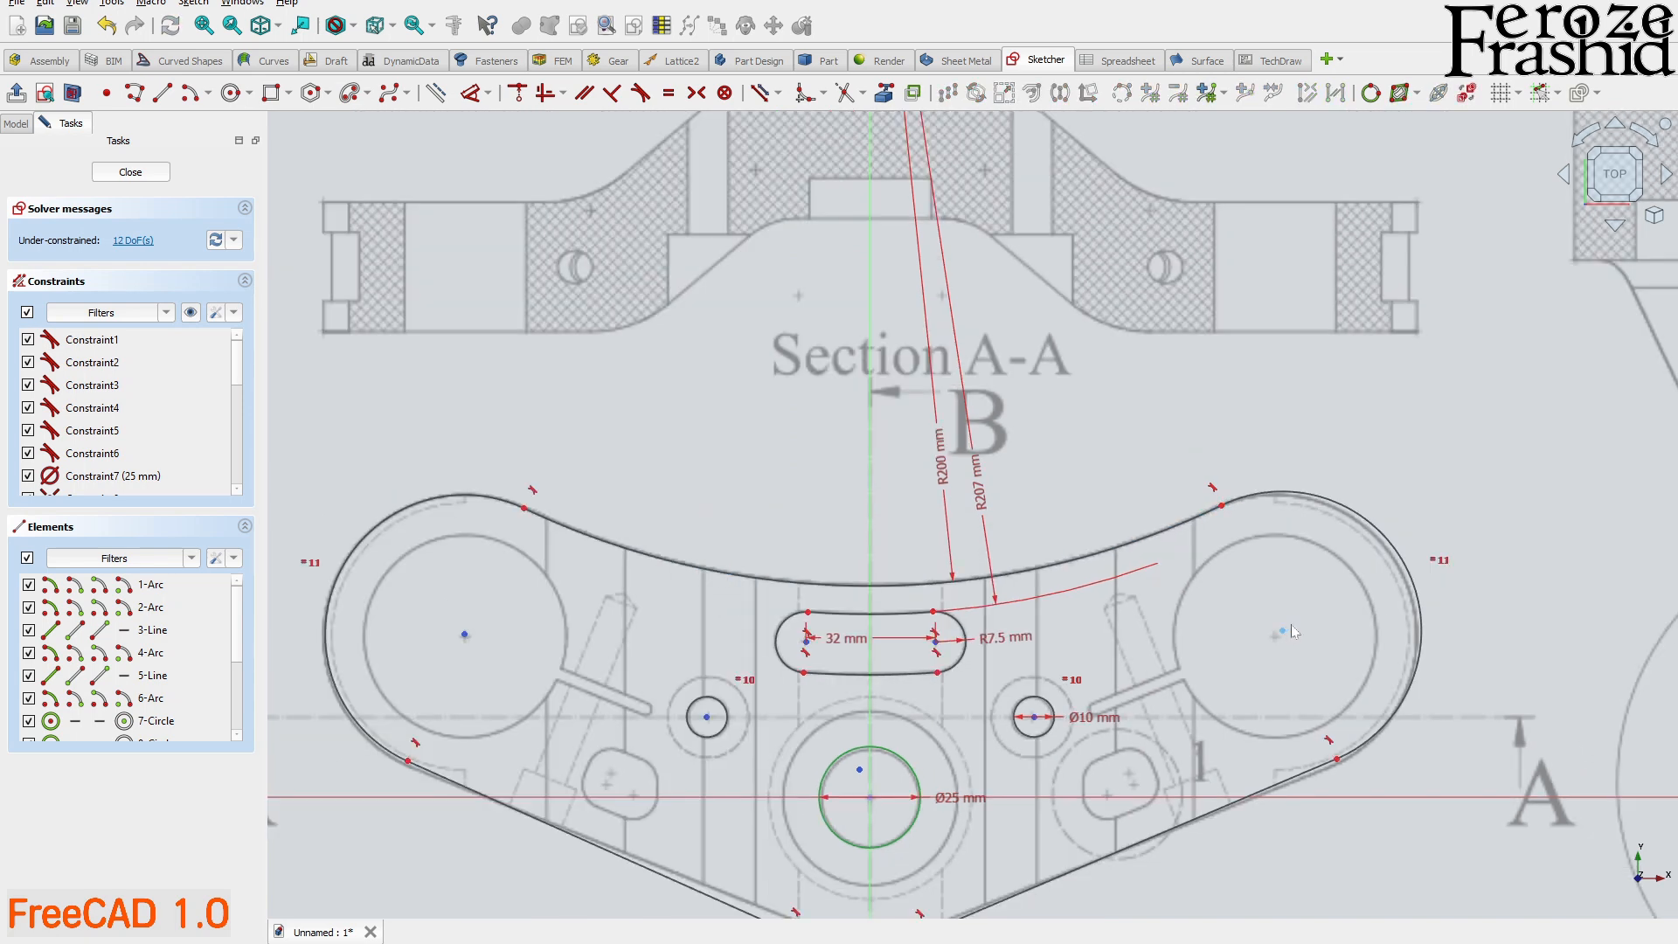
- Align the right lobe arc's centre with the drawing and set the horizontal distance between the two lobe centres to 200 mm
{"action": "left_click", "coordinate": [1275, 637]}
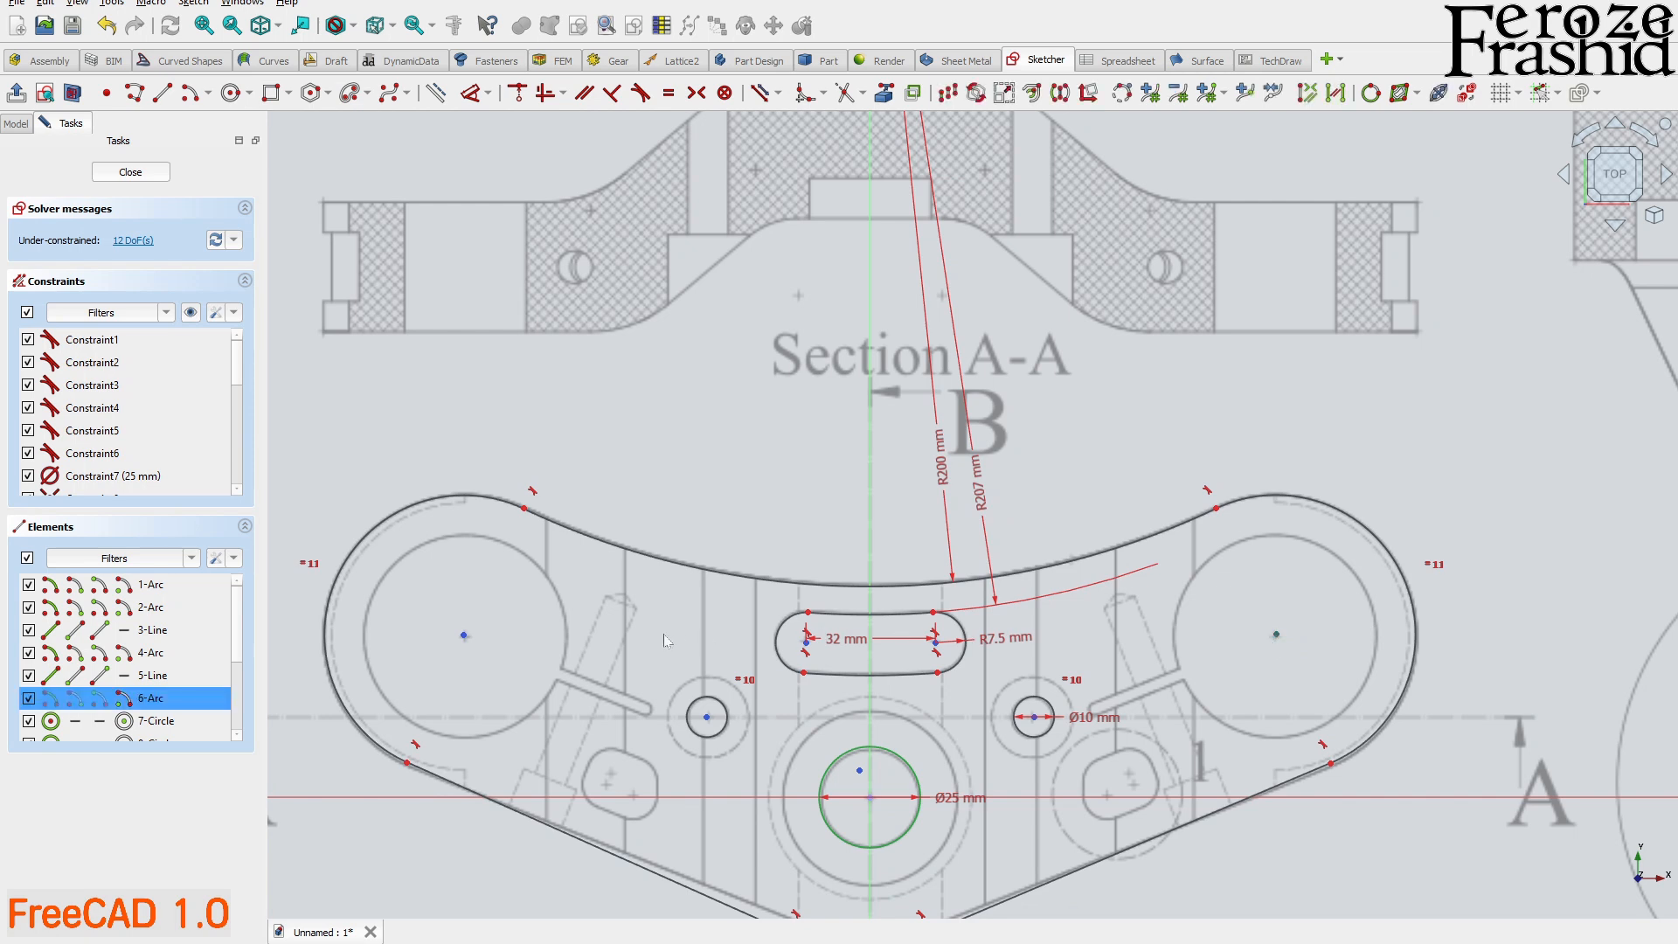
{"action": "left_click", "coordinate": [478, 633]}
{"action": "key", "text": "l"}
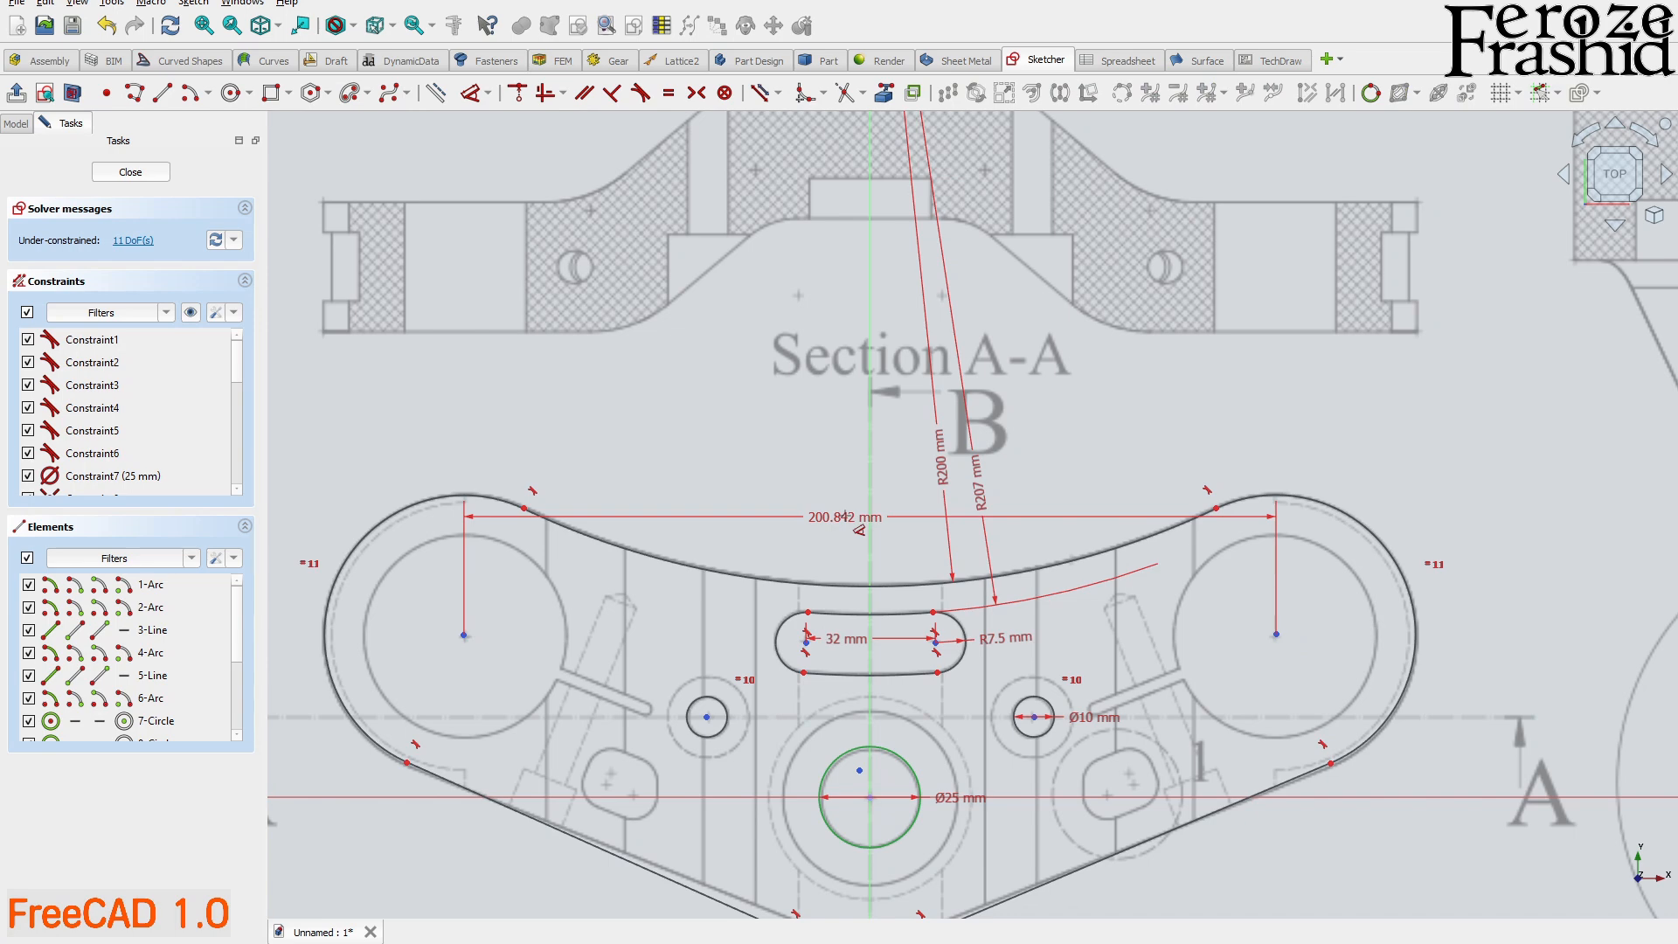
{"action": "double_click", "coordinate": [840, 519]}
{"action": "type", "text": "200"}
{"action": "key", "text": "Return"}
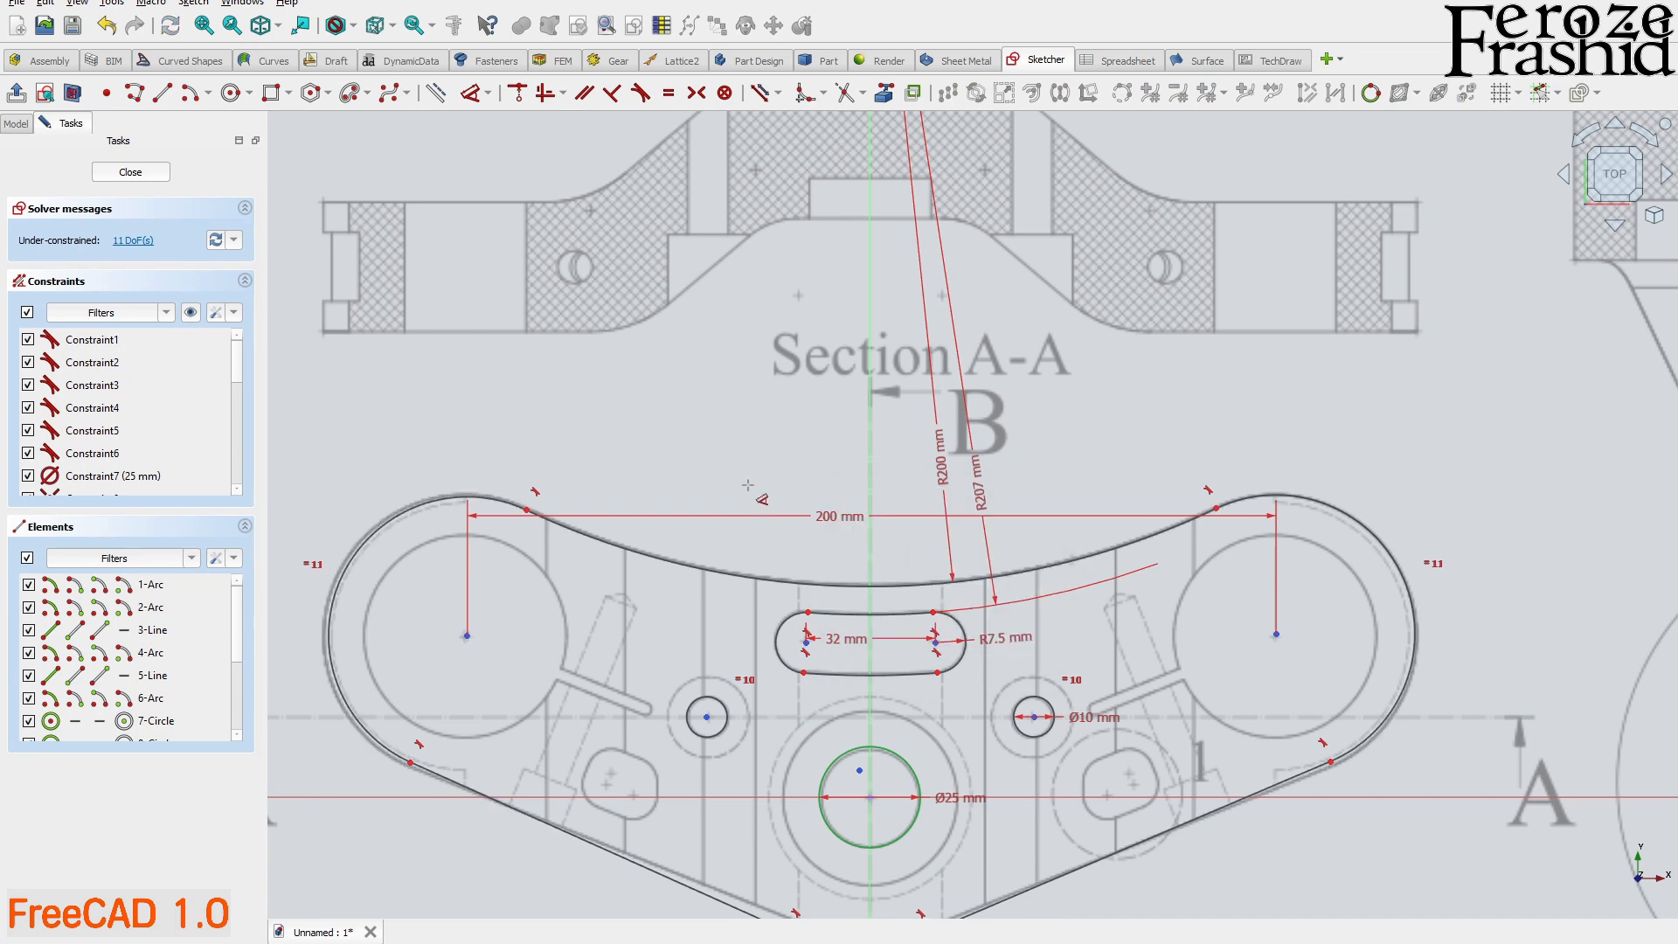
- Set the vertical distance from the sketch origin to the right lobe centre to 40 mm
{"action": "scroll", "coordinate": [799, 462], "scroll_direction": "down", "scroll_amount": 1}
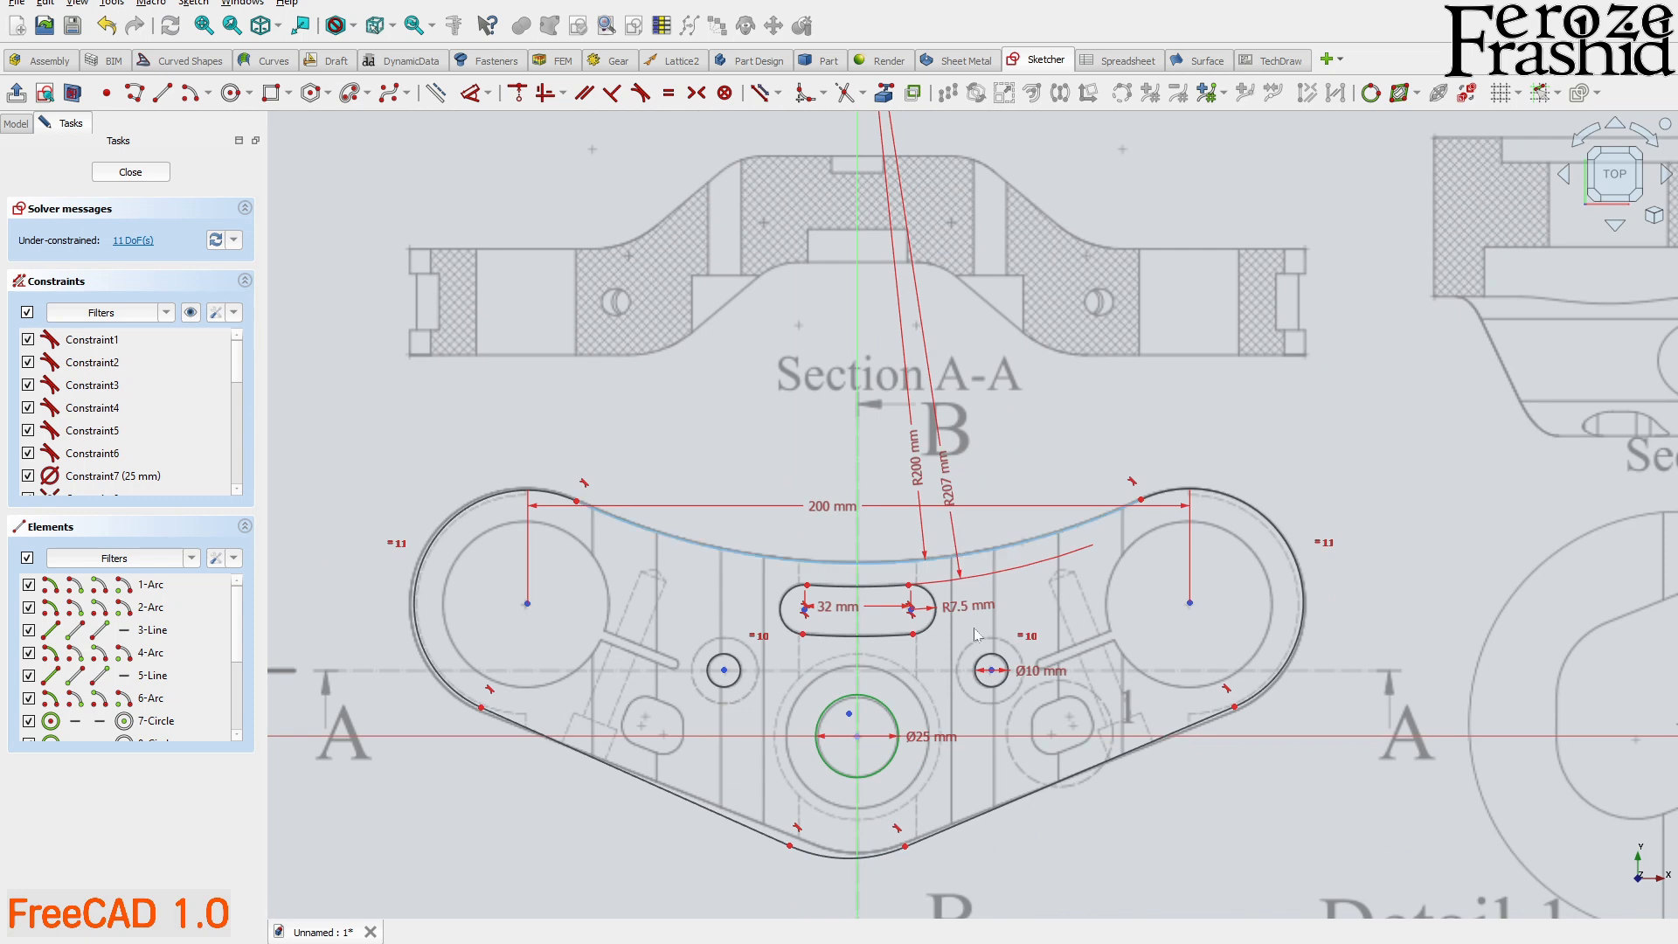
{"action": "left_click", "coordinate": [1190, 605]}
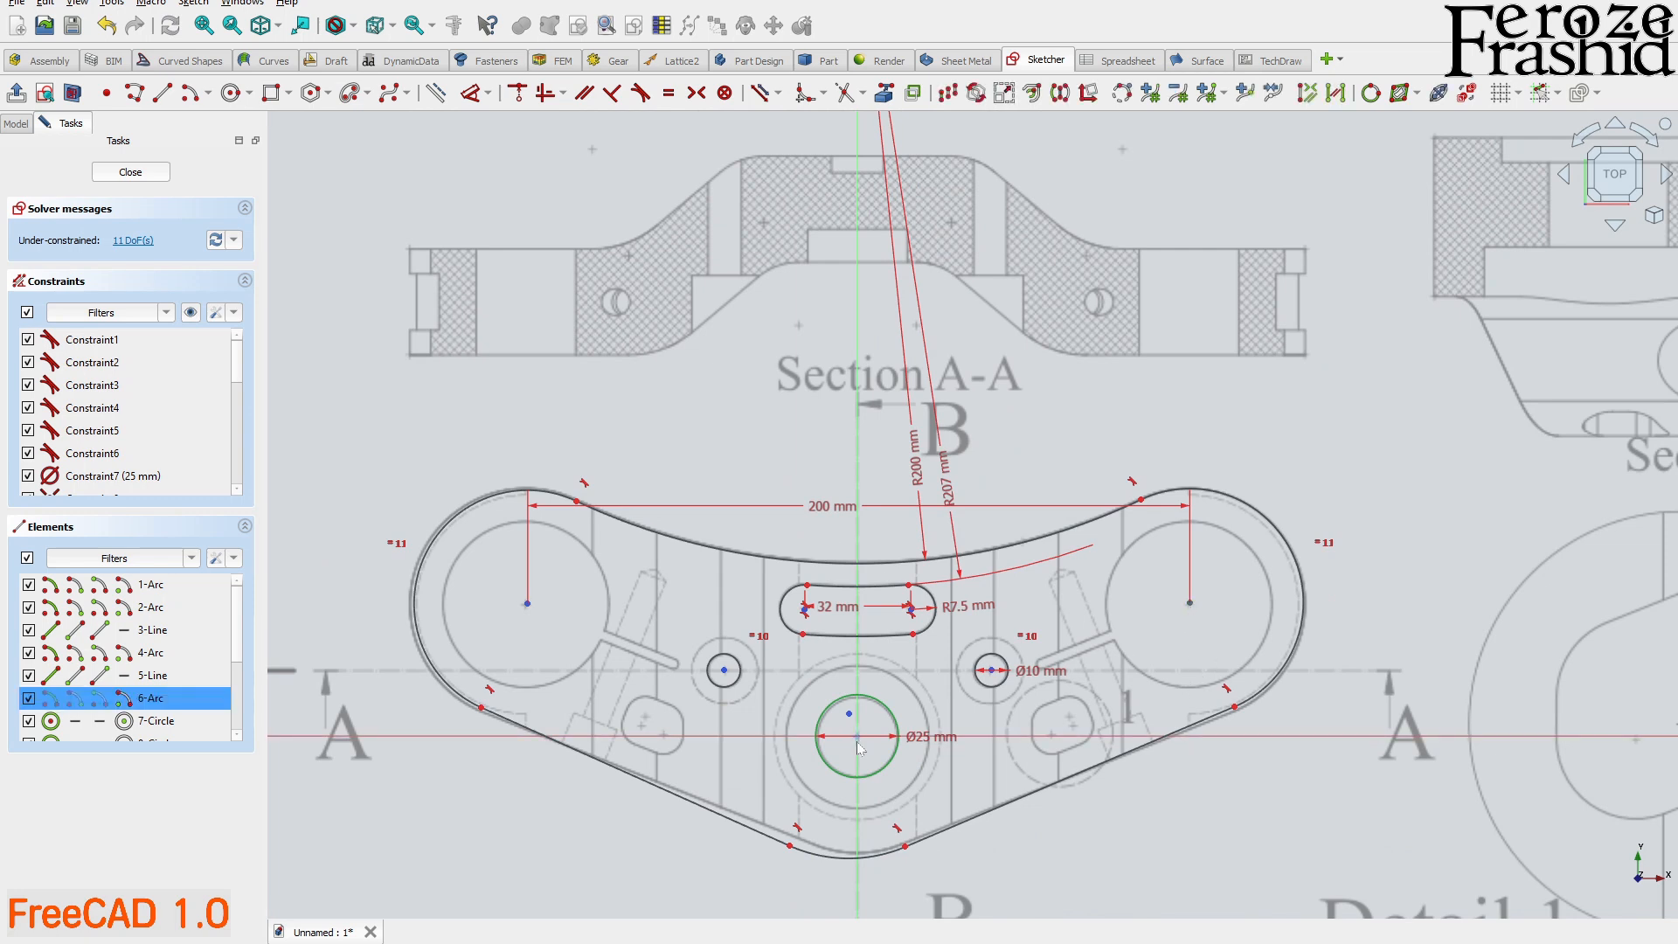
{"action": "left_click", "coordinate": [1371, 659]}
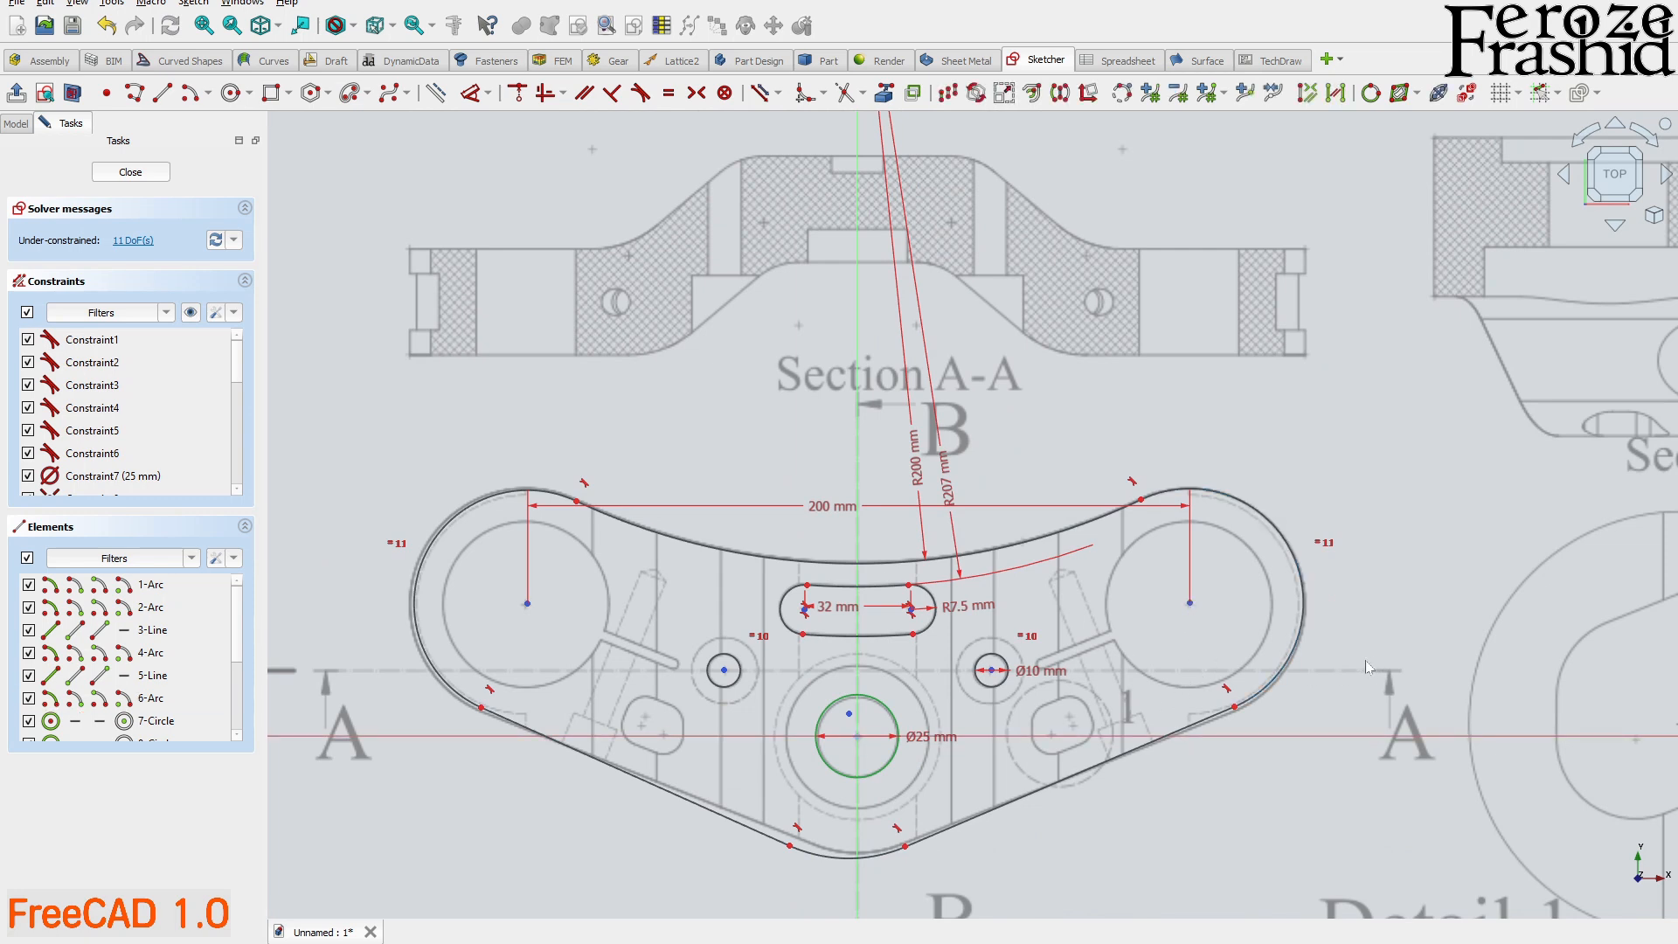
{"action": "left_click", "coordinate": [1190, 605]}
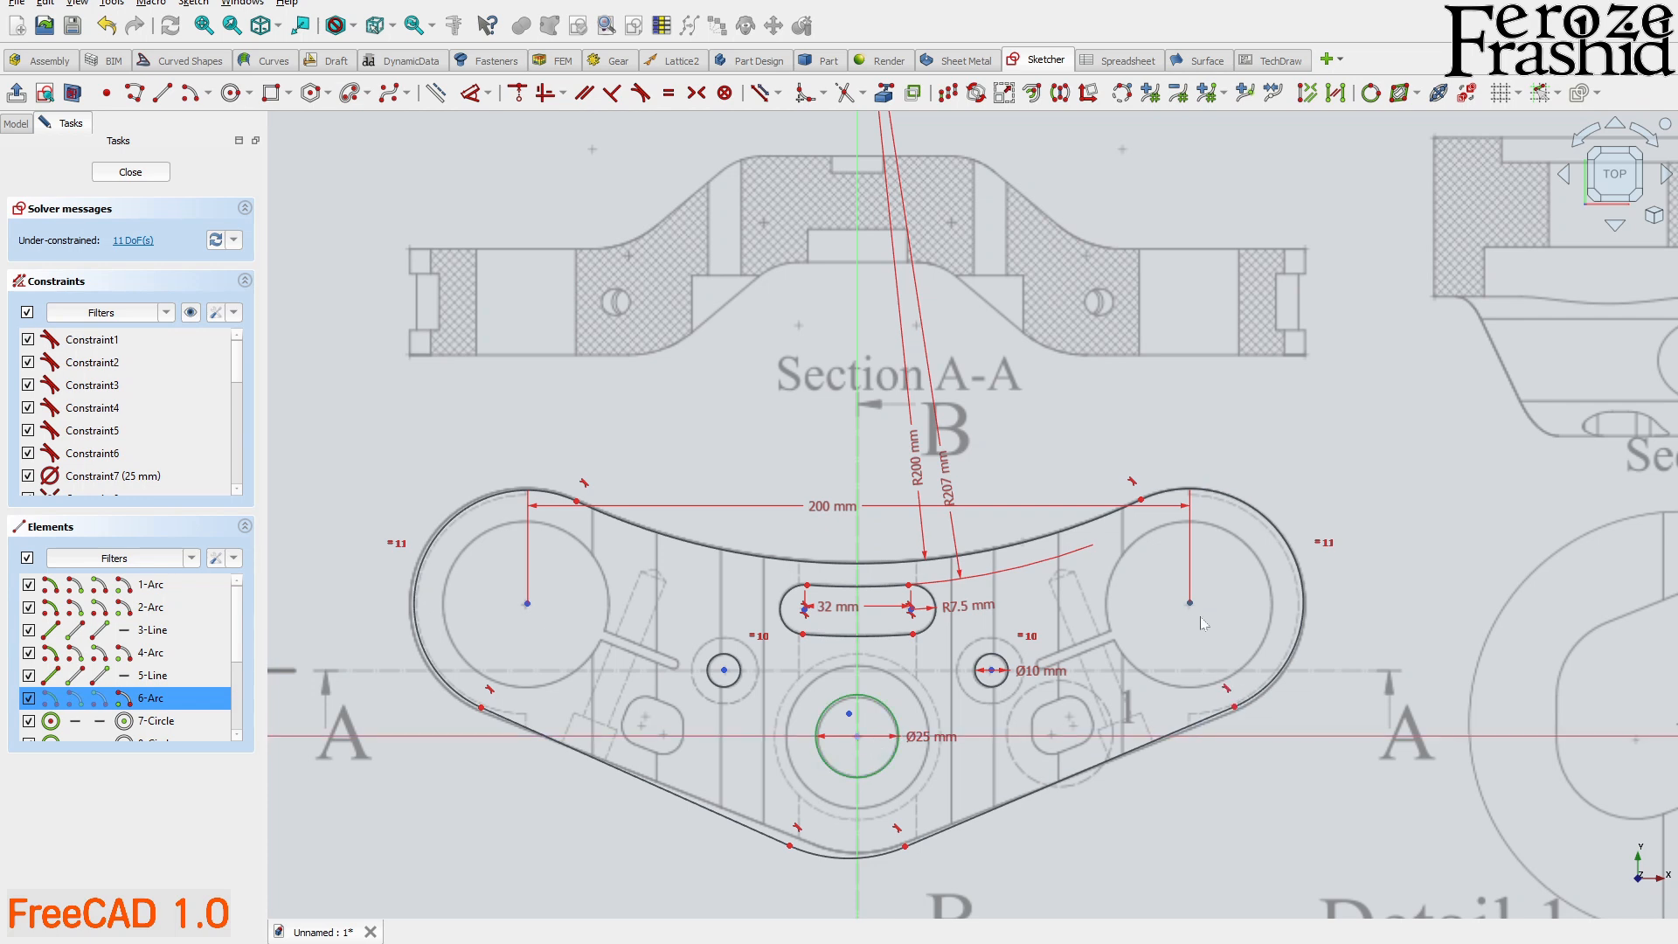
{"action": "key", "text": "d"}
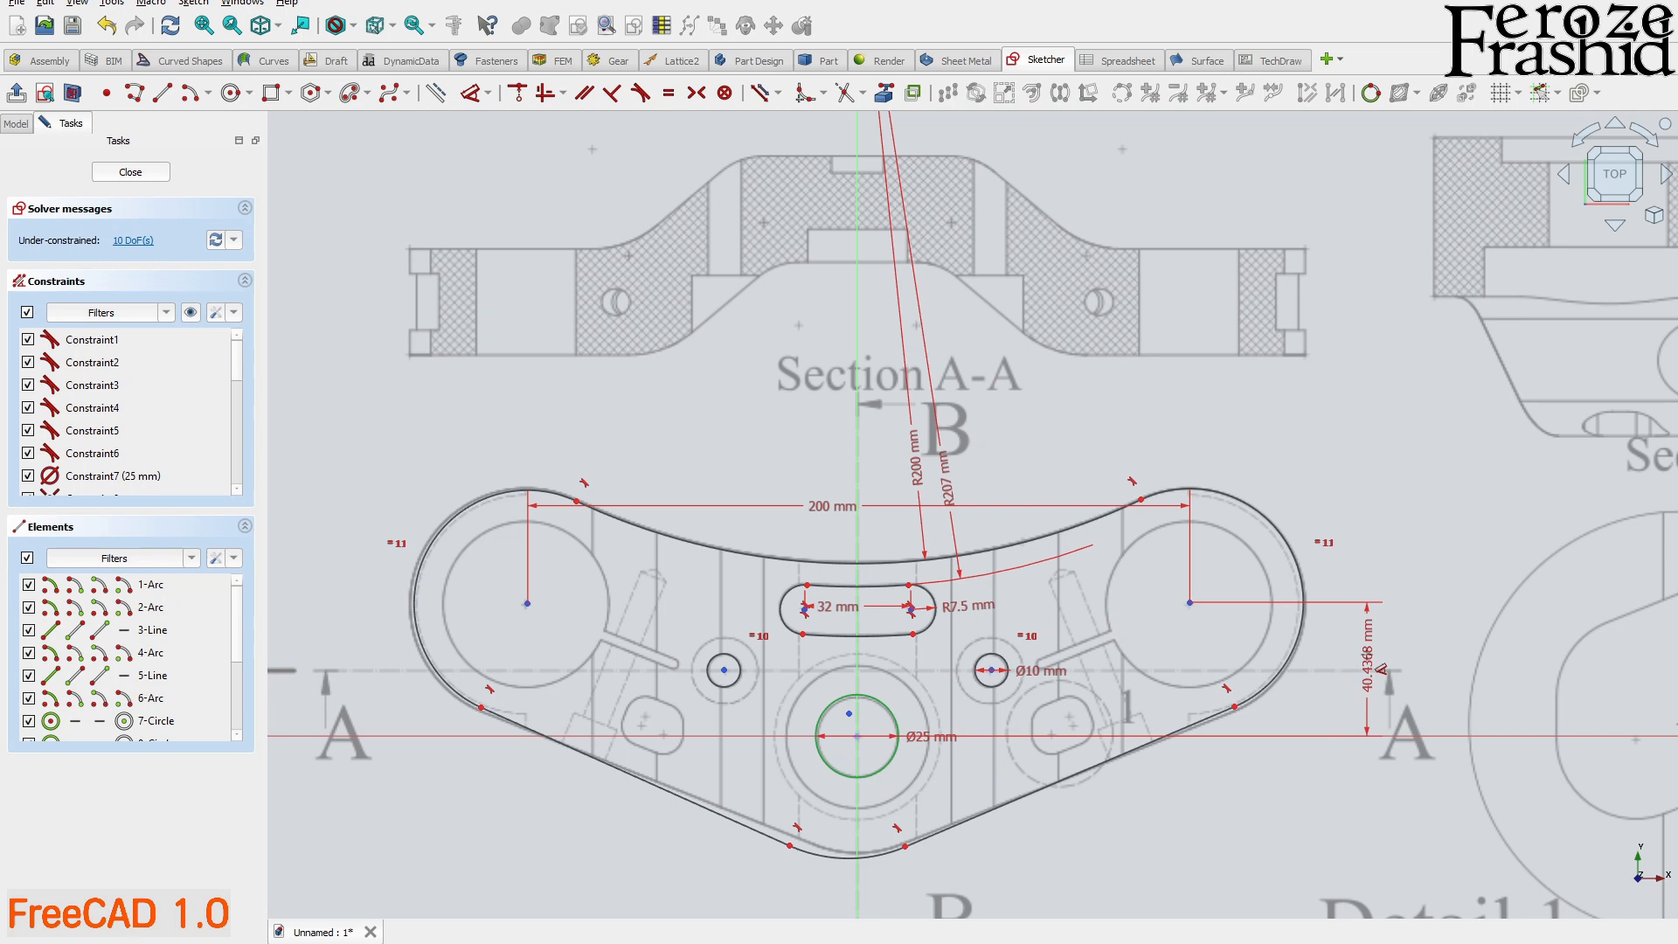
{"action": "left_click", "coordinate": [1375, 669]}
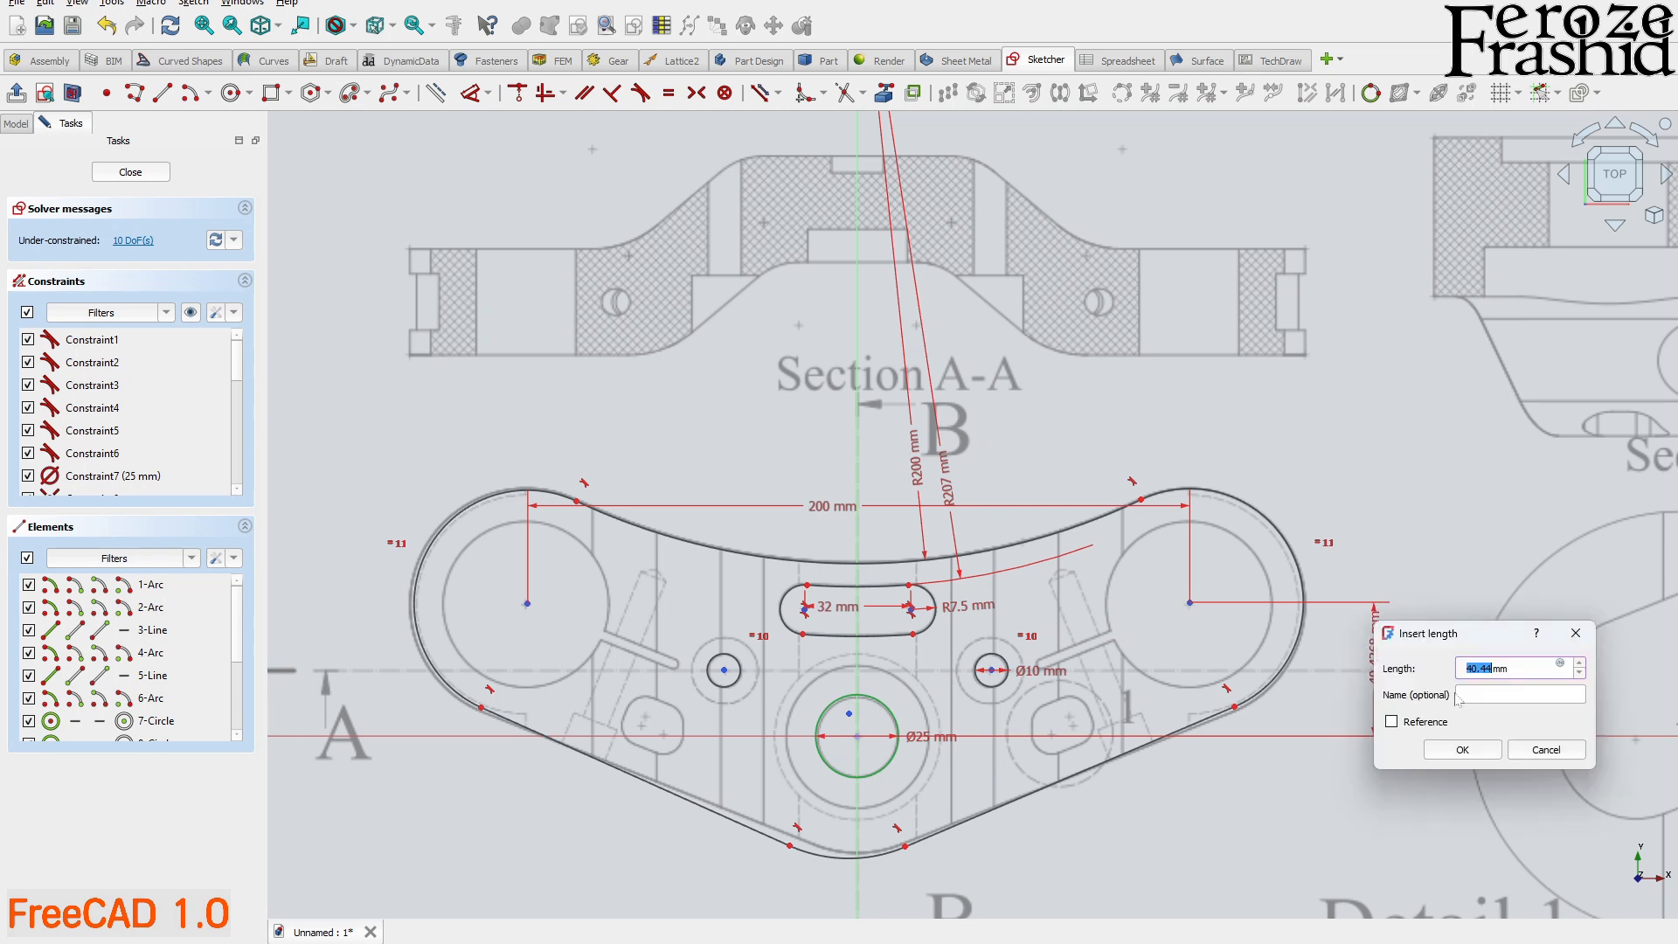
{"action": "type", "text": "40"}
{"action": "key", "text": "Return"}
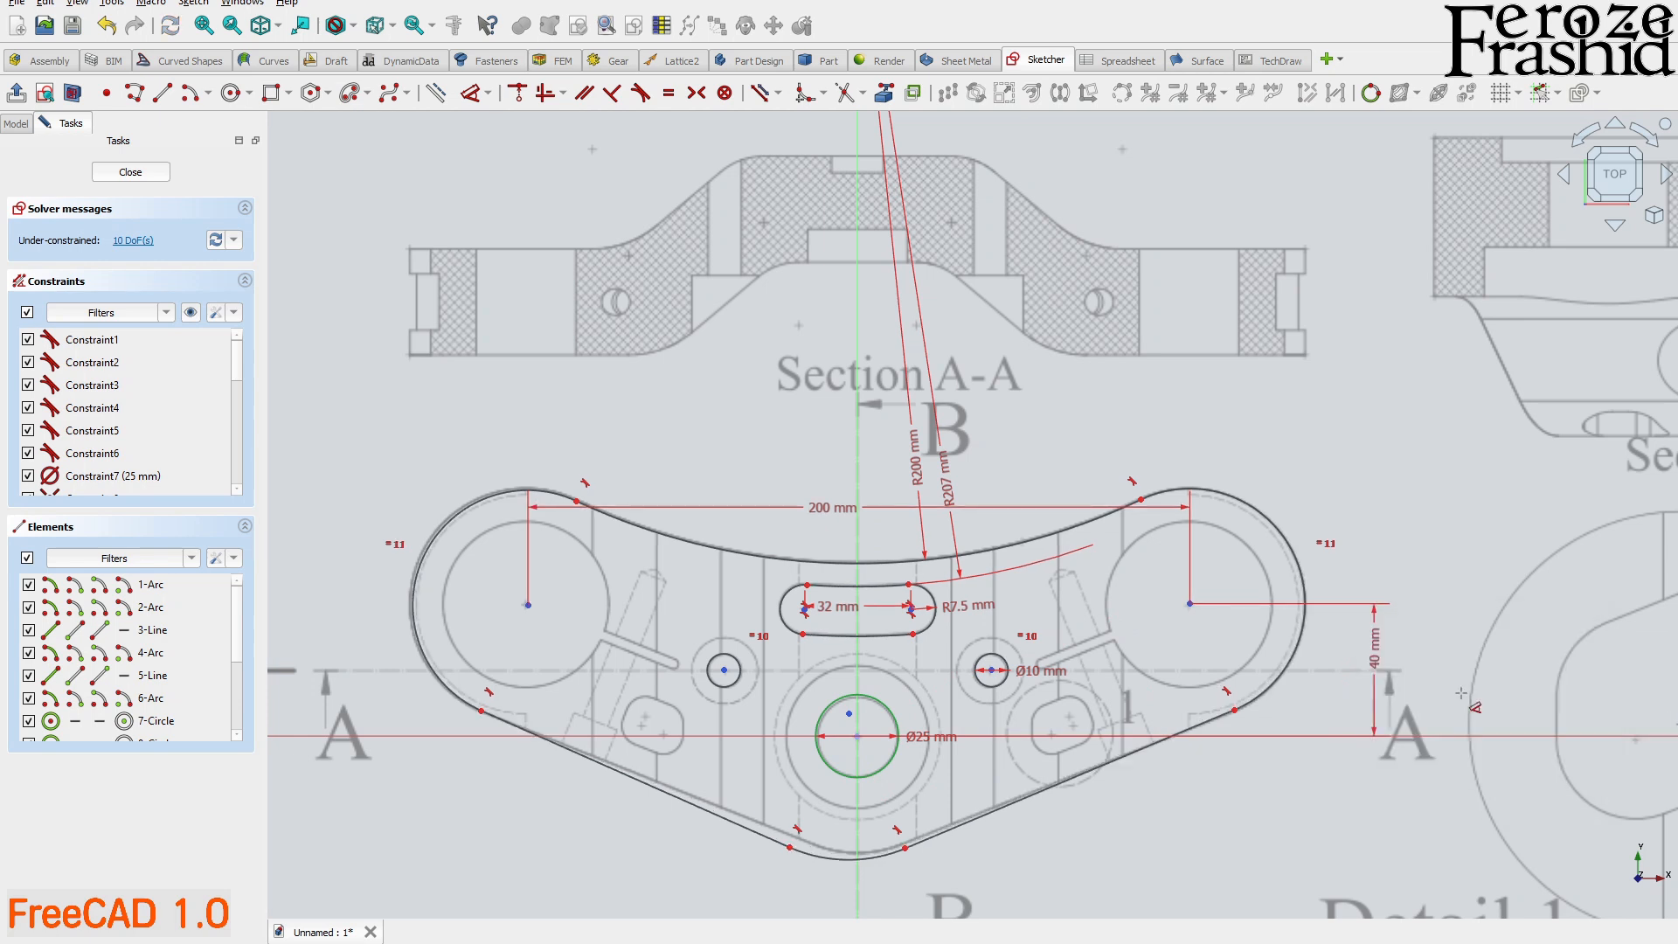
{"action": "key", "text": "Escape"}
- Constrain the left and right lobe centres to be symmetric about the vertical axis
{"action": "left_click", "coordinate": [1190, 604]}
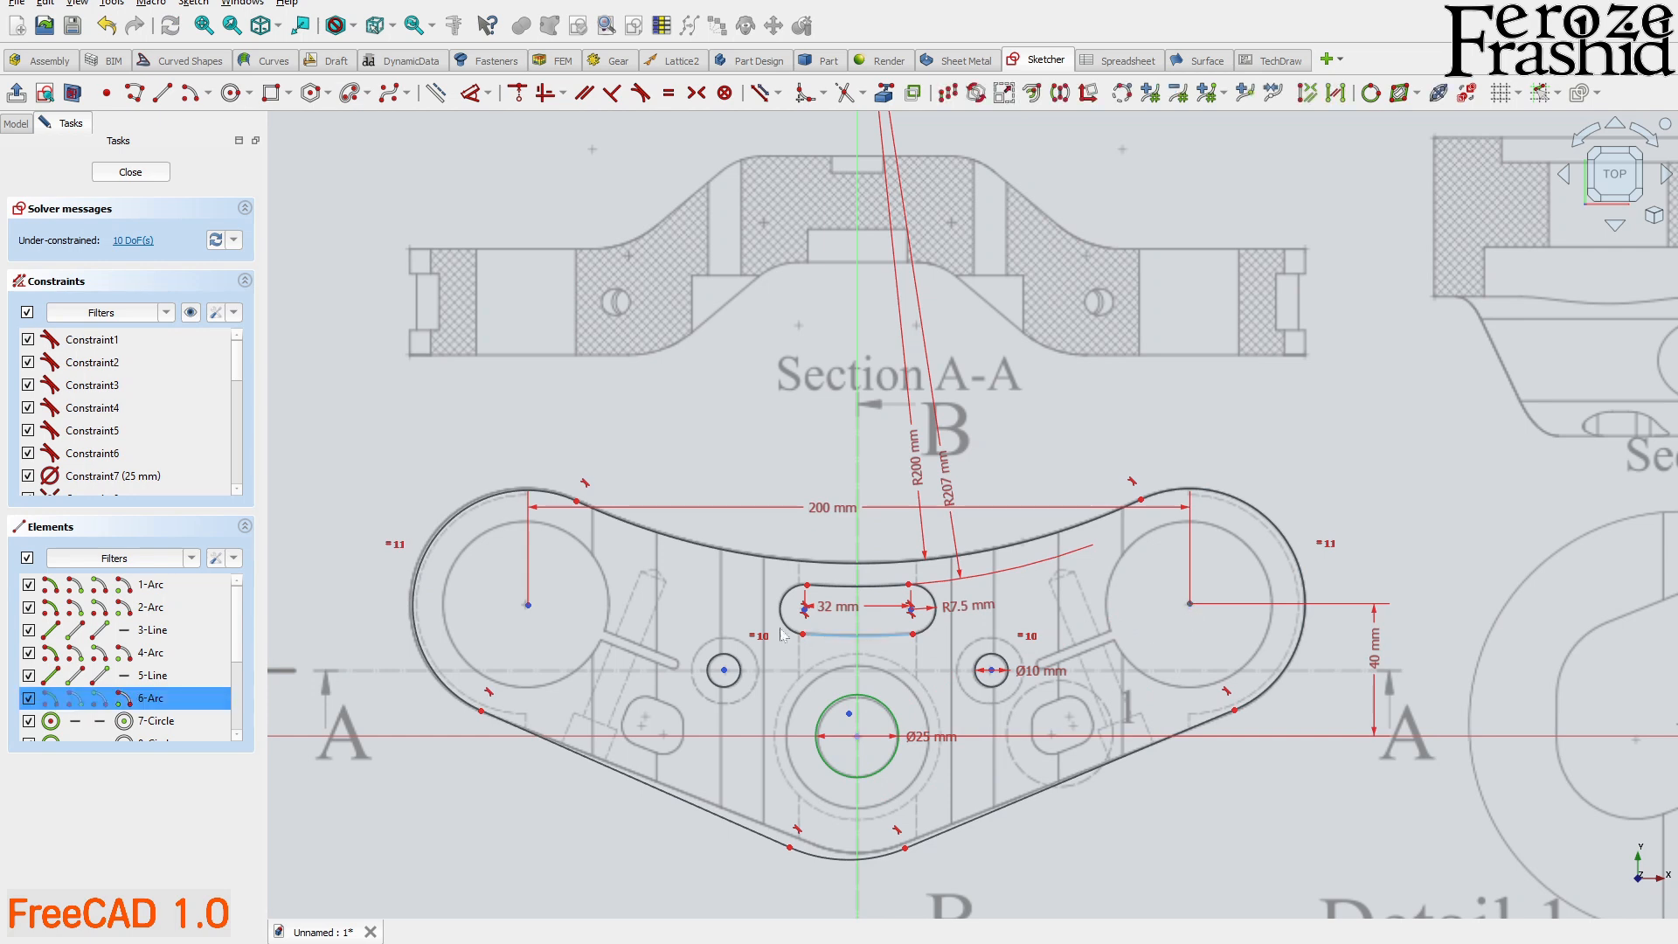
{"action": "left_click", "coordinate": [528, 605]}
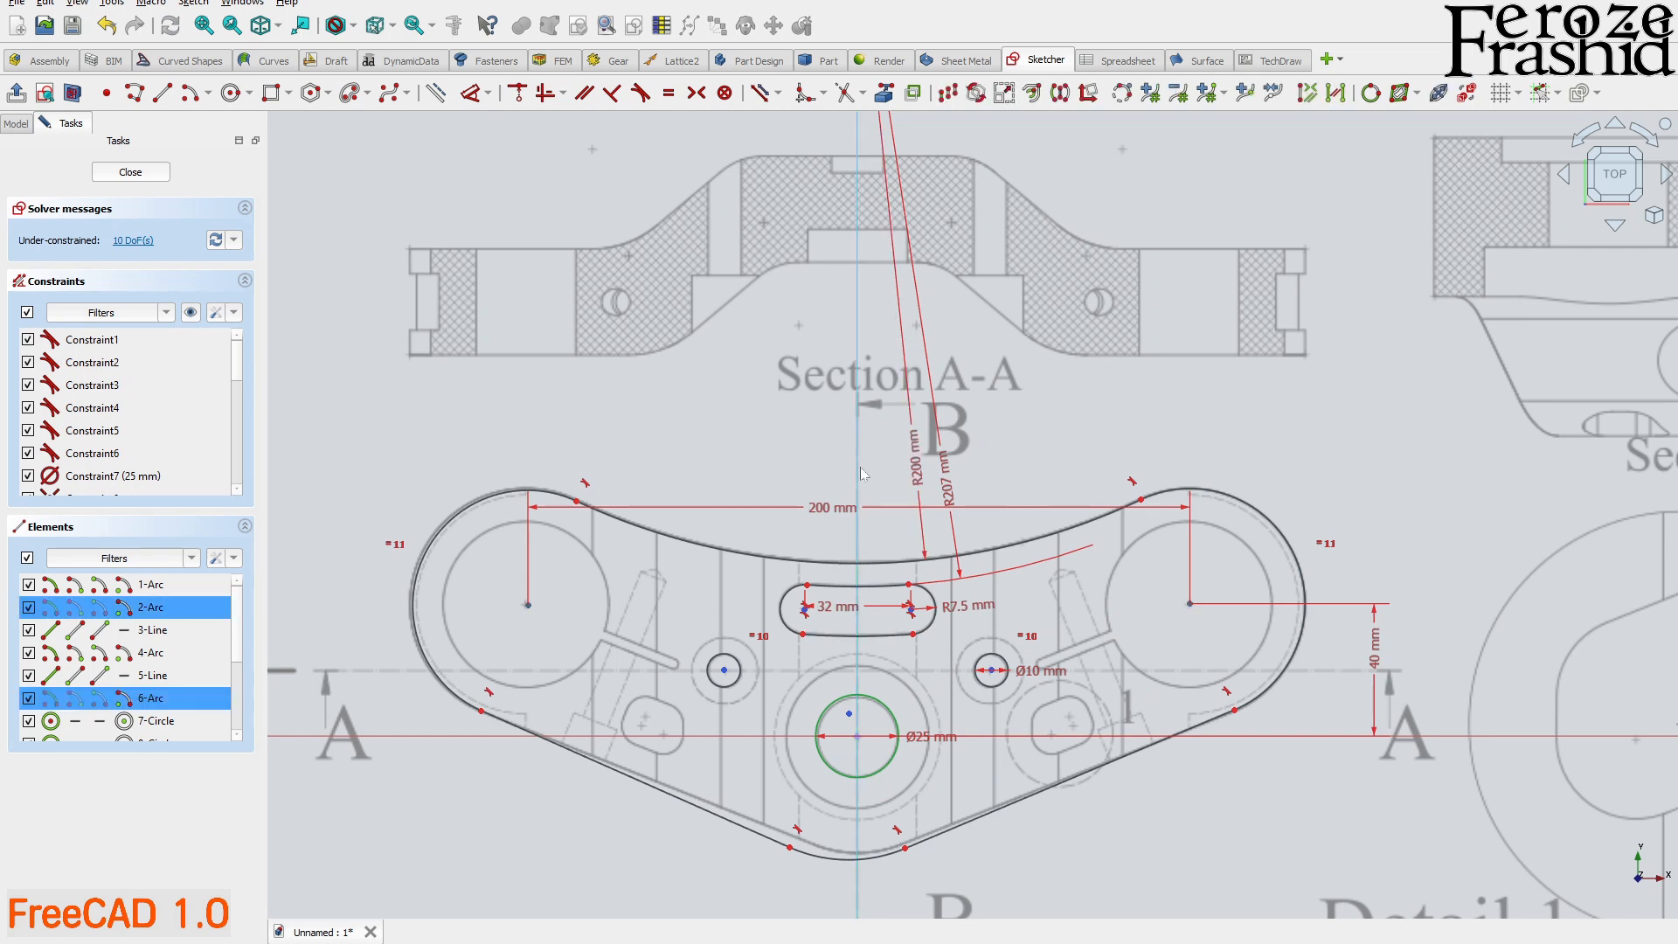
{"action": "left_click", "coordinate": [891, 468]}
{"action": "left_click", "coordinate": [1189, 604]}
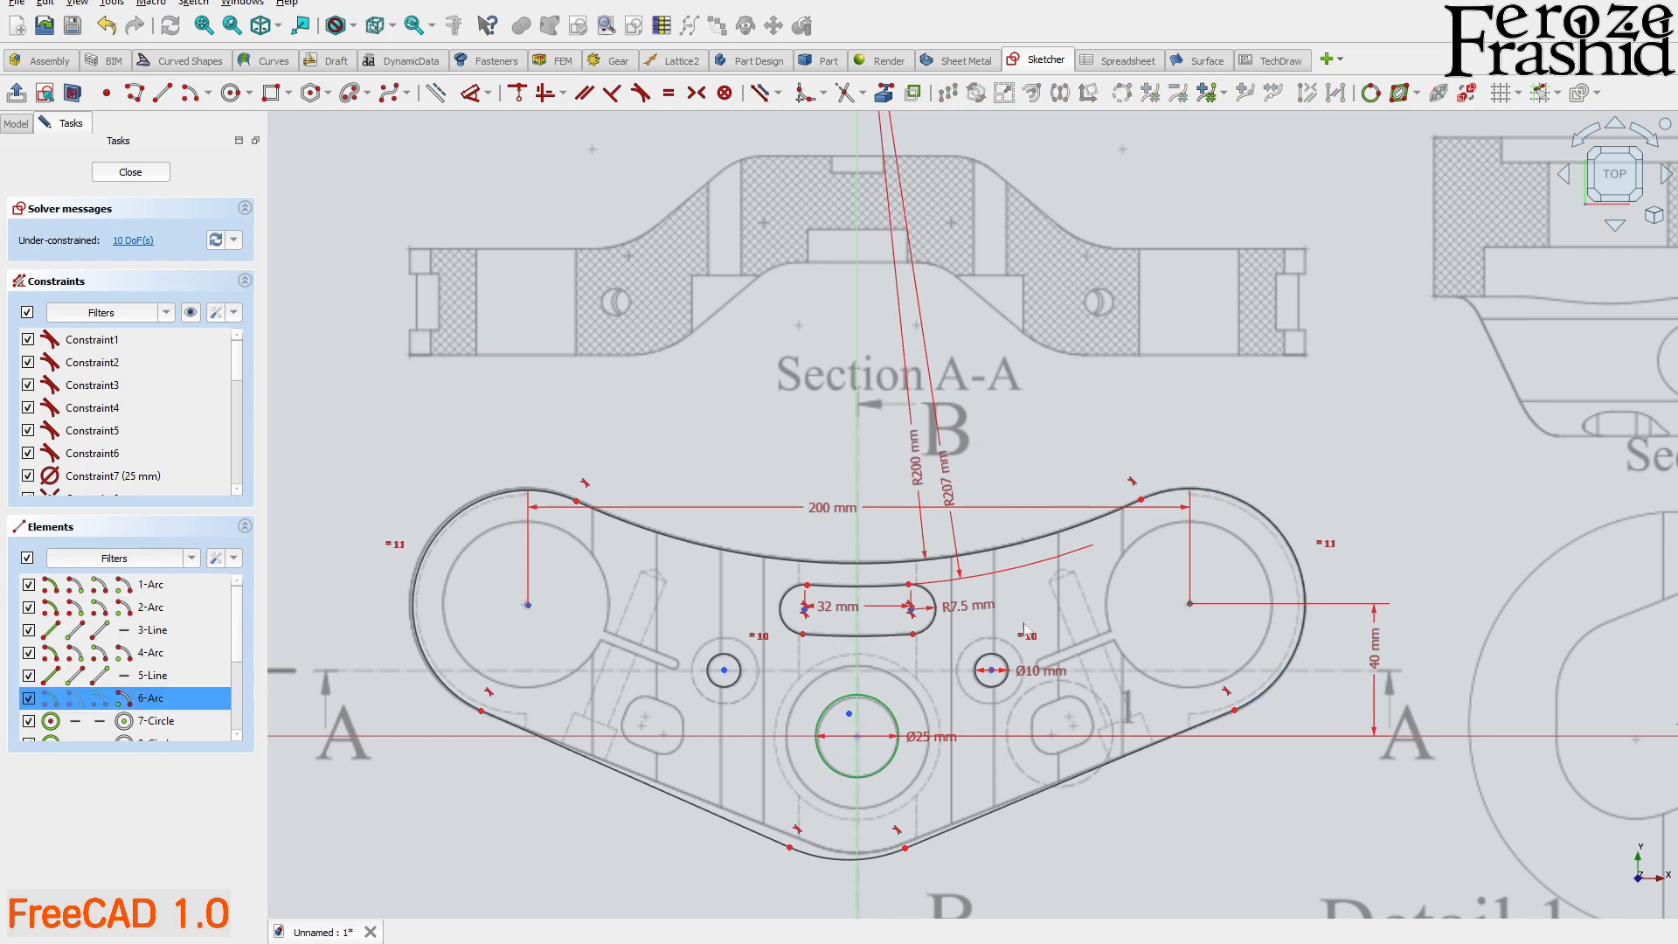
{"action": "left_click", "coordinate": [533, 604]}
{"action": "left_click", "coordinate": [849, 400]}
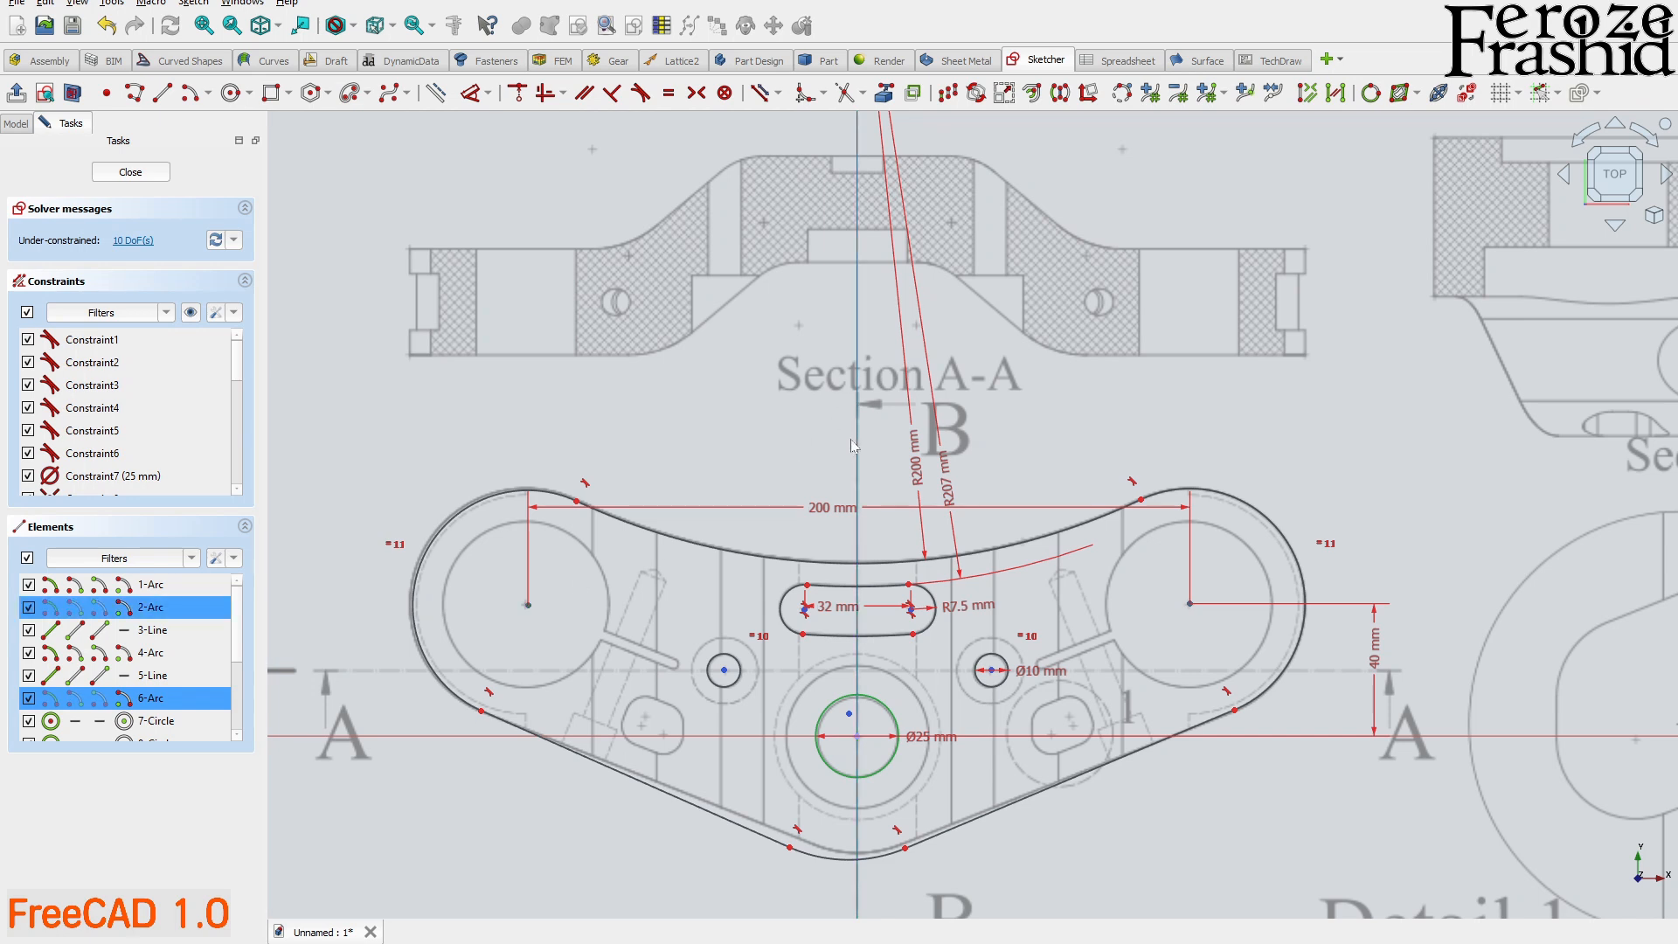
{"action": "key", "text": "s"}
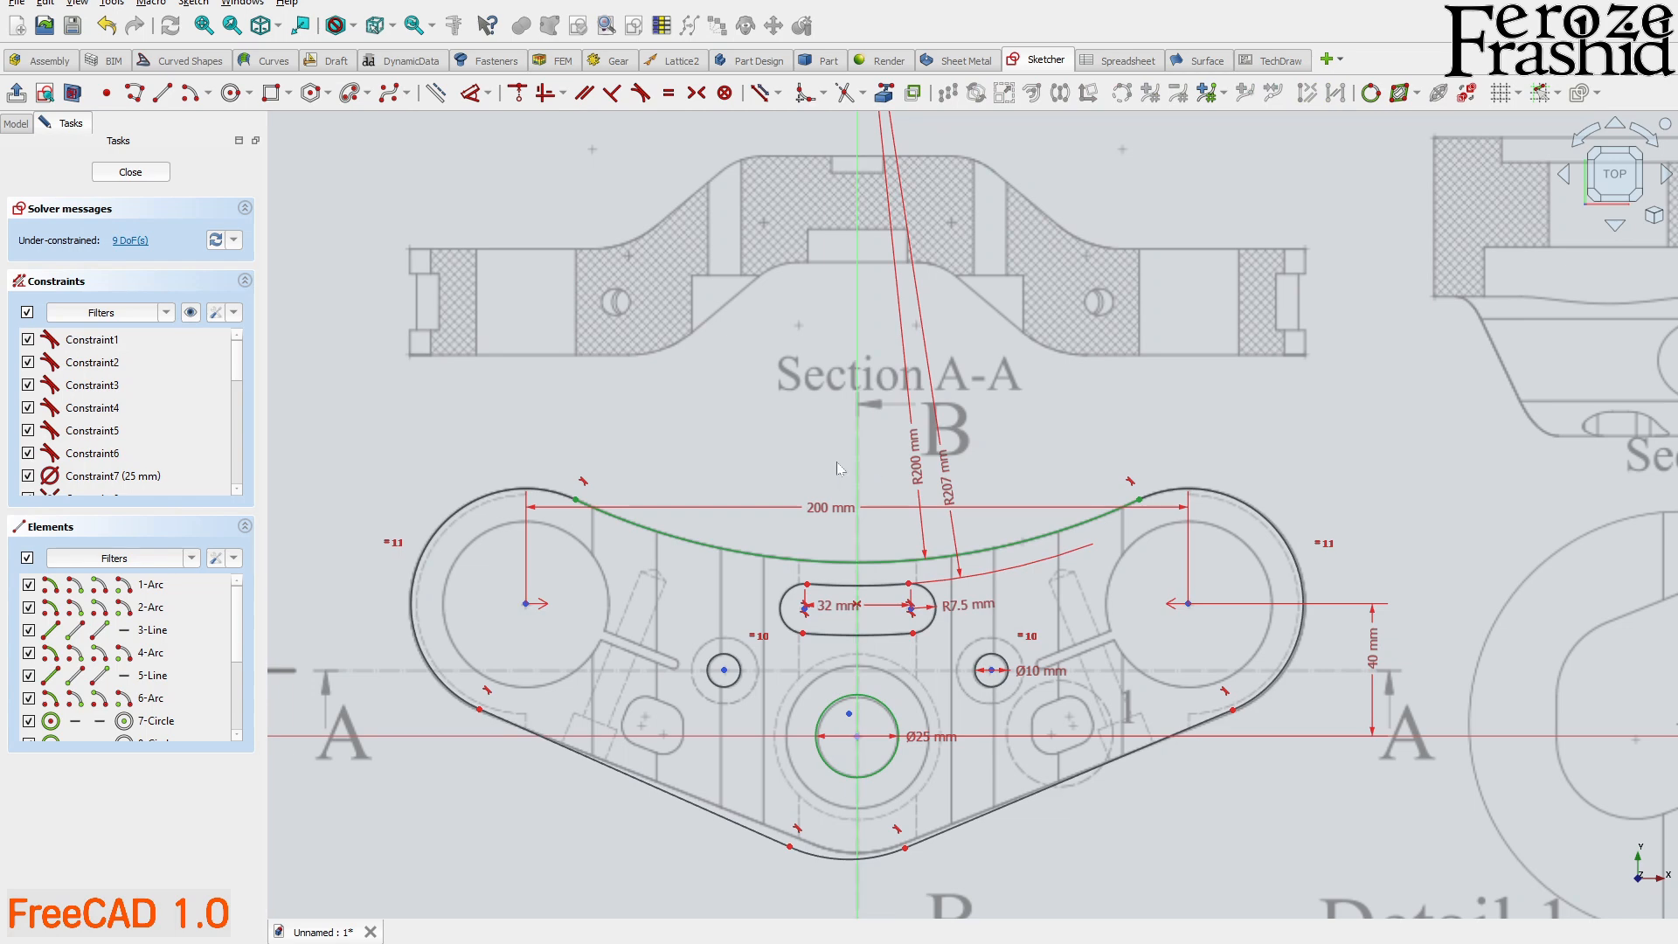
- Make the centre of the outline's bottom arc coincident with the sketch origin
{"action": "scroll", "coordinate": [900, 617], "scroll_direction": "up", "scroll_amount": 3}
{"action": "scroll", "coordinate": [769, 611], "scroll_direction": "down", "scroll_amount": 4}
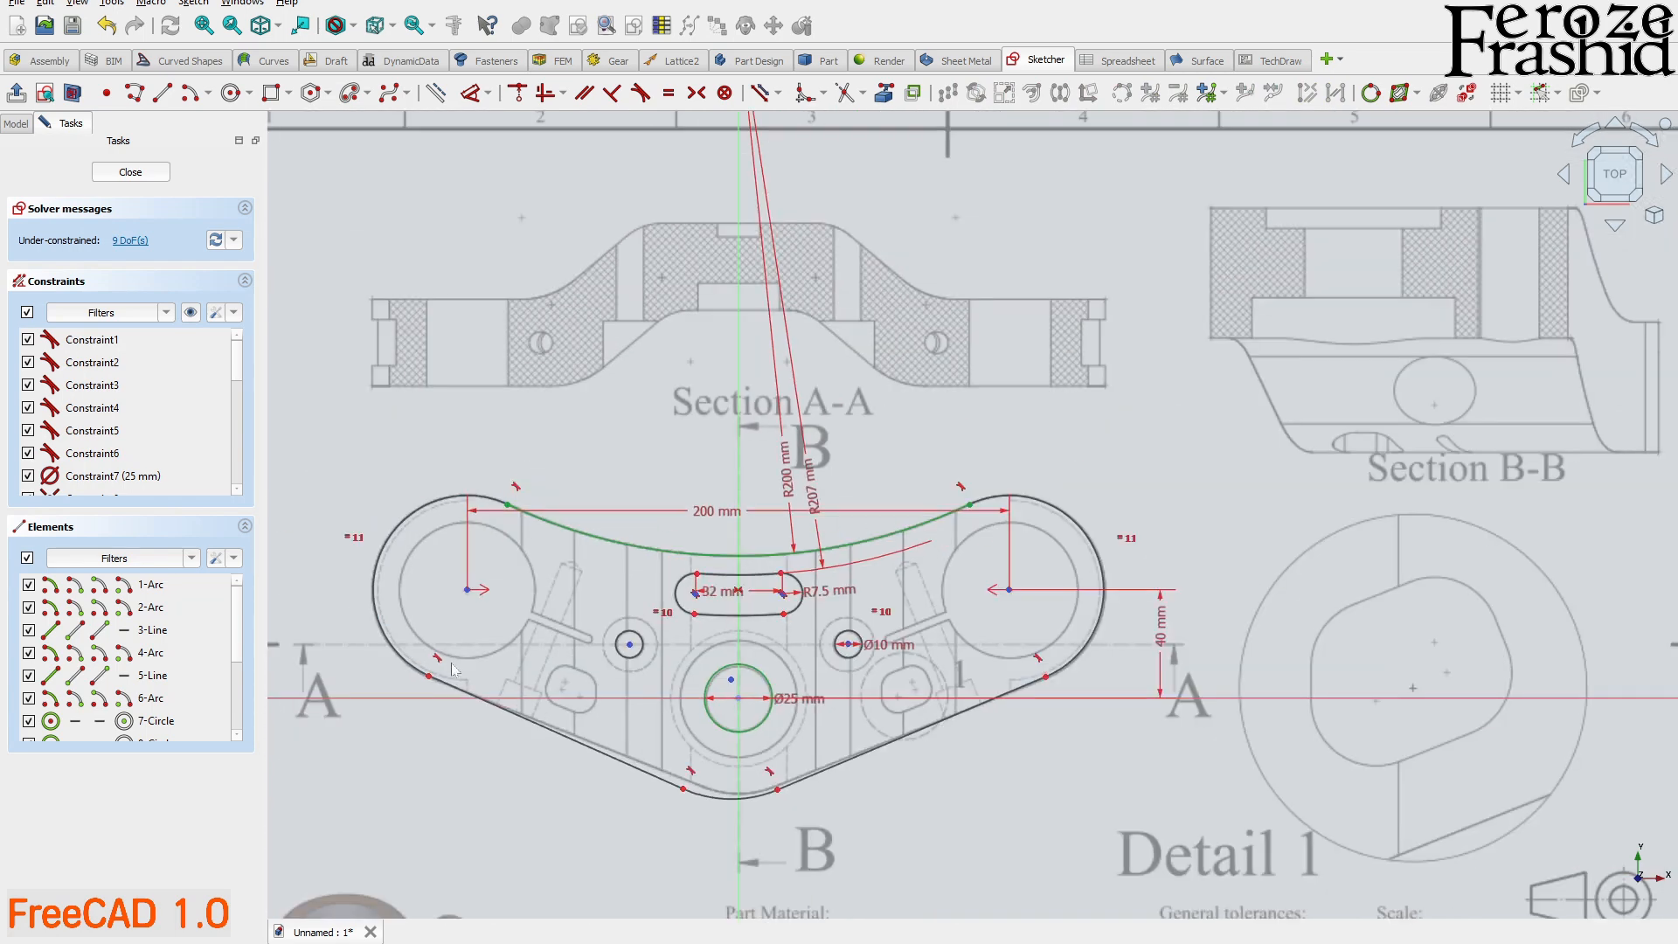
{"action": "left_click_drag", "start_coordinate": [434, 674], "coordinate": [437, 679]}
{"action": "scroll", "coordinate": [640, 701], "scroll_direction": "up", "scroll_amount": 3}
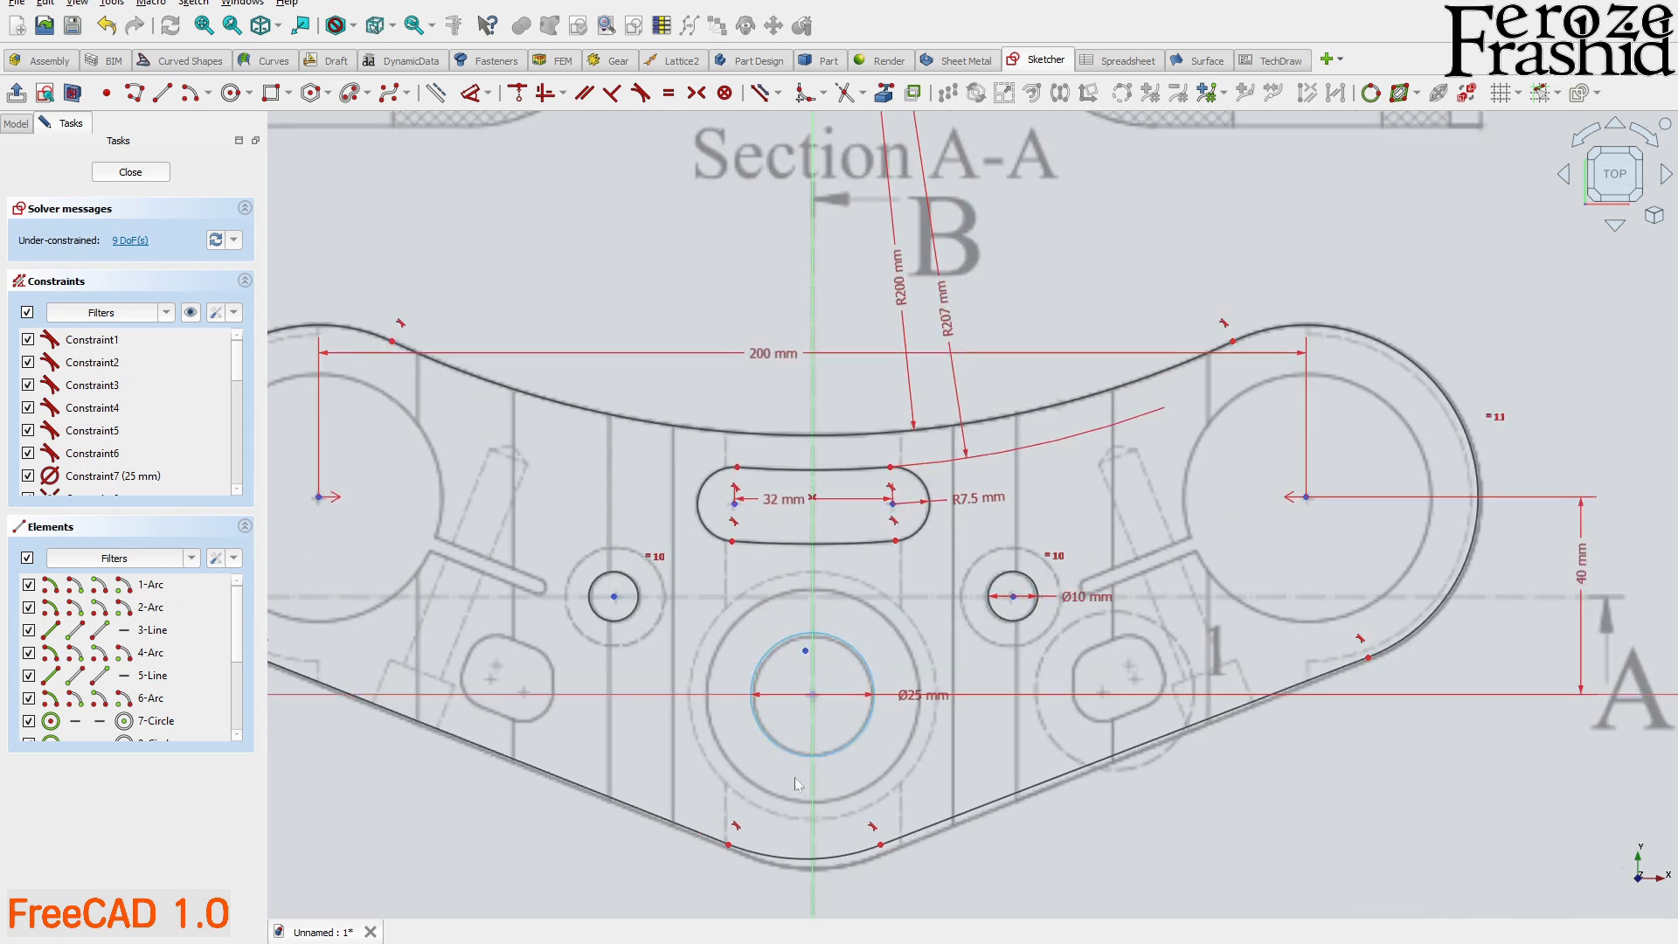
{"action": "left_click_drag", "start_coordinate": [794, 859], "coordinate": [797, 857]}
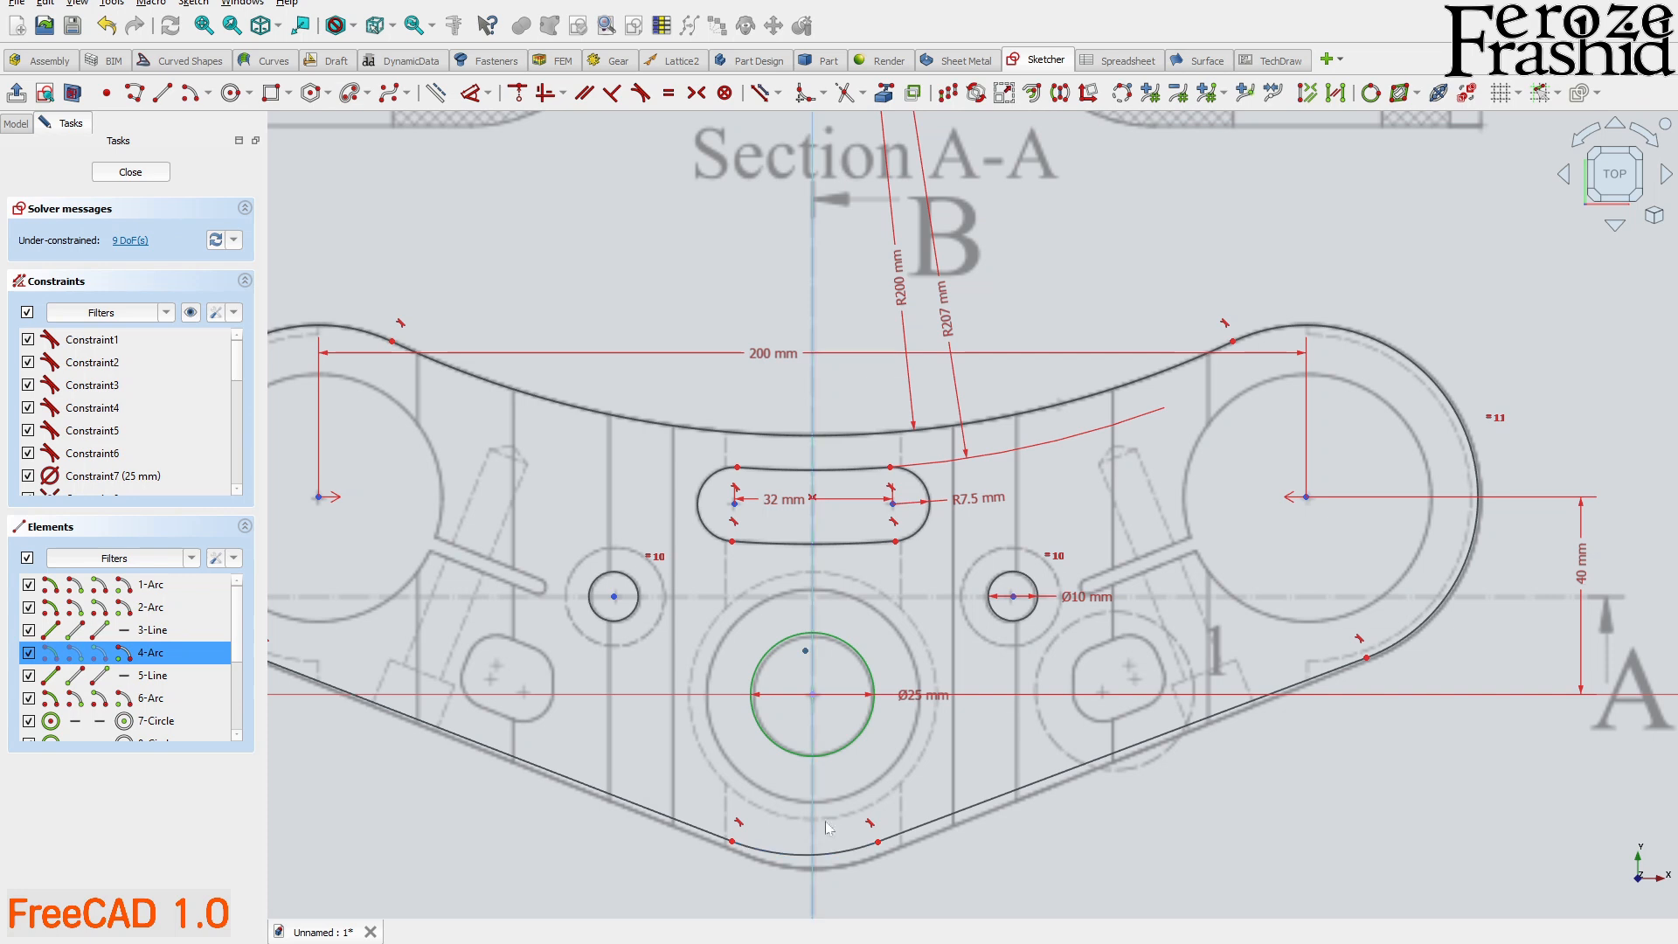
{"action": "left_click", "coordinate": [812, 698]}
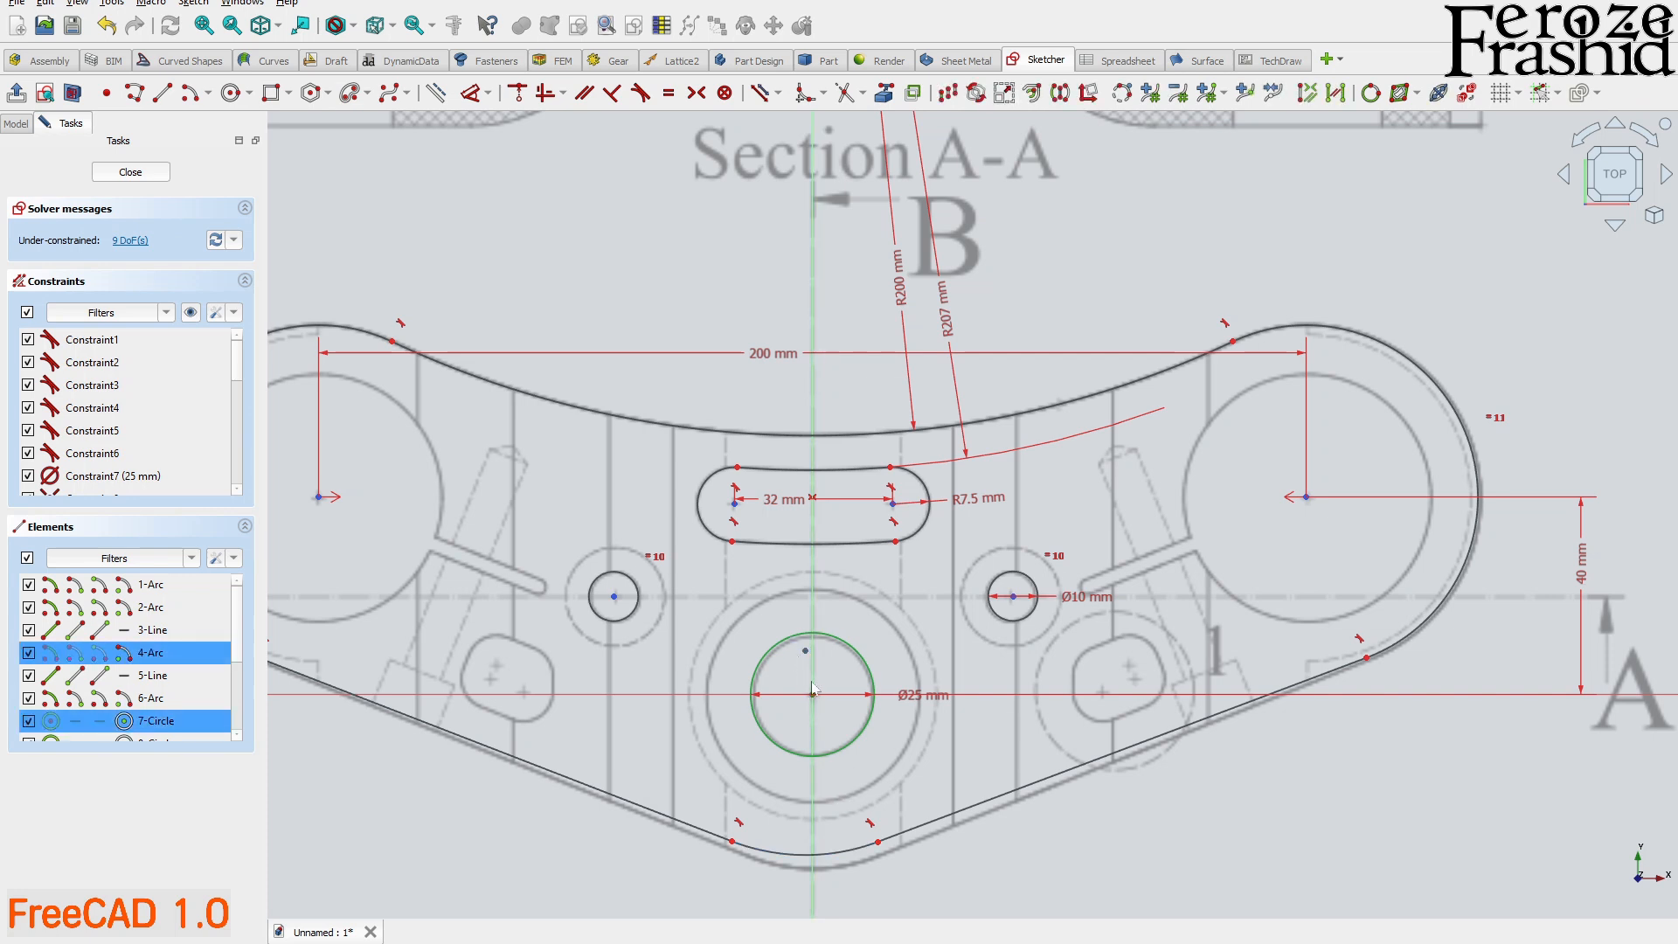
{"action": "left_click", "coordinate": [516, 92]}
- Set the radius of the outline's bottom arc to 35 mm
{"action": "scroll", "coordinate": [855, 549], "scroll_direction": "down", "scroll_amount": 2}
{"action": "left_click", "coordinate": [829, 750]}
{"action": "key", "text": "d"}
{"action": "left_click", "coordinate": [881, 831]}
{"action": "type", "text": "32"}
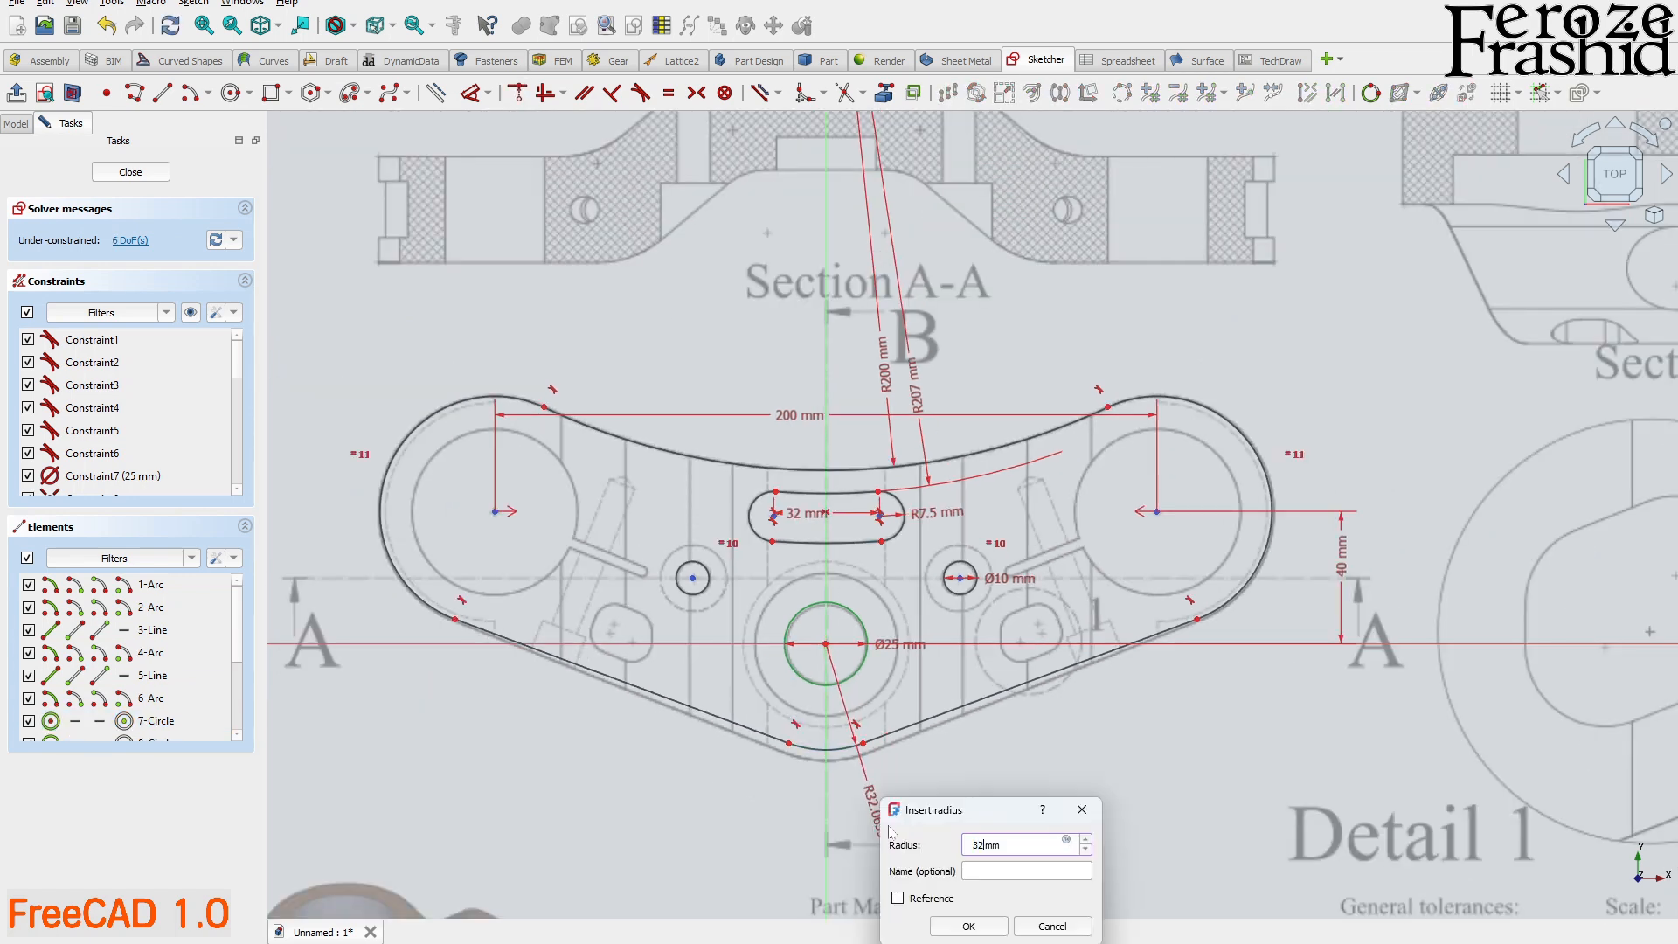
{"action": "key", "text": "Return"}
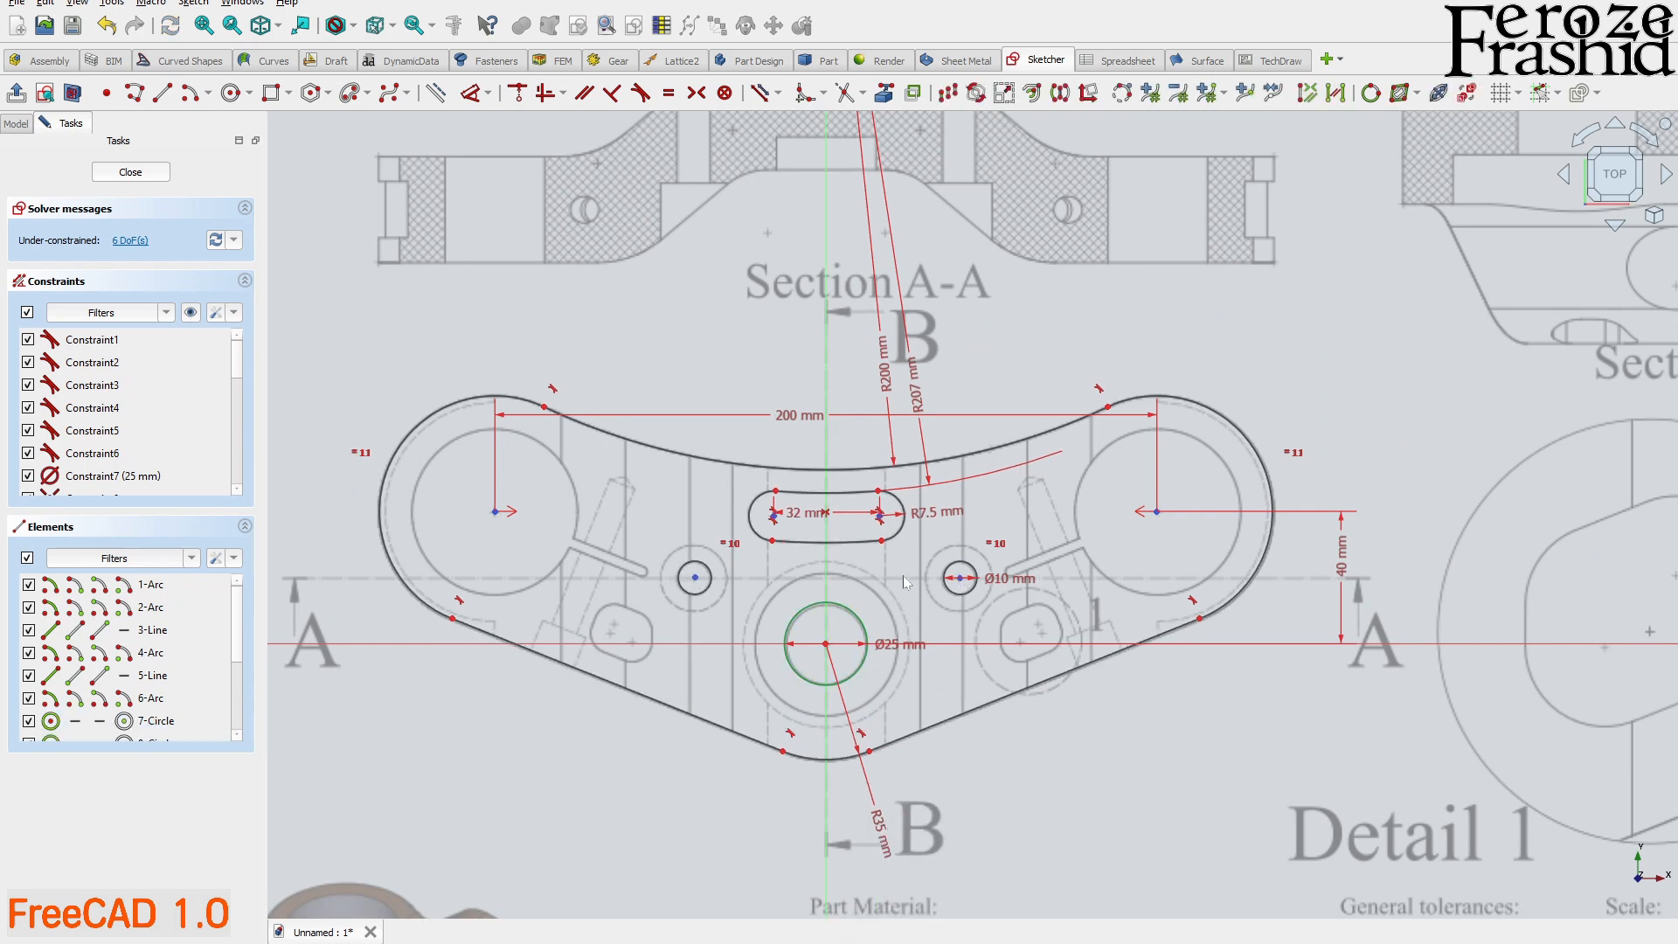
- Constrain the centres of the two 10 mm holes to be symmetric about the vertical axis
{"action": "scroll", "coordinate": [944, 581], "scroll_direction": "up", "scroll_amount": 4}
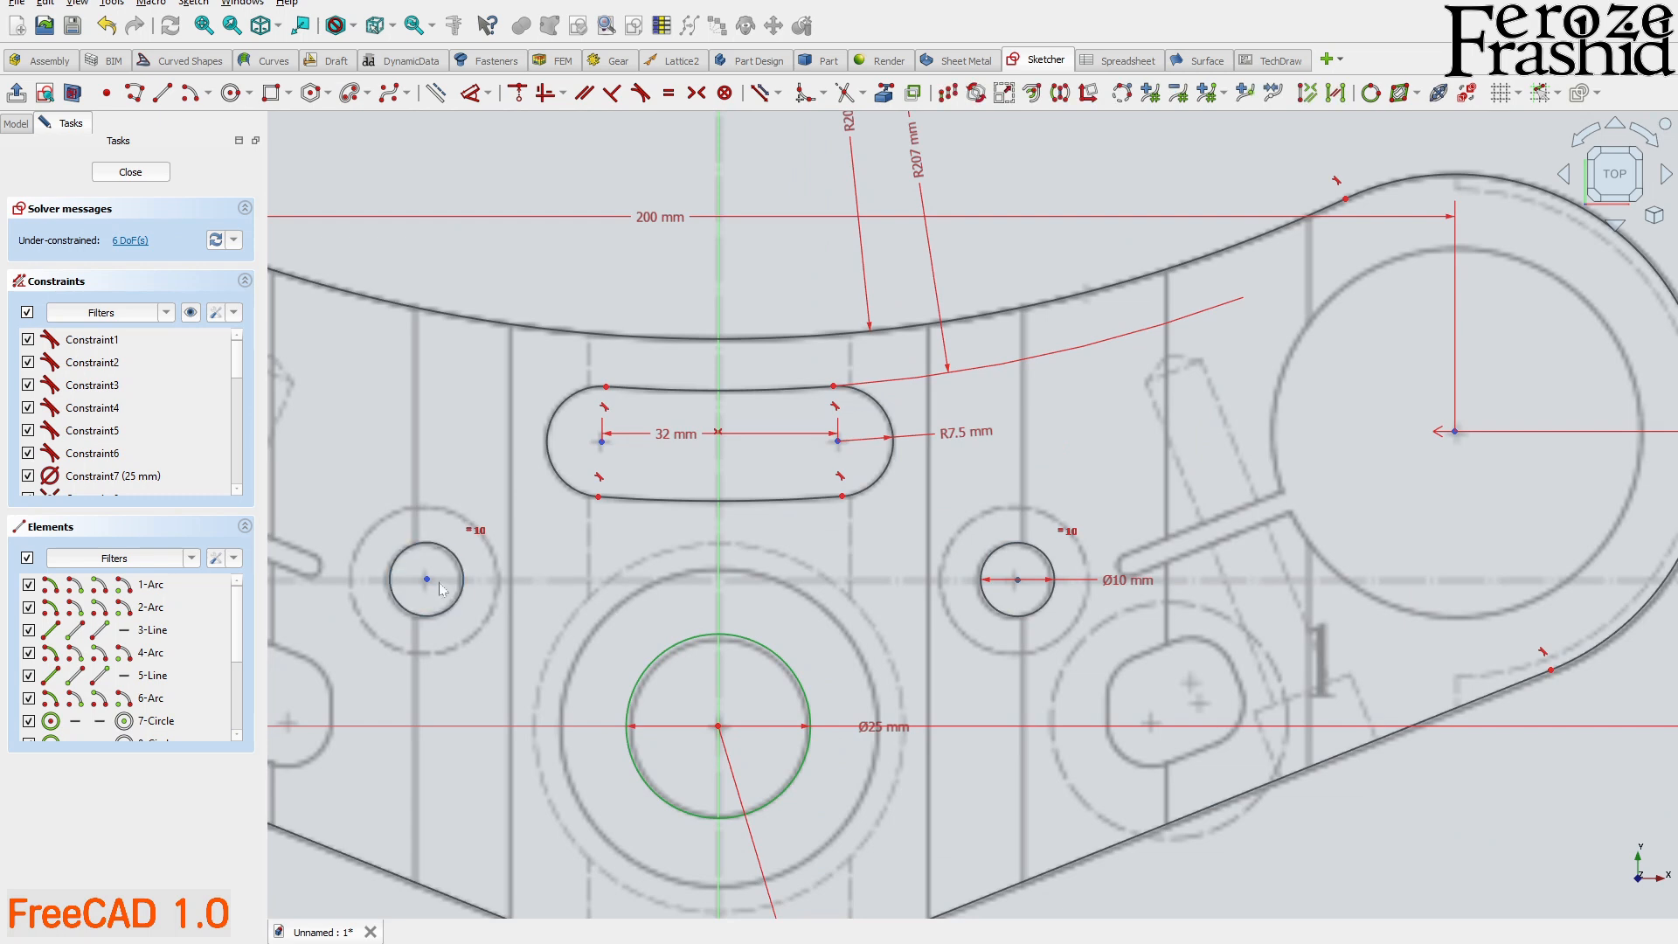
{"action": "left_click", "coordinate": [715, 572]}
{"action": "scroll", "coordinate": [869, 602], "scroll_direction": "down", "scroll_amount": 2}
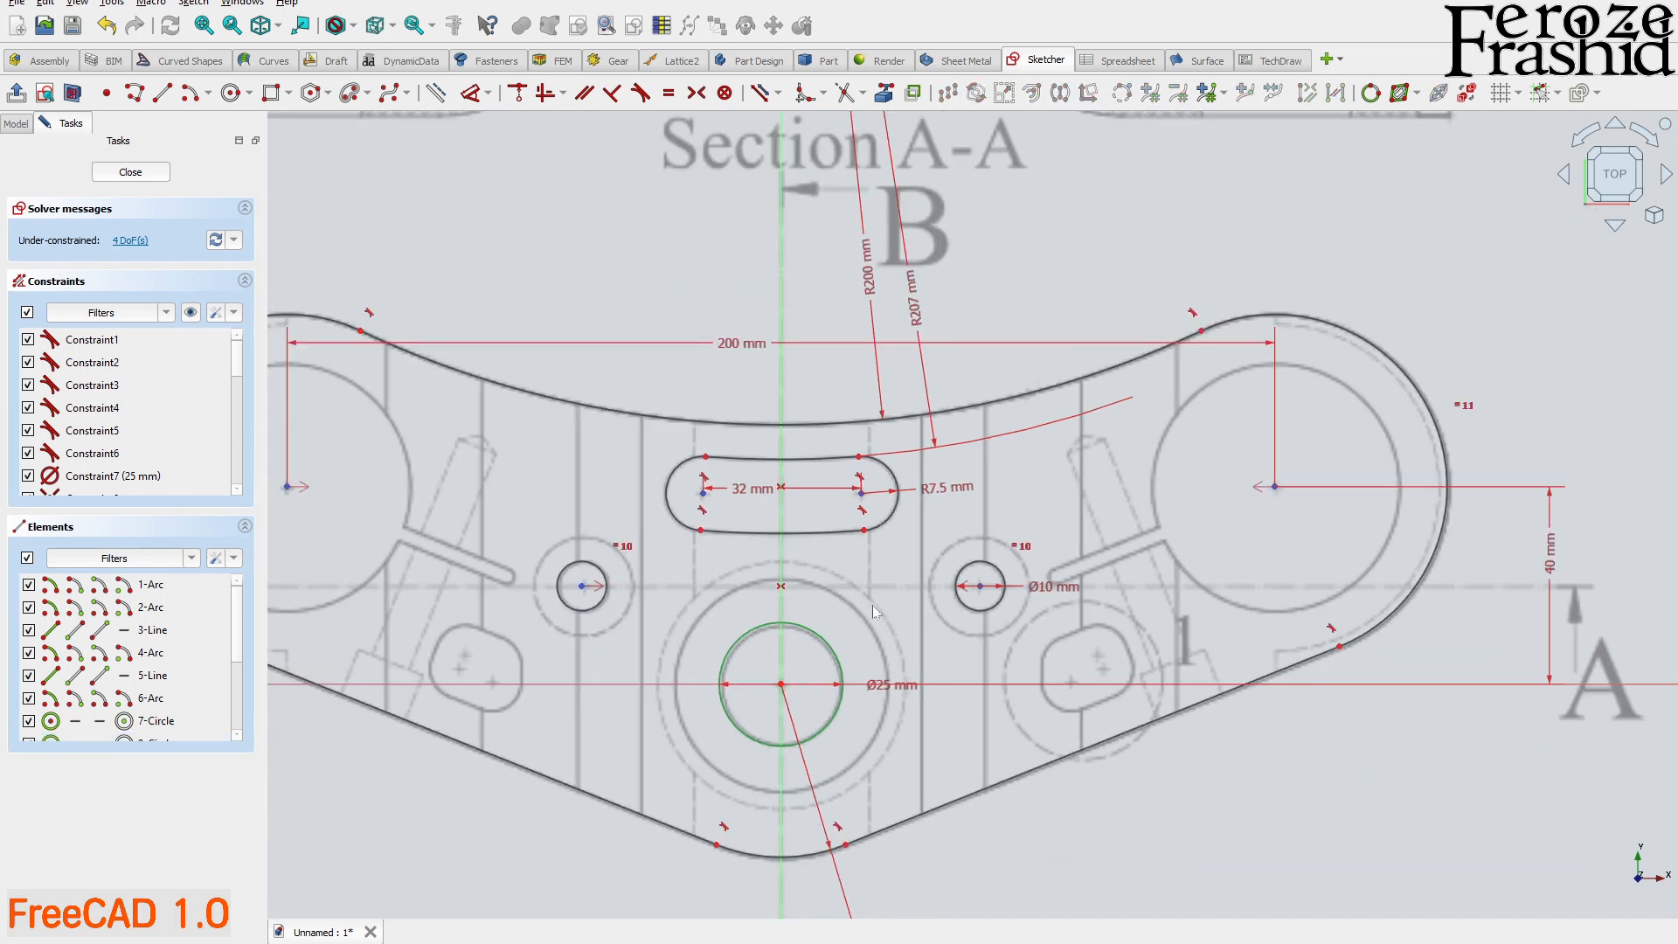
- Set the vertical distance from the sketch origin to the right 10 mm hole's centre to 20 mm
{"action": "left_click", "coordinate": [977, 588]}
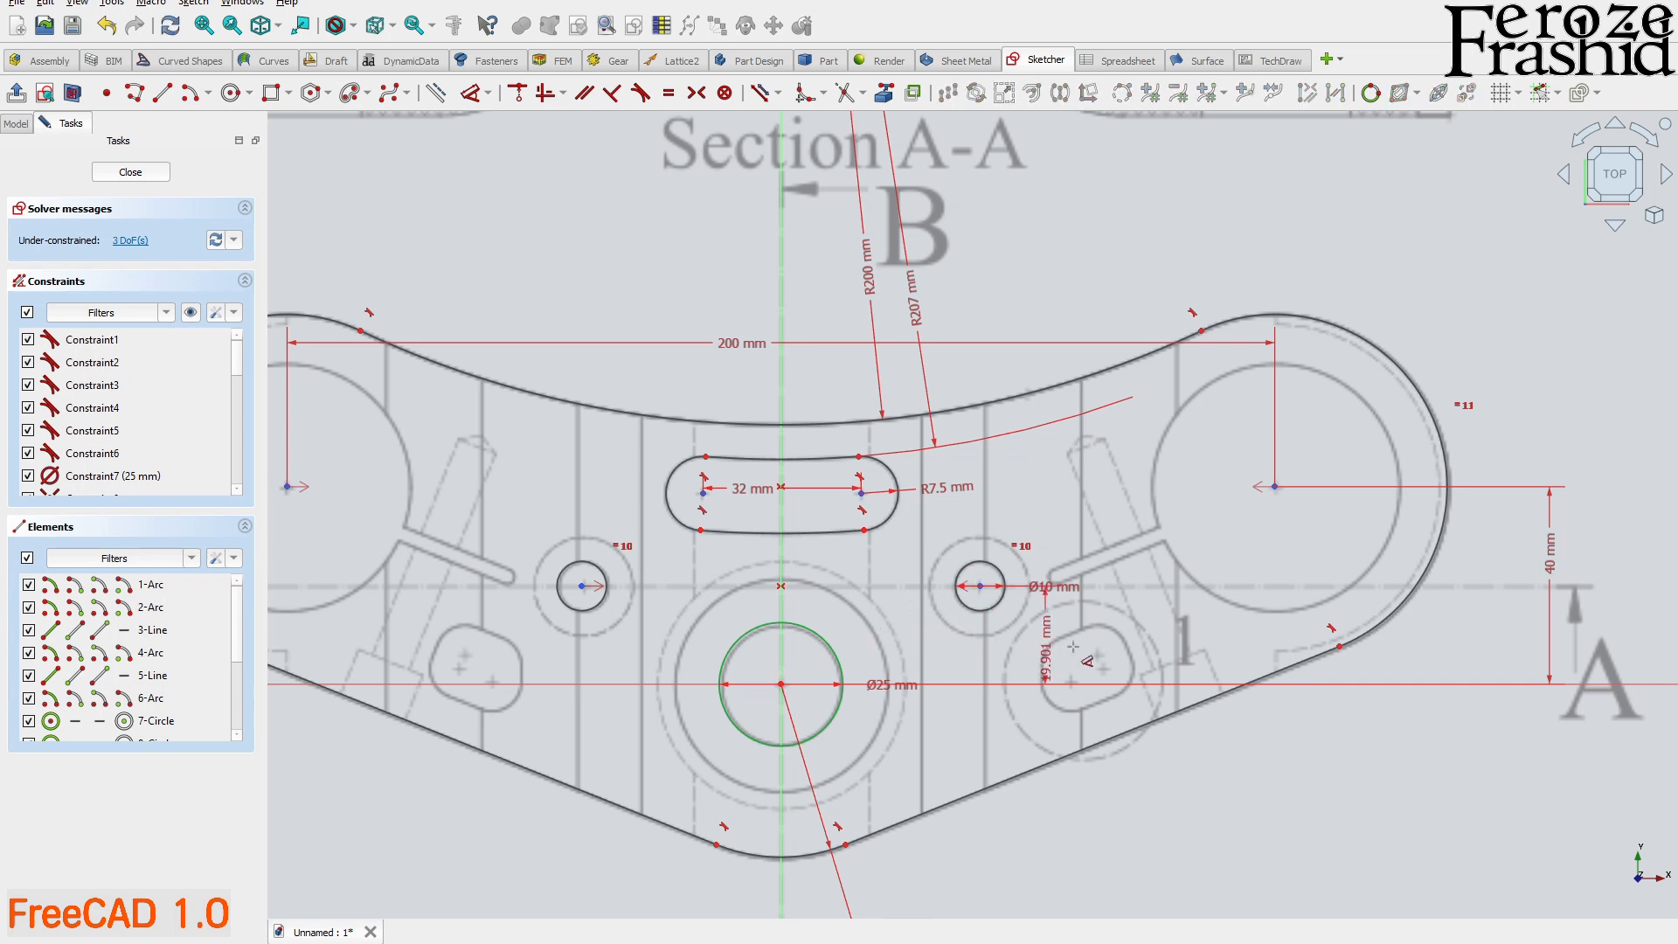
{"action": "left_click", "coordinate": [1116, 648]}
{"action": "type", "text": "20"}
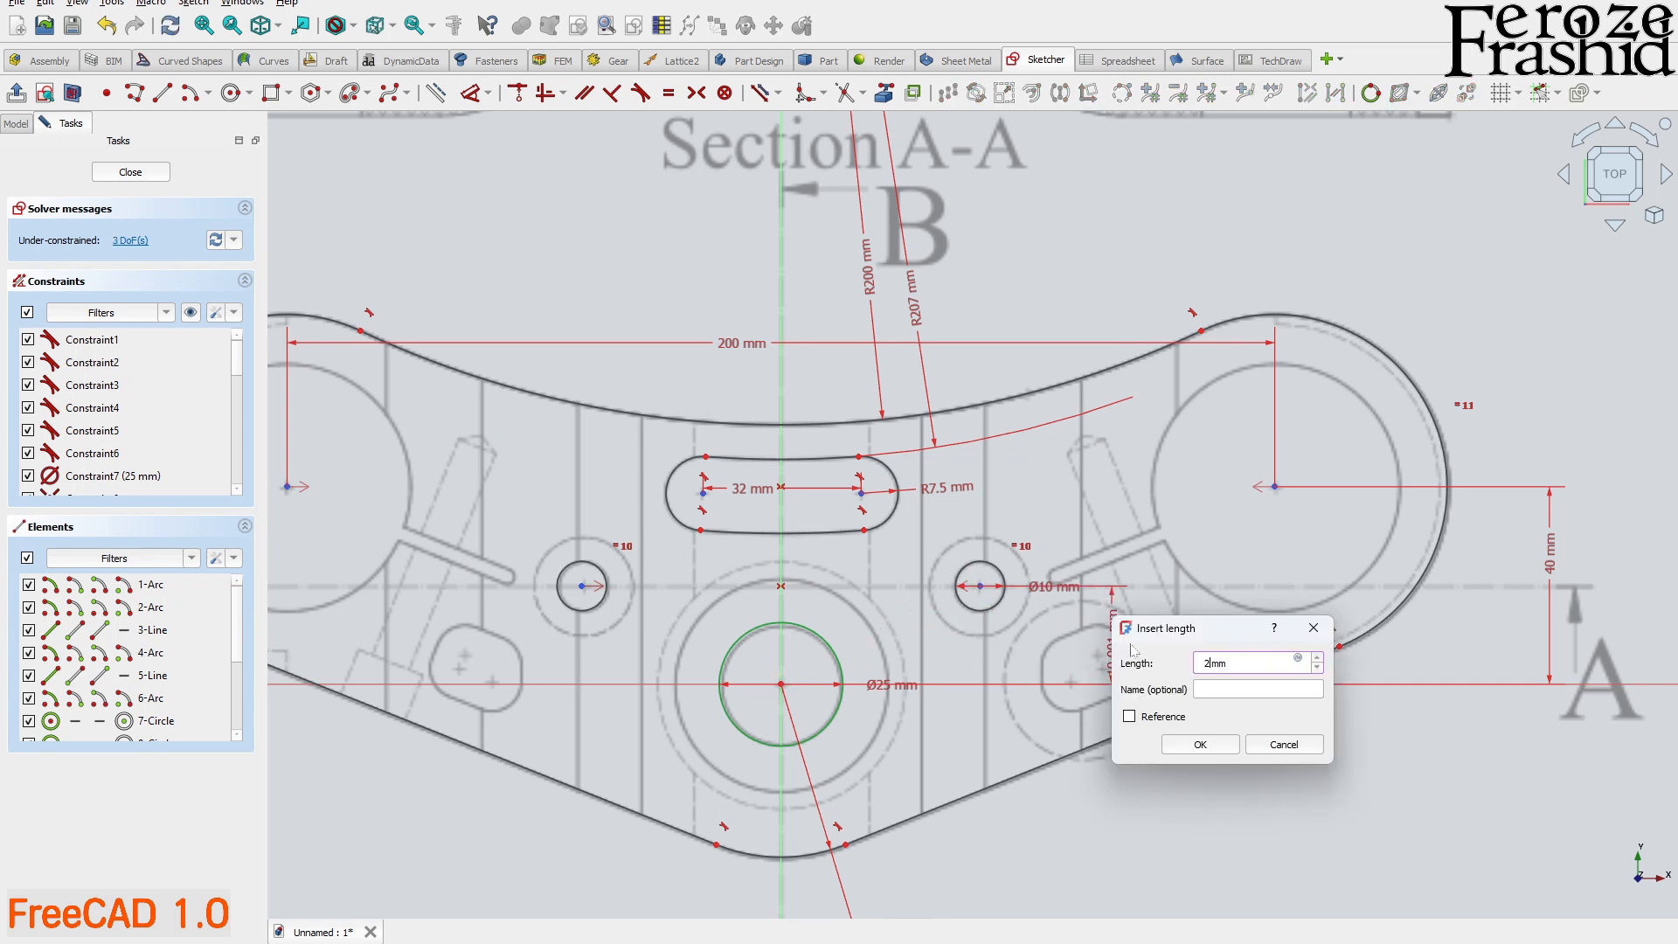
{"action": "key", "text": "Return"}
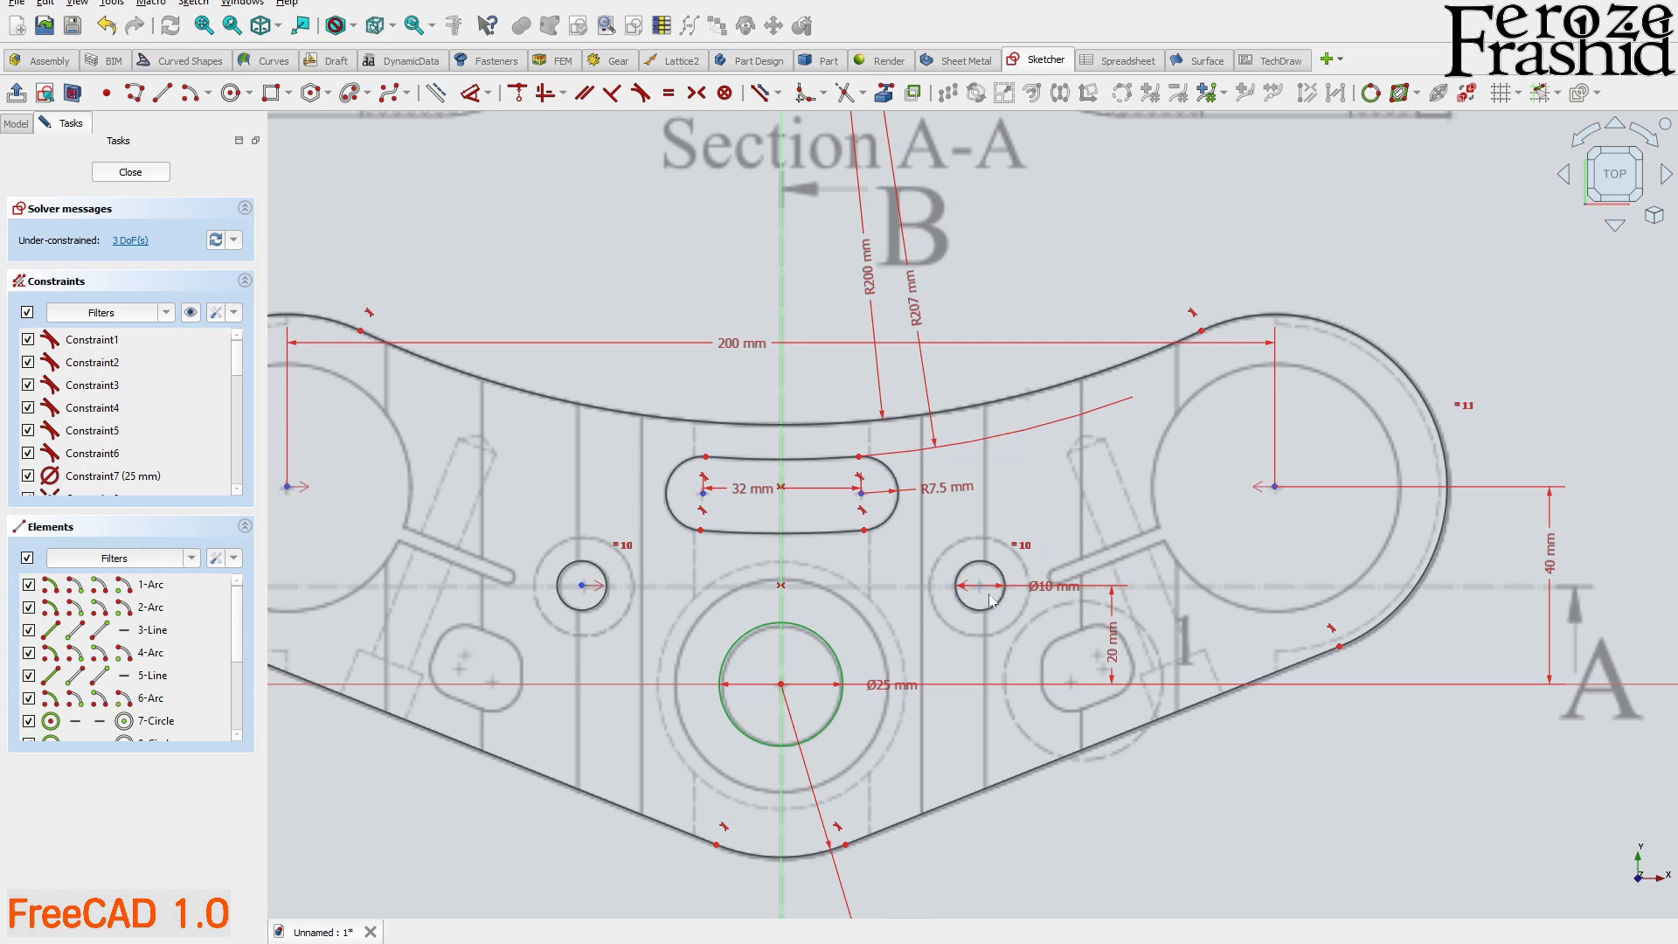
- Set the horizontal distance between the two 10 mm hole centres to 80 mm
{"action": "left_click", "coordinate": [980, 584]}
{"action": "left_click", "coordinate": [581, 586]}
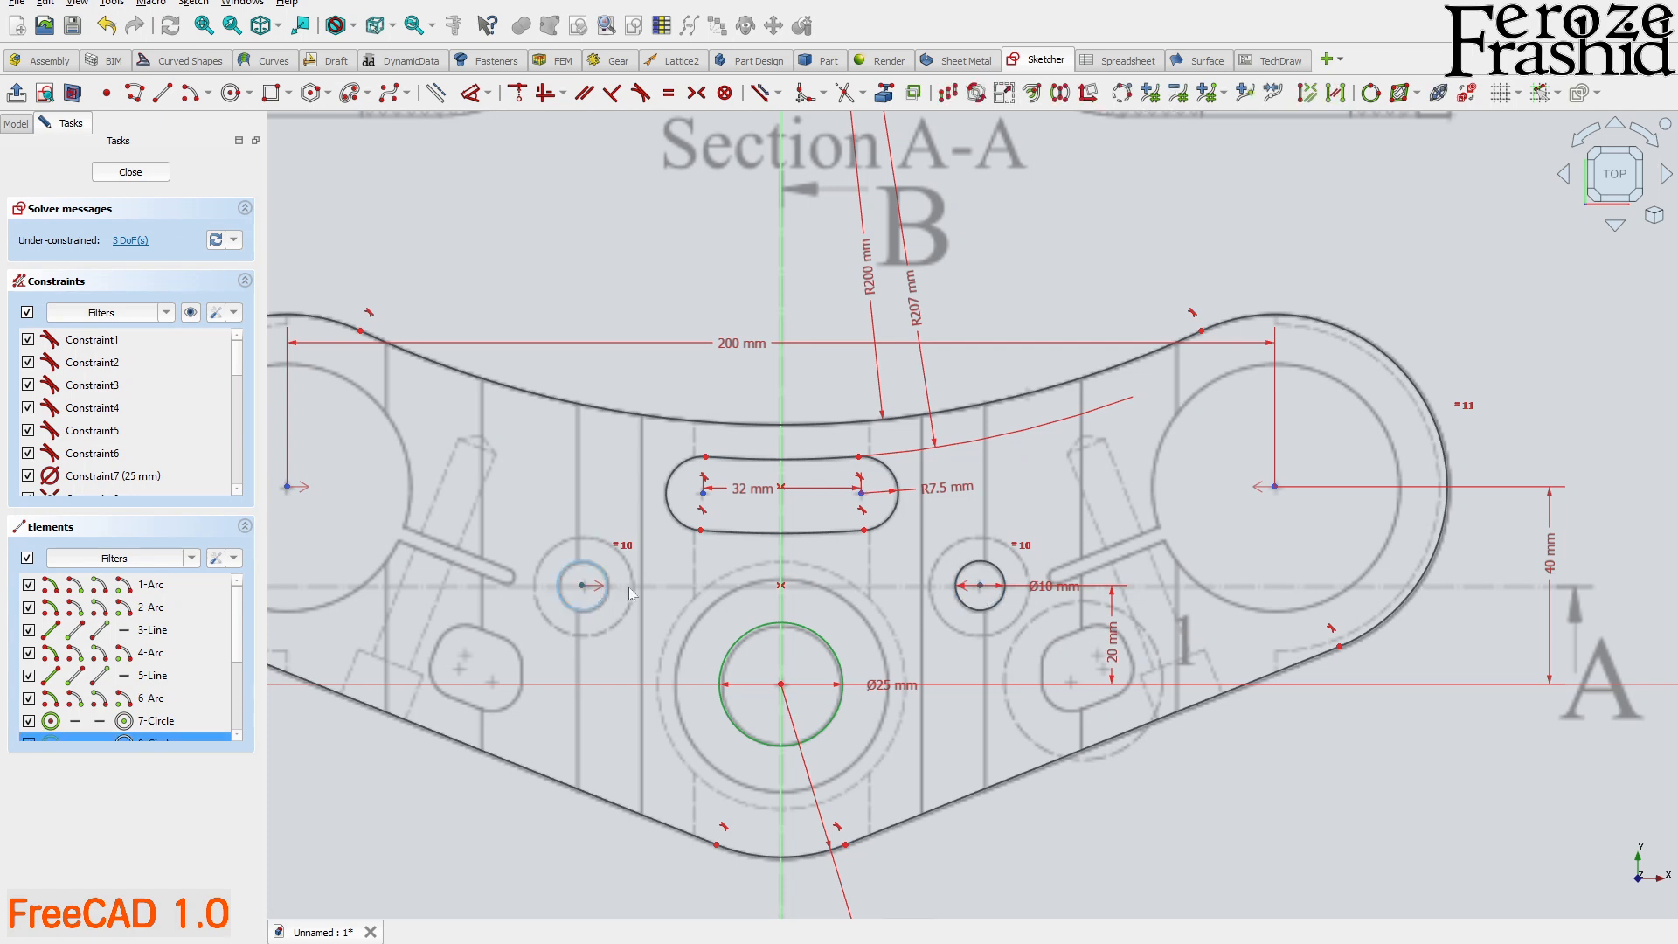
{"action": "key", "text": "l"}
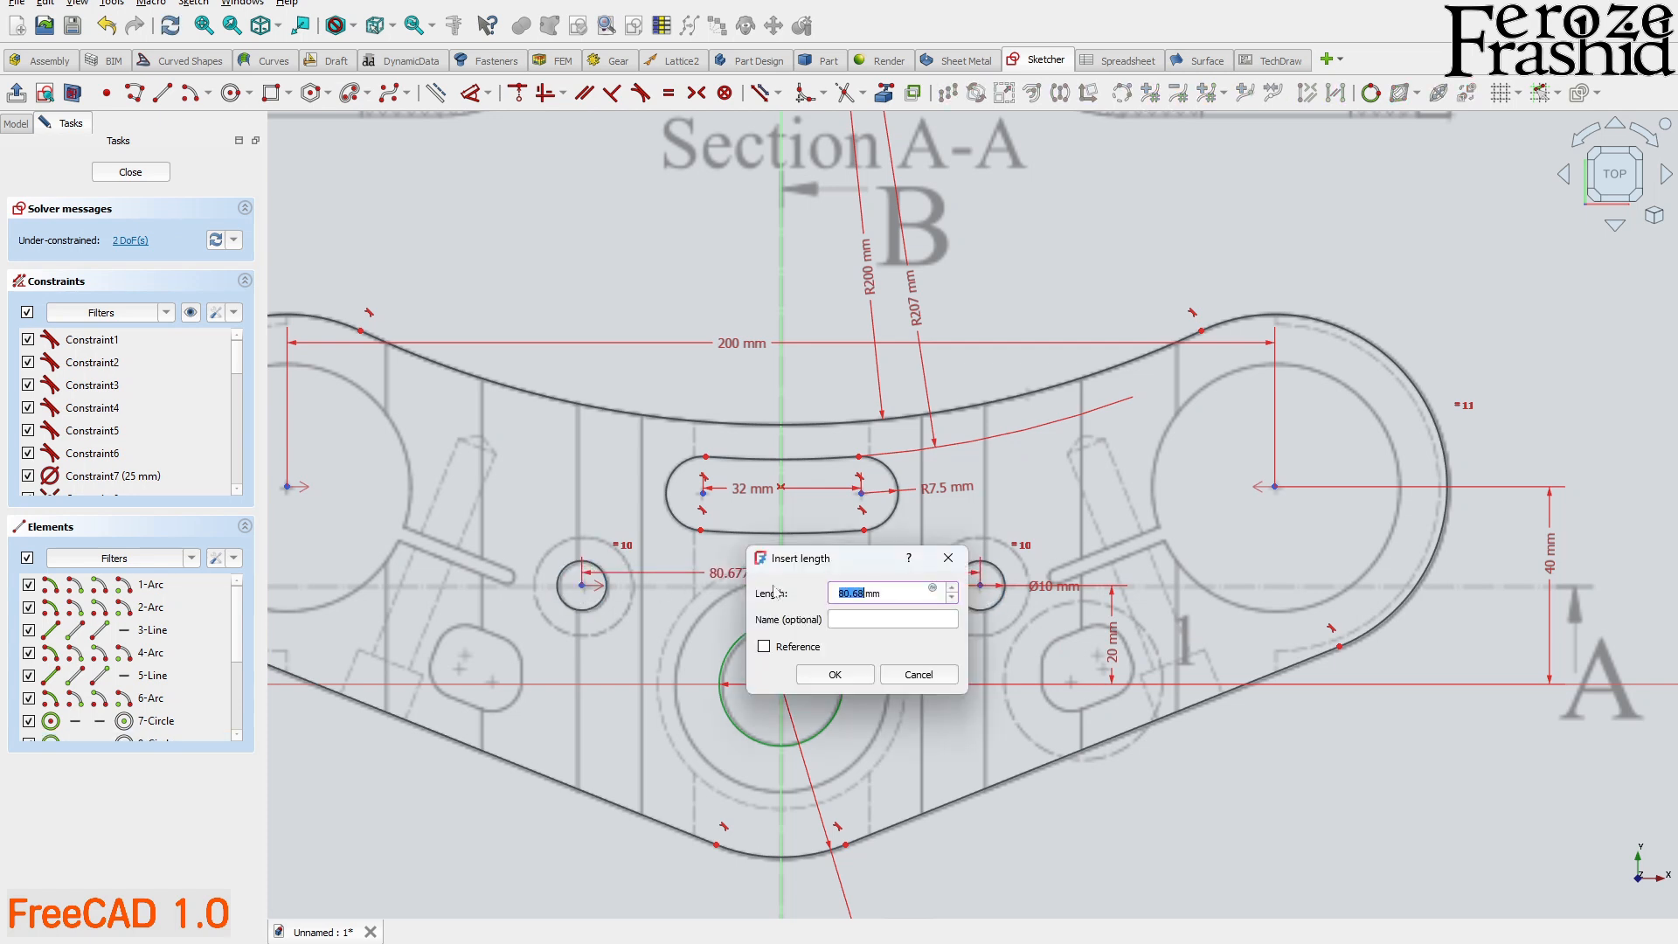
{"action": "type", "text": "80"}
{"action": "key", "text": "Return"}
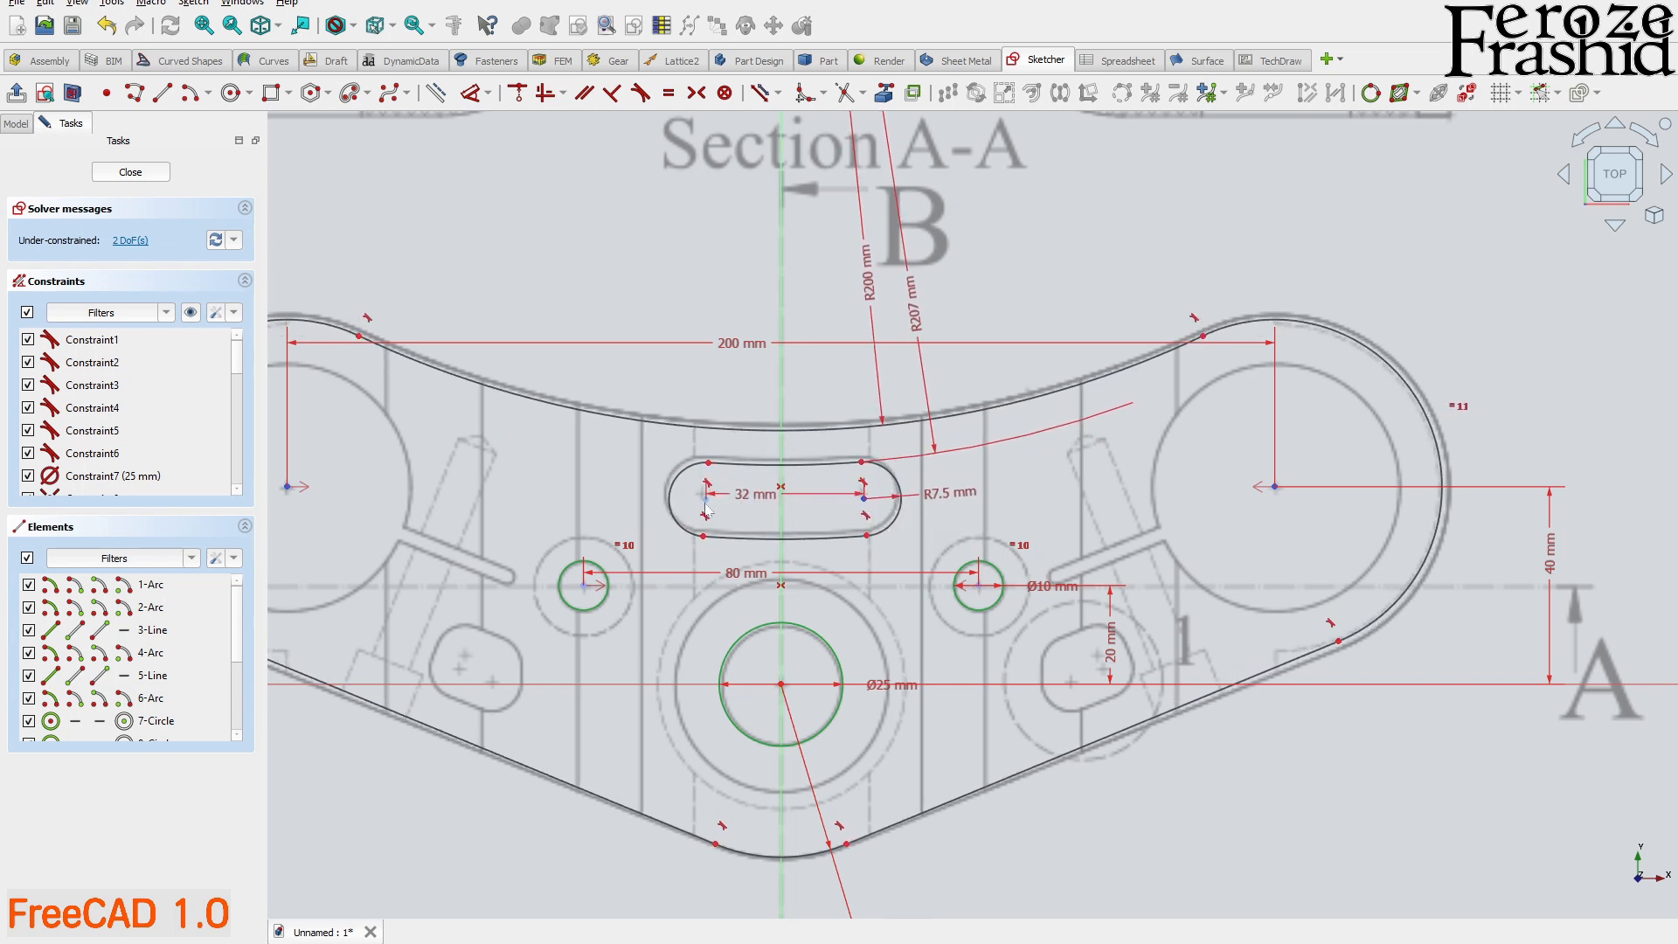
- Try a symmetry constraint about the vertical axis on the slot's end centres, undo it and place the 32 mm dimension above the slot
{"action": "left_click", "coordinate": [784, 400]}
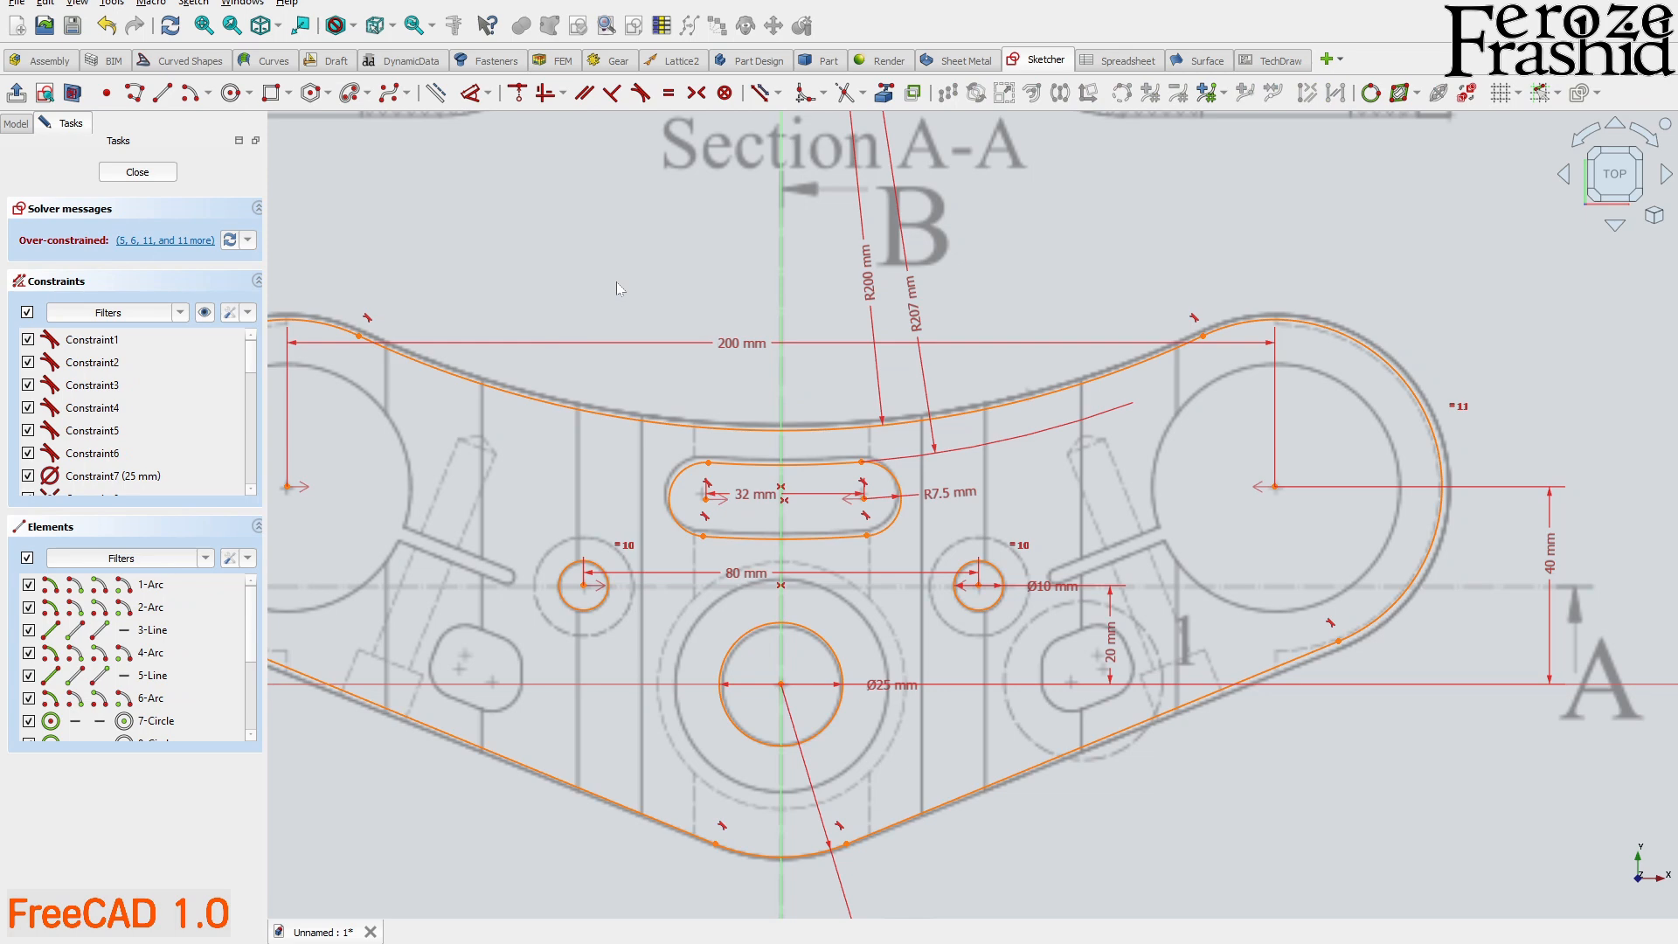
{"action": "key", "text": "ctrl+z"}
{"action": "scroll", "coordinate": [715, 506], "scroll_direction": "up", "scroll_amount": 2}
{"action": "left_click_drag", "start_coordinate": [687, 516], "coordinate": [792, 342]}
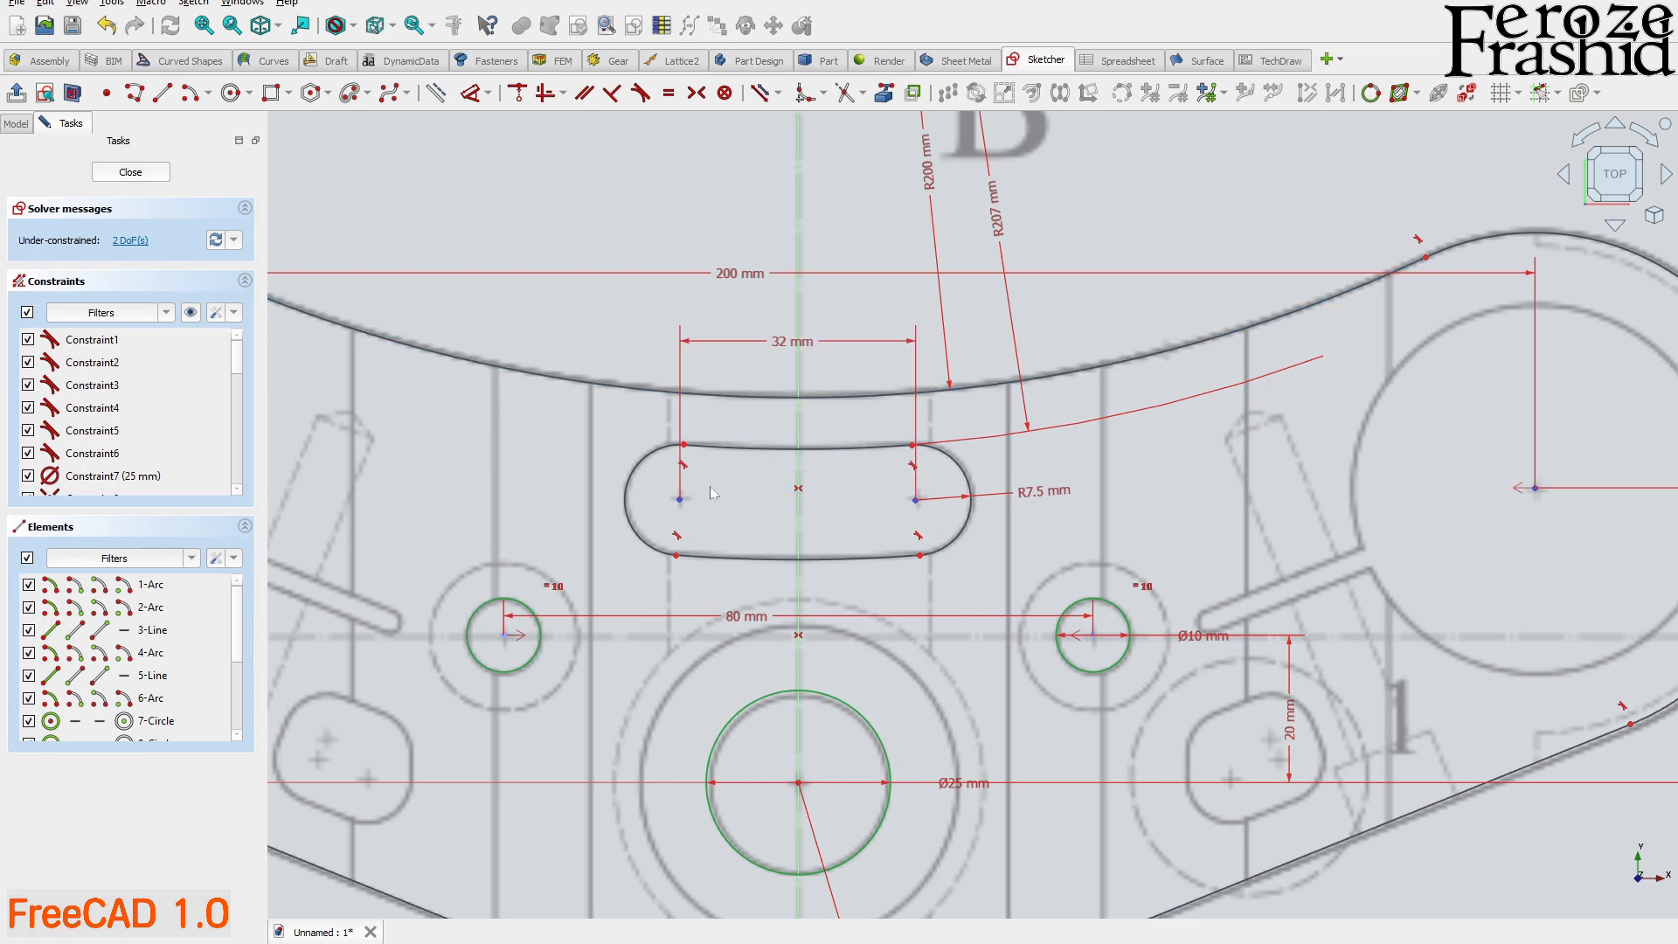
- Align the two upper arc endpoints of the arc slot with a horizontal constraint
{"action": "left_click", "coordinate": [685, 449]}
{"action": "left_click", "coordinate": [912, 447]}
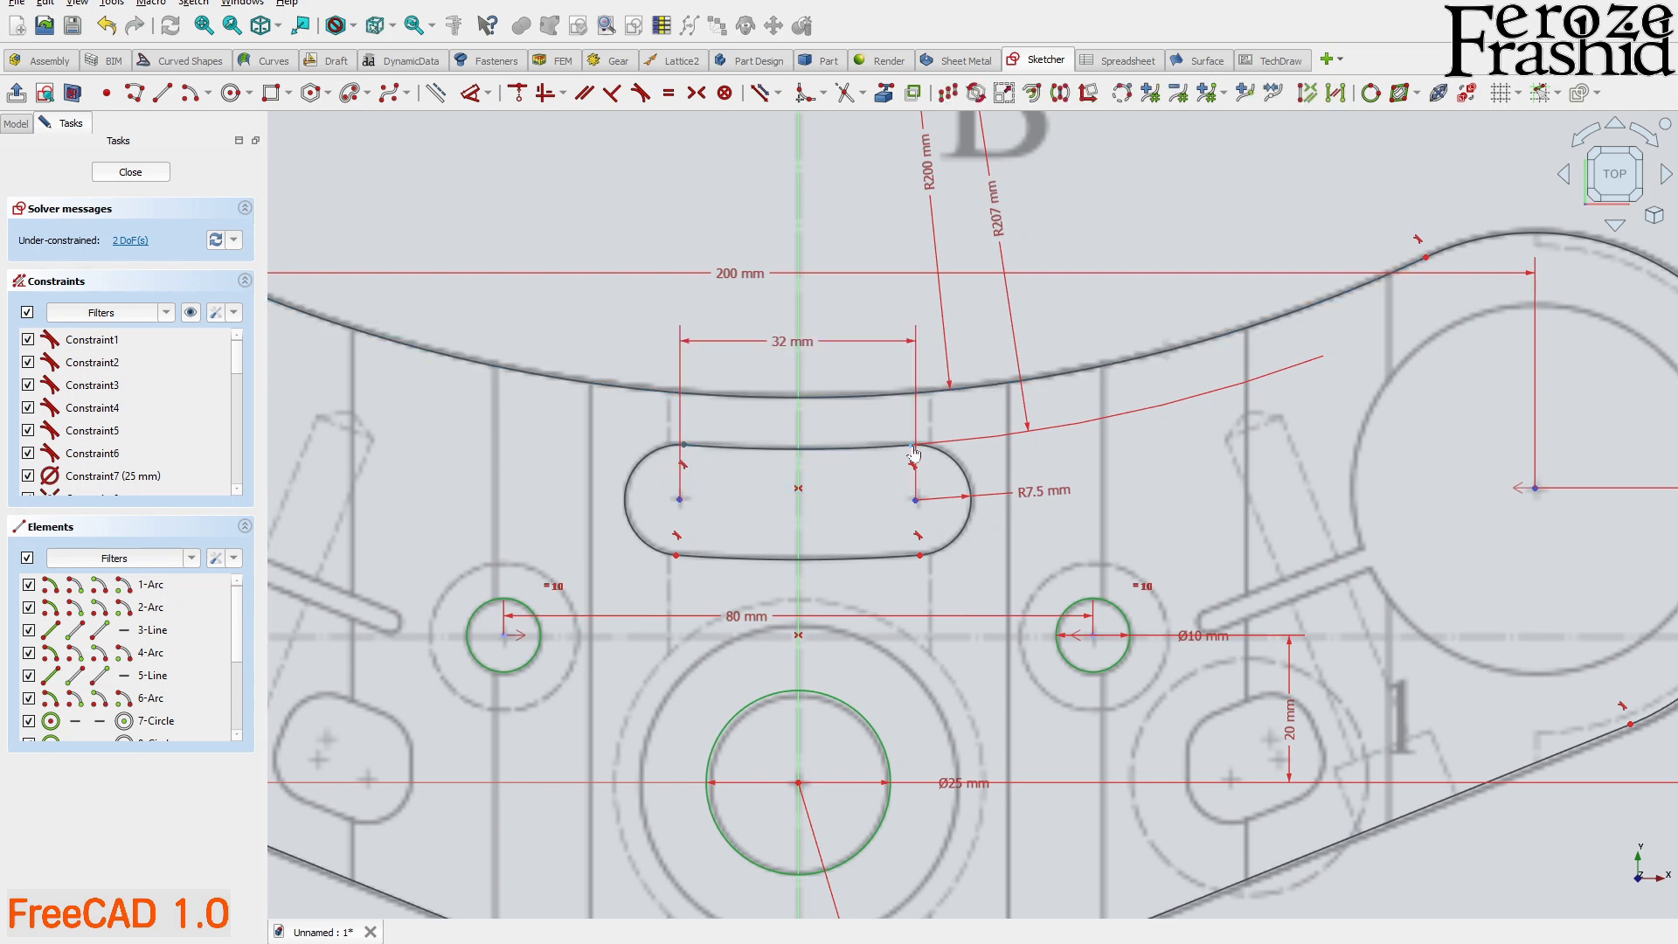
{"action": "left_click", "coordinate": [800, 431]}
{"action": "key", "text": "s"}
{"action": "left_click_drag", "start_coordinate": [676, 509], "coordinate": [709, 504]}
{"action": "scroll", "coordinate": [772, 524], "scroll_direction": "down", "scroll_amount": 1}
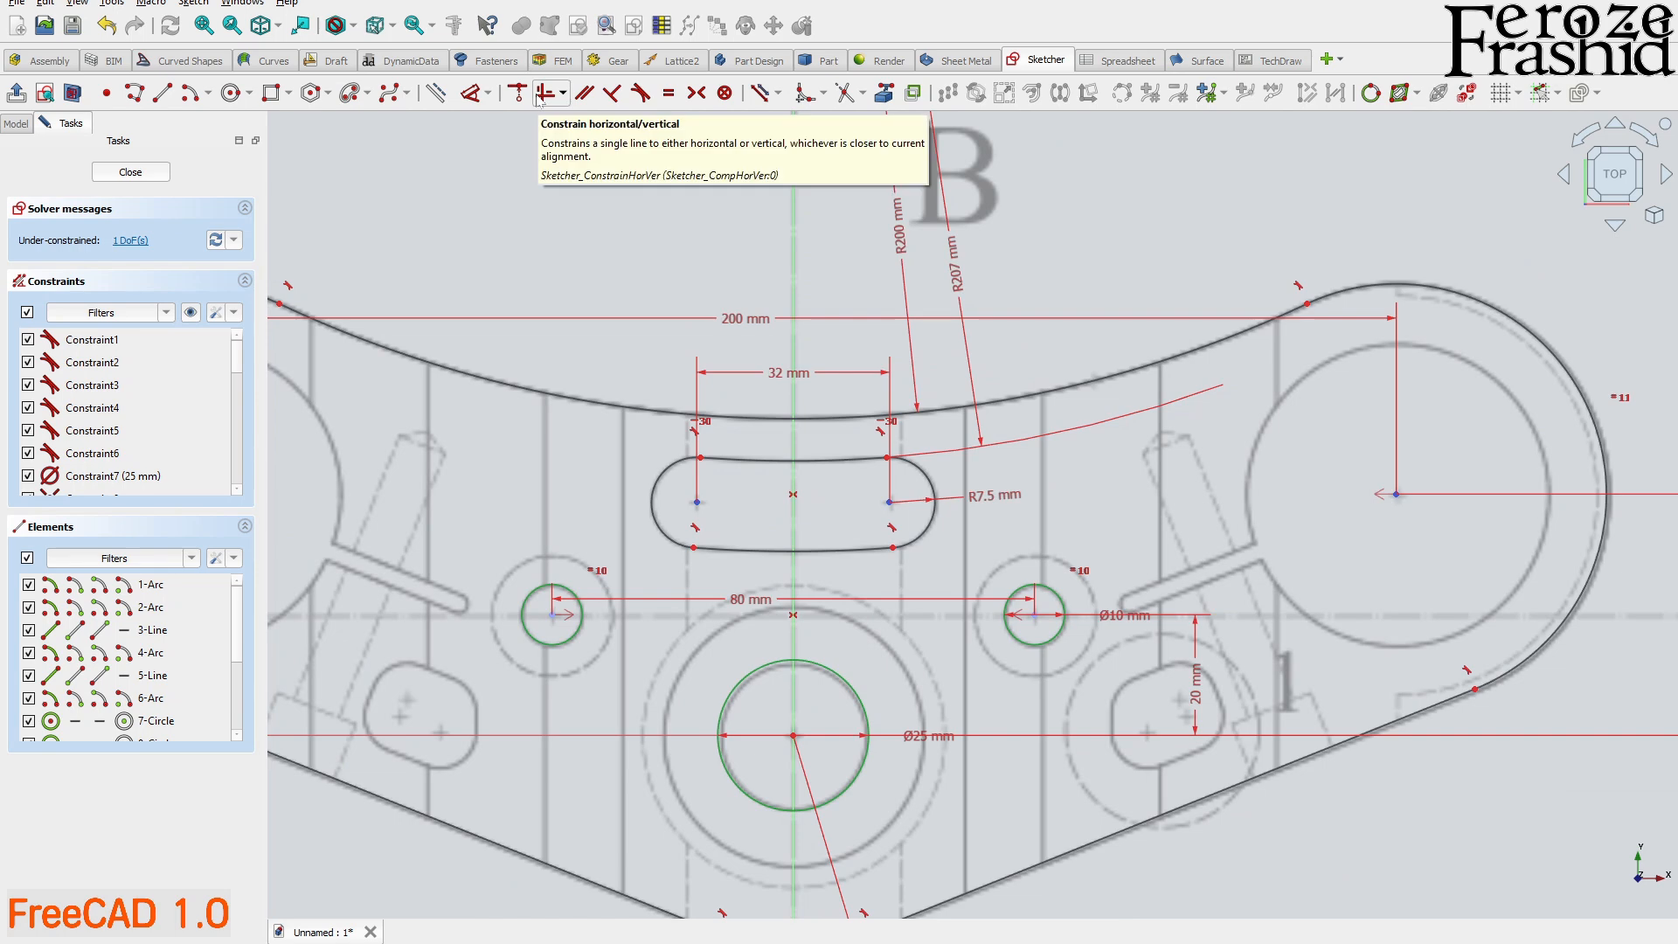
- Draw a 50 mm diameter circle centred on the left lobe's centre
{"action": "scroll", "coordinate": [1214, 516], "scroll_direction": "down", "scroll_amount": 3}
{"action": "scroll", "coordinate": [1234, 501], "scroll_direction": "up", "scroll_amount": 2}
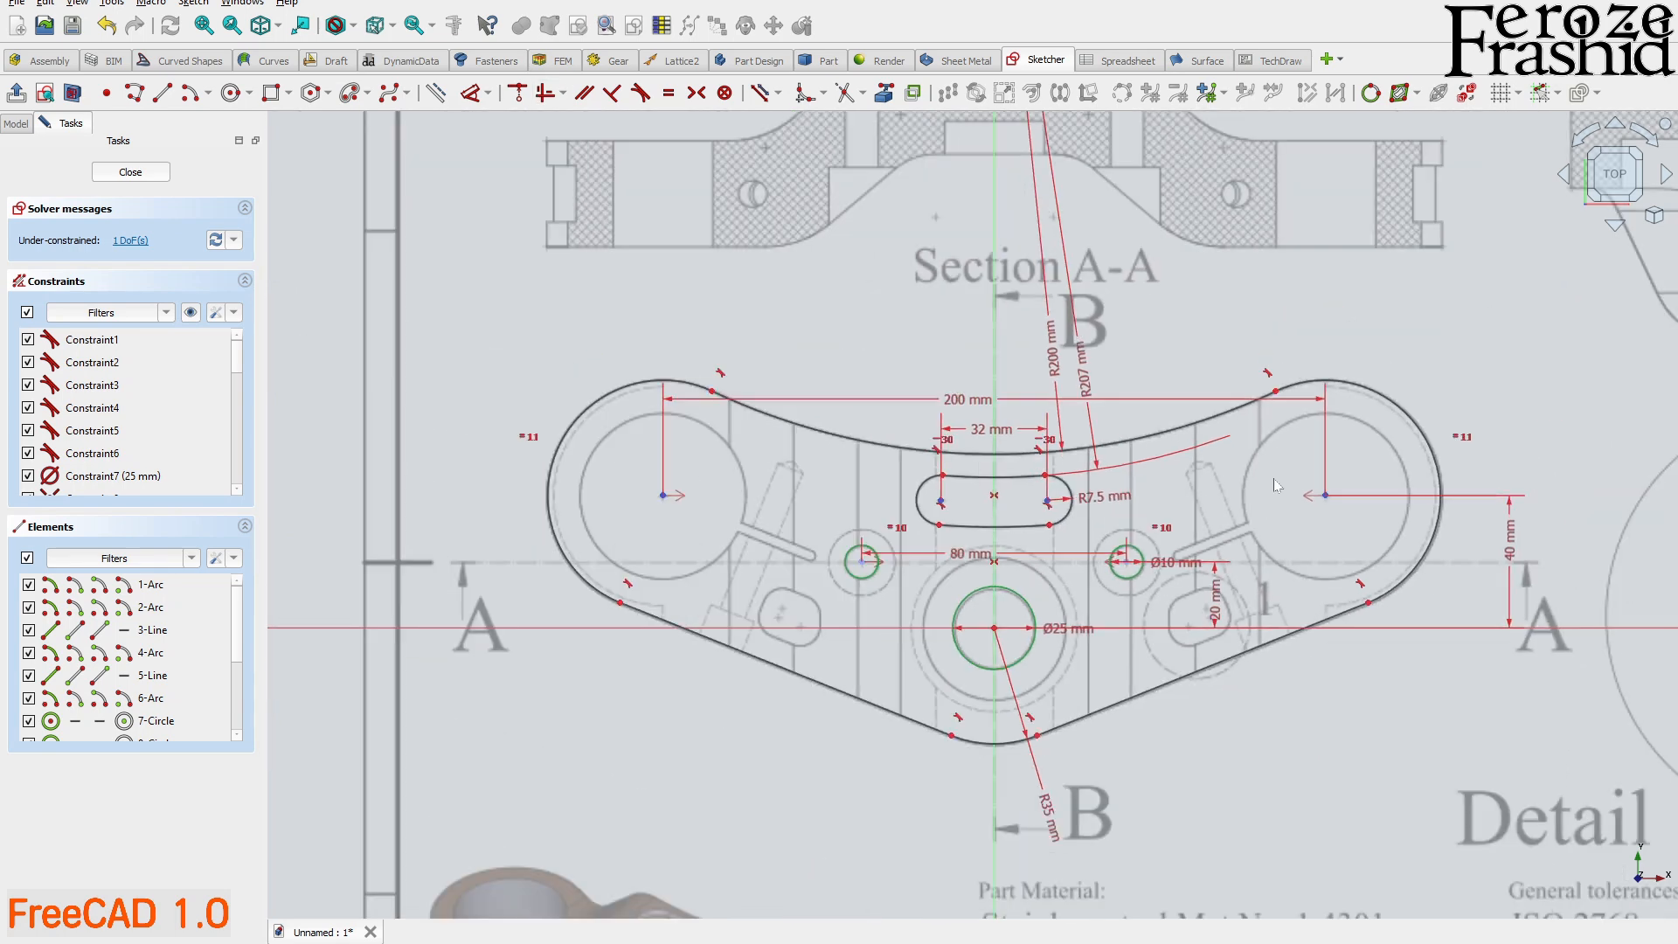
{"action": "scroll", "coordinate": [1326, 512], "scroll_direction": "down", "scroll_amount": 1}
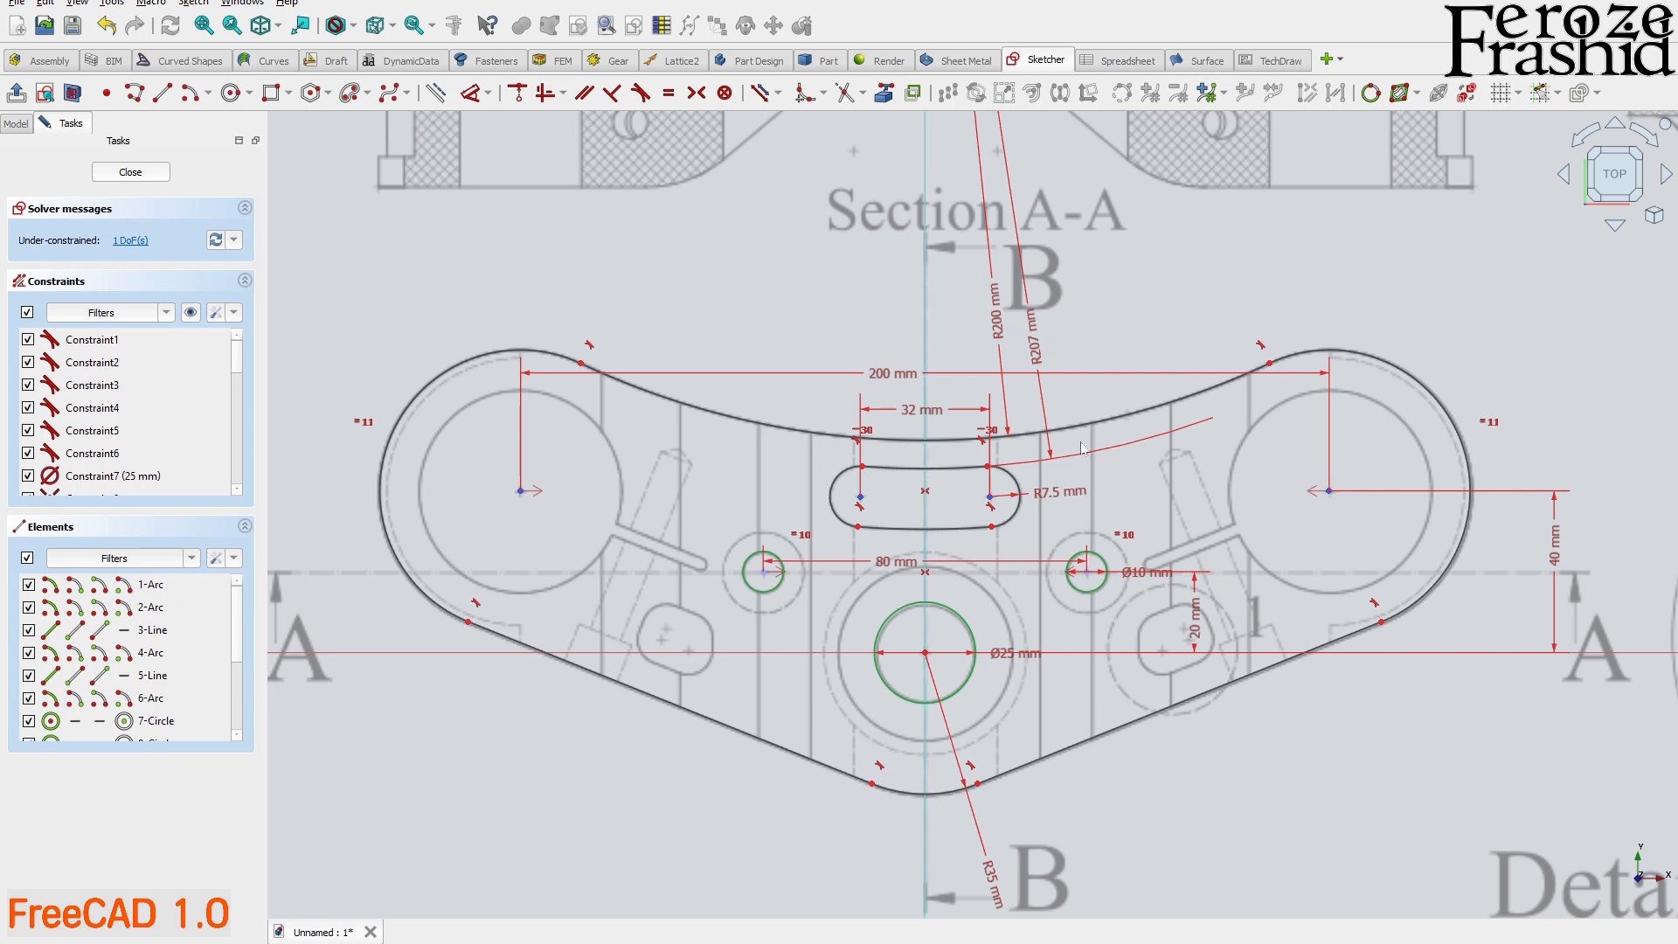
{"action": "left_click", "coordinate": [231, 92]}
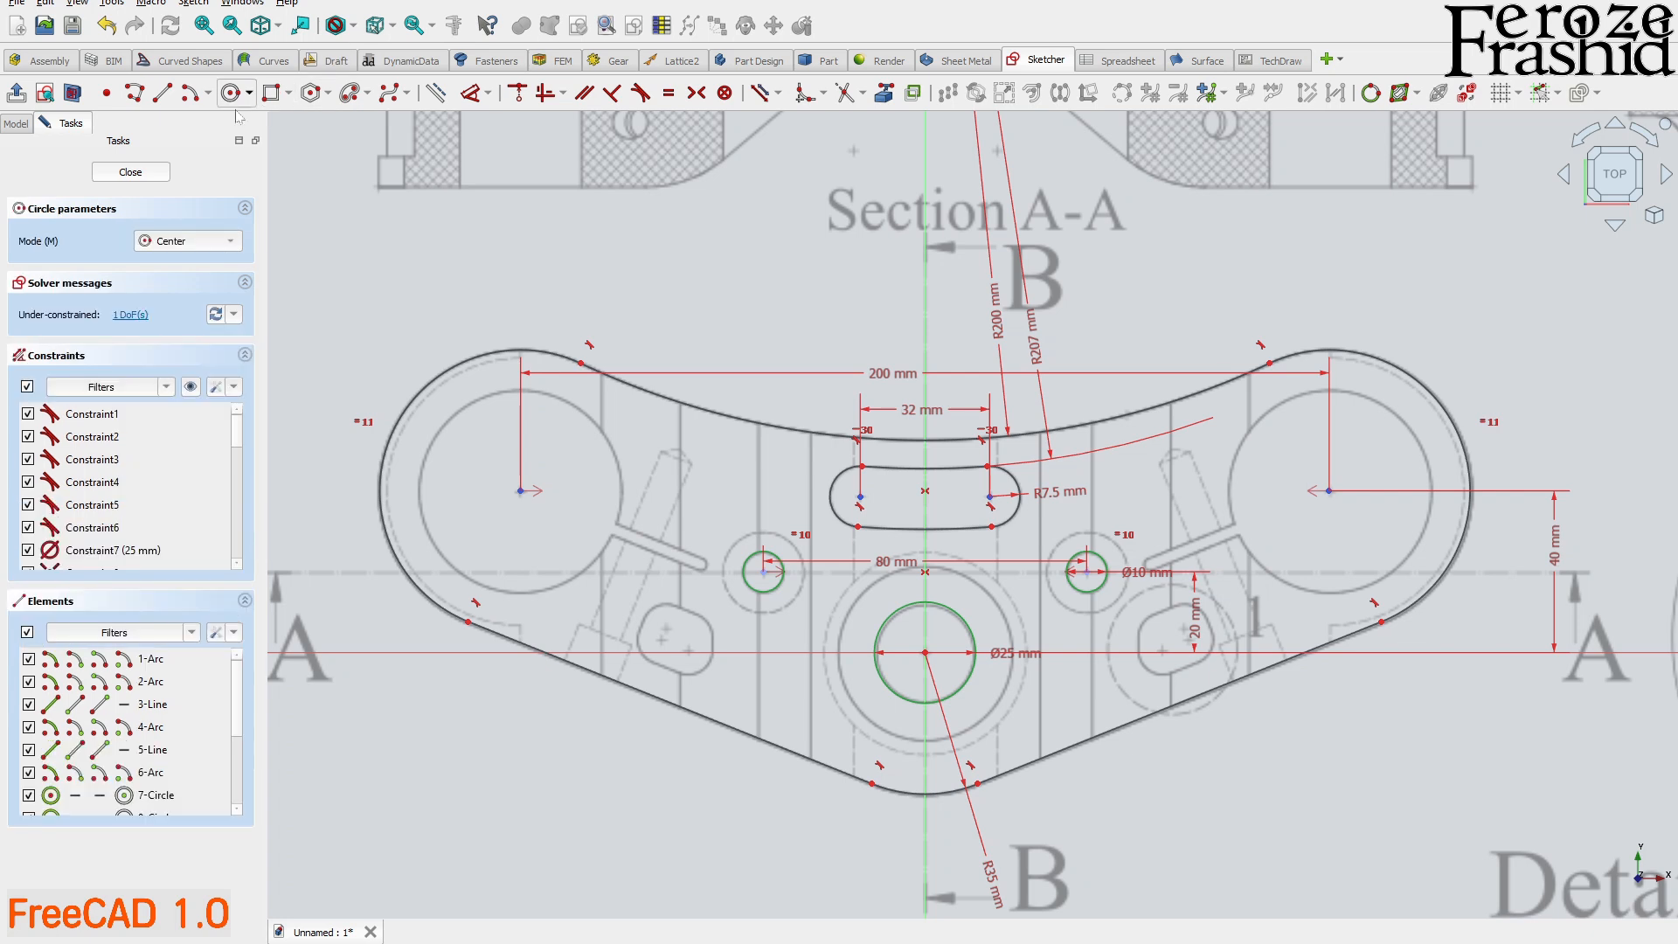
{"action": "left_click", "coordinate": [520, 491]}
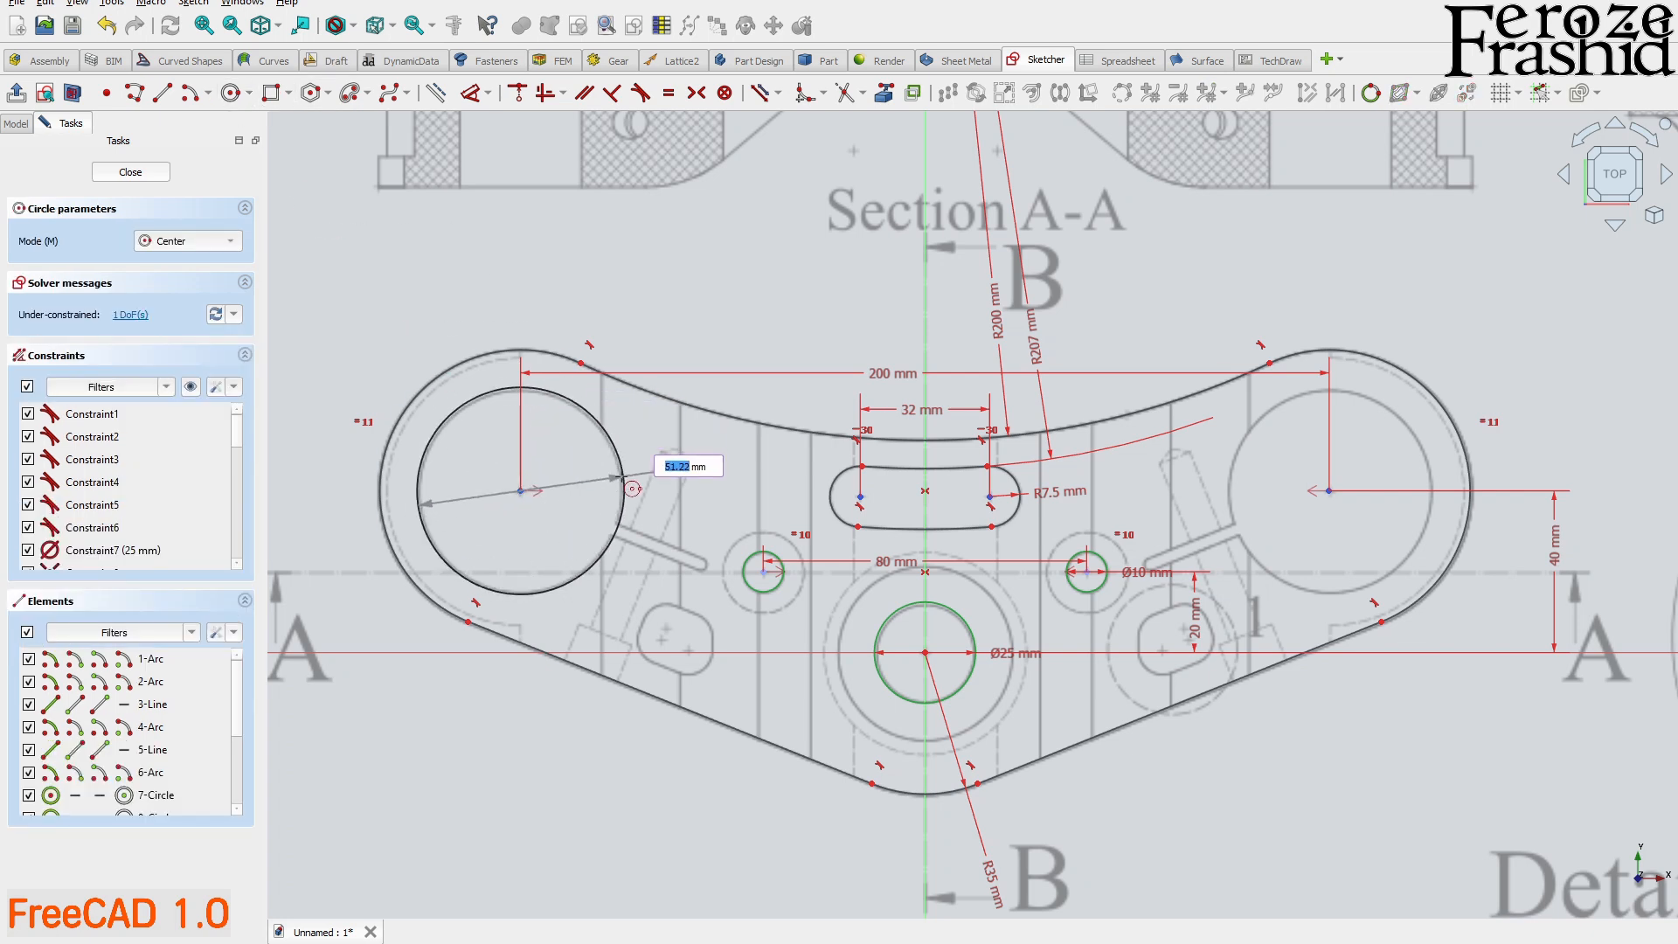
{"action": "type", "text": "5"}
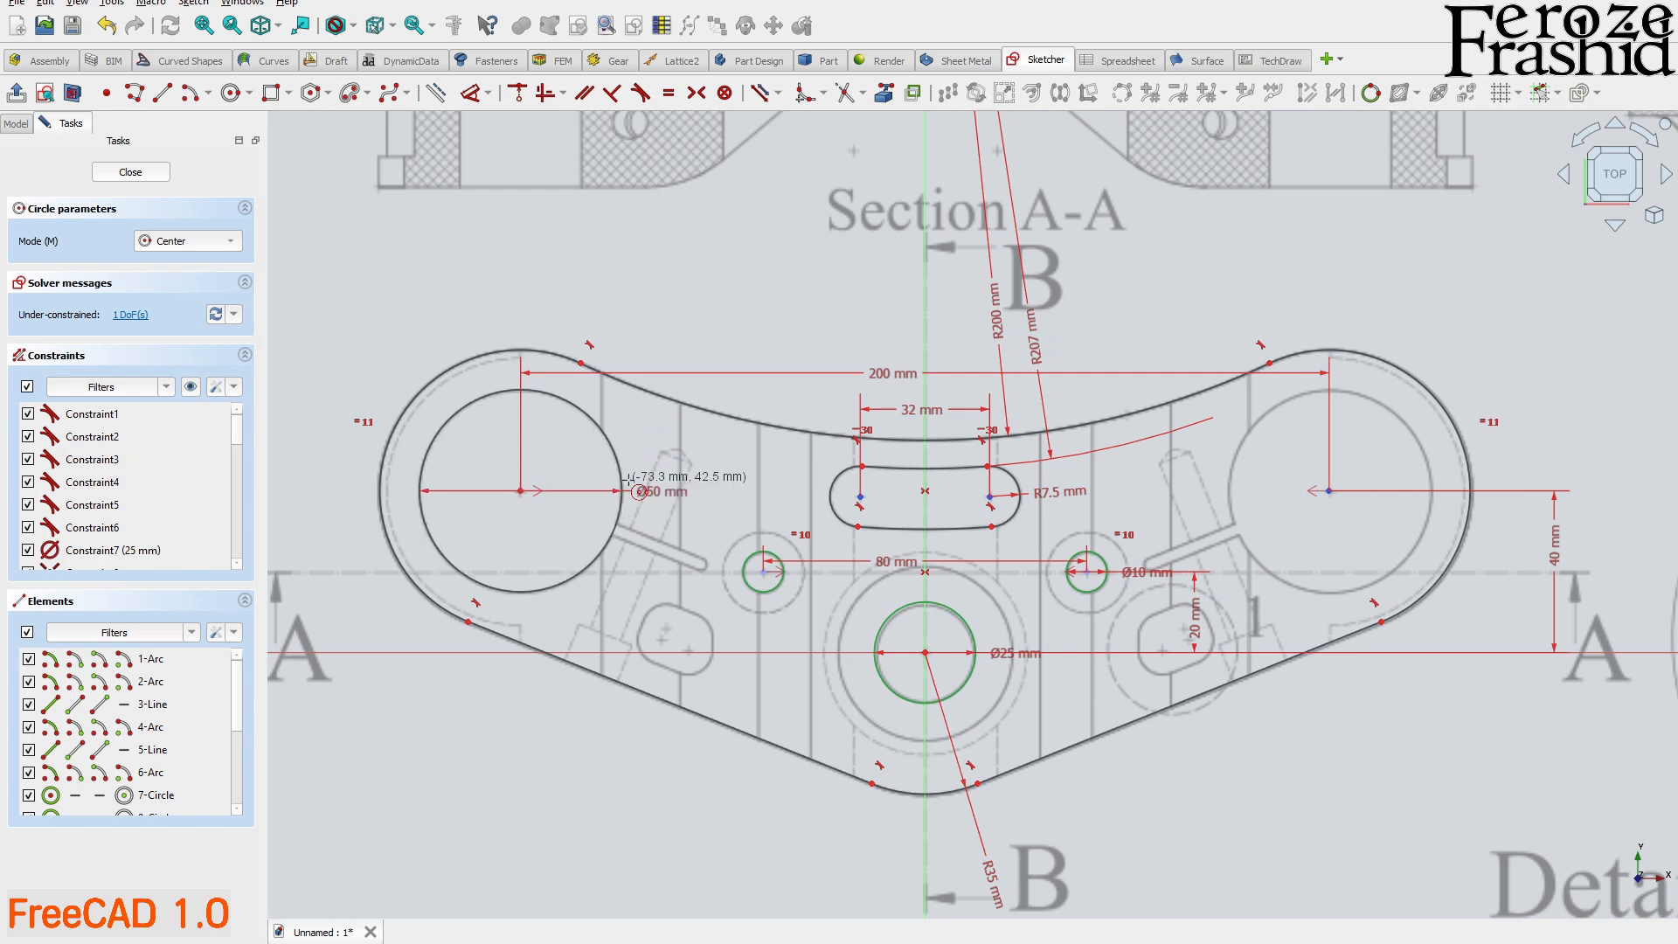
{"action": "key", "text": "Escape"}
- Draw a narrow inclined slot with 1.5 mm end radius from inside the left 50 mm circle towards the left 10 mm hole
{"action": "left_click", "coordinate": [367, 93]}
{"action": "left_click", "coordinate": [394, 114]}
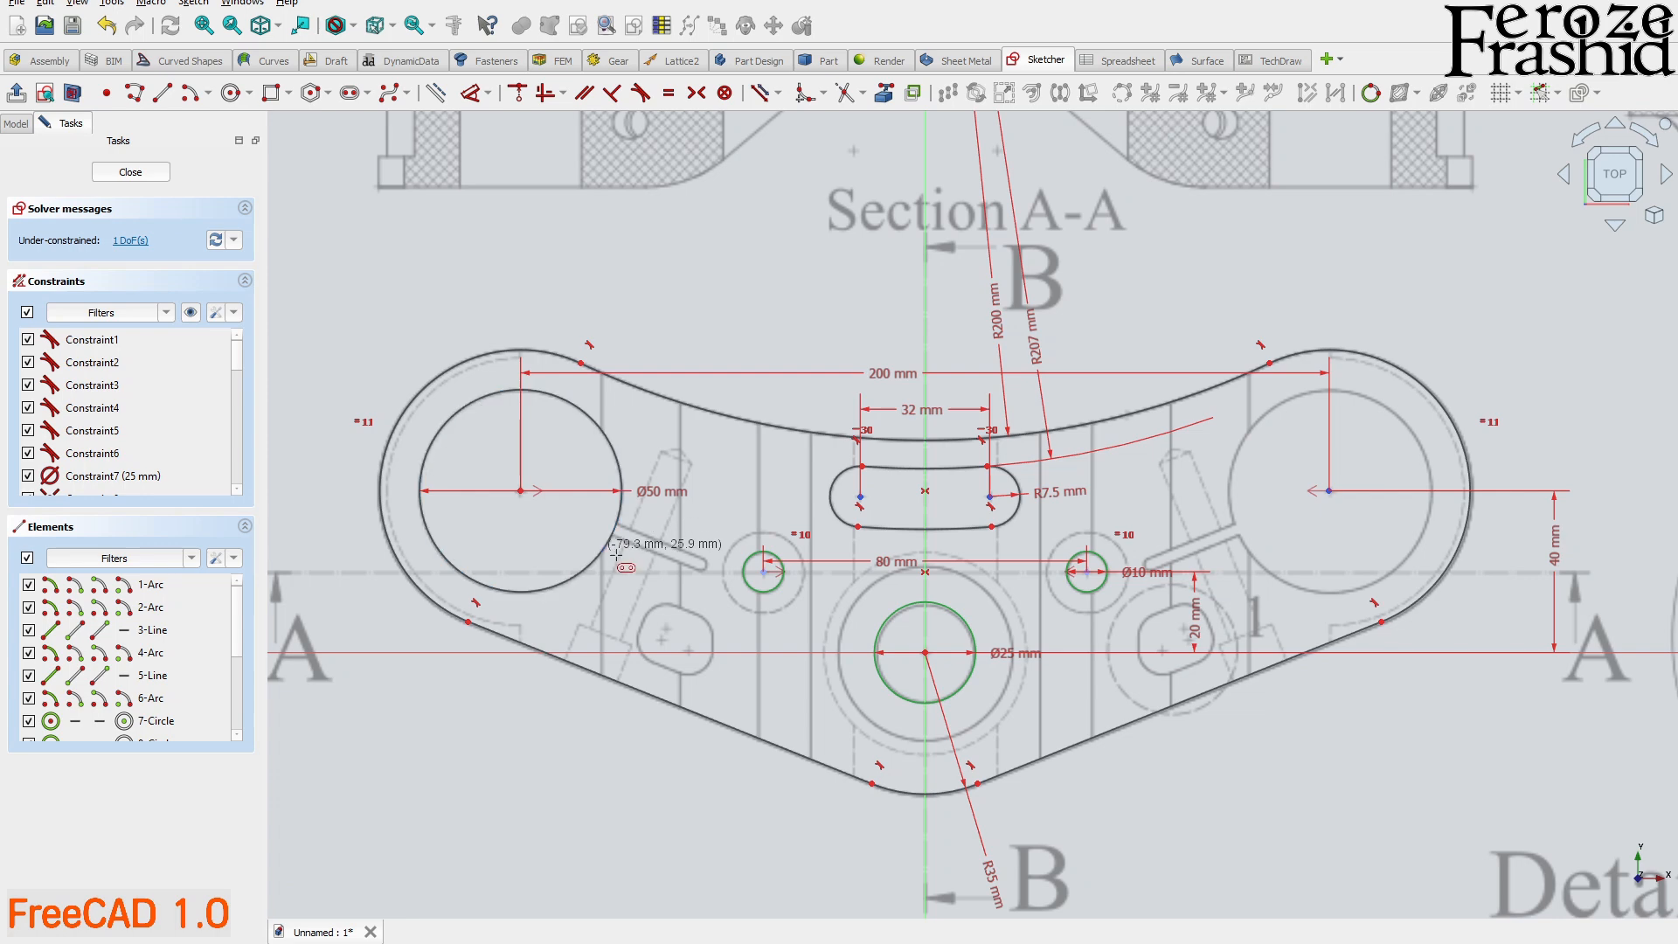
{"action": "scroll", "coordinate": [612, 546], "scroll_direction": "up", "scroll_amount": 3}
{"action": "left_click", "coordinate": [607, 500]}
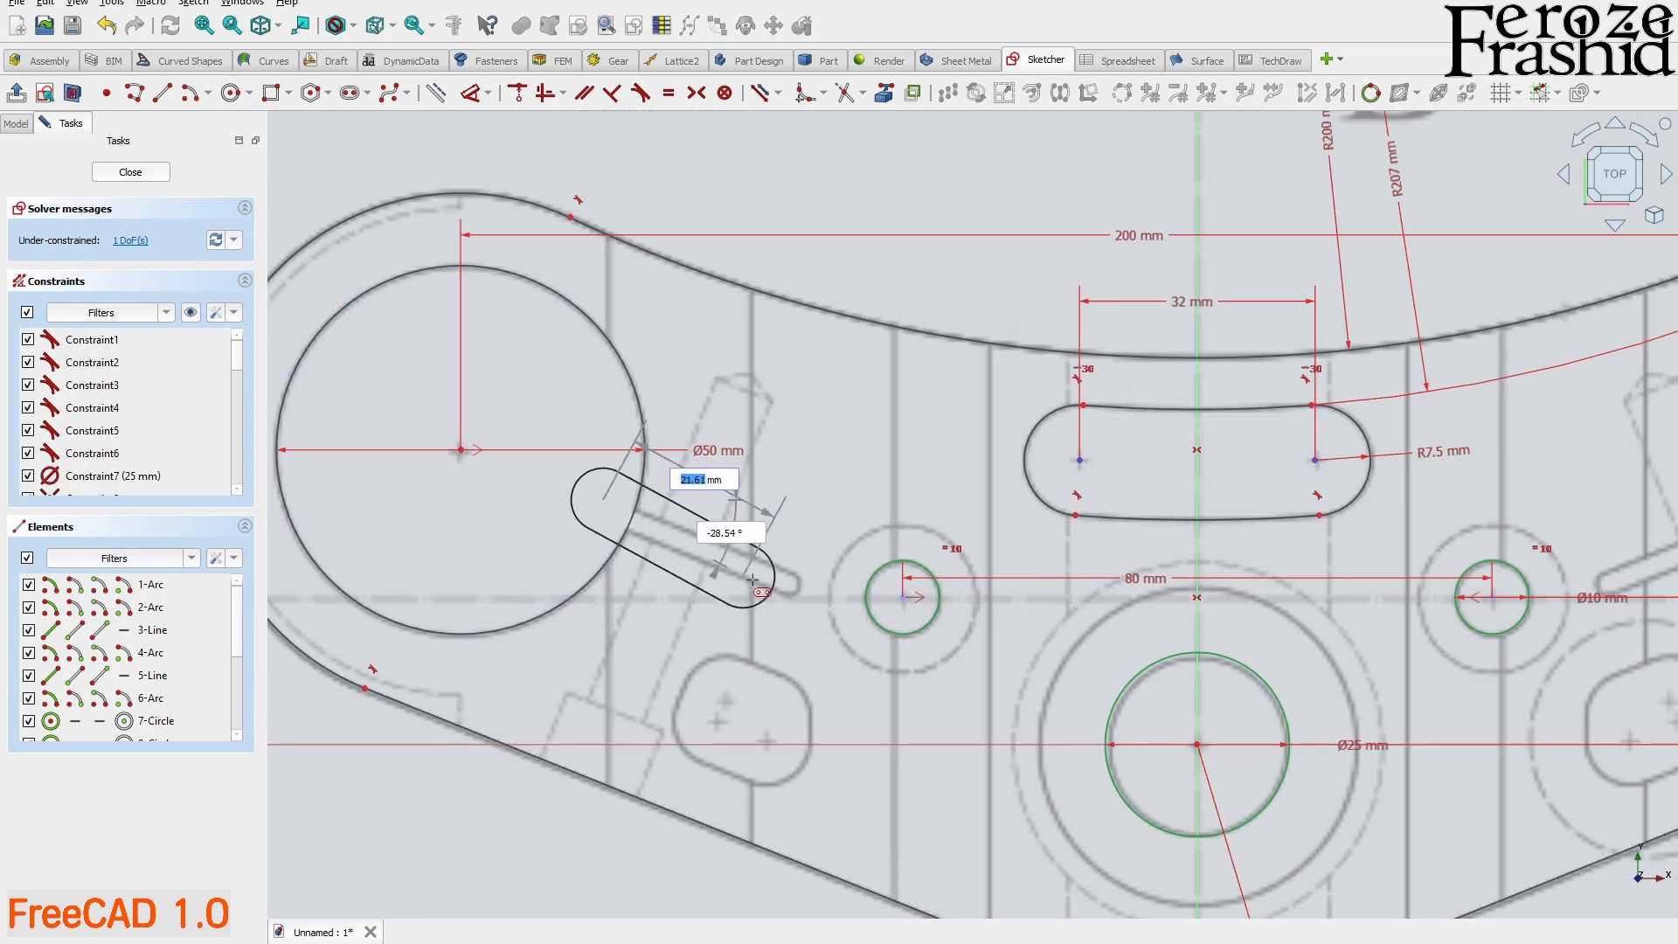
{"action": "left_click", "coordinate": [783, 582]}
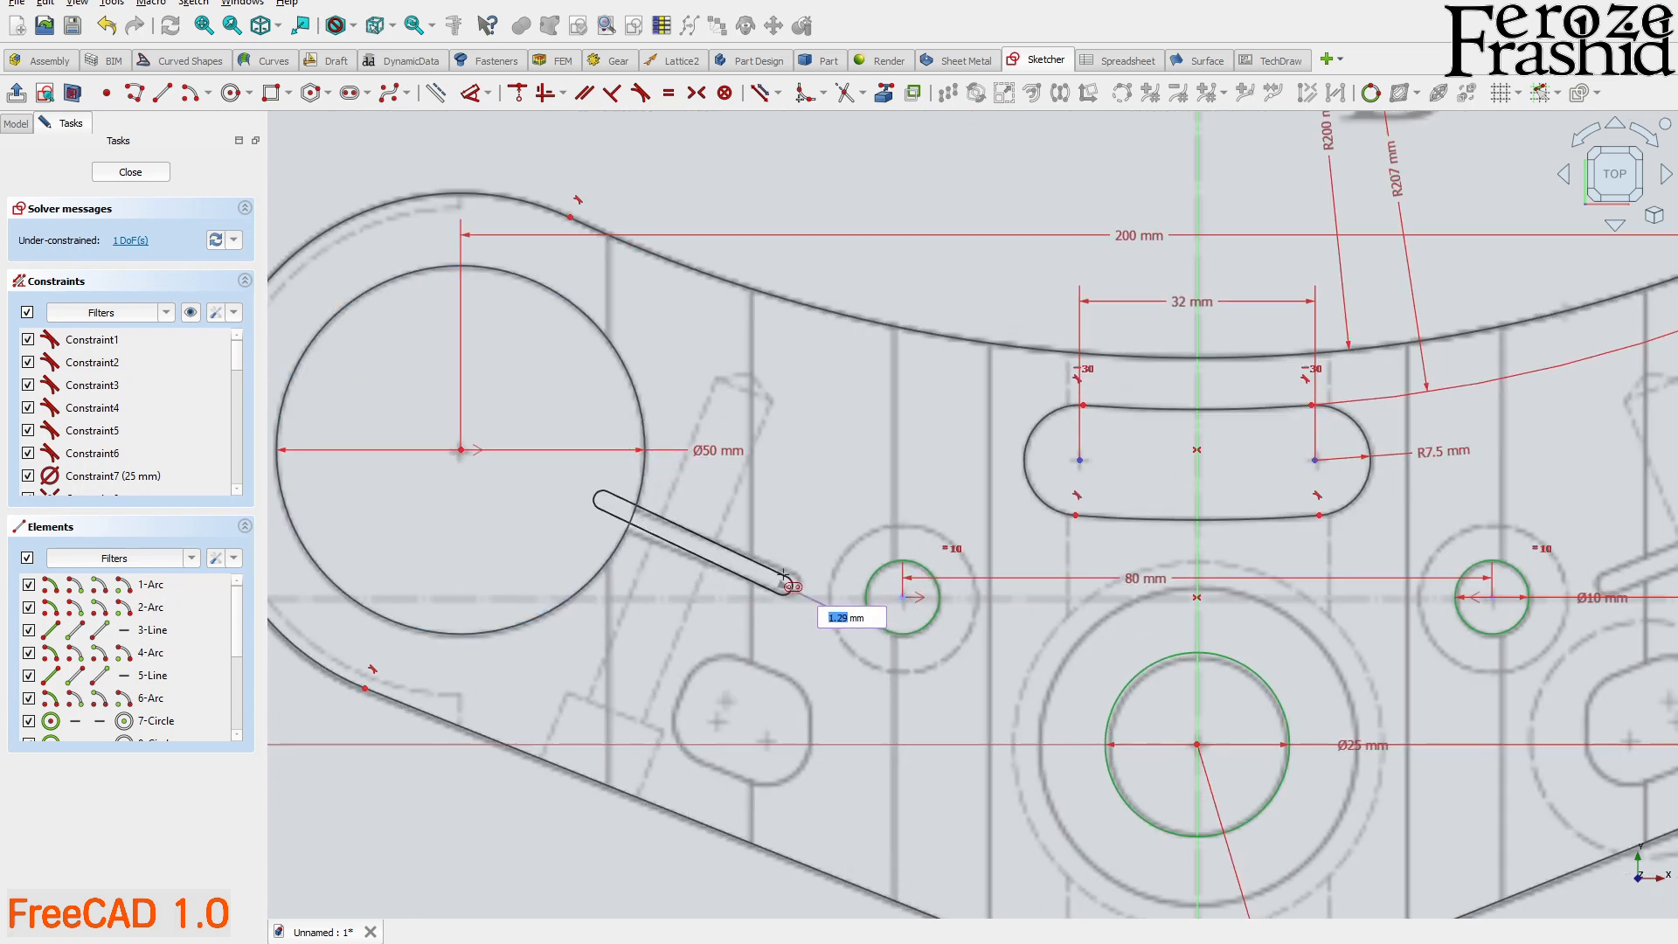
{"action": "type", "text": "1"}
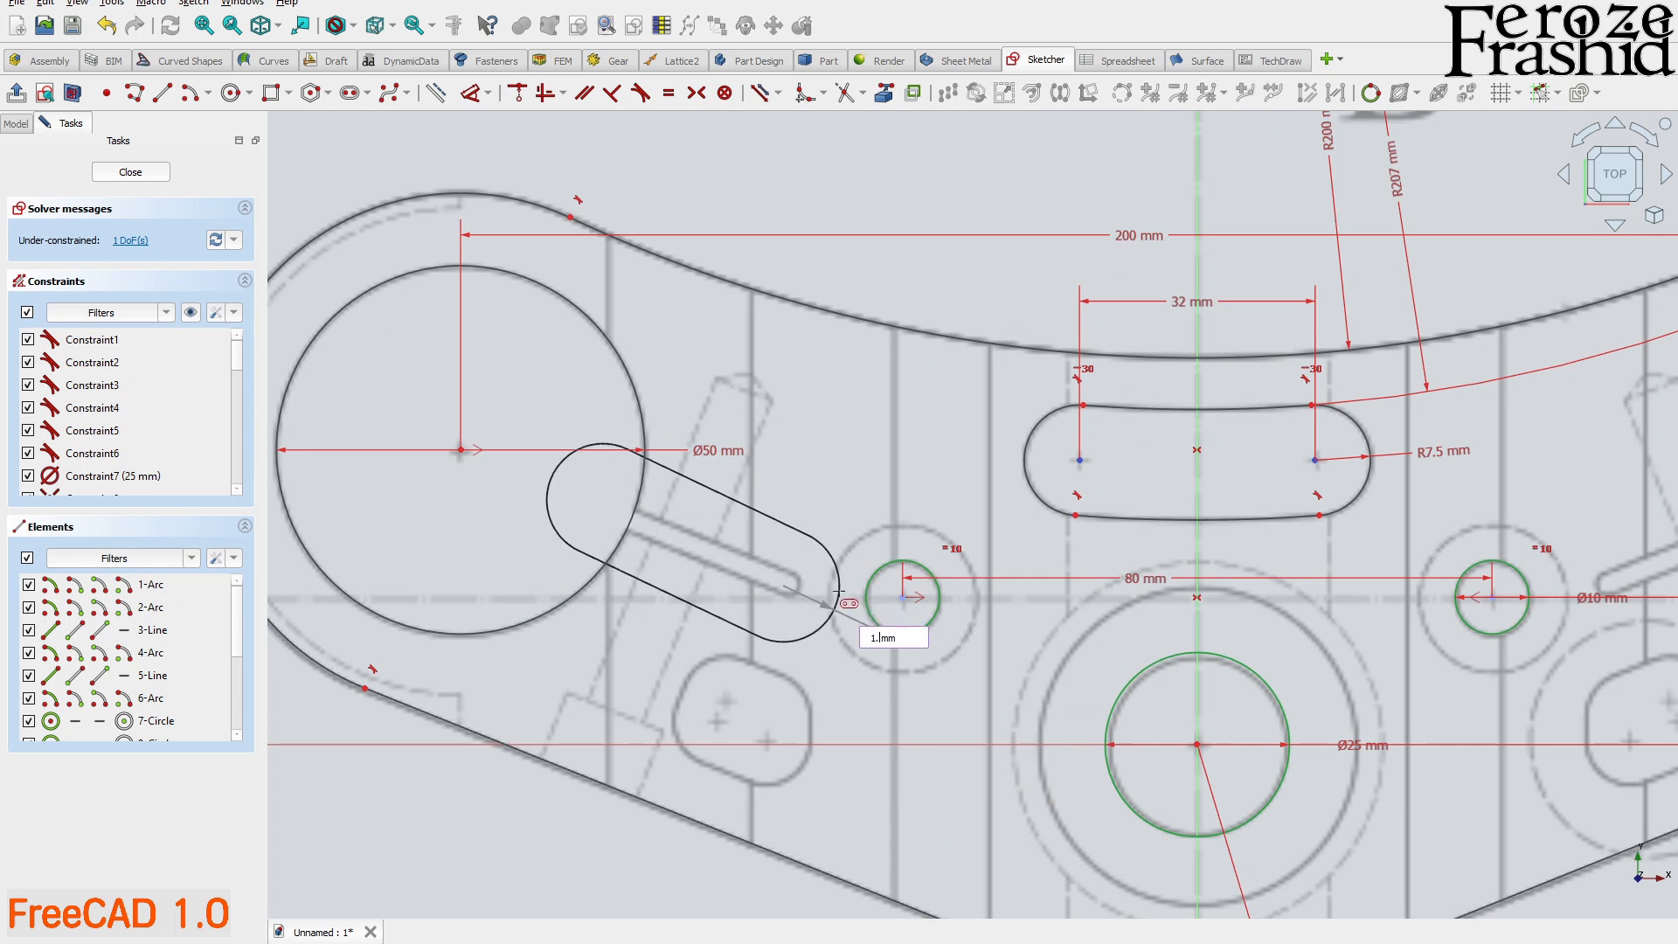
{"action": "type", "text": ".5"}
{"action": "key", "text": "Return"}
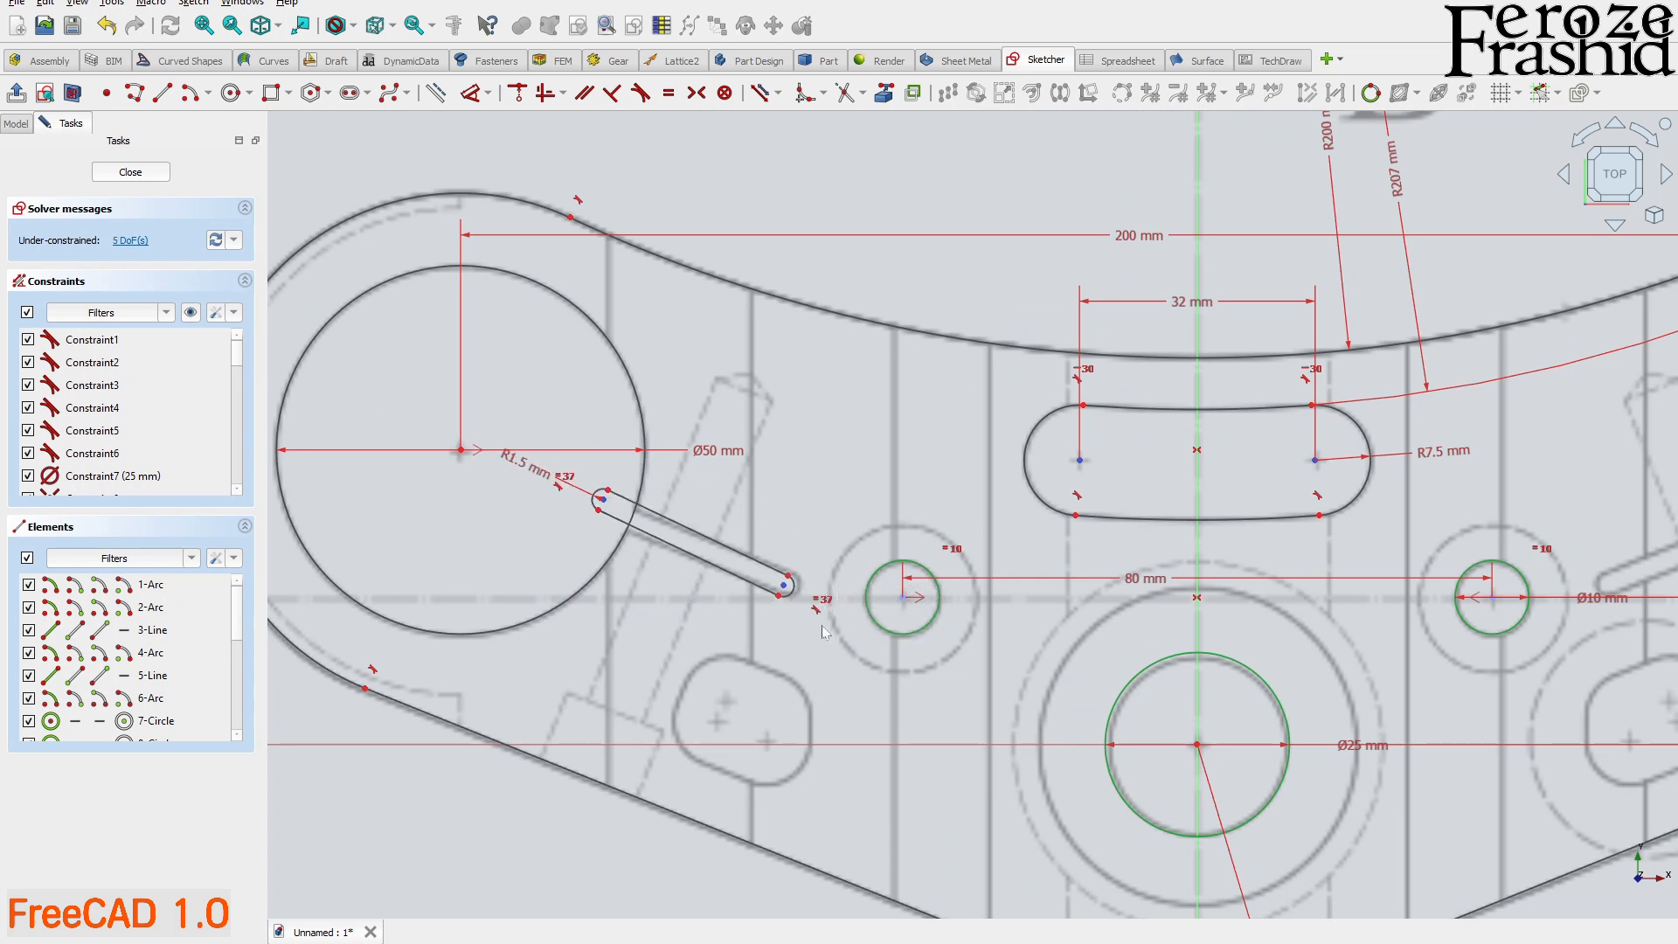
- Adjust both ends of the narrow inclined slot to match the clamping slit in the reference drawing
{"action": "scroll", "coordinate": [644, 517], "scroll_direction": "up", "scroll_amount": 2}
{"action": "scroll", "coordinate": [644, 514], "scroll_direction": "up", "scroll_amount": 1}
{"action": "left_click_drag", "start_coordinate": [570, 491], "coordinate": [584, 511]}
{"action": "left_click_drag", "start_coordinate": [898, 648], "coordinate": [908, 645]}
- Trim the slot's end inside the 50 mm circle and the circle segment between the slot's sides to open the slot into the hole
{"action": "left_click", "coordinate": [843, 93]}
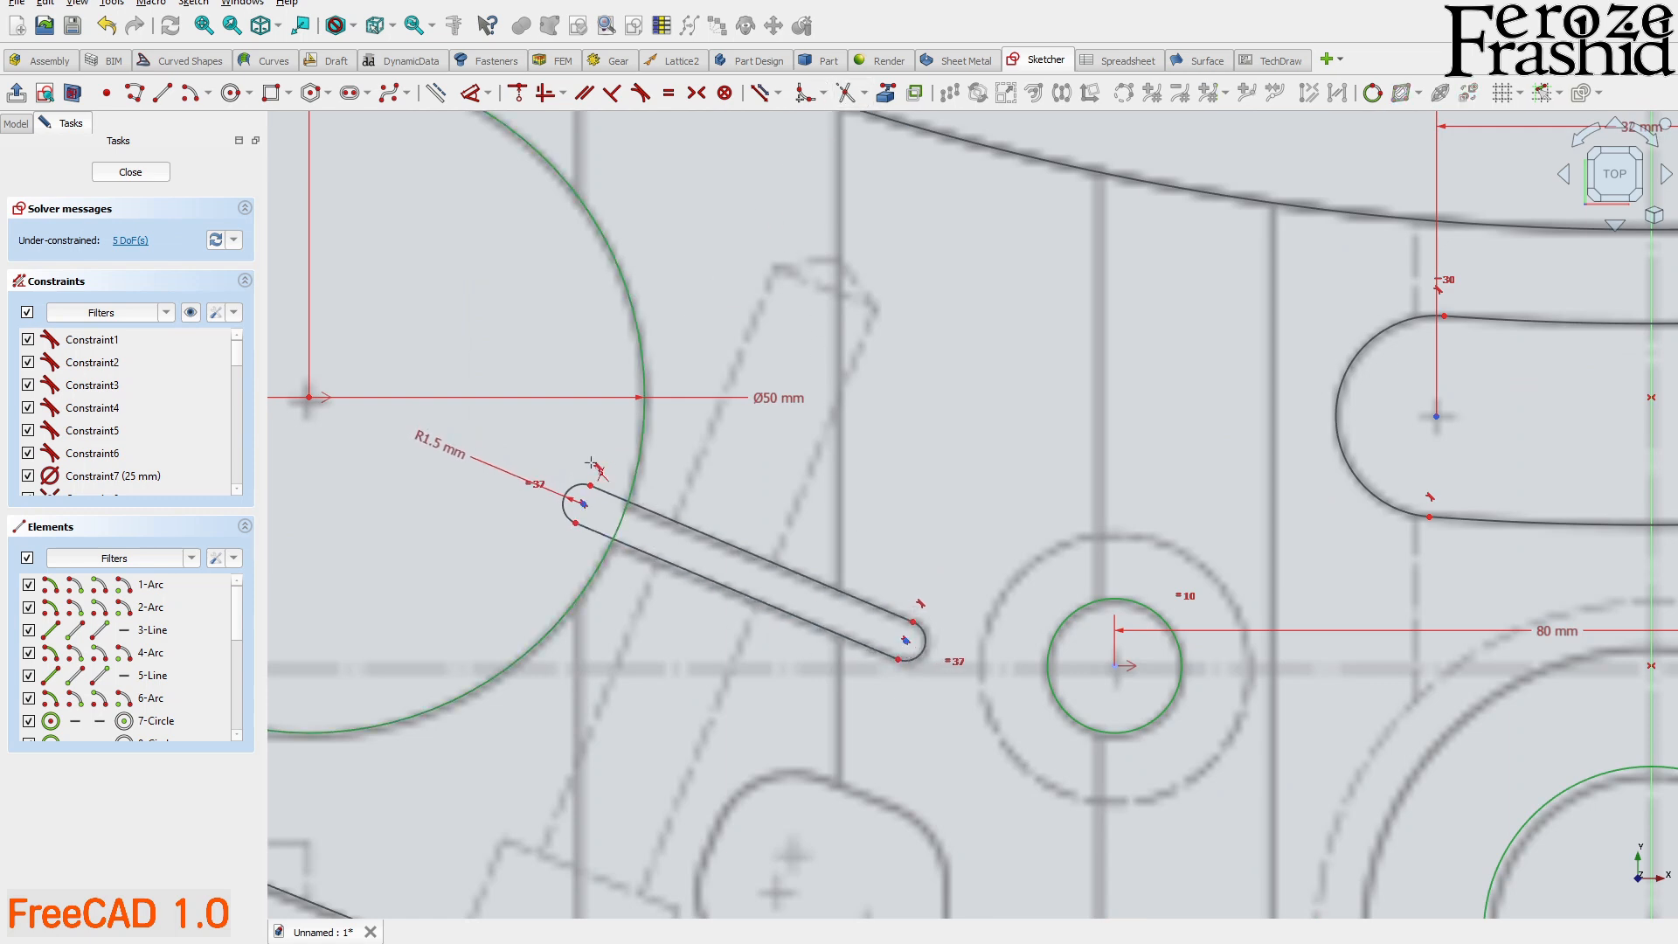
{"action": "scroll", "coordinate": [592, 485], "scroll_direction": "up", "scroll_amount": 2}
{"action": "left_click", "coordinate": [557, 502]}
{"action": "left_click", "coordinate": [639, 539]}
{"action": "scroll", "coordinate": [770, 515], "scroll_direction": "down", "scroll_amount": 5}
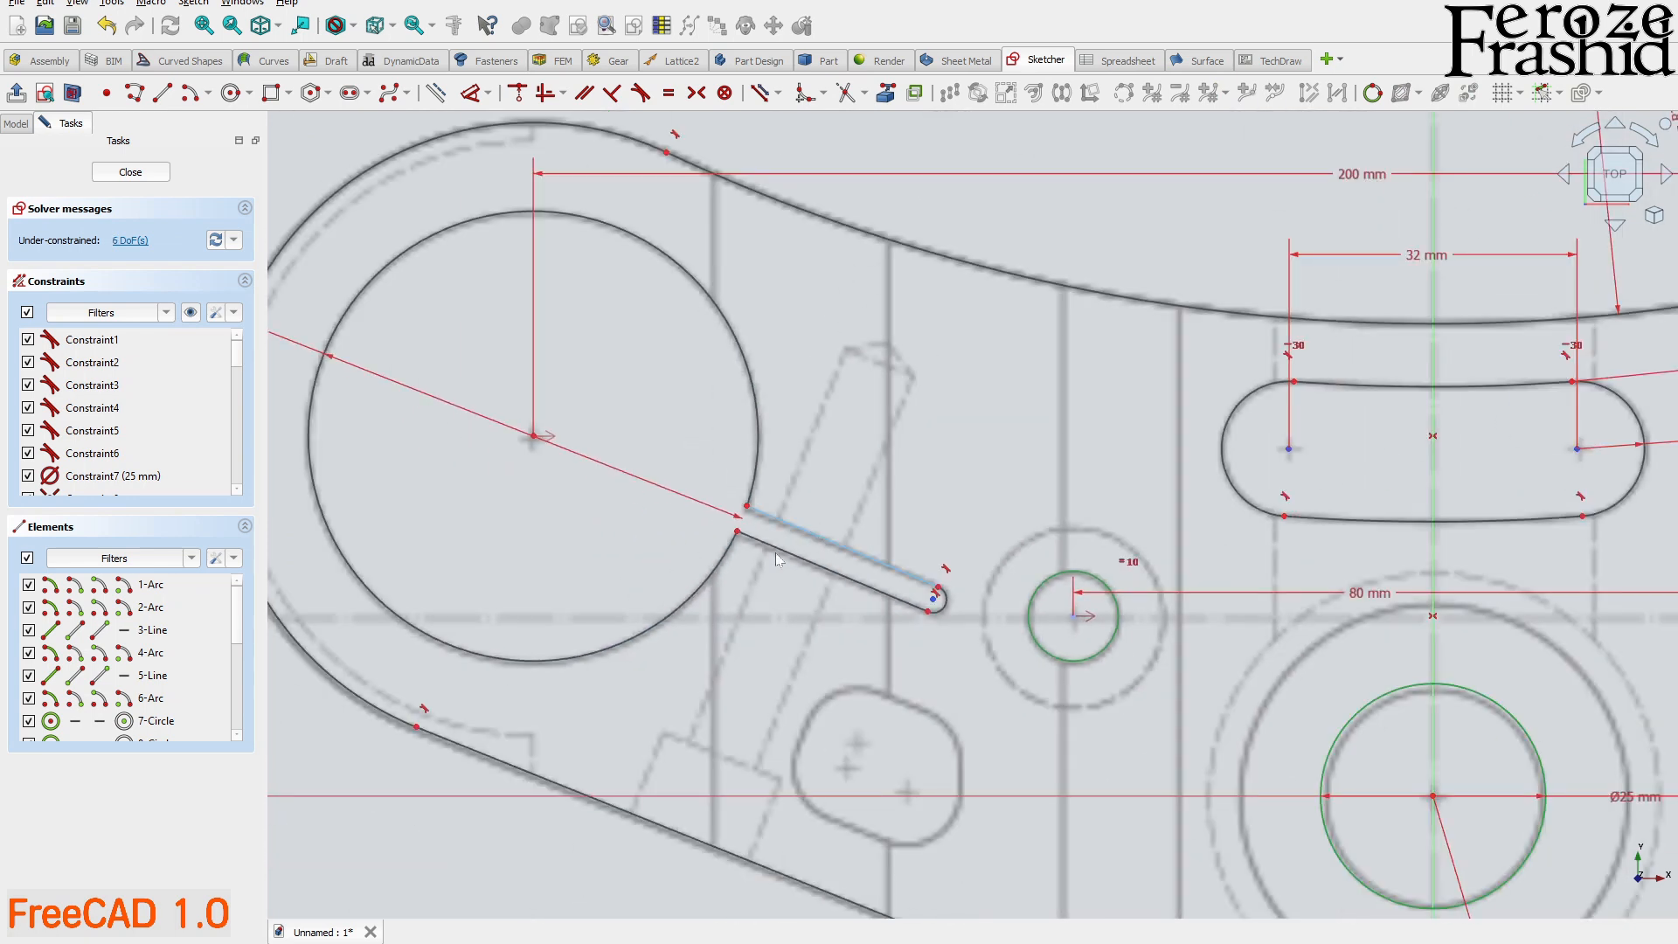
- Constrain the narrow slot's lower side at 22° to the horizontal axis
{"action": "right_click", "coordinate": [789, 549]}
{"action": "left_click", "coordinate": [762, 517]}
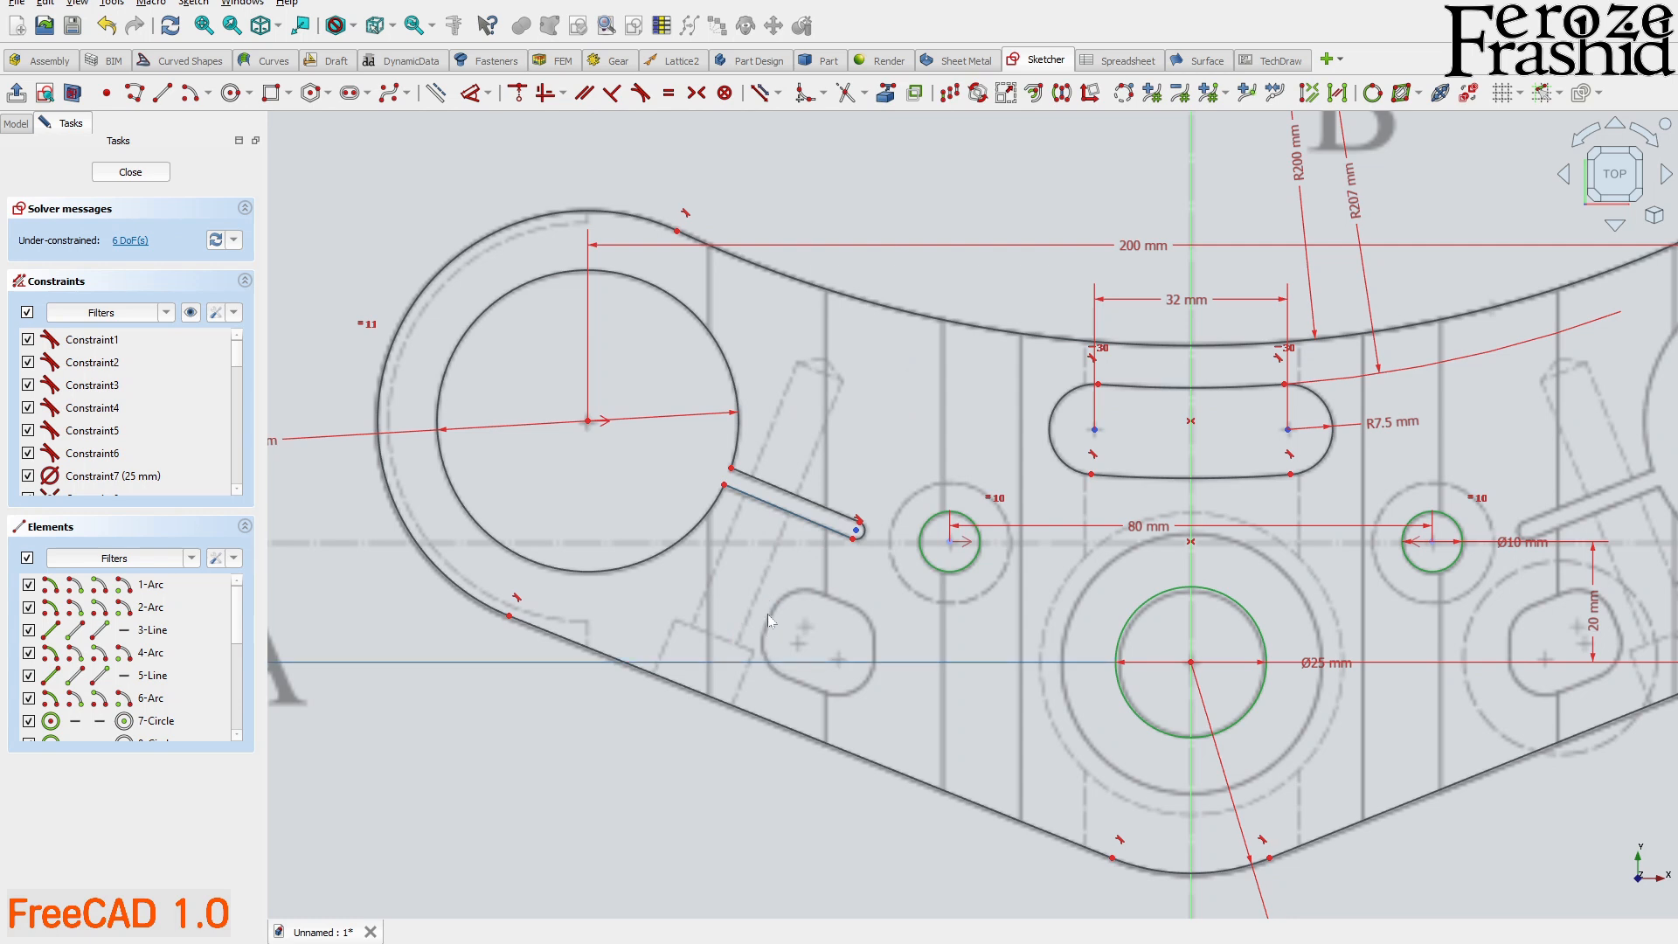
{"action": "key", "text": "d"}
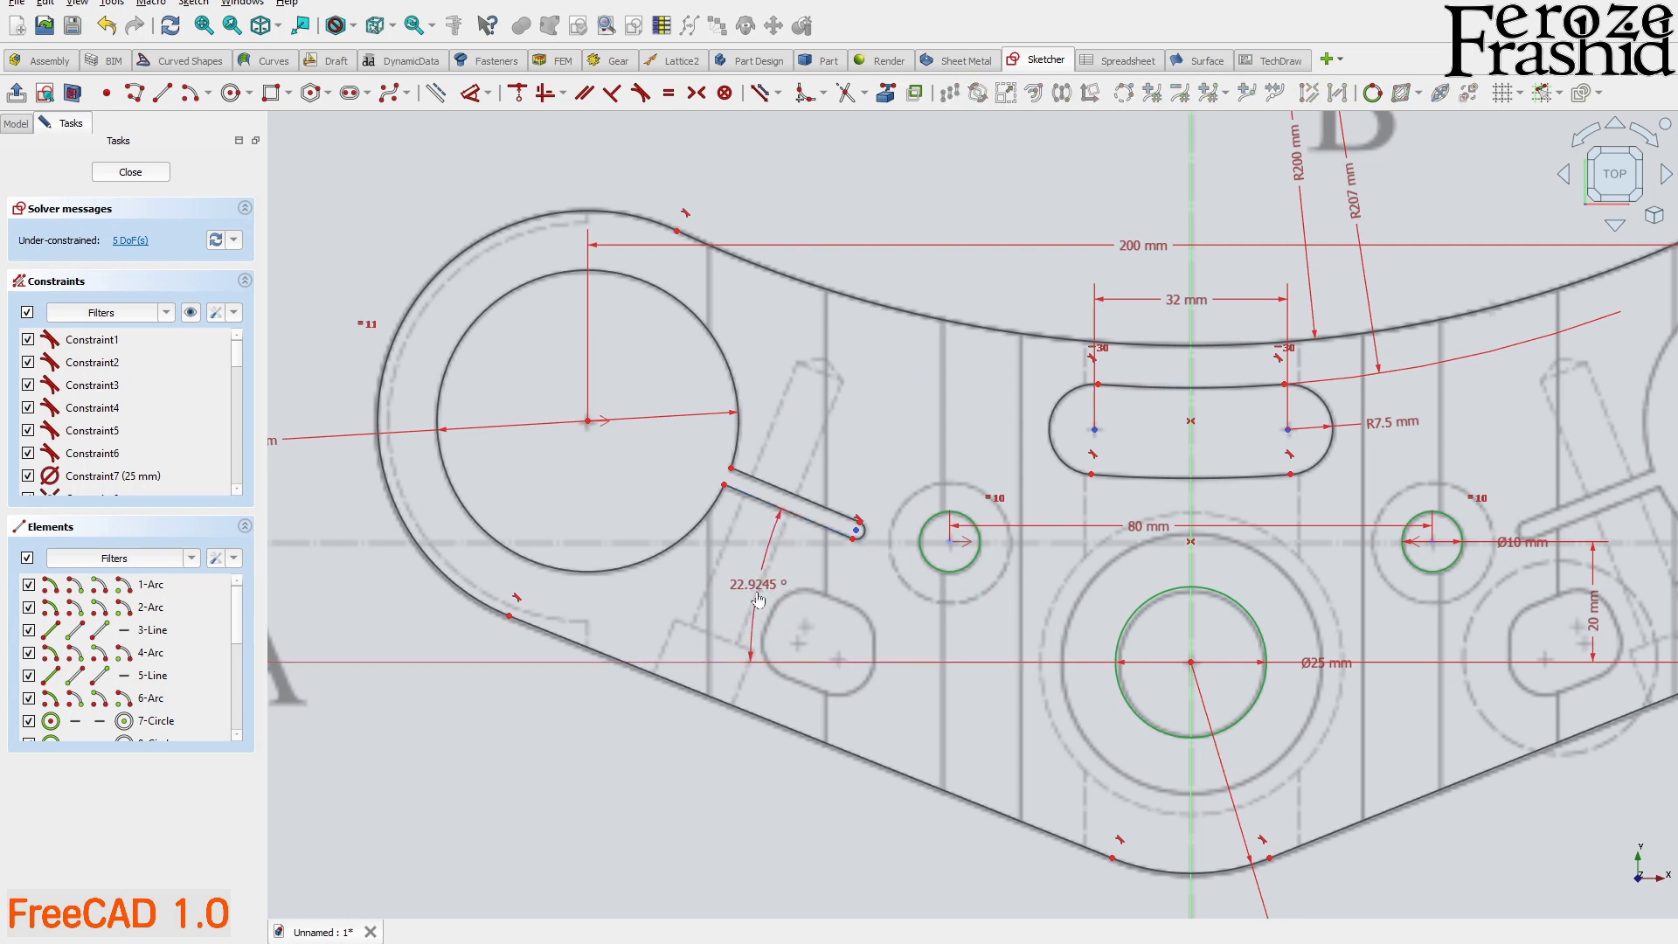
{"action": "left_click", "coordinate": [773, 606]}
{"action": "type", "text": "22"}
{"action": "key", "text": "Return"}
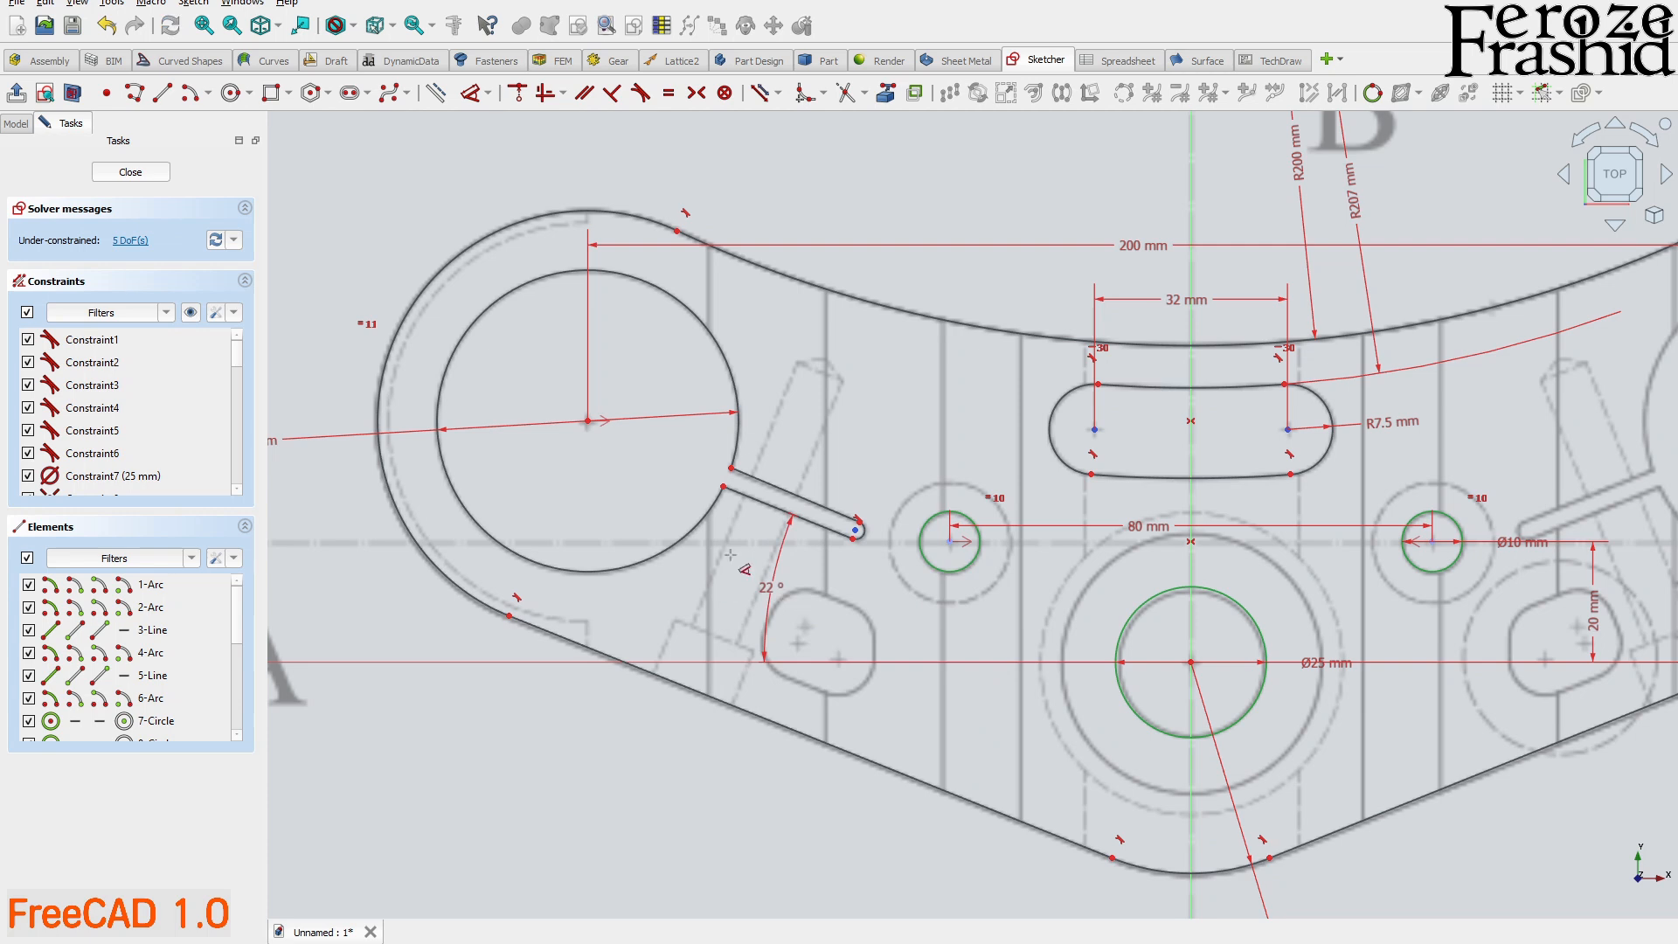
- Pull the slot's upper side away at the hole end and constrain the slot's two sides parallel
{"action": "scroll", "coordinate": [806, 518], "scroll_direction": "up", "scroll_amount": 3}
{"action": "left_click_drag", "start_coordinate": [666, 450], "coordinate": [670, 439]}
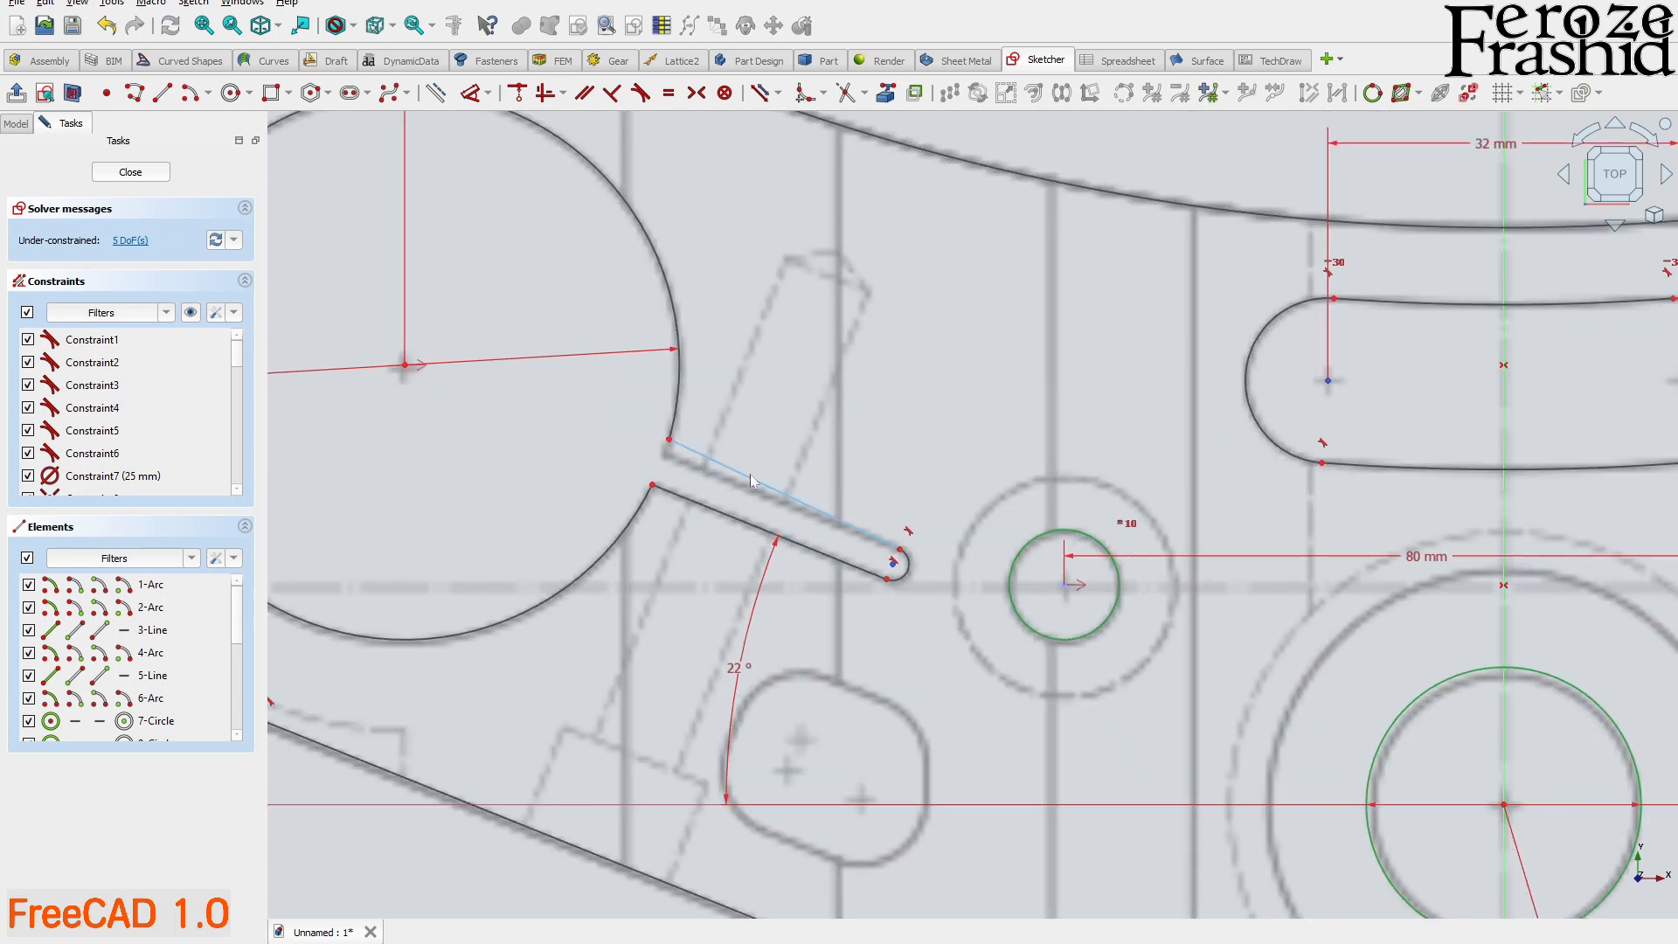
{"action": "left_click", "coordinate": [726, 514]}
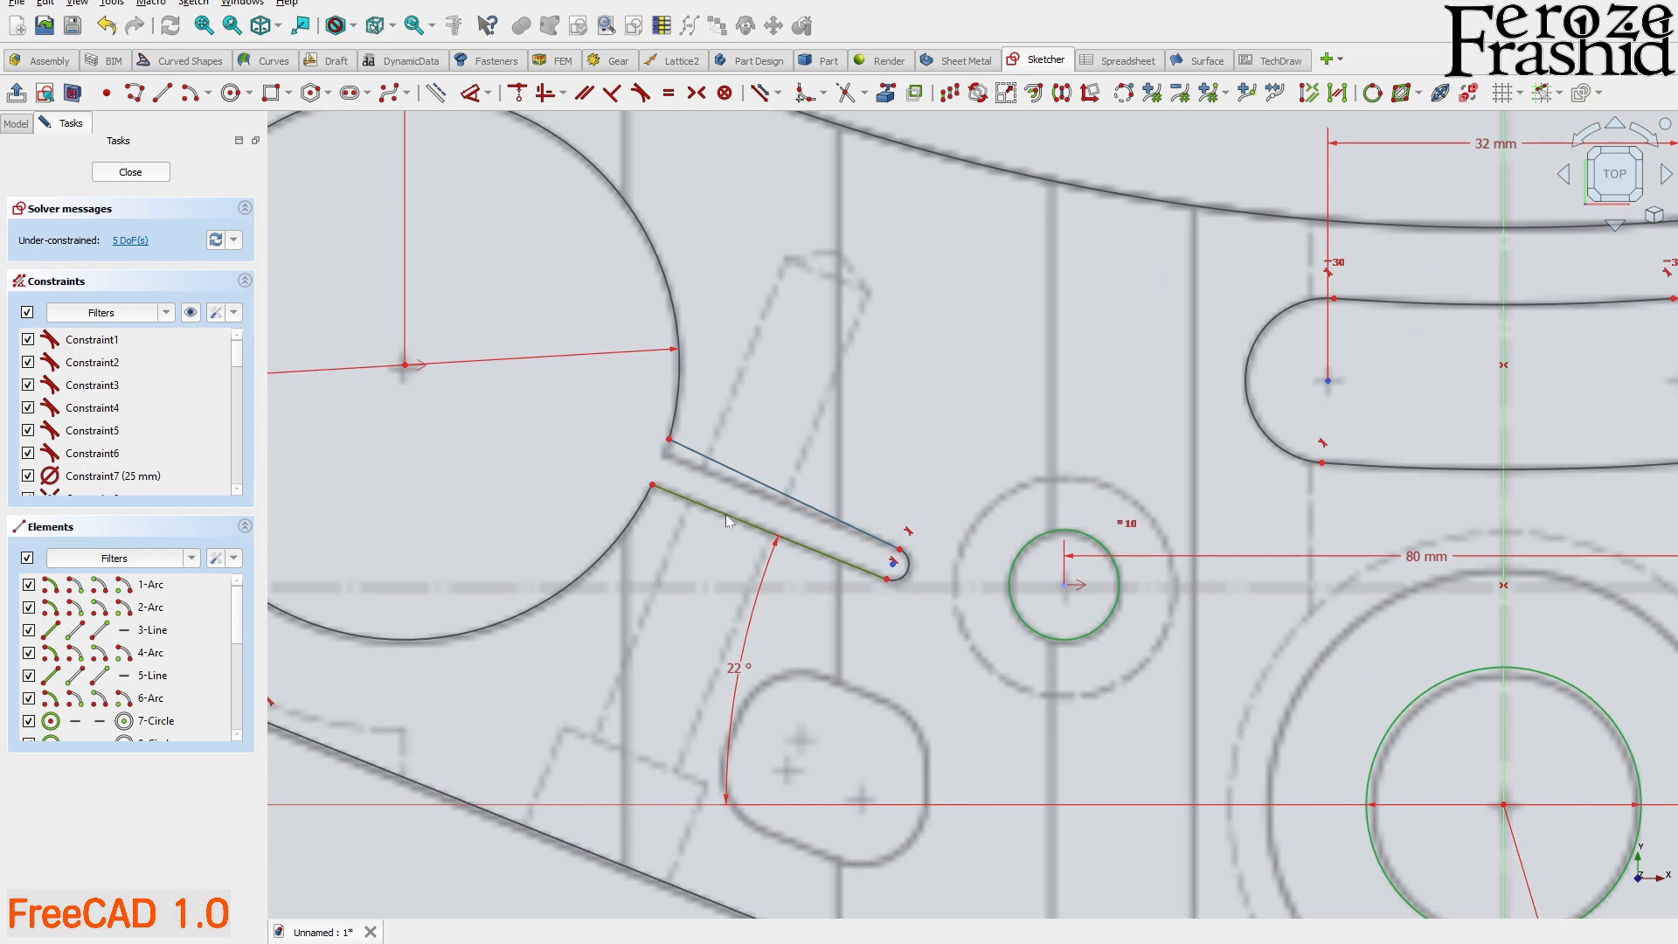
{"action": "key", "text": "p"}
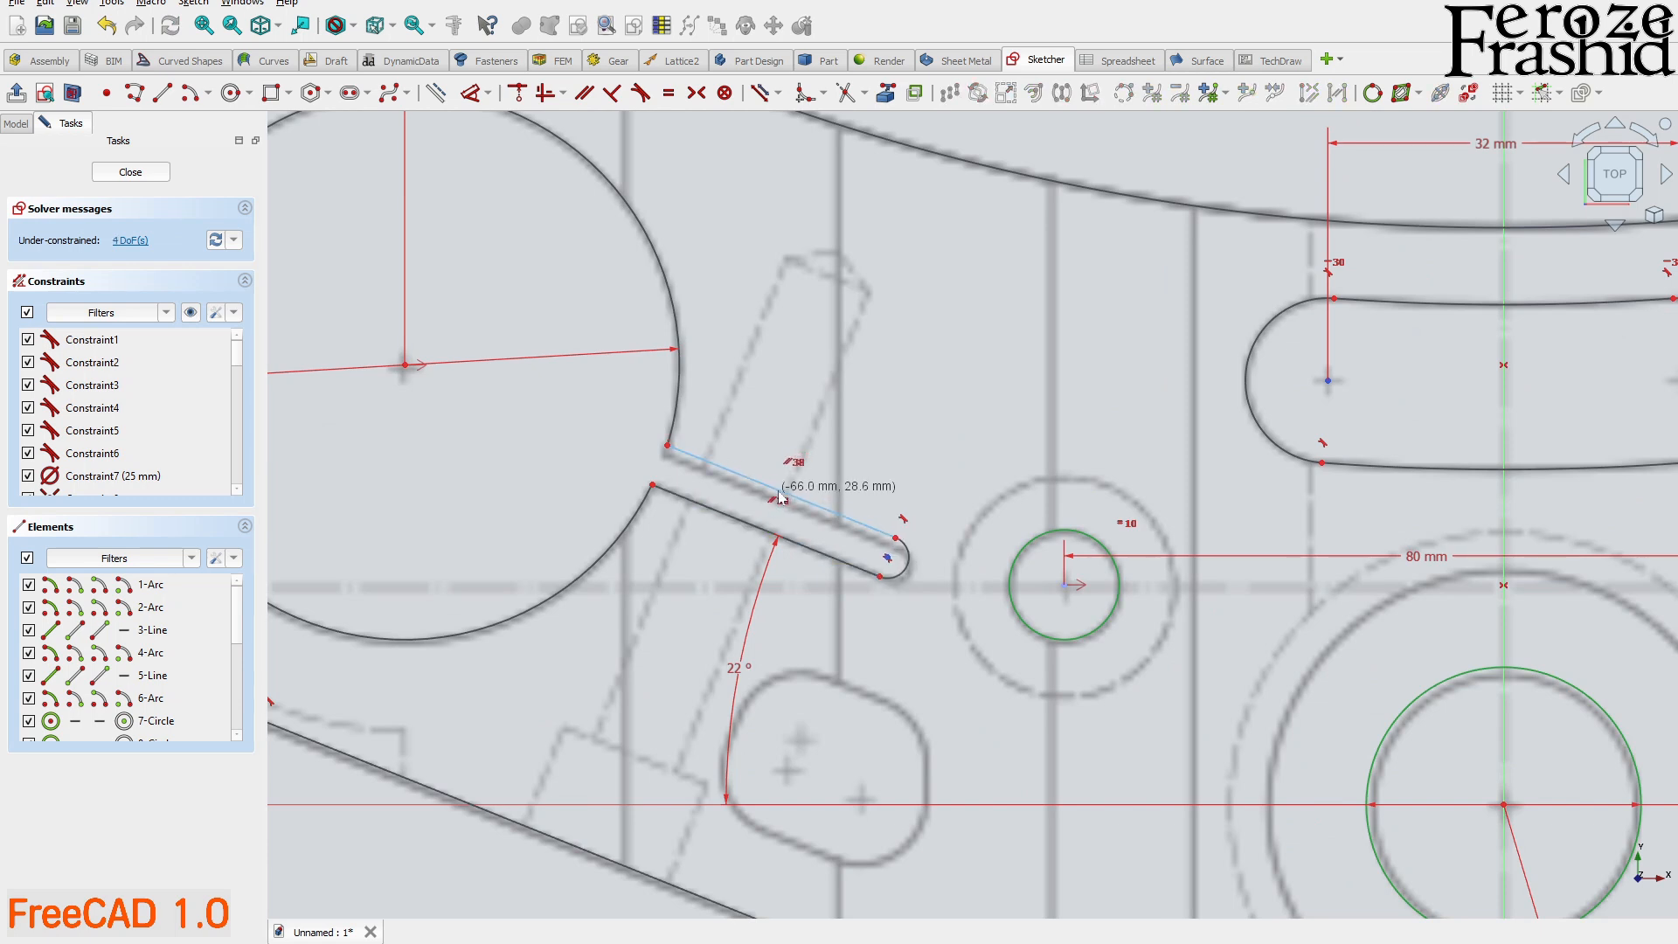
- Constrain the radius of the narrow slot's rounded end to 1.5 mm
{"action": "scroll", "coordinate": [889, 546], "scroll_direction": "up", "scroll_amount": 3}
{"action": "scroll", "coordinate": [735, 652], "scroll_direction": "down", "scroll_amount": 3}
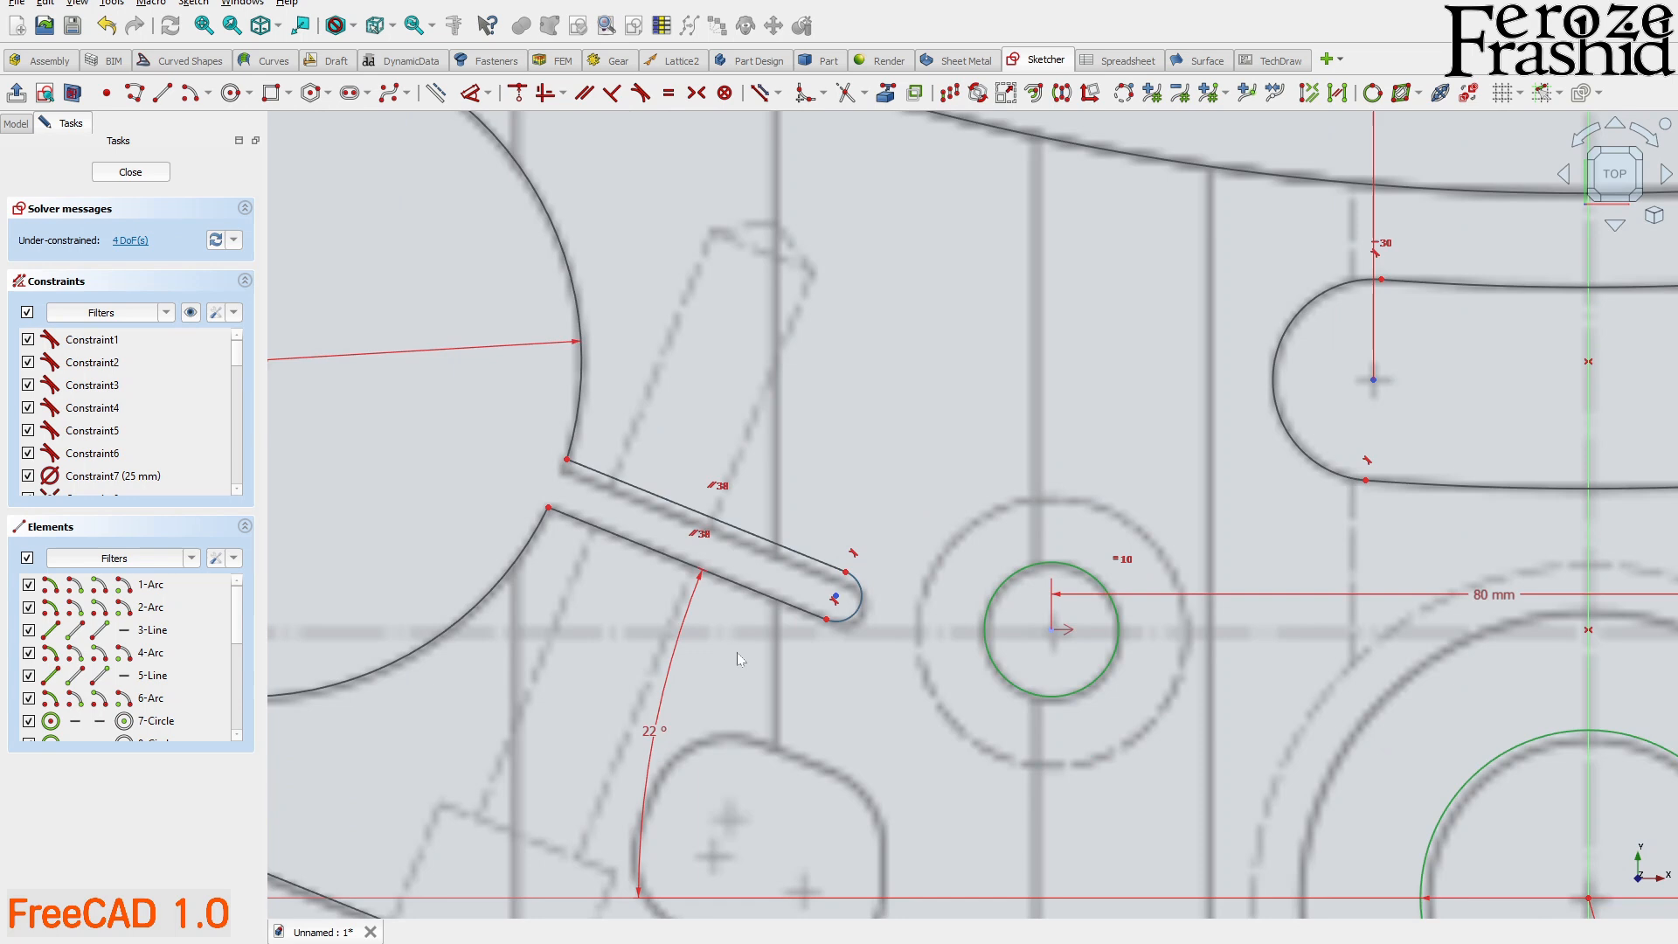
{"action": "key", "text": "d"}
{"action": "left_click", "coordinate": [996, 555]}
{"action": "type", "text": "1.5mm"}
{"action": "key", "text": "Return"}
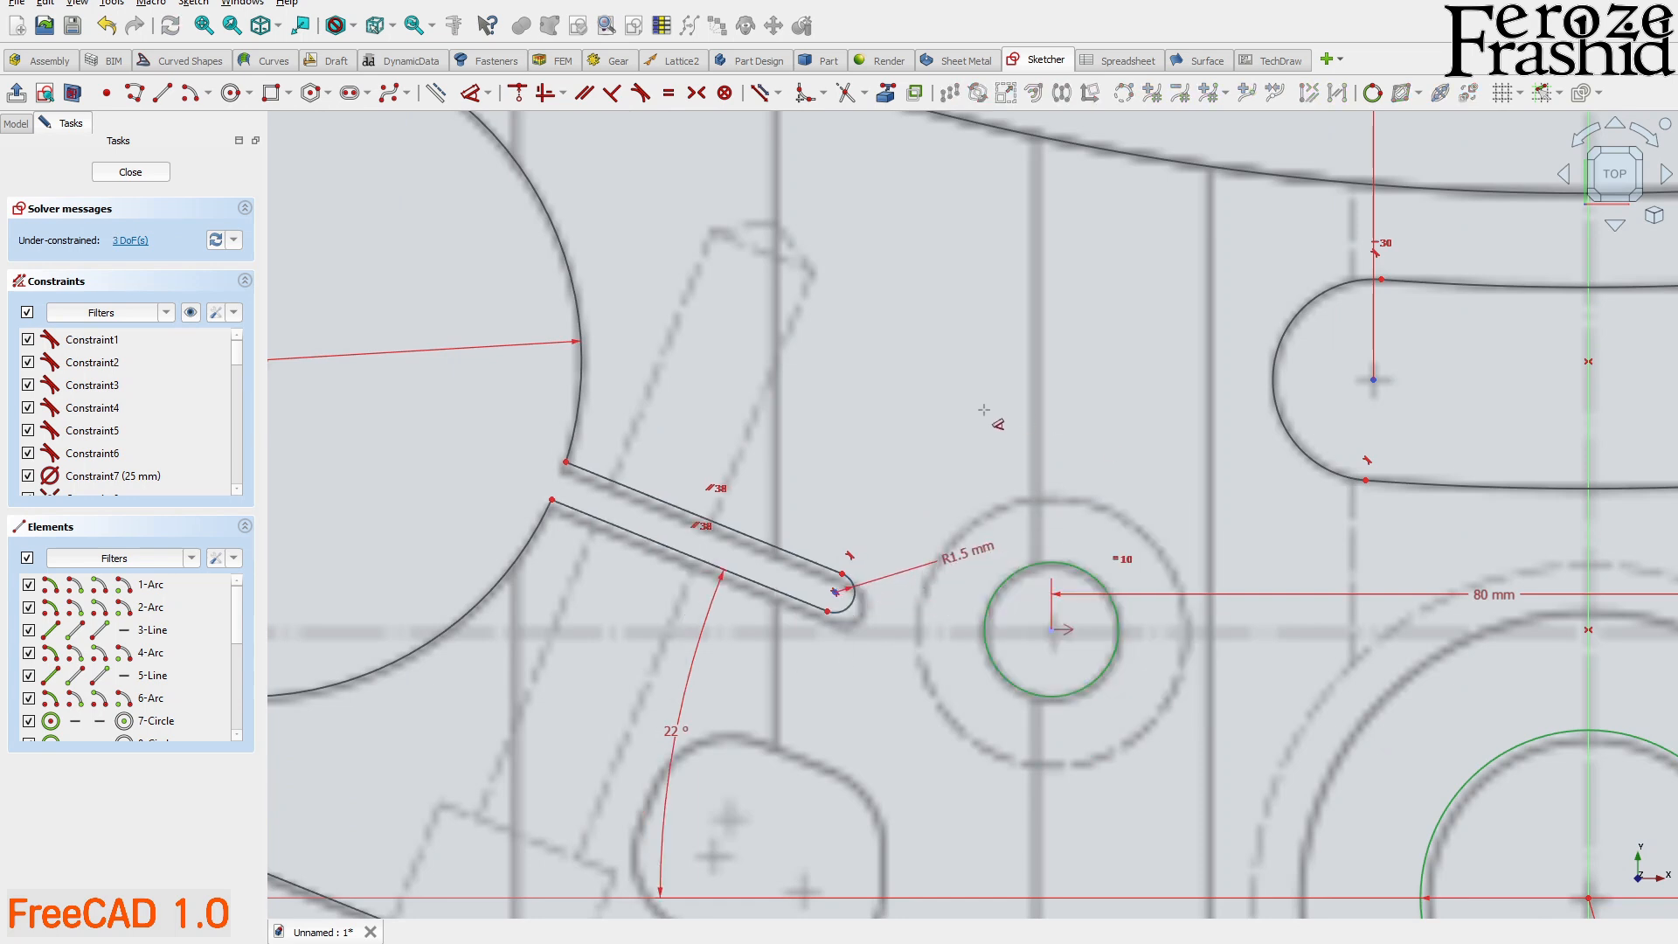
- Set the distance between the left 50 mm hole's centre and the slot's end arc centre to 48 mm
{"action": "scroll", "coordinate": [874, 542], "scroll_direction": "down", "scroll_amount": 4}
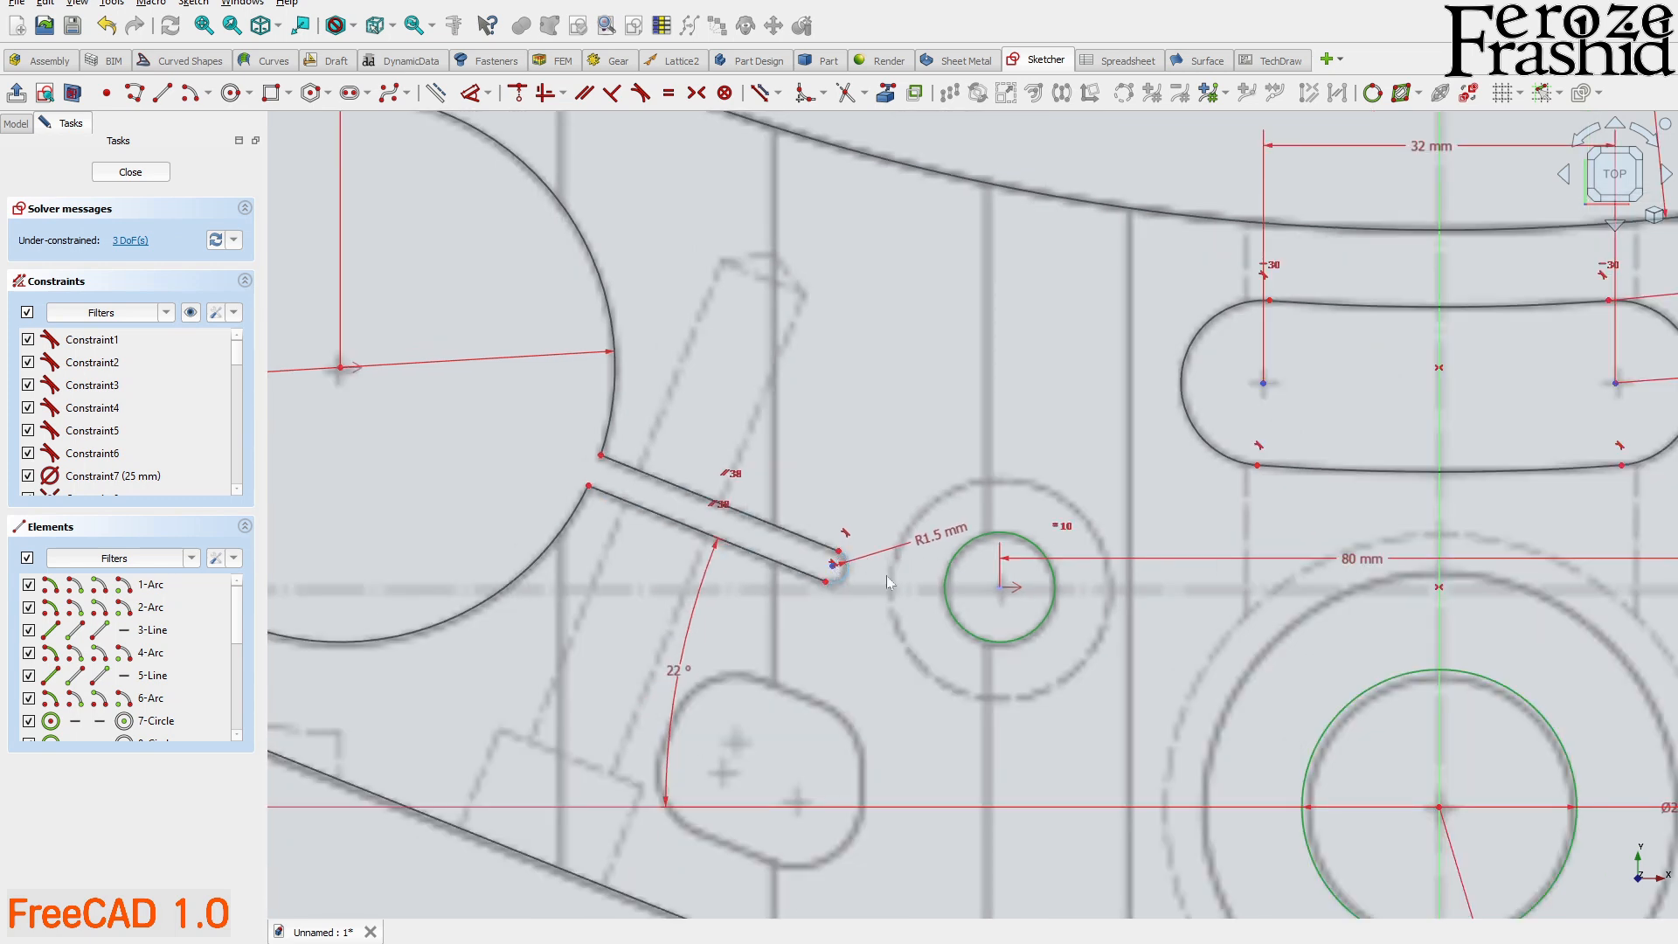
{"action": "scroll", "coordinate": [817, 555], "scroll_direction": "up", "scroll_amount": 3}
{"action": "scroll", "coordinate": [921, 591], "scroll_direction": "down", "scroll_amount": 3}
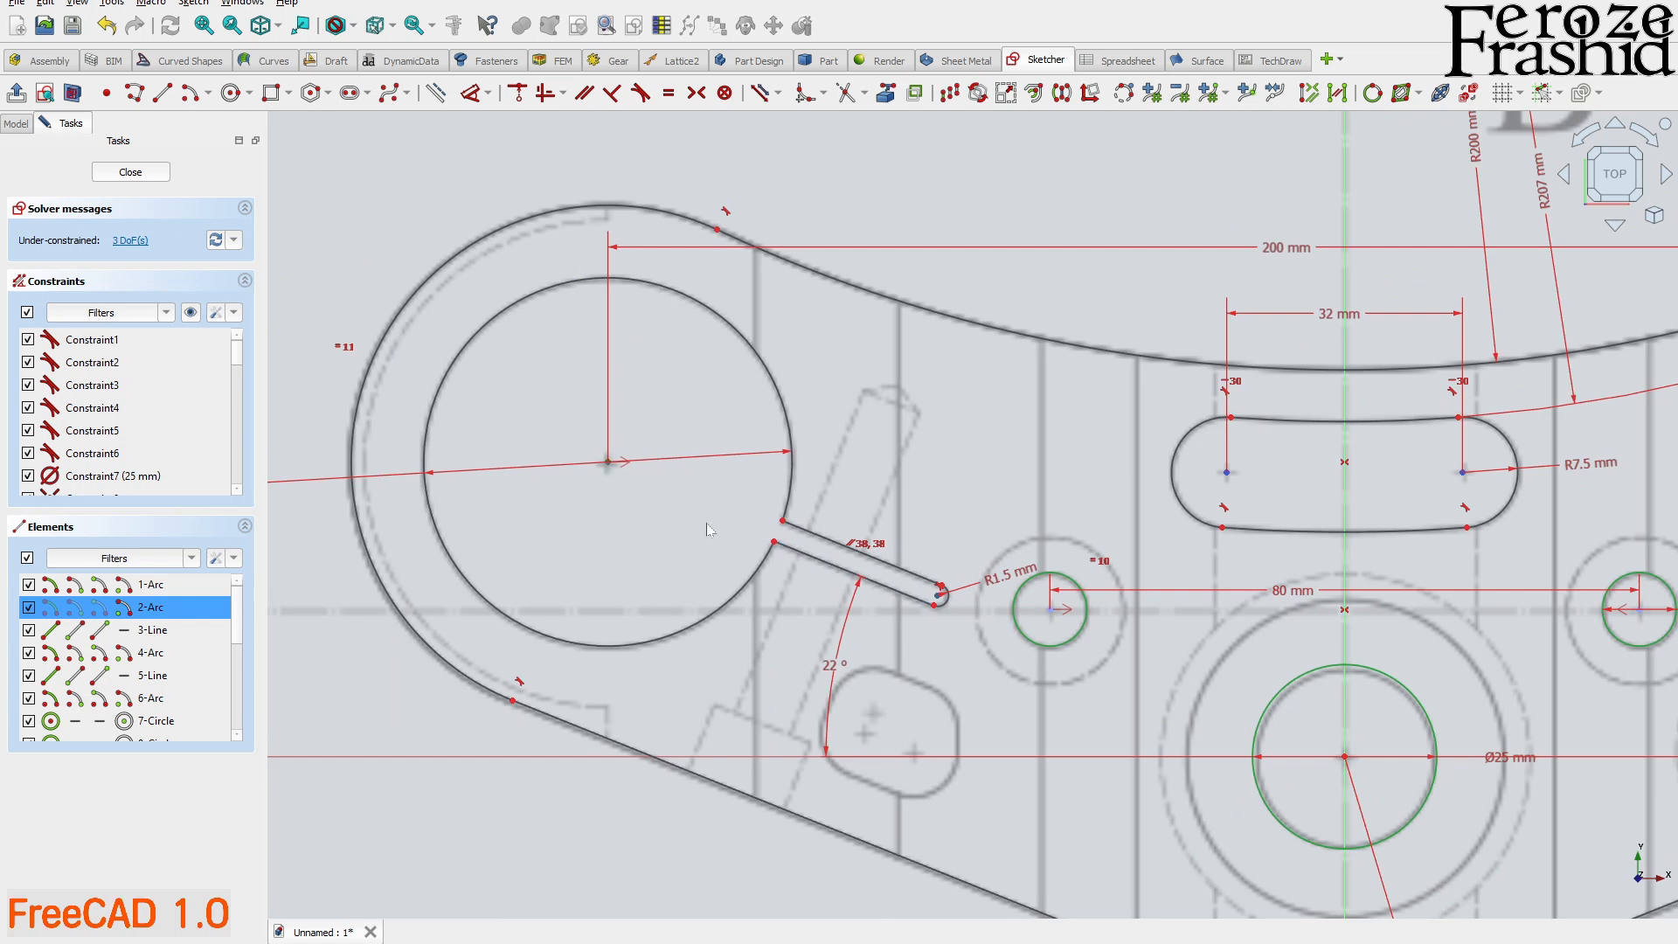
{"action": "key", "text": "d"}
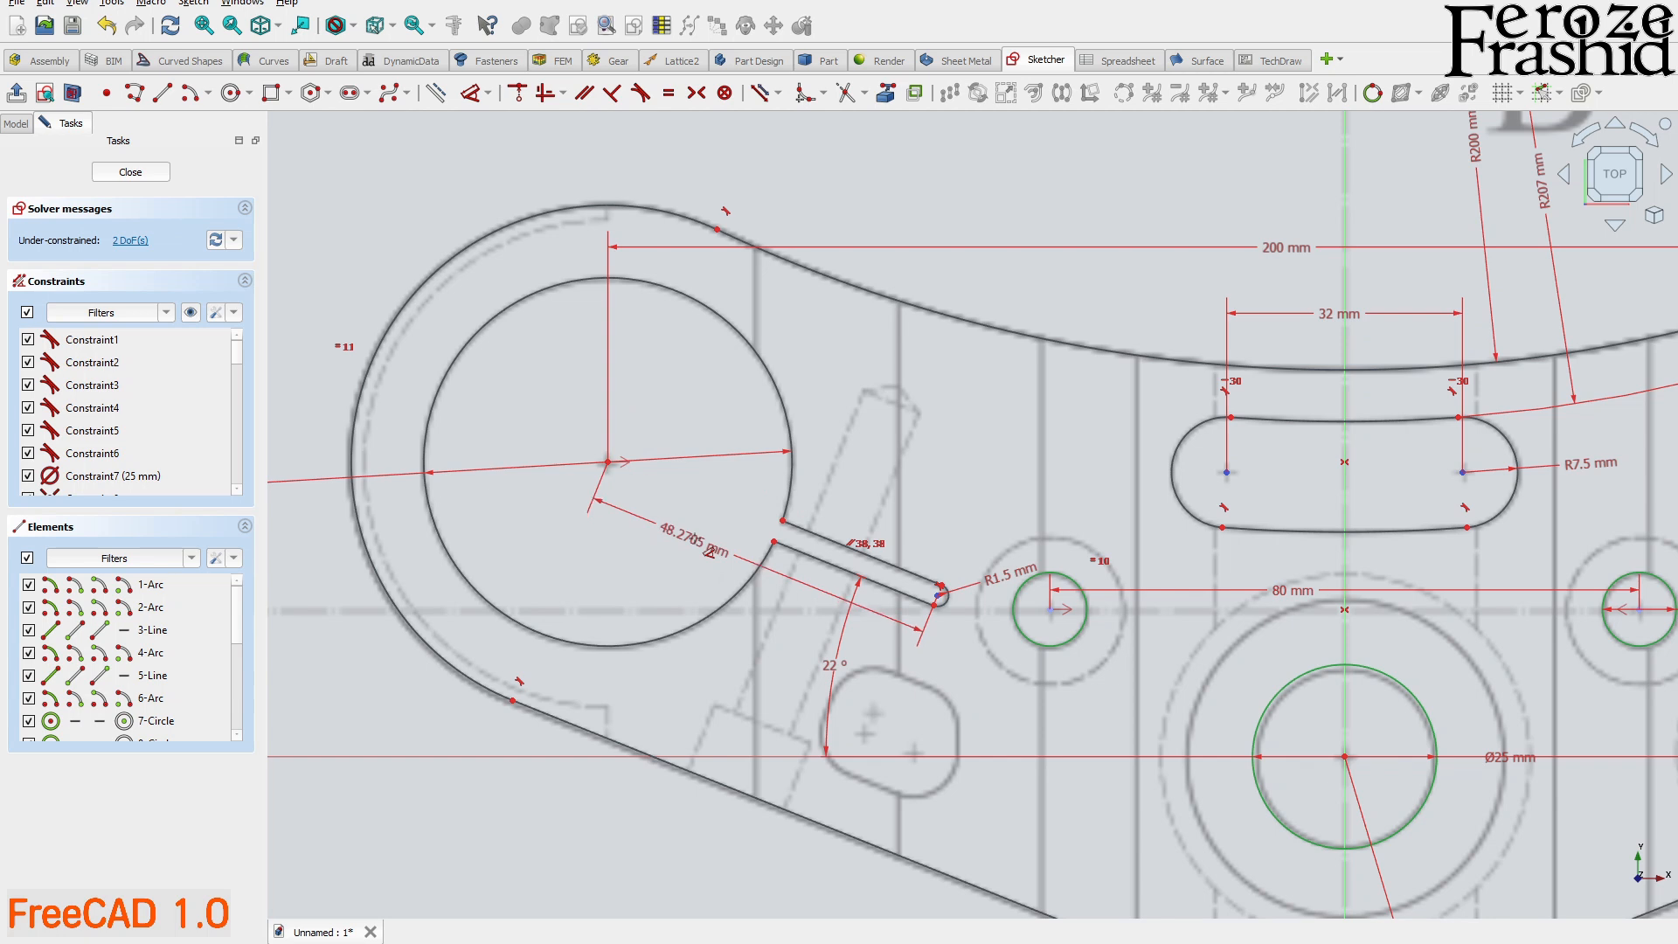
{"action": "left_click", "coordinate": [706, 551]}
{"action": "type", "text": "48"}
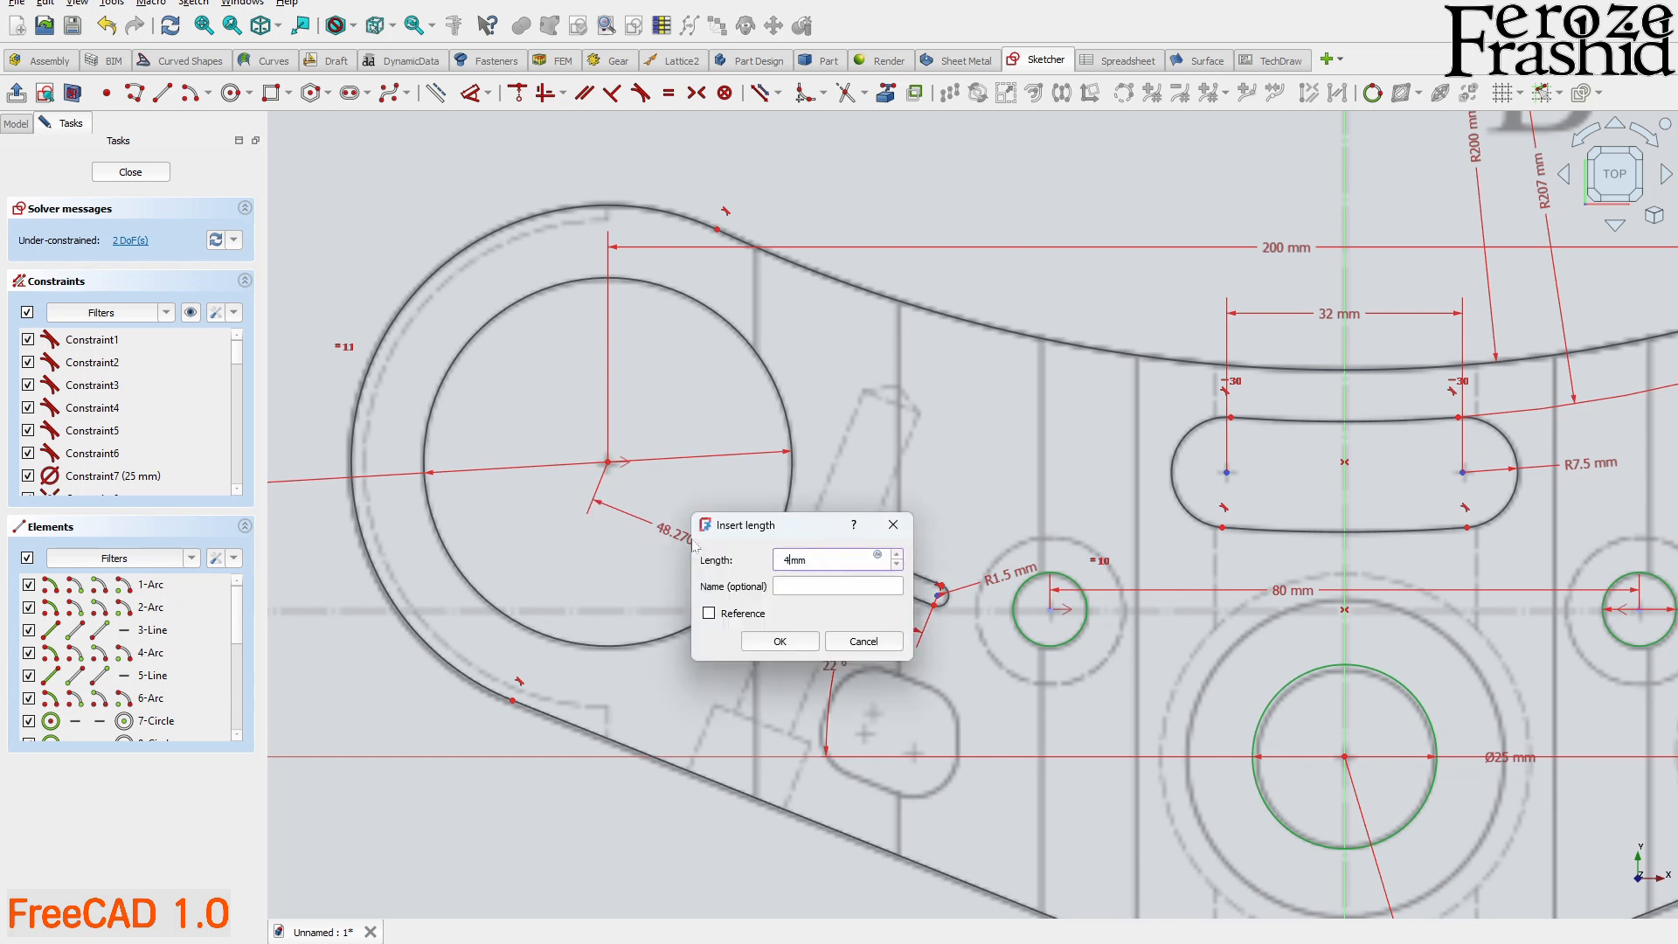
{"action": "key", "text": "Return"}
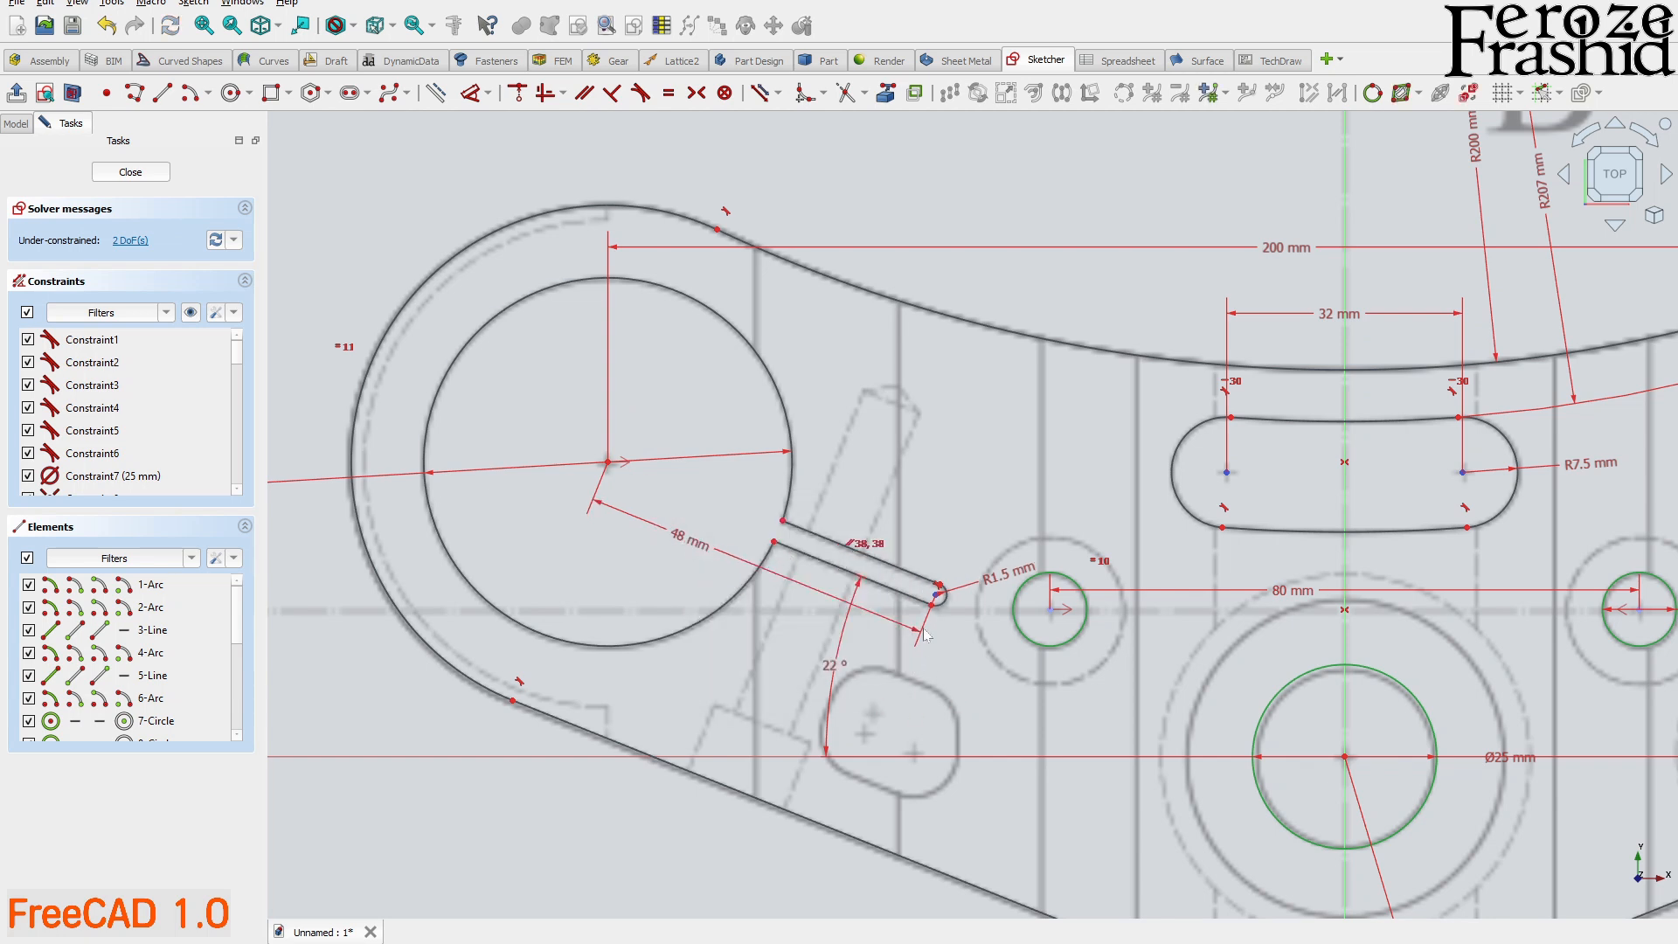
- Delete the 22° angle constraint from the slot's lower side
{"action": "scroll", "coordinate": [940, 599], "scroll_direction": "up", "scroll_amount": 3}
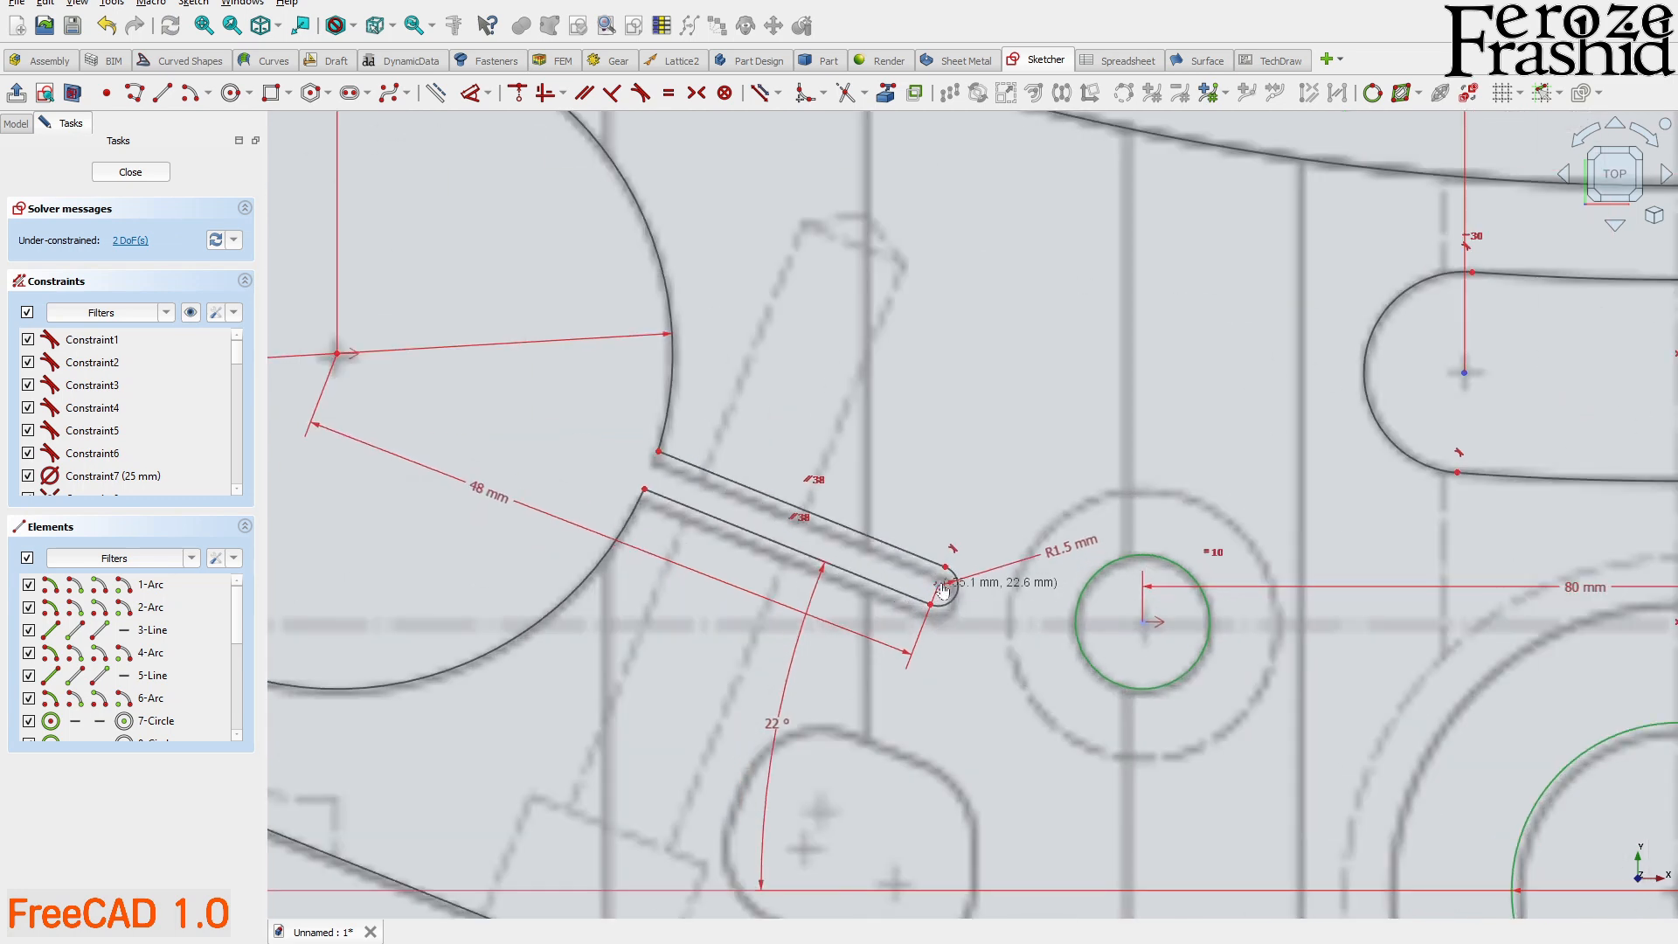
{"action": "scroll", "coordinate": [911, 665], "scroll_direction": "down", "scroll_amount": 3}
{"action": "scroll", "coordinate": [911, 666], "scroll_direction": "down", "scroll_amount": 3}
{"action": "scroll", "coordinate": [837, 678], "scroll_direction": "up", "scroll_amount": 4}
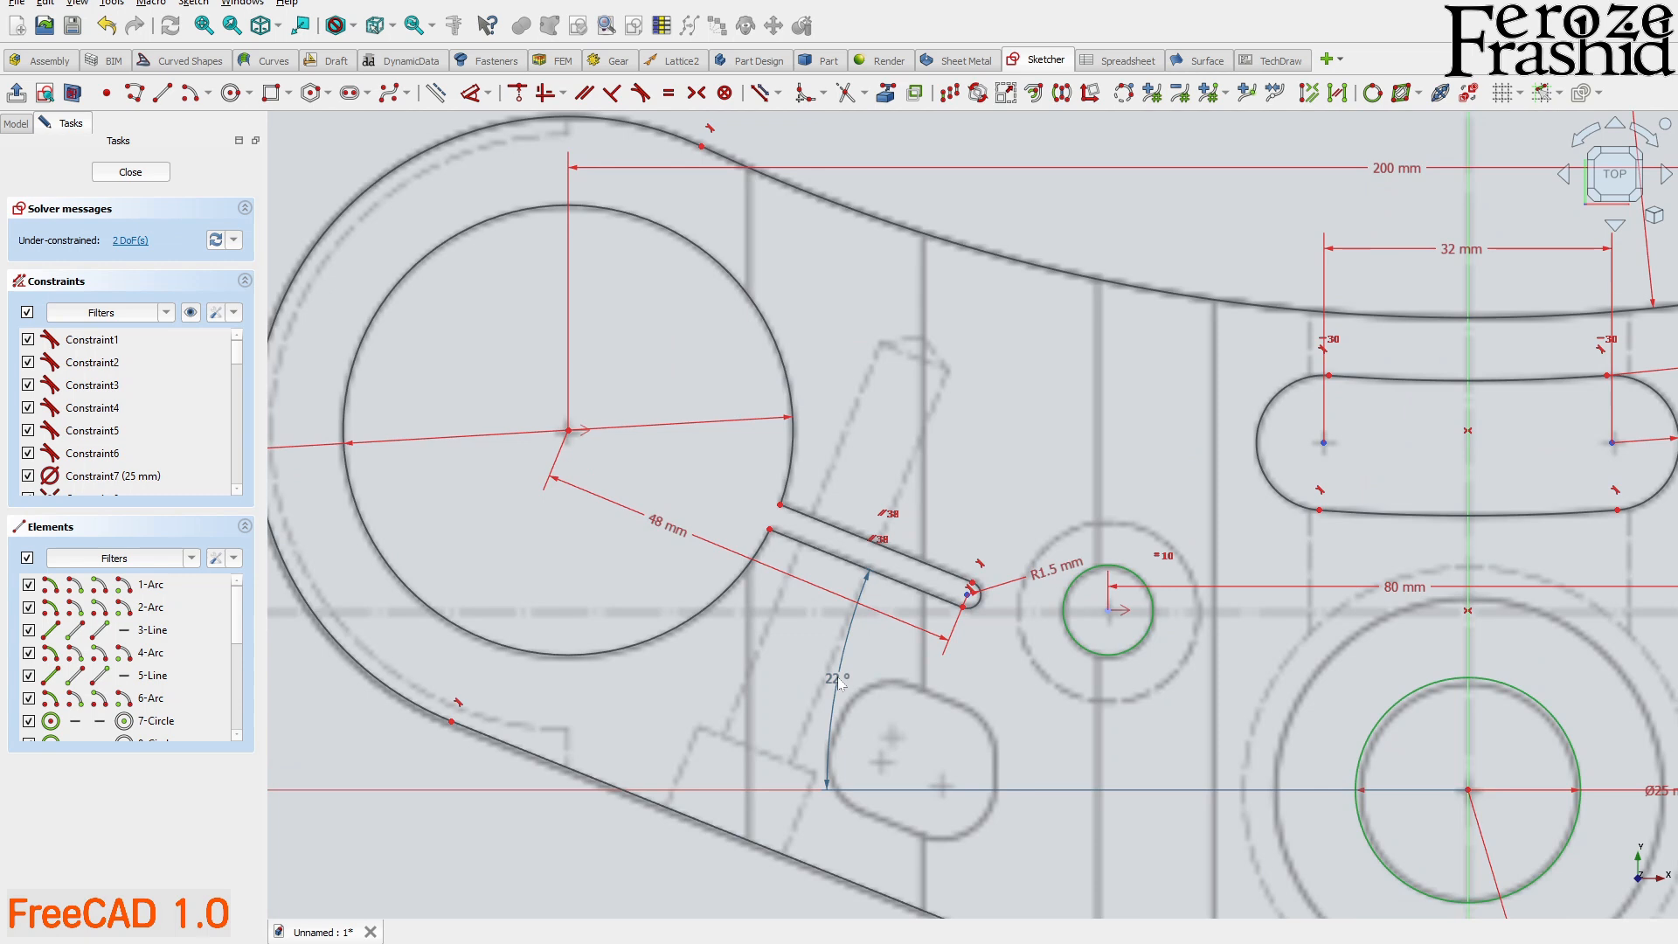
{"action": "left_click", "coordinate": [837, 678]}
{"action": "key", "text": "Delete"}
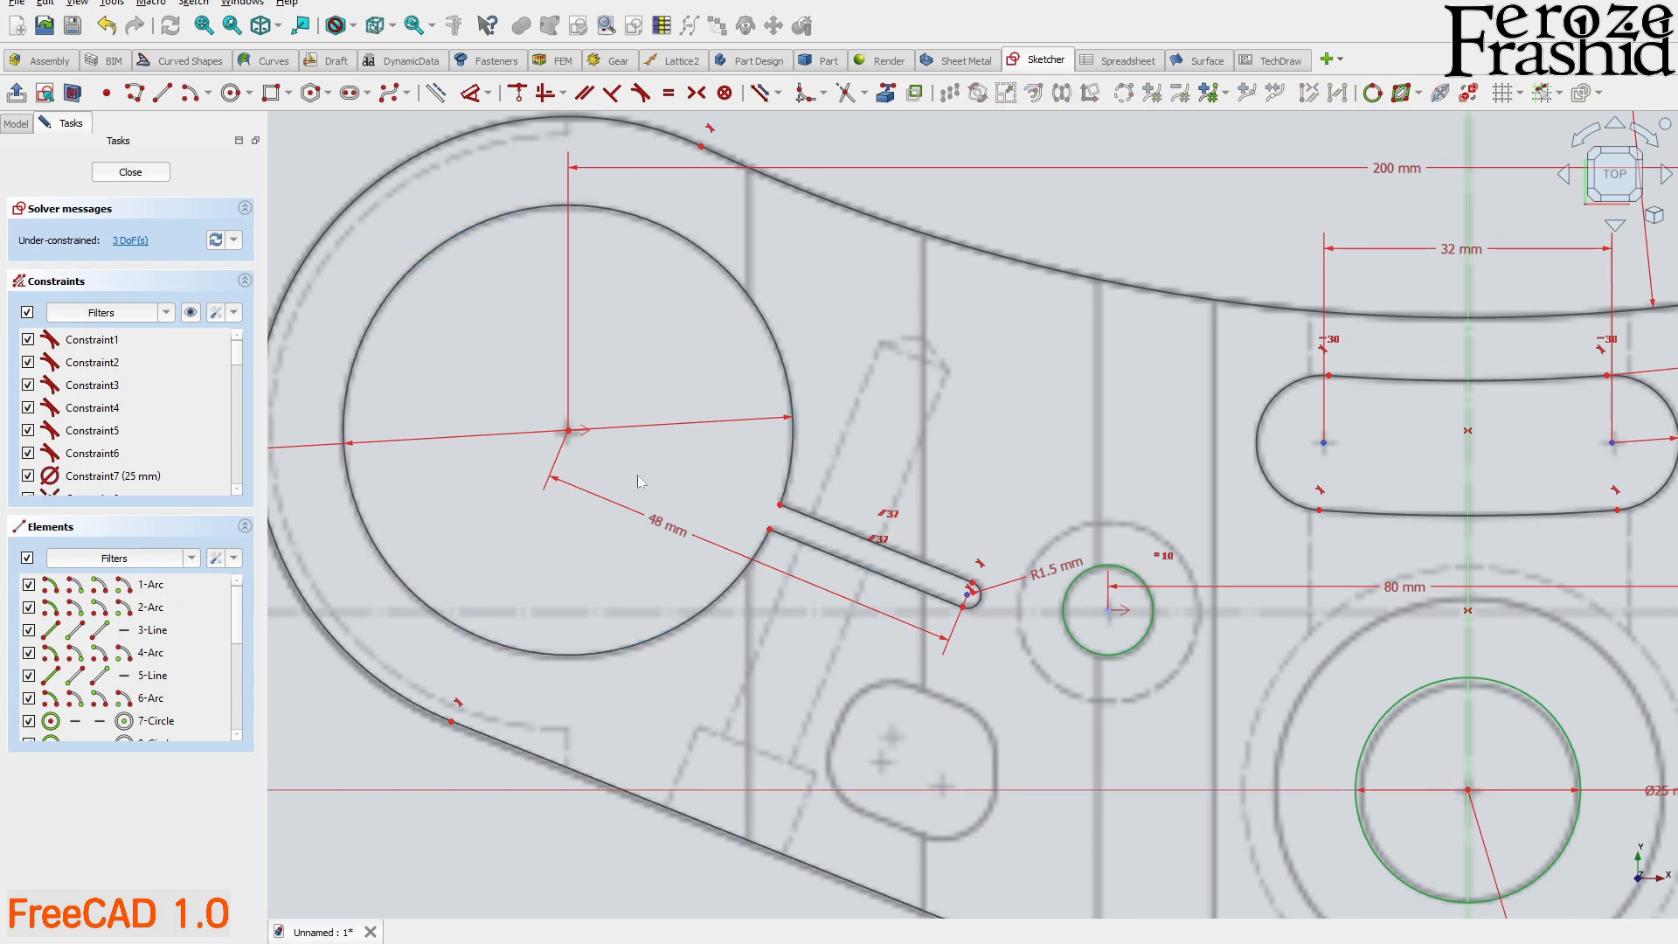
- Draw a line from the left 50 mm hole's centre to the centre of the slot's end arc
{"action": "left_click", "coordinate": [163, 95]}
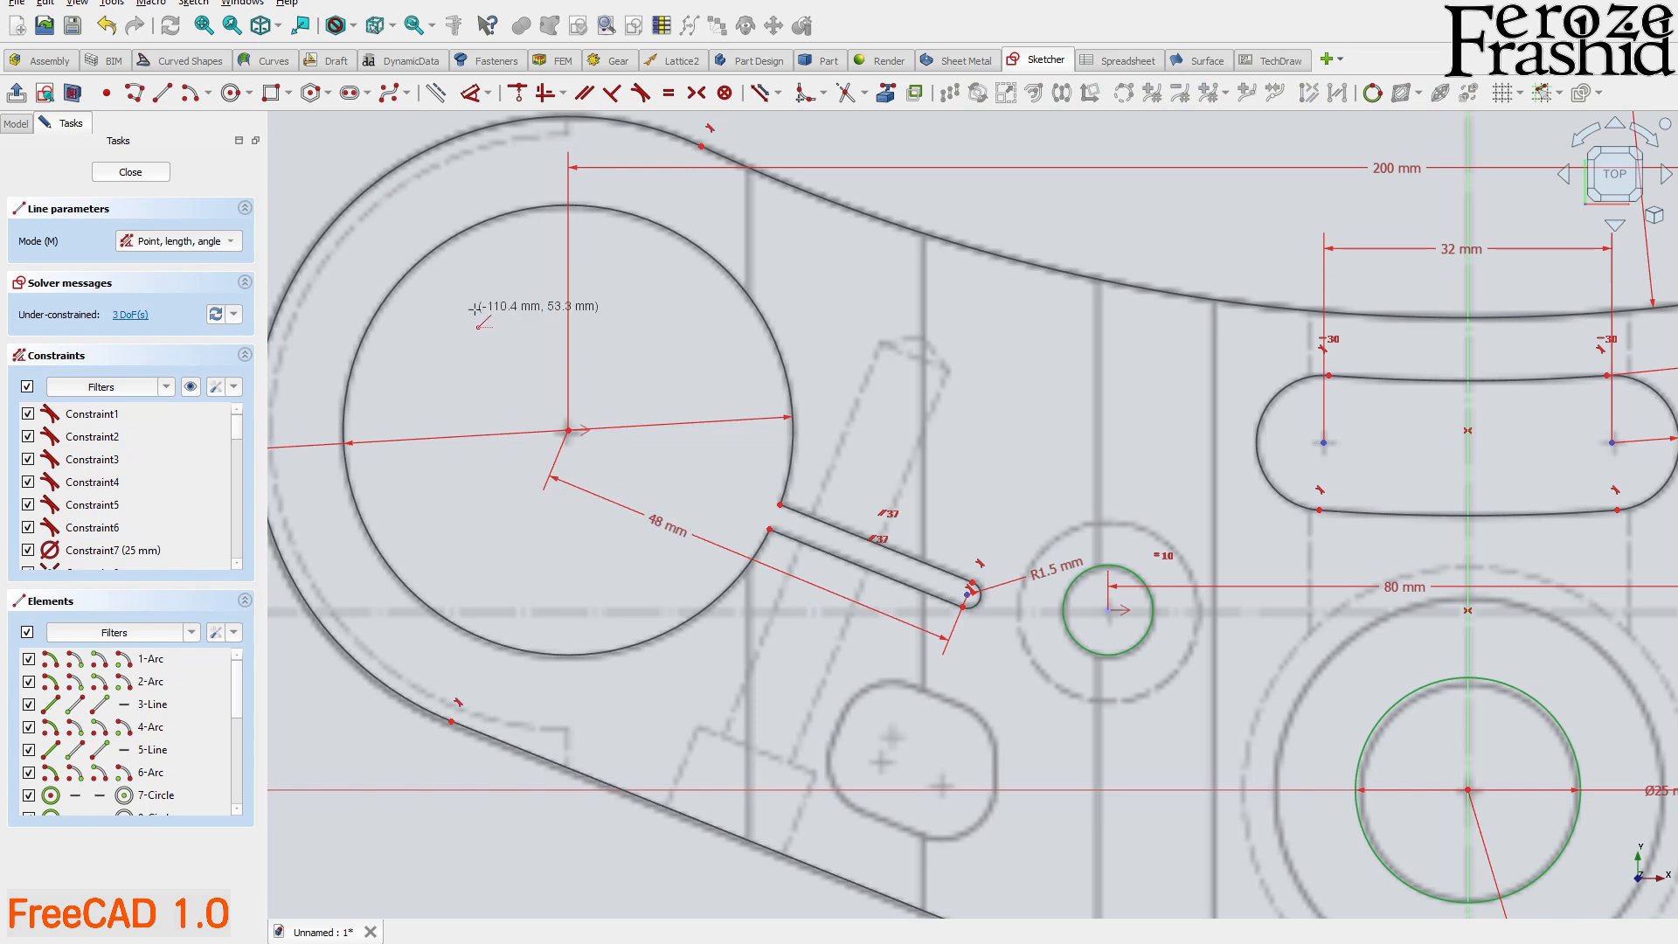
{"action": "key", "text": "Escape"}
{"action": "scroll", "coordinate": [573, 345], "scroll_direction": "down", "scroll_amount": 1}
{"action": "left_click", "coordinate": [163, 92]}
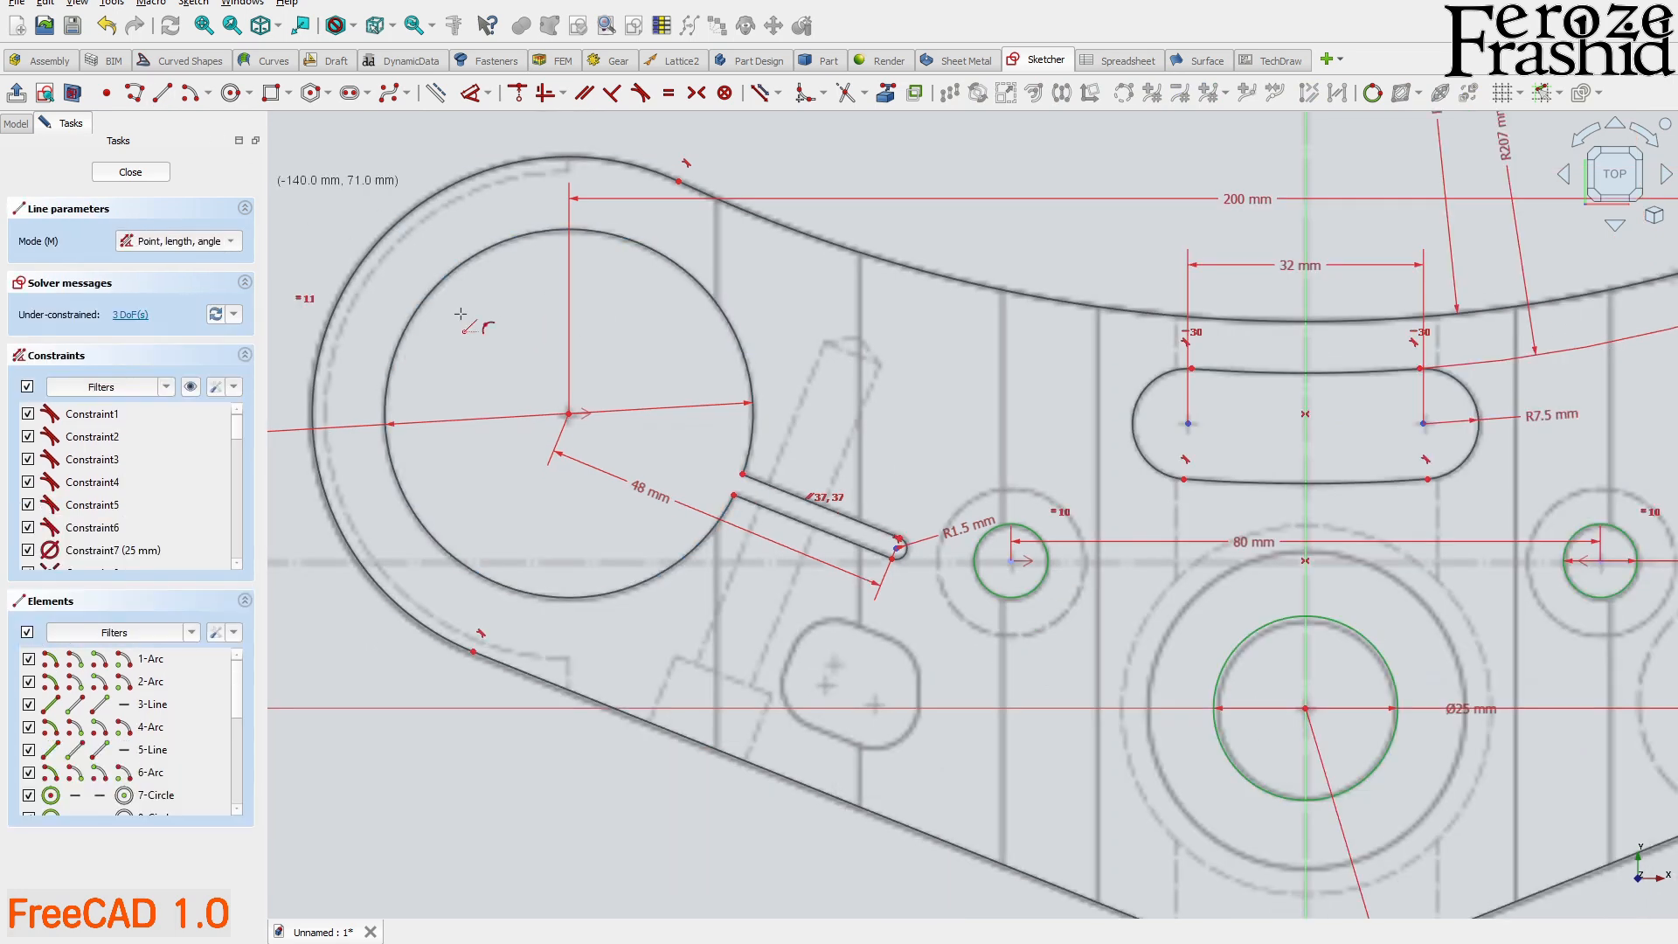
{"action": "scroll", "coordinate": [669, 433], "scroll_direction": "up", "scroll_amount": 2}
{"action": "left_click", "coordinate": [527, 398]}
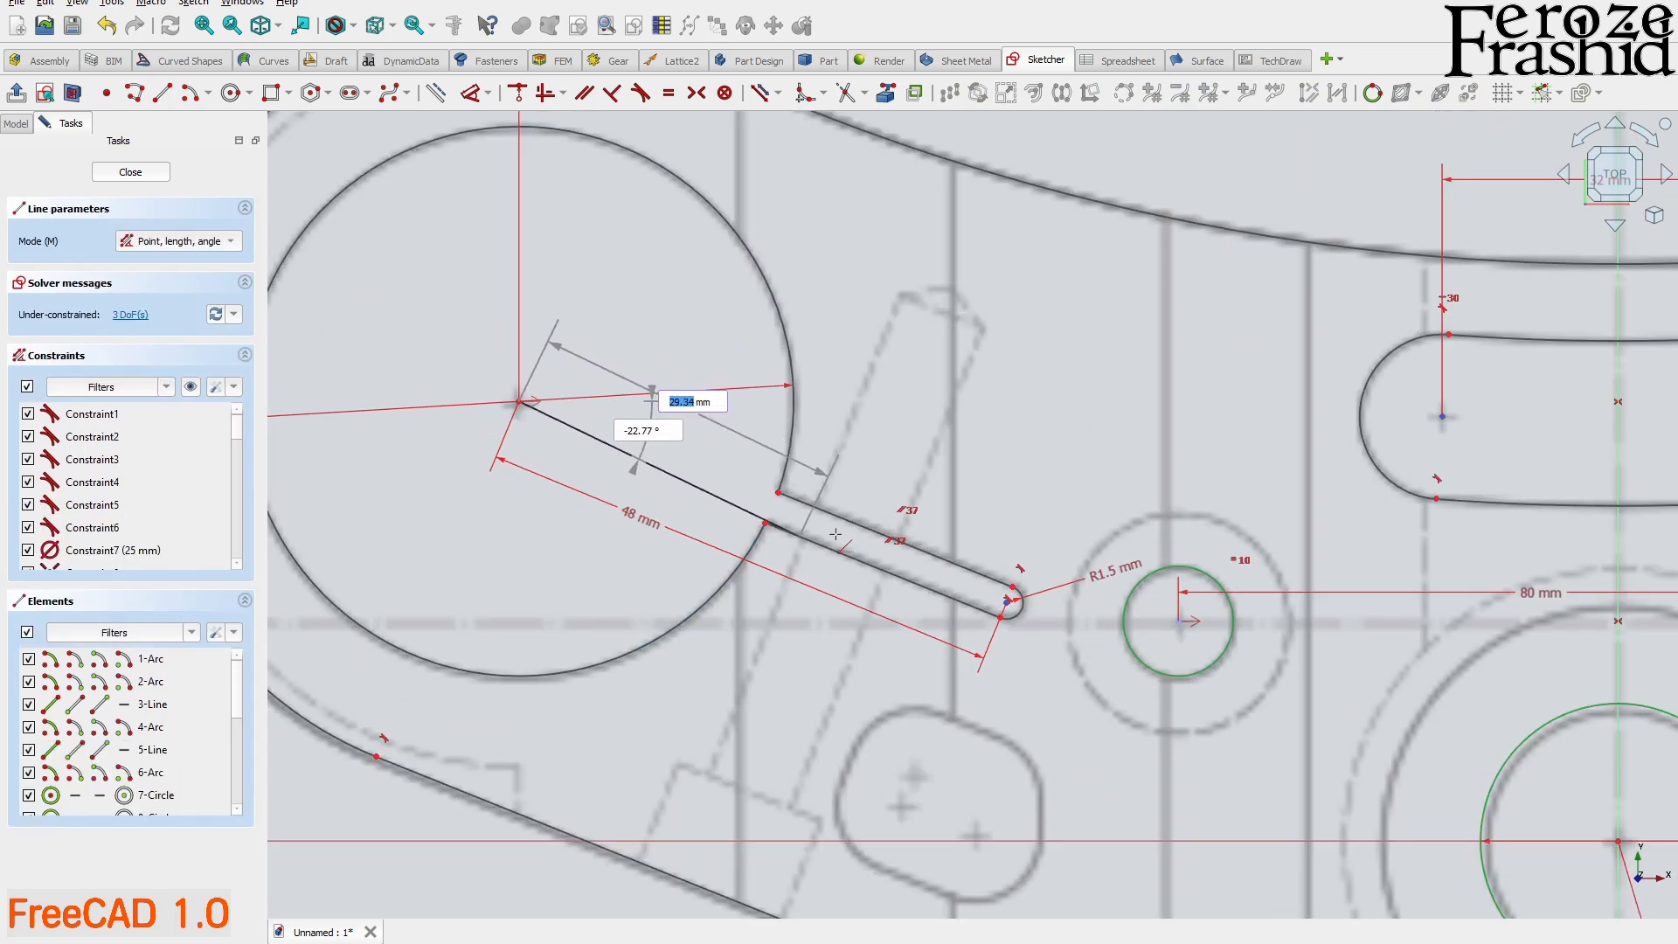
{"action": "scroll", "coordinate": [1011, 588], "scroll_direction": "up", "scroll_amount": 6}
{"action": "scroll", "coordinate": [1015, 588], "scroll_direction": "down", "scroll_amount": 1}
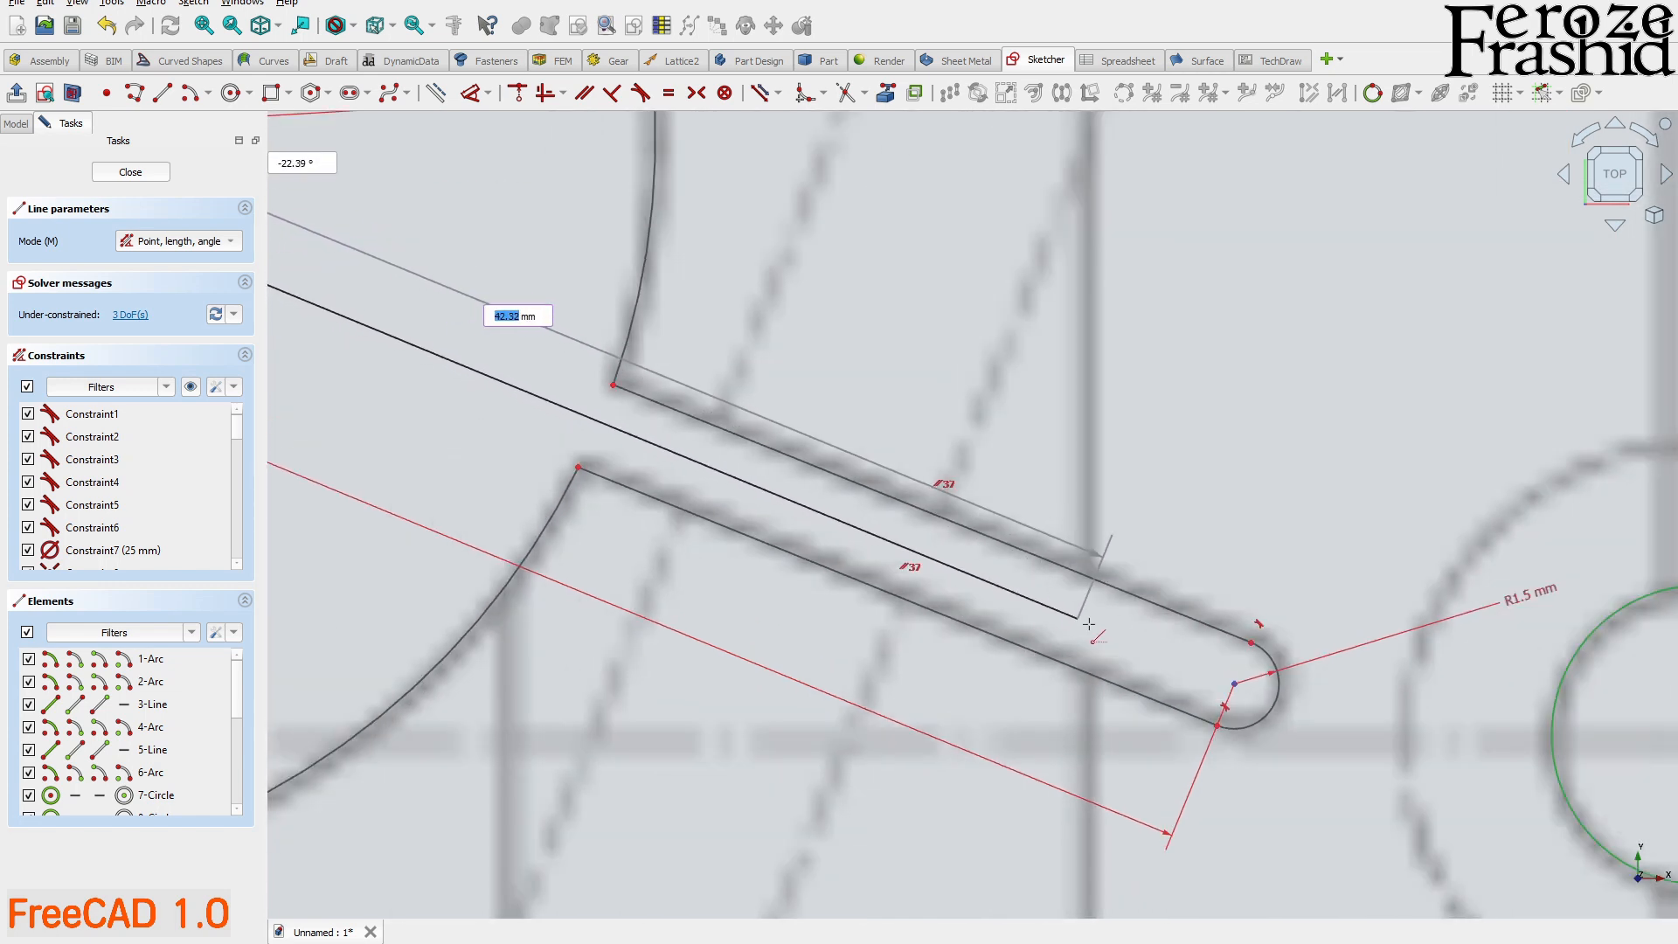
{"action": "left_click", "coordinate": [1237, 663]}
{"action": "right_click", "coordinate": [1236, 664]}
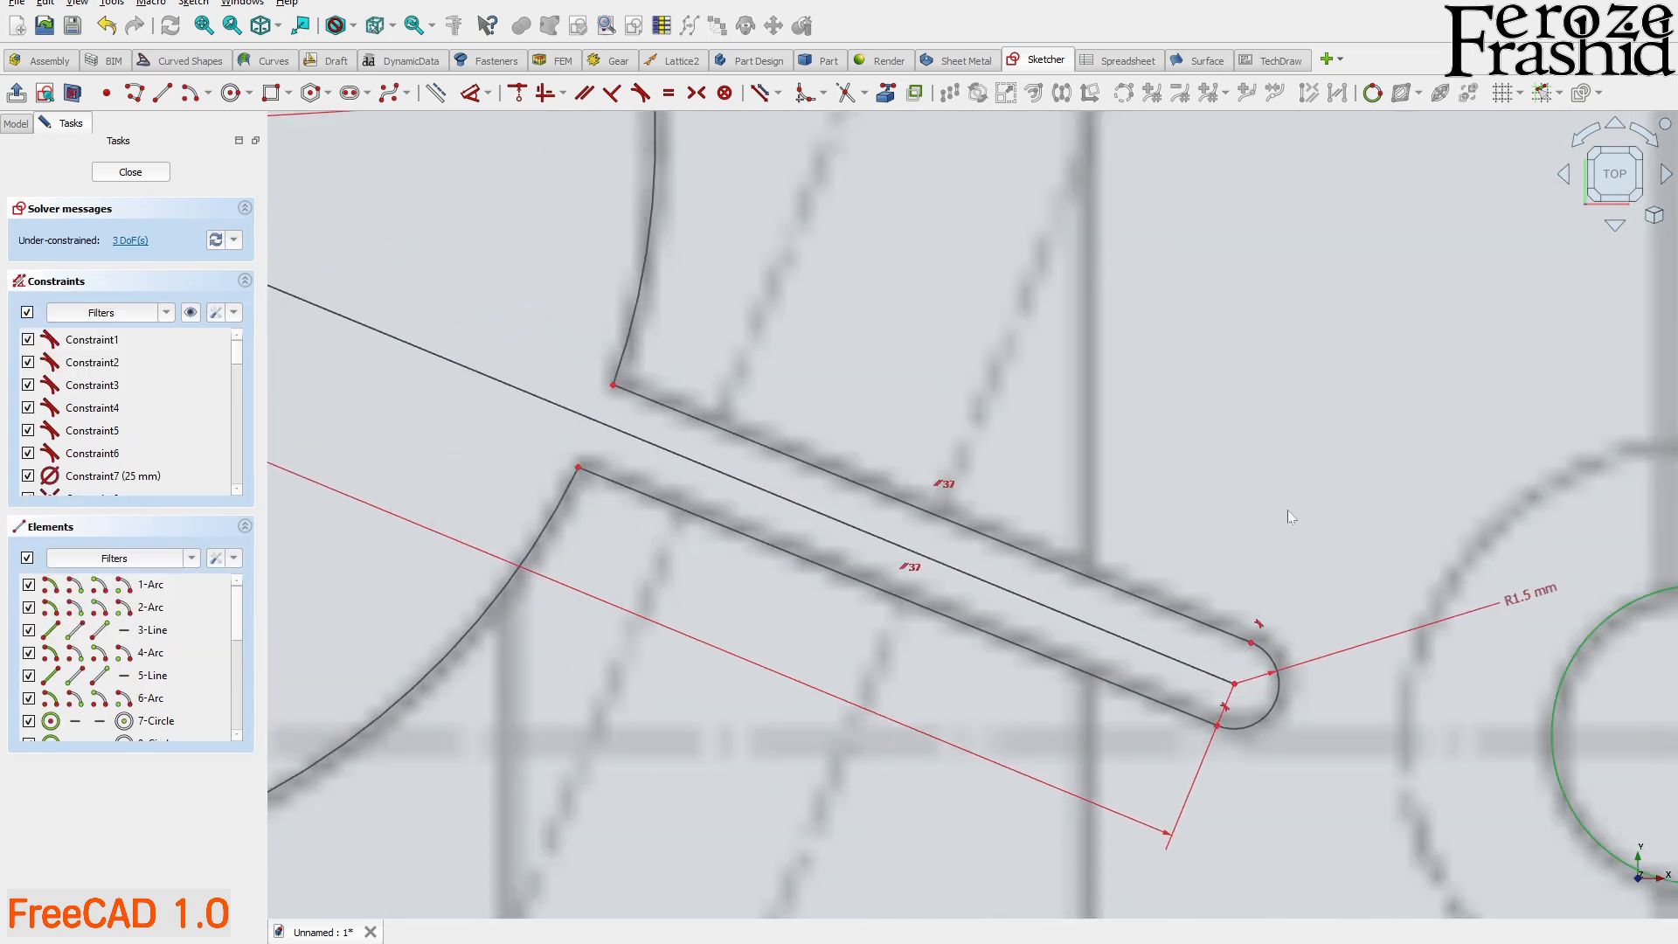
- Convert the line between the hole centre and the slot's end arc centre to construction geometry
{"action": "scroll", "coordinate": [1276, 525], "scroll_direction": "down", "scroll_amount": 3}
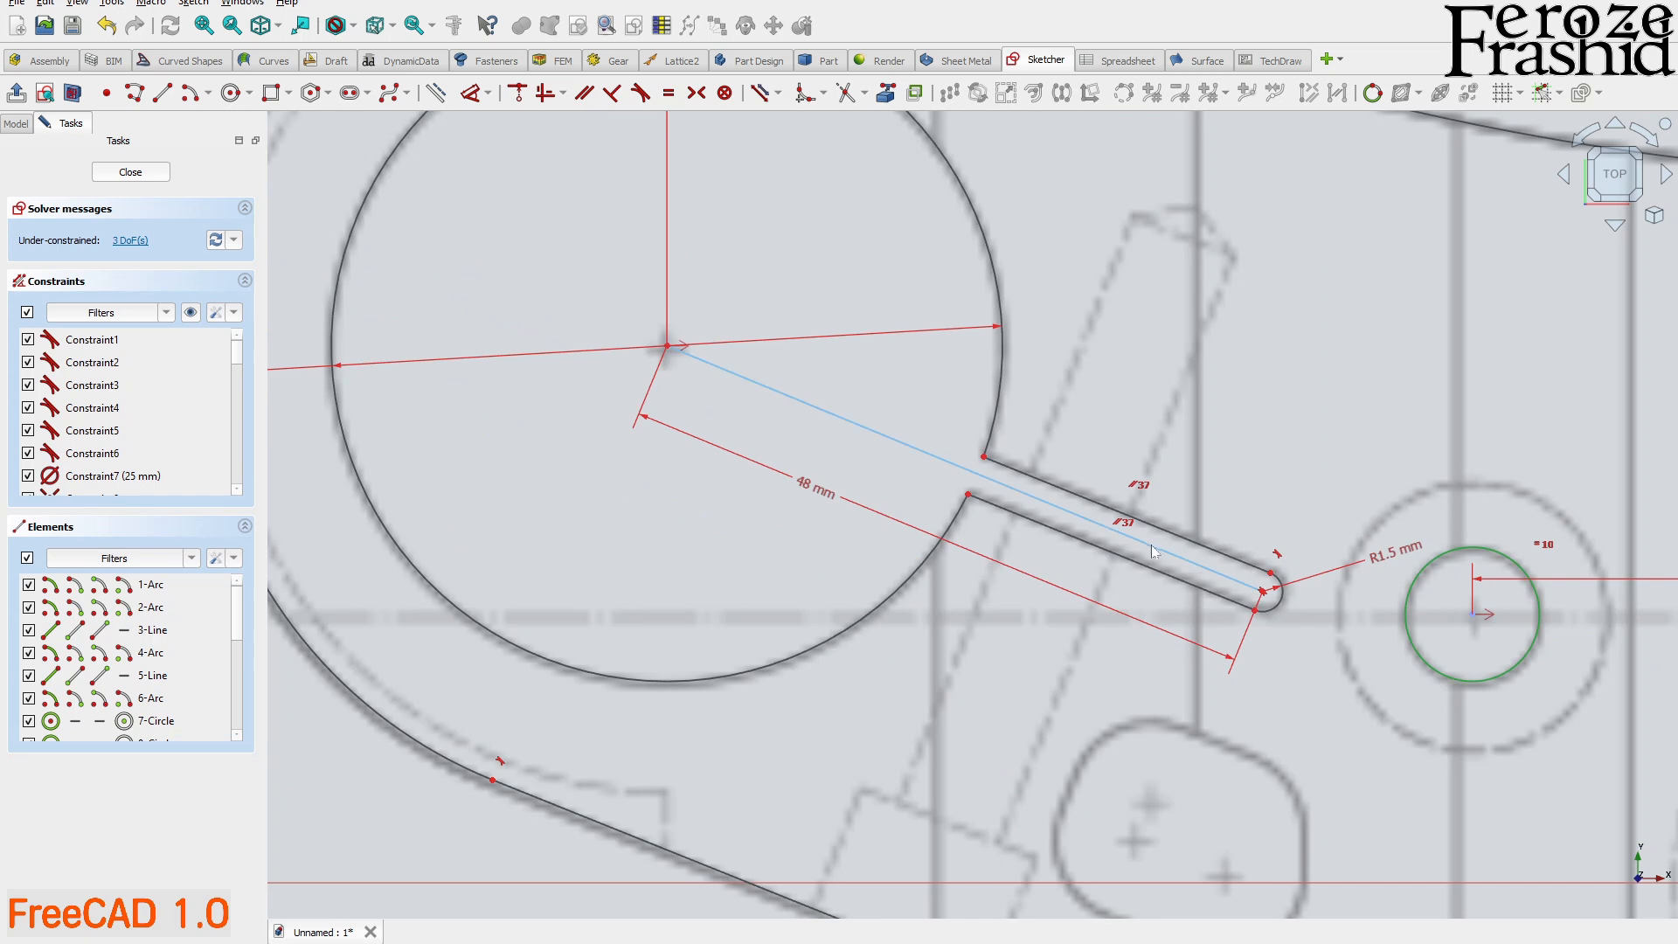
{"action": "left_click", "coordinate": [855, 424]}
{"action": "left_click", "coordinate": [689, 501]}
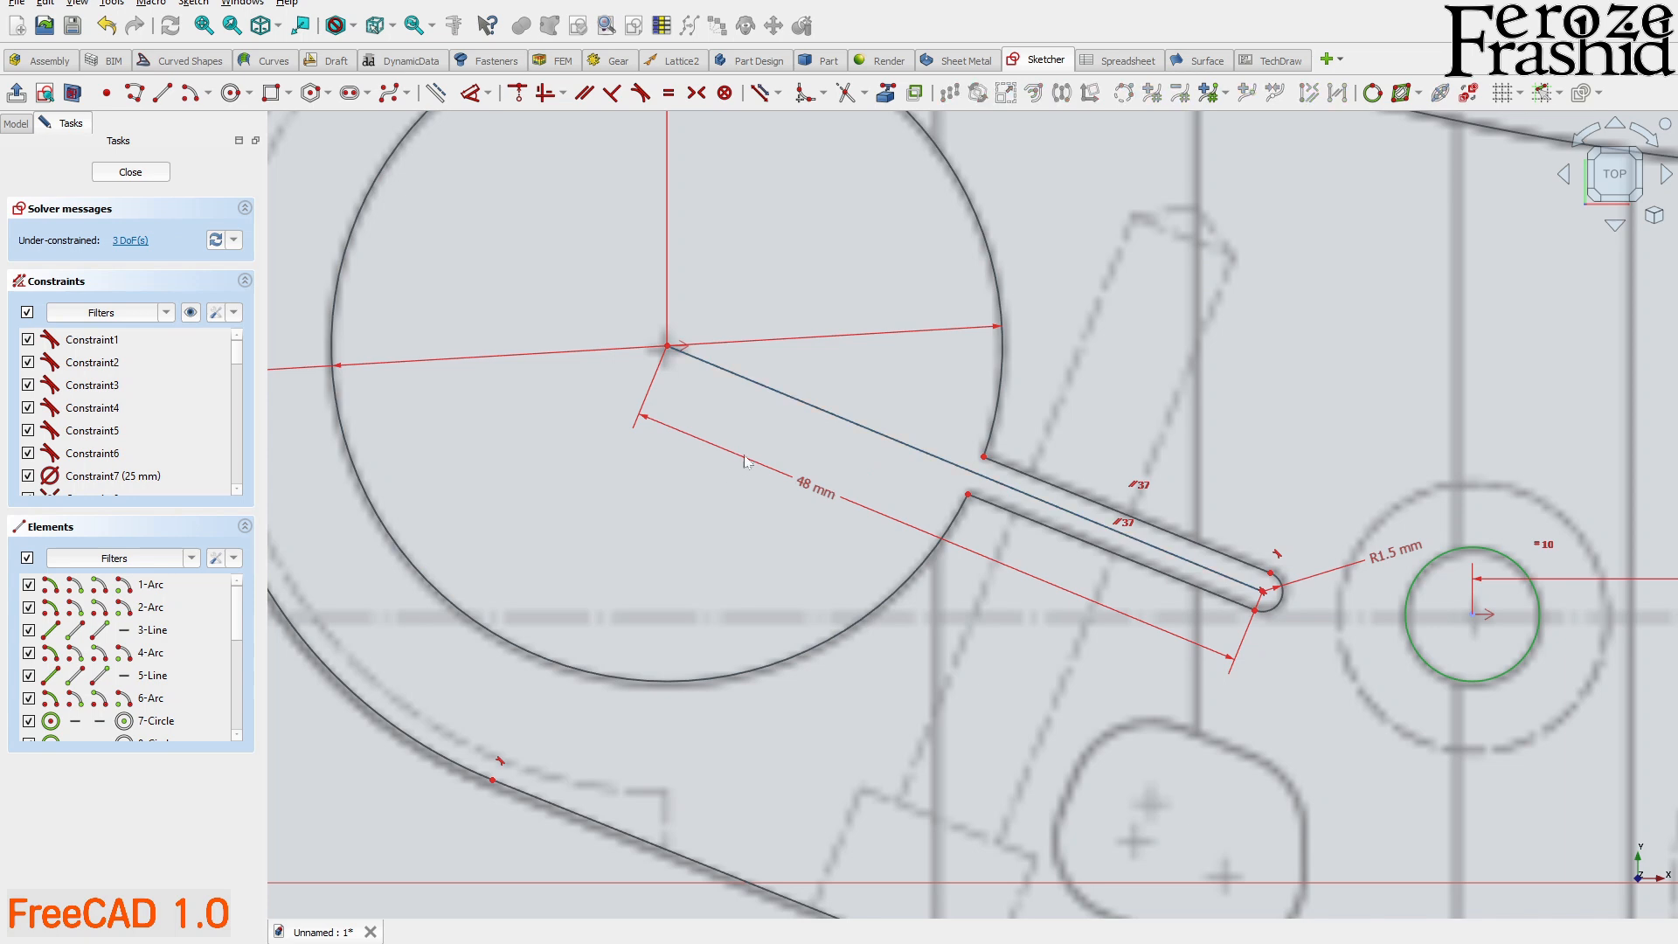
{"action": "left_click", "coordinate": [797, 403]}
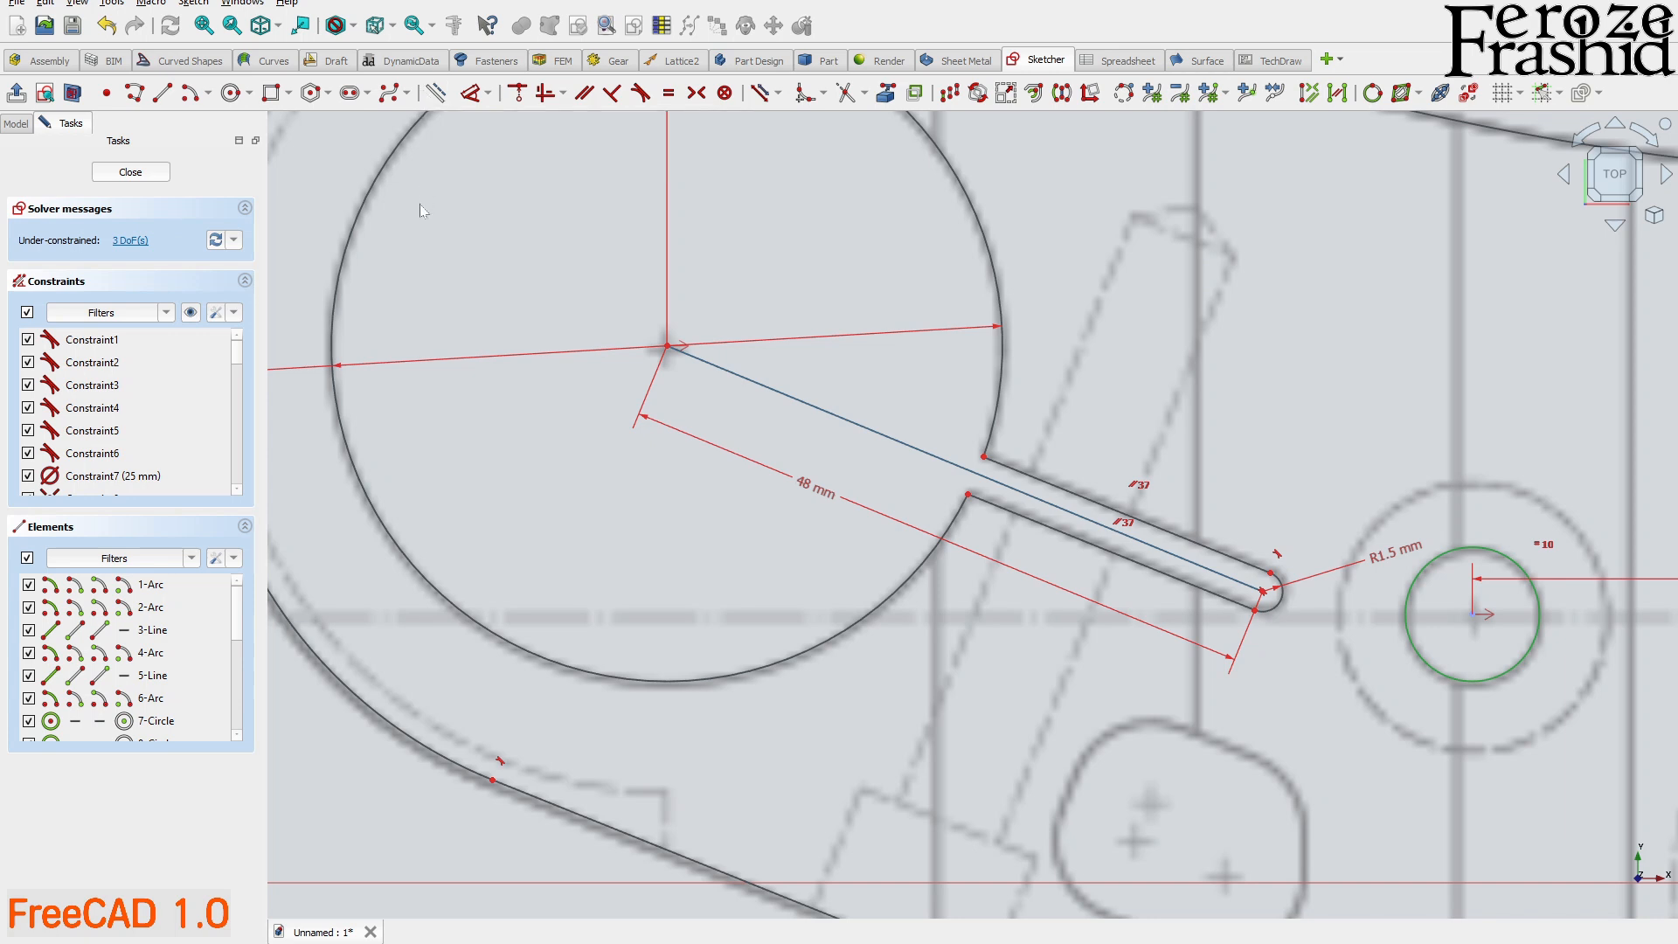
{"action": "key", "text": "g"}
{"action": "key", "text": "n"}
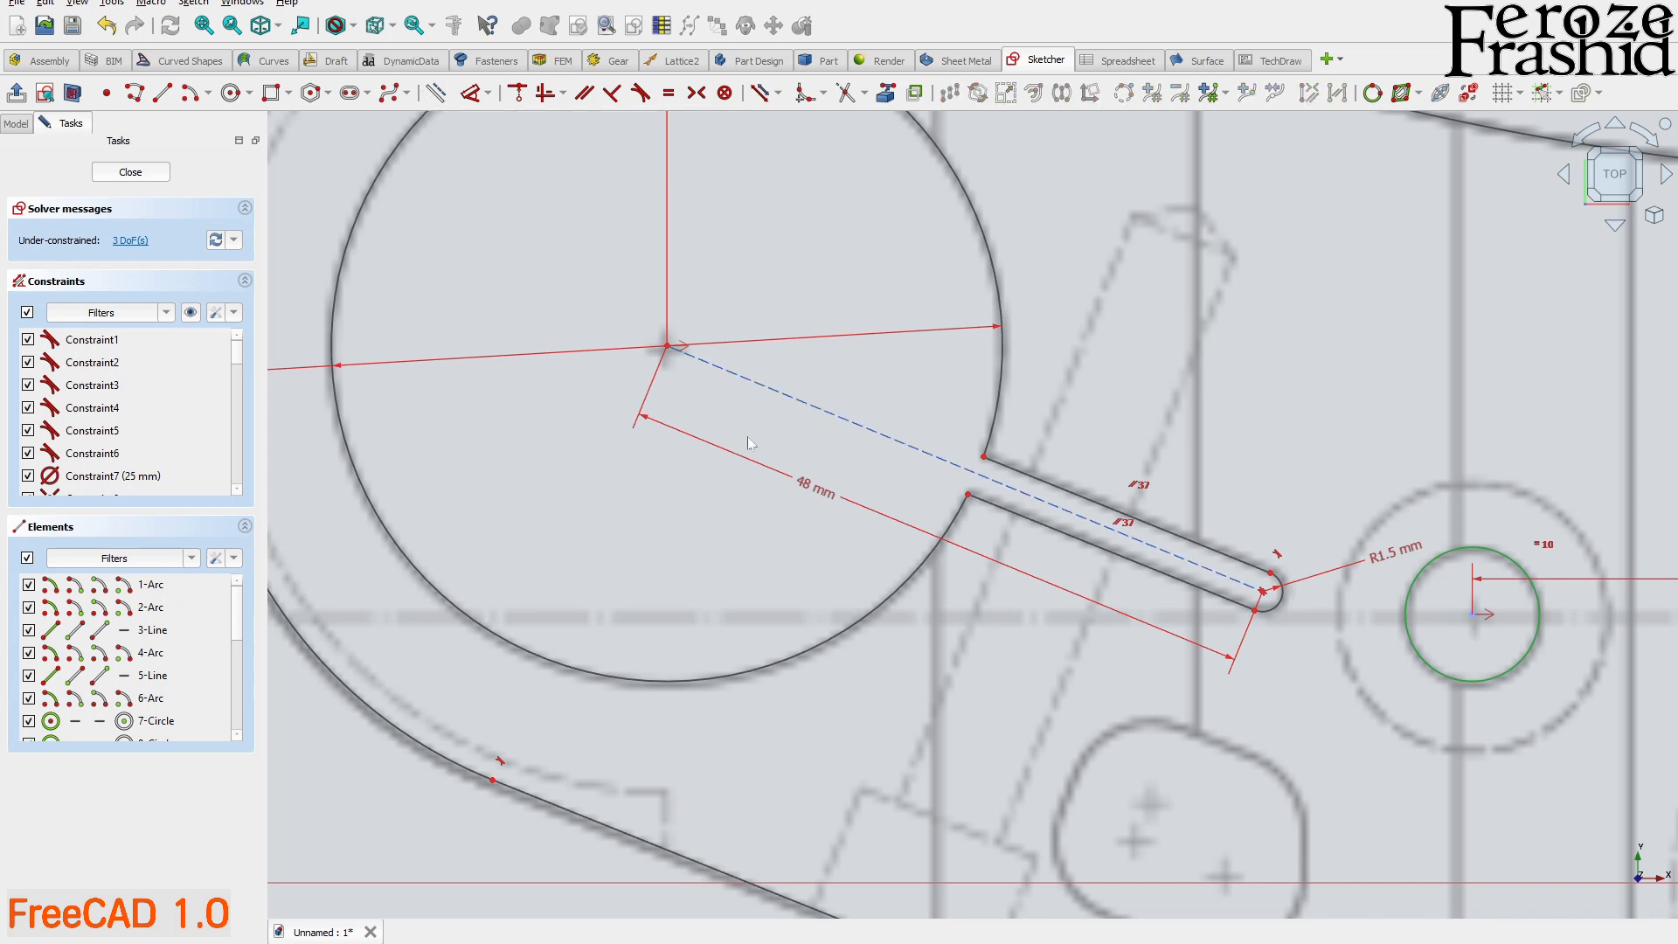
- Close the sketch, hide the reference drawing and reopen the sketch for editing
{"action": "scroll", "coordinate": [761, 441], "scroll_direction": "down", "scroll_amount": 3}
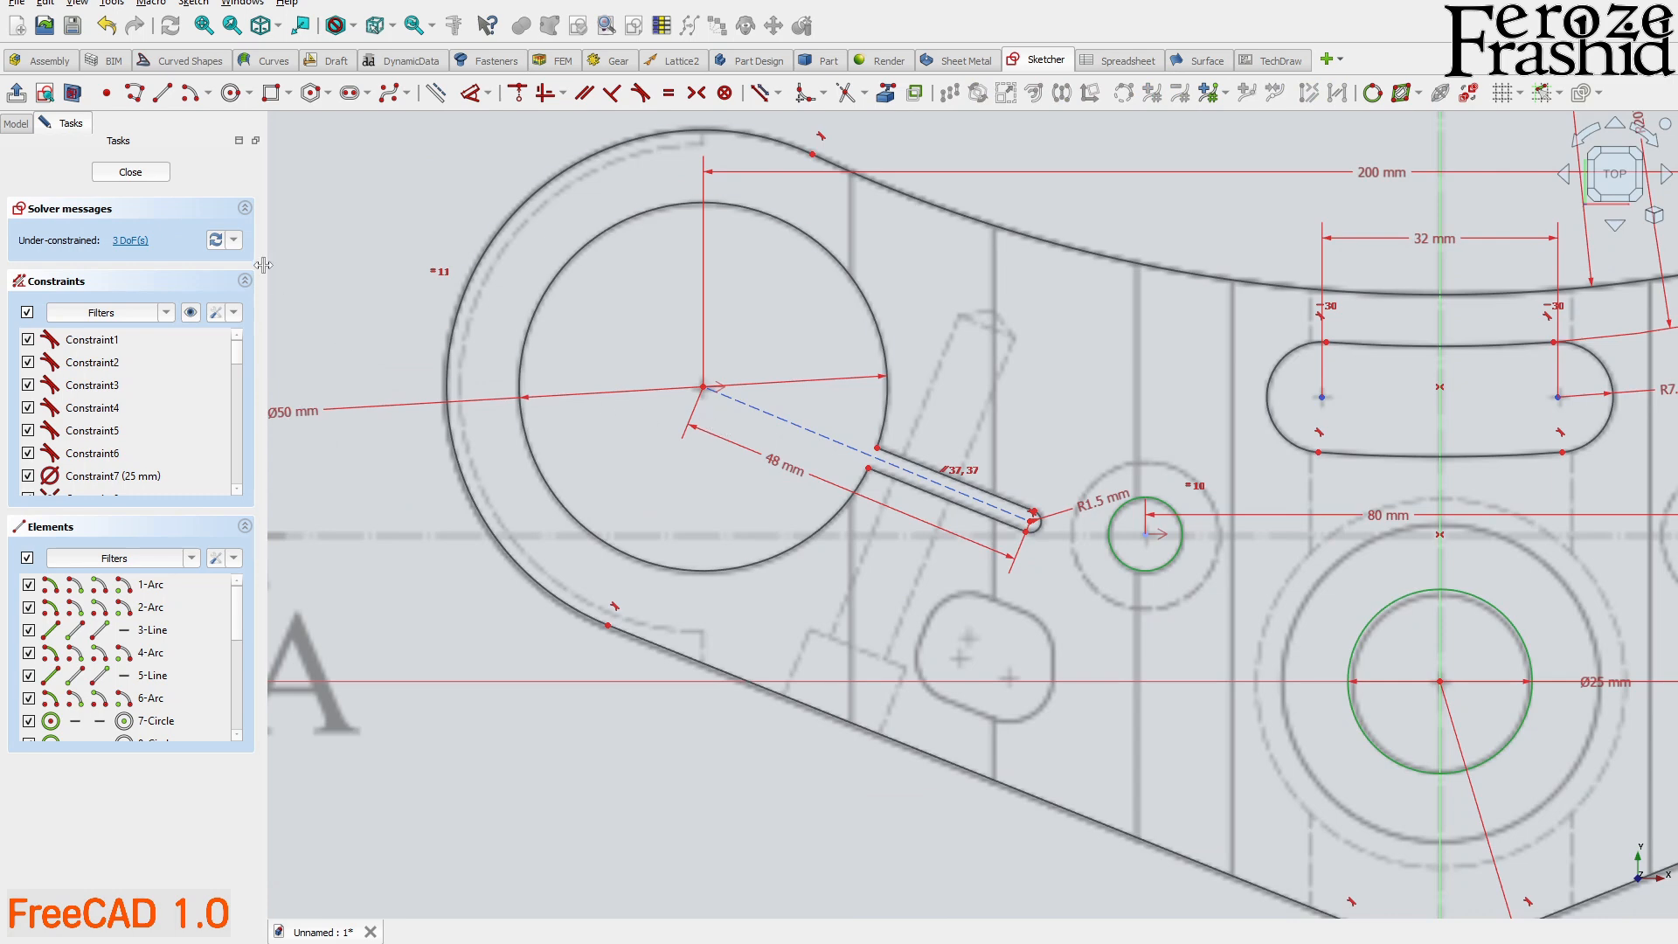
{"action": "left_click", "coordinate": [131, 172]}
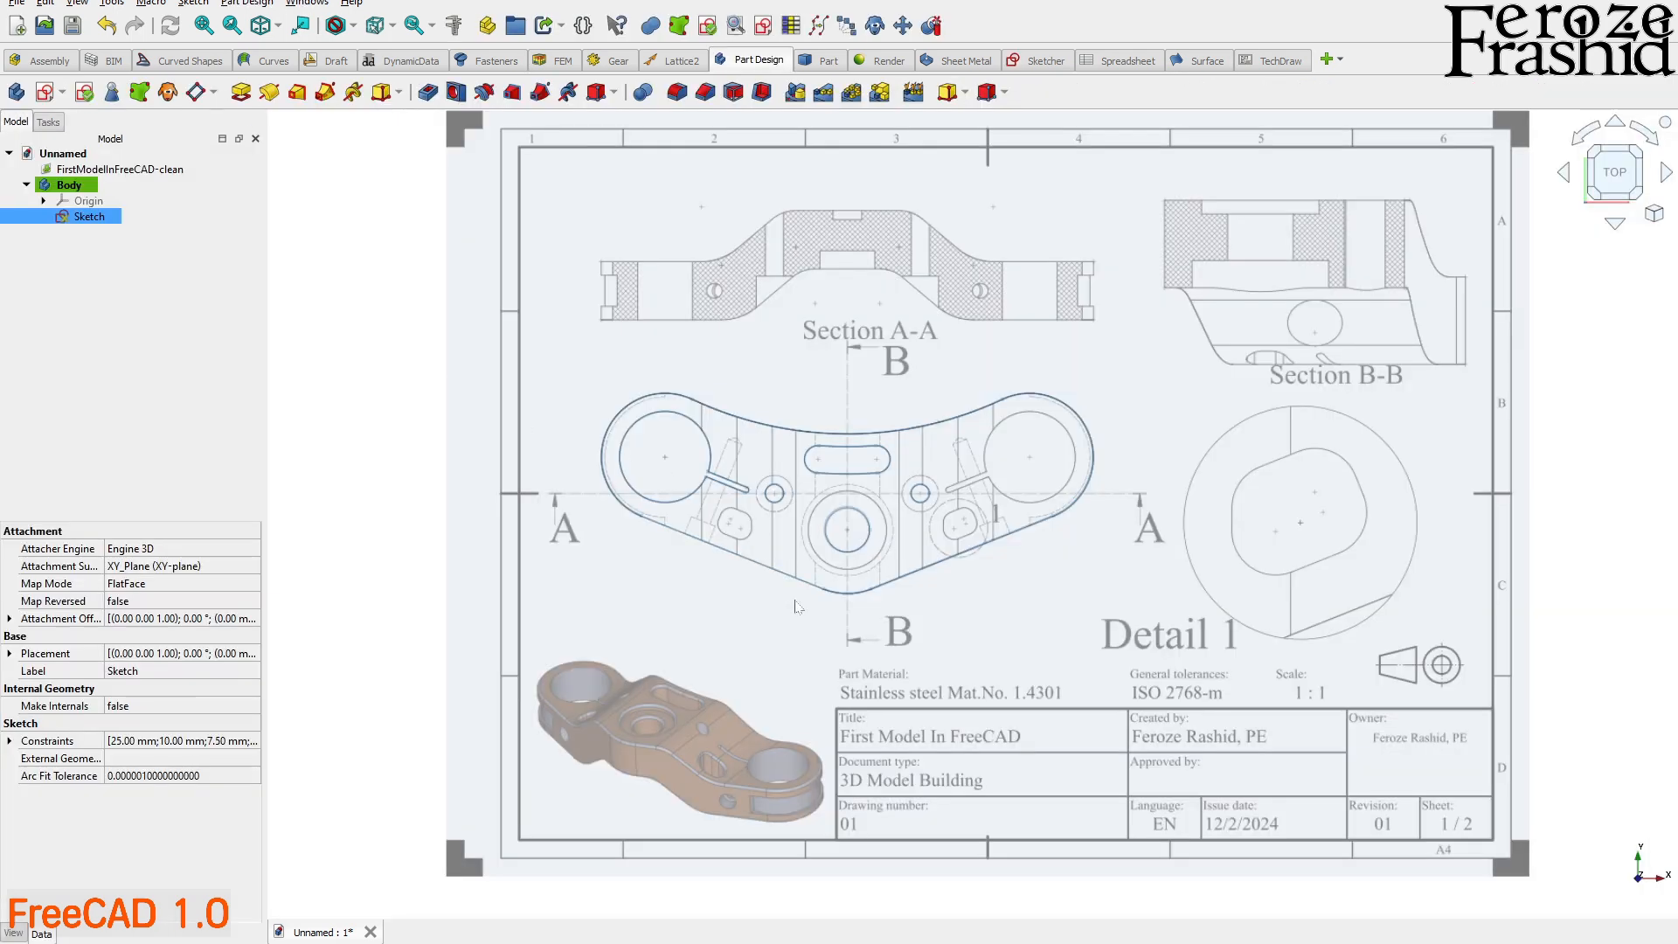
{"action": "left_click", "coordinate": [753, 647]}
{"action": "key", "text": "space"}
{"action": "scroll", "coordinate": [732, 524], "scroll_direction": "up", "scroll_amount": 2}
{"action": "scroll", "coordinate": [691, 420], "scroll_direction": "up", "scroll_amount": 5}
{"action": "double_click", "coordinate": [88, 217]}
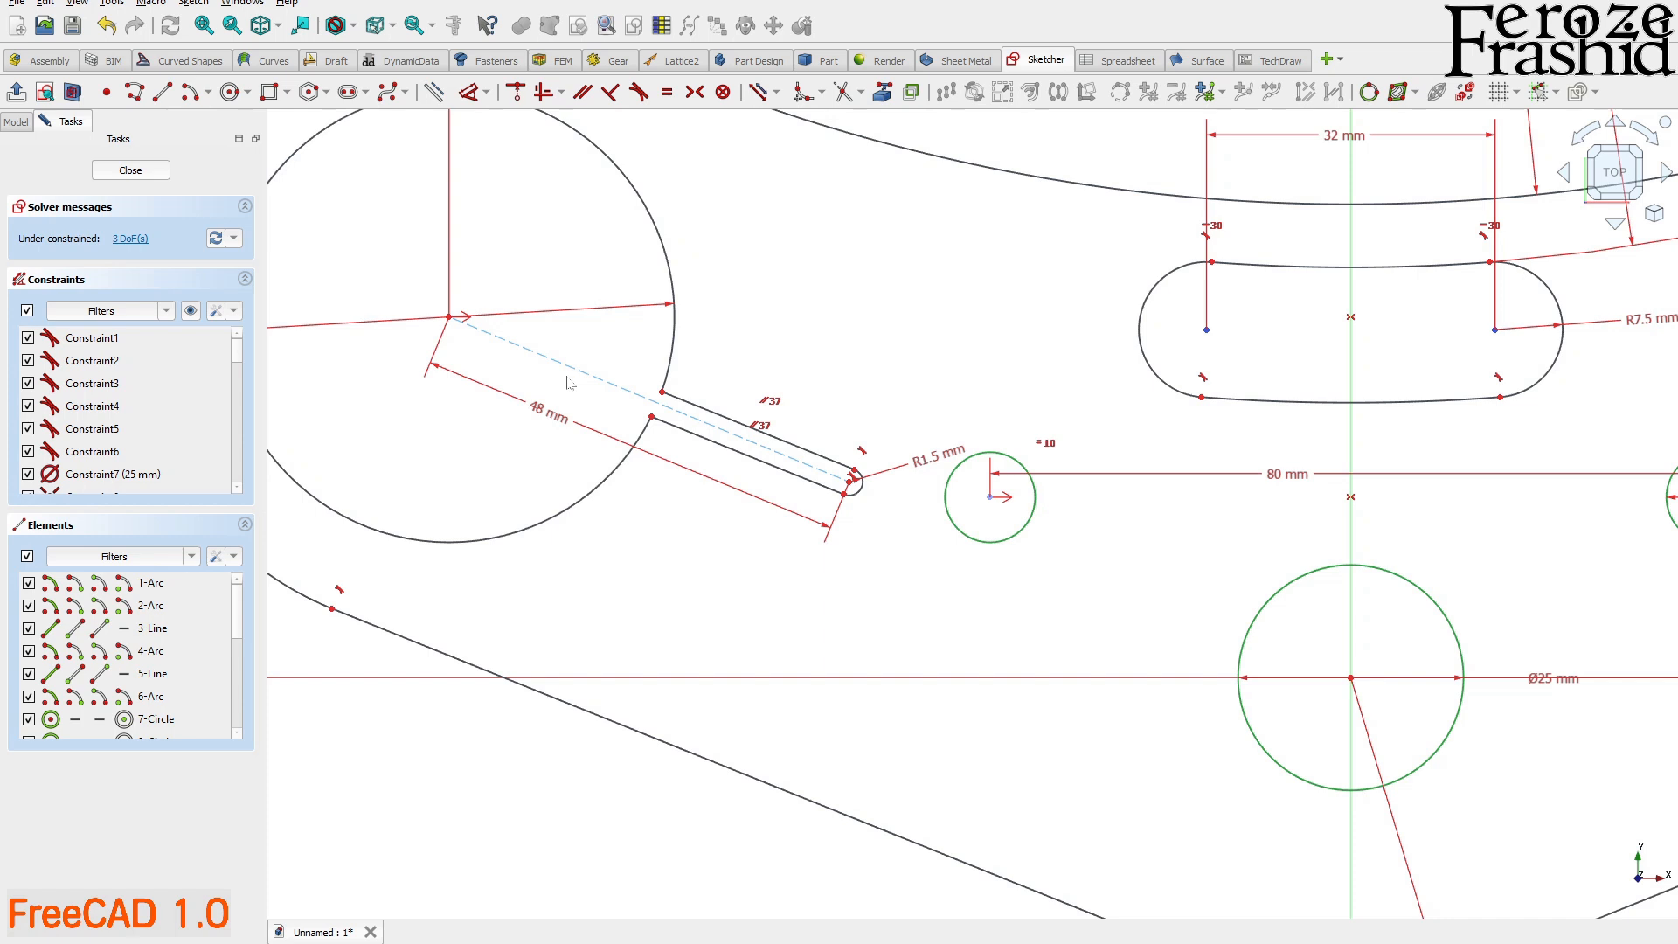
- Constrain the slot's construction centreline at 22° to the horizontal axis
{"action": "scroll", "coordinate": [734, 559], "scroll_direction": "down", "scroll_amount": 2}
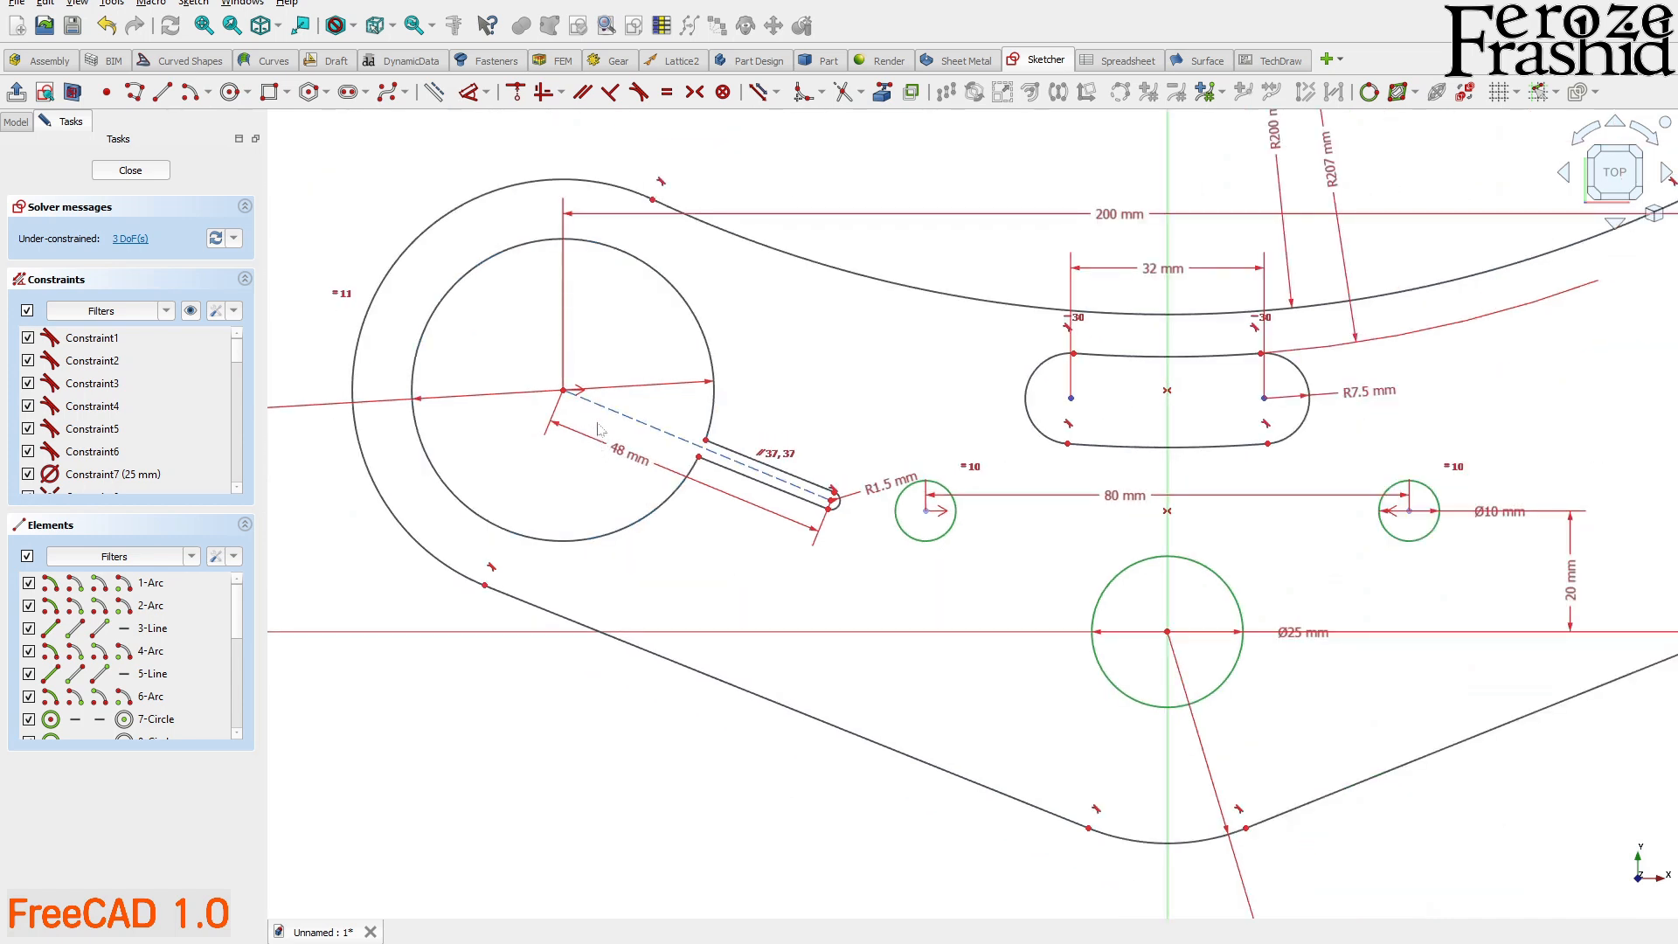
{"action": "scroll", "coordinate": [604, 429], "scroll_direction": "up", "scroll_amount": 2}
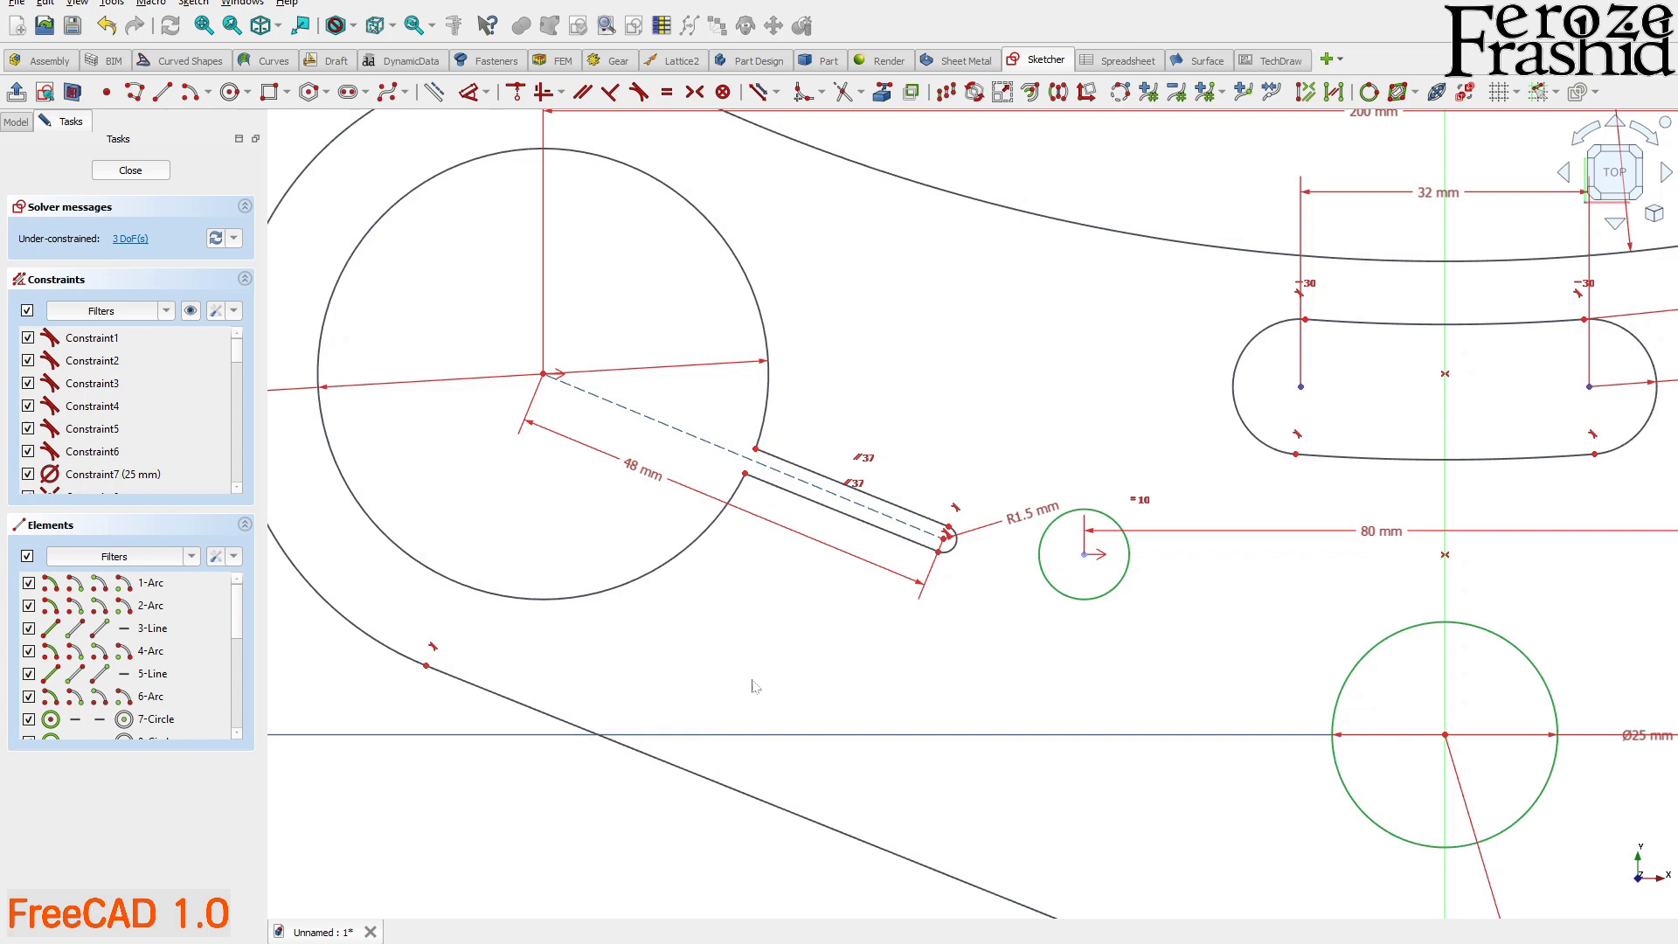
{"action": "scroll", "coordinate": [884, 687], "scroll_direction": "down", "scroll_amount": 1}
{"action": "key", "text": "d"}
{"action": "left_click", "coordinate": [757, 643]}
{"action": "type", "text": "22"}
{"action": "key", "text": "Return"}
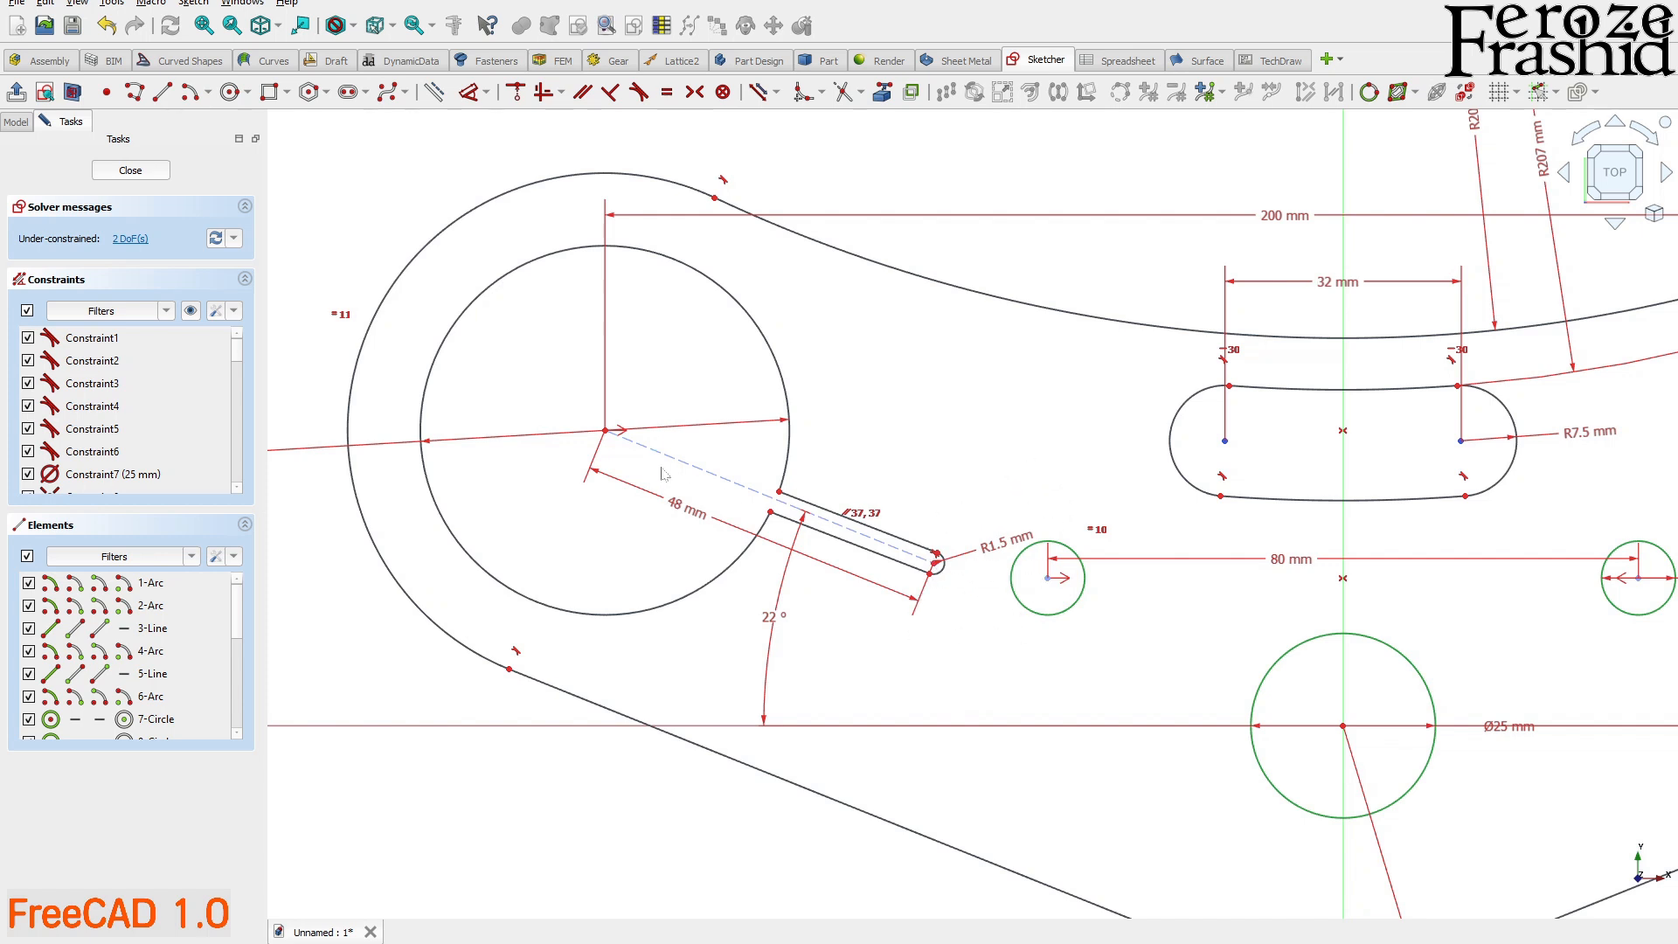
{"action": "scroll", "coordinate": [769, 487], "scroll_direction": "up", "scroll_amount": 4}
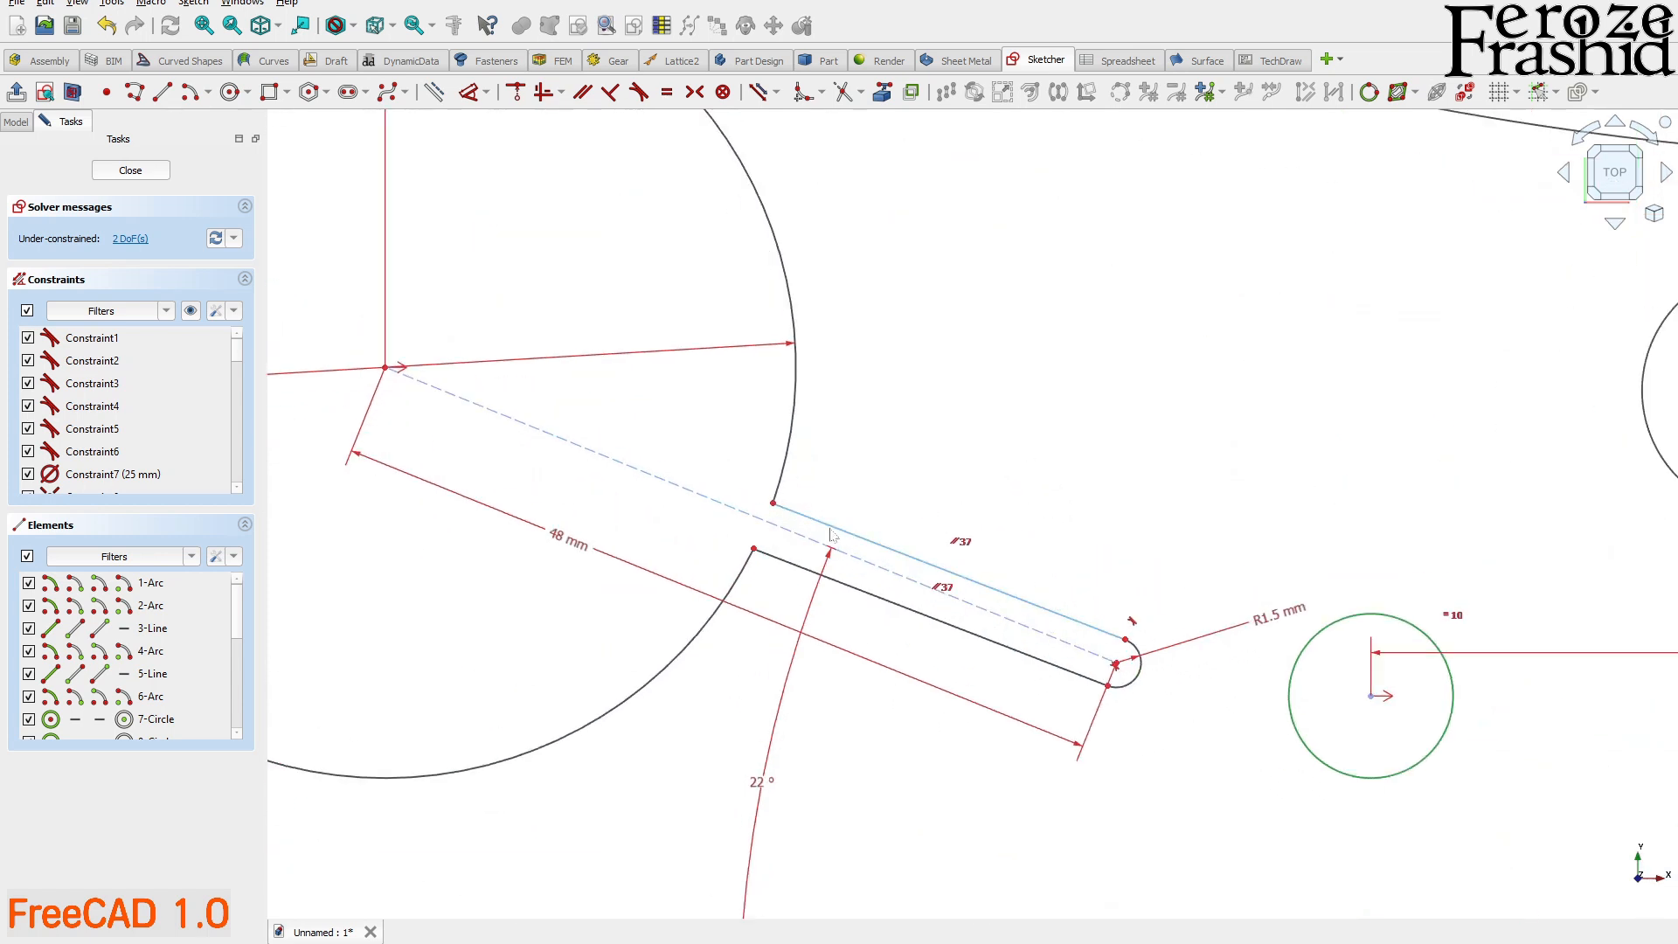
- Constrain the left slot's upper edge parallel to its dashed centreline
{"action": "scroll", "coordinate": [830, 535], "scroll_direction": "up", "scroll_amount": 2}
{"action": "left_click_drag", "start_coordinate": [772, 508], "coordinate": [774, 444]}
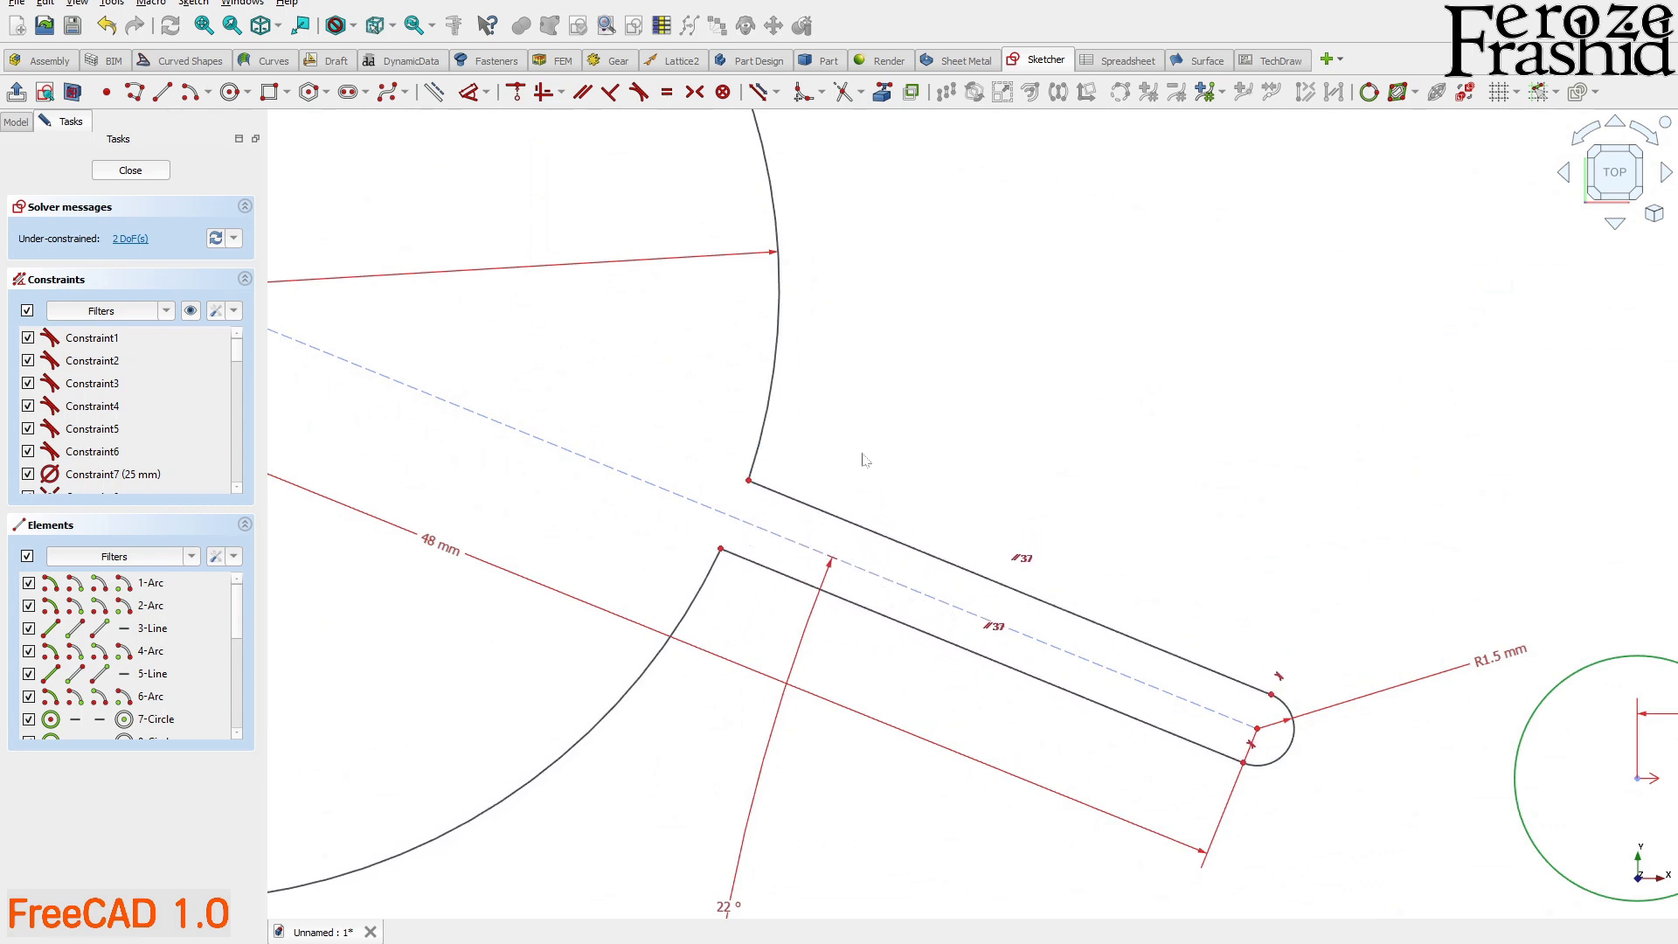
{"action": "left_click", "coordinate": [787, 541]}
{"action": "left_click", "coordinate": [837, 523]}
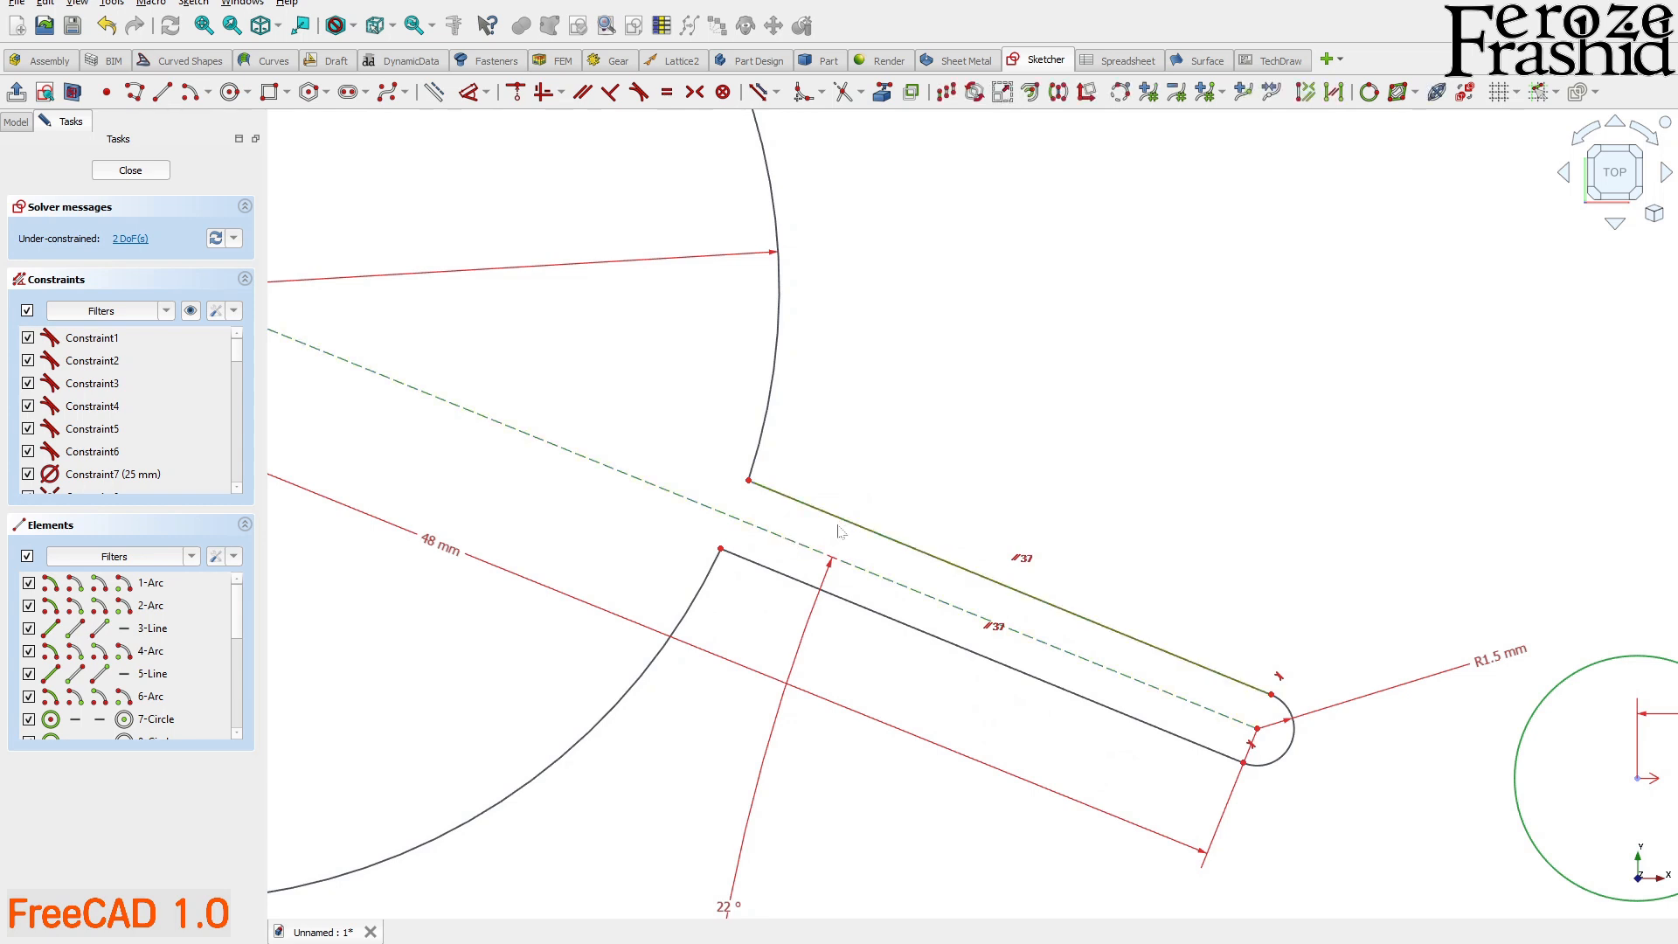
{"action": "key", "text": "p"}
{"action": "scroll", "coordinate": [854, 537], "scroll_direction": "down", "scroll_amount": 5}
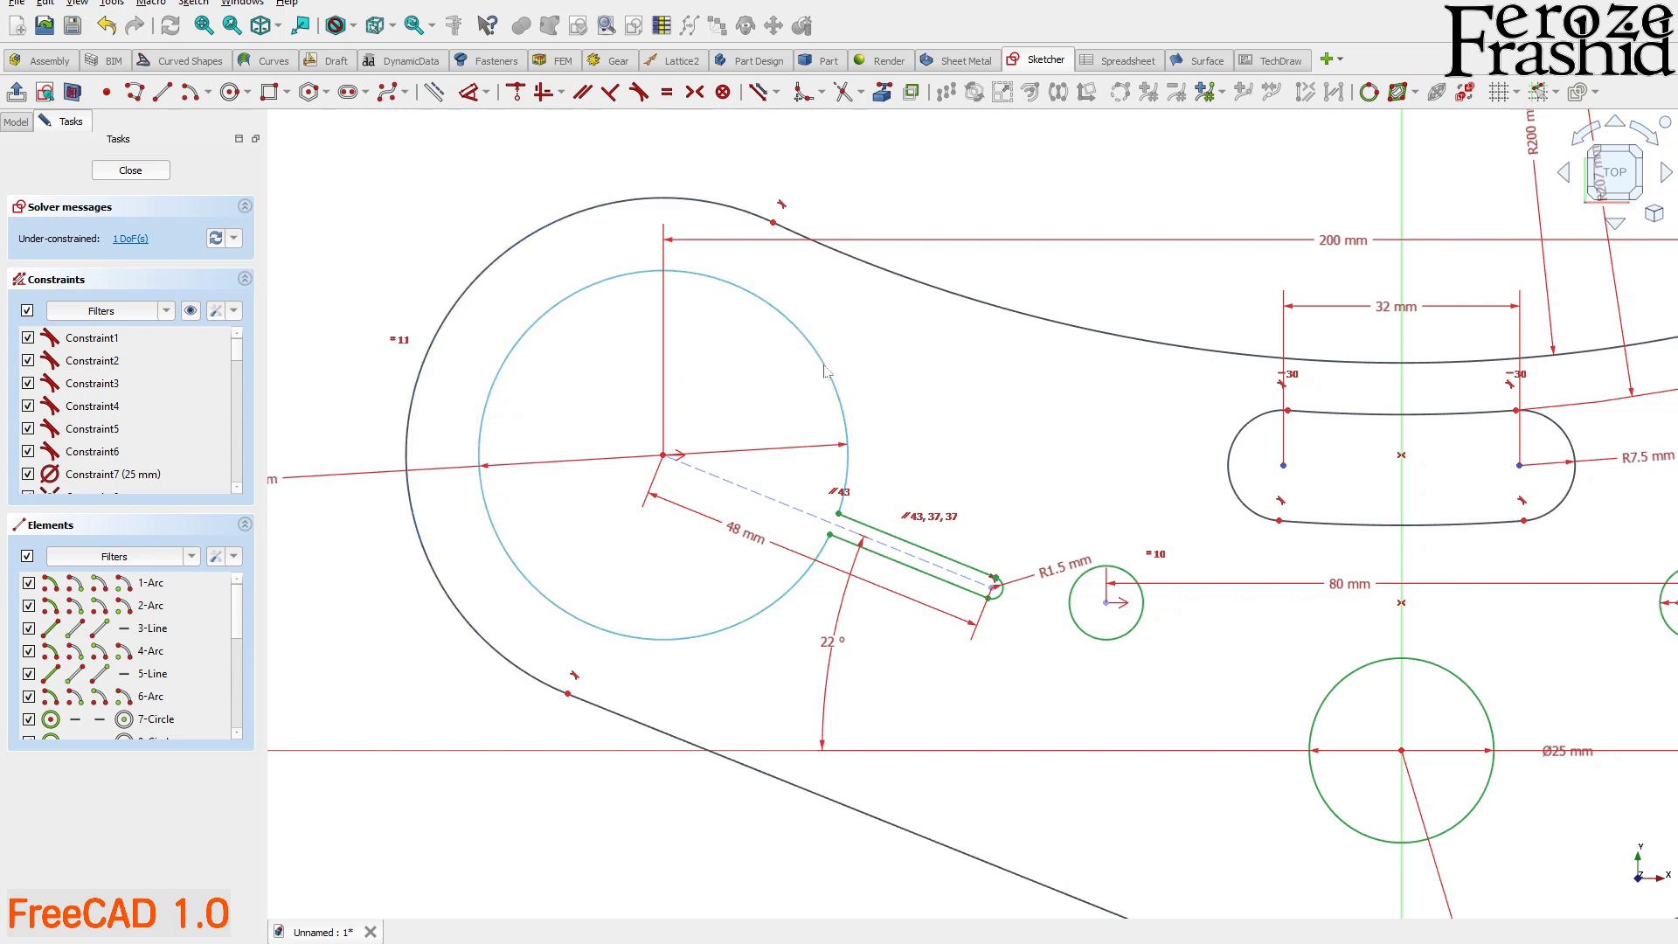
{"action": "scroll", "coordinate": [588, 524], "scroll_direction": "down", "scroll_amount": 3}
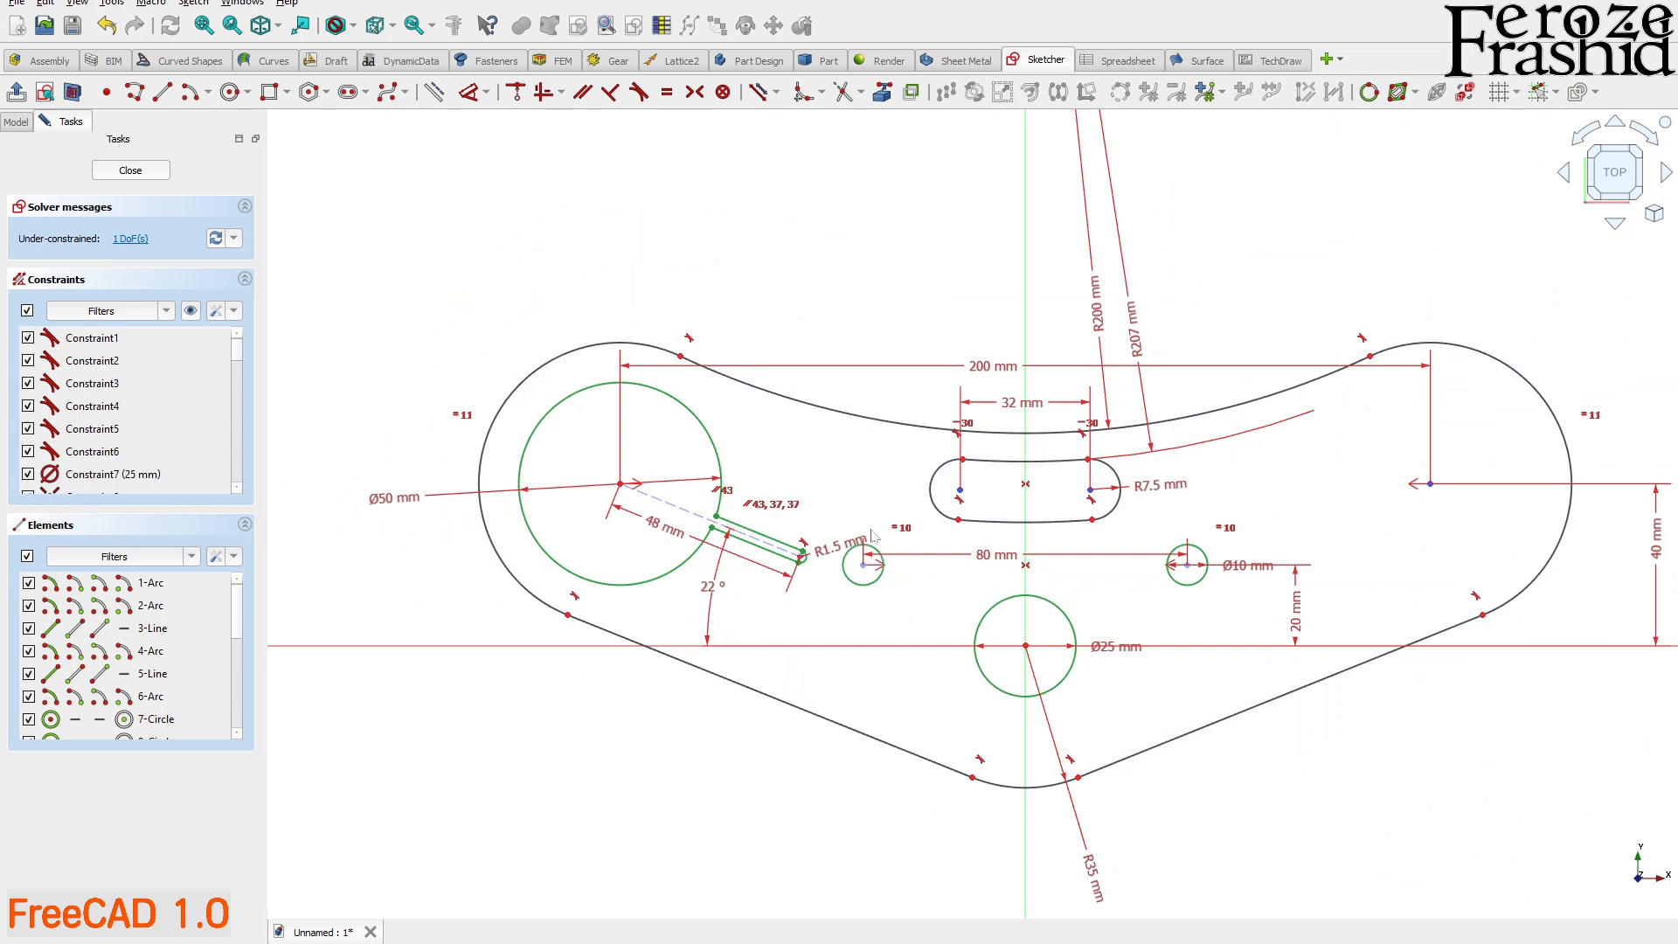
- Mirror the left 50 mm circle and its narrow slot outline across the sketch's vertical axis, keeping the originals
{"action": "scroll", "coordinate": [871, 535], "scroll_direction": "up", "scroll_amount": 2}
{"action": "scroll", "coordinate": [673, 489], "scroll_direction": "down", "scroll_amount": 1}
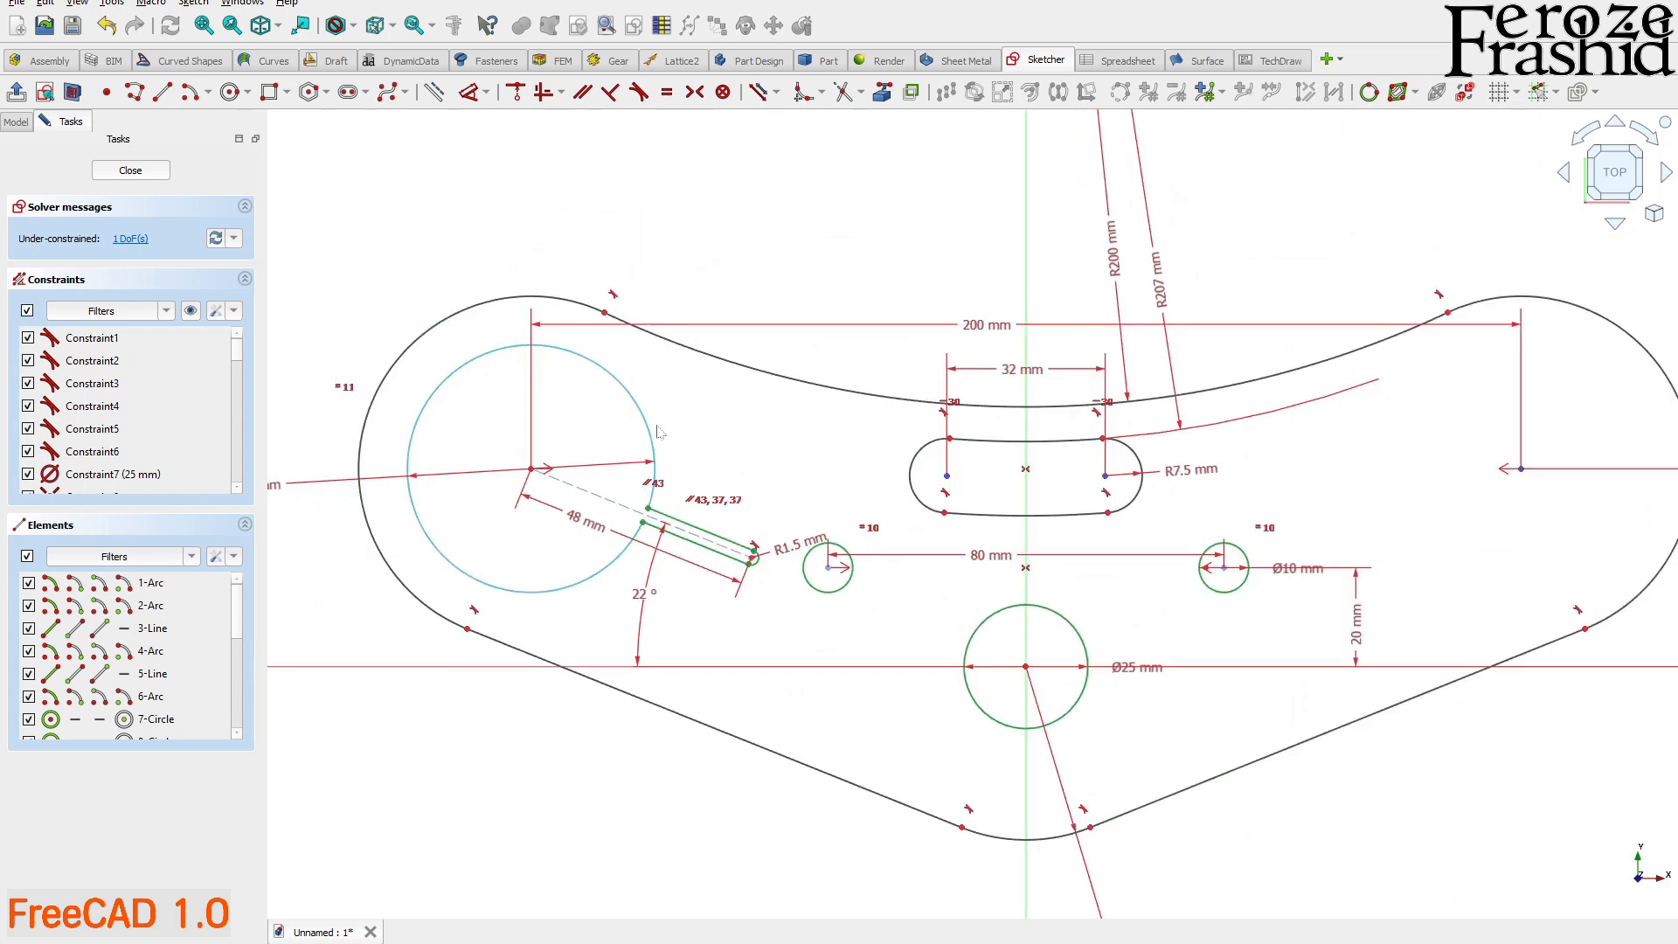
{"action": "left_click", "coordinate": [655, 428]}
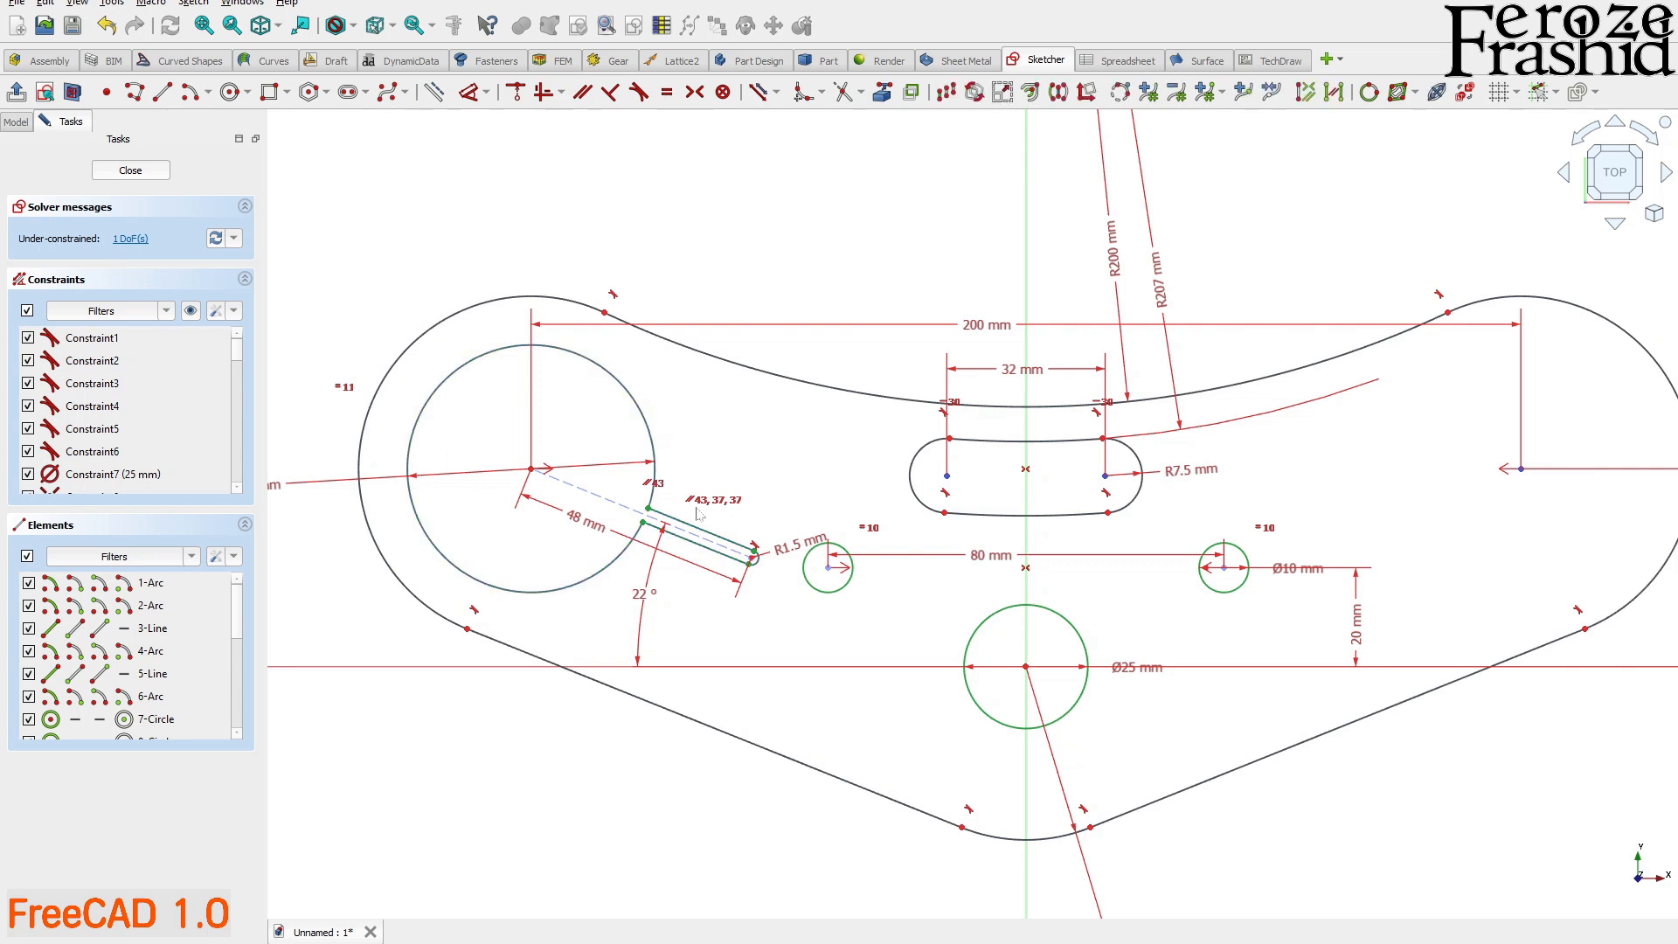
{"action": "scroll", "coordinate": [699, 515], "scroll_direction": "up", "scroll_amount": 3}
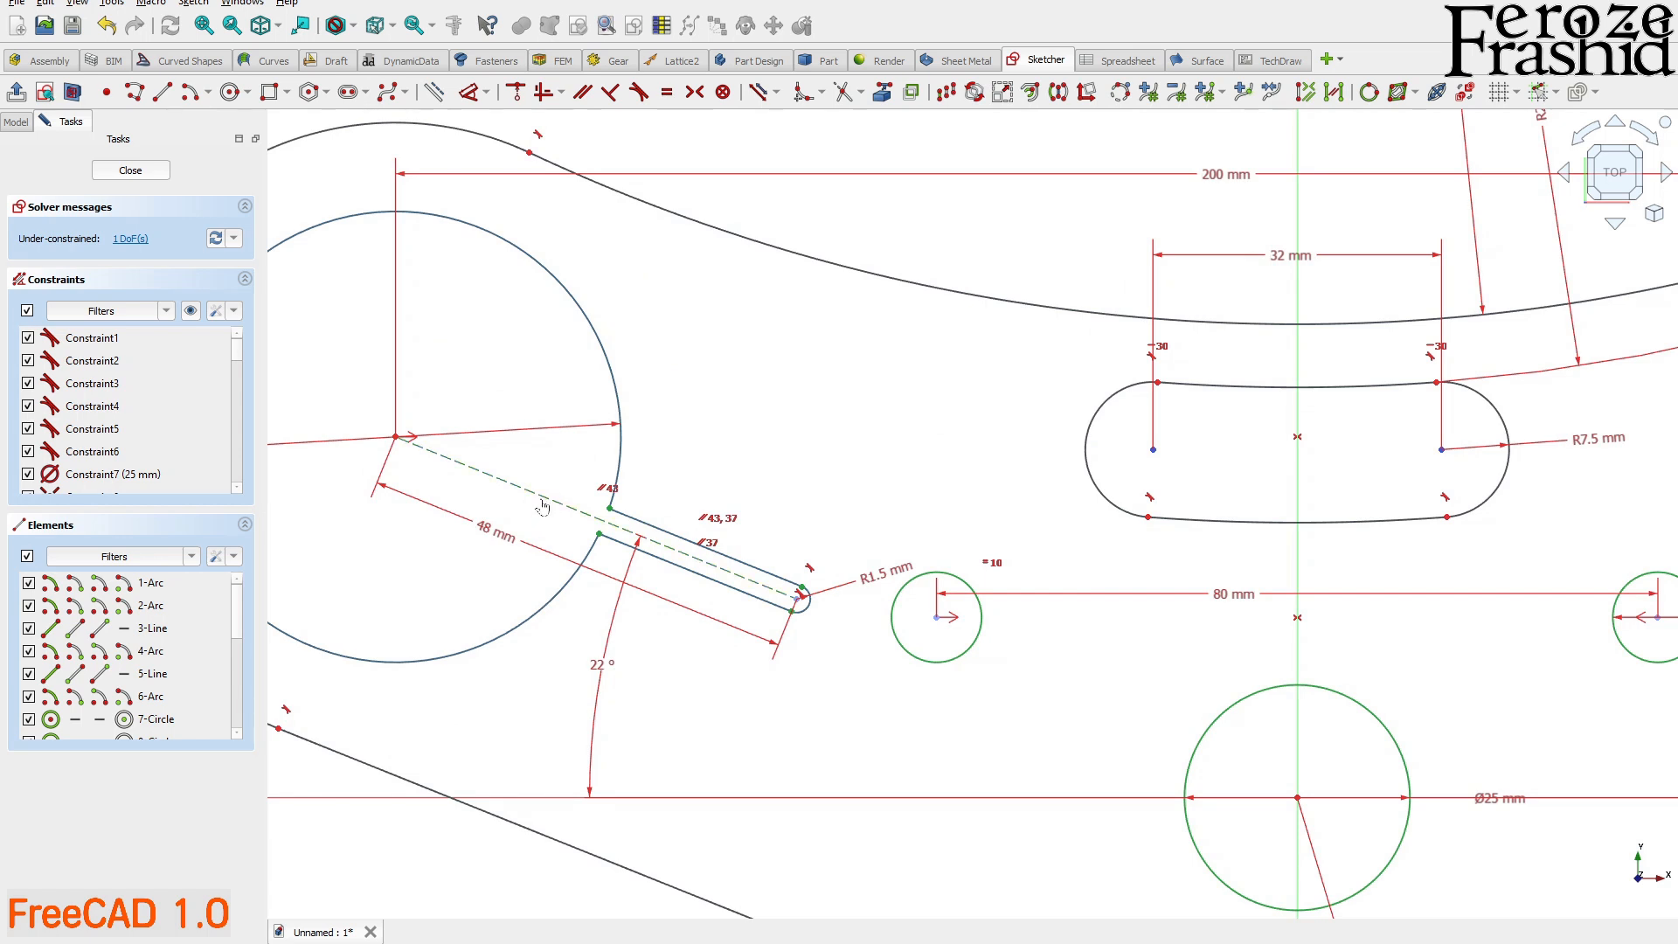
{"action": "scroll", "coordinate": [512, 536], "scroll_direction": "down", "scroll_amount": 3}
{"action": "scroll", "coordinate": [512, 537], "scroll_direction": "down", "scroll_amount": 1}
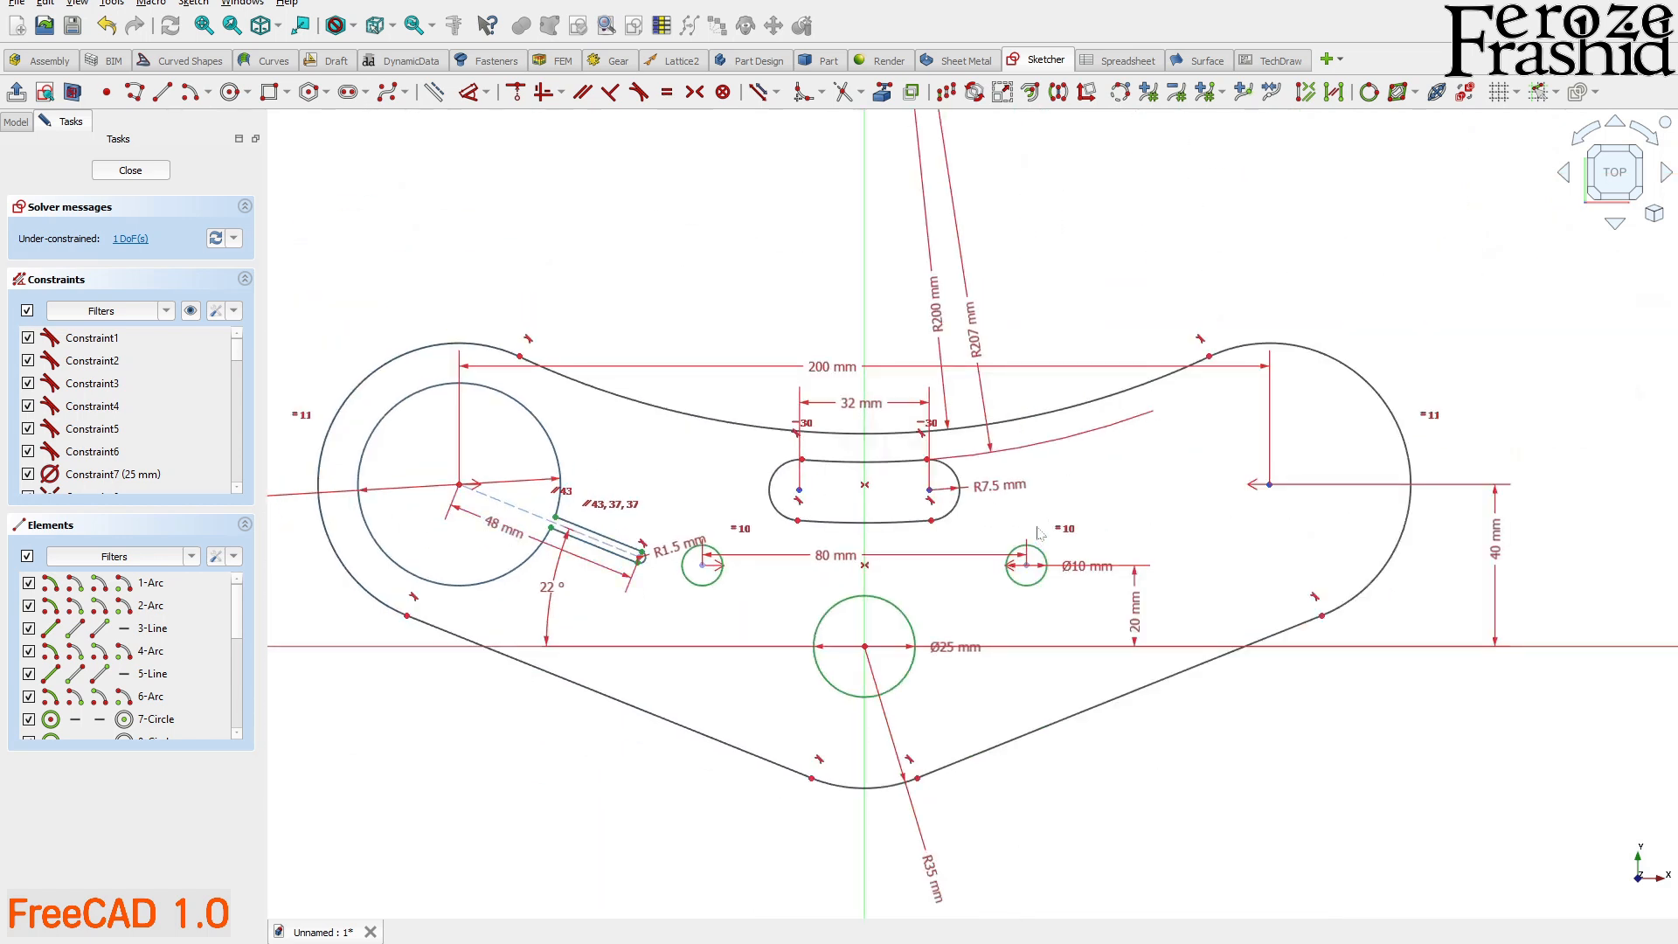
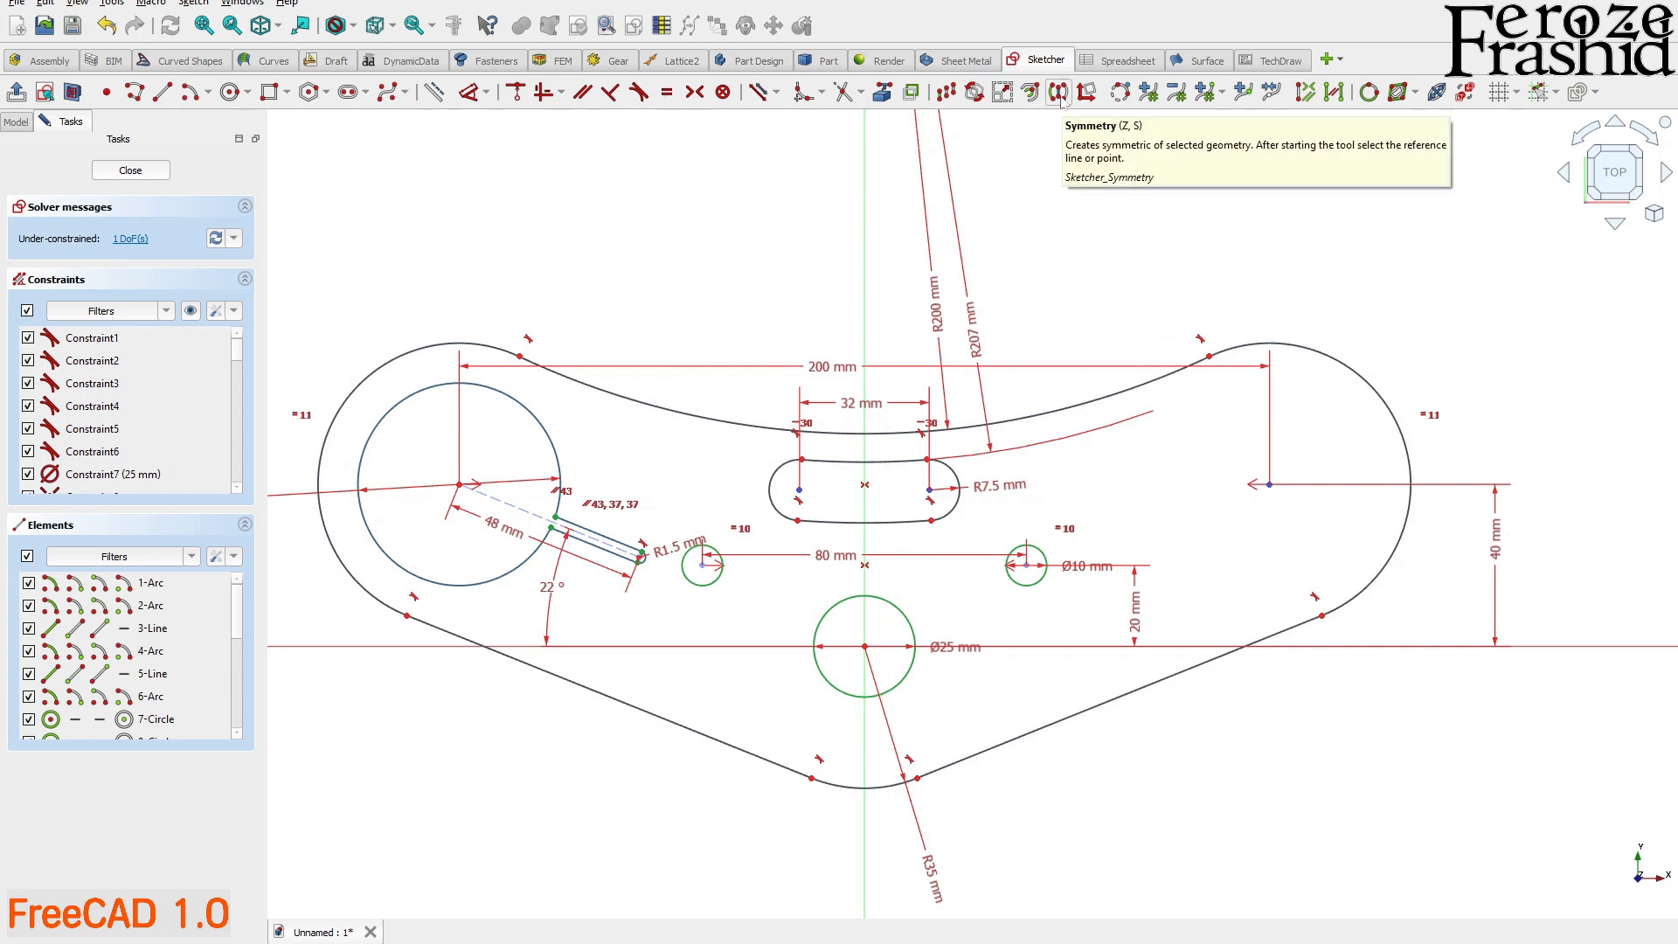
{"action": "left_click", "coordinate": [552, 442]}
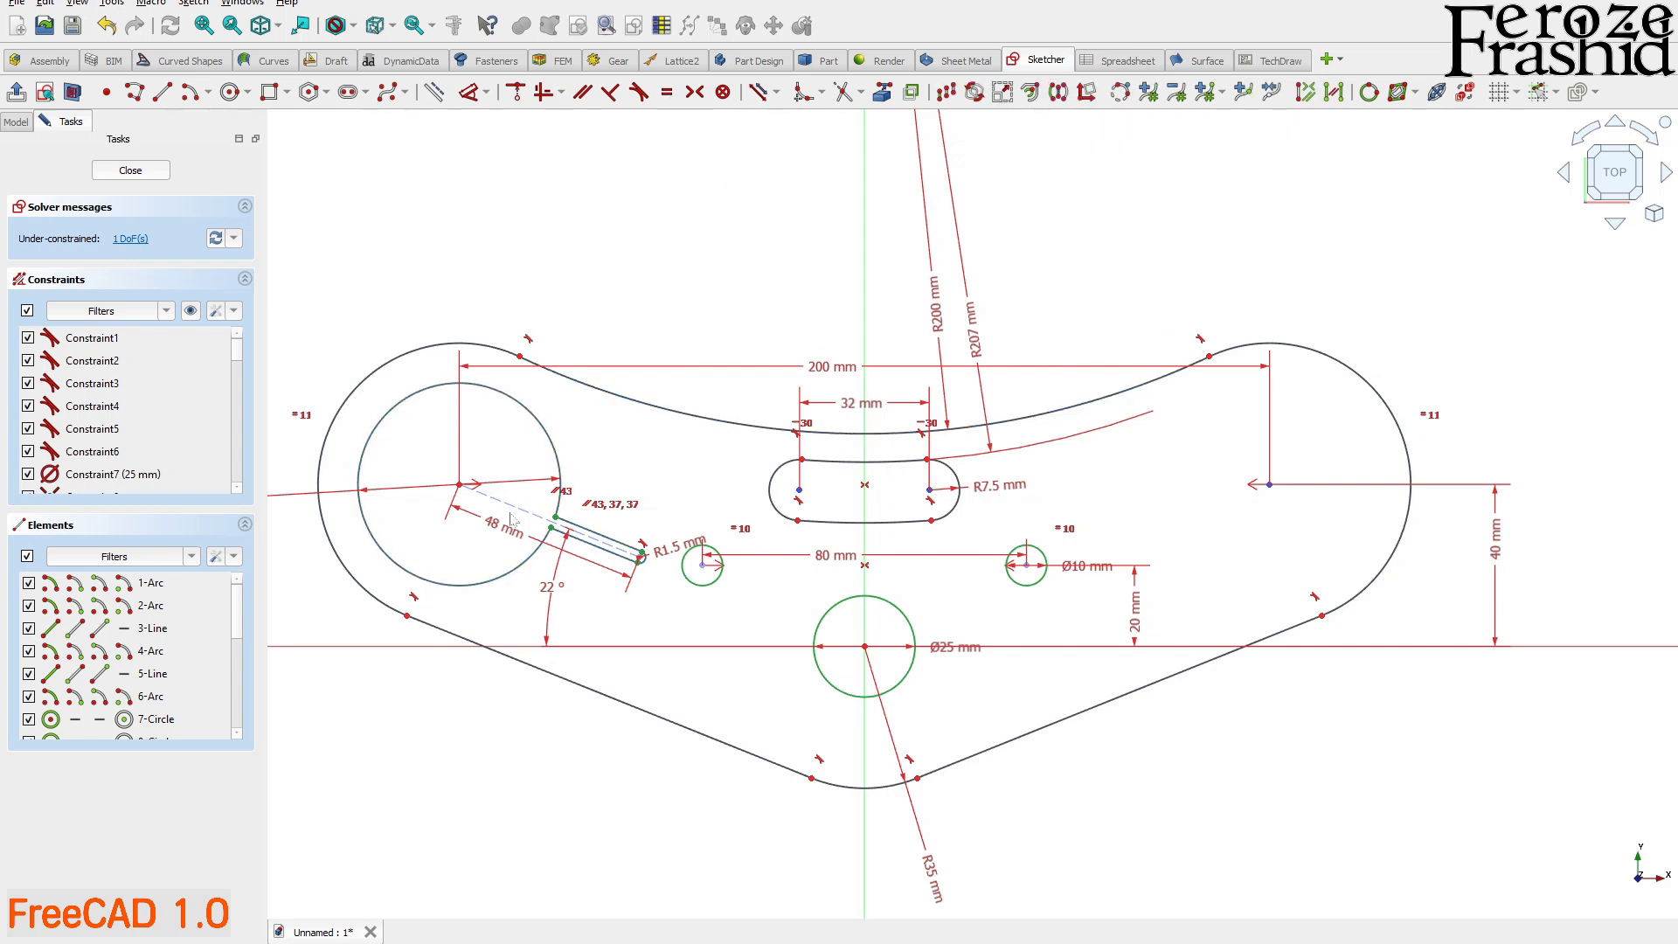
{"action": "left_click", "coordinate": [1058, 92]}
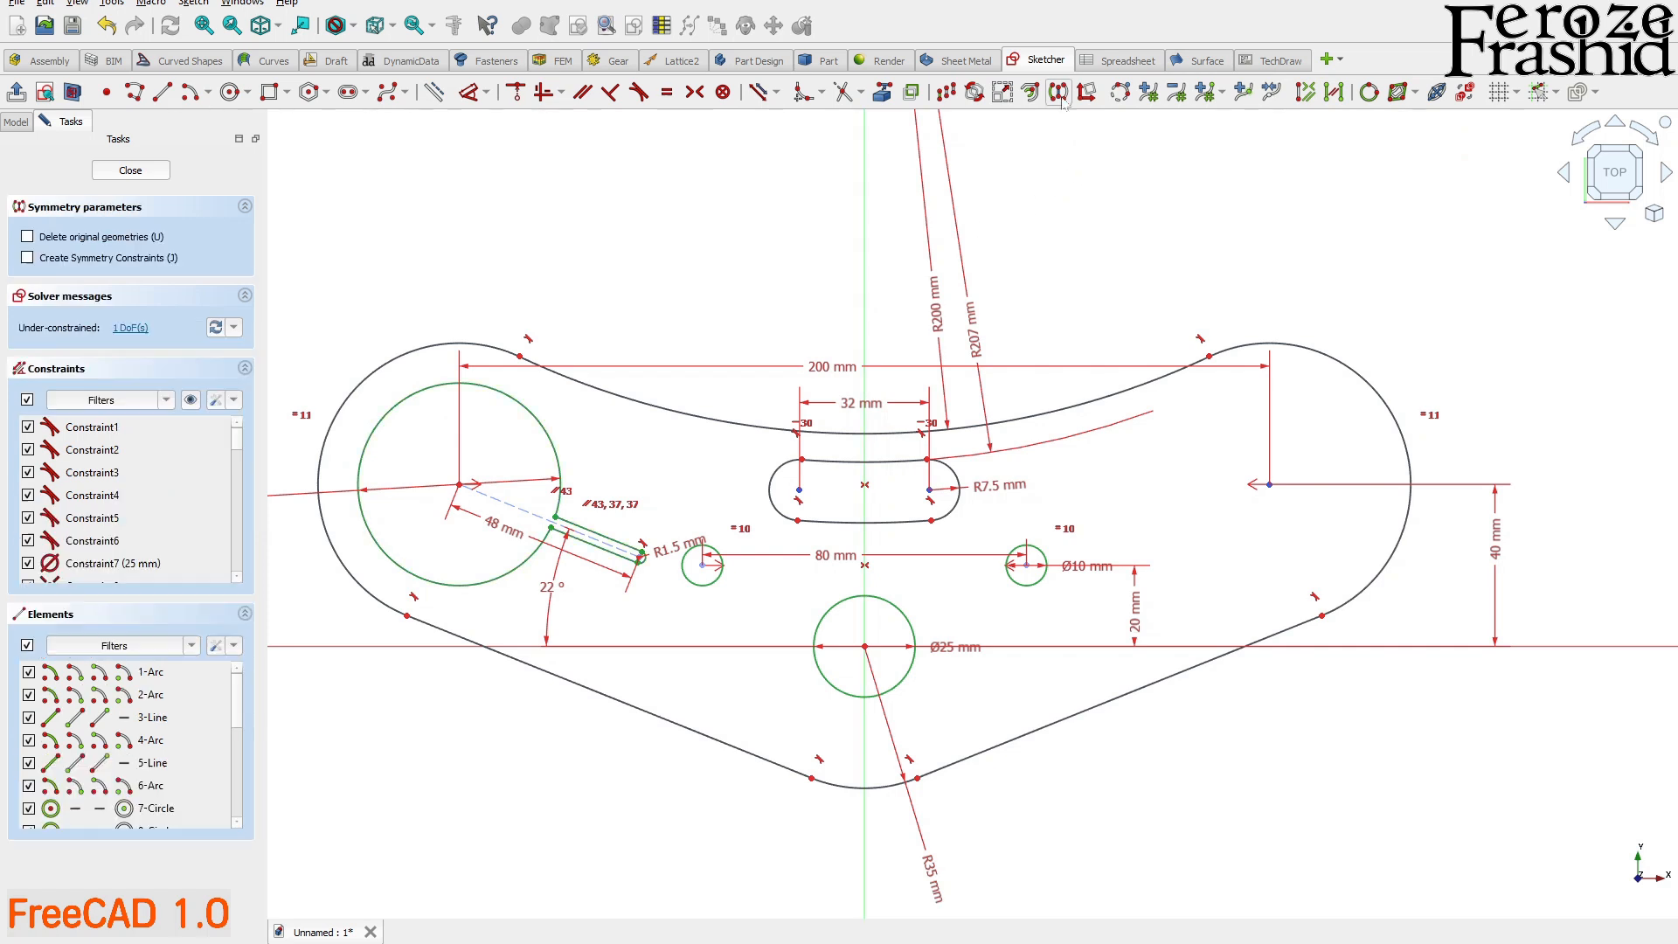
{"action": "left_click", "coordinate": [876, 267]}
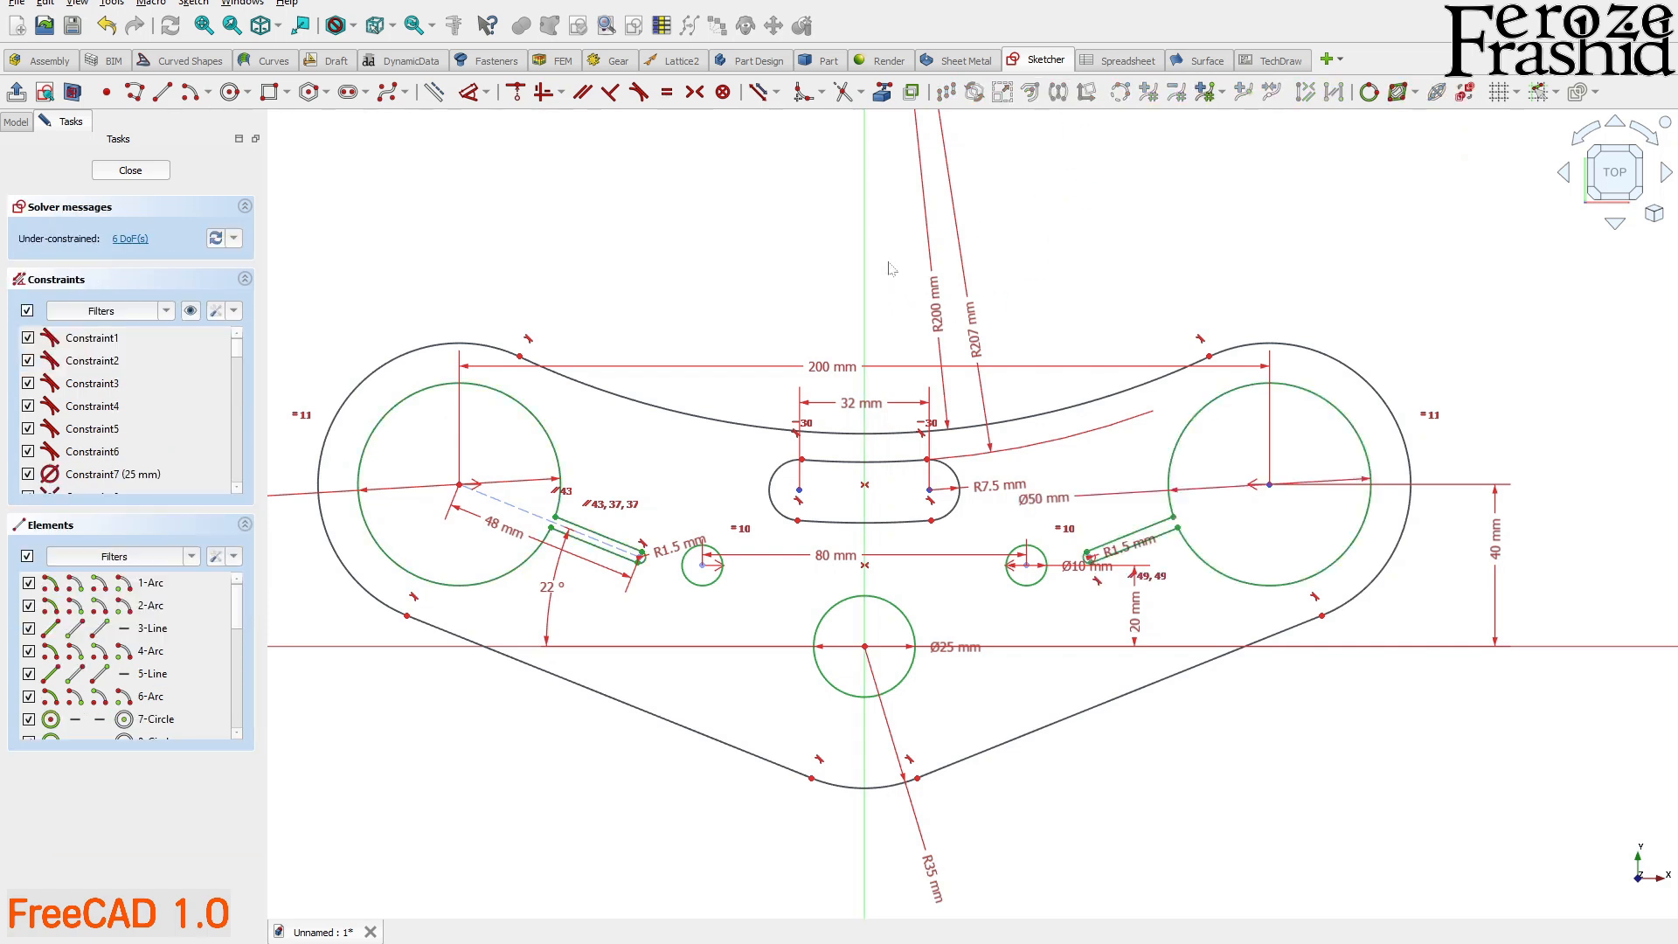
- Draw a construction line from the right slot's end-arc centre to the centre of the right 50 mm circle
{"action": "scroll", "coordinate": [519, 512], "scroll_direction": "up", "scroll_amount": 2}
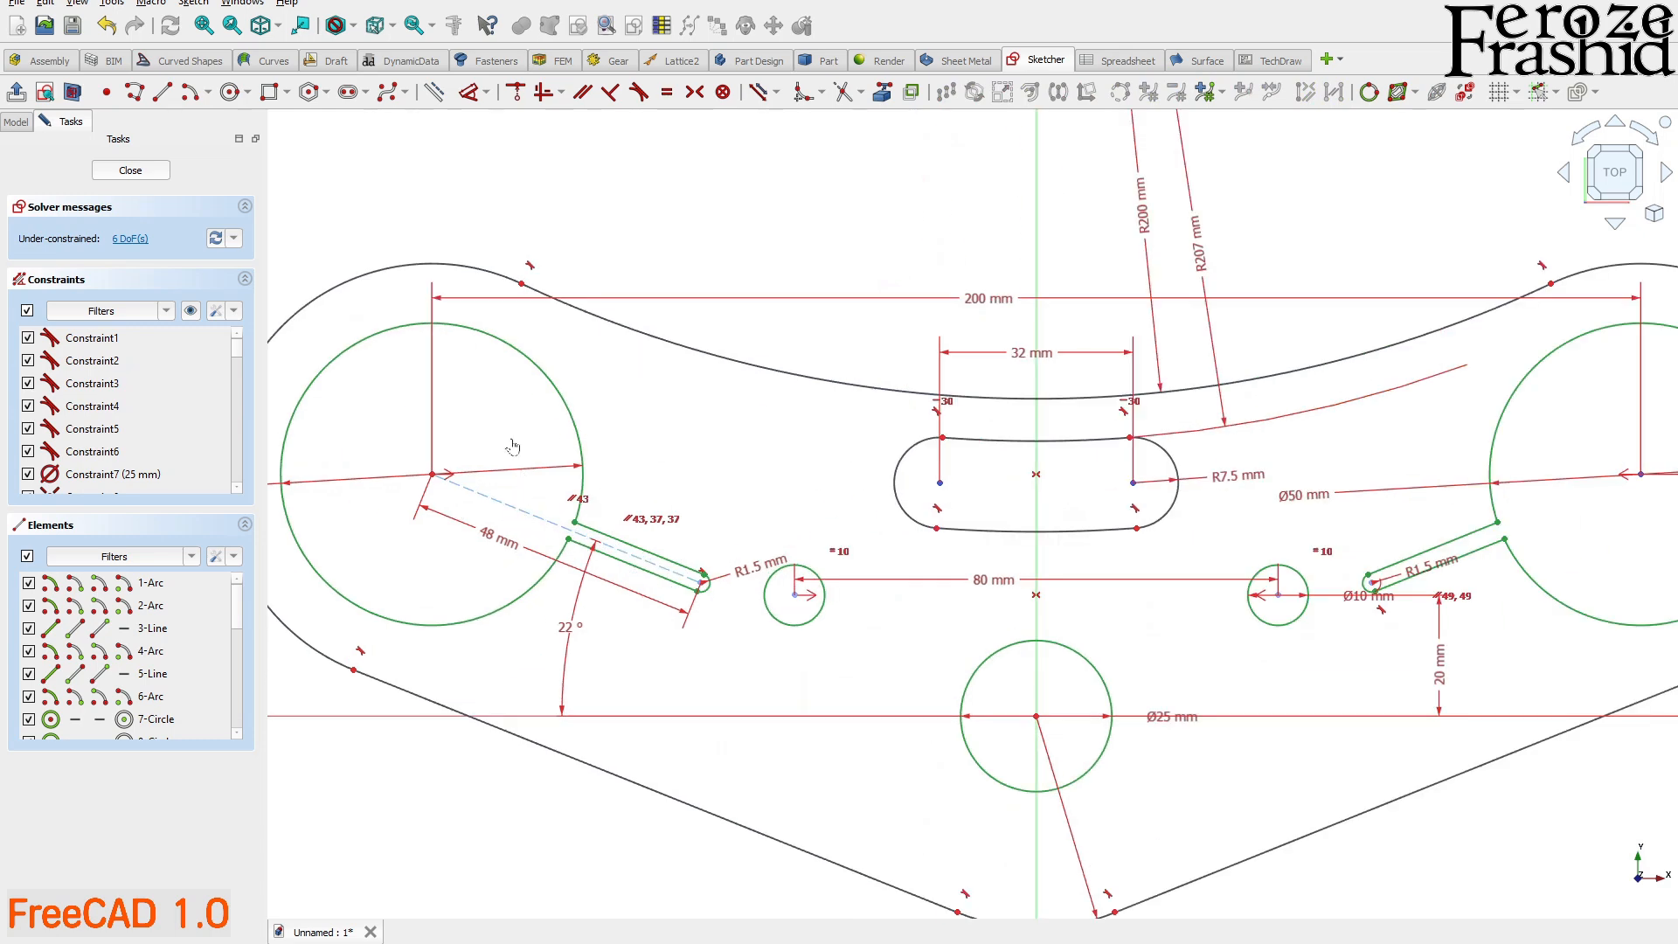
{"action": "scroll", "coordinate": [874, 480], "scroll_direction": "down", "scroll_amount": 1}
{"action": "scroll", "coordinate": [1181, 470], "scroll_direction": "up", "scroll_amount": 2}
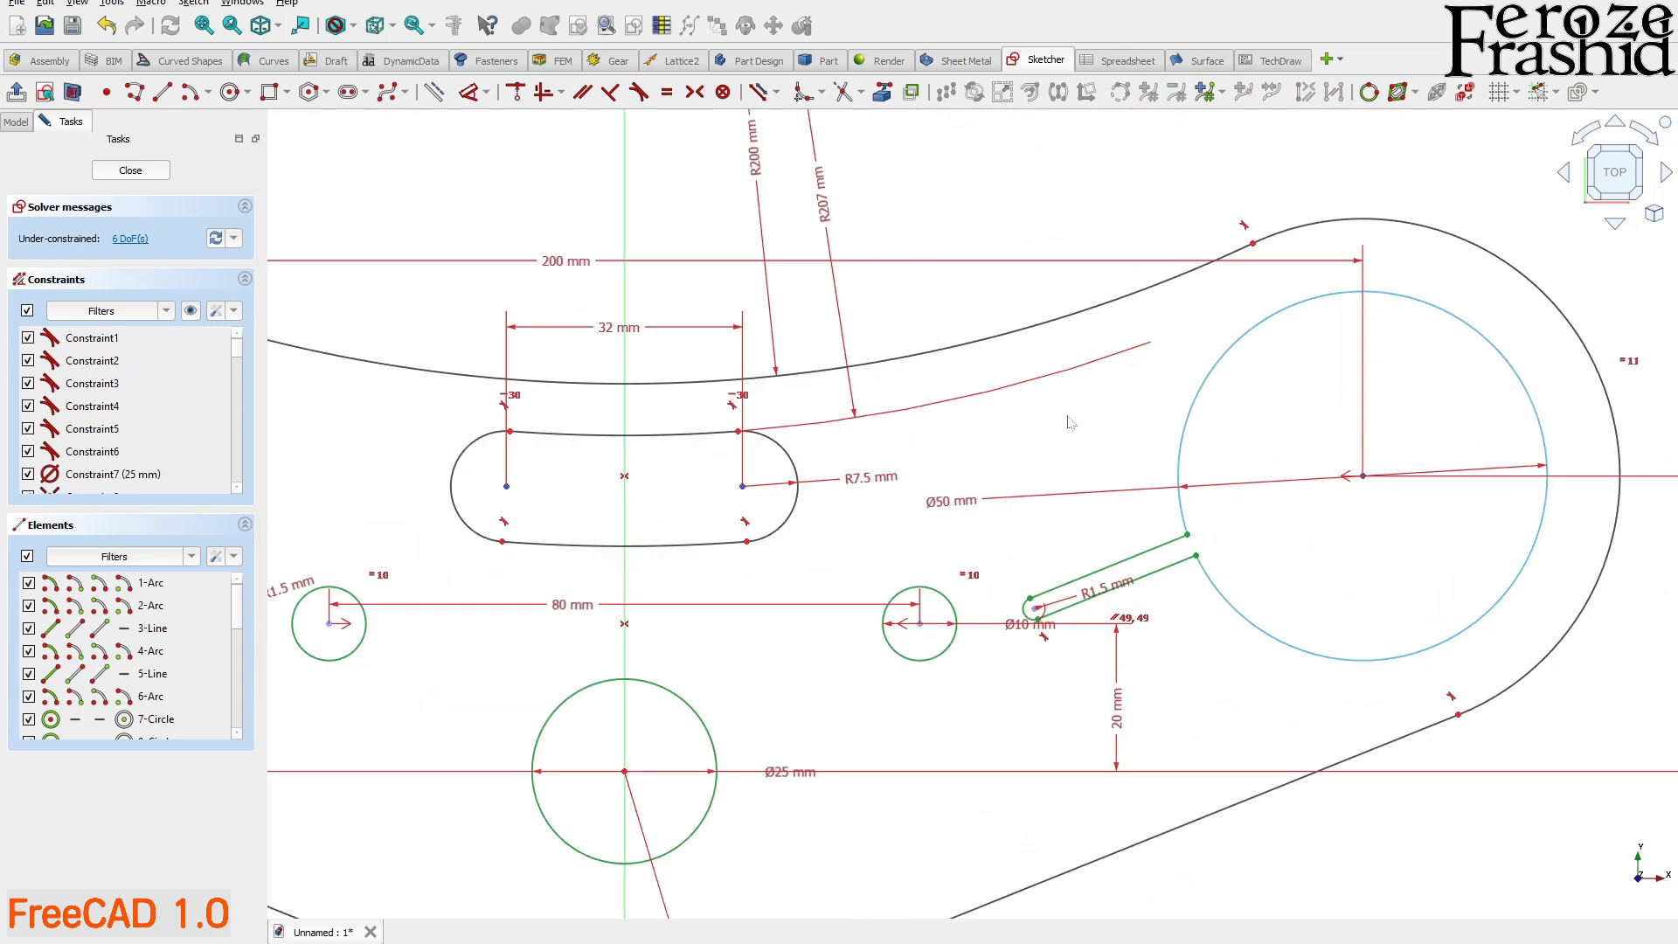
{"action": "left_click", "coordinate": [161, 91]}
{"action": "scroll", "coordinate": [1274, 730], "scroll_direction": "up", "scroll_amount": 2}
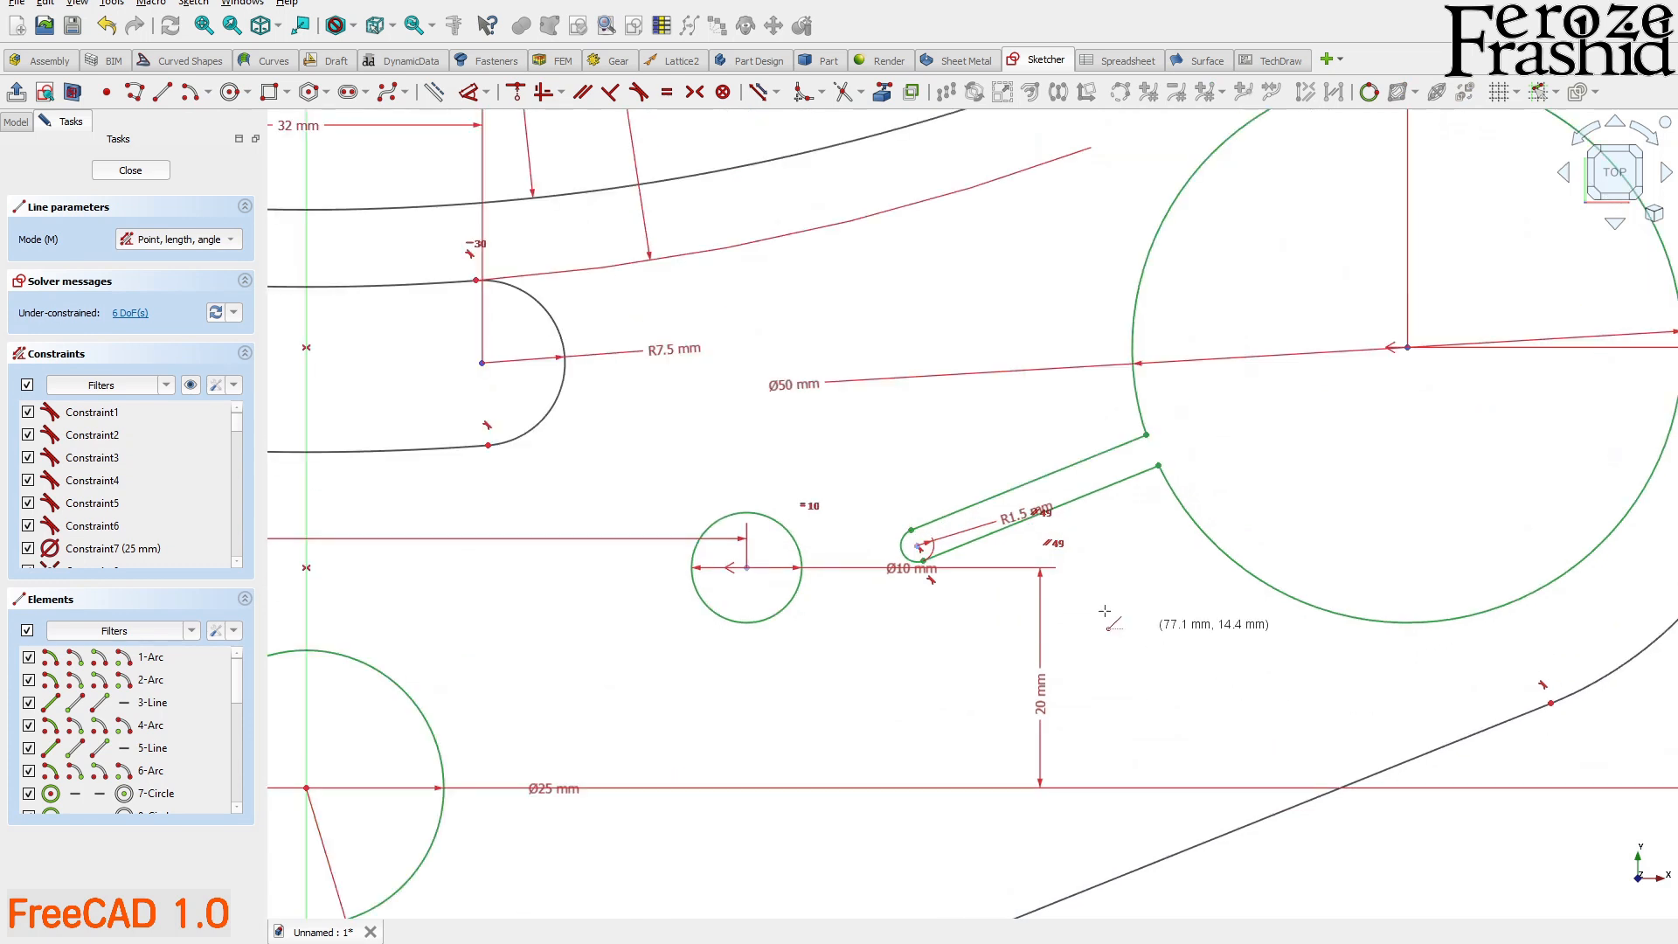
{"action": "left_click", "coordinate": [924, 546]}
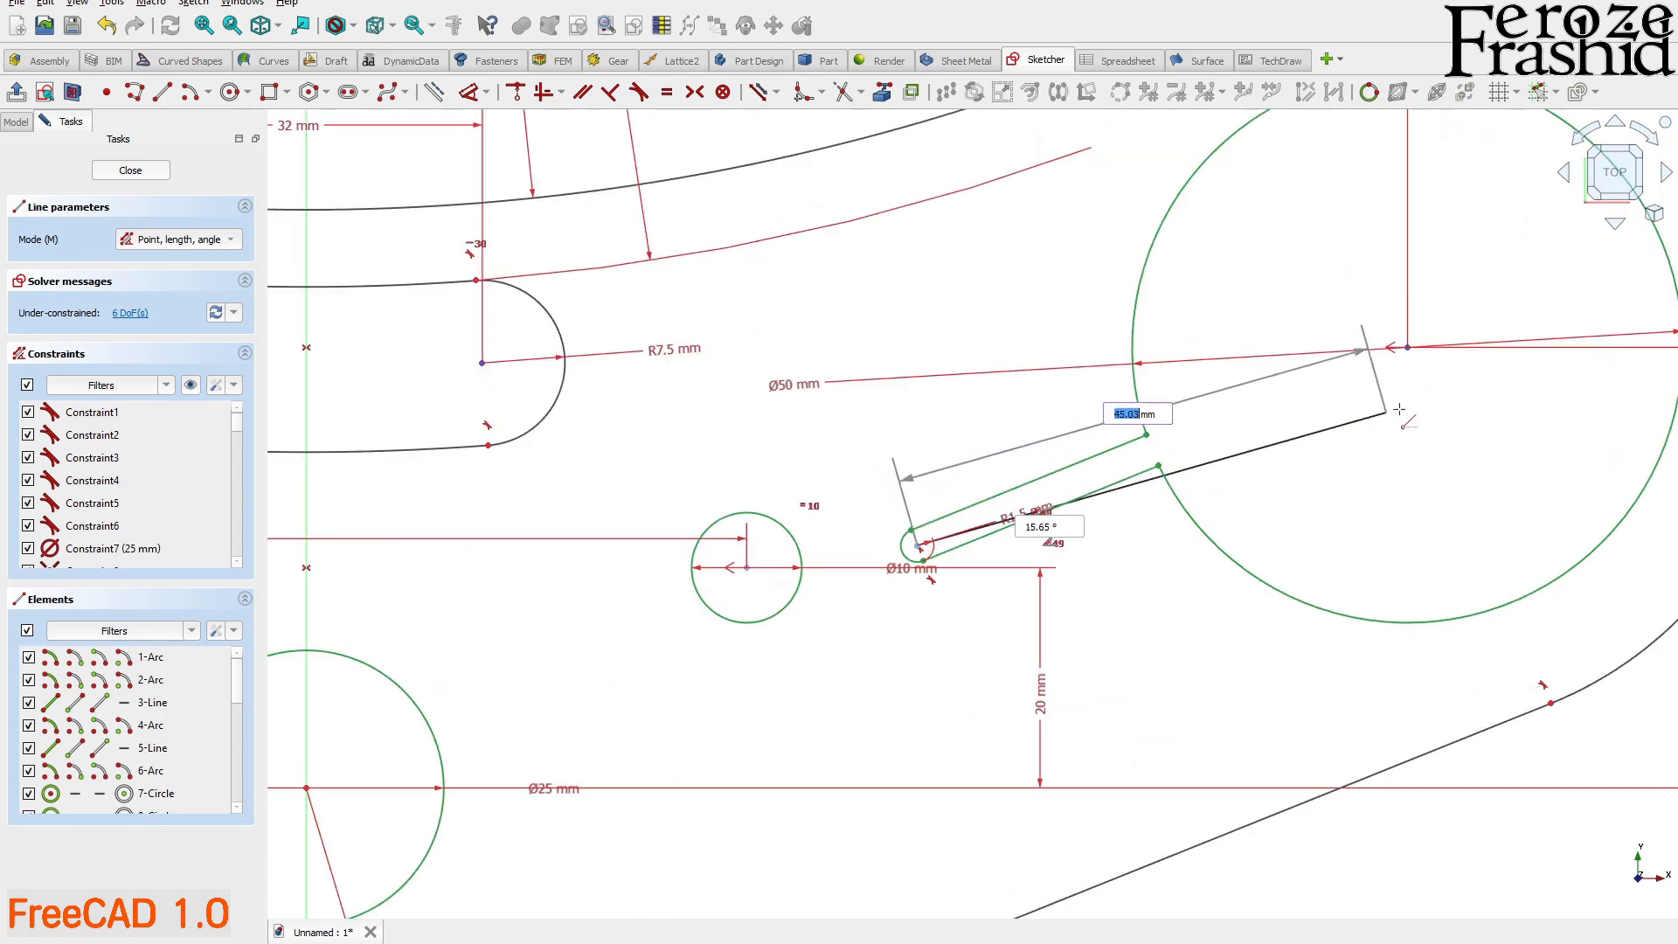
{"action": "left_click", "coordinate": [1407, 348]}
{"action": "right_click", "coordinate": [1305, 409]}
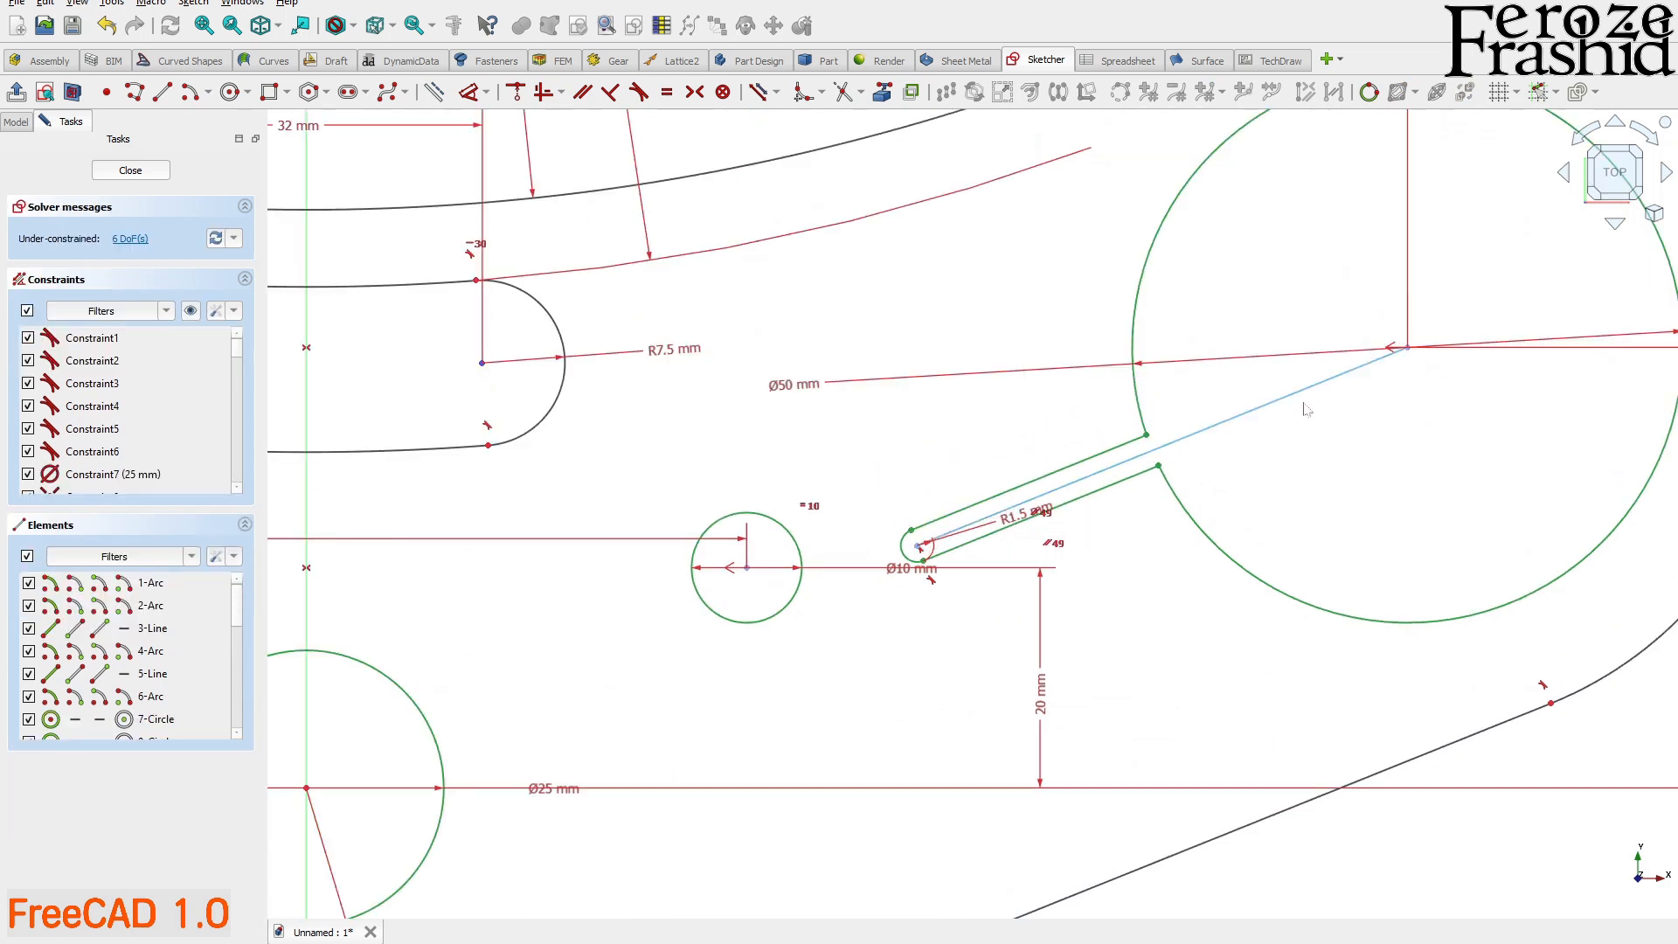
{"action": "key", "text": "g"}
{"action": "key", "text": "n"}
- Constrain the right slot's construction centreline parallel to the slot's straight edge
{"action": "left_click", "coordinate": [1077, 464]}
{"action": "left_click", "coordinate": [1112, 480]}
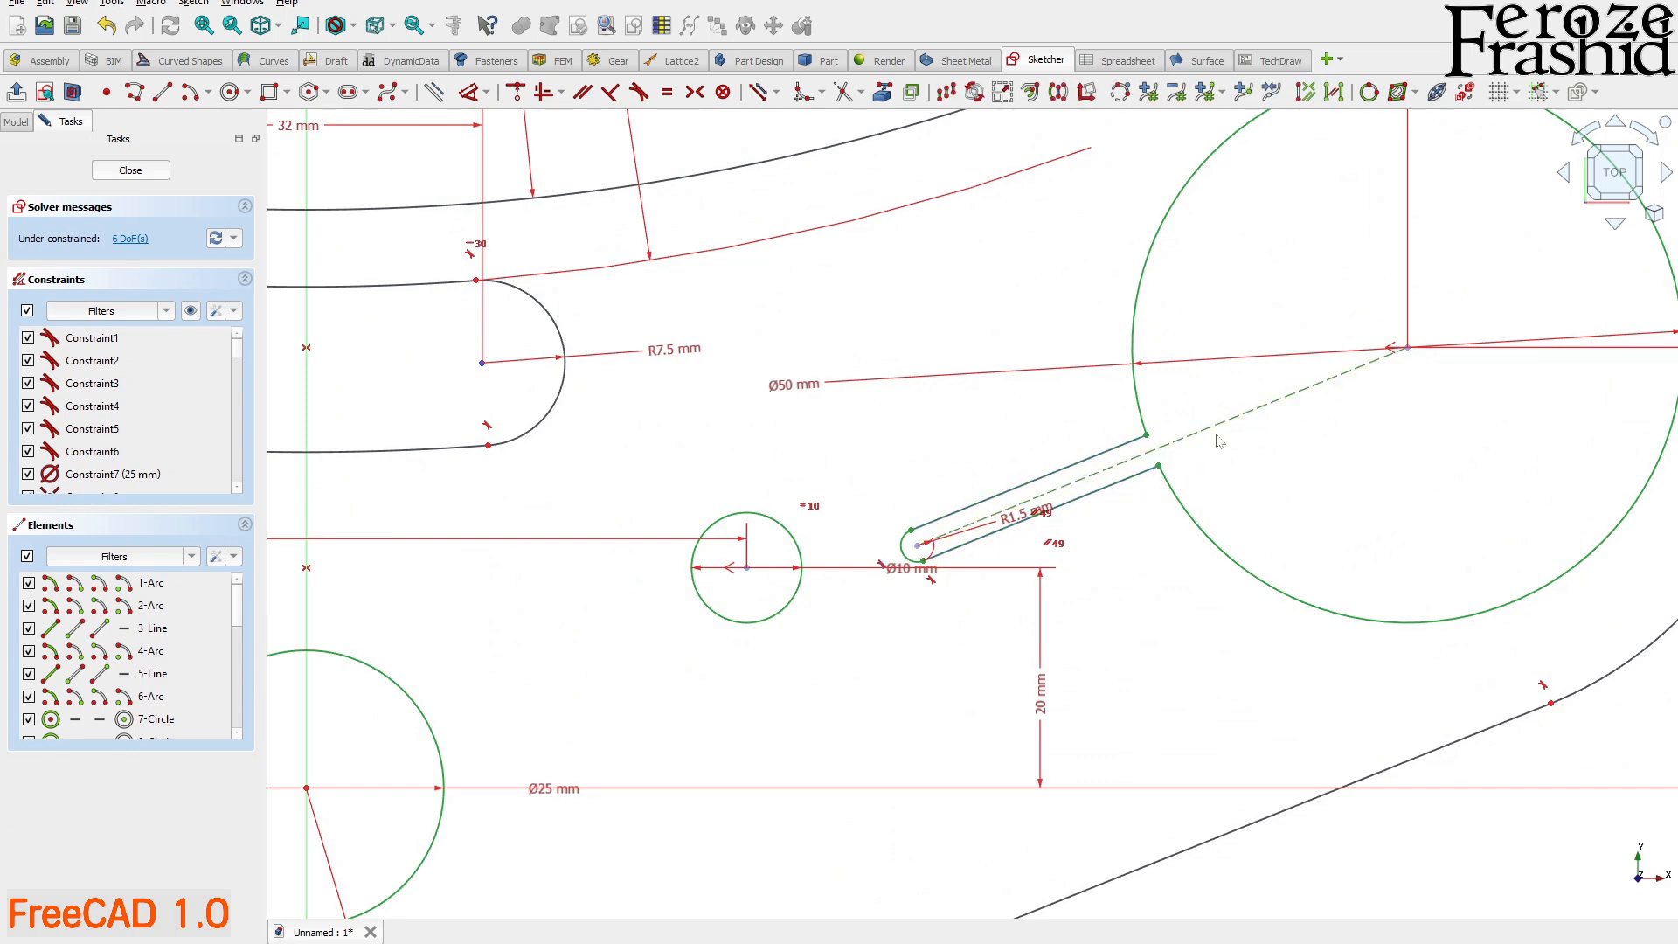
{"action": "key", "text": "p"}
{"action": "scroll", "coordinate": [1143, 606], "scroll_direction": "down", "scroll_amount": 3}
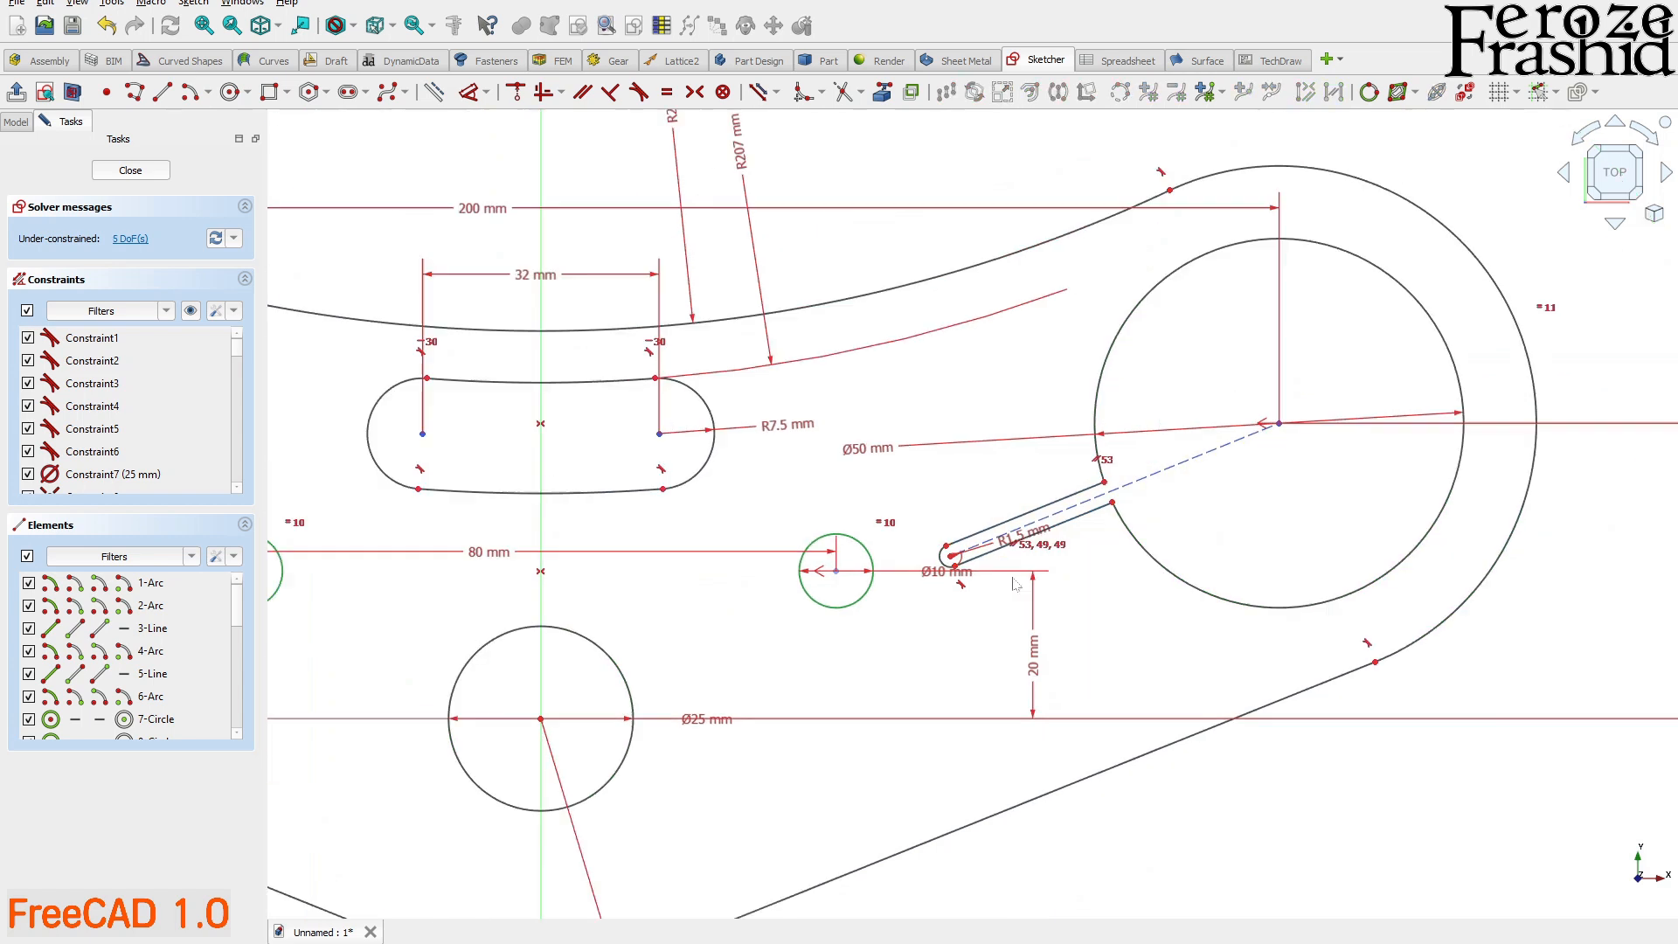
{"action": "scroll", "coordinate": [1165, 521], "scroll_direction": "up", "scroll_amount": 3}
{"action": "scroll", "coordinate": [1031, 461], "scroll_direction": "down", "scroll_amount": 3}
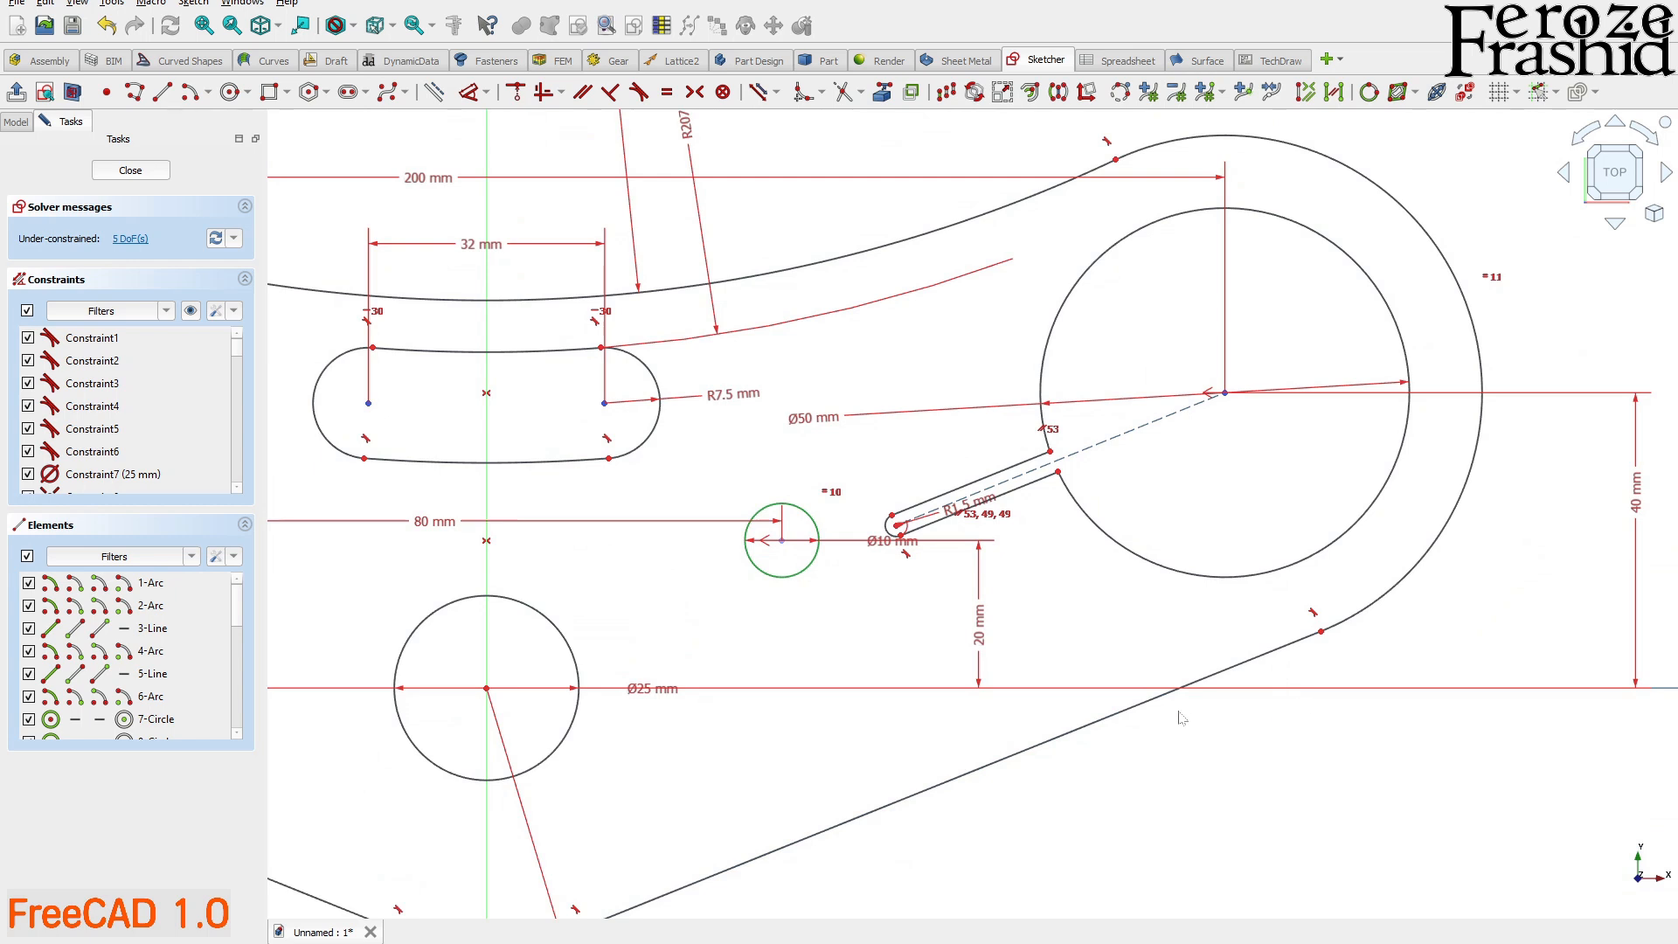
- Dimension the angle between the right slot's centreline and the horizontal axis as 22°
{"action": "left_click", "coordinate": [1250, 688]}
{"action": "left_click", "coordinate": [1080, 579]}
{"action": "type", "text": "22"}
{"action": "key", "text": "Return"}
{"action": "scroll", "coordinate": [1242, 563], "scroll_direction": "down", "scroll_amount": 2}
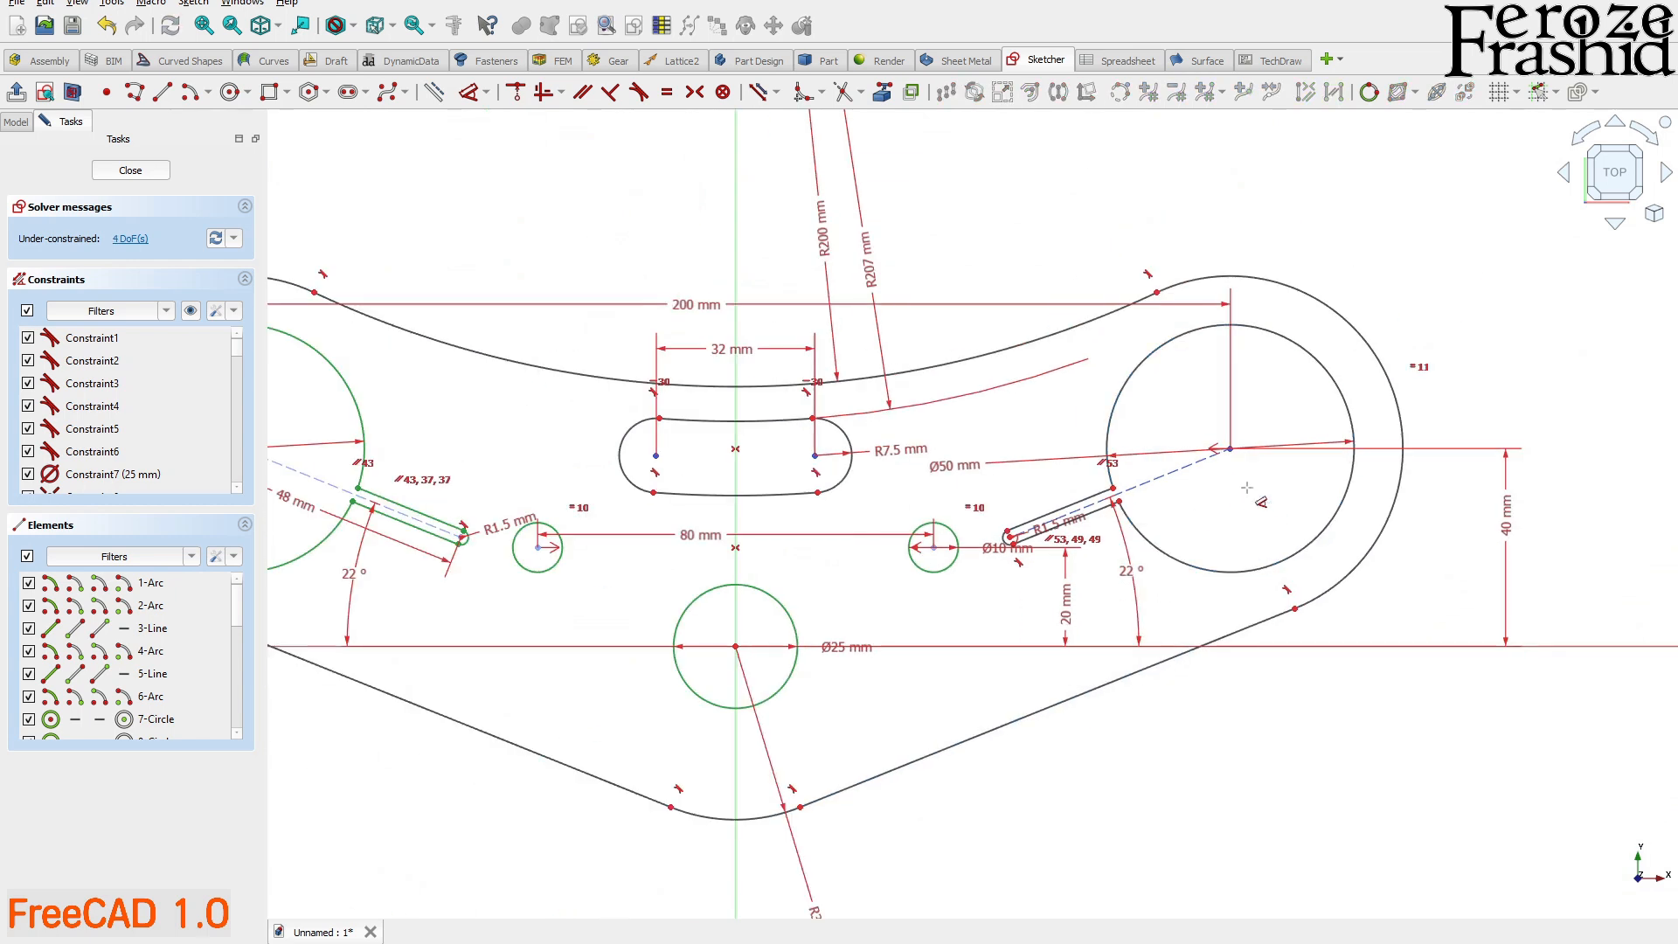
- Constrain the right slot's centreline equal in length to the left slot's centreline
{"action": "scroll", "coordinate": [1148, 494], "scroll_direction": "up", "scroll_amount": 2}
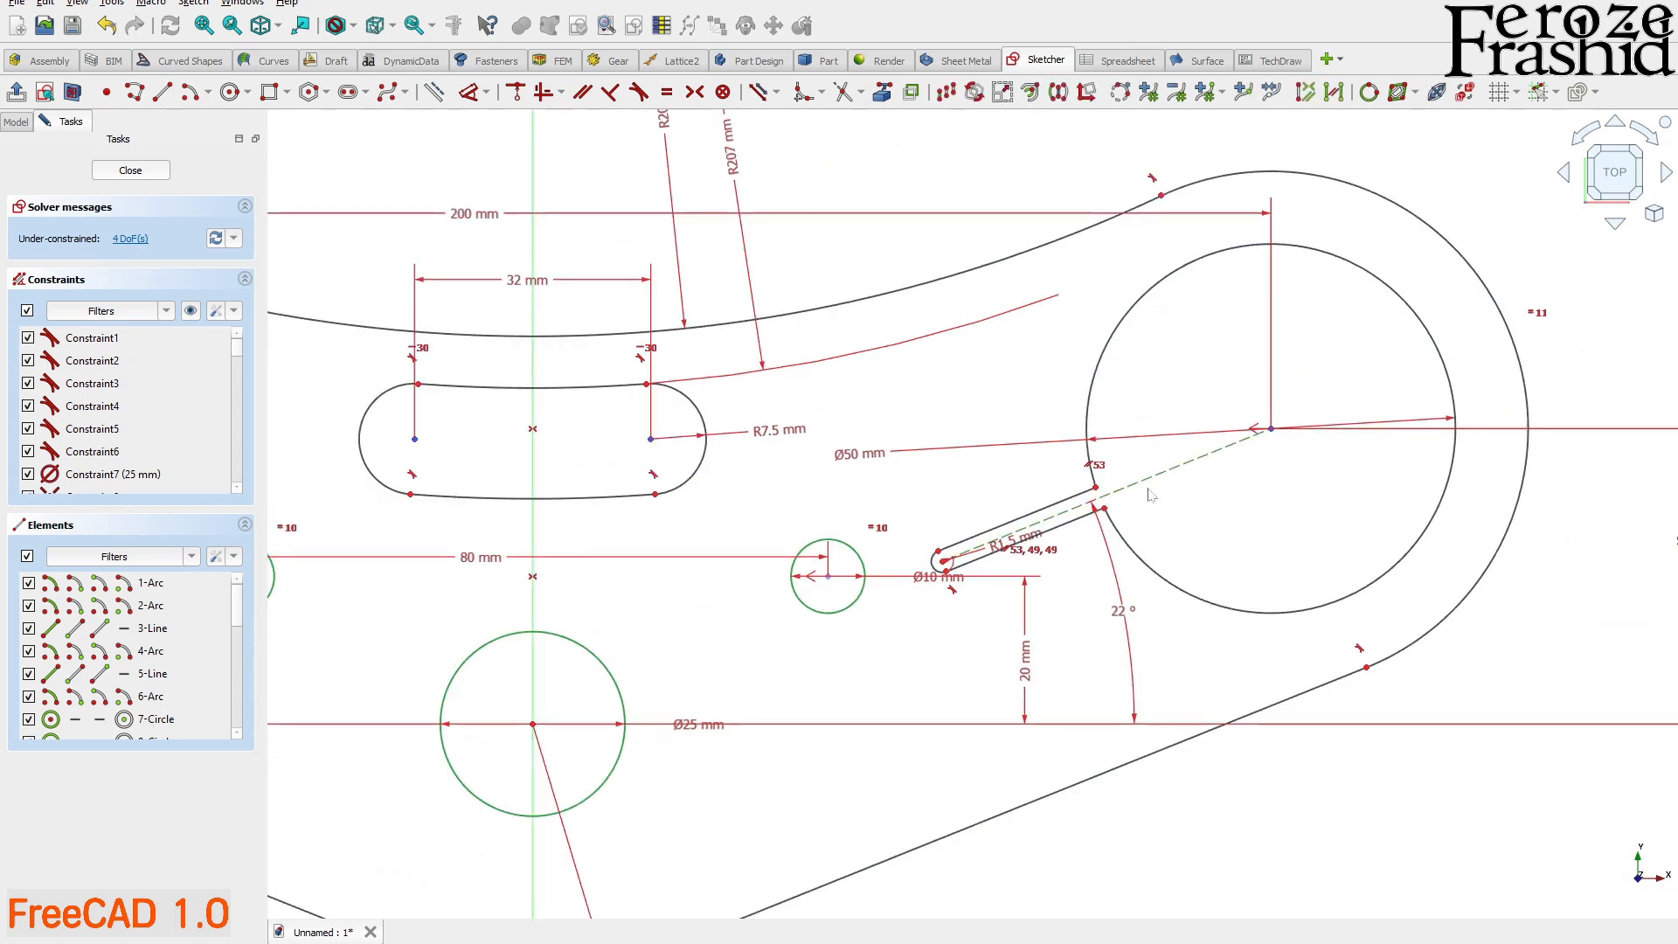
{"action": "scroll", "coordinate": [1305, 509], "scroll_direction": "down", "scroll_amount": 3}
{"action": "scroll", "coordinate": [702, 521], "scroll_direction": "up", "scroll_amount": 3}
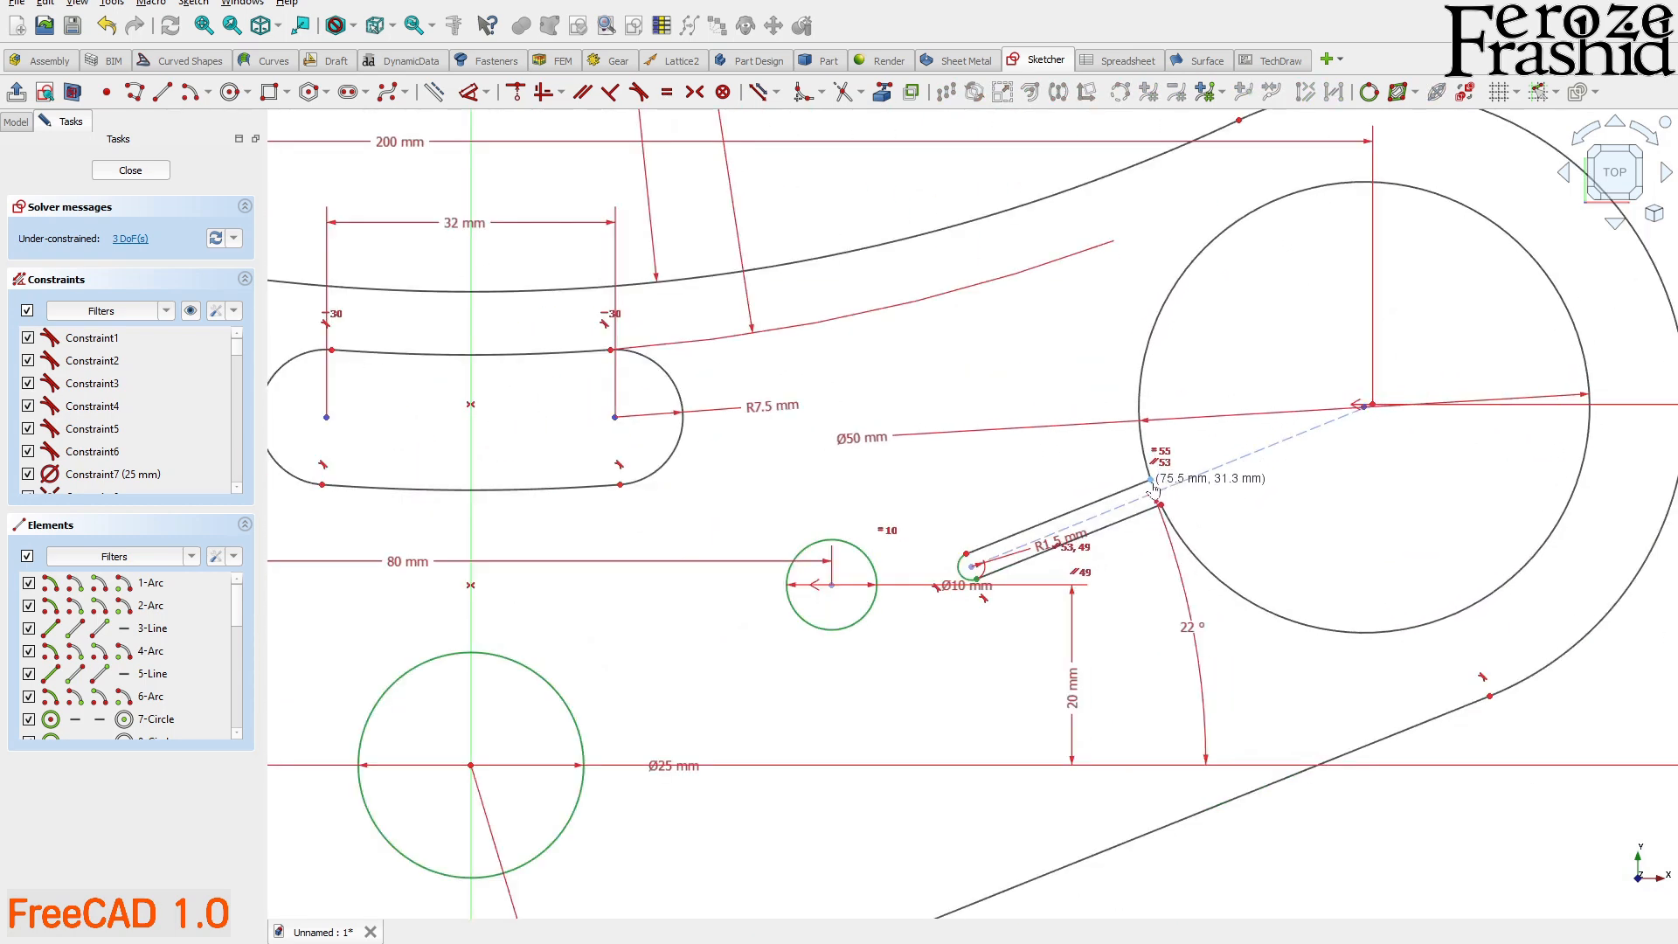
- Make the right slot centreline's inner end and the circle's centre coincident with the outer arc's centre
{"action": "scroll", "coordinate": [1356, 403], "scroll_direction": "up", "scroll_amount": 2}
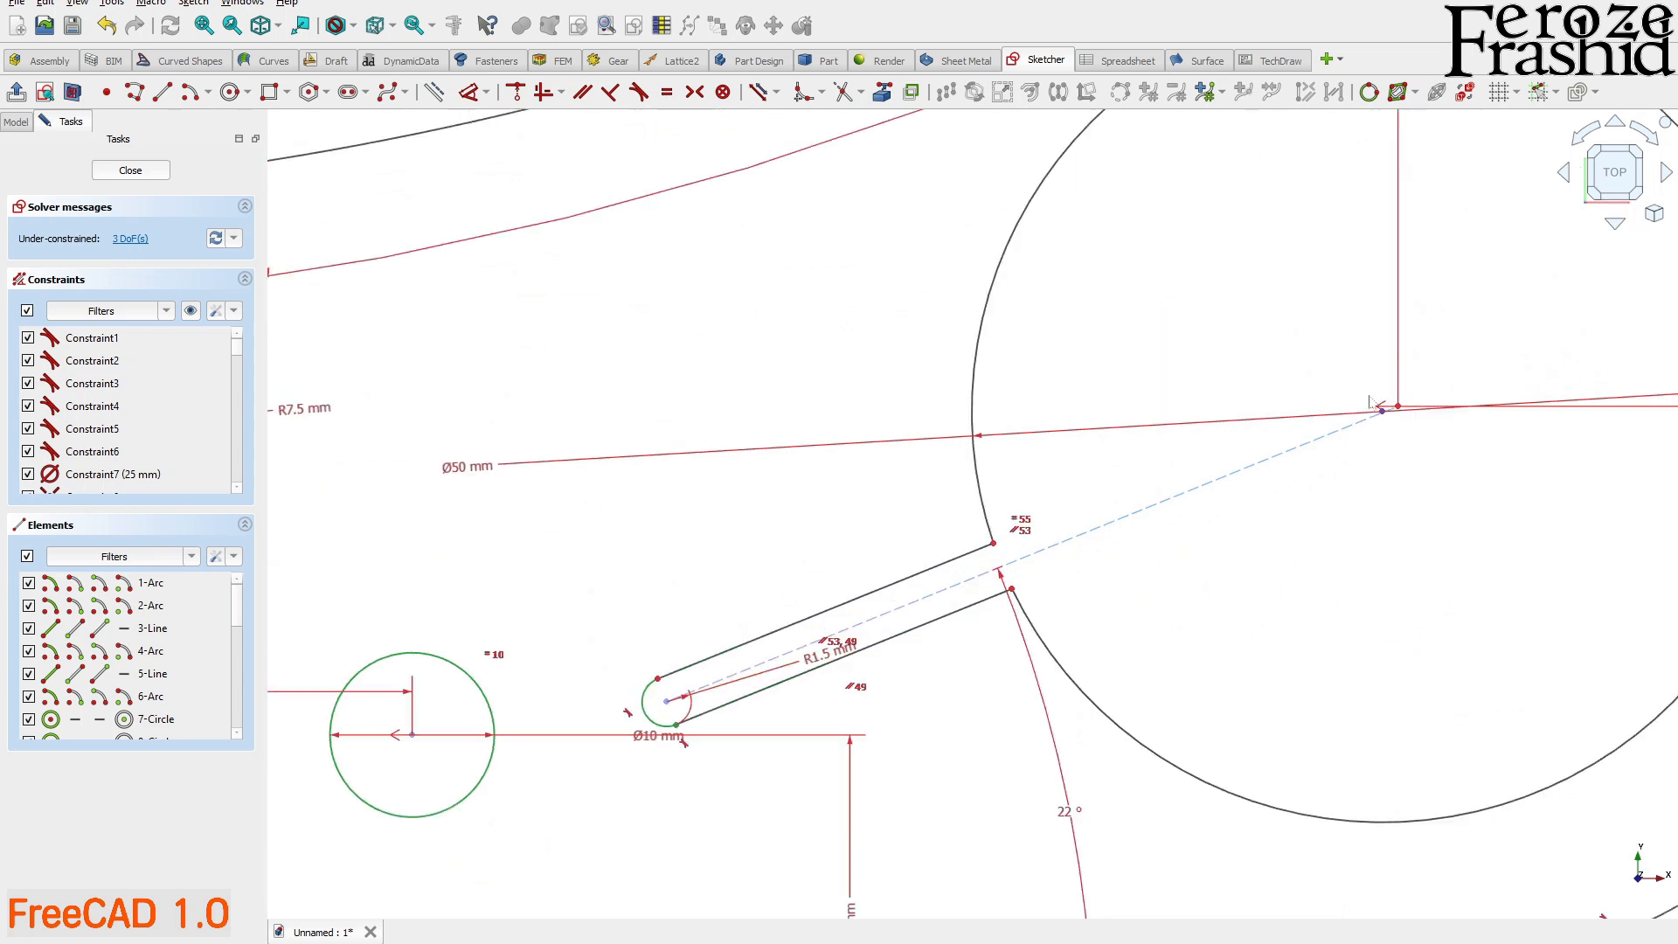
{"action": "scroll", "coordinate": [1355, 403], "scroll_direction": "up", "scroll_amount": 2}
{"action": "left_click_drag", "start_coordinate": [1298, 370], "coordinate": [1456, 476]}
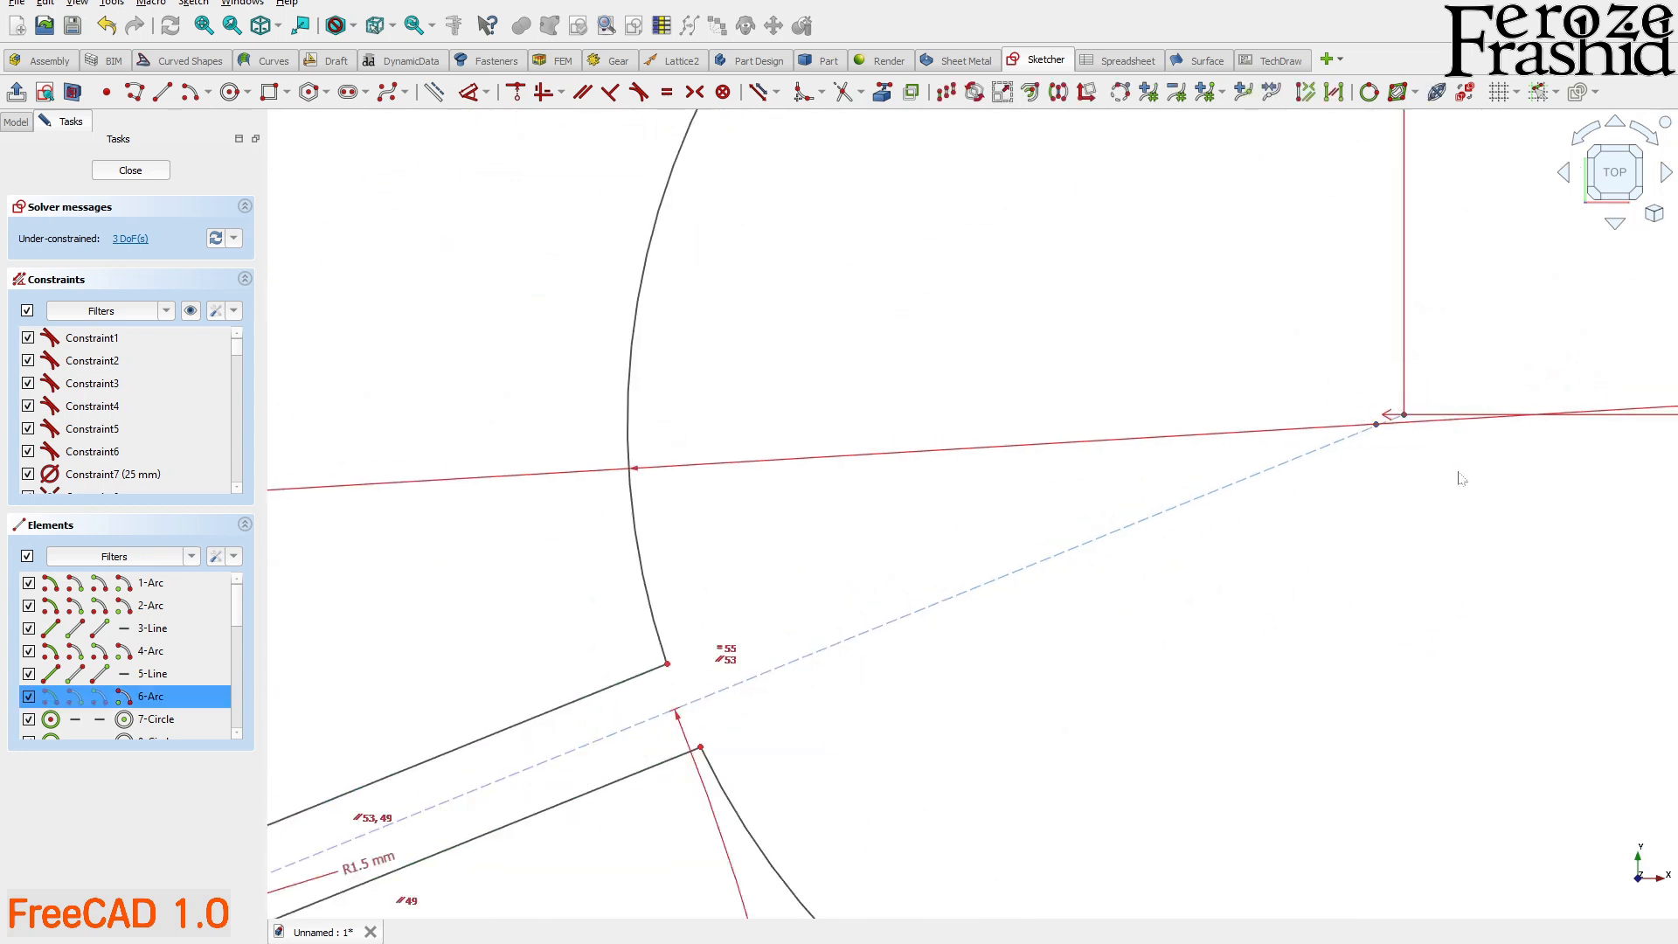
{"action": "left_click", "coordinate": [1348, 506]}
{"action": "left_click_drag", "start_coordinate": [1323, 368], "coordinate": [1458, 485]}
{"action": "key", "text": "c"}
{"action": "scroll", "coordinate": [1241, 529], "scroll_direction": "down", "scroll_amount": 5}
{"action": "scroll", "coordinate": [1577, 403], "scroll_direction": "down", "scroll_amount": 3}
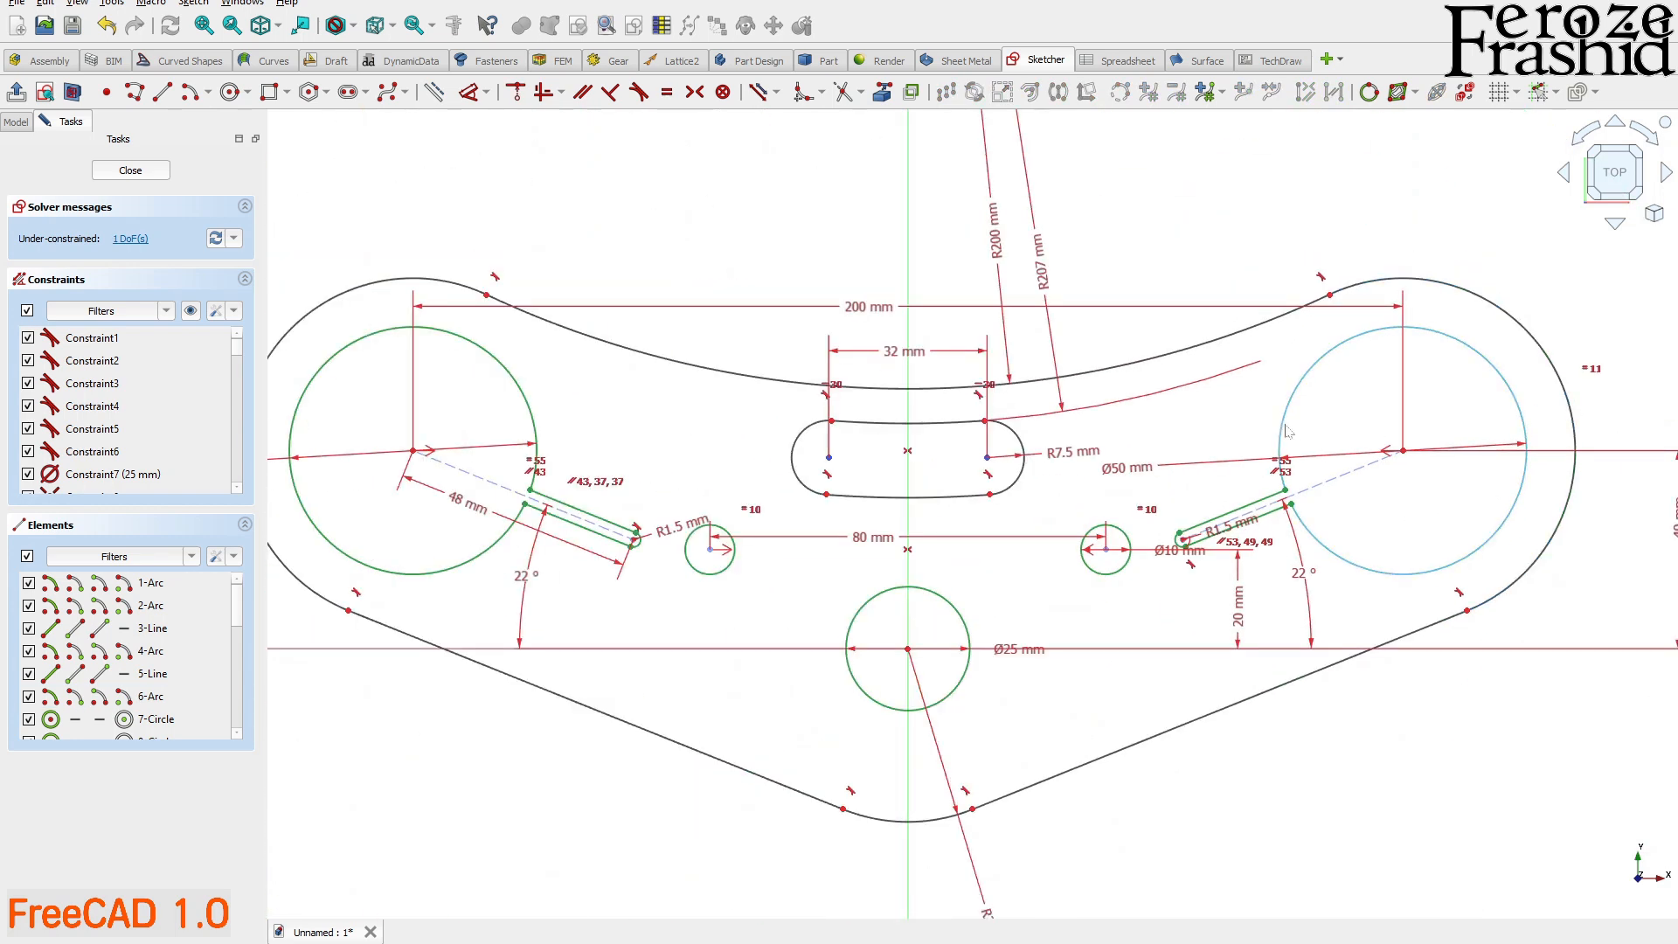
- Constrain the right outer end arc's radius to 35 mm and close the sketch
{"action": "left_click_drag", "start_coordinate": [986, 456], "coordinate": [995, 478]}
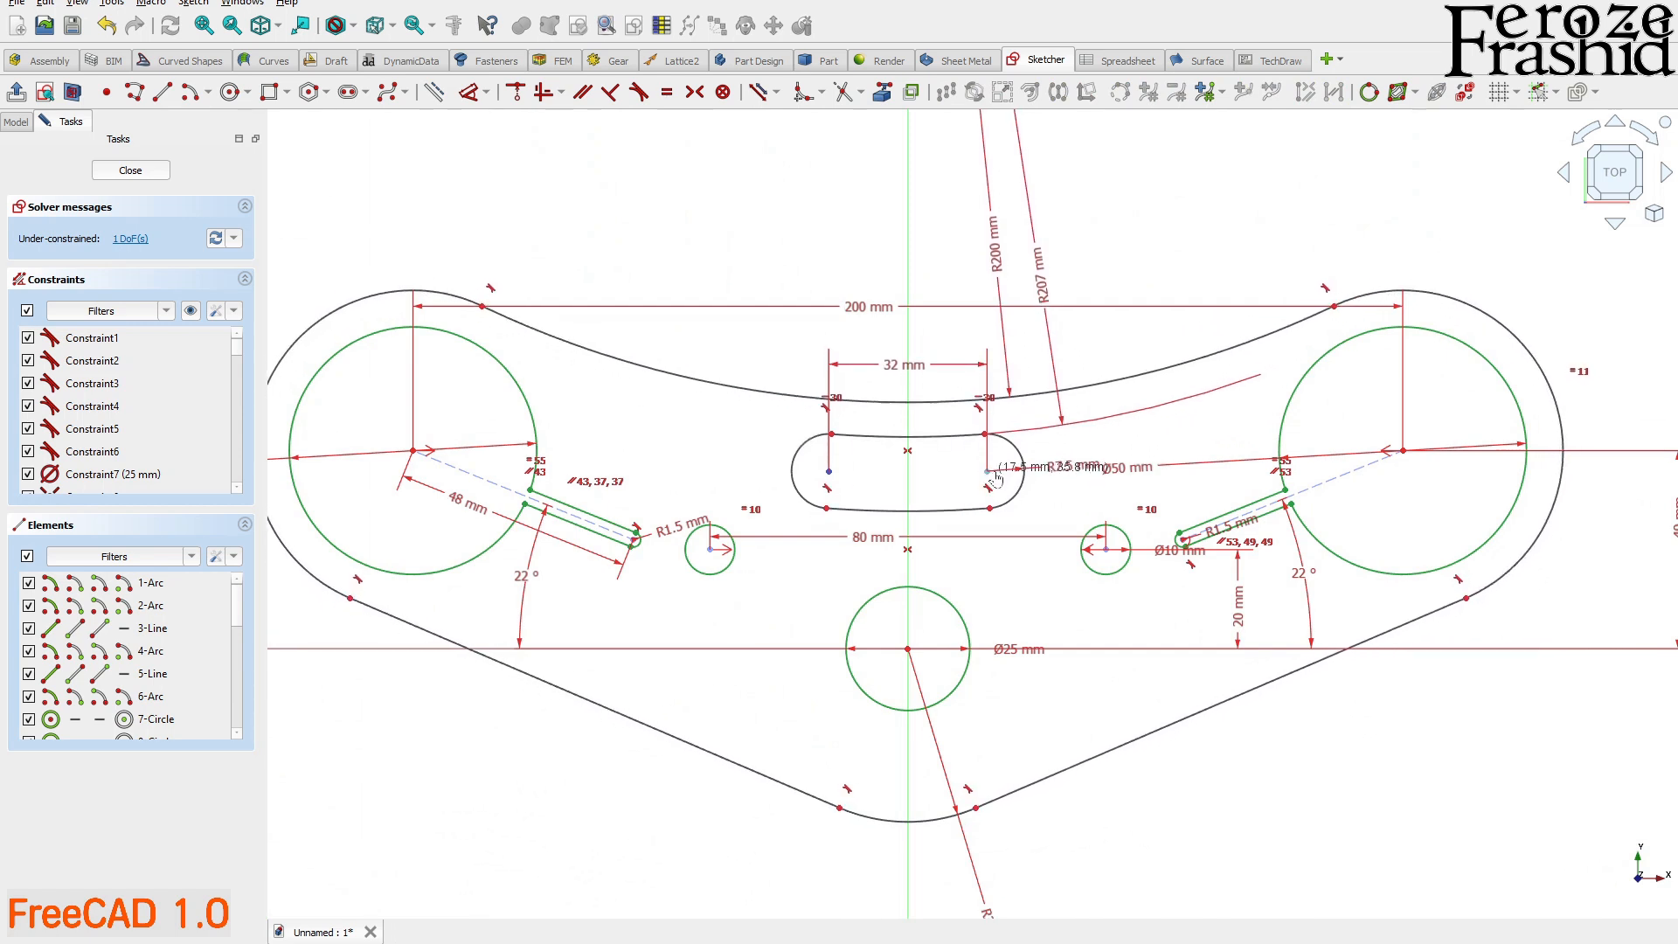
{"action": "scroll", "coordinate": [703, 513], "scroll_direction": "down", "scroll_amount": 3}
{"action": "left_click", "coordinate": [1137, 408]}
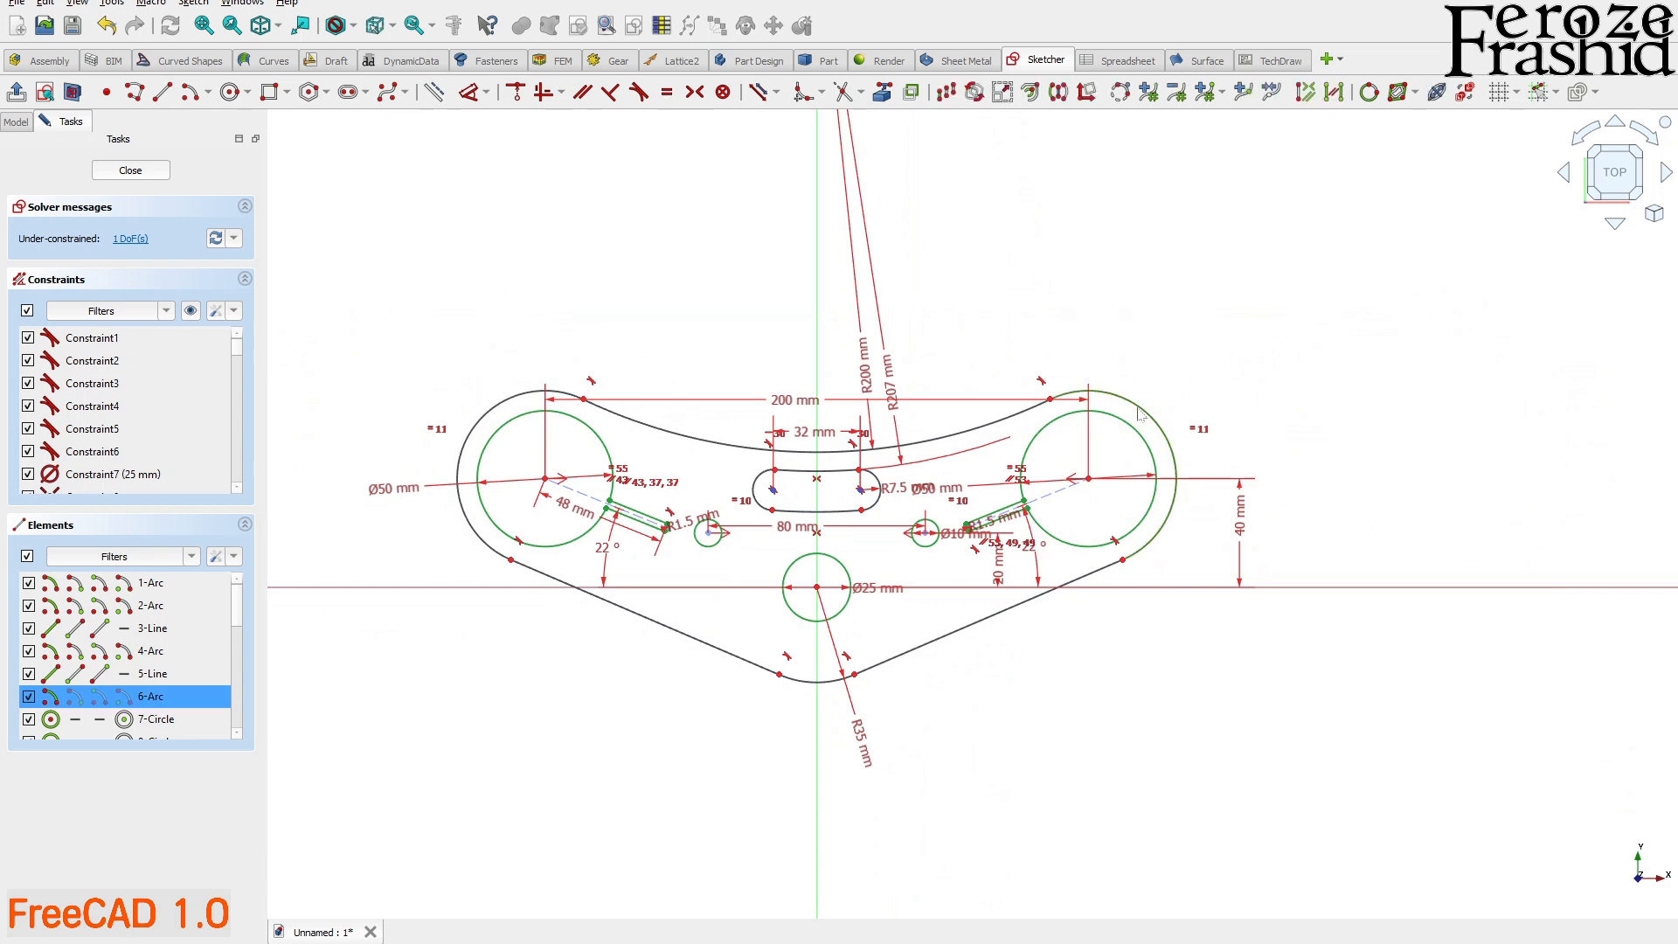
{"action": "key", "text": "d"}
{"action": "left_click", "coordinate": [1372, 331]}
{"action": "type", "text": "35"}
{"action": "key", "text": "Return"}
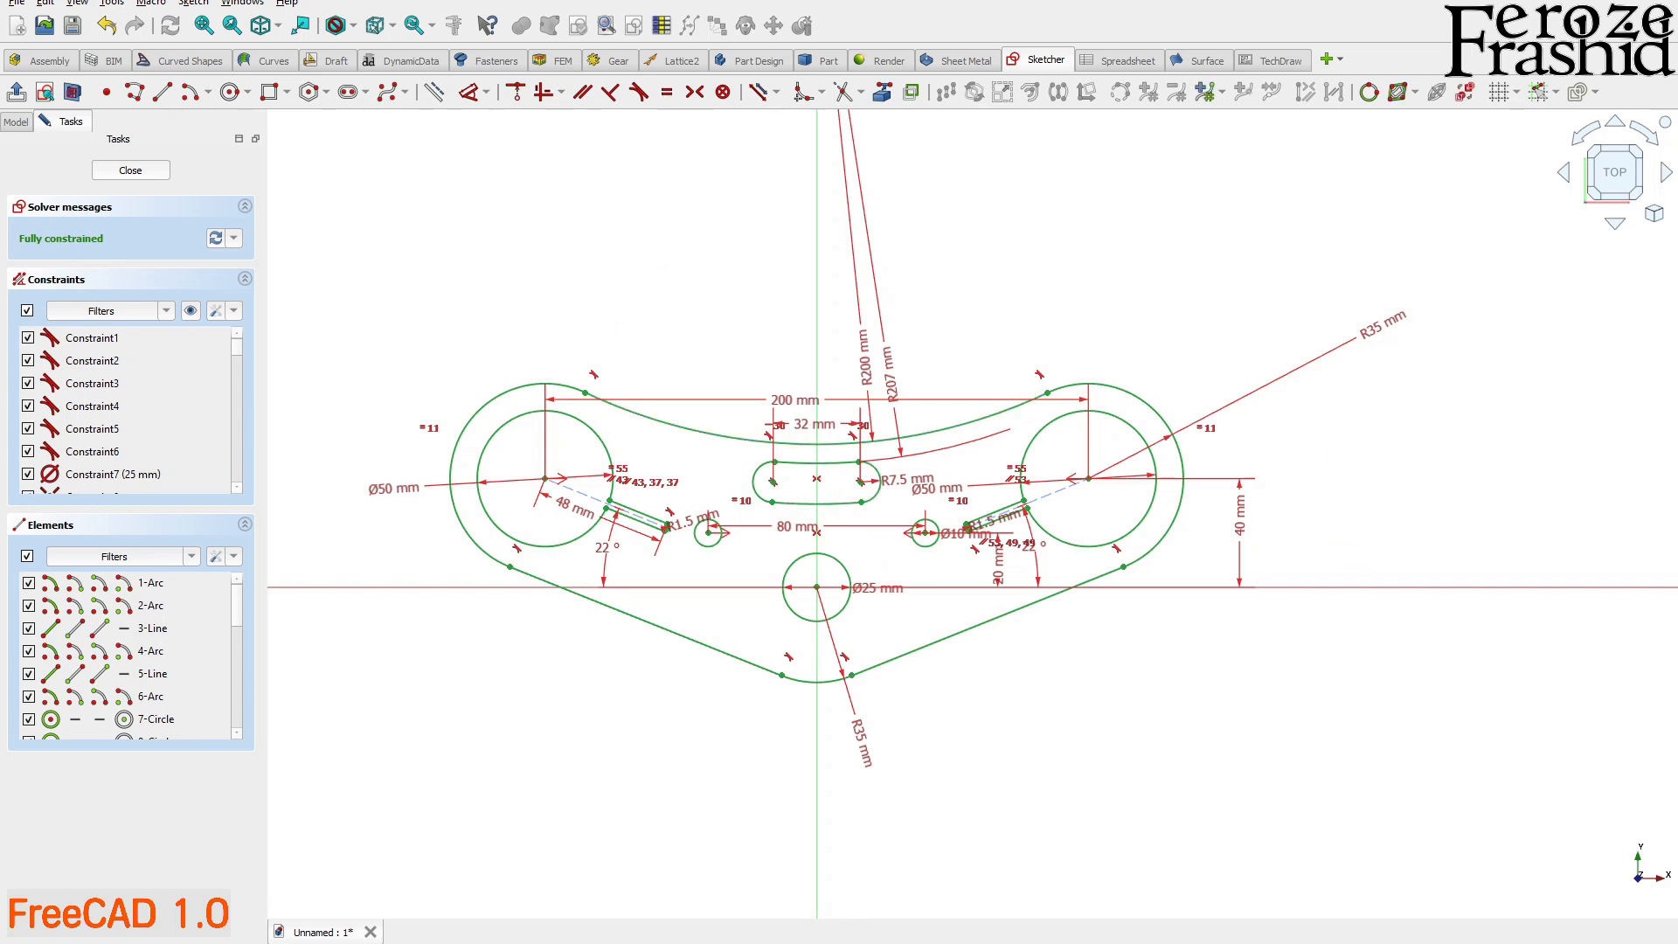
{"action": "left_click", "coordinate": [130, 169]}
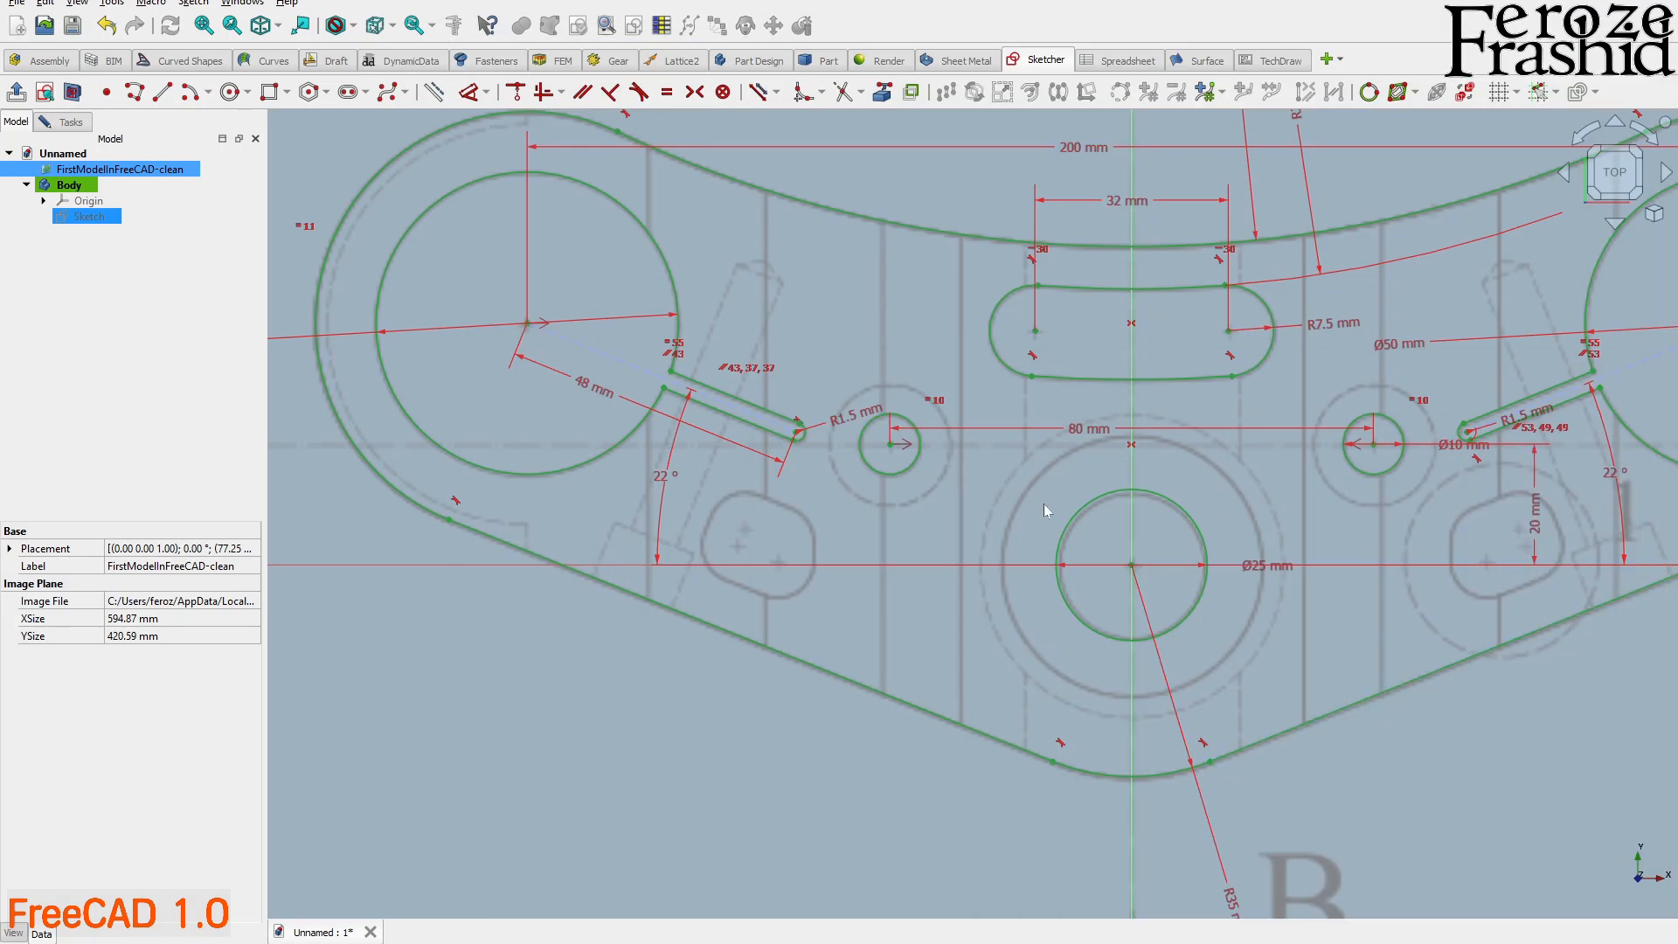
- Examine the Detail 1 view in the reference drawing and the matching rounded opening below the right slot
{"action": "scroll", "coordinate": [628, 622], "scroll_direction": "down", "scroll_amount": 5}
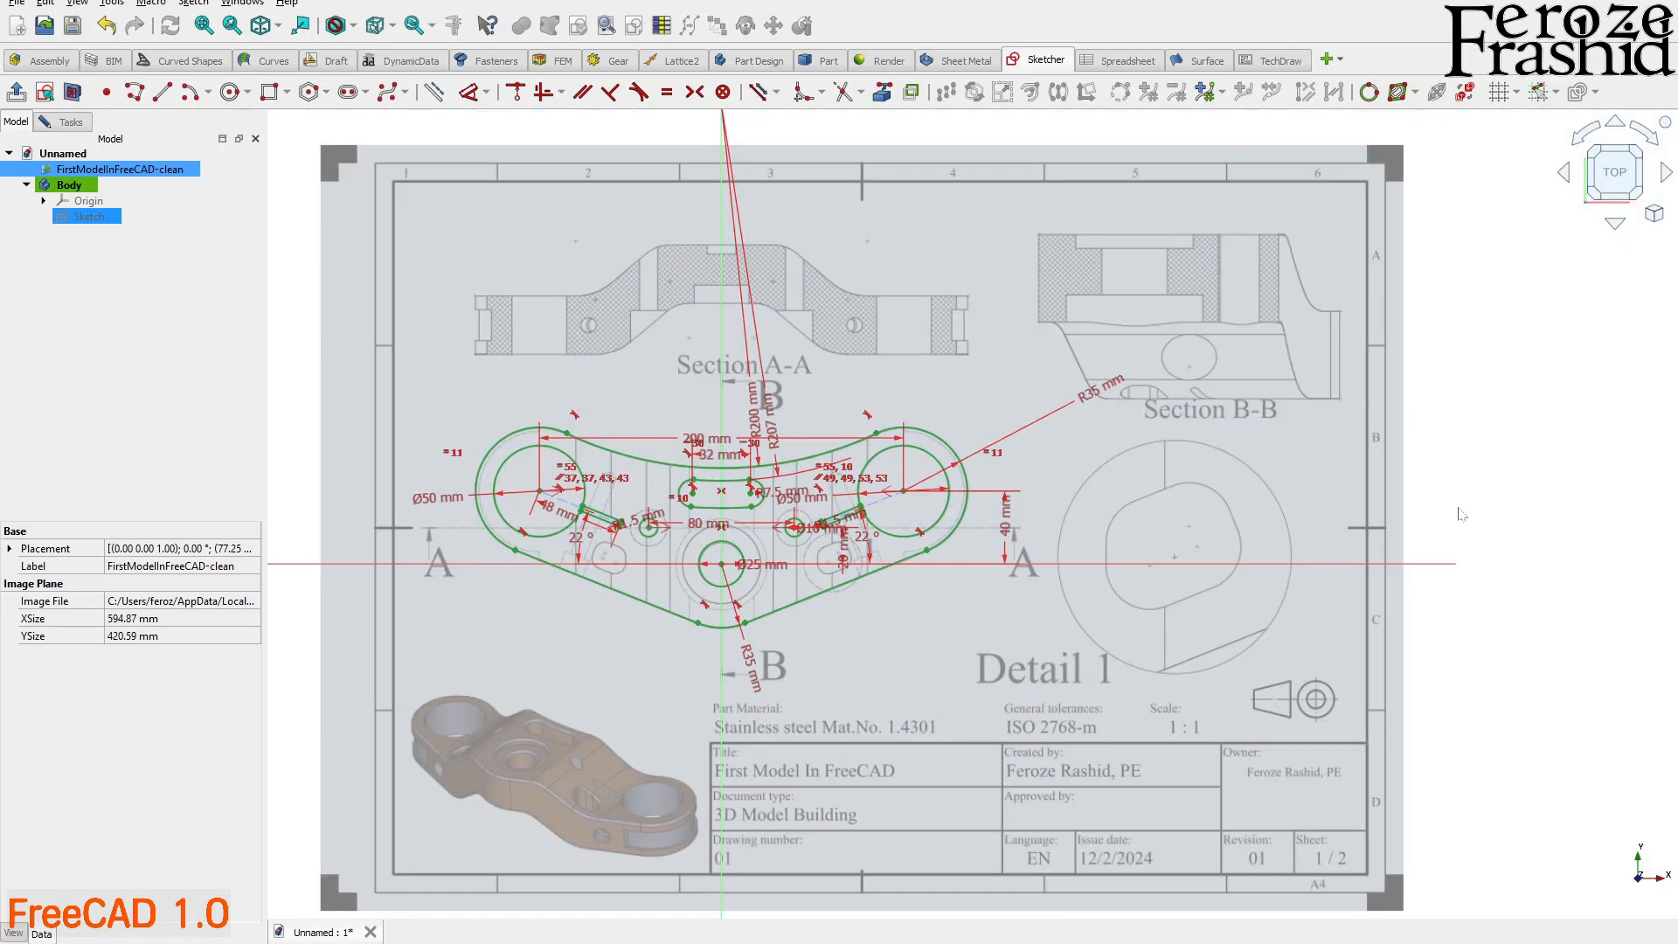
{"action": "left_click", "coordinate": [1196, 555]}
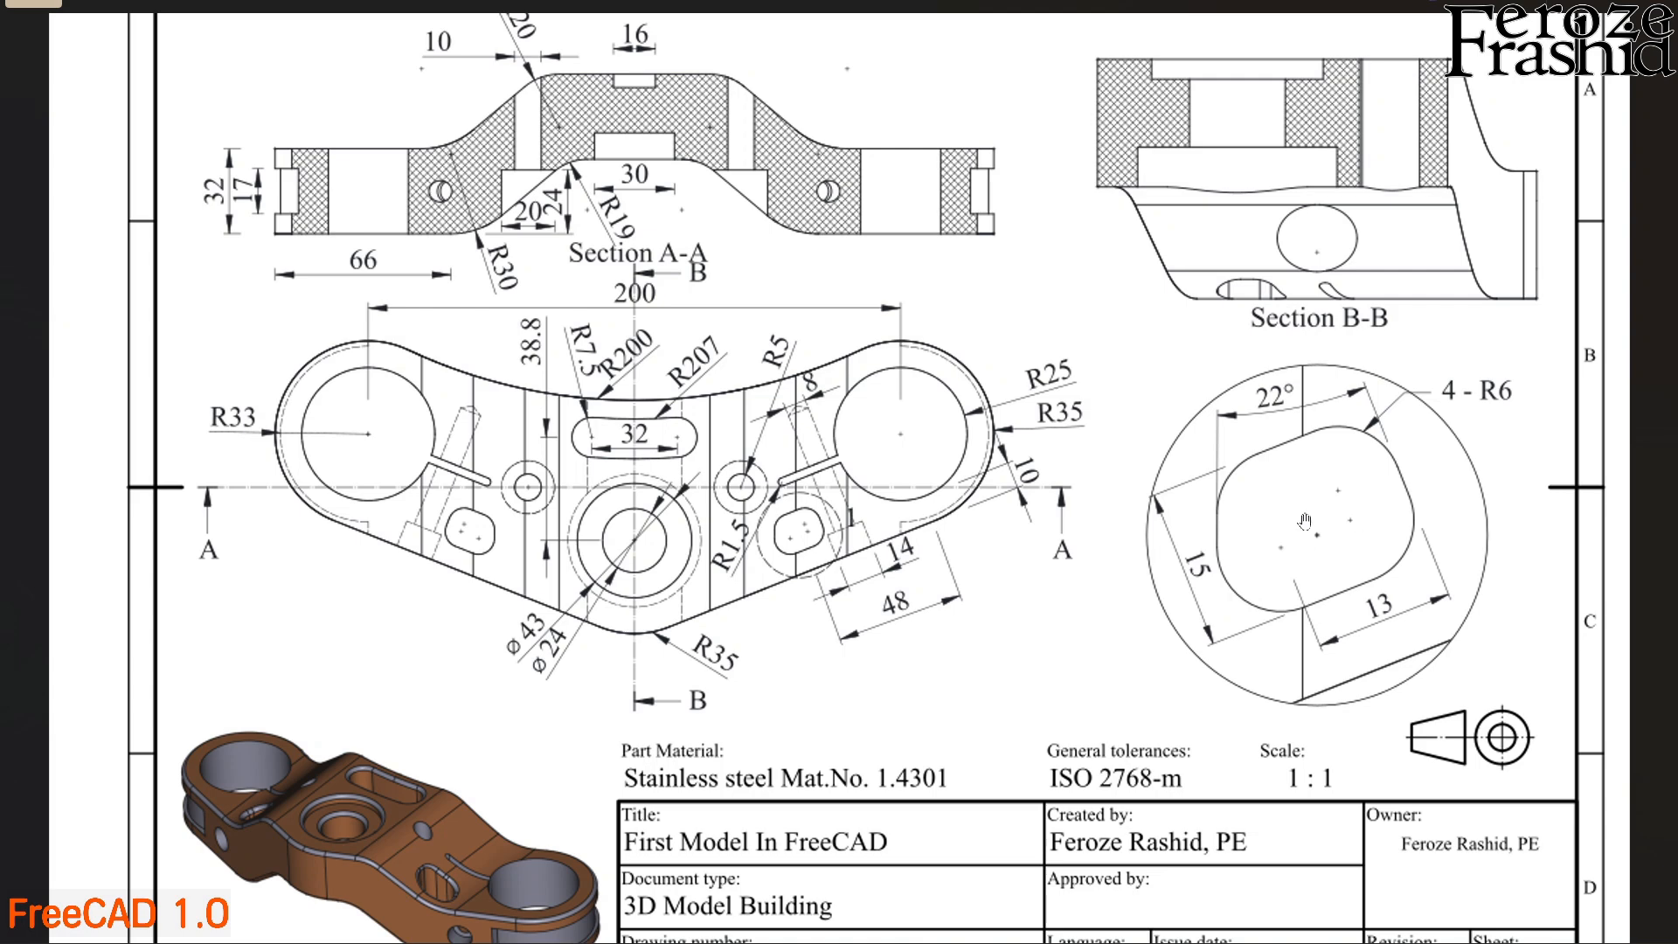
{"action": "mouse_move", "coordinate": [865, 3]}
{"action": "left_mouse_down"}
{"action": "mouse_move", "coordinate": [939, 55]}
{"action": "mouse_move", "coordinate": [1677, 379]}
{"action": "mouse_move", "coordinate": [1677, 262]}
{"action": "left_mouse_up"}
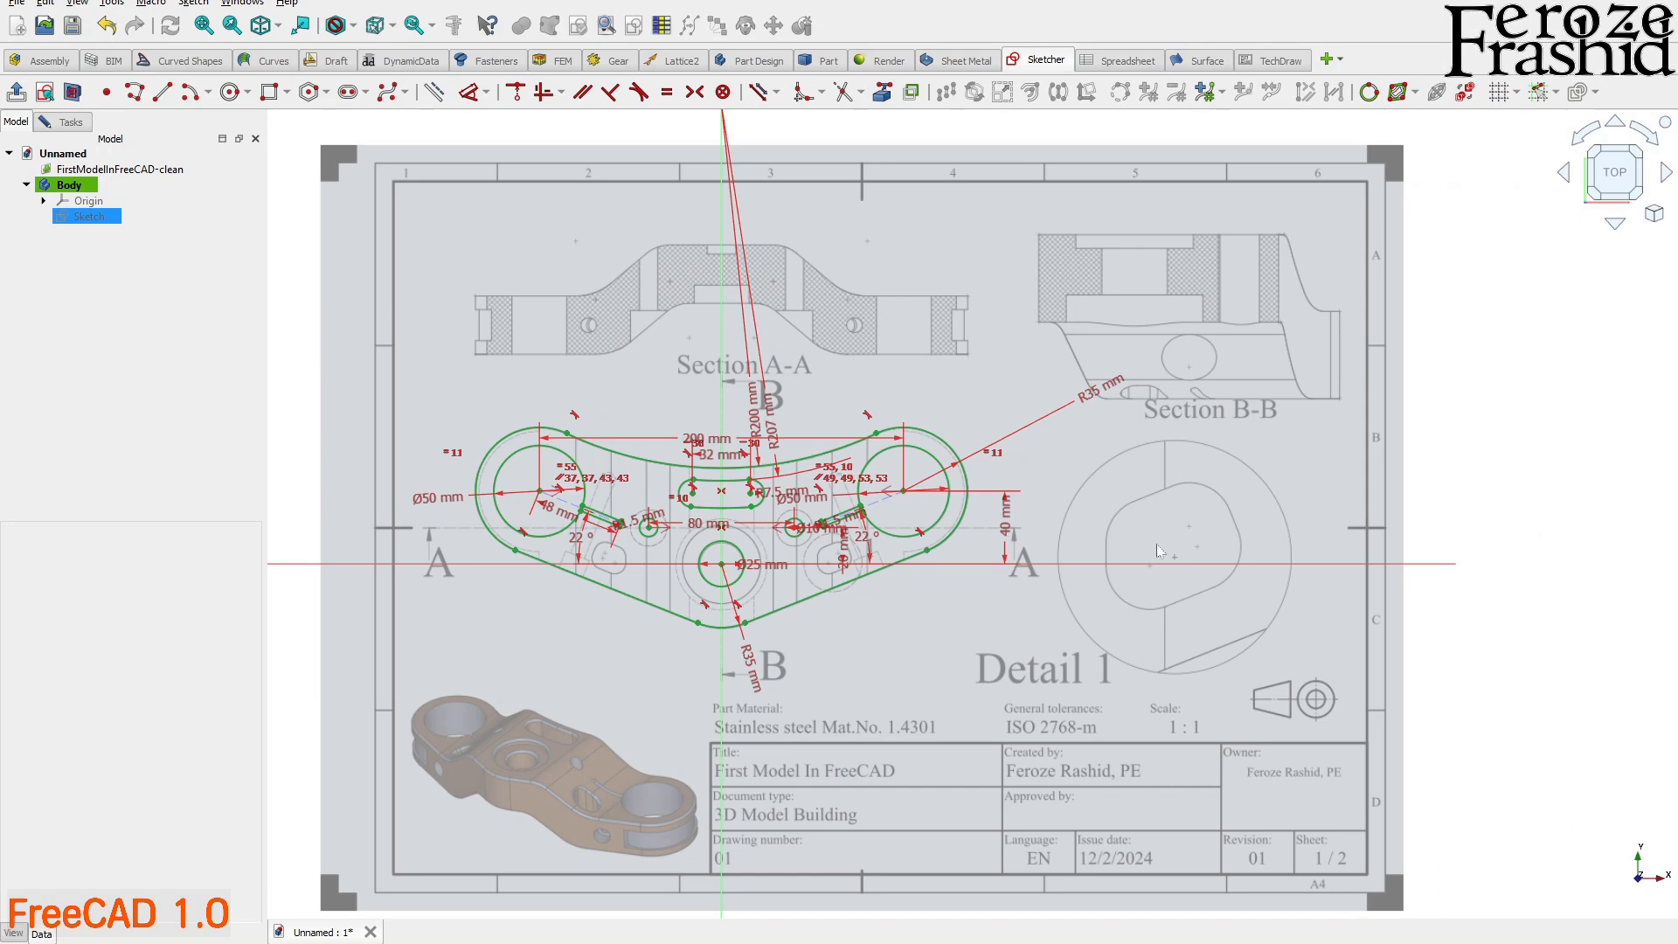
{"action": "scroll", "coordinate": [844, 559], "scroll_direction": "up", "scroll_amount": 8}
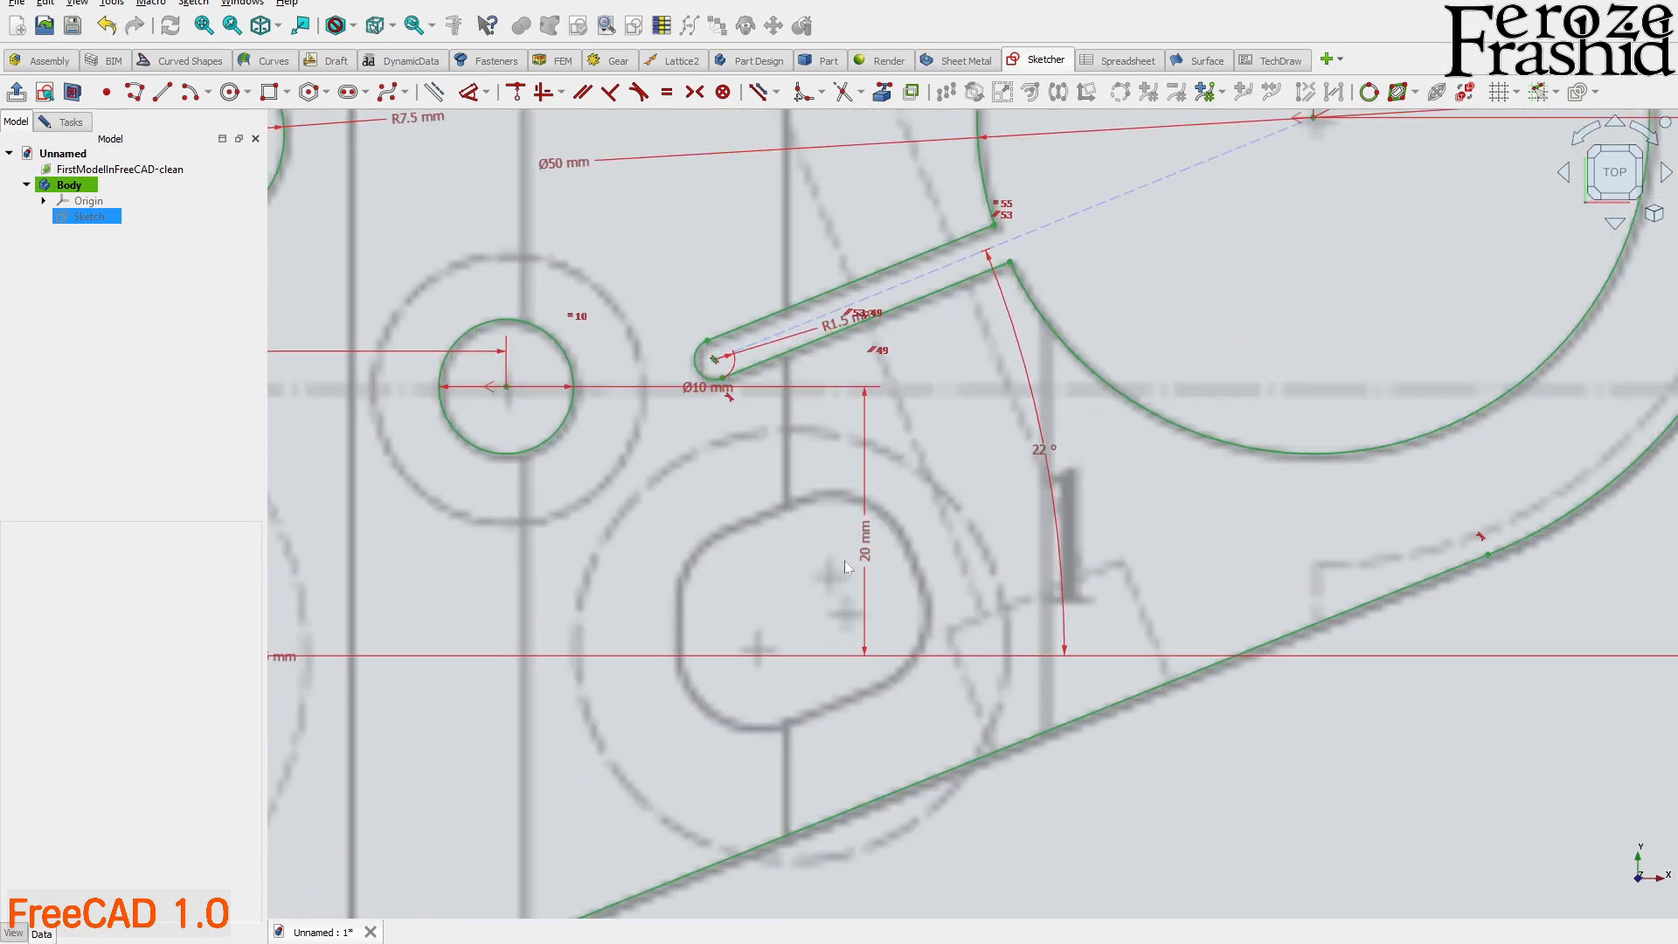
{"action": "scroll", "coordinate": [788, 653], "scroll_direction": "up", "scroll_amount": 3}
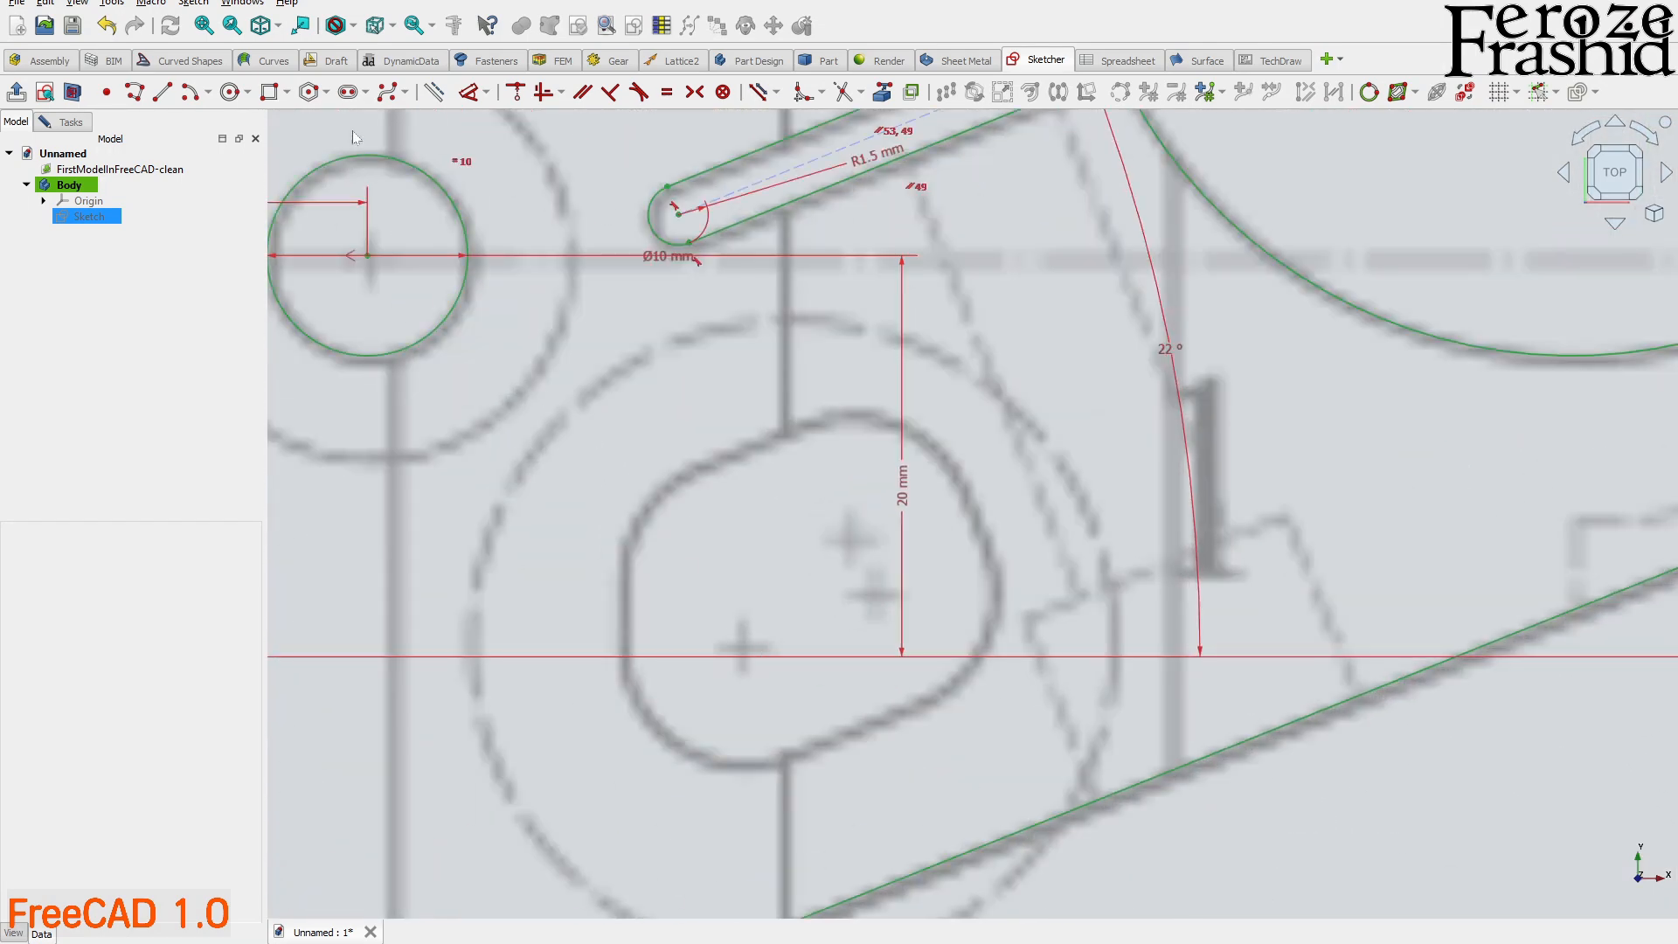
- Draw a rounded rectangle with 6 mm corner radii over the rounded opening below the right slot
{"action": "left_click", "coordinate": [287, 93]}
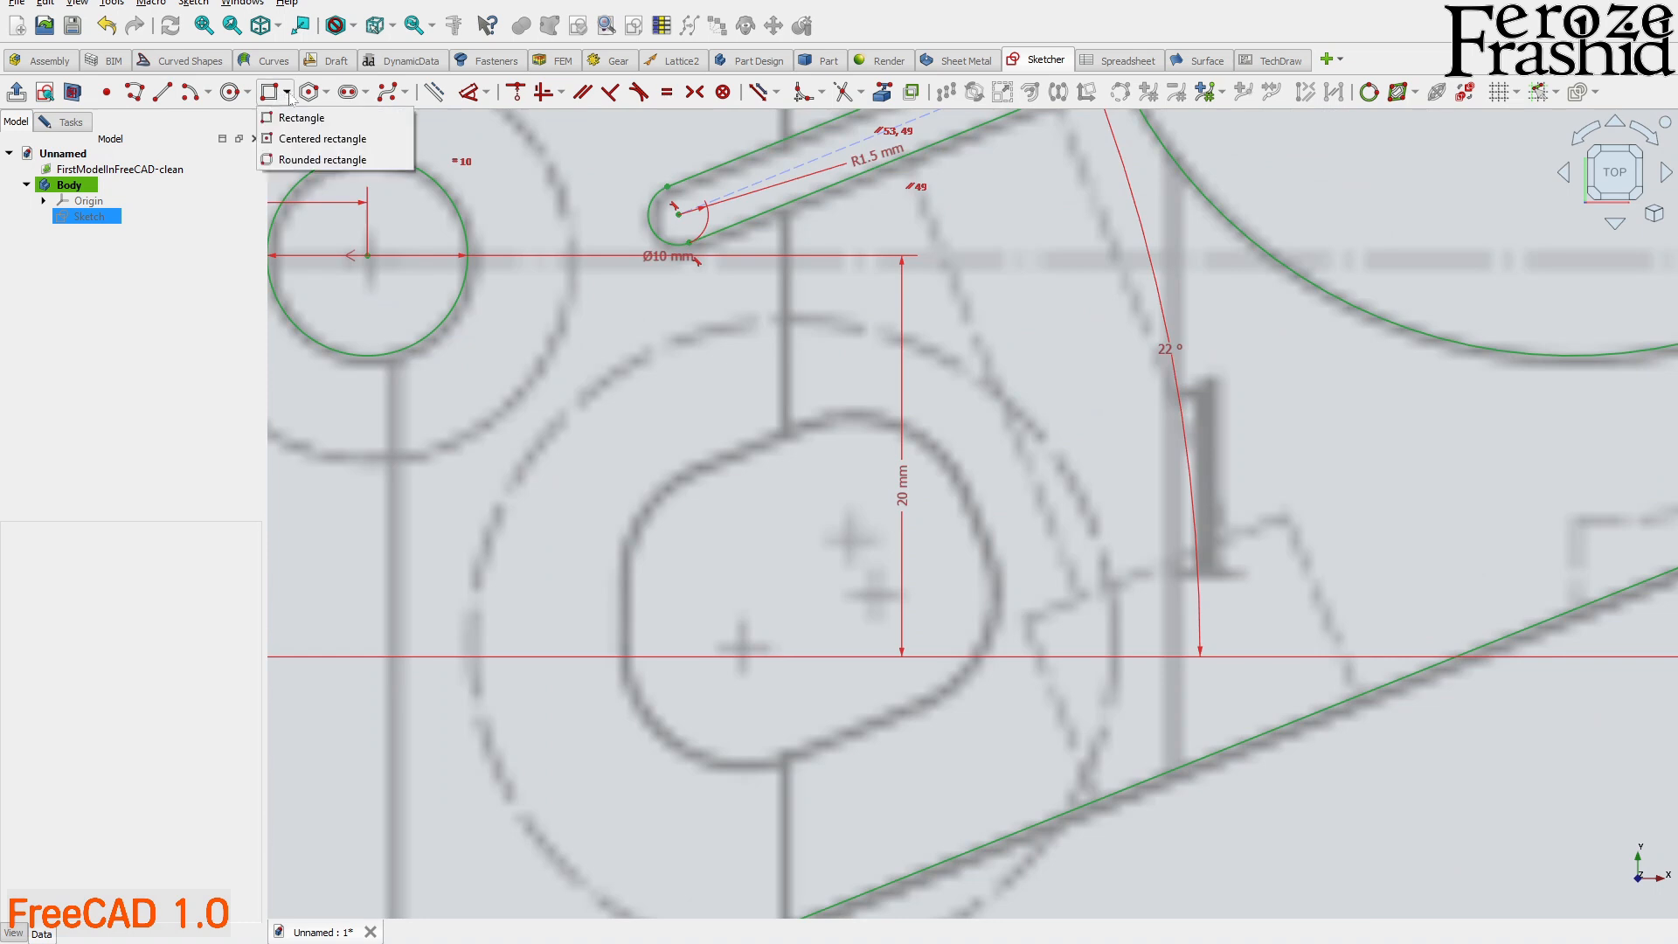
{"action": "left_click", "coordinate": [291, 160]}
{"action": "left_click", "coordinate": [653, 524]}
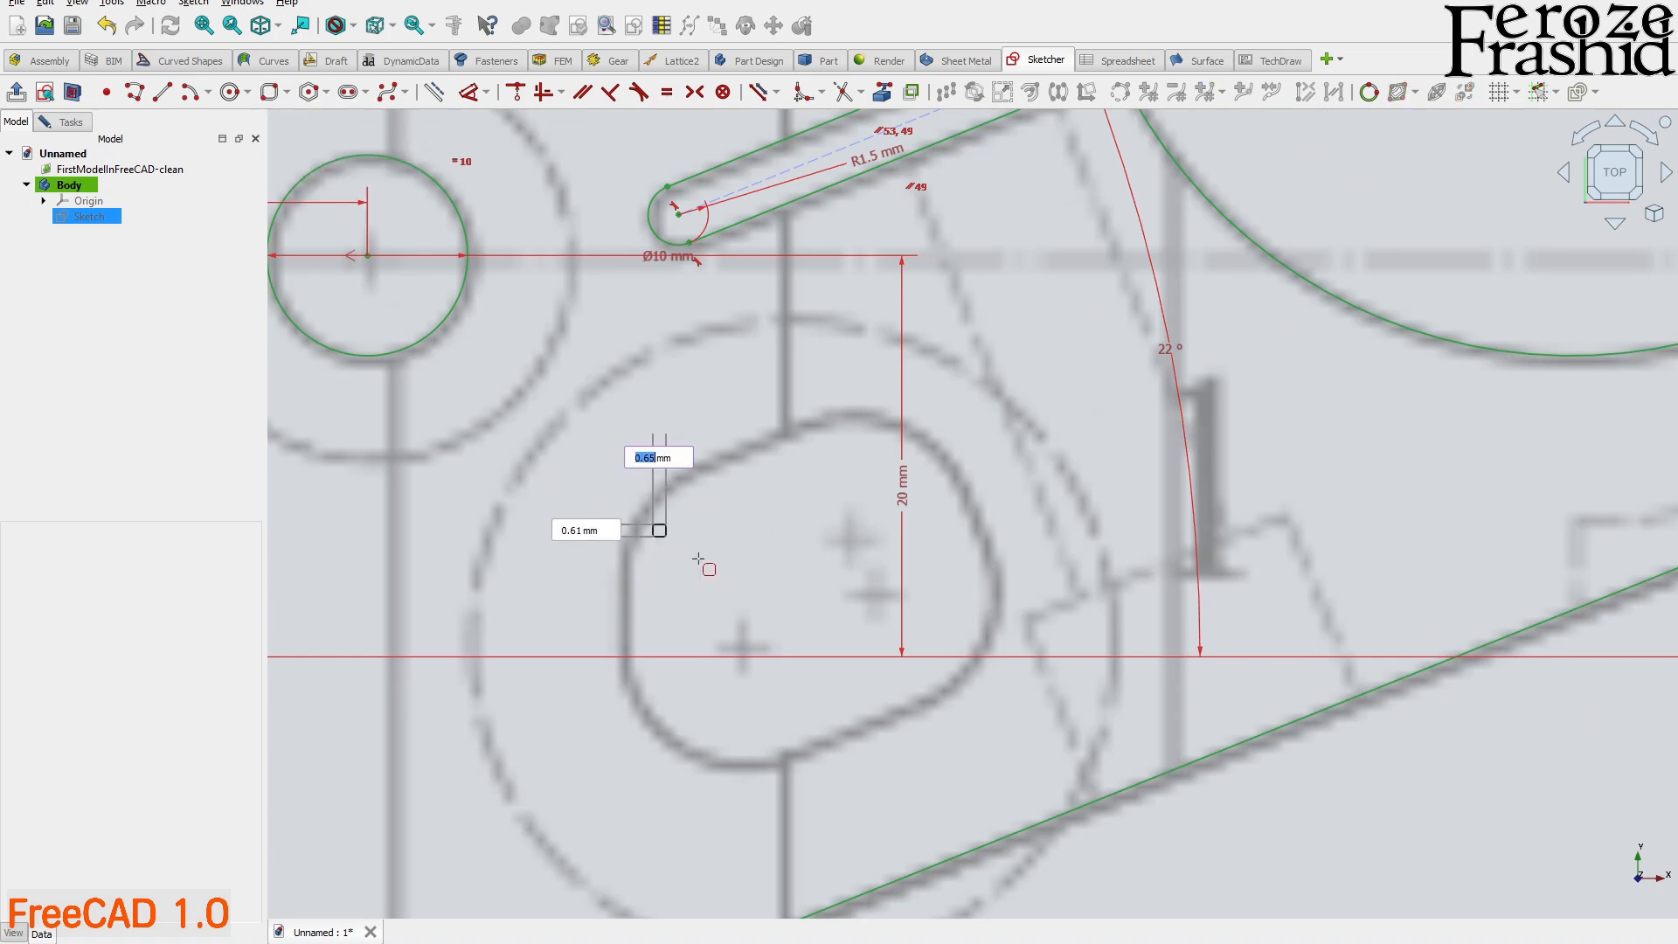
{"action": "left_click", "coordinate": [976, 699]}
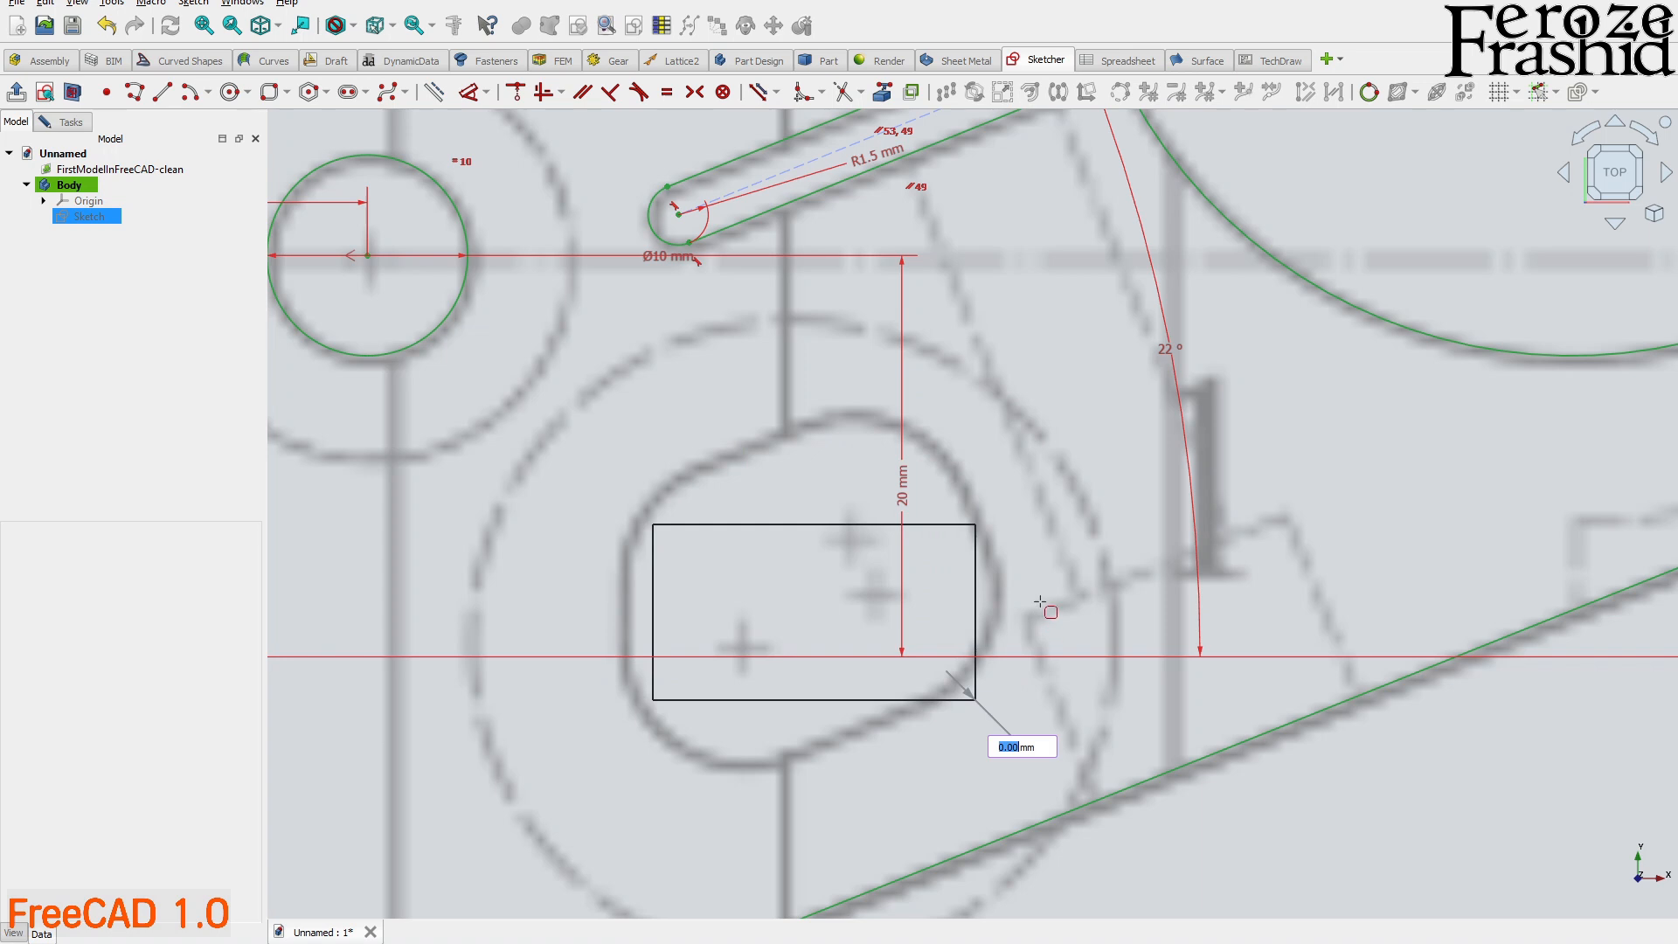
{"action": "type", "text": "6"}
{"action": "key", "text": "Return"}
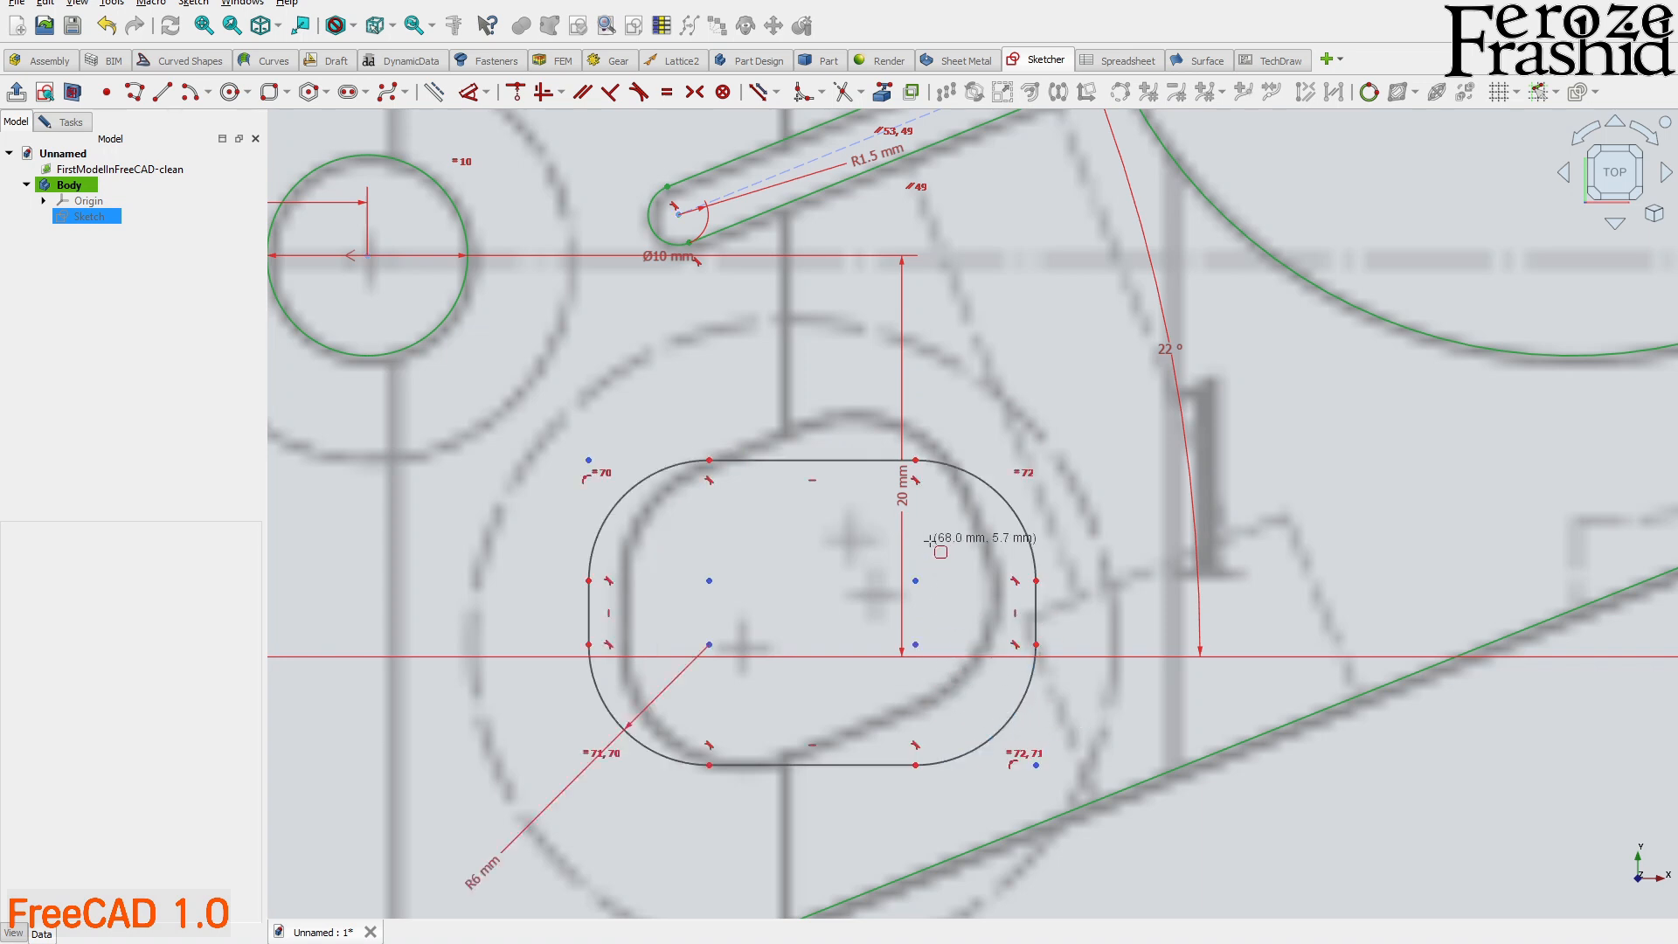
{"action": "left_click_drag", "start_coordinate": [881, 461], "coordinate": [883, 459]}
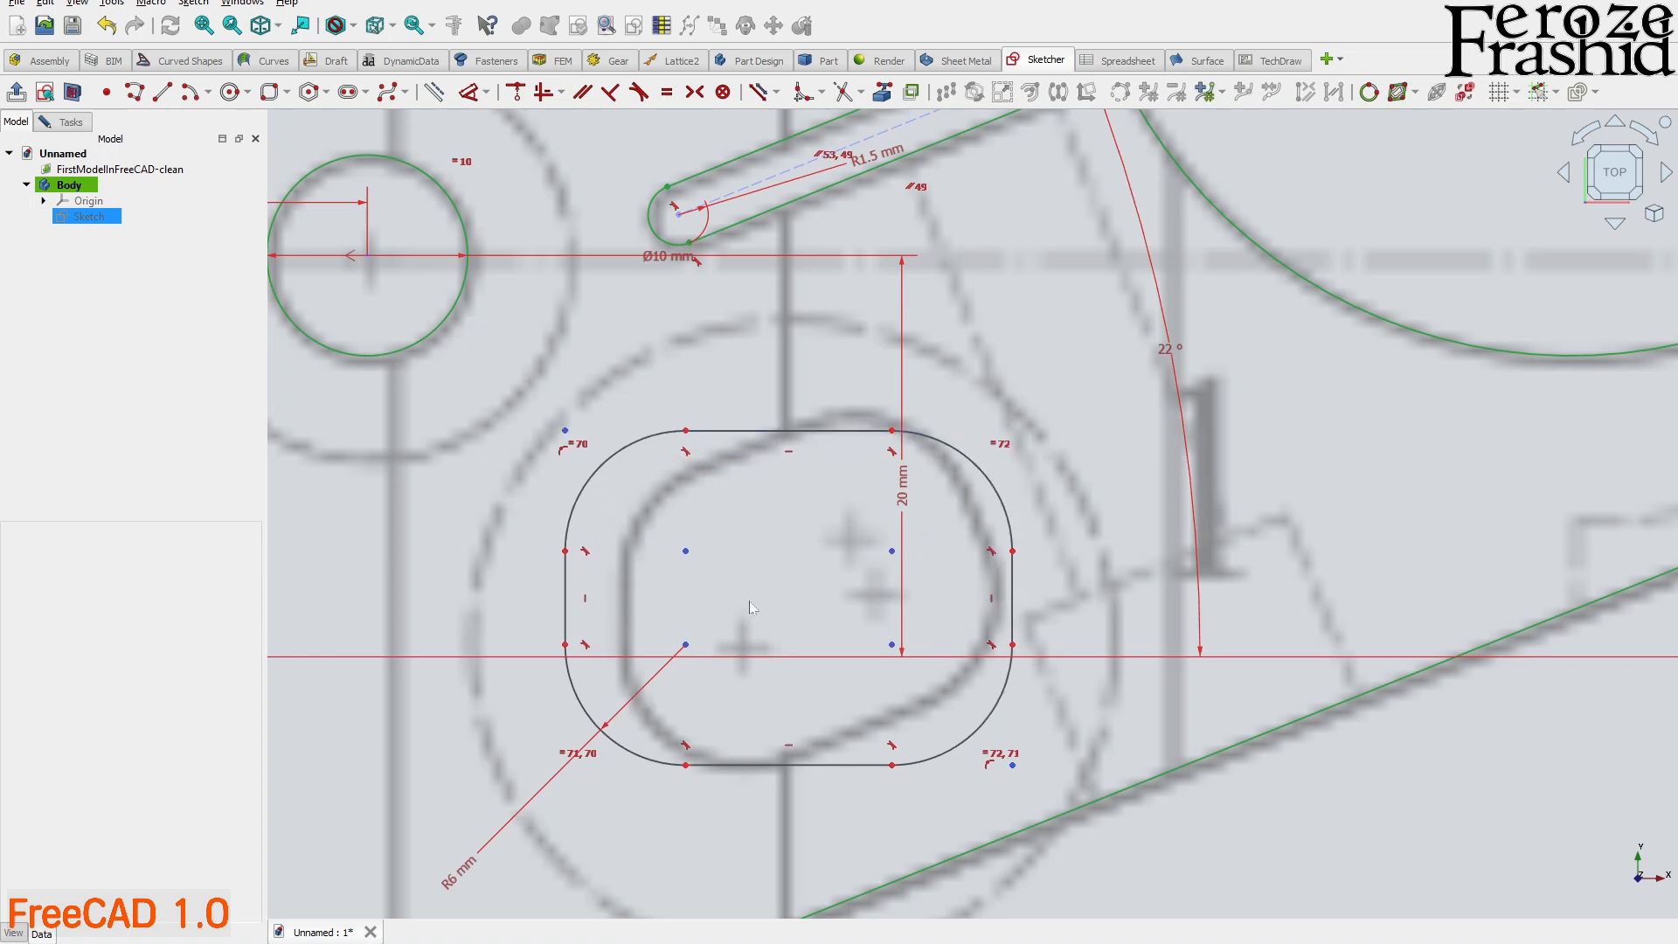
- Remove the horizontal and vertical constraints from all four straight edges of the rounded rectangle
{"action": "left_click", "coordinate": [787, 456]}
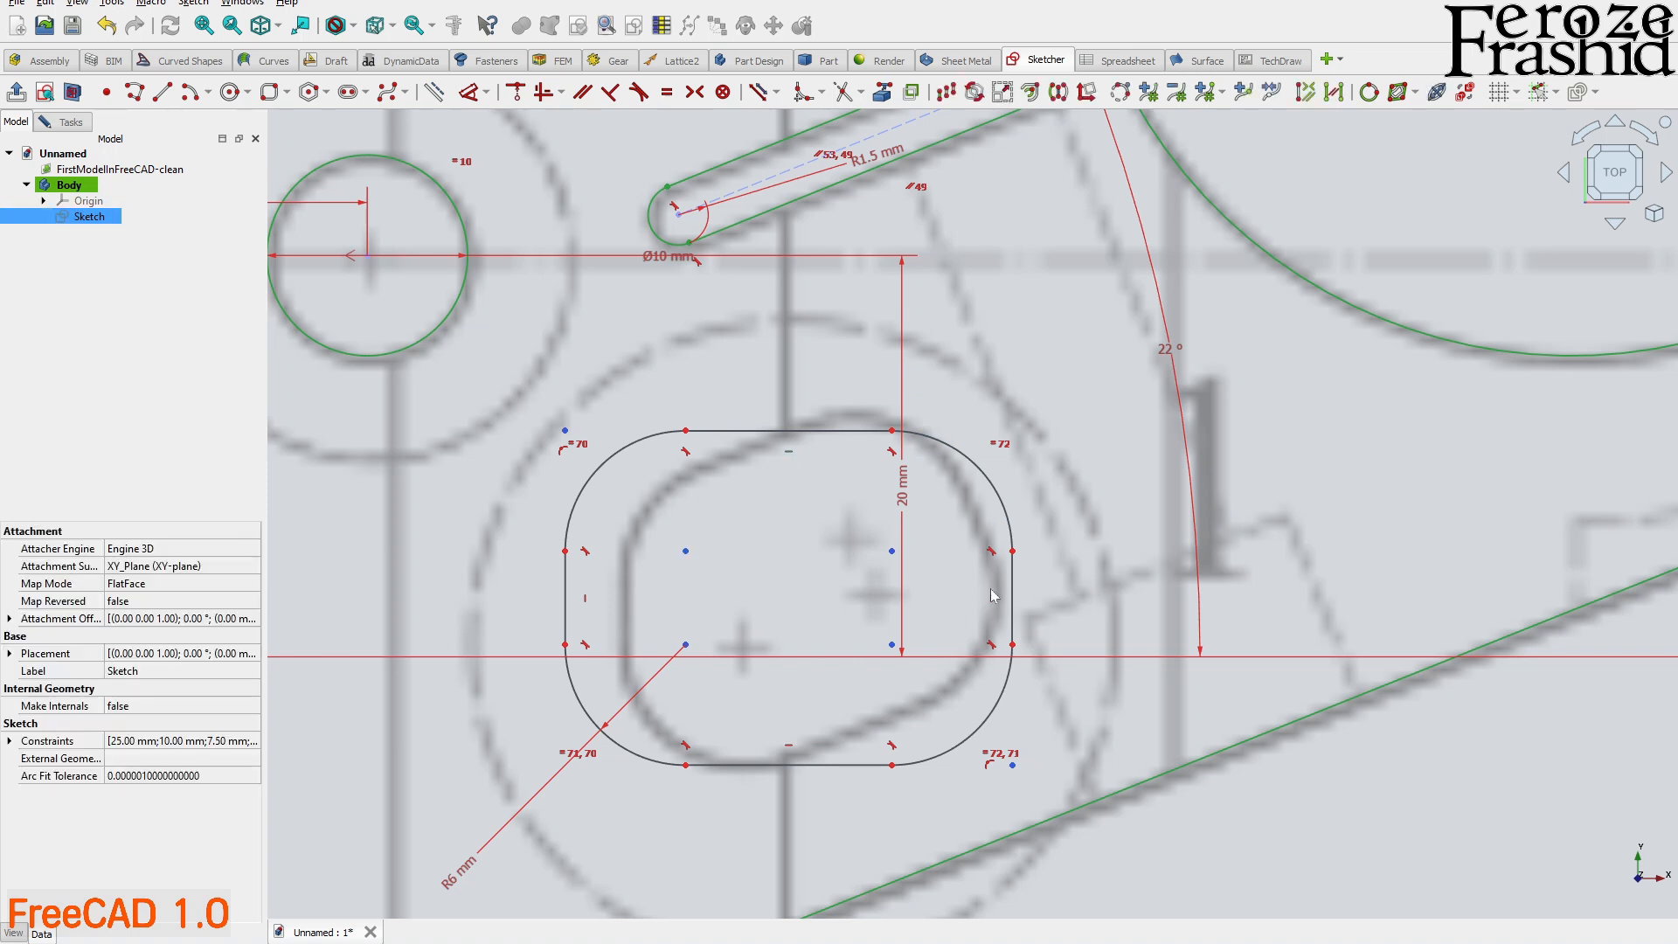
{"action": "left_click", "coordinate": [795, 754]}
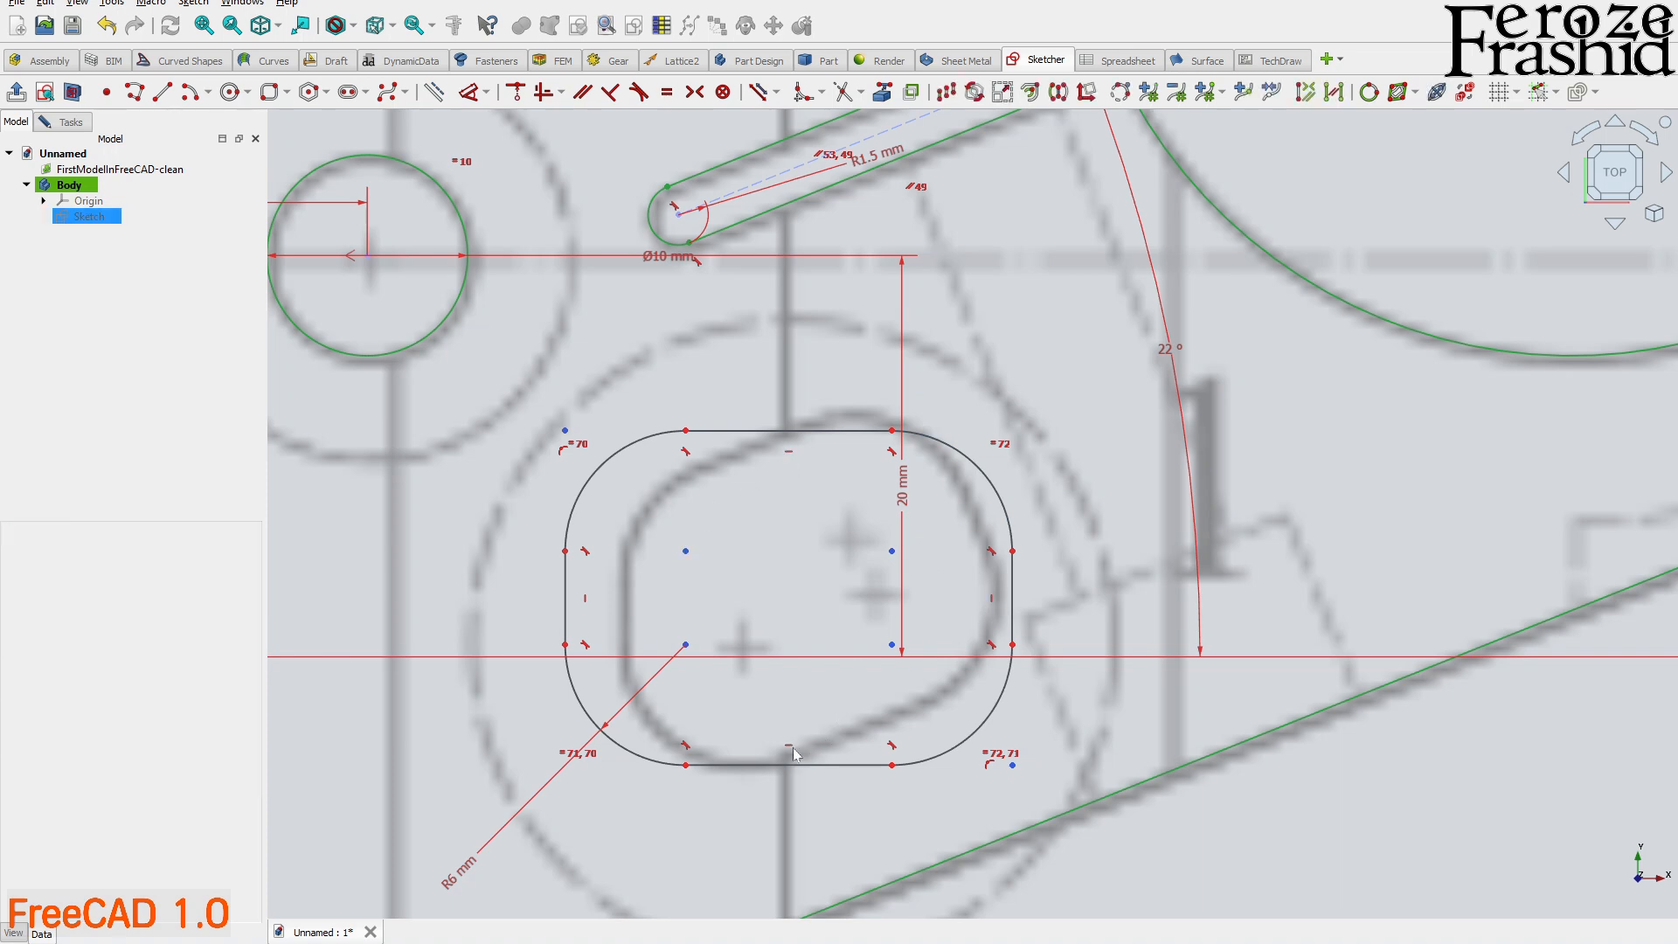
{"action": "left_click", "coordinate": [590, 603]}
{"action": "key", "text": "Delete"}
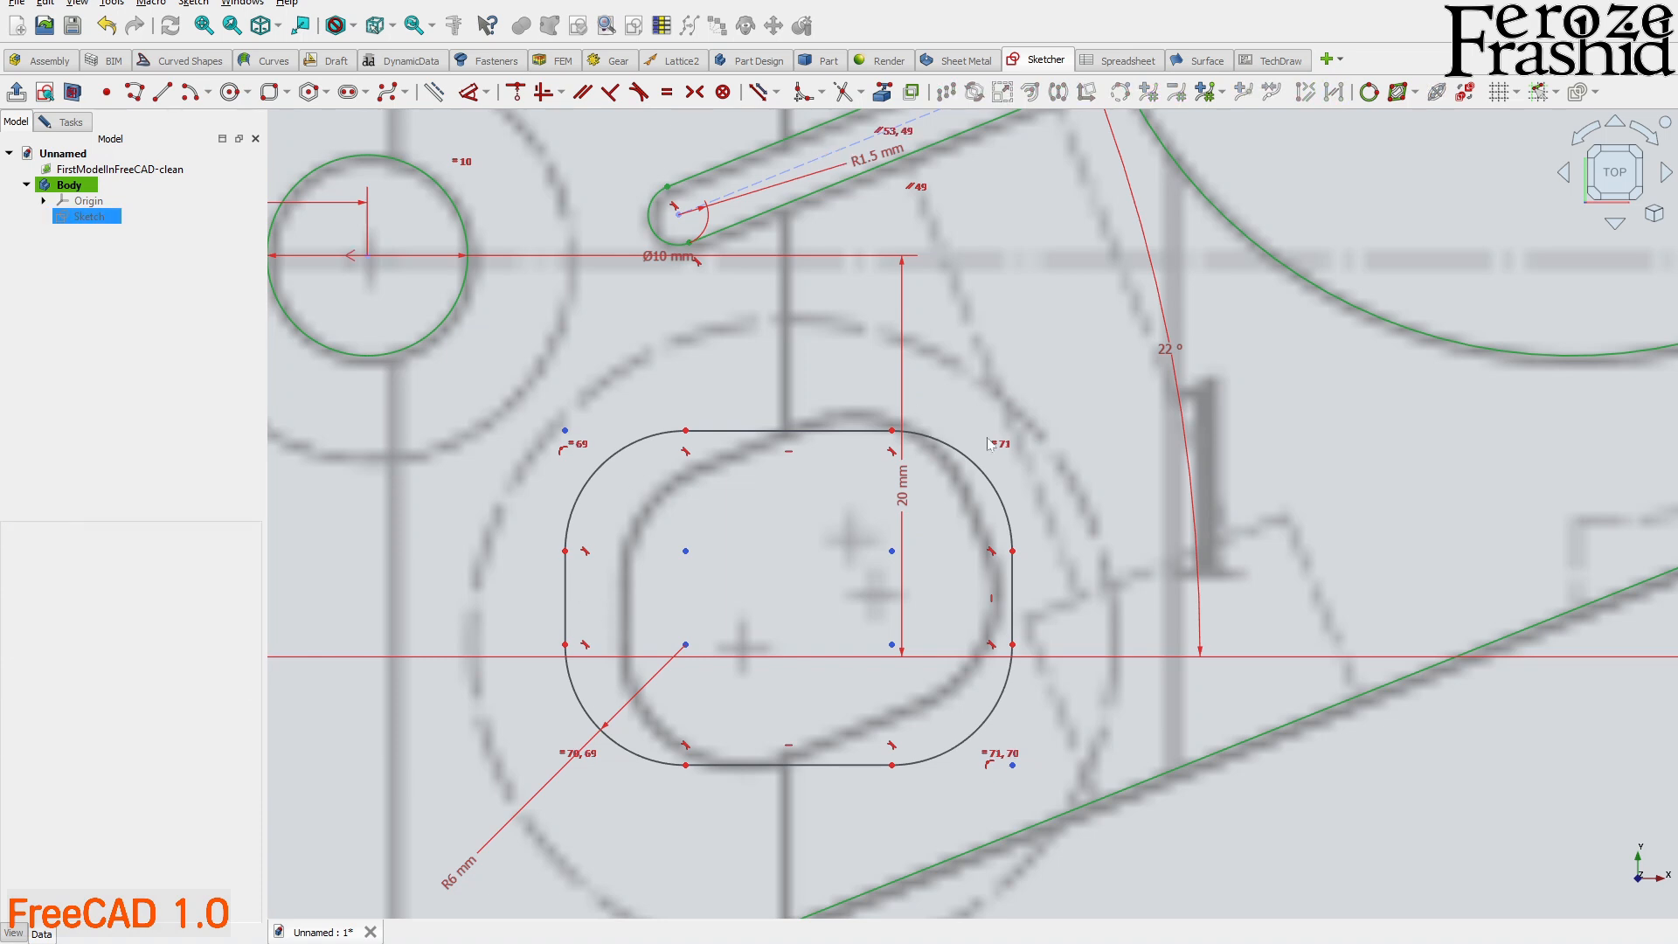
{"action": "left_click", "coordinate": [791, 454]}
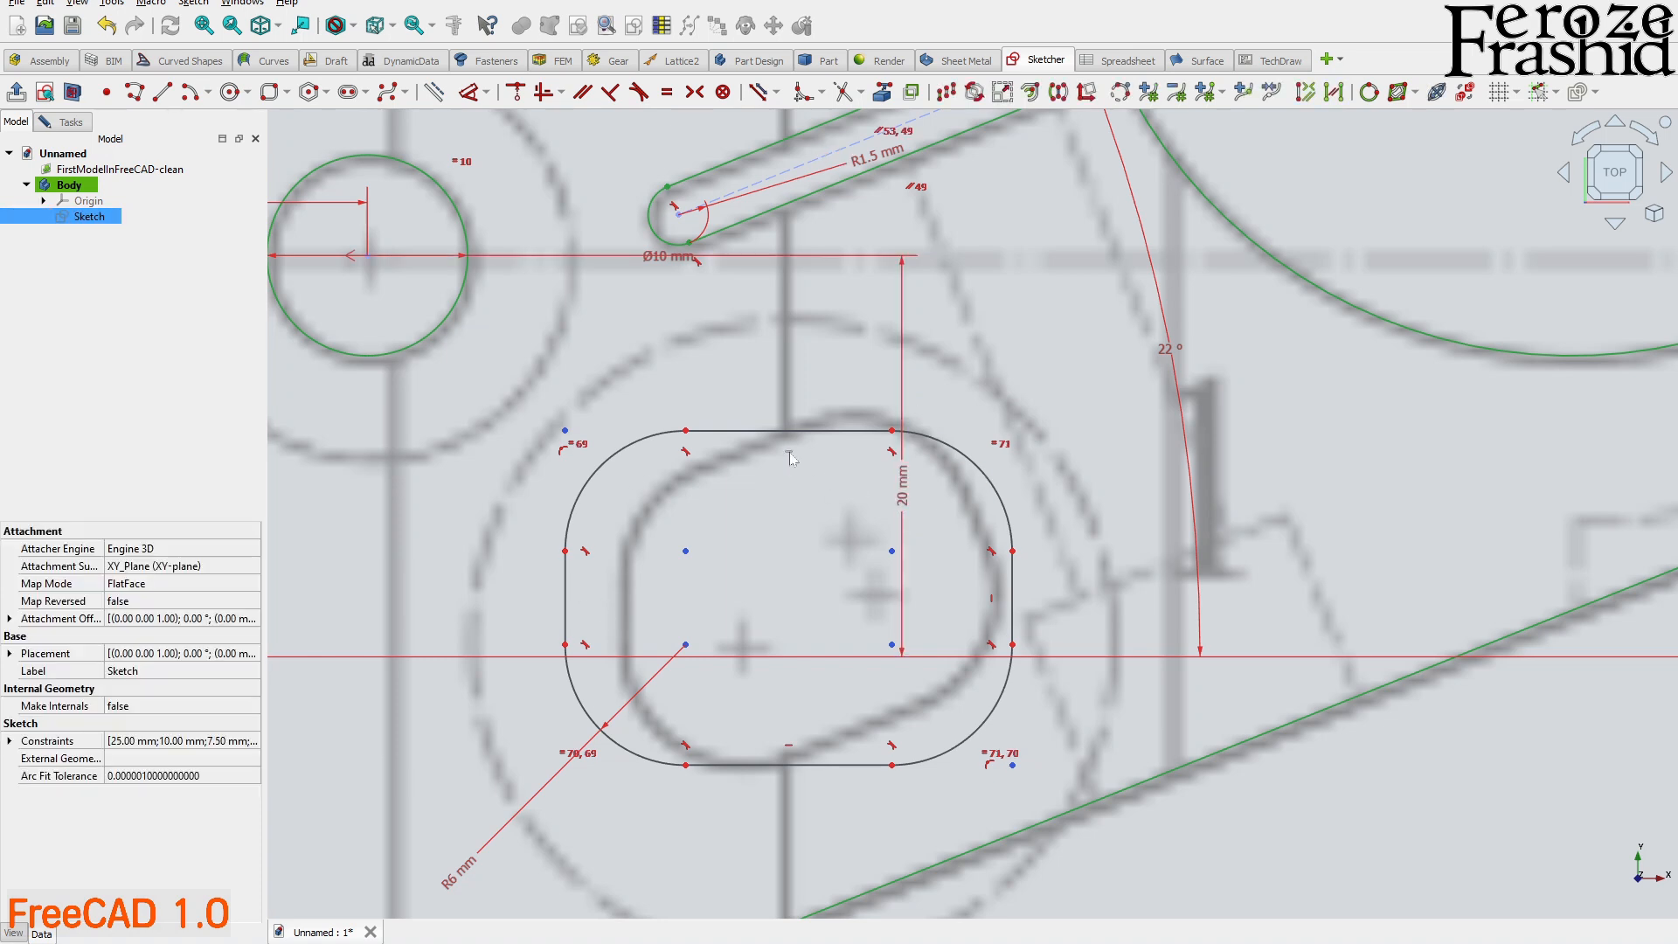
{"action": "key", "text": "Delete"}
{"action": "left_click", "coordinate": [991, 606]}
{"action": "key", "text": "Delete"}
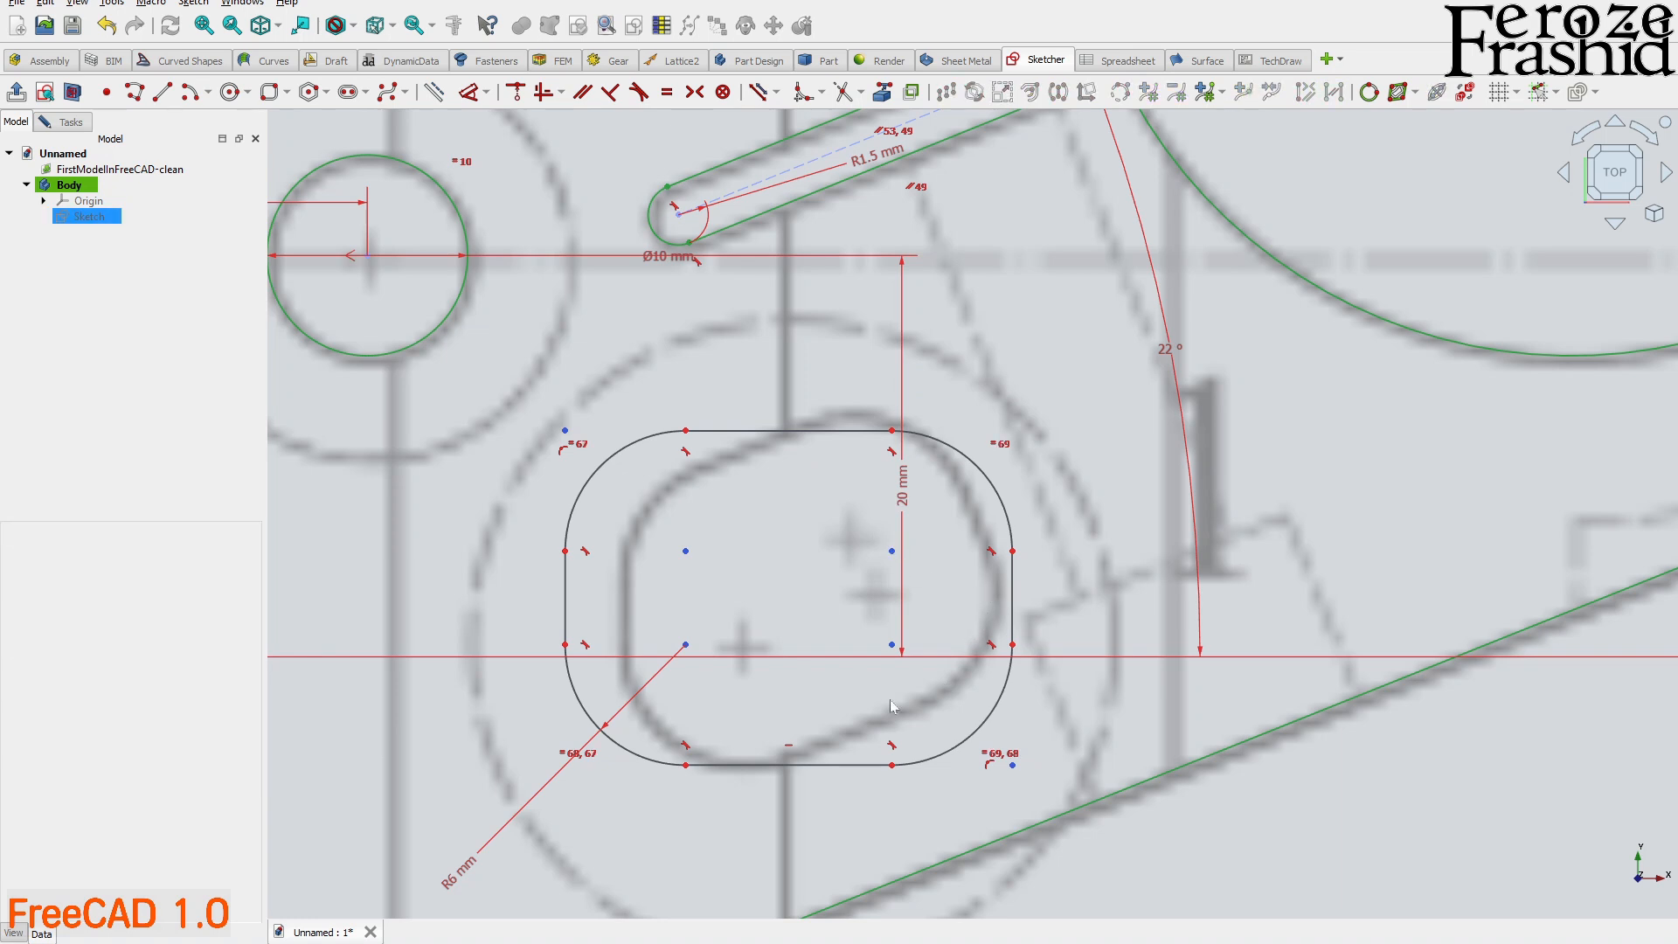
{"action": "left_click", "coordinate": [790, 747]}
{"action": "key", "text": "Delete"}
- Reshape the rounded rectangle freehand so its tilted edges and corners follow the opening in the reference drawing
{"action": "left_click_drag", "start_coordinate": [891, 765], "coordinate": [978, 667]}
{"action": "mouse_move", "coordinate": [730, 790]}
{"action": "left_mouse_down"}
{"action": "mouse_move", "coordinate": [830, 756]}
{"action": "mouse_move", "coordinate": [691, 491]}
{"action": "mouse_move", "coordinate": [739, 582]}
{"action": "mouse_move", "coordinate": [853, 549]}
{"action": "left_mouse_up"}
{"action": "left_click_drag", "start_coordinate": [813, 772], "coordinate": [800, 761]}
{"action": "left_click_drag", "start_coordinate": [628, 580], "coordinate": [632, 580]}
{"action": "scroll", "coordinate": [768, 509], "scroll_direction": "down", "scroll_amount": 3}
{"action": "scroll", "coordinate": [781, 555], "scroll_direction": "up", "scroll_amount": 2}
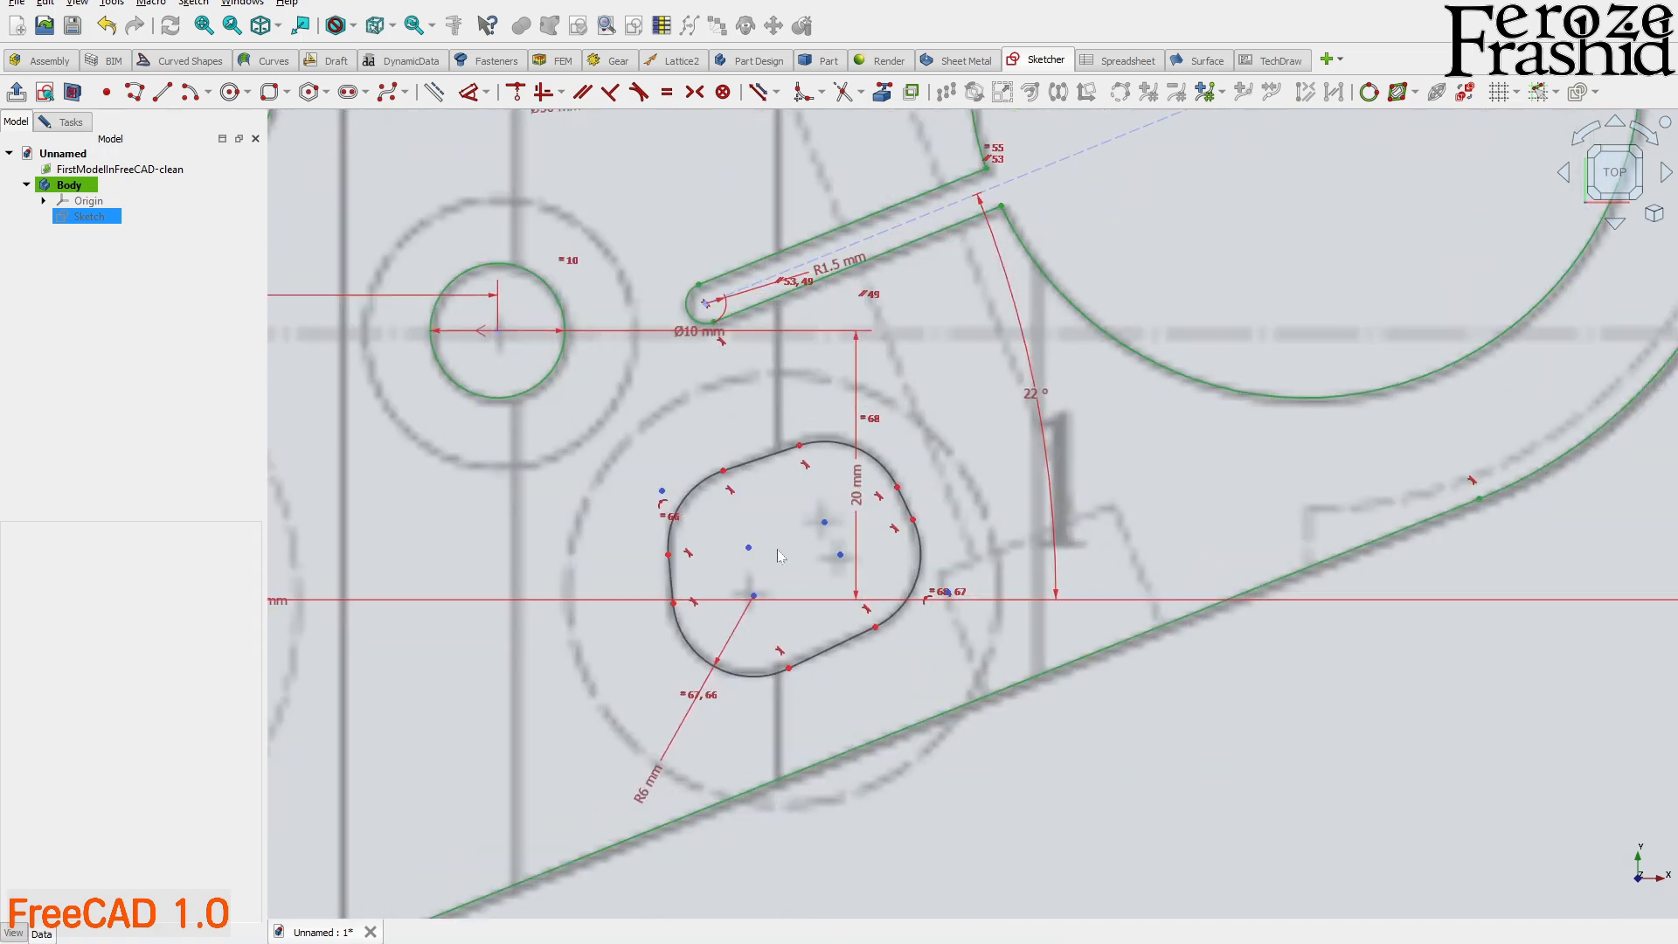
{"action": "scroll", "coordinate": [918, 548], "scroll_direction": "up", "scroll_amount": 2}
{"action": "left_click", "coordinate": [953, 495]}
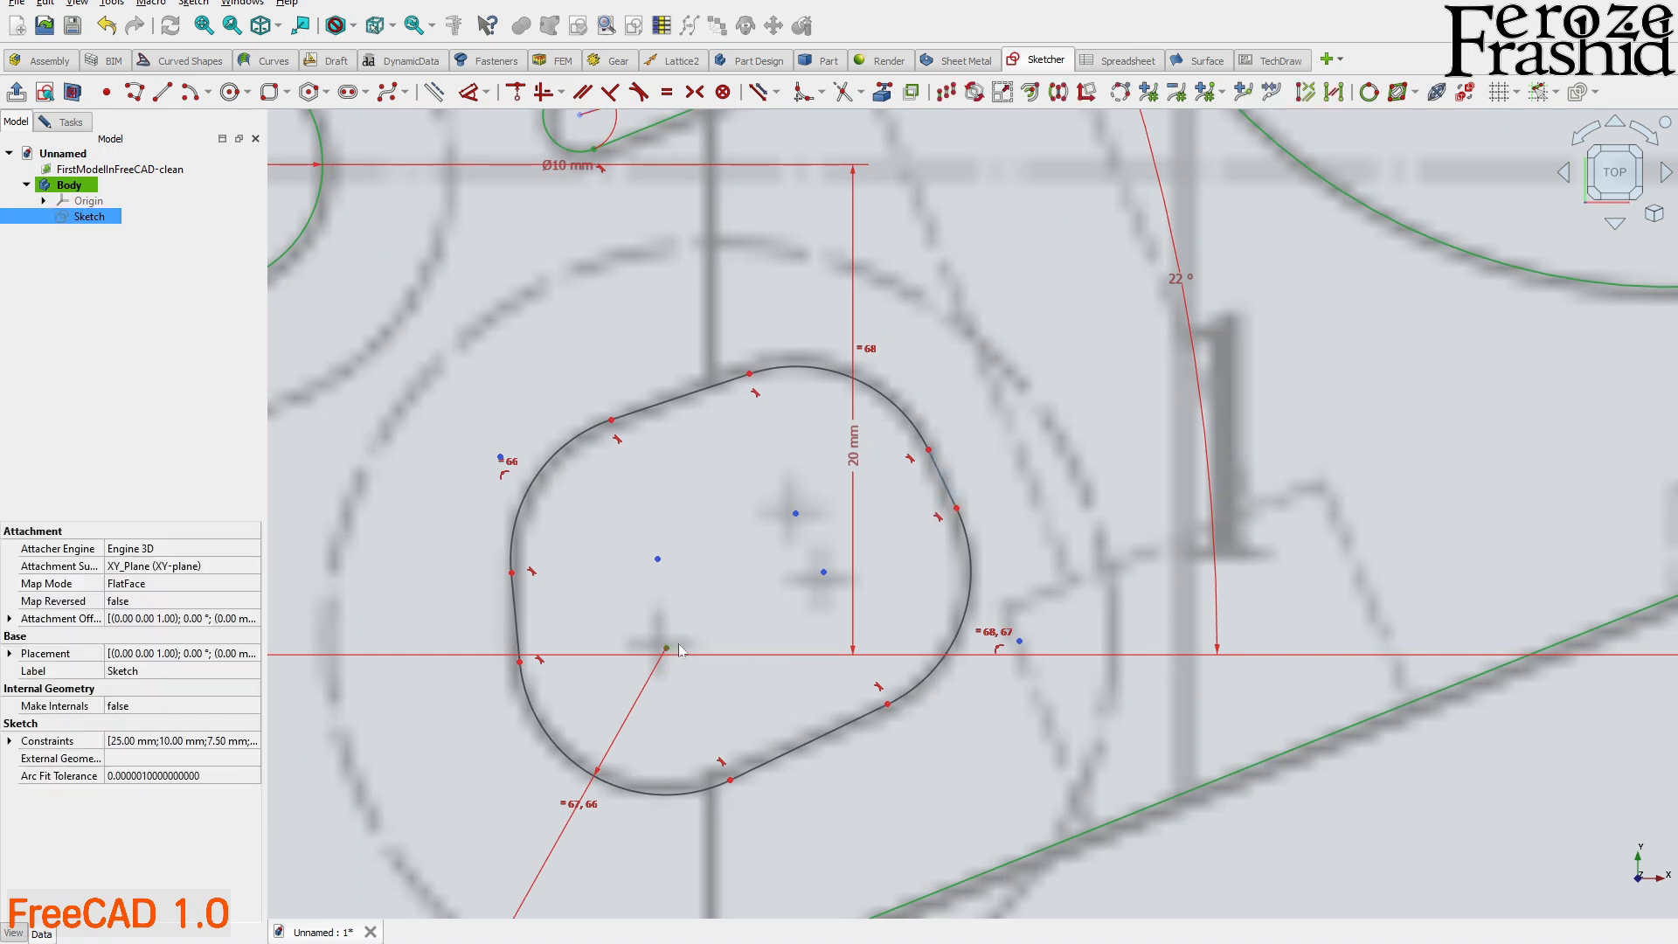
{"action": "key", "text": "d"}
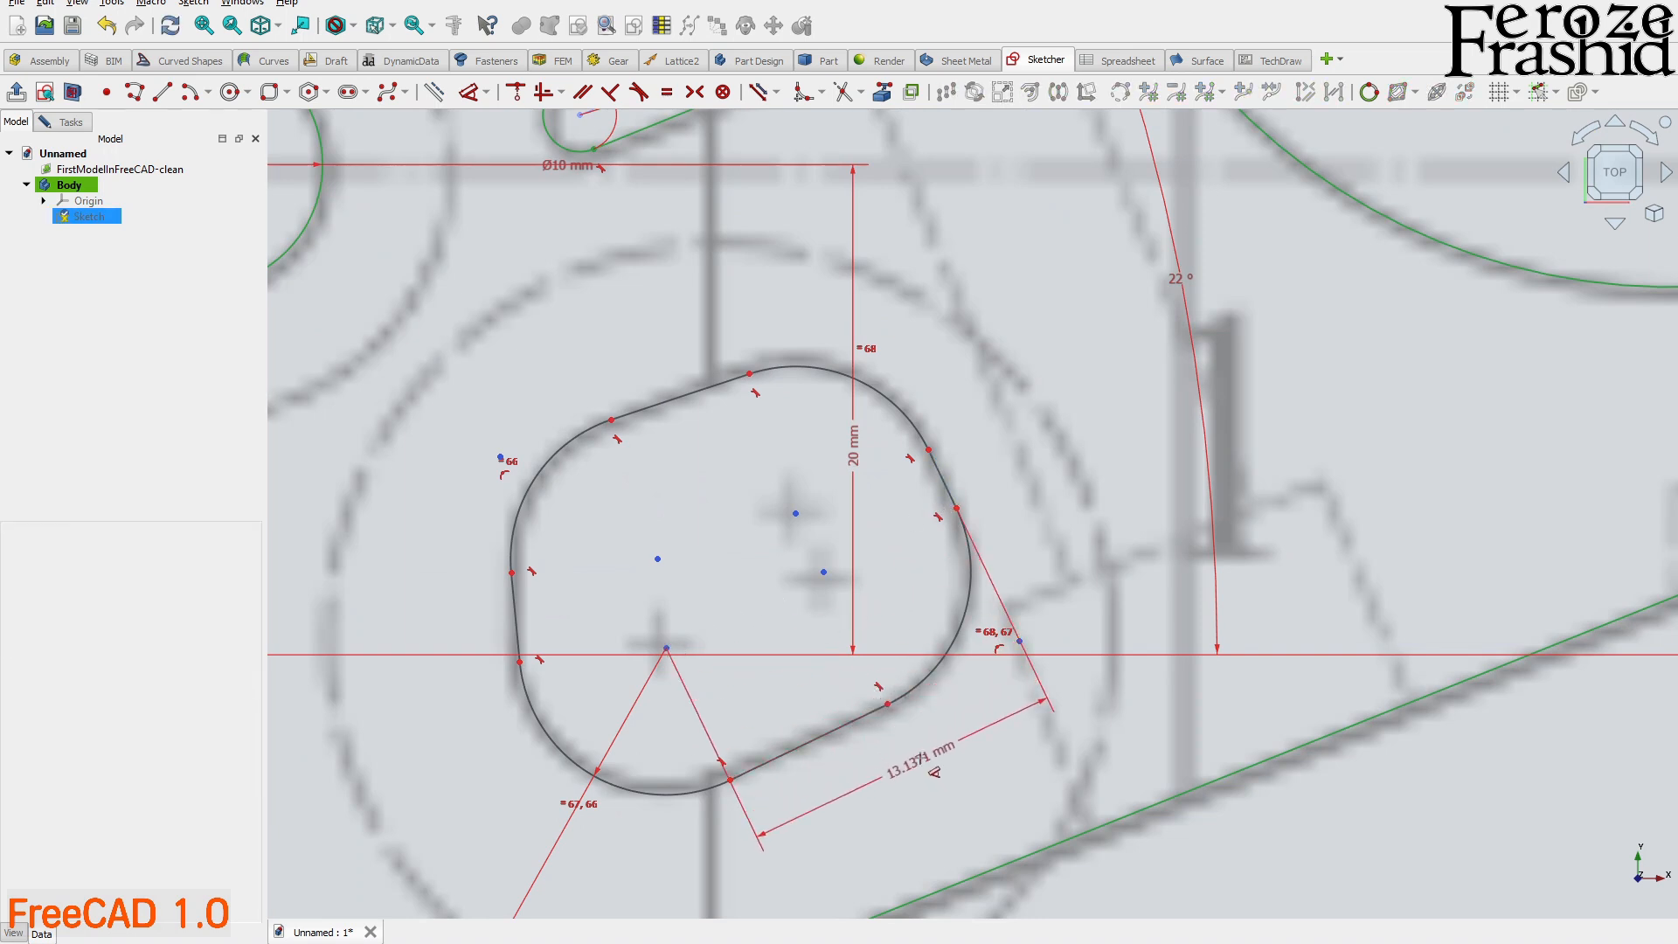
{"action": "key", "text": "Escape"}
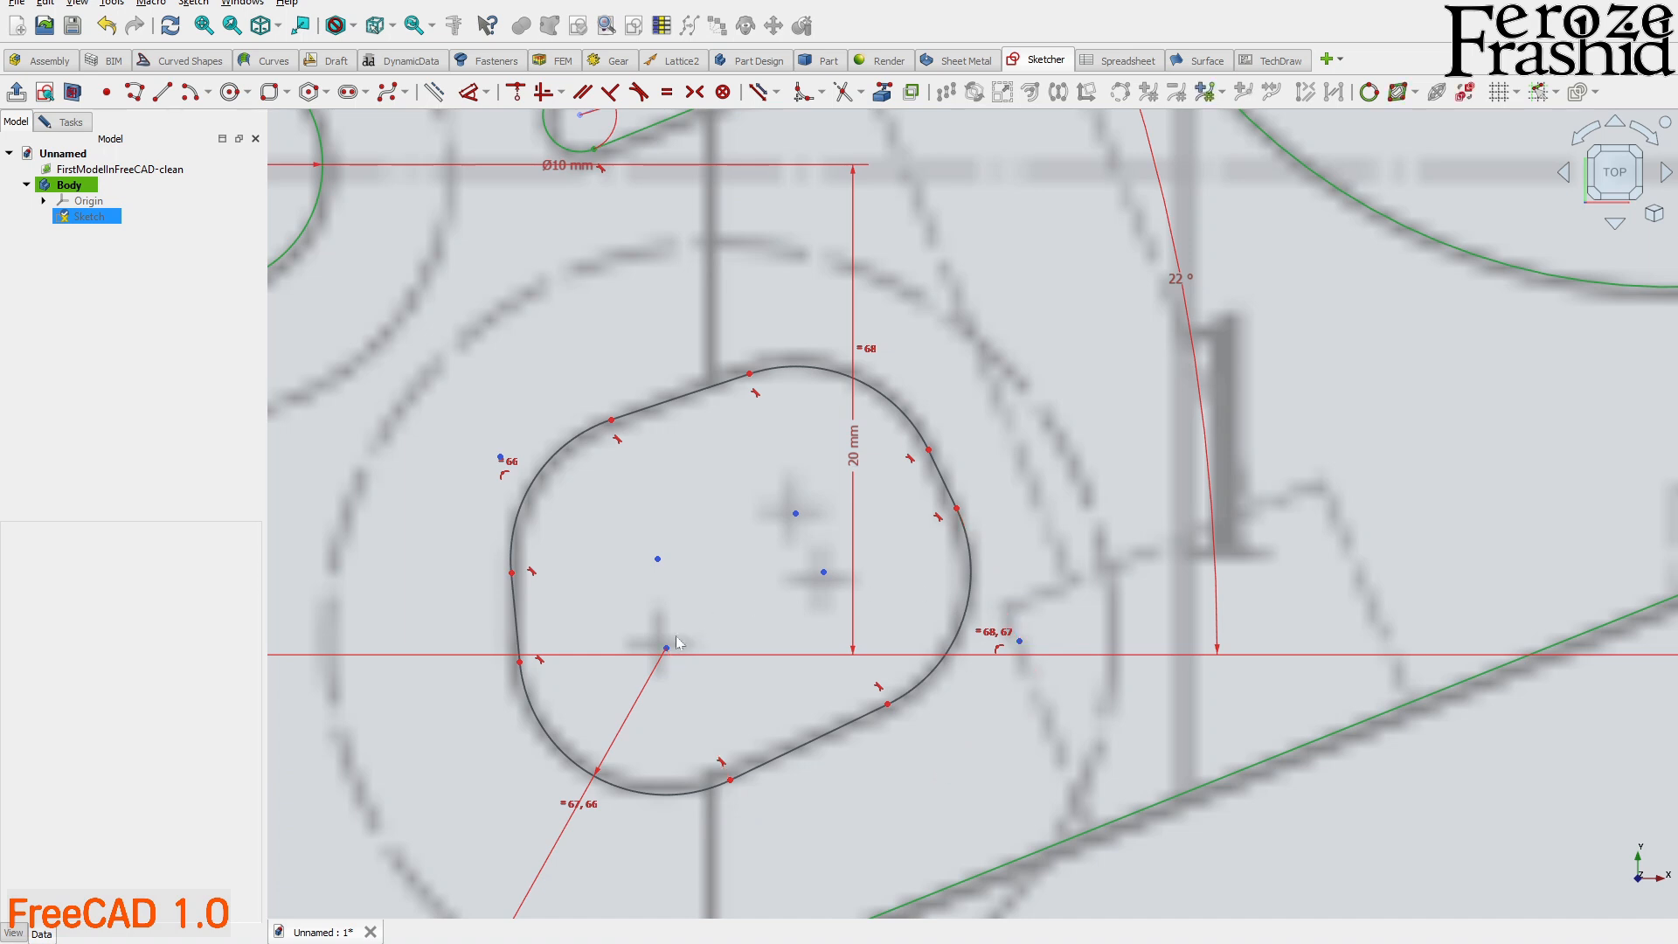
- Dimension the distance from the opening's lower-left arc centre to its right edge as 13 mm
{"action": "left_click", "coordinate": [669, 647]}
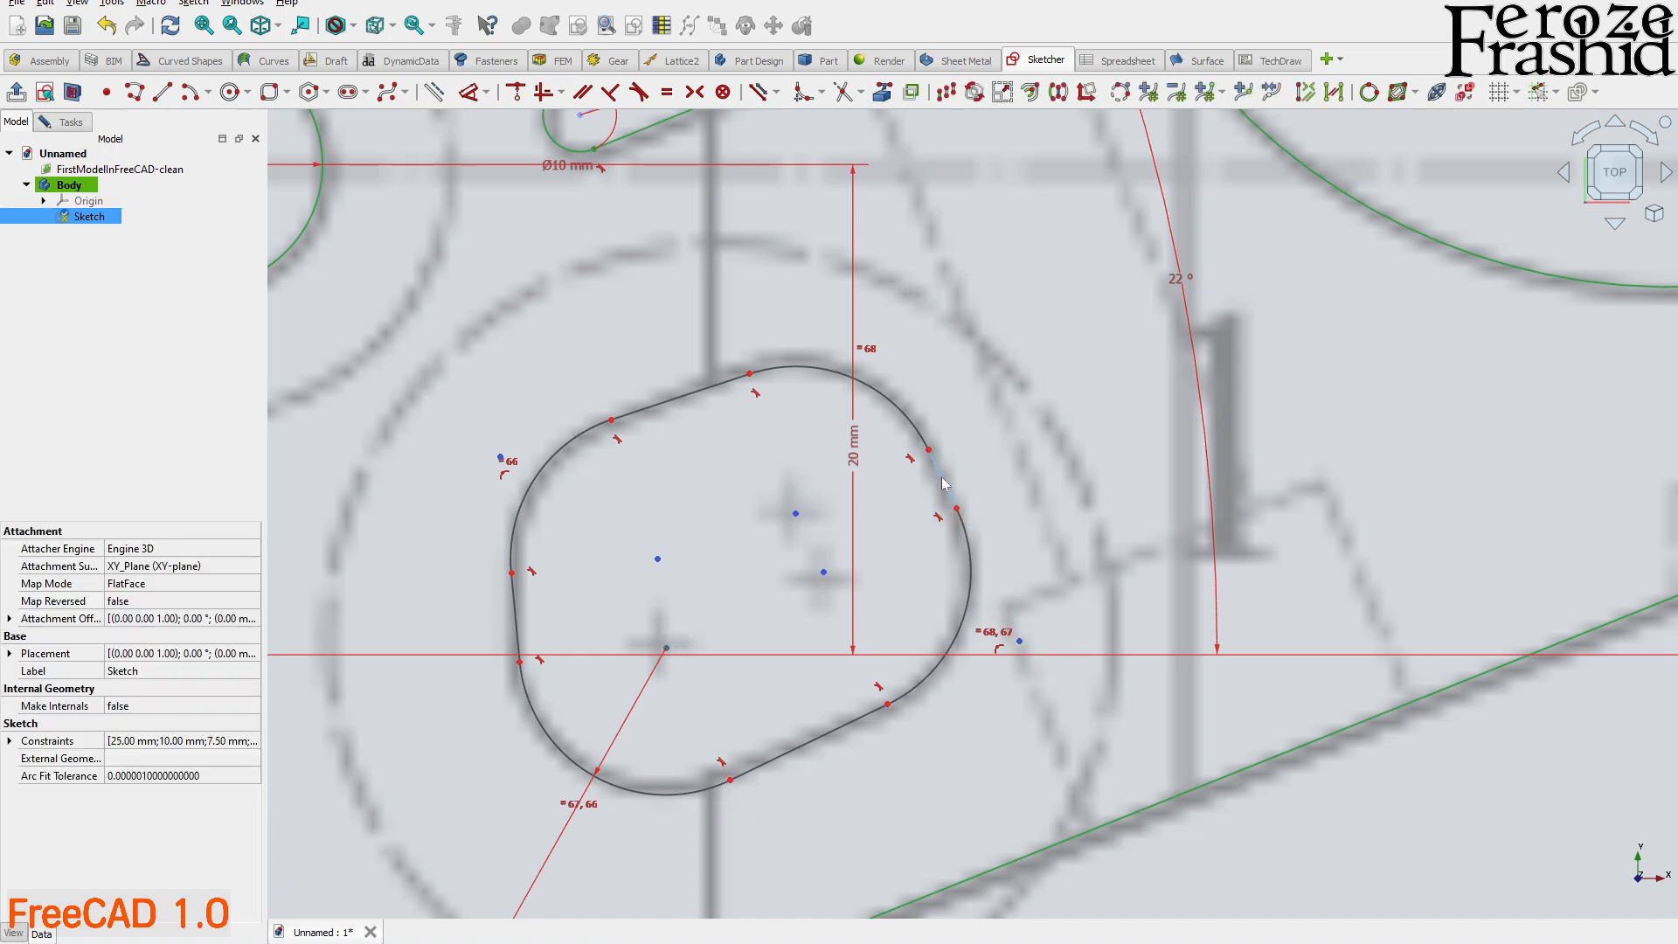
{"action": "key", "text": "d"}
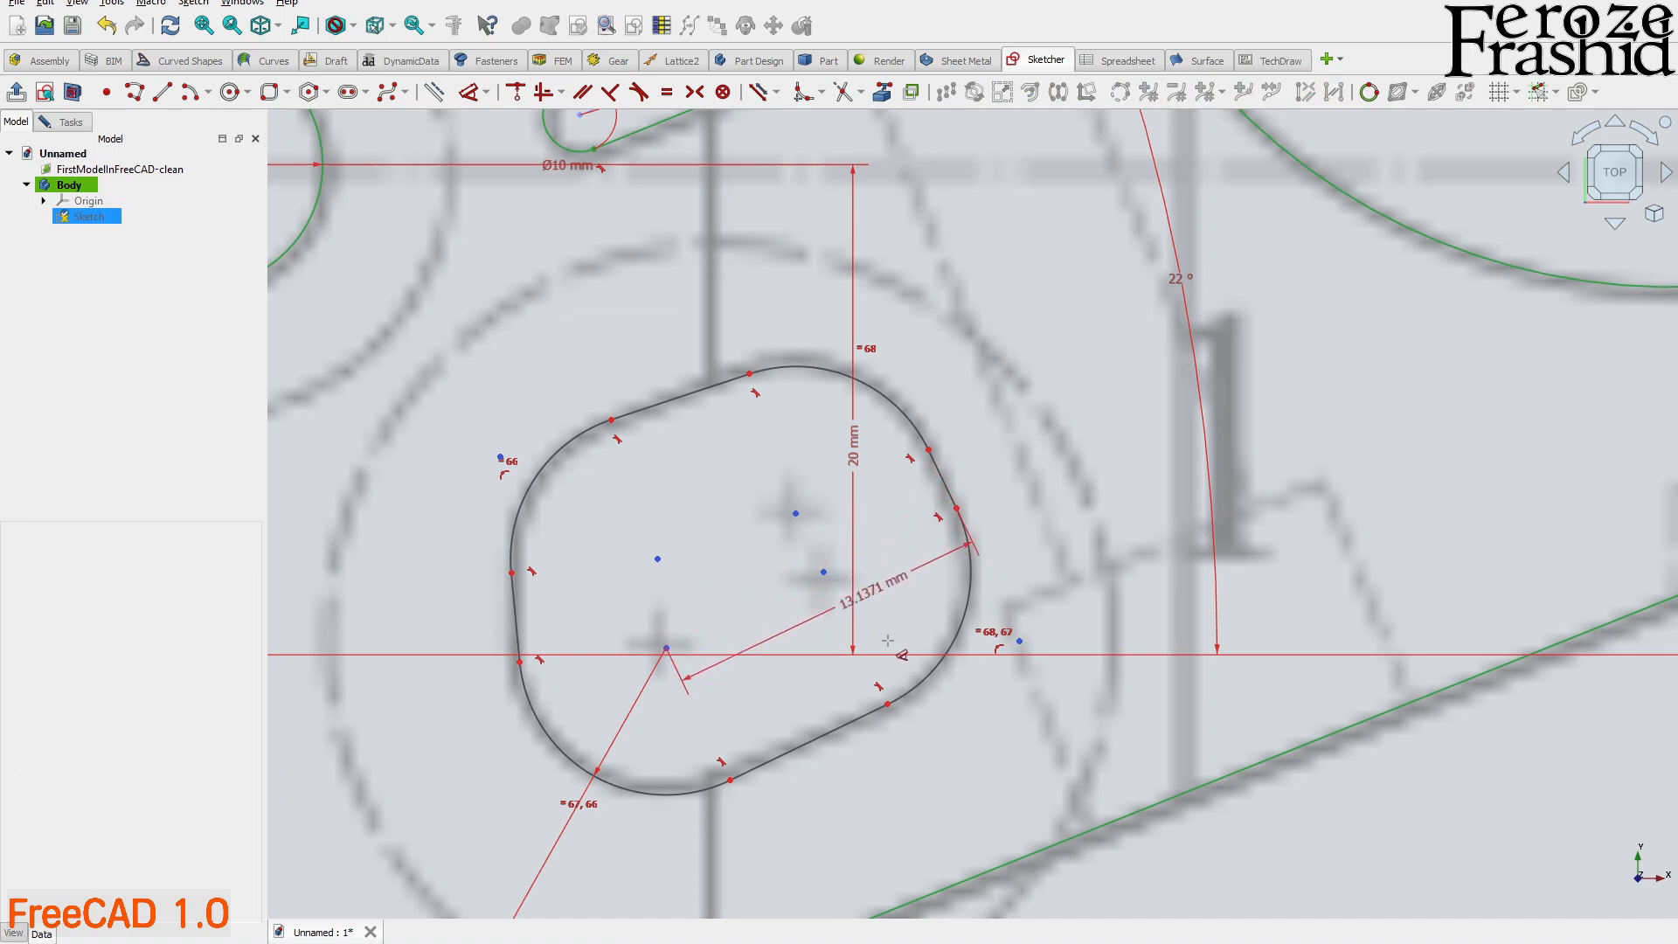
{"action": "left_click", "coordinate": [944, 758]}
{"action": "type", "text": "13"}
{"action": "key", "text": "Return"}
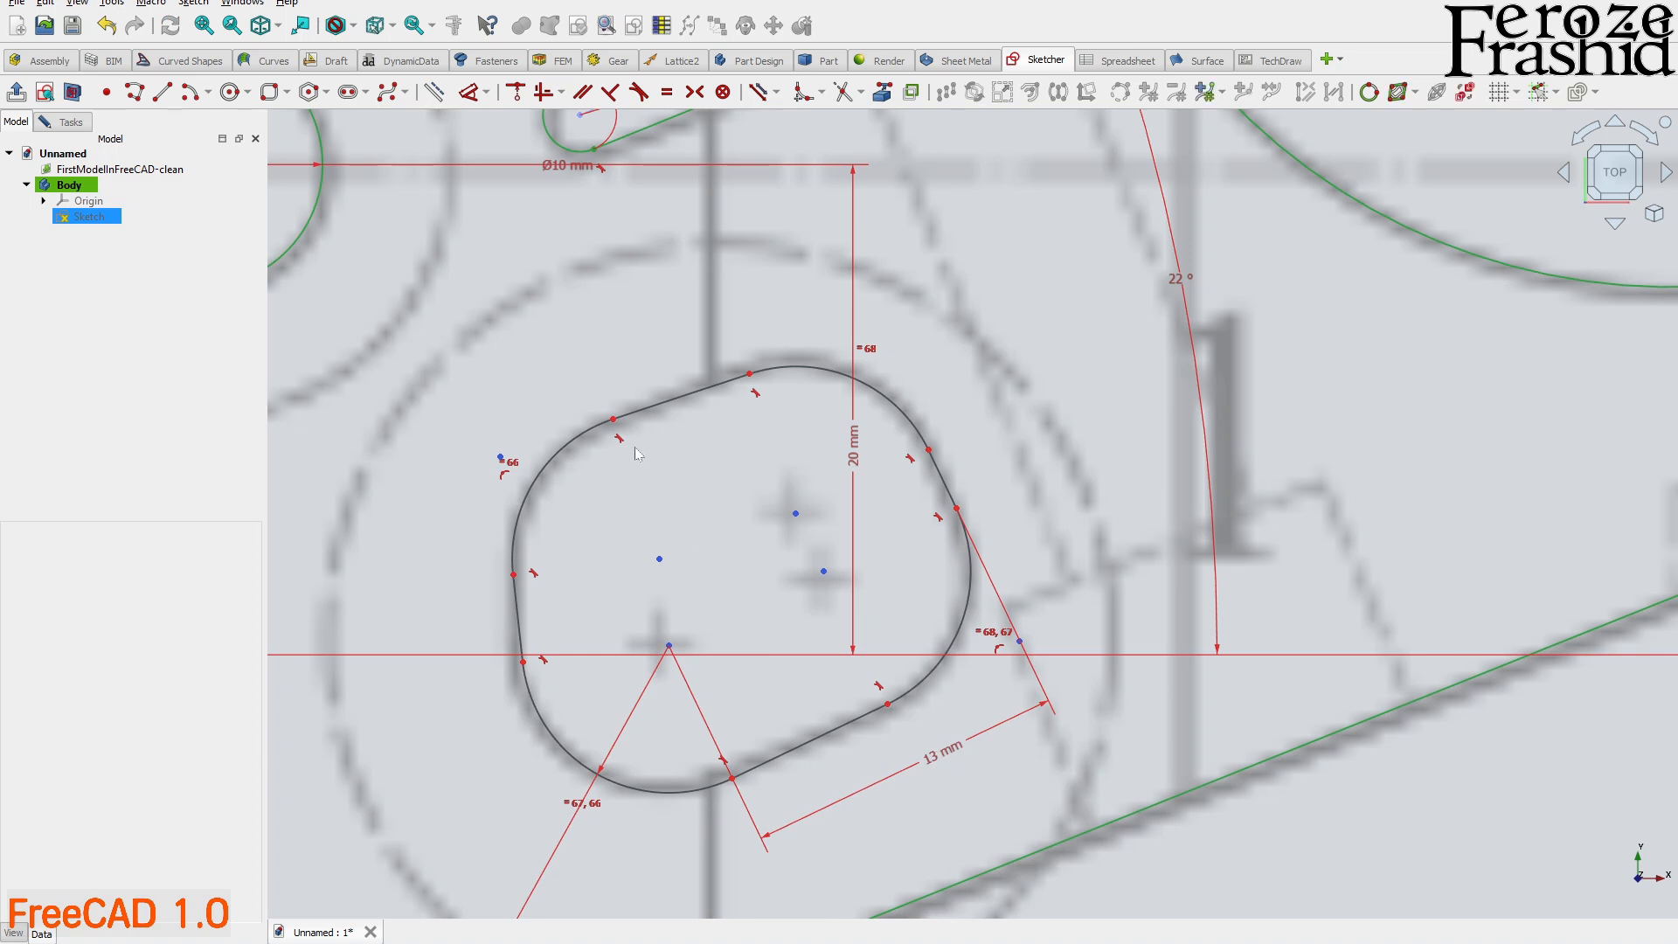
{"action": "left_click", "coordinate": [803, 751]}
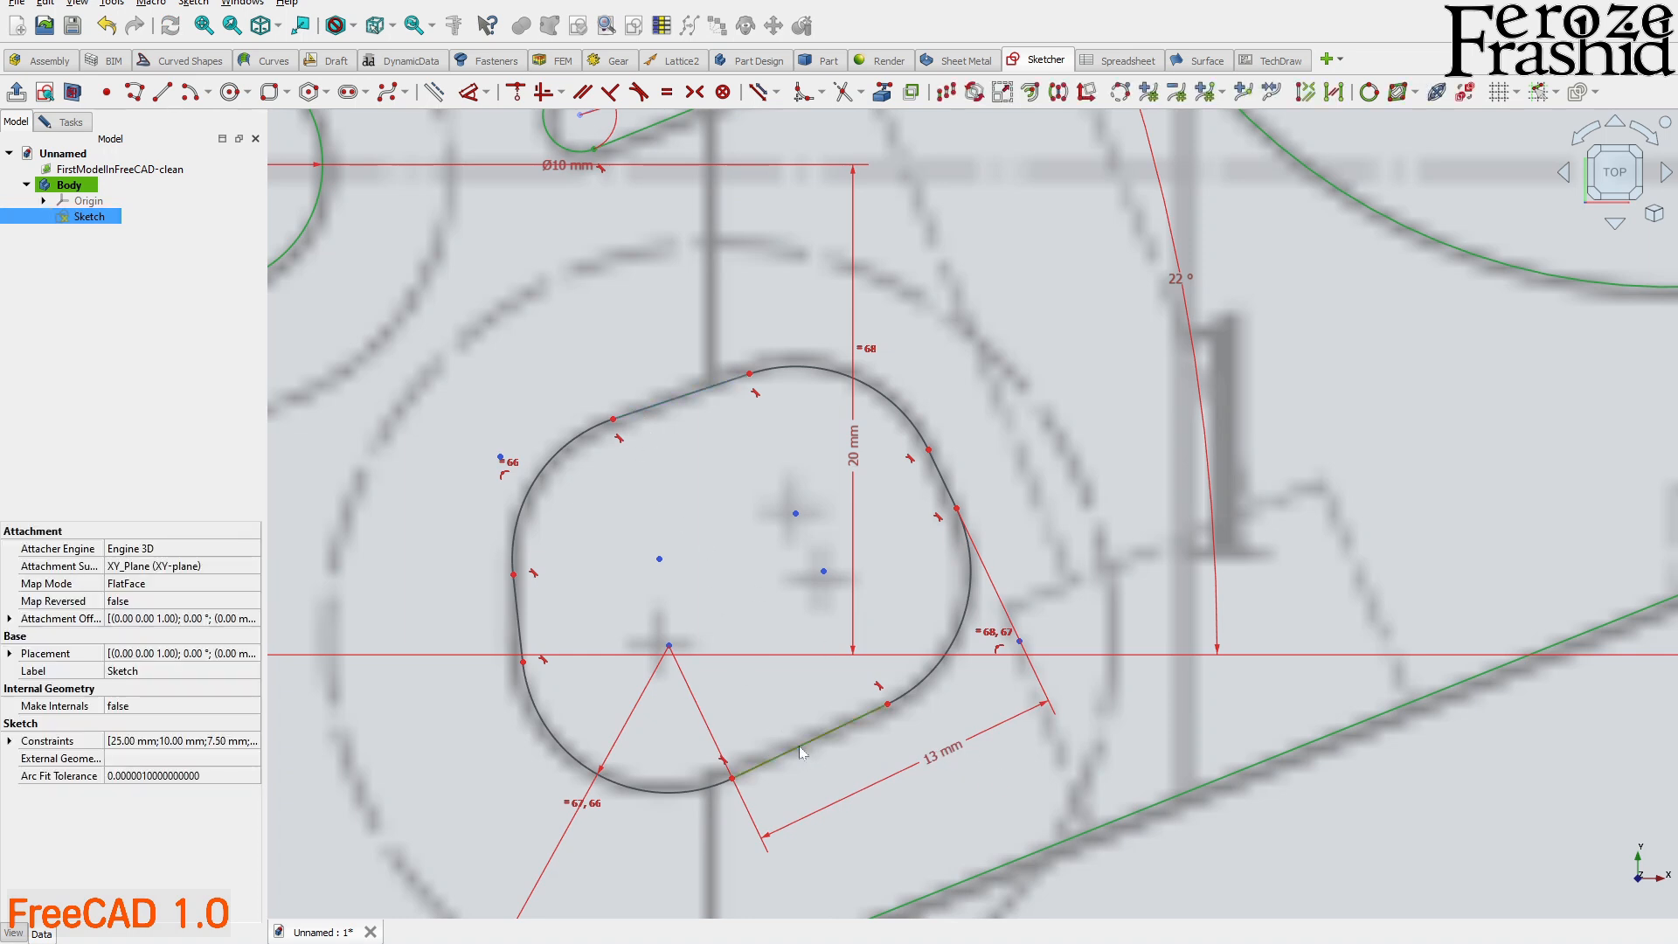
{"action": "key", "text": "d"}
{"action": "left_click", "coordinate": [428, 605]}
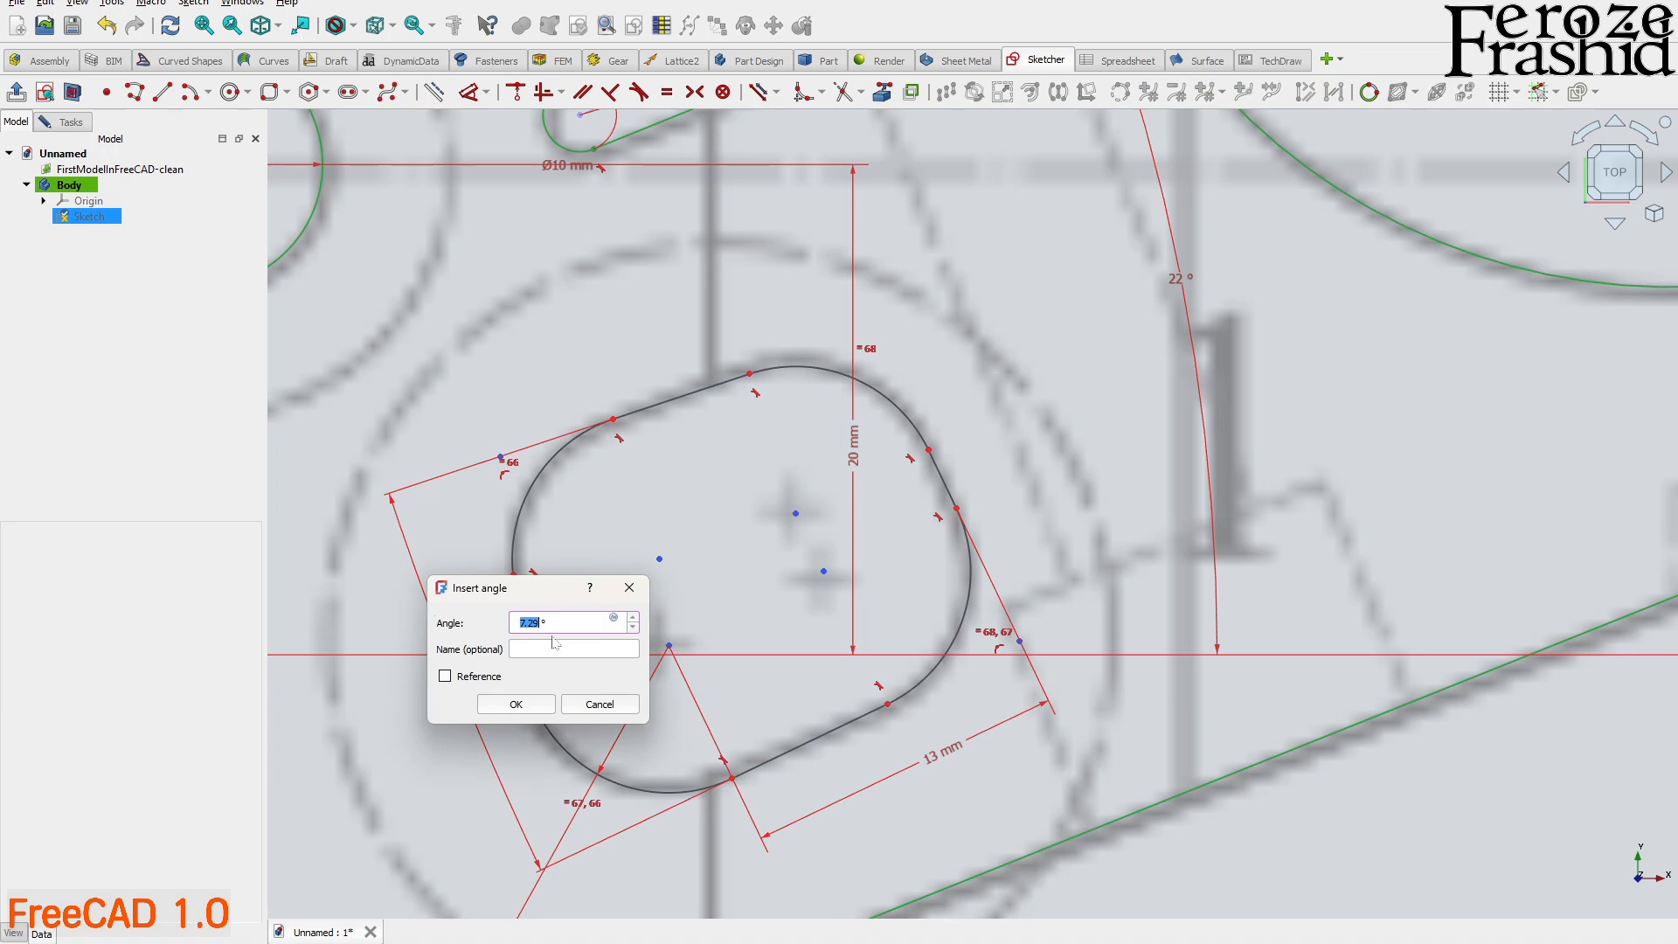
{"action": "key", "text": "Escape"}
{"action": "right_click", "coordinate": [703, 571]}
- Dimension the distance from the upper edge's left endpoint to the opening's lower edge as 15 mm
{"action": "left_click", "coordinate": [656, 455]}
{"action": "left_click", "coordinate": [615, 429]}
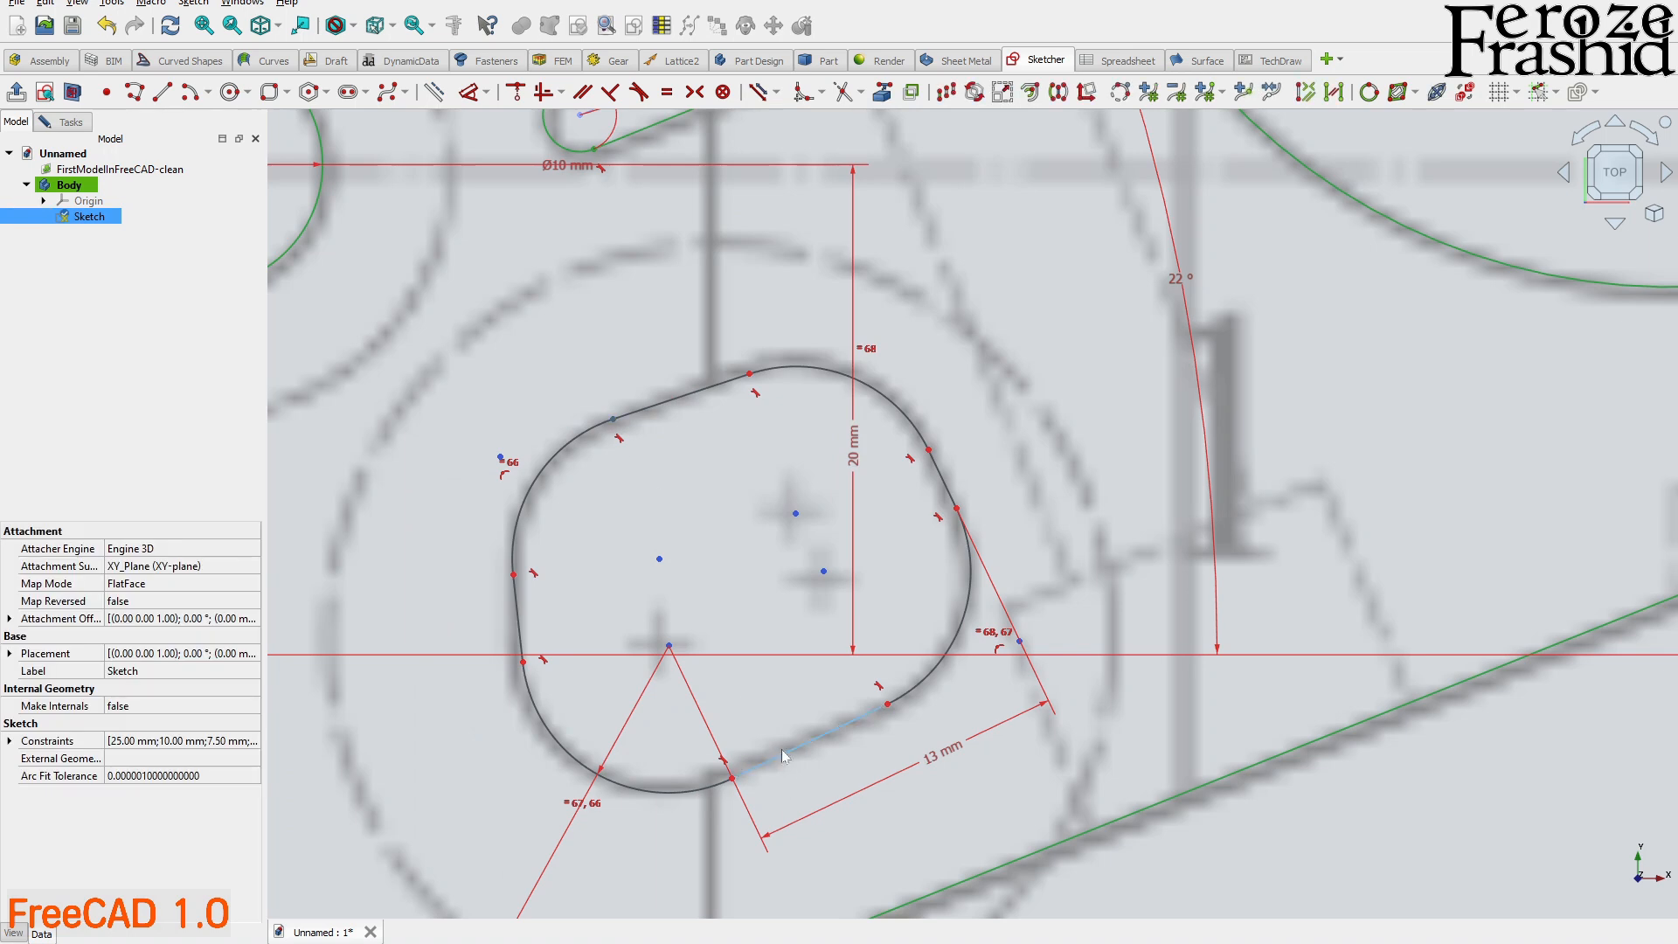
{"action": "left_click", "coordinate": [491, 731]}
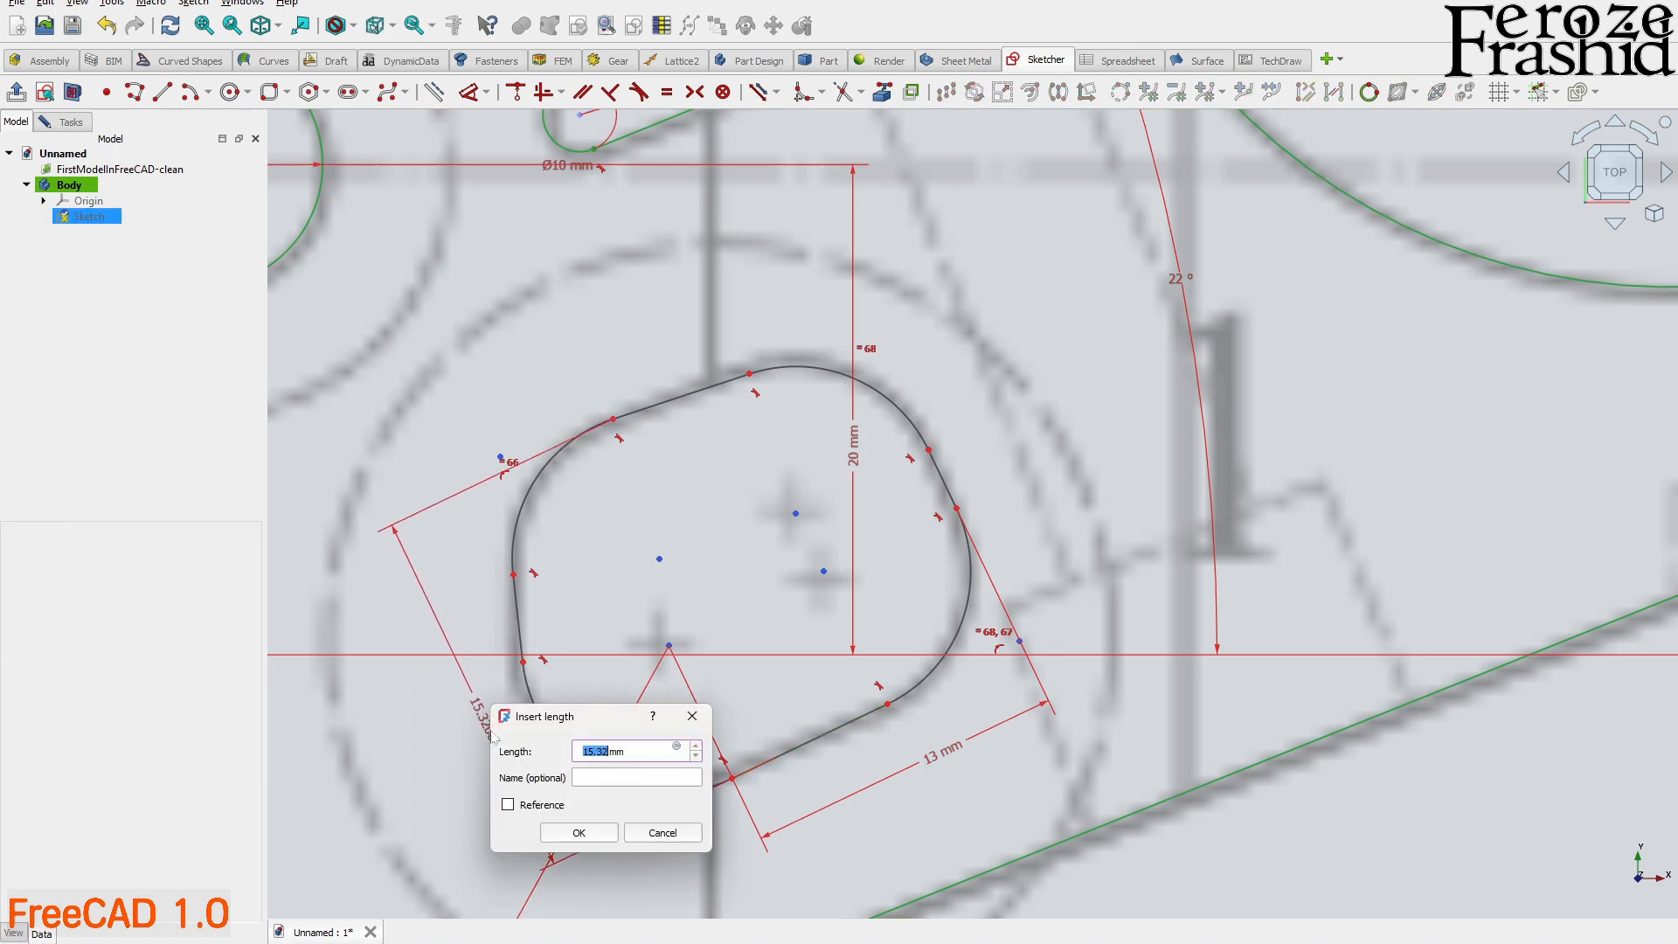
{"action": "type", "text": "15"}
{"action": "key", "text": "Return"}
{"action": "key", "text": "Escape"}
- Constrain the angle between the opening's left and right edges to 22°
{"action": "left_click", "coordinate": [515, 613]}
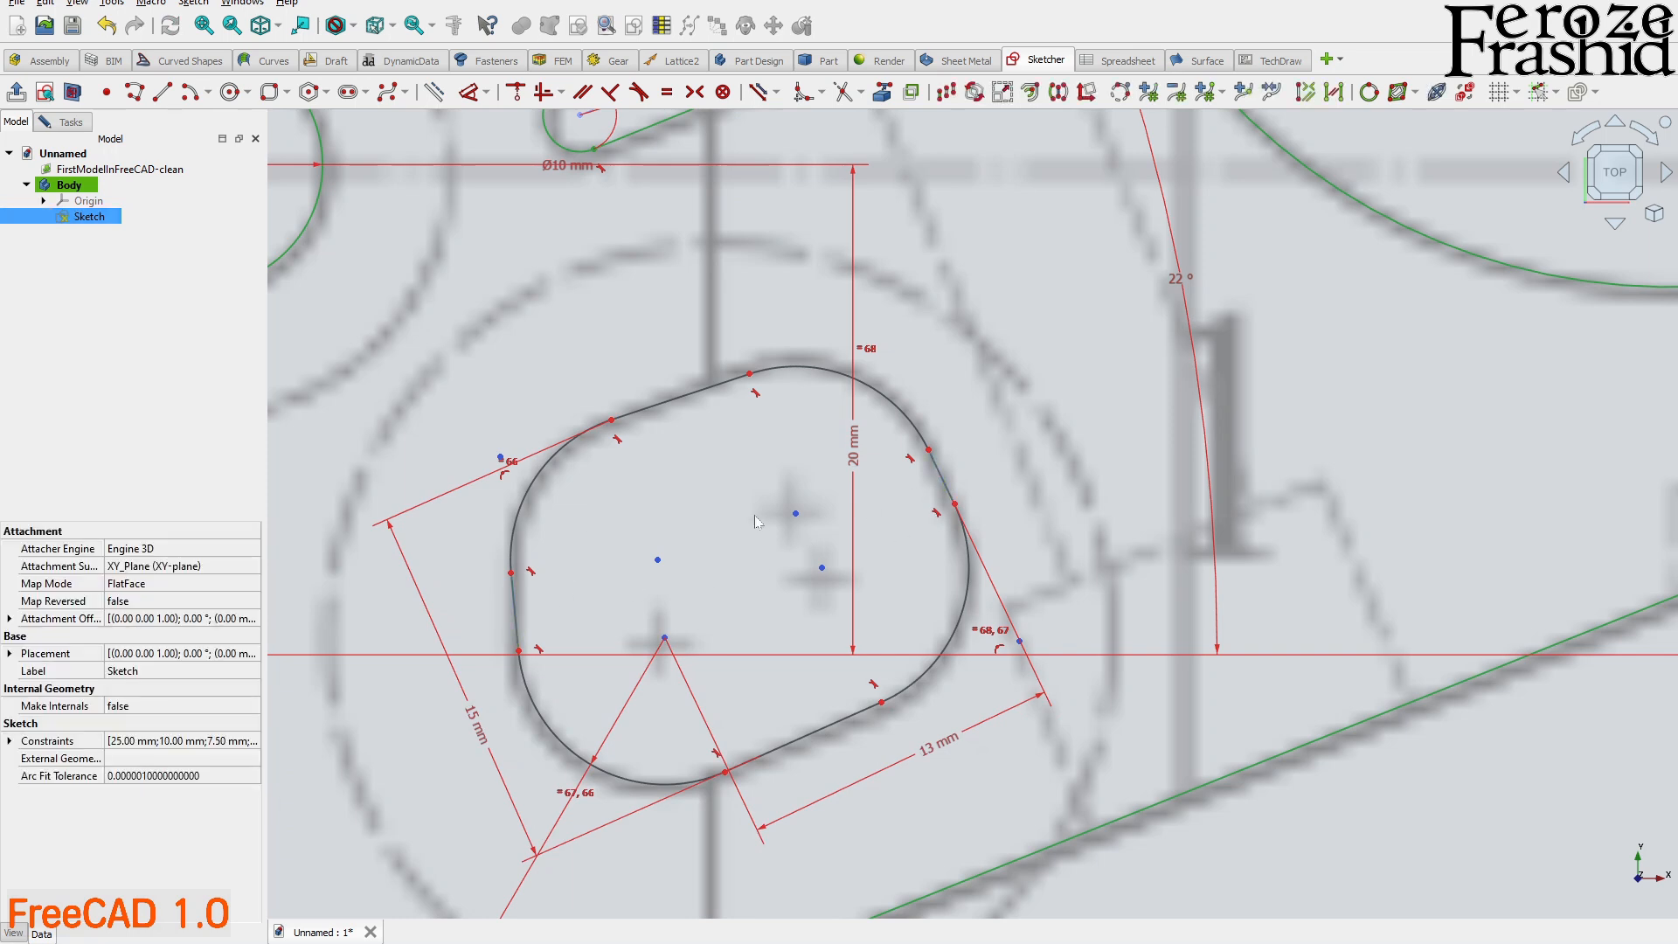
{"action": "key", "text": "d"}
{"action": "left_click", "coordinate": [594, 337]}
{"action": "type", "text": "22"}
{"action": "key", "text": "Return"}
- Dimension the distance from the 50 mm circle's centre to the opening's right edge as 40 mm
{"action": "scroll", "coordinate": [793, 624], "scroll_direction": "down", "scroll_amount": 5}
{"action": "scroll", "coordinate": [793, 624], "scroll_direction": "up", "scroll_amount": 2}
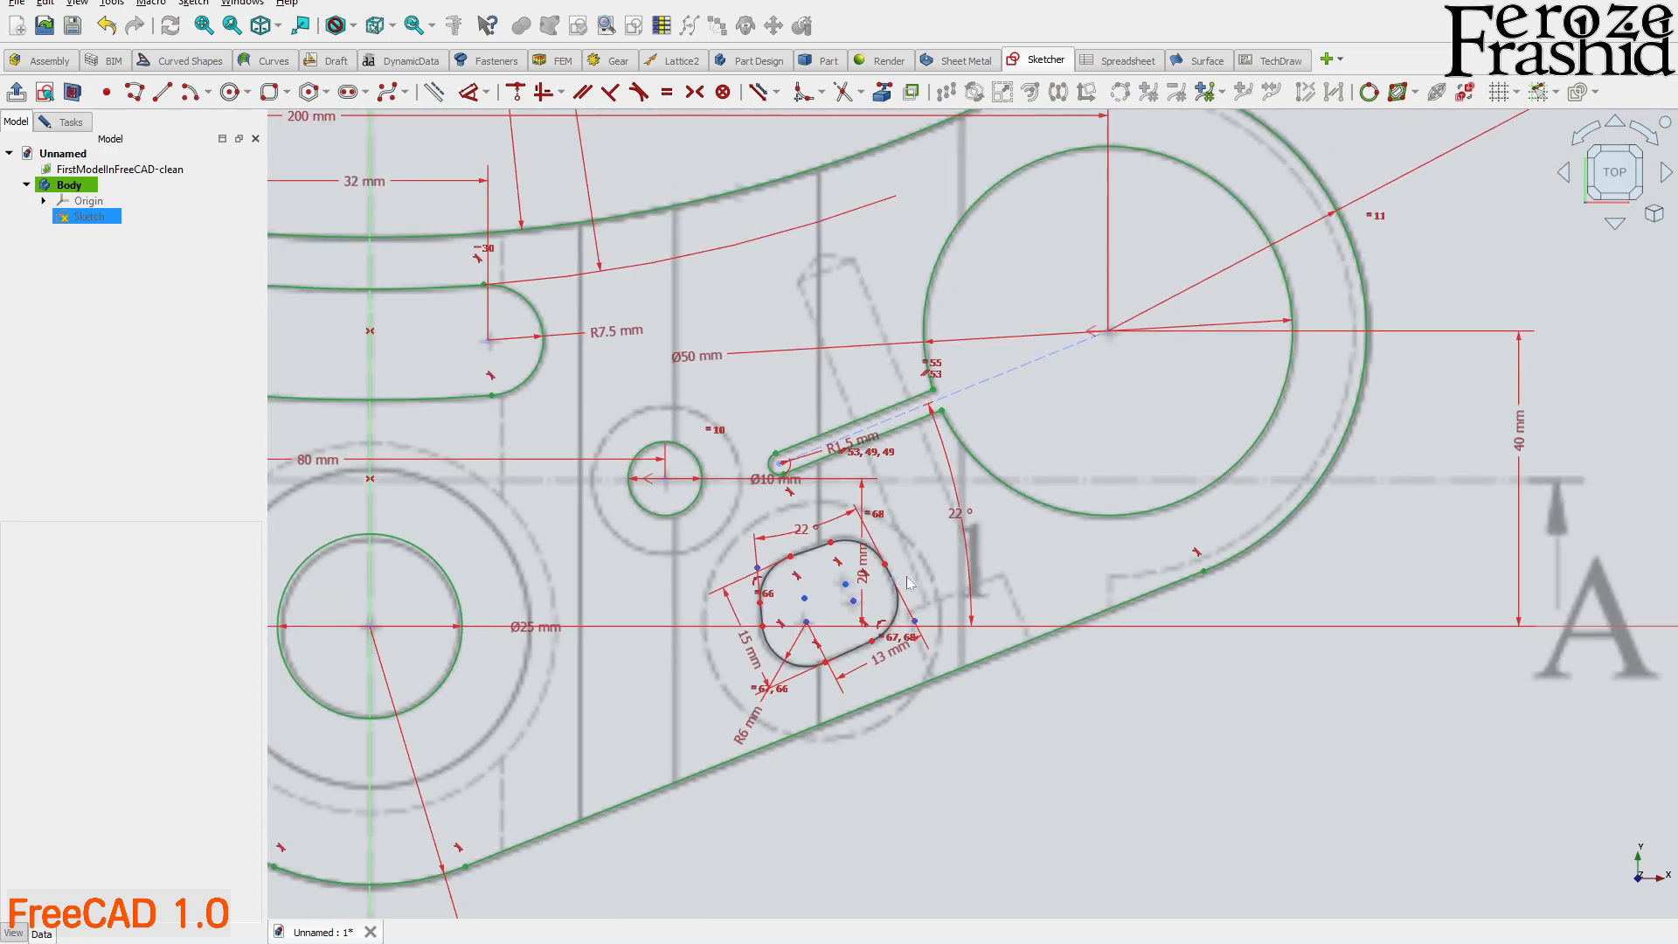
{"action": "scroll", "coordinate": [909, 583], "scroll_direction": "up", "scroll_amount": 2}
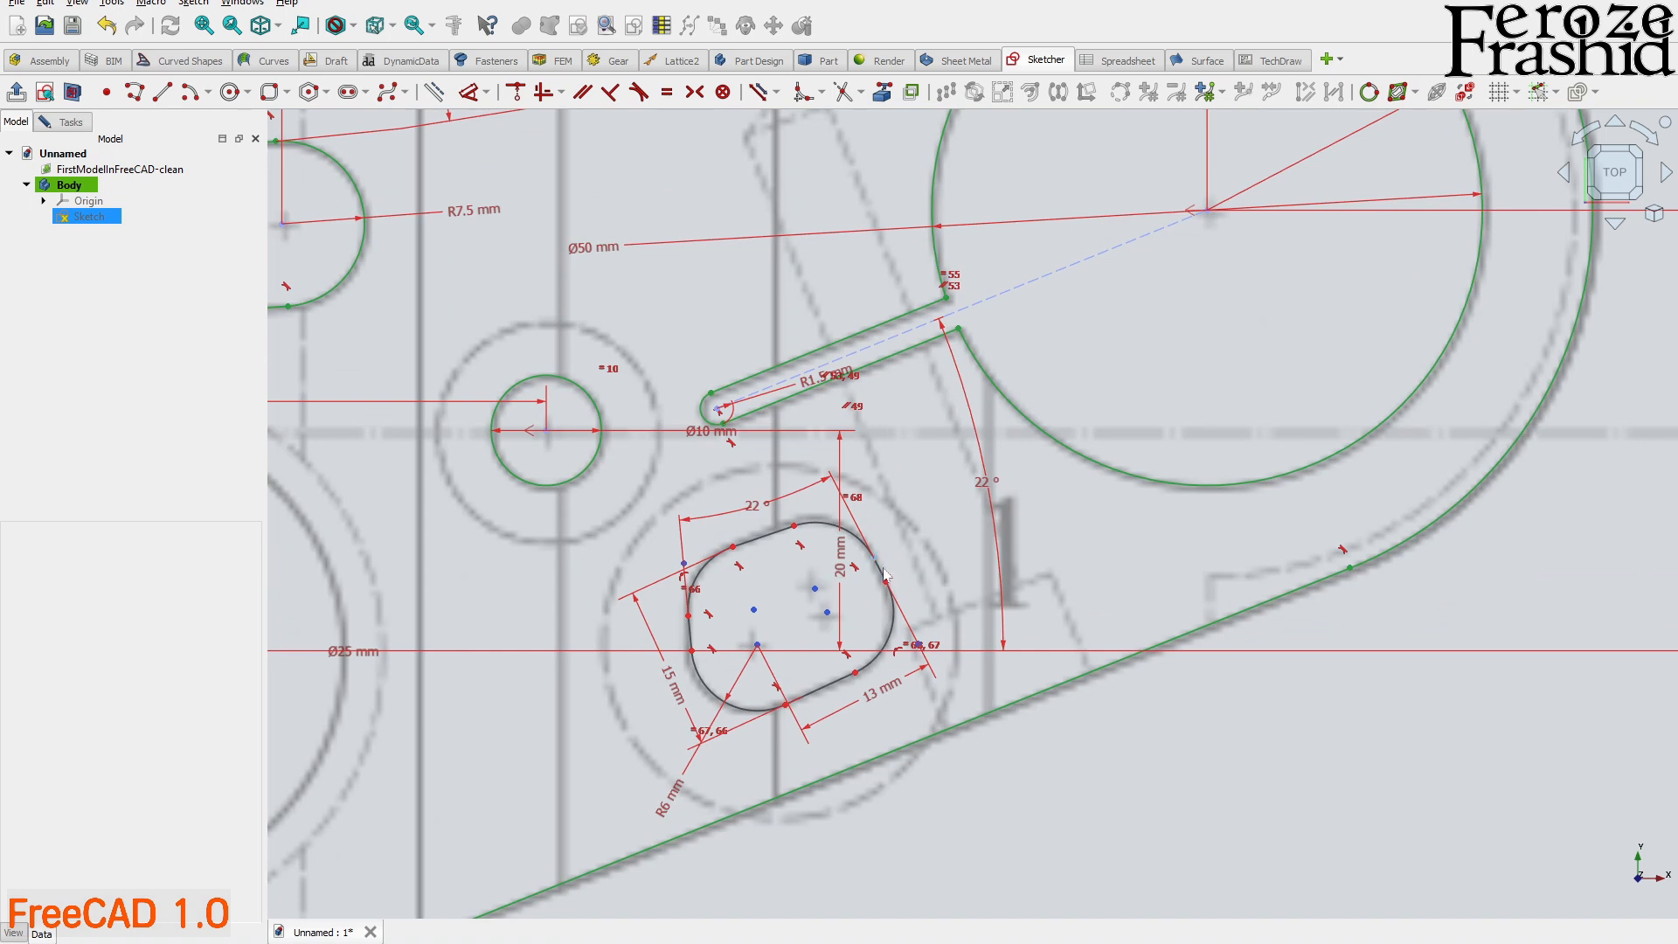
{"action": "scroll", "coordinate": [885, 574], "scroll_direction": "up", "scroll_amount": 3}
{"action": "scroll", "coordinate": [982, 539], "scroll_direction": "down", "scroll_amount": 4}
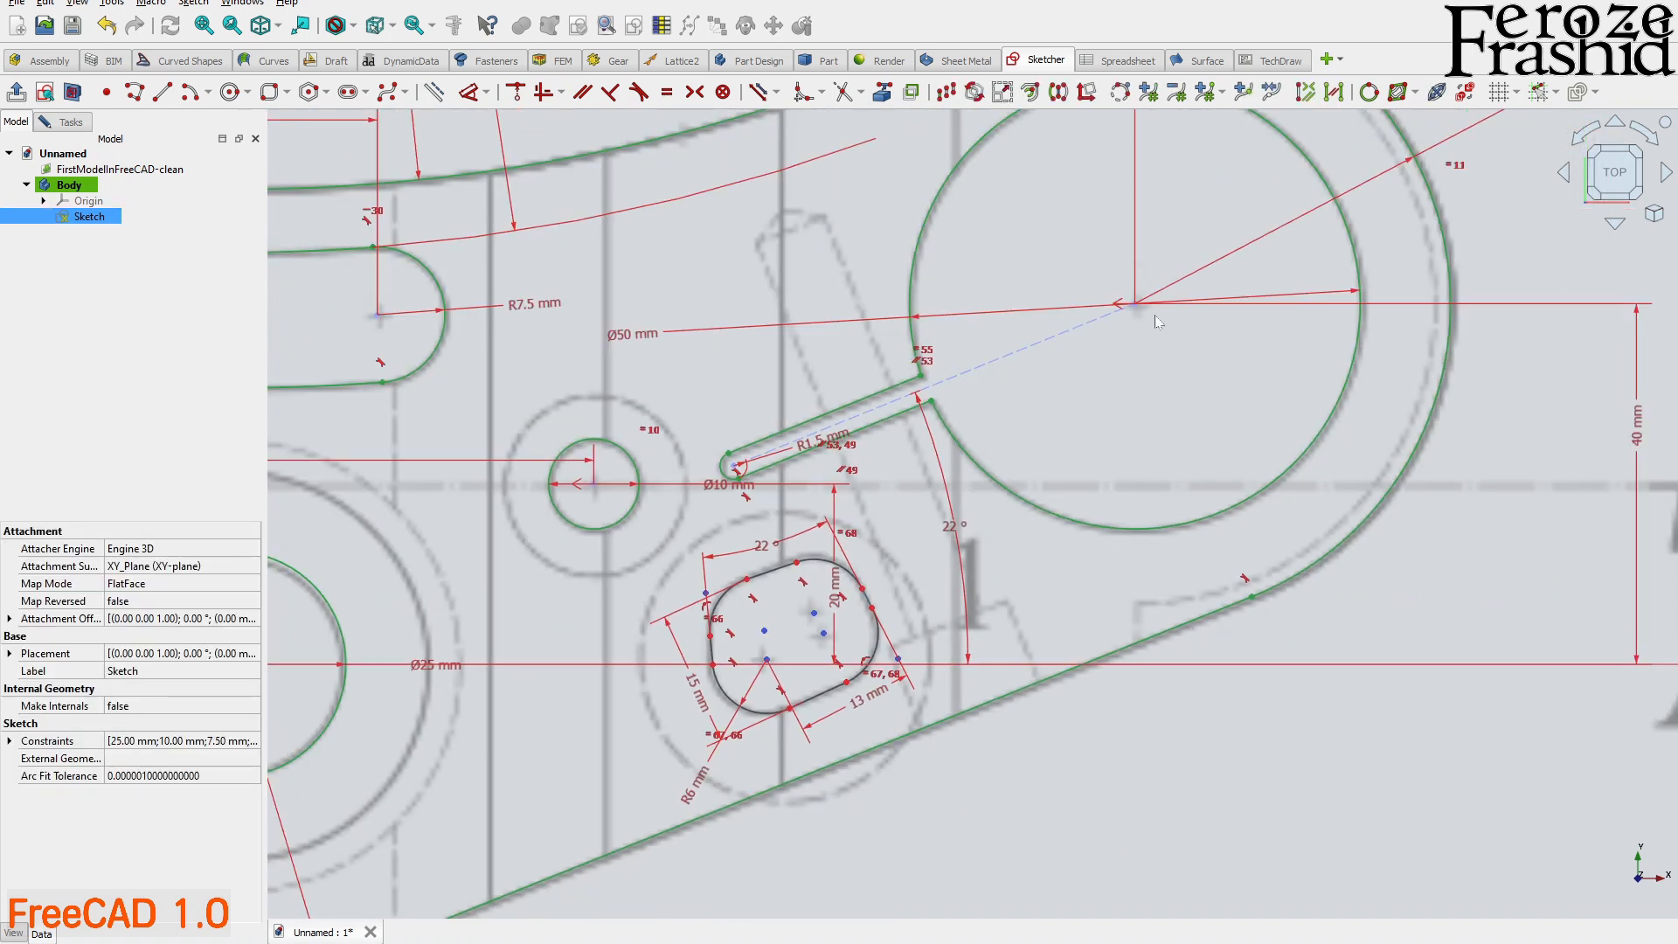
{"action": "key", "text": "d"}
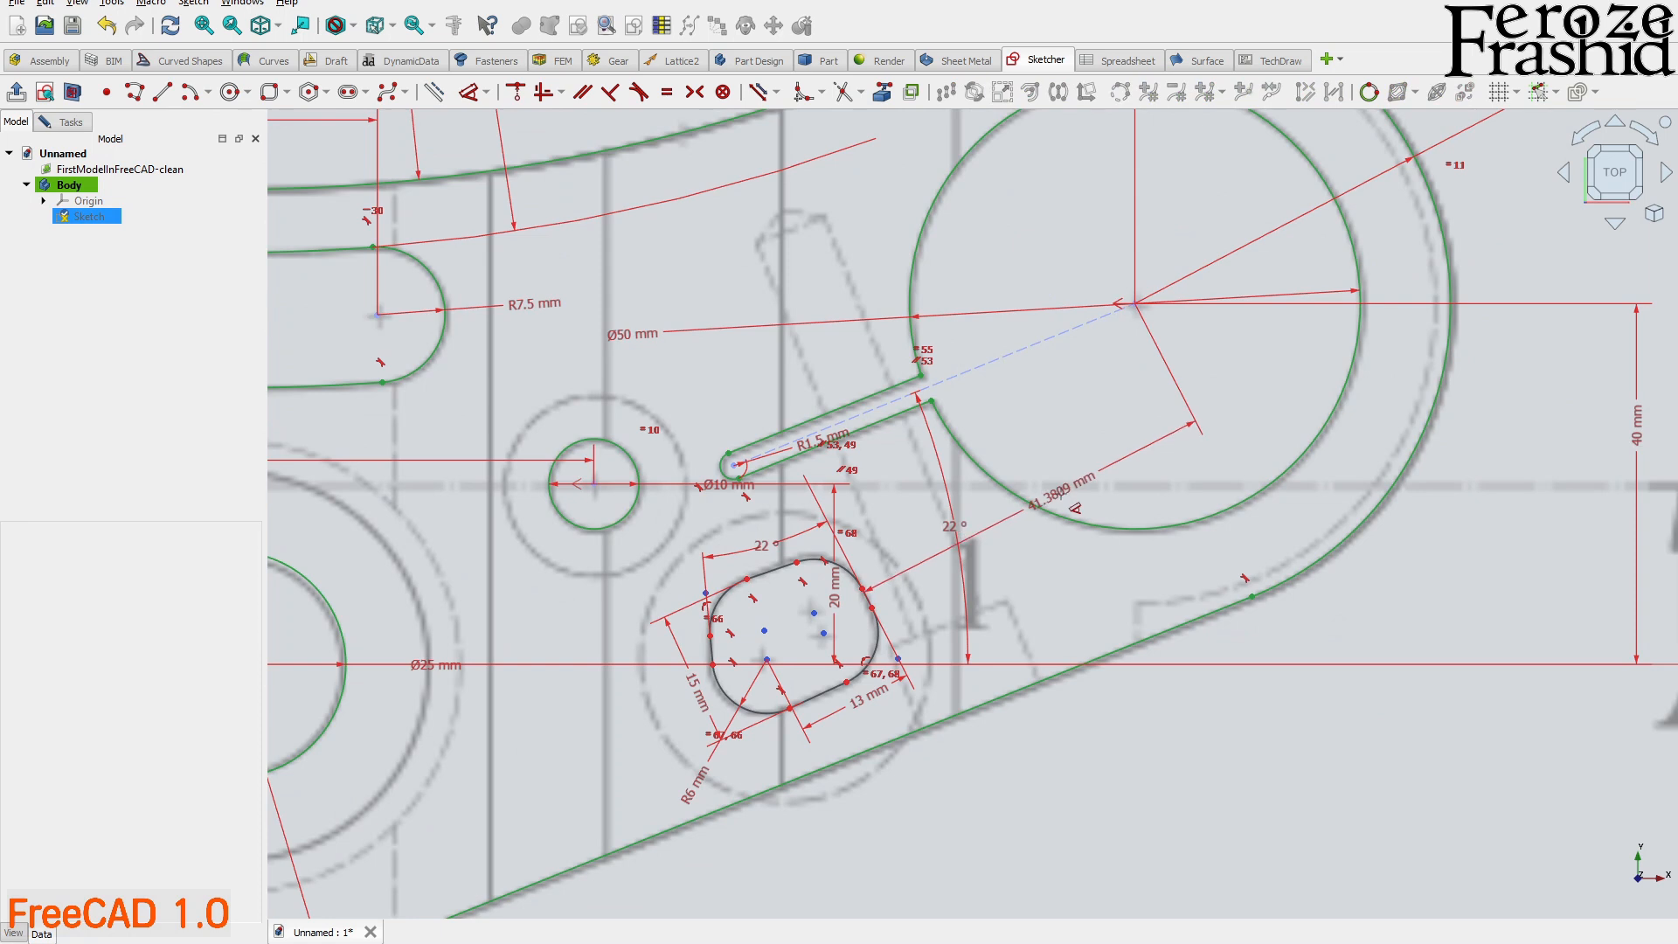
{"action": "left_click", "coordinate": [1084, 581]}
{"action": "type", "text": "40mm"}
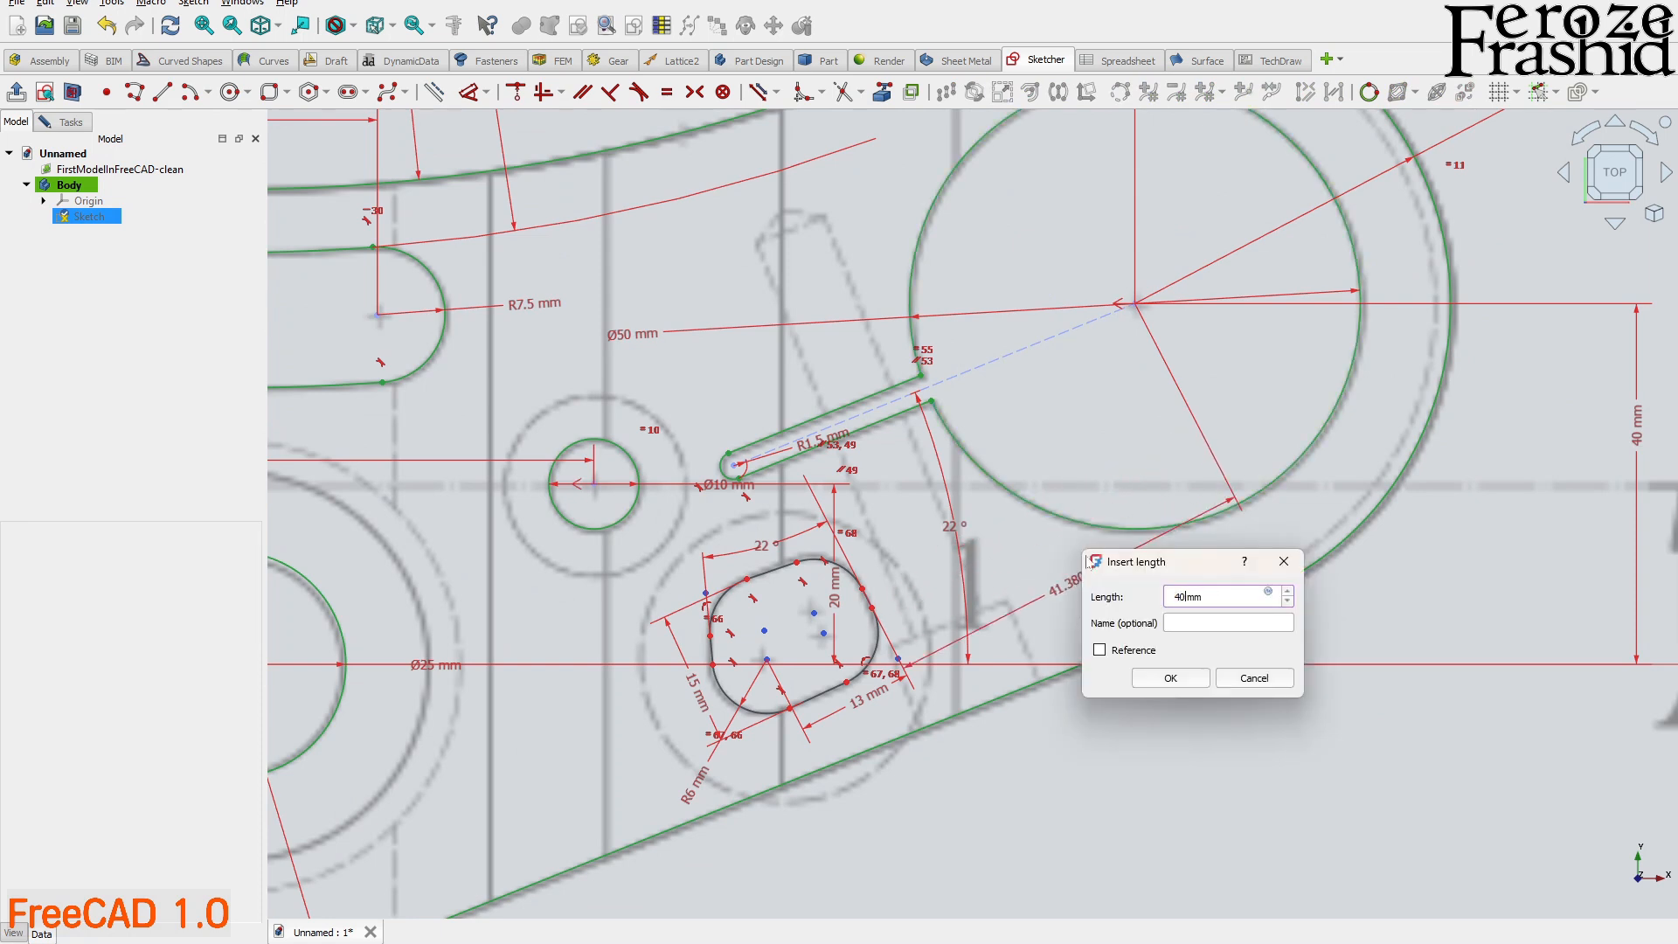
{"action": "key", "text": "Return"}
- Dimension the distance from the opening's lower-right corner point to the bracket's lower sloping edge as 8 mm
{"action": "scroll", "coordinate": [875, 672], "scroll_direction": "up", "scroll_amount": 5}
{"action": "scroll", "coordinate": [876, 673], "scroll_direction": "down", "scroll_amount": 2}
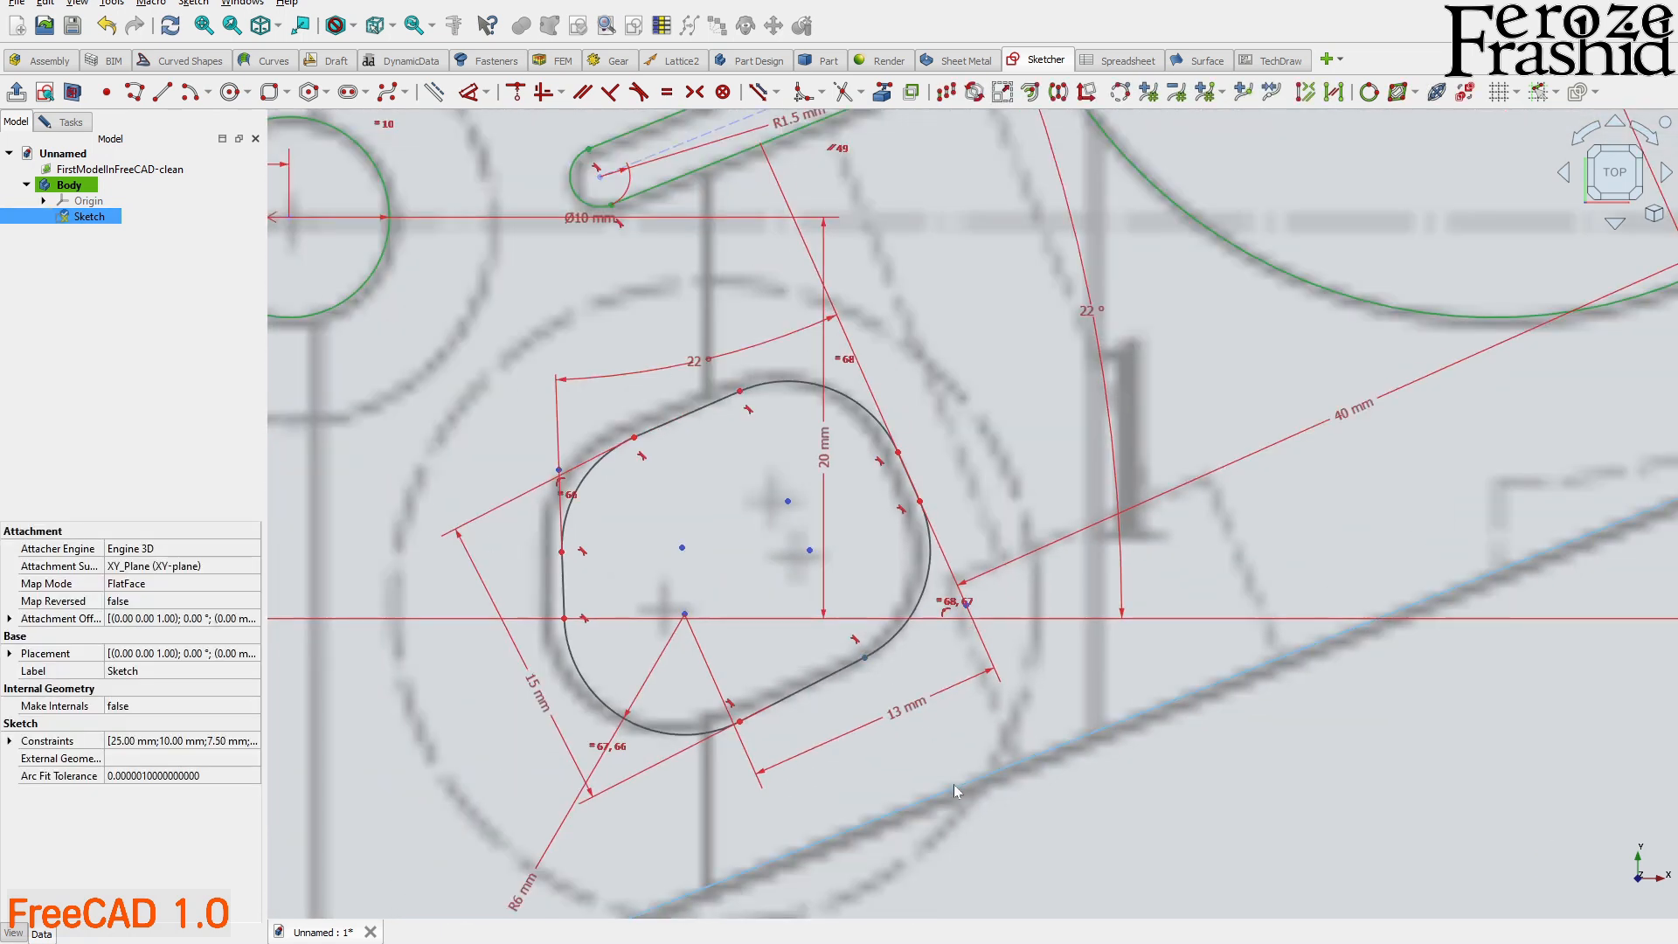
{"action": "left_click", "coordinate": [1023, 759]}
{"action": "left_click", "coordinate": [1066, 670]}
{"action": "type", "text": "8"}
{"action": "key", "text": "Return"}
{"action": "key", "text": "Escape"}
- Make the opening's lower edge parallel to the bracket's lower sloping edge
{"action": "left_click", "coordinate": [826, 686]}
{"action": "left_click", "coordinate": [864, 828]}
{"action": "key", "text": "p"}
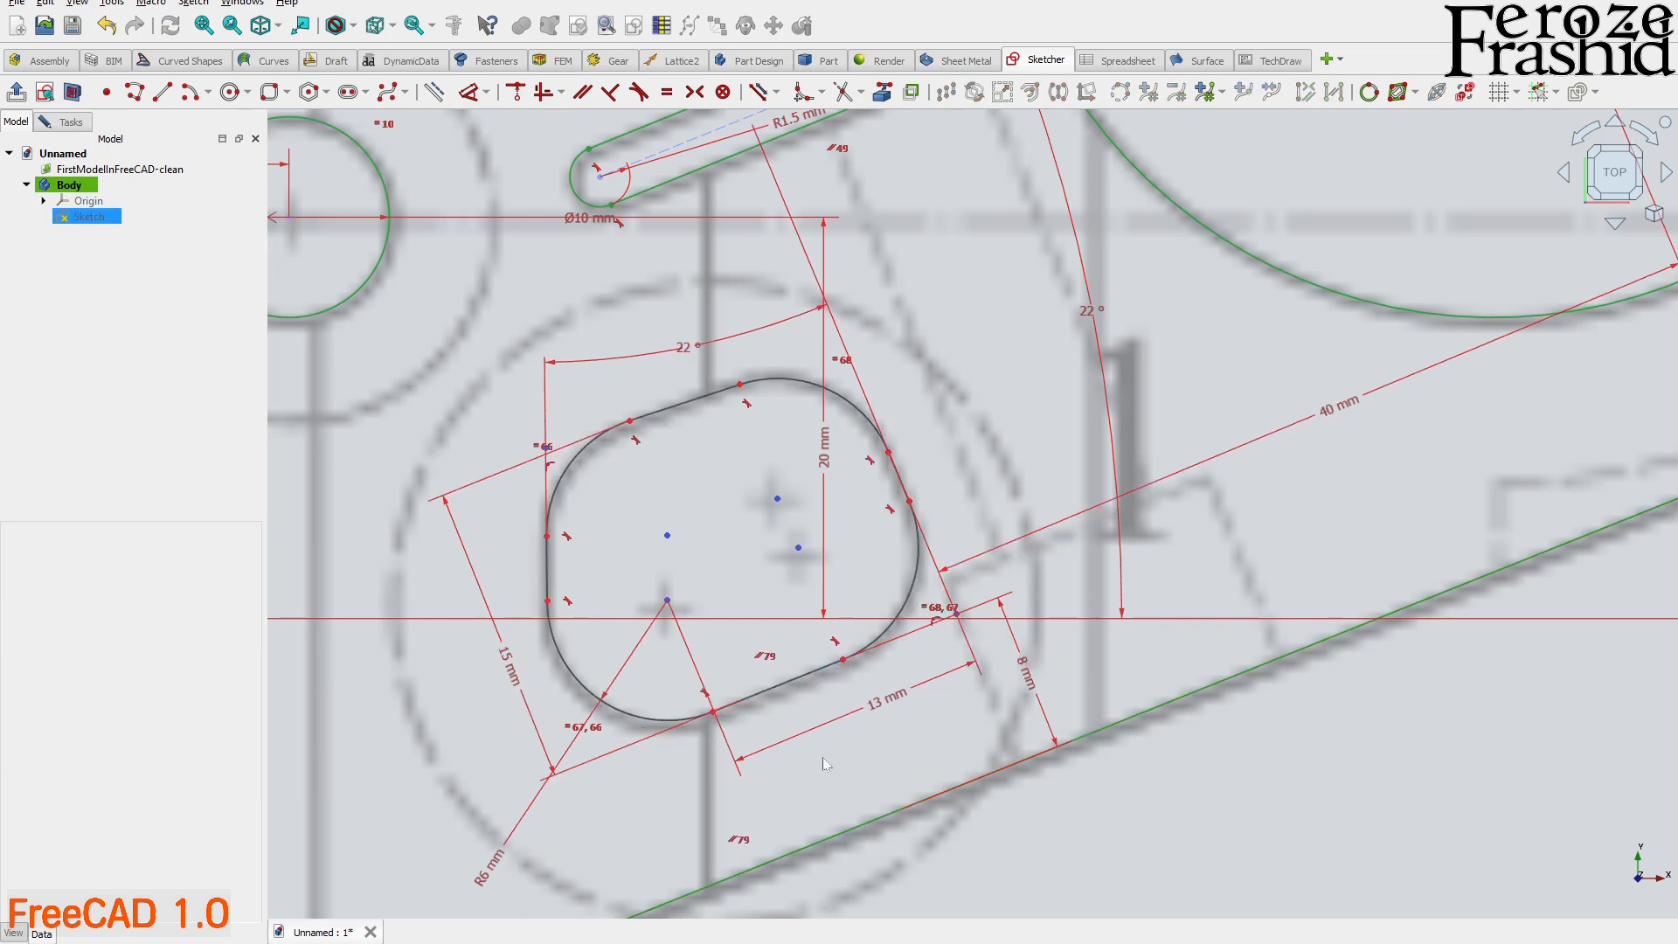
- Check the sketch's remaining degrees of freedom and make the opening's upper edge parallel to its lower edge
{"action": "left_click", "coordinate": [77, 121]}
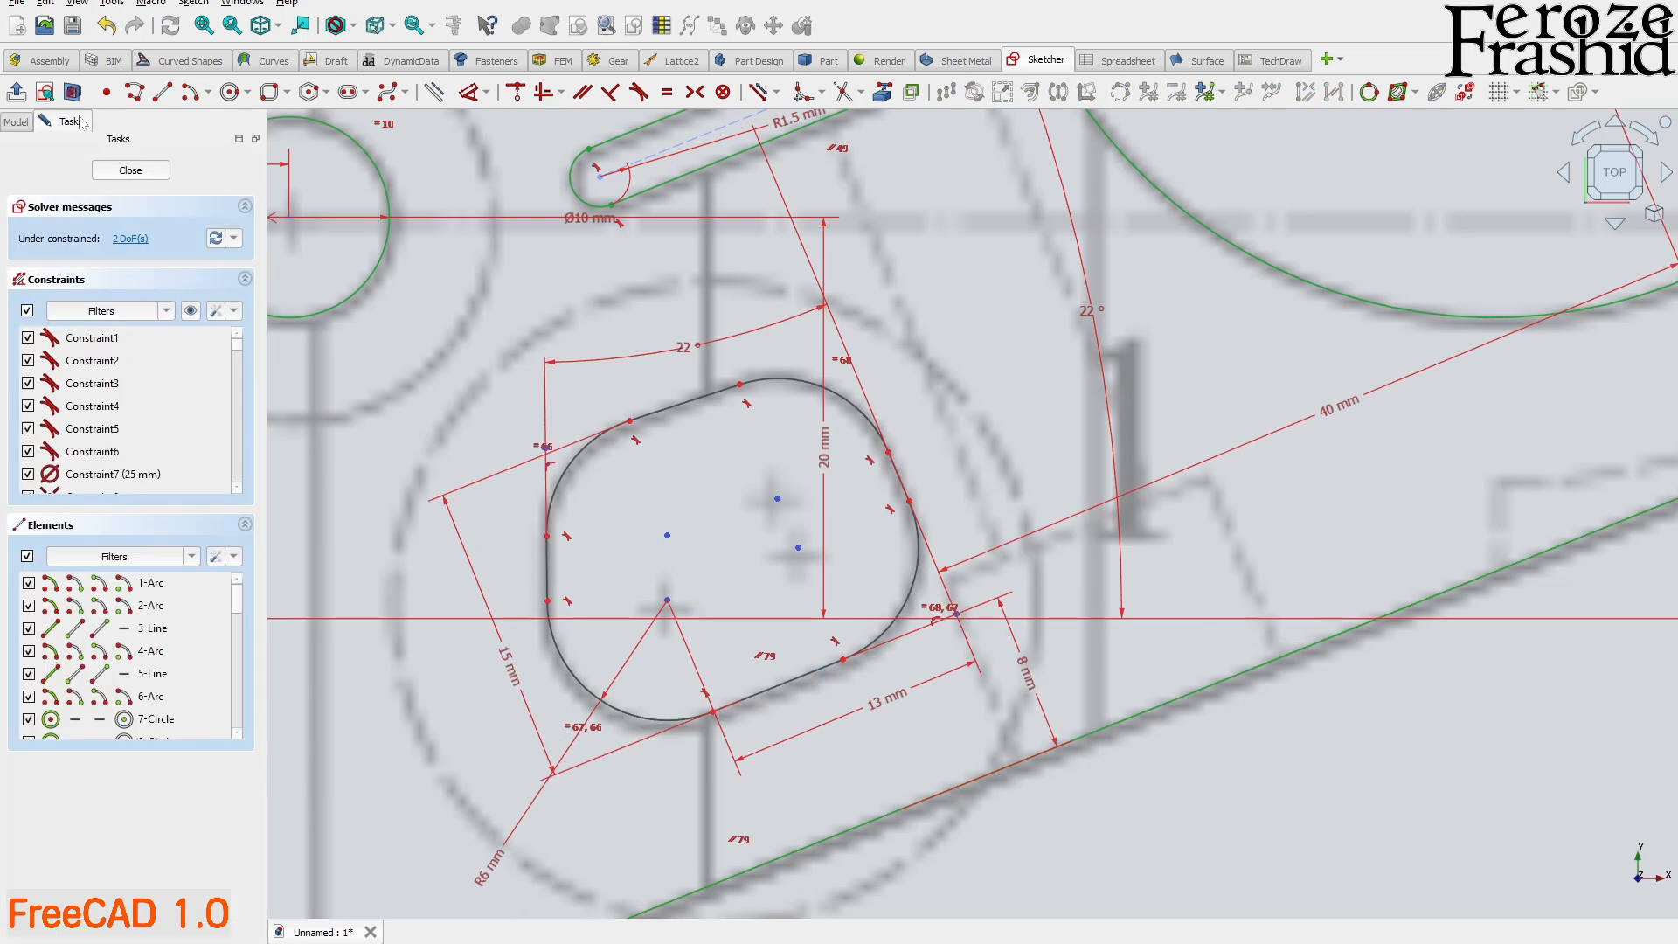
{"action": "left_click_drag", "start_coordinate": [666, 601], "coordinate": [678, 598]}
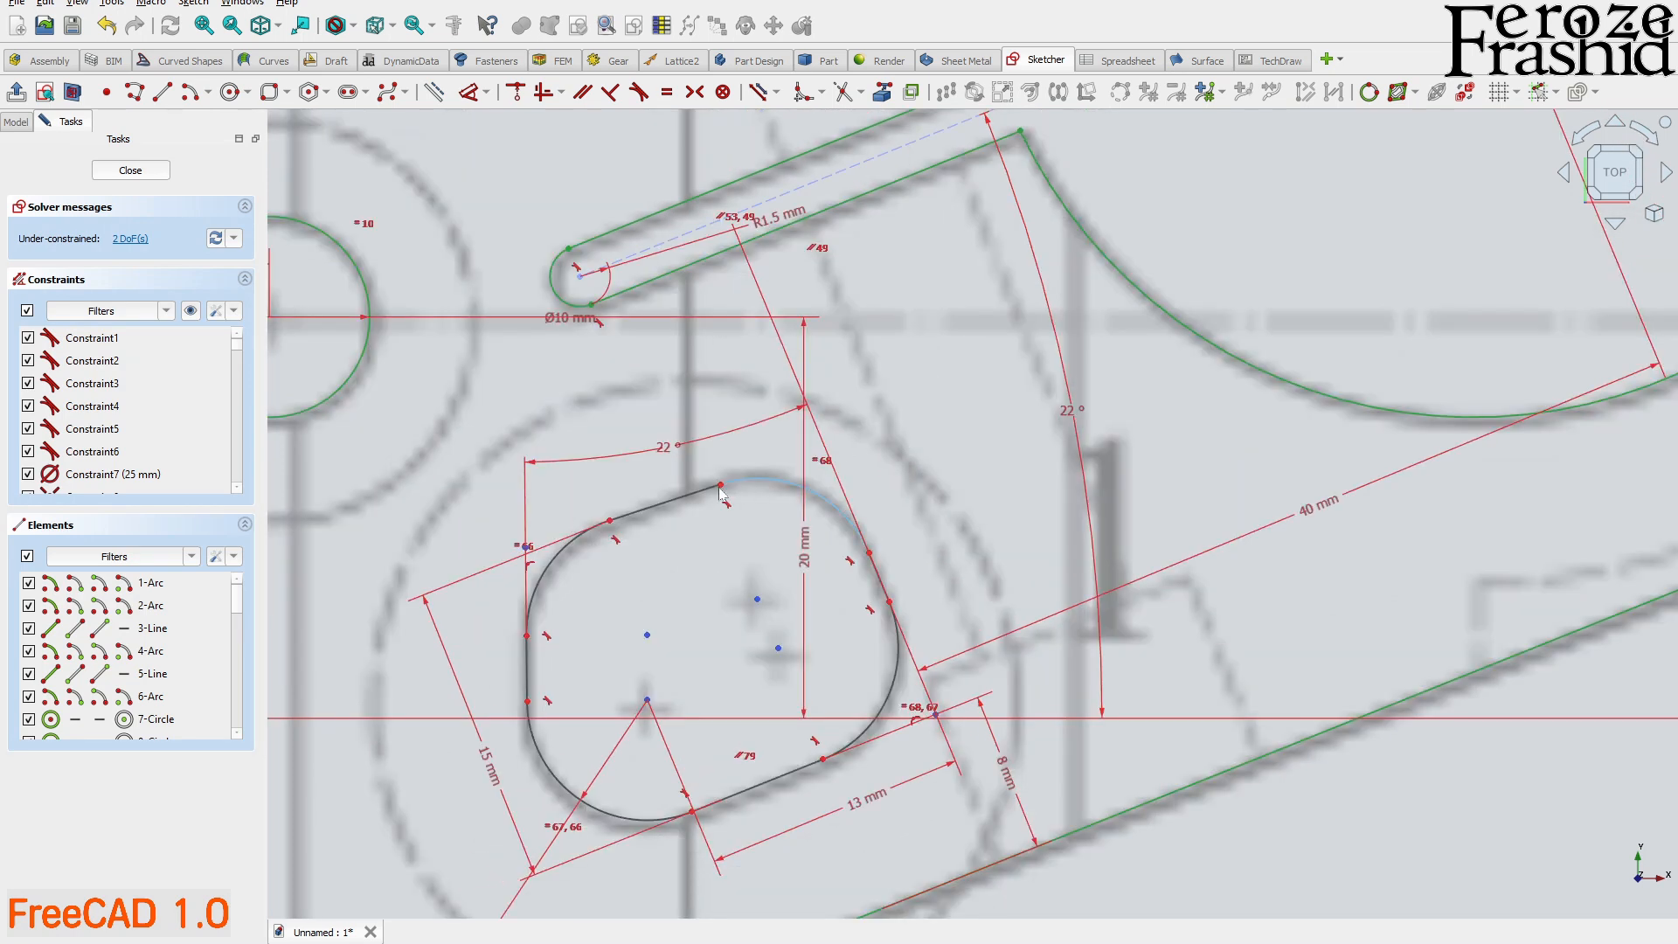
{"action": "left_click", "coordinate": [682, 497]}
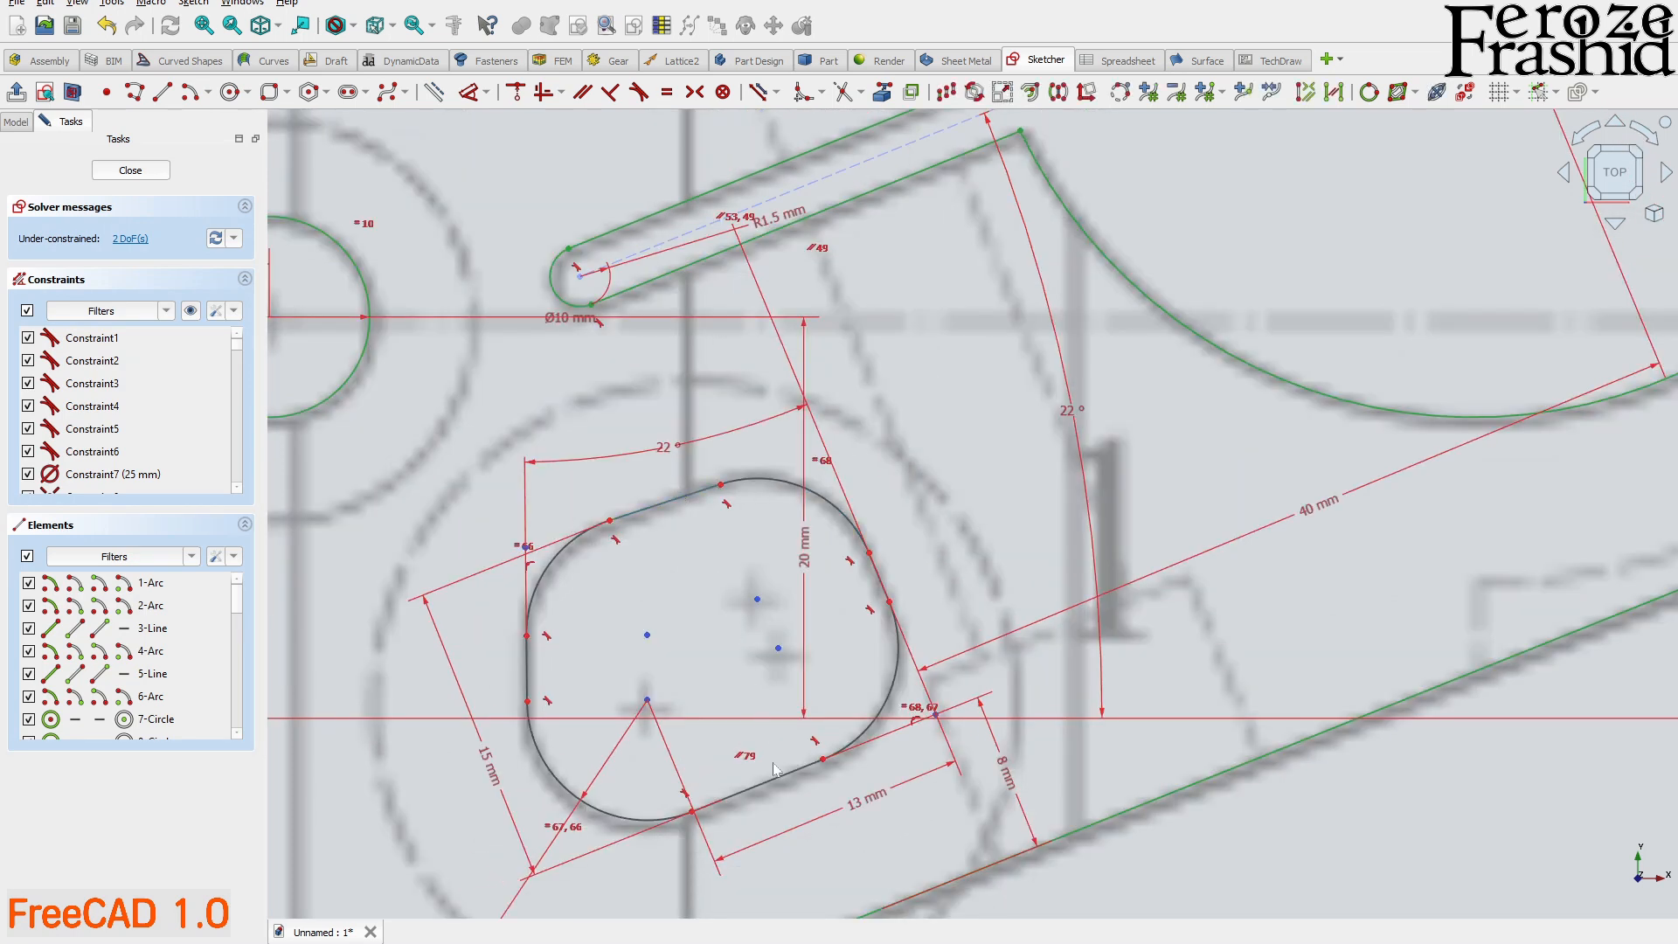
{"action": "left_click", "coordinate": [772, 789]}
{"action": "key", "text": "p"}
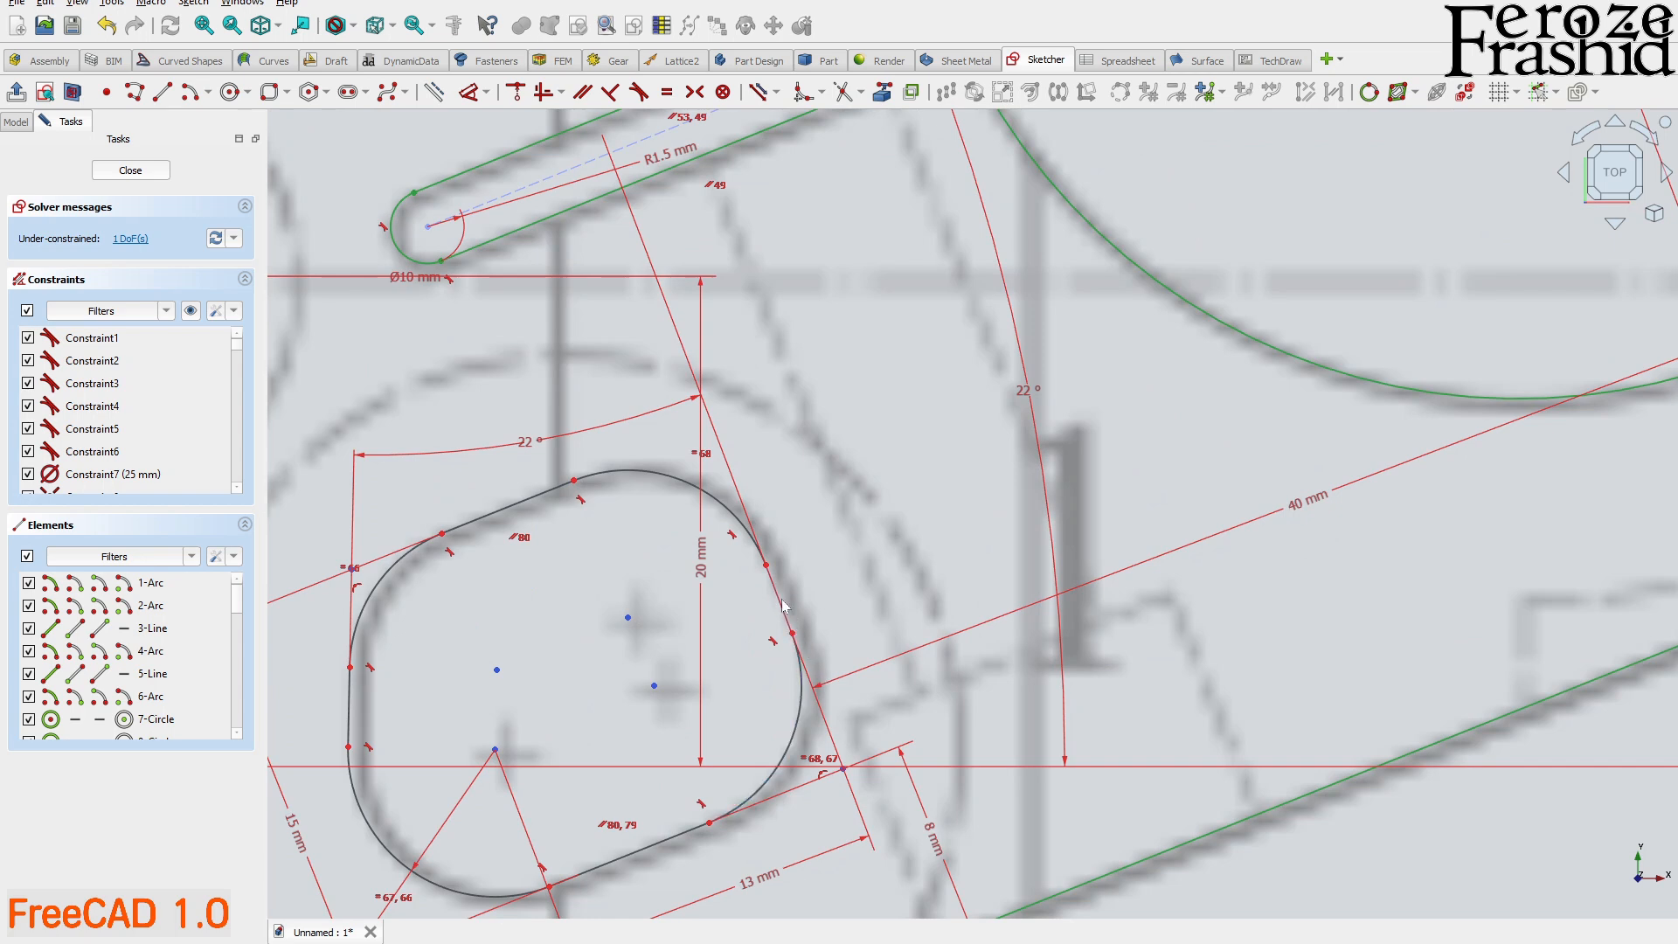
- Make the opening's right edge perpendicular to the bracket's lower sloping edge
{"action": "scroll", "coordinate": [783, 605], "scroll_direction": "down", "scroll_amount": 3}
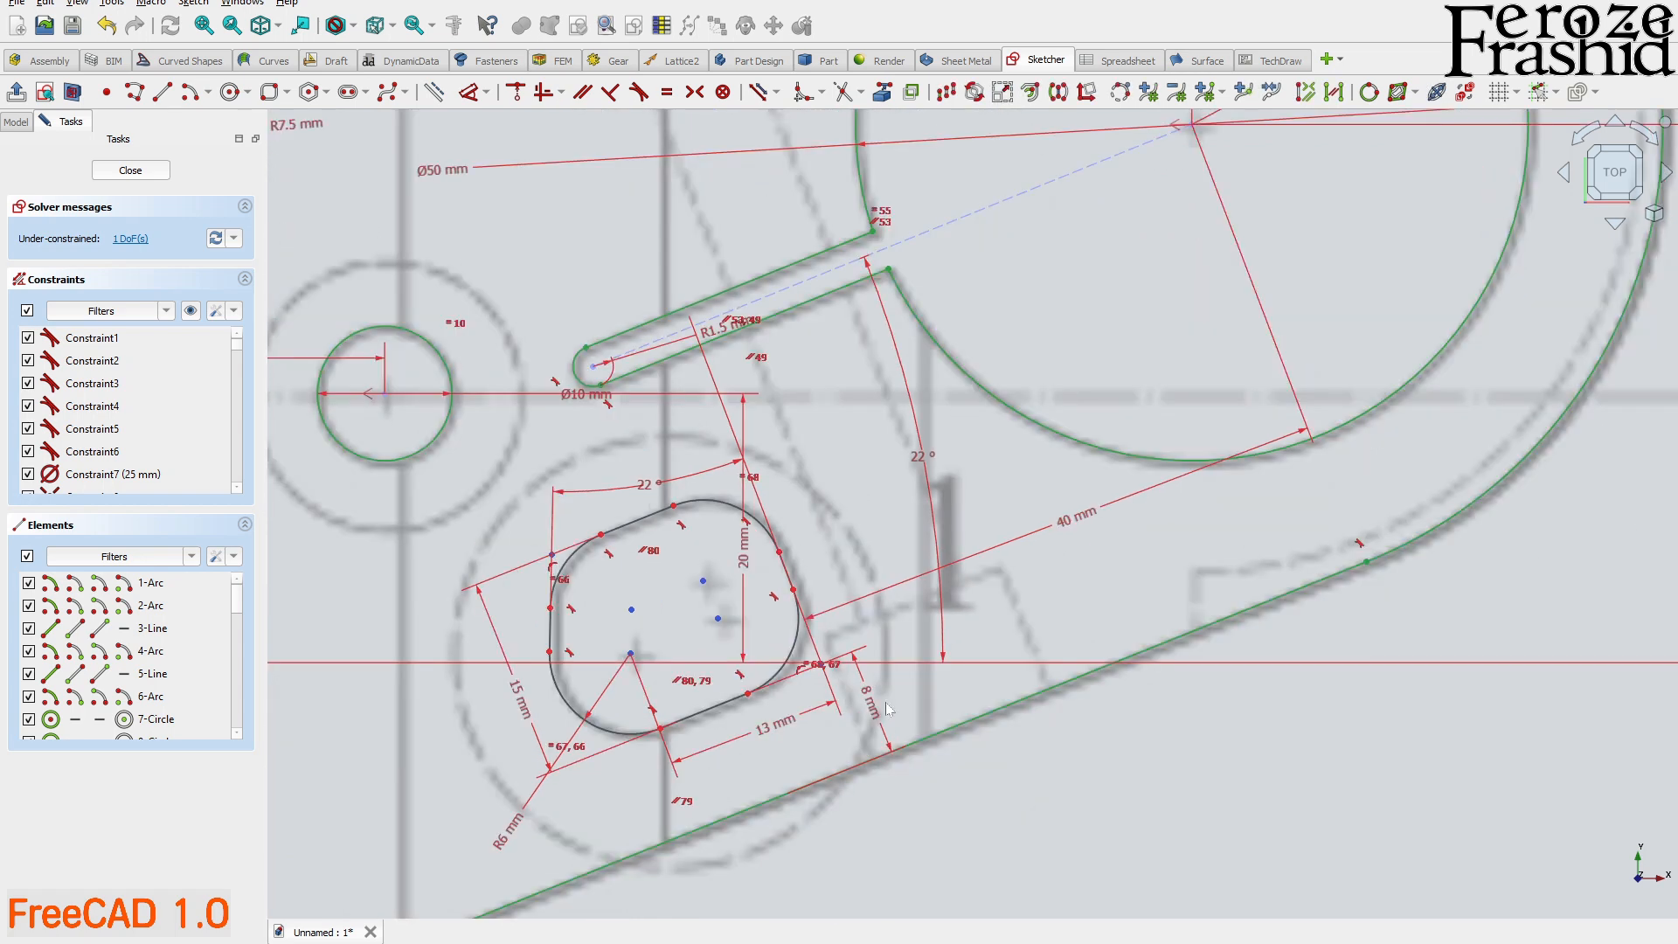
{"action": "left_click", "coordinate": [911, 751]}
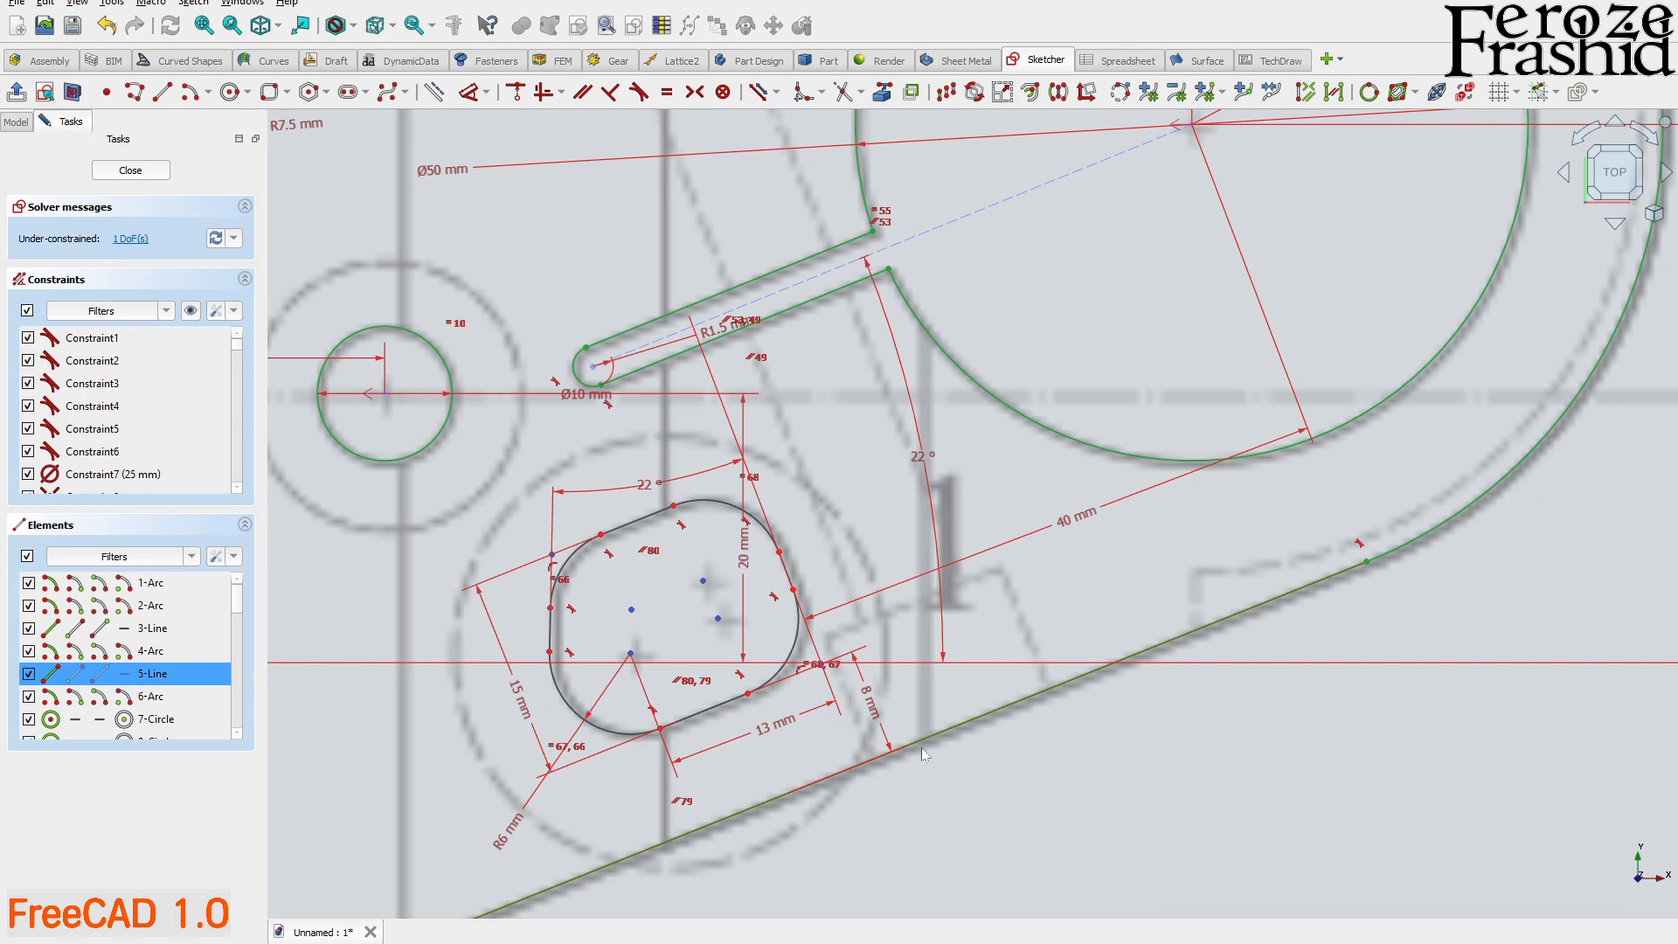
{"action": "key", "text": "n"}
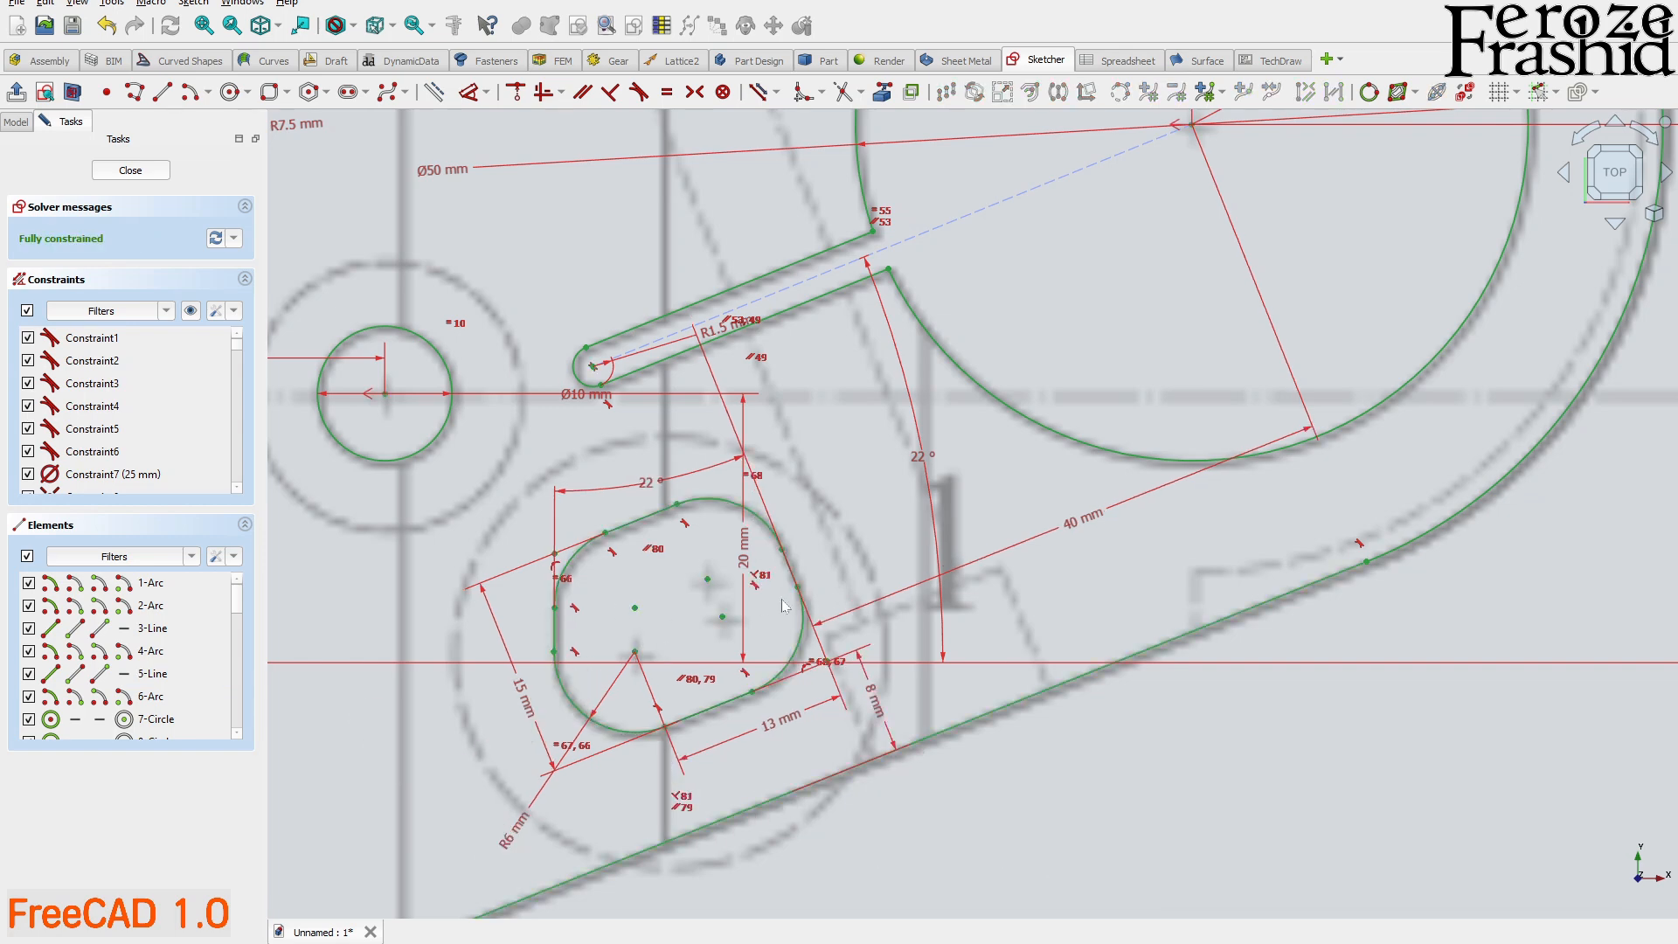
- Mirror the rounded opening about the vertical axis to the bracket's left side, keeping the original
{"action": "scroll", "coordinate": [761, 606], "scroll_direction": "down", "scroll_amount": 2}
{"action": "scroll", "coordinate": [718, 597], "scroll_direction": "up", "scroll_amount": 3}
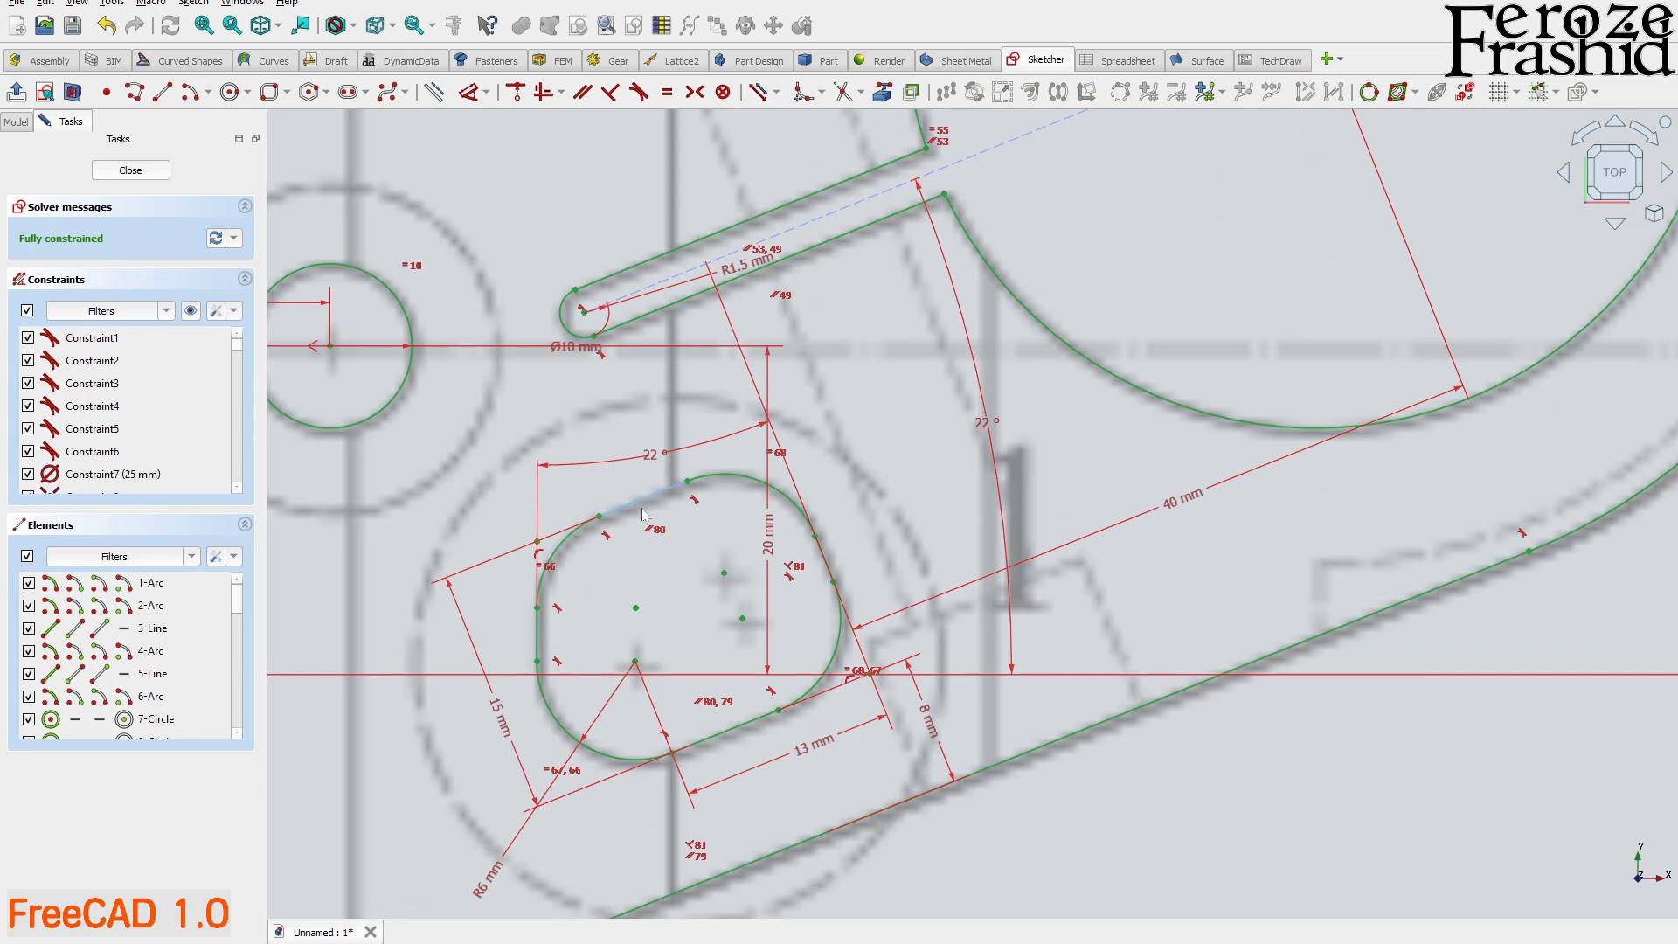
{"action": "mouse_move", "coordinate": [657, 464]}
{"action": "left_mouse_down"}
{"action": "mouse_move", "coordinate": [692, 616]}
{"action": "mouse_move", "coordinate": [653, 456]}
{"action": "left_mouse_up"}
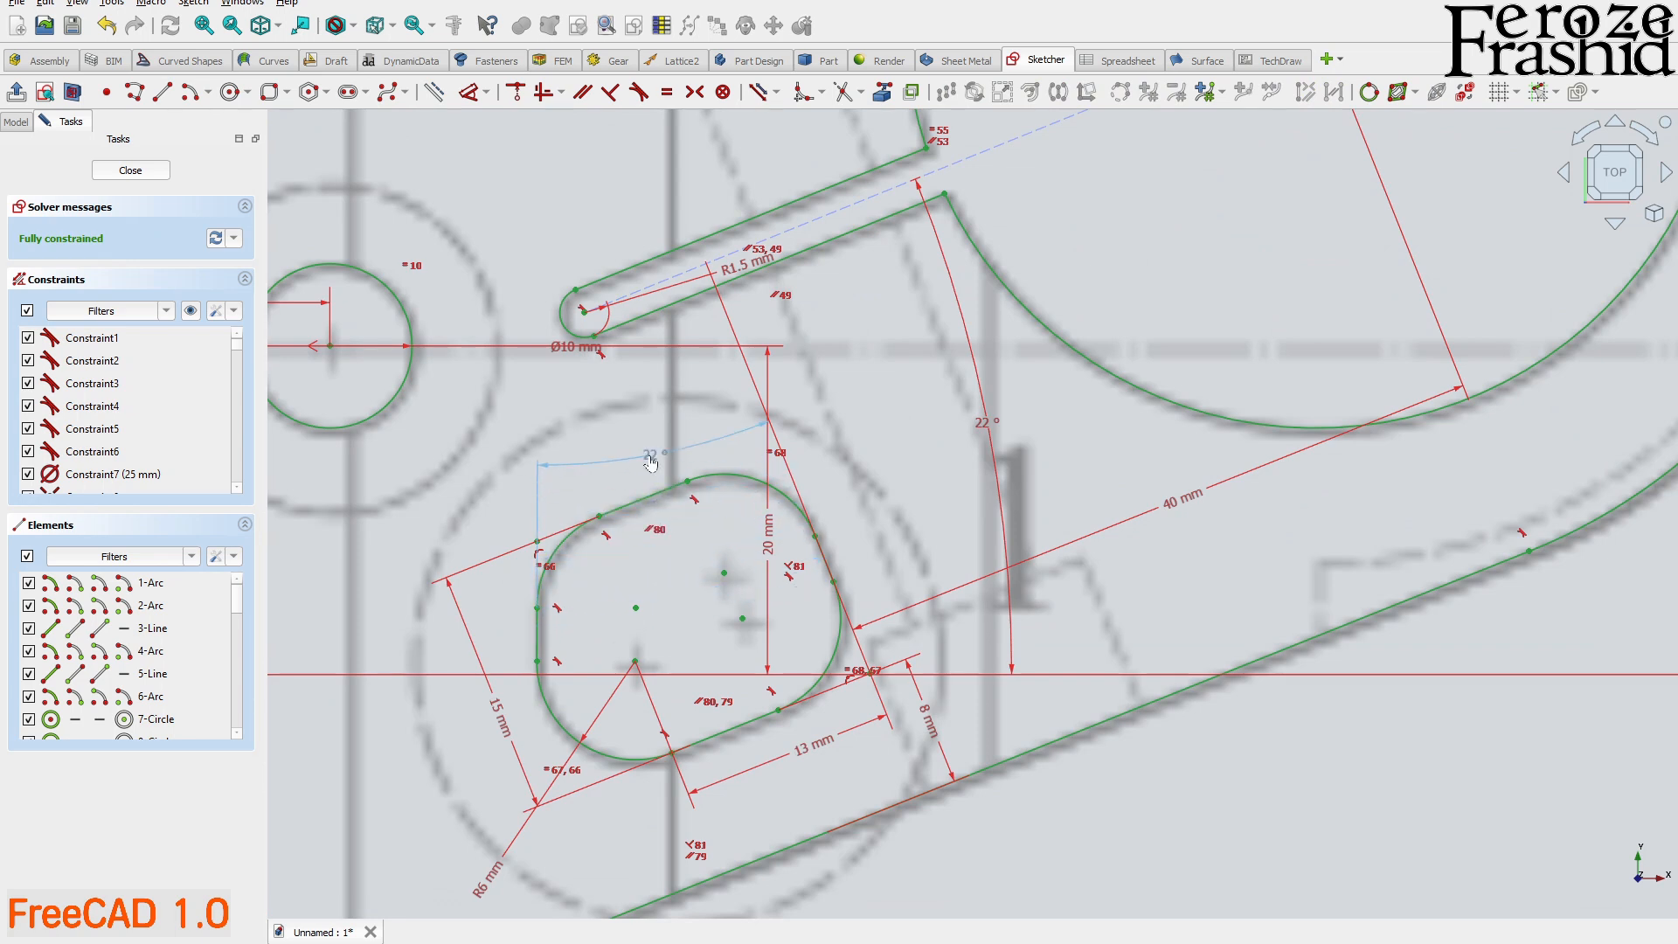
{"action": "scroll", "coordinate": [921, 459], "scroll_direction": "down", "scroll_amount": 2}
{"action": "mouse_move", "coordinate": [594, 428]}
{"action": "left_mouse_down"}
{"action": "mouse_move", "coordinate": [743, 628]}
{"action": "mouse_move", "coordinate": [937, 677]}
{"action": "left_mouse_up"}
{"action": "scroll", "coordinate": [1249, 634], "scroll_direction": "down", "scroll_amount": 3}
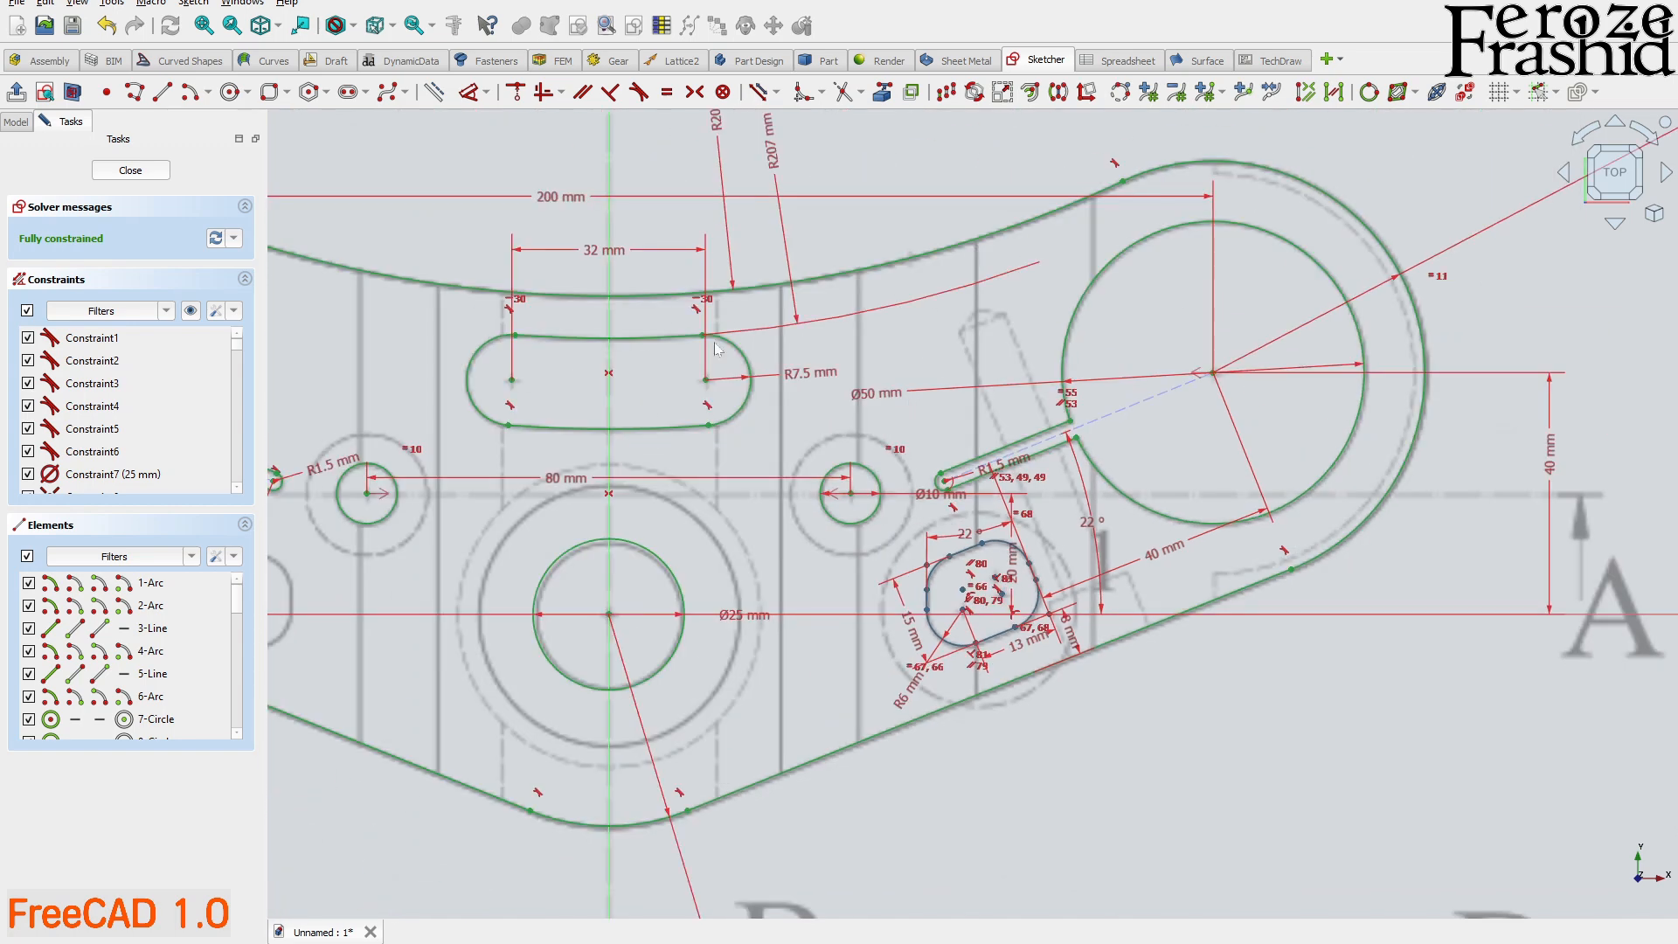
{"action": "scroll", "coordinate": [924, 370], "scroll_direction": "down", "scroll_amount": 2}
{"action": "left_click", "coordinate": [1031, 92]}
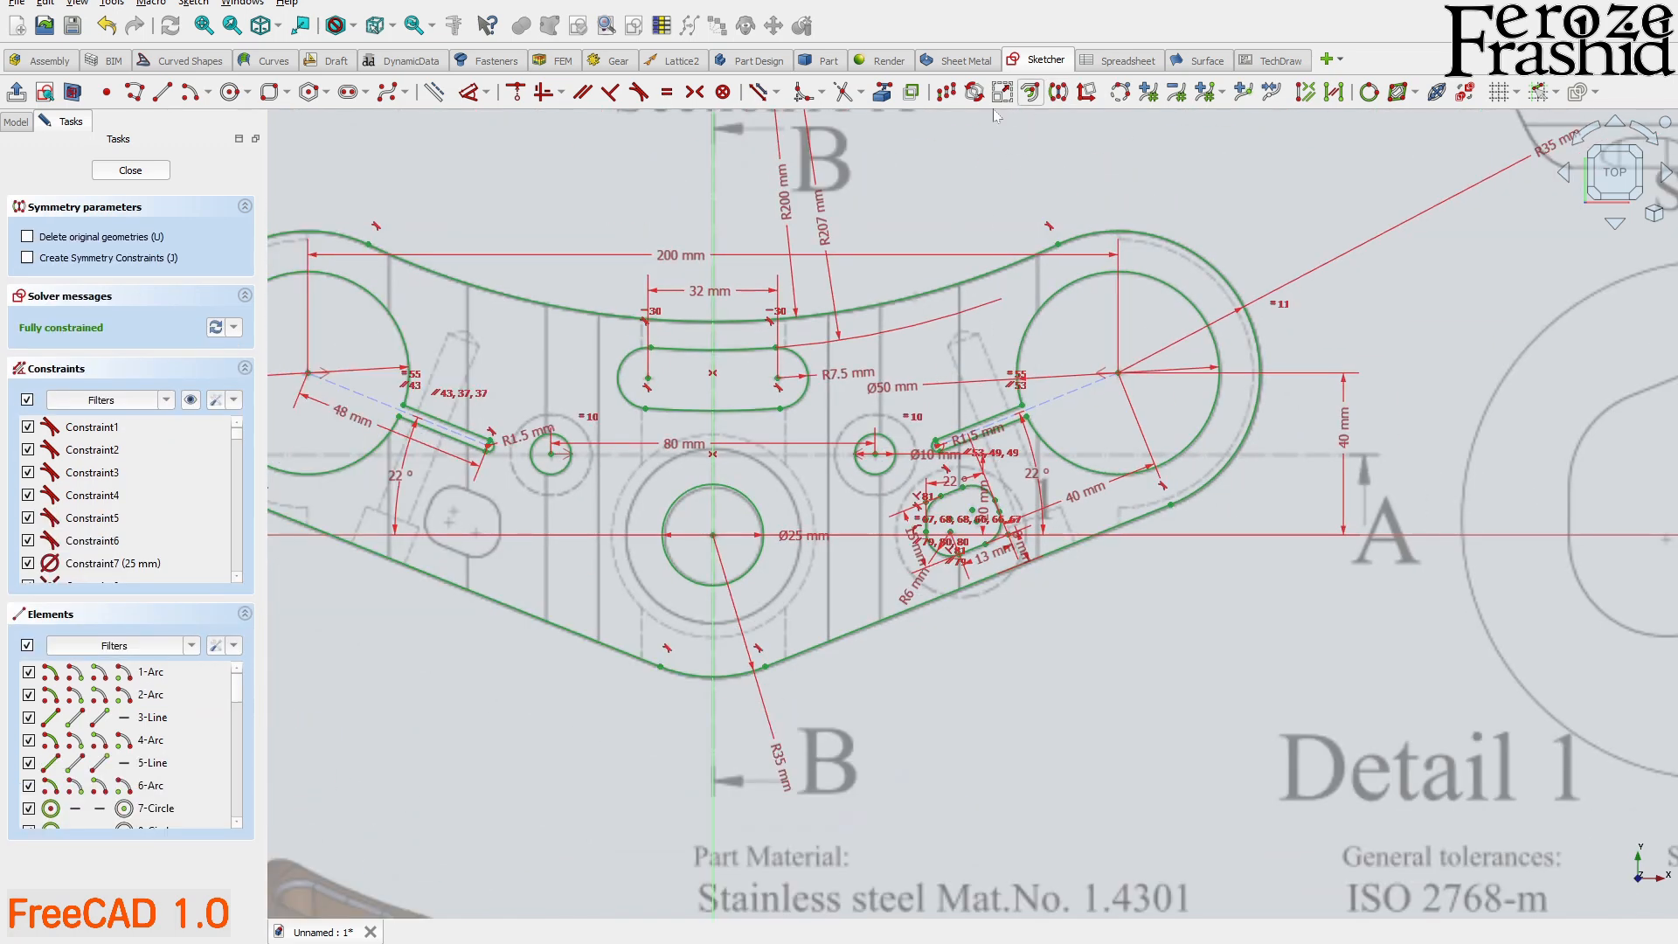
{"action": "left_click", "coordinate": [718, 218]}
- Check the mirrored opening's remaining freedom and make its lower edge parallel to the bracket's lower-left sloping edge
{"action": "scroll", "coordinate": [500, 451], "scroll_direction": "up", "scroll_amount": 6}
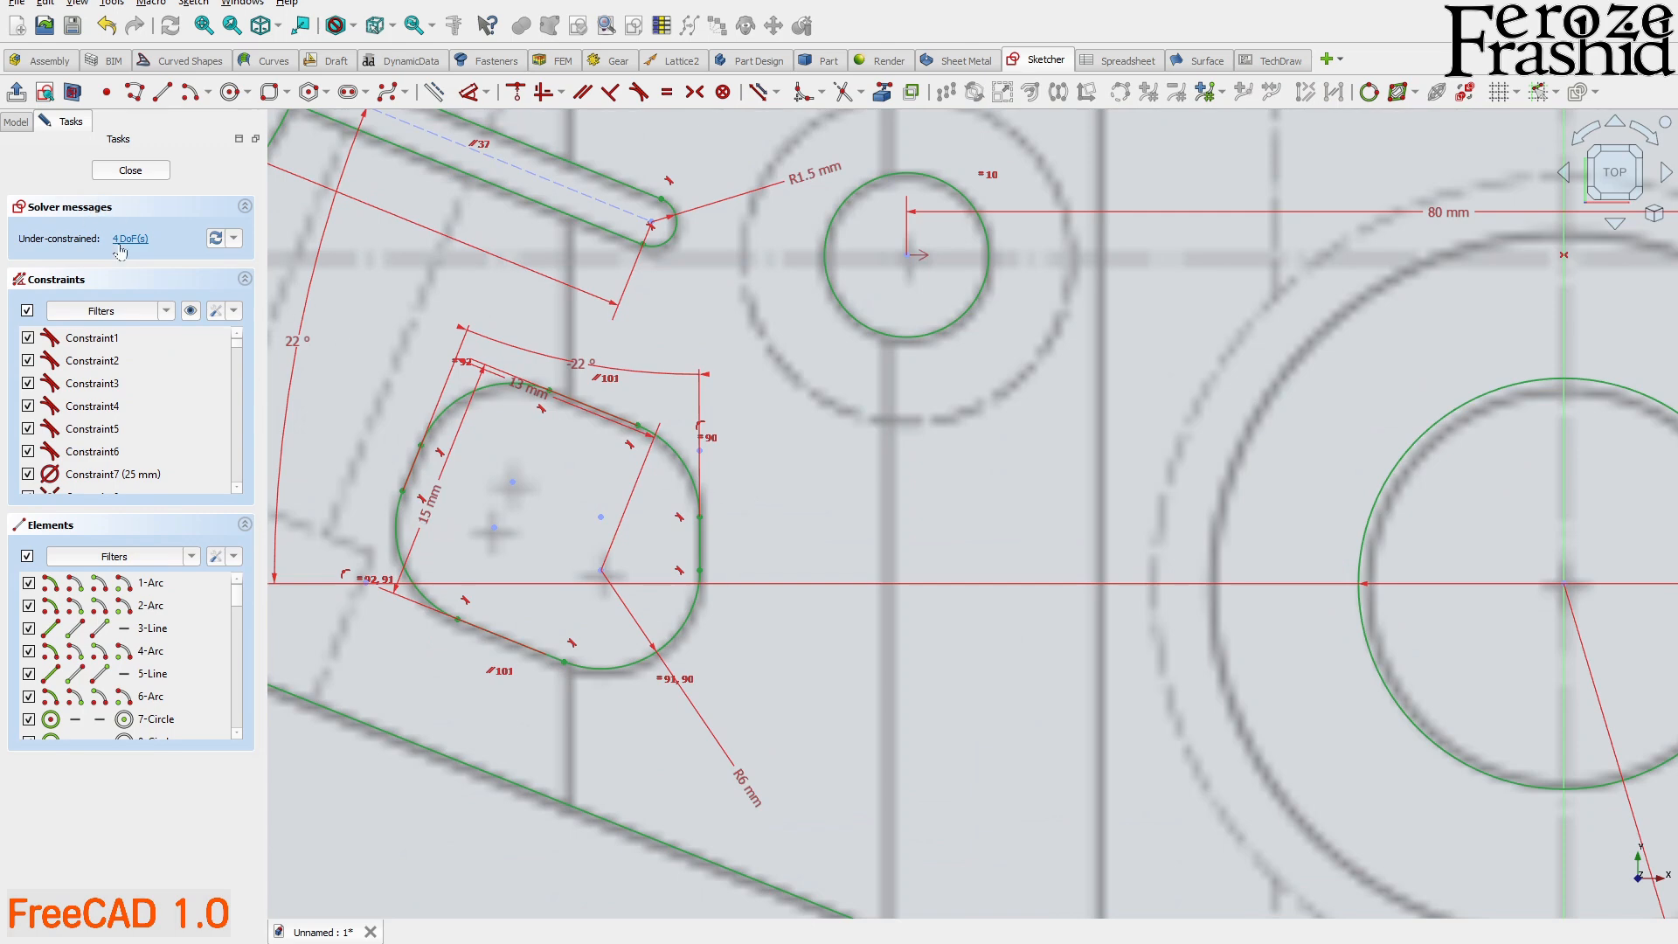
{"action": "left_click_drag", "start_coordinate": [413, 475], "coordinate": [412, 480]}
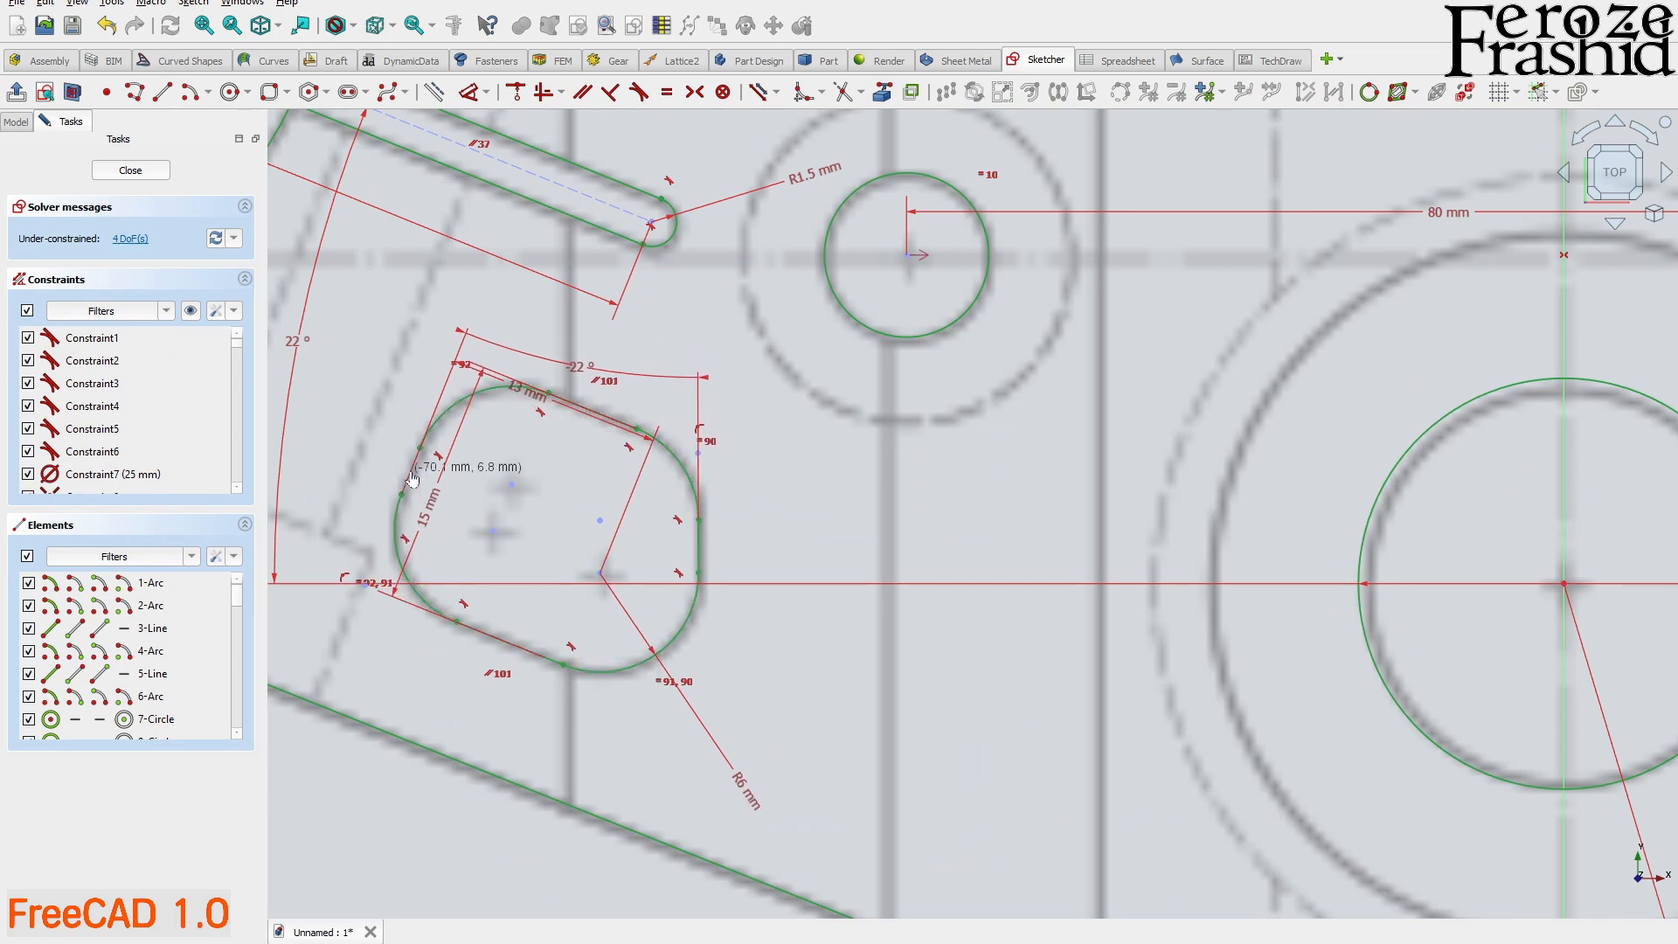
{"action": "scroll", "coordinate": [891, 393], "scroll_direction": "down", "scroll_amount": 3}
{"action": "scroll", "coordinate": [662, 548], "scroll_direction": "up", "scroll_amount": 4}
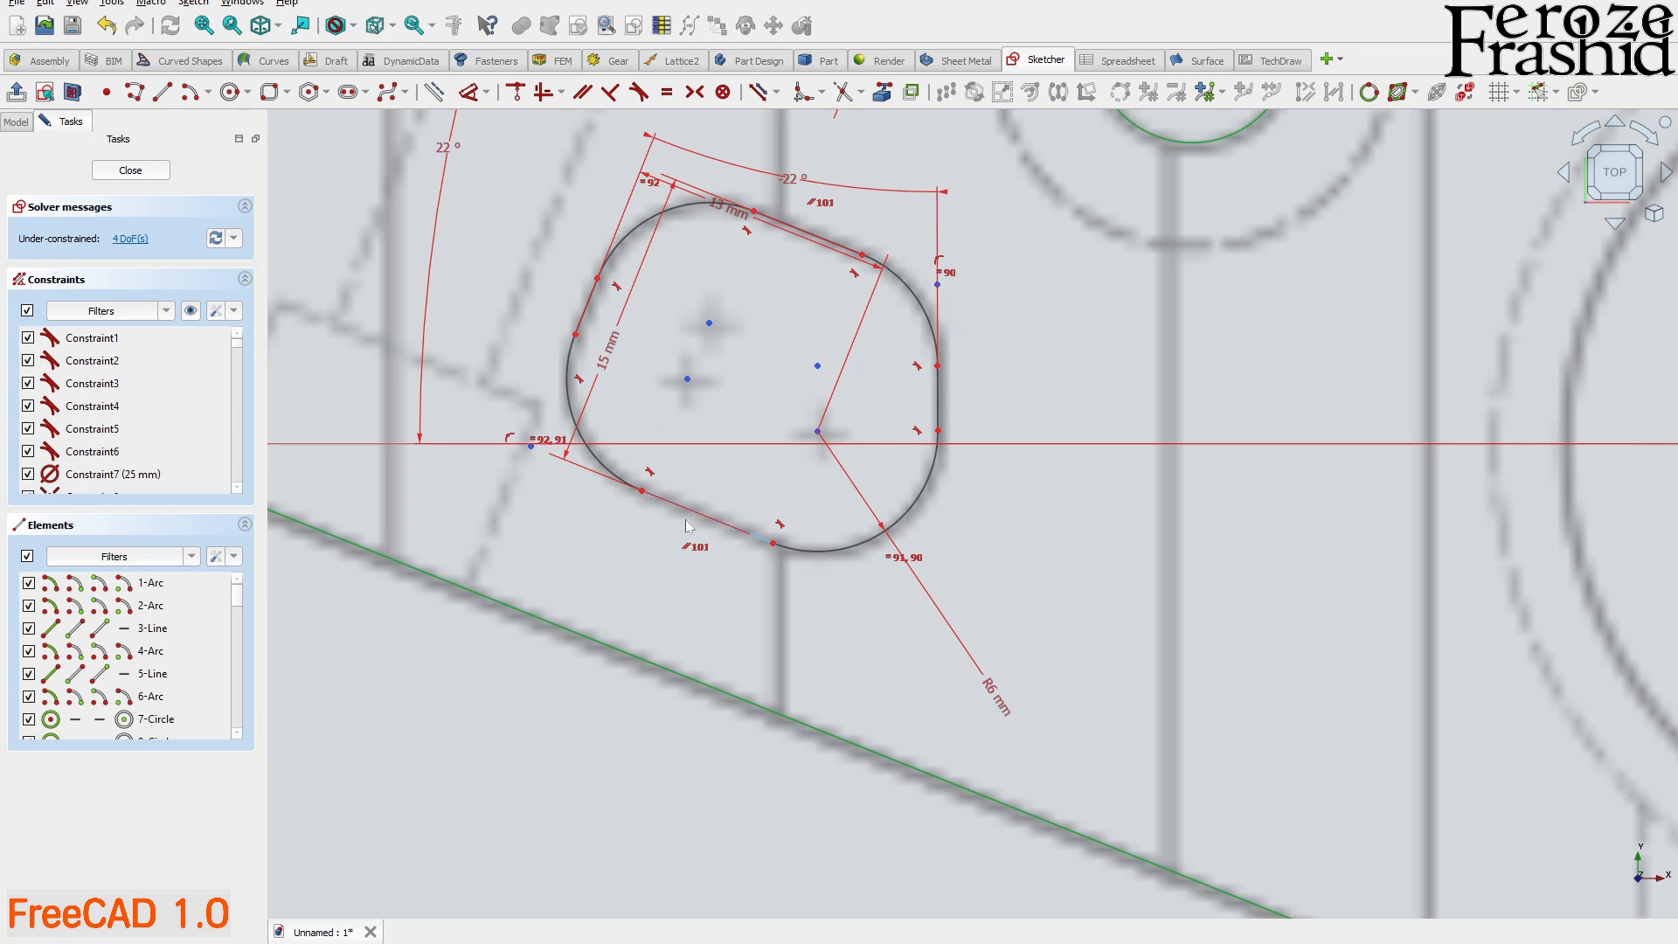
{"action": "left_click", "coordinate": [617, 650]}
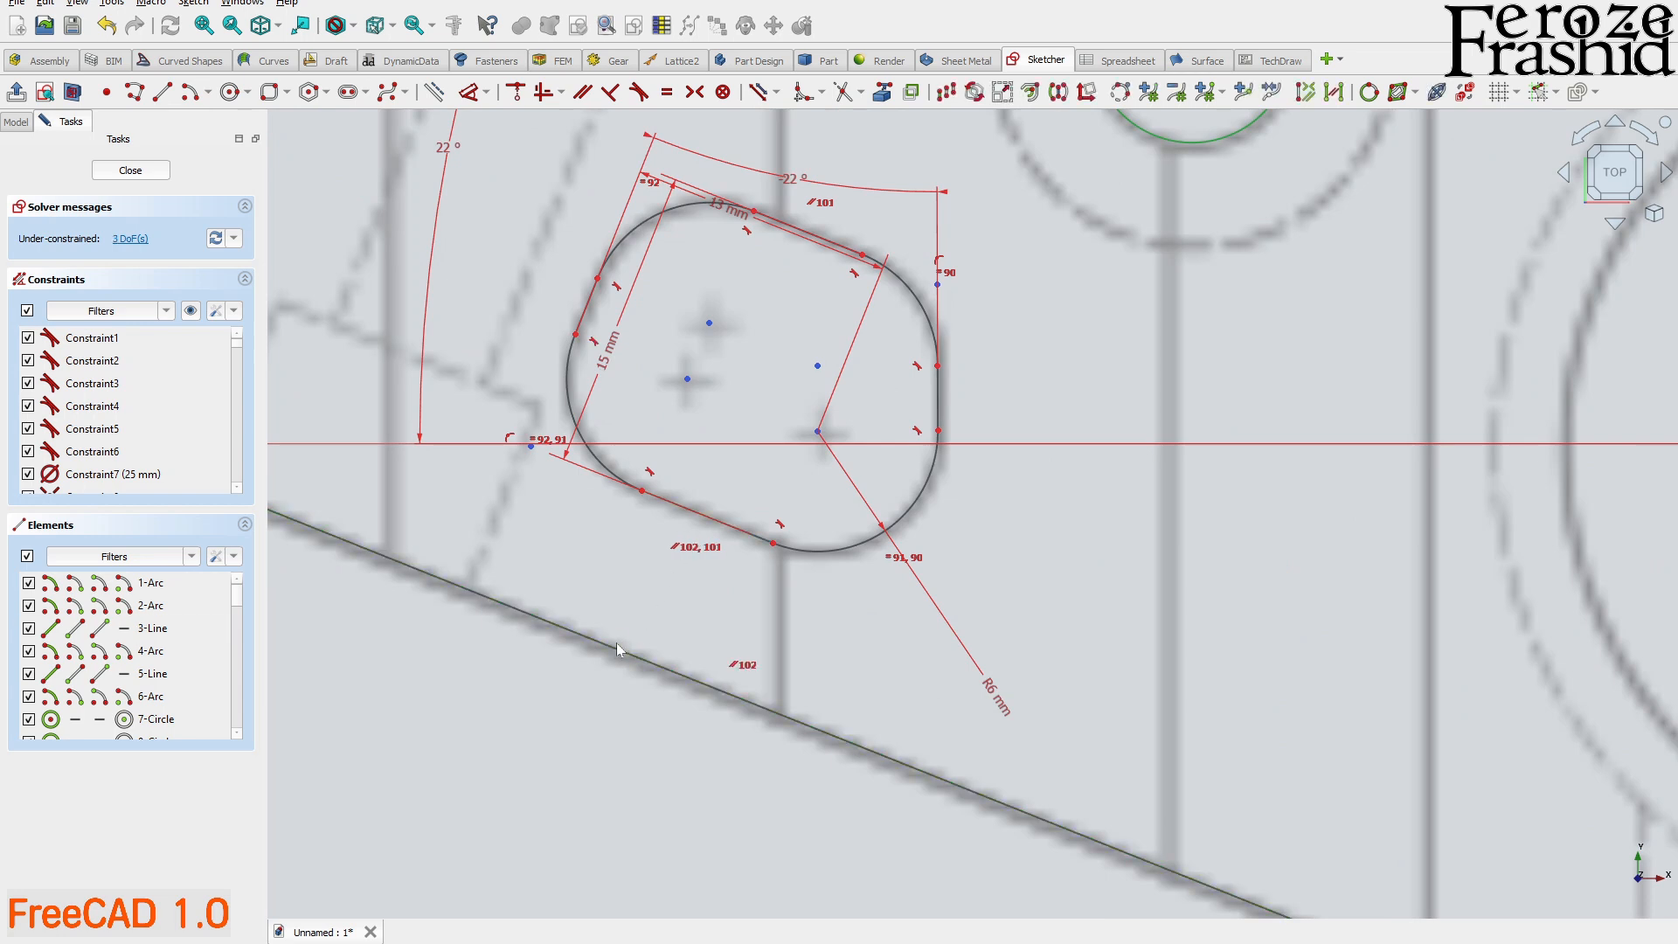
- Dimension the distance from the mirrored opening's lower edge to the bracket's lower-left sloping edge as 8 mm
{"action": "left_click", "coordinate": [772, 549]}
{"action": "left_click", "coordinate": [766, 704]}
{"action": "key", "text": "d"}
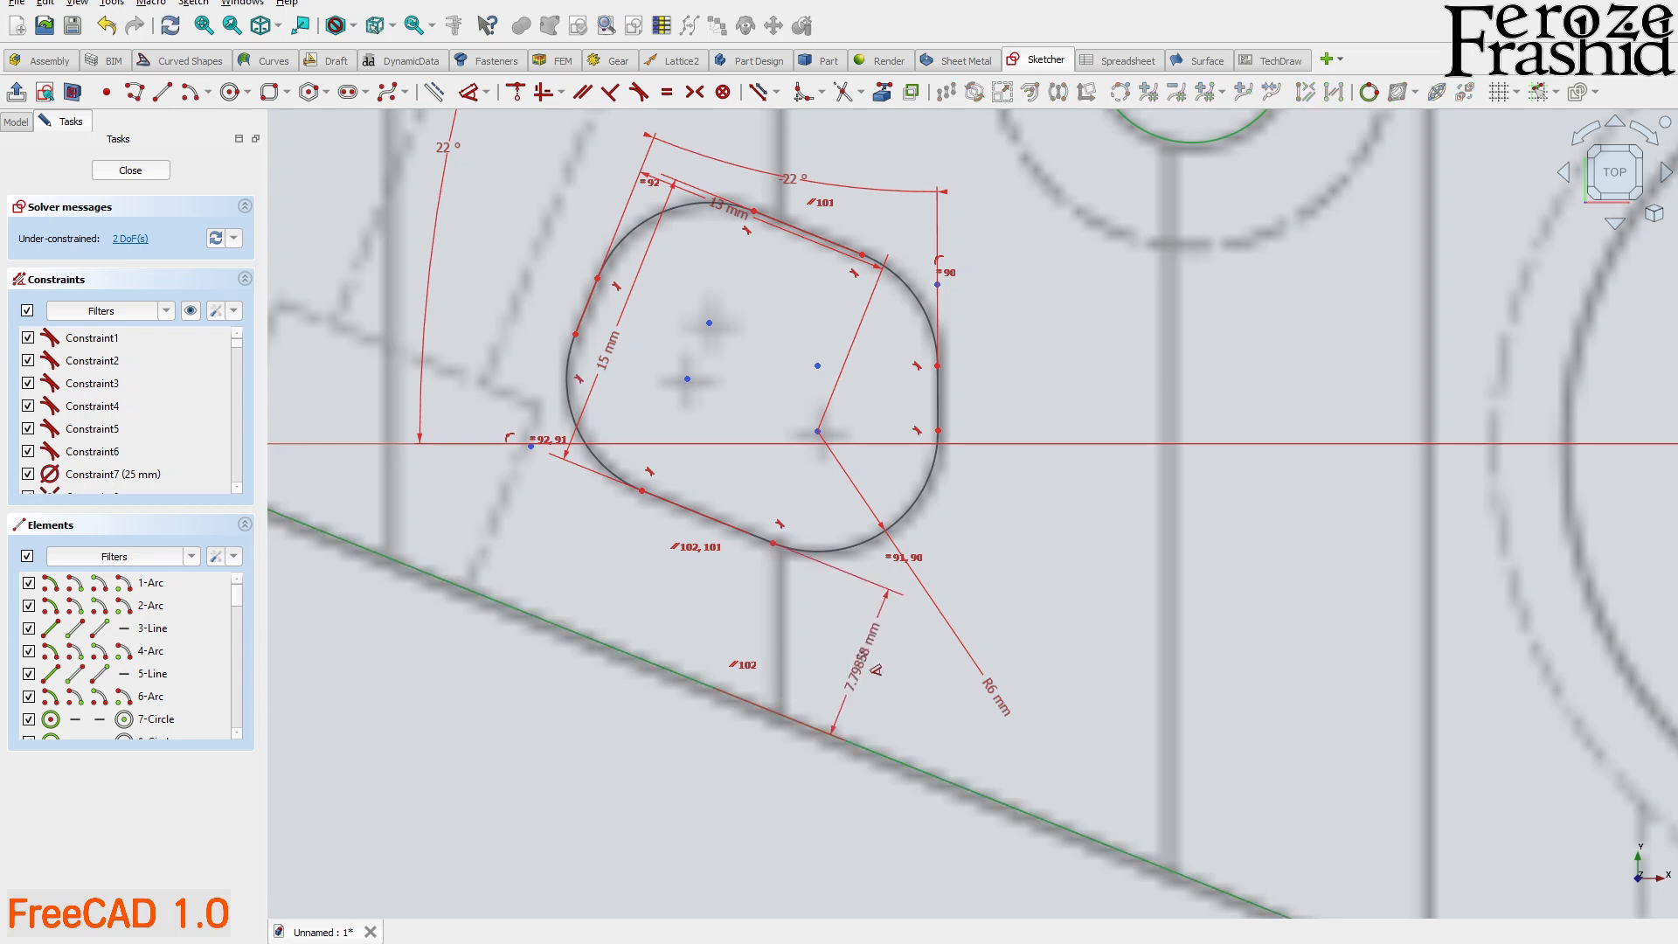
{"action": "left_click", "coordinate": [876, 670]}
{"action": "type", "text": "8"}
{"action": "key", "text": "Return"}
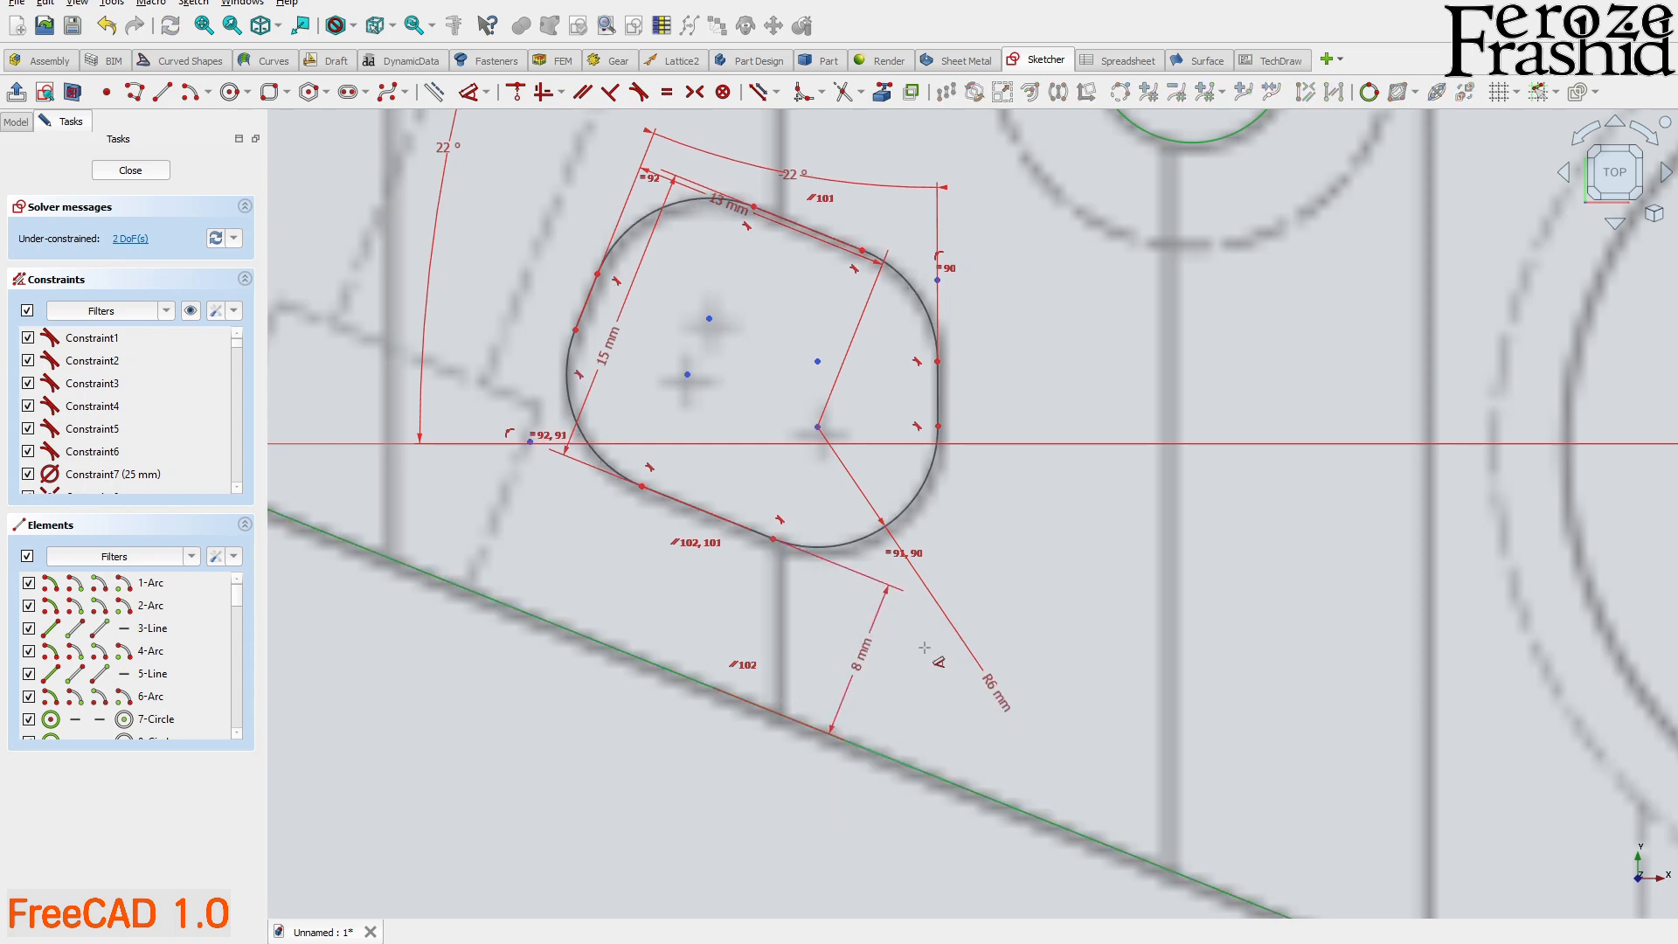
{"action": "scroll", "coordinate": [925, 761], "scroll_direction": "down", "scroll_amount": 2}
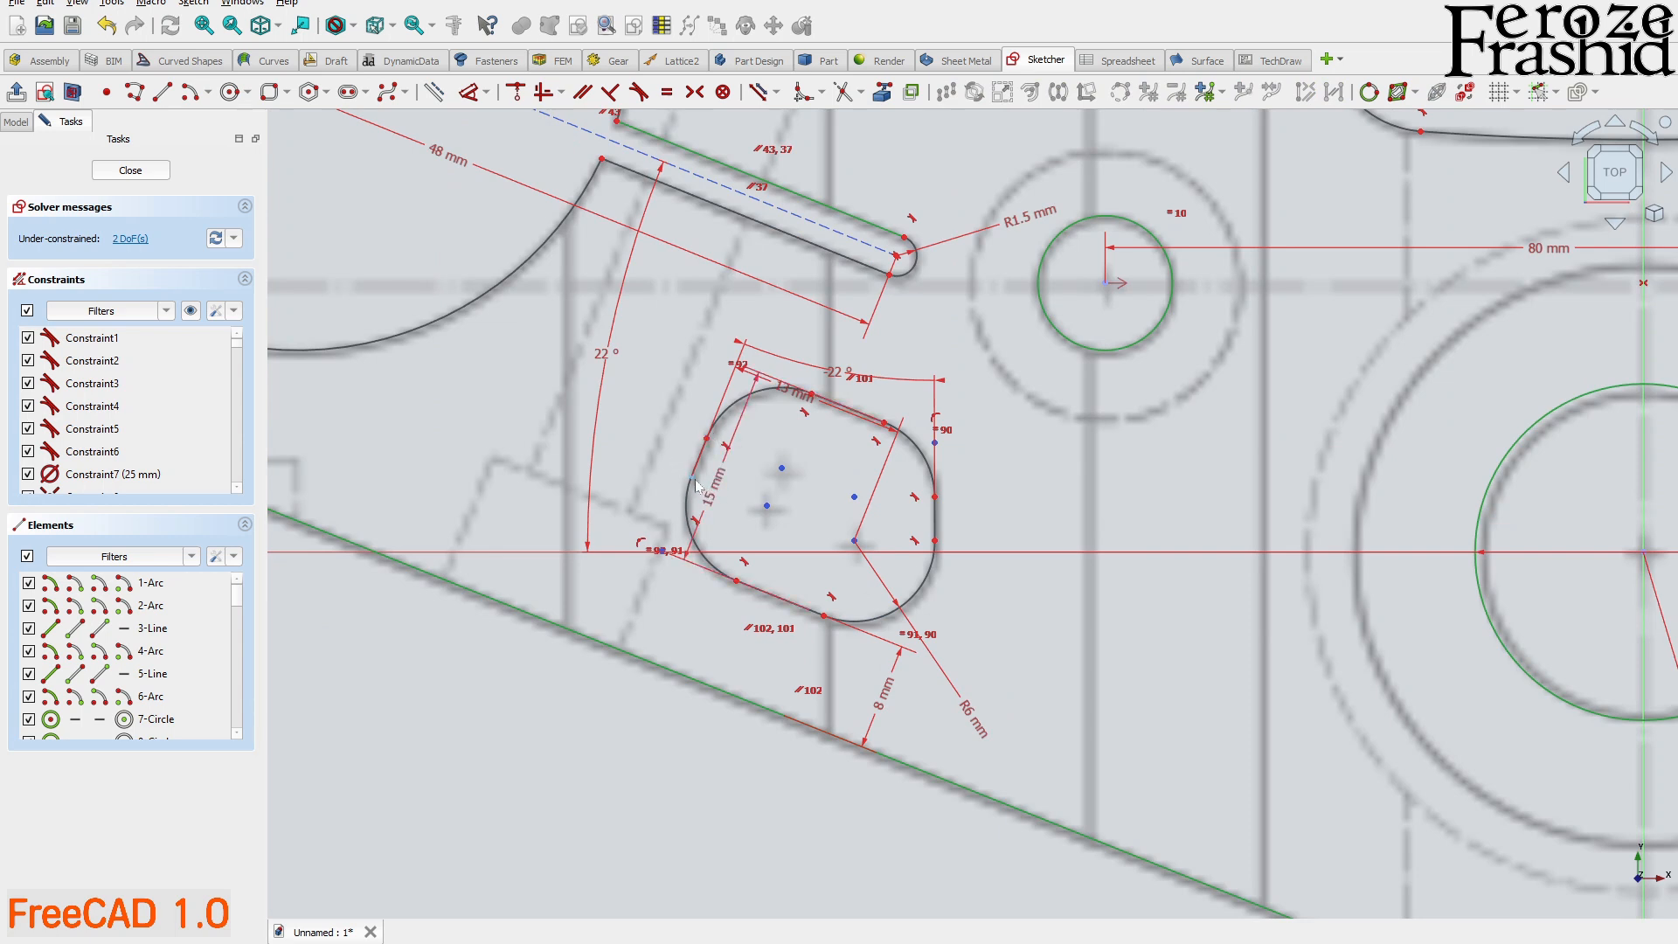
{"action": "scroll", "coordinate": [1065, 705], "scroll_direction": "down", "scroll_amount": 2}
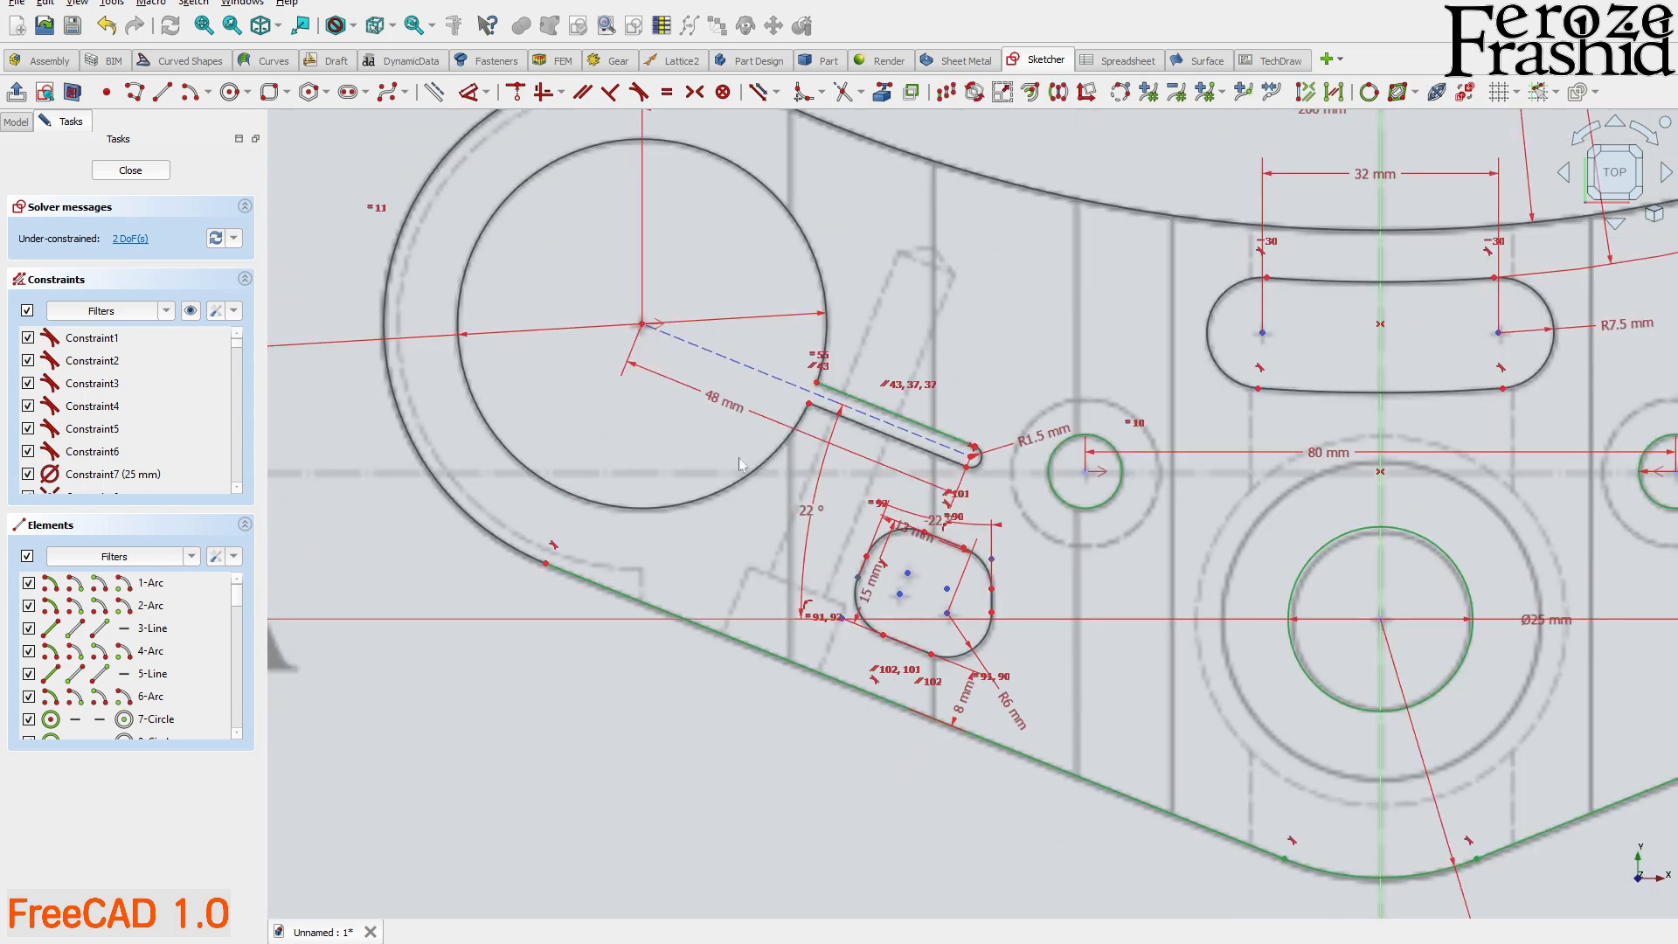
{"action": "left_click", "coordinate": [643, 326]}
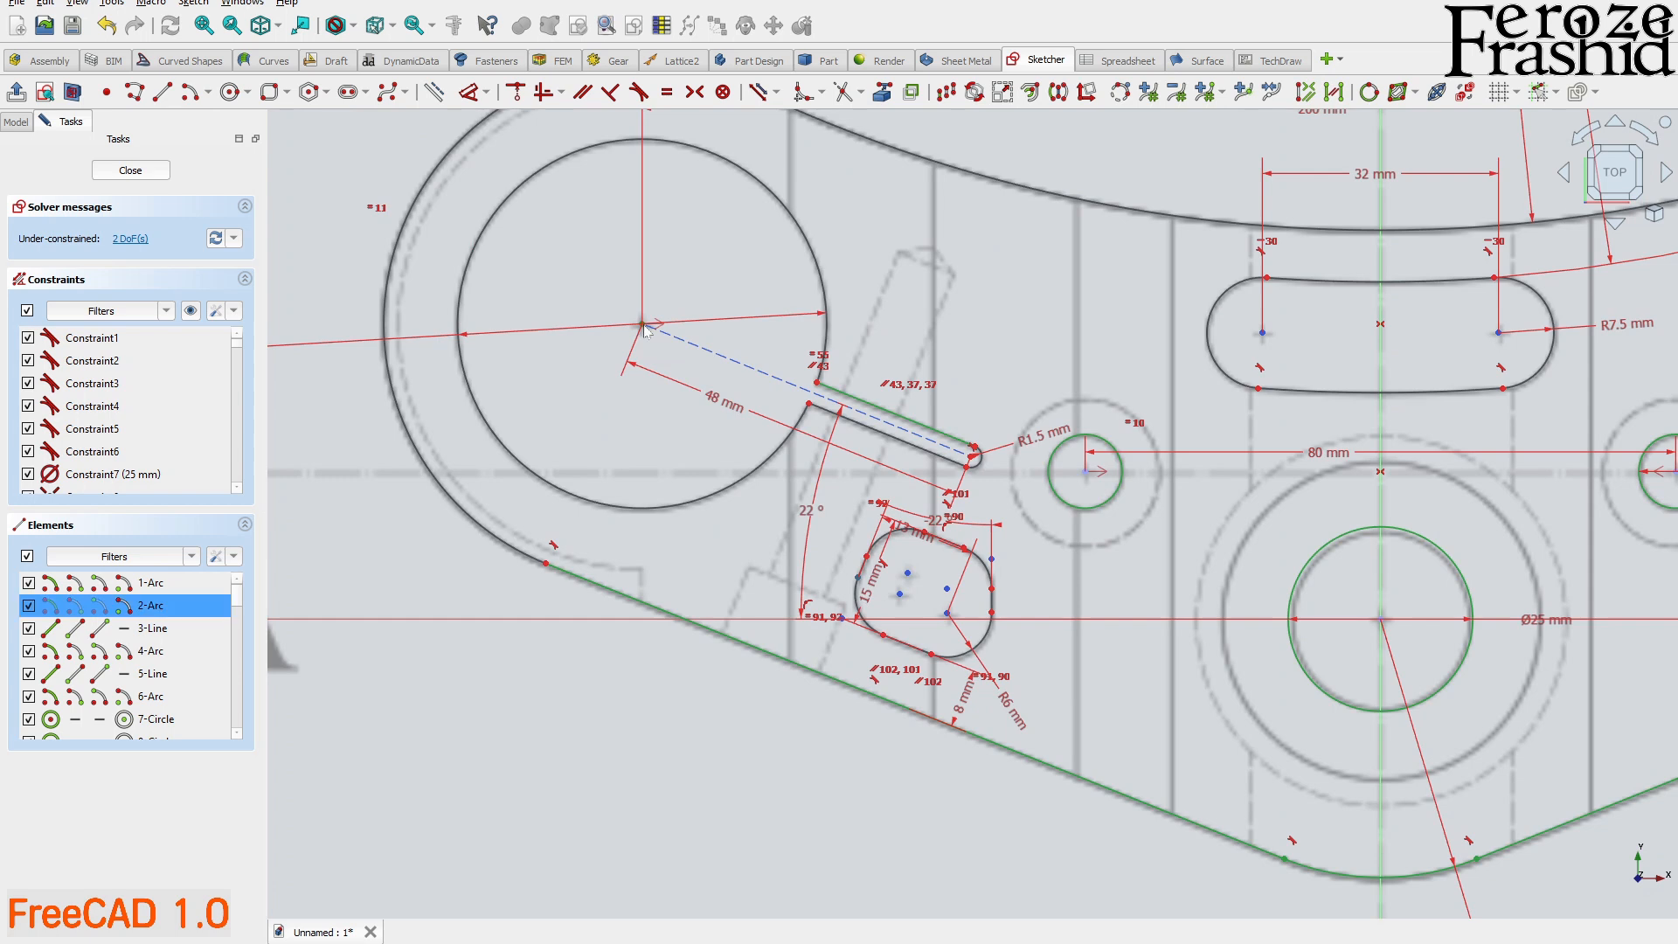
{"action": "key", "text": "d"}
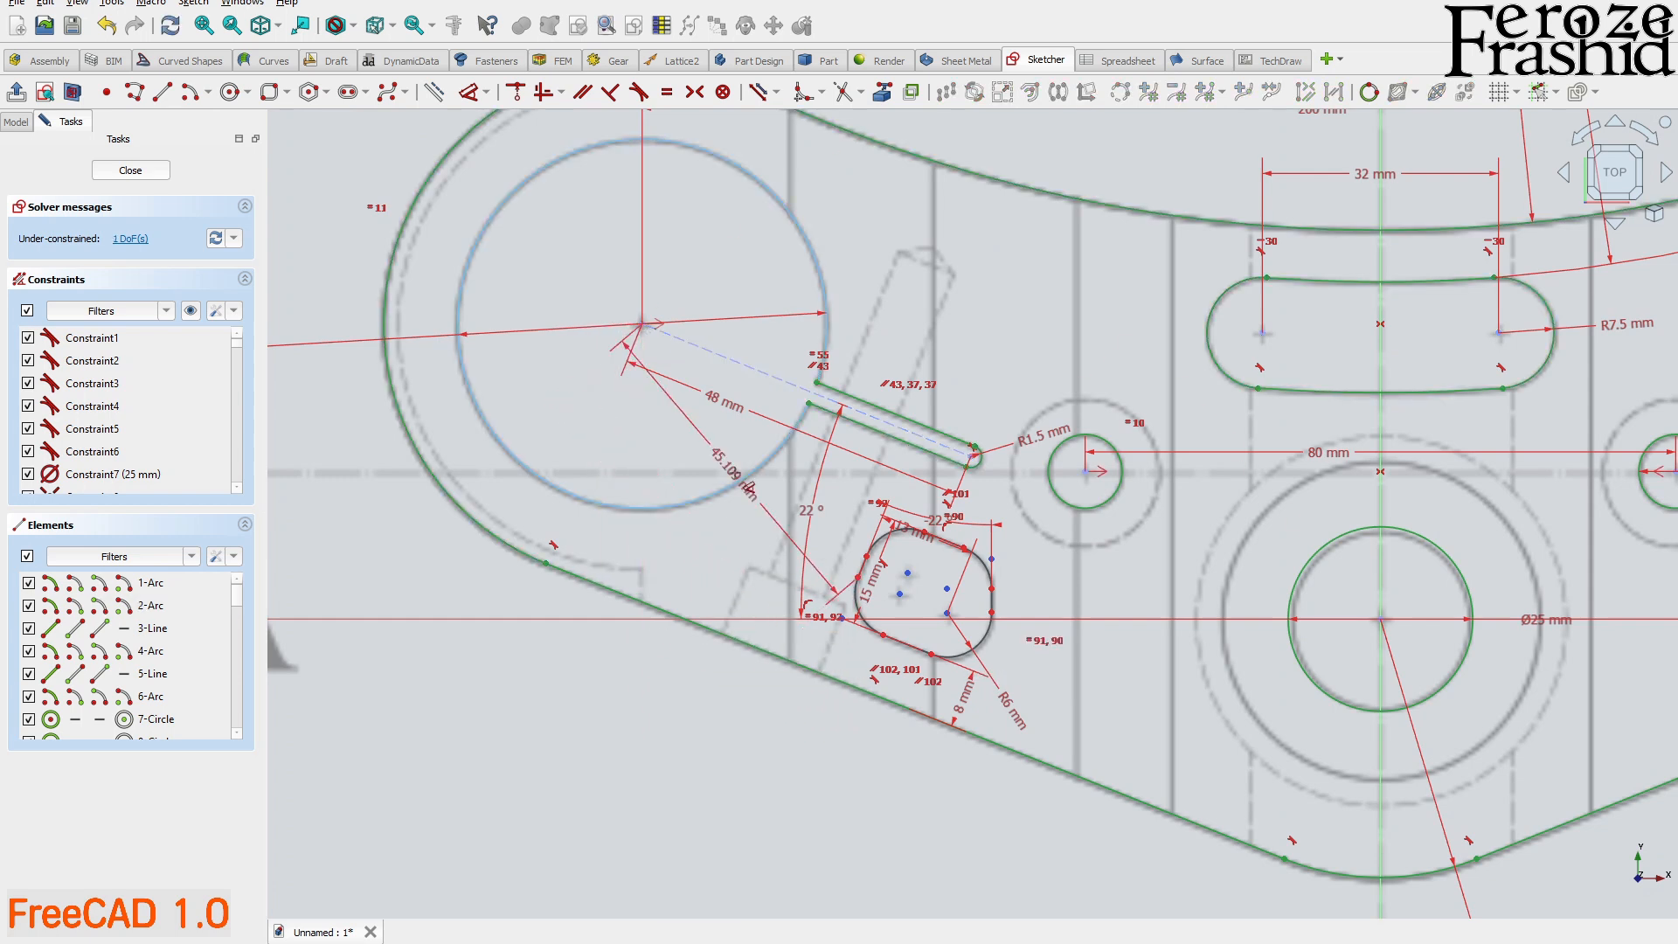
{"action": "key", "text": "Escape"}
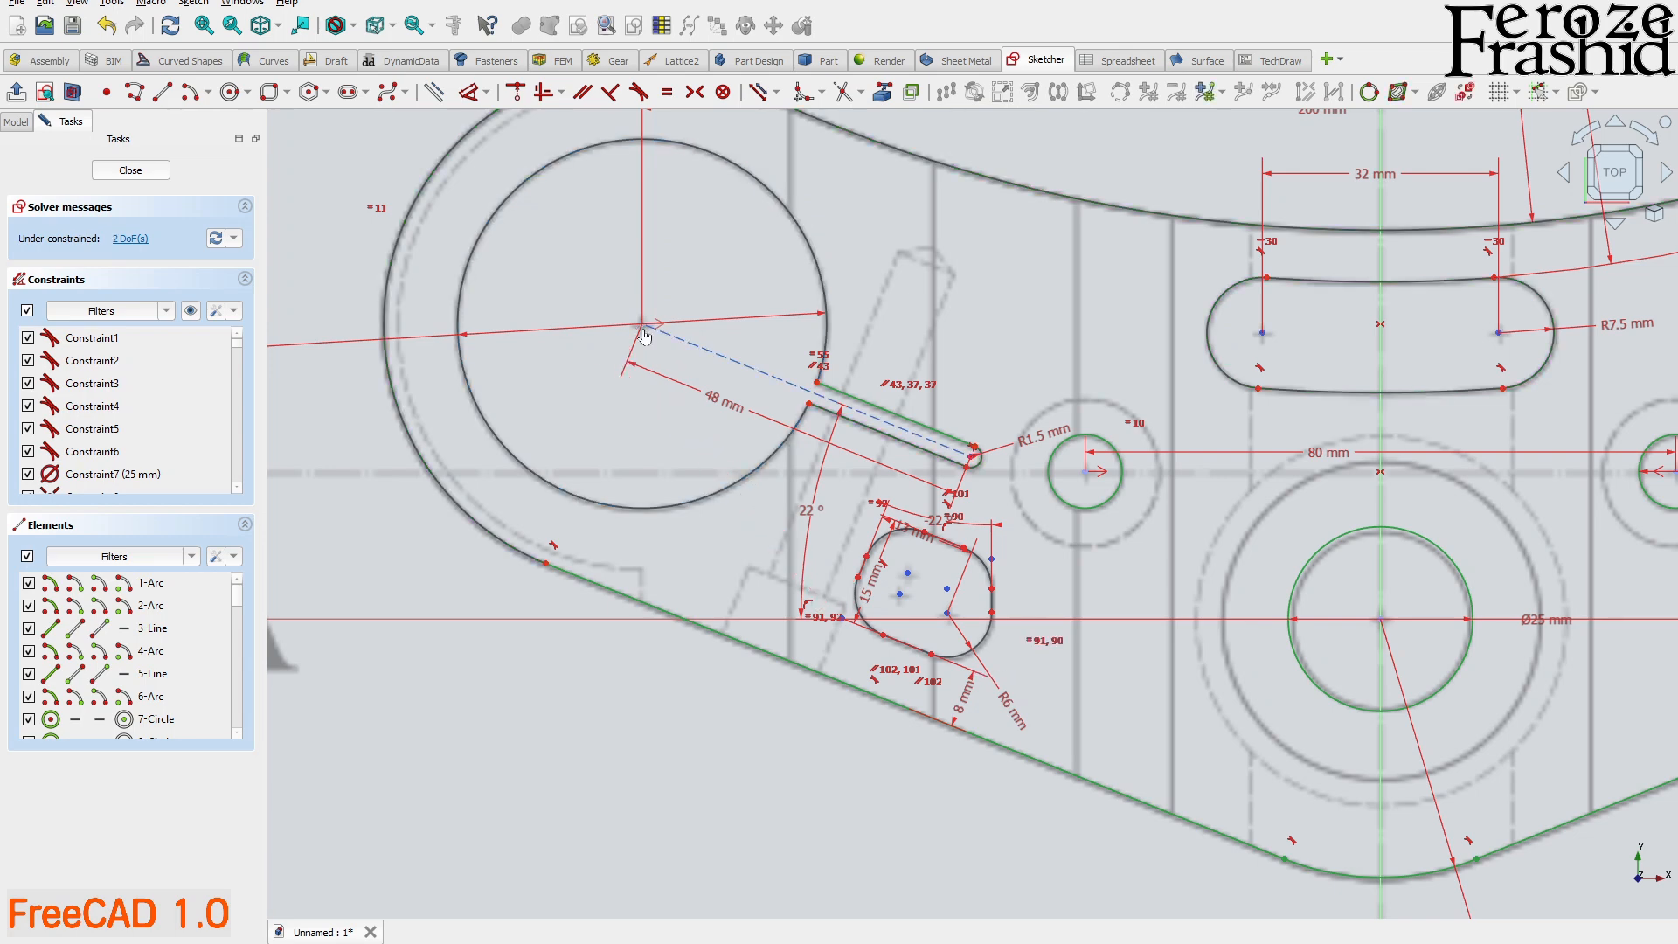
- Dimension the distance from the left 50 mm circle's centre to the mirrored opening's left edge as 40 mm
{"action": "scroll", "coordinate": [813, 538], "scroll_direction": "up", "scroll_amount": 5}
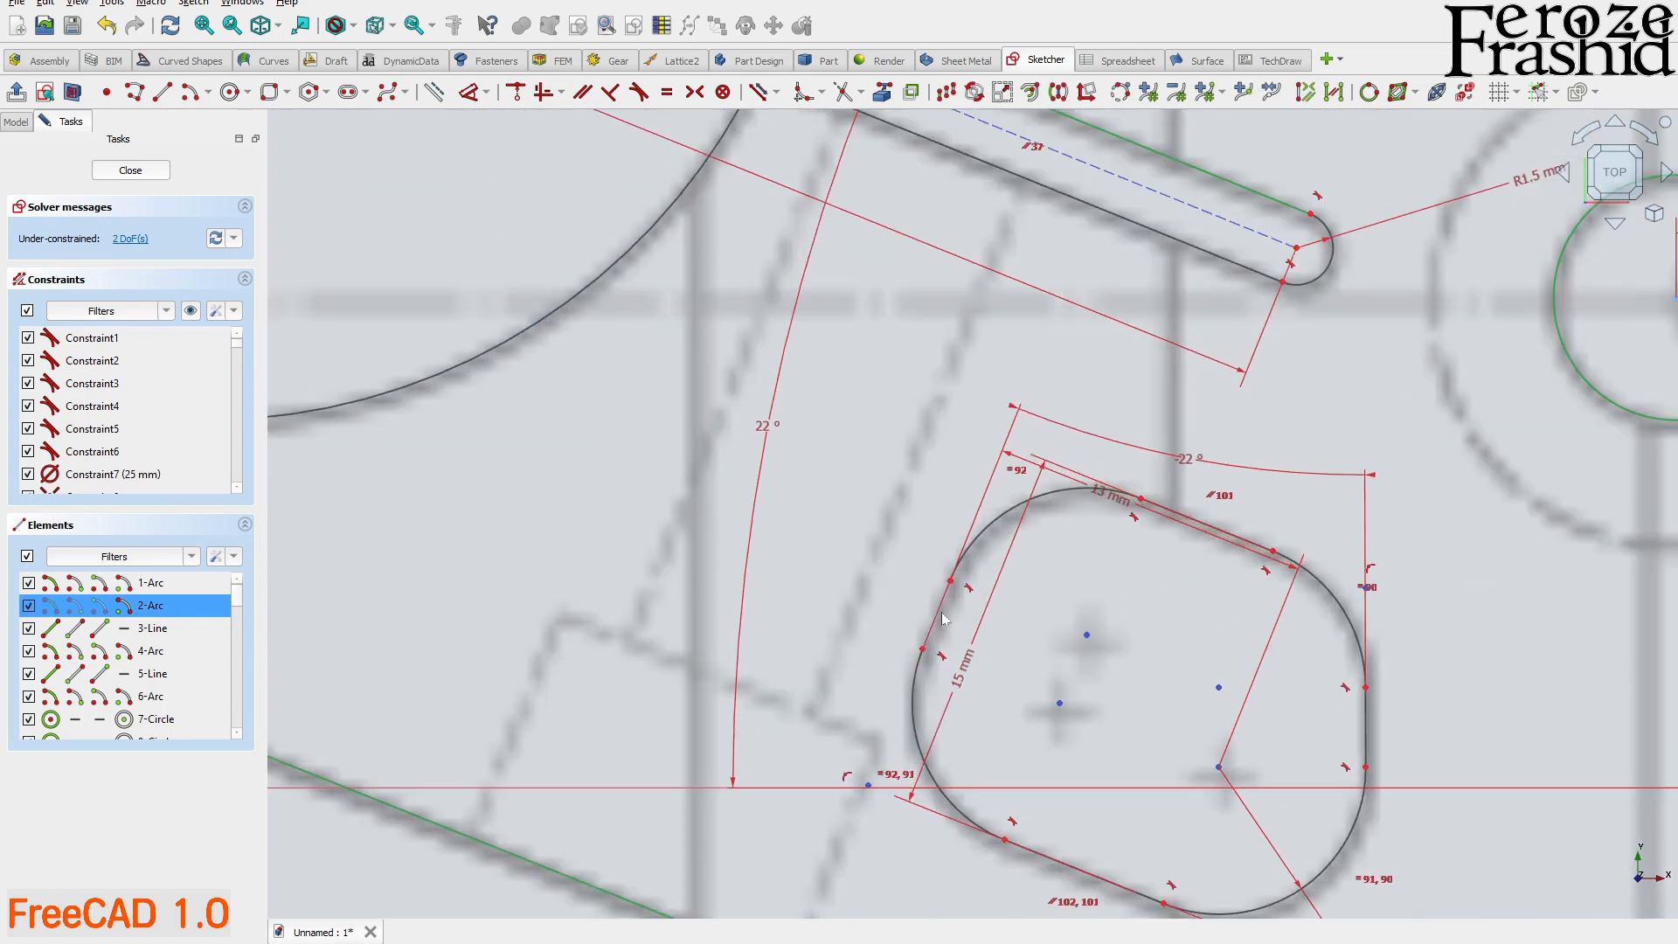
{"action": "key", "text": "d"}
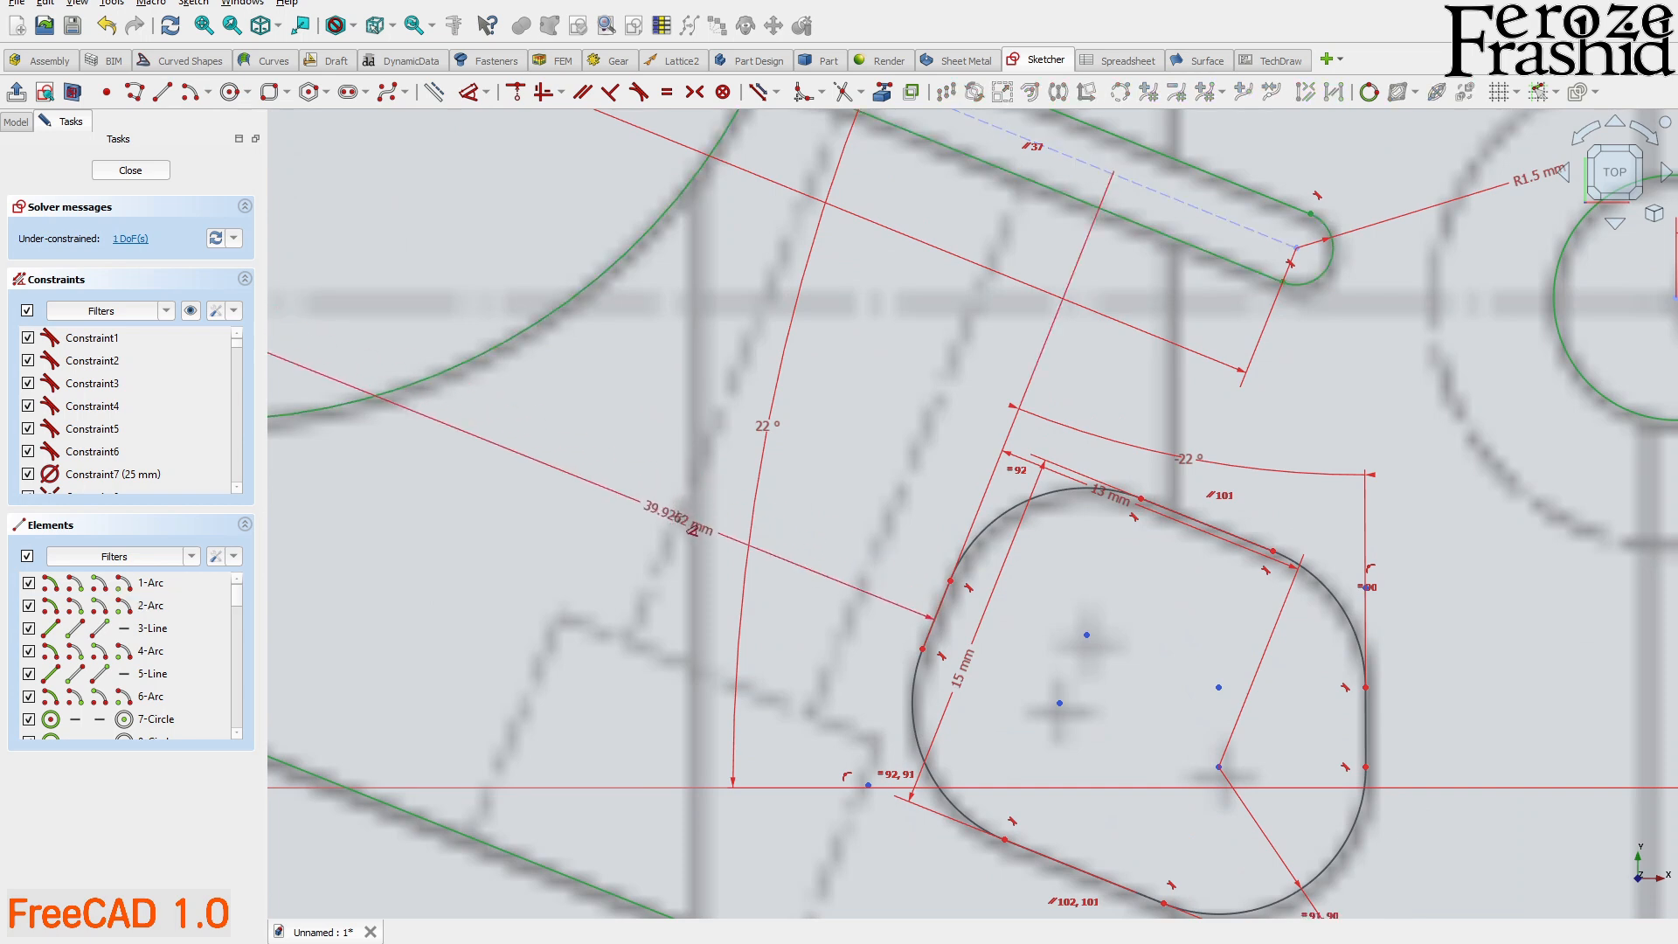
{"action": "left_click", "coordinate": [678, 518]}
{"action": "type", "text": "40"}
{"action": "key", "text": "Return"}
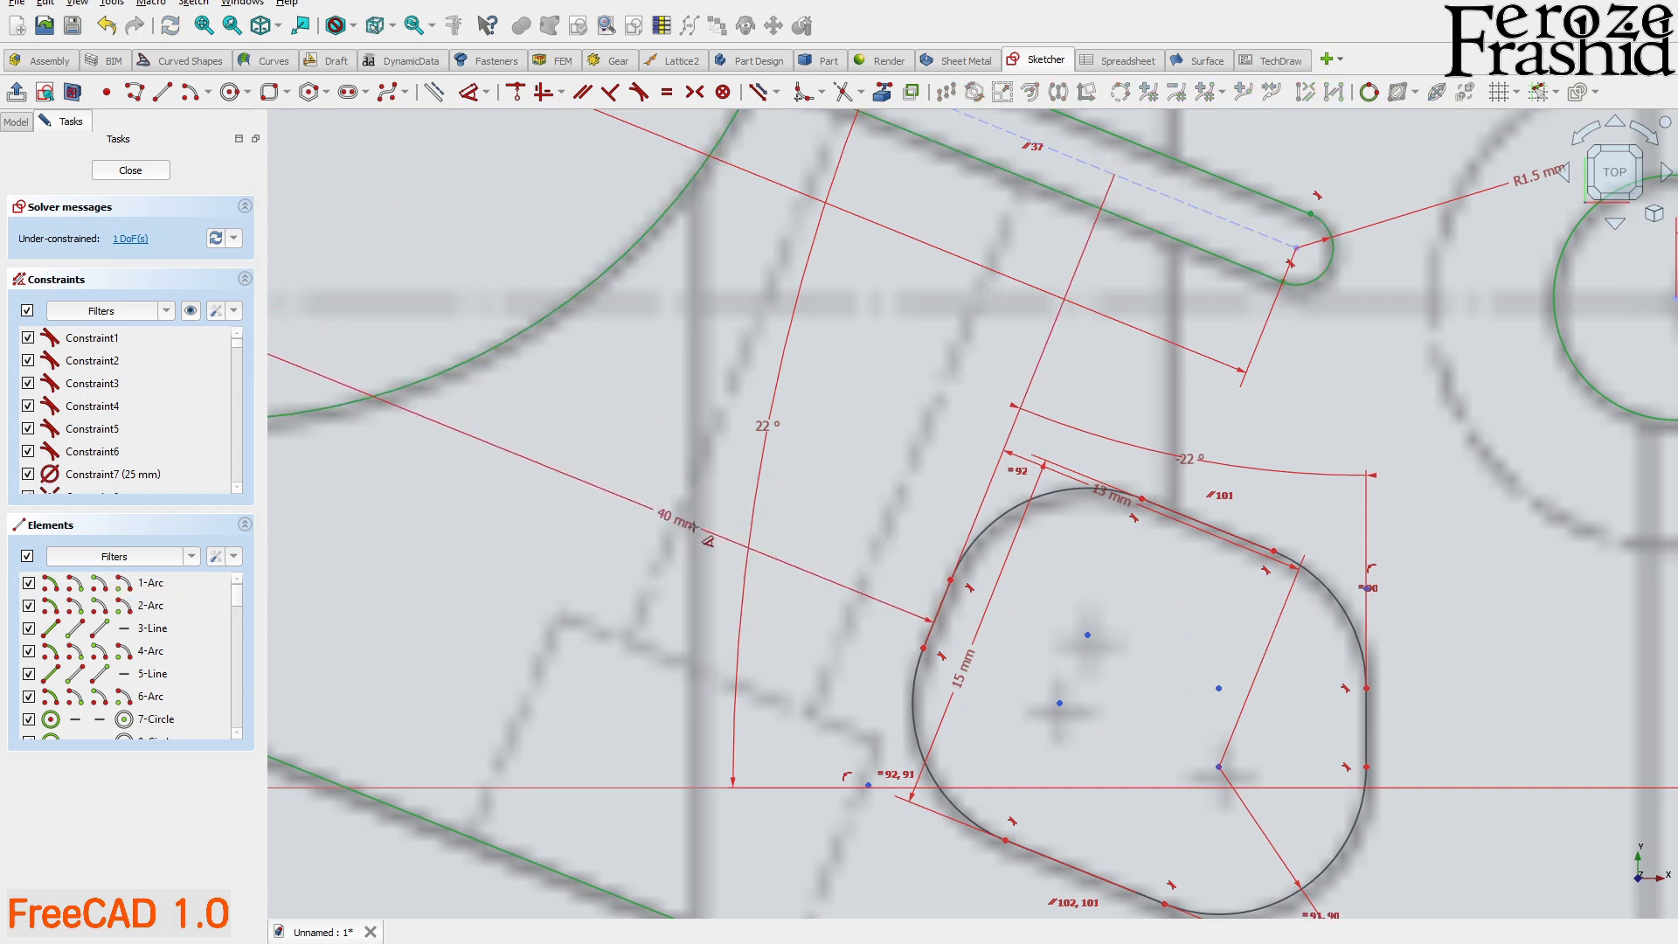
- Check the mirrored opening's remaining freedom and make its left edge perpendicular to the bracket's lower-left sloping edge
{"action": "scroll", "coordinate": [528, 526], "scroll_direction": "down", "scroll_amount": 3}
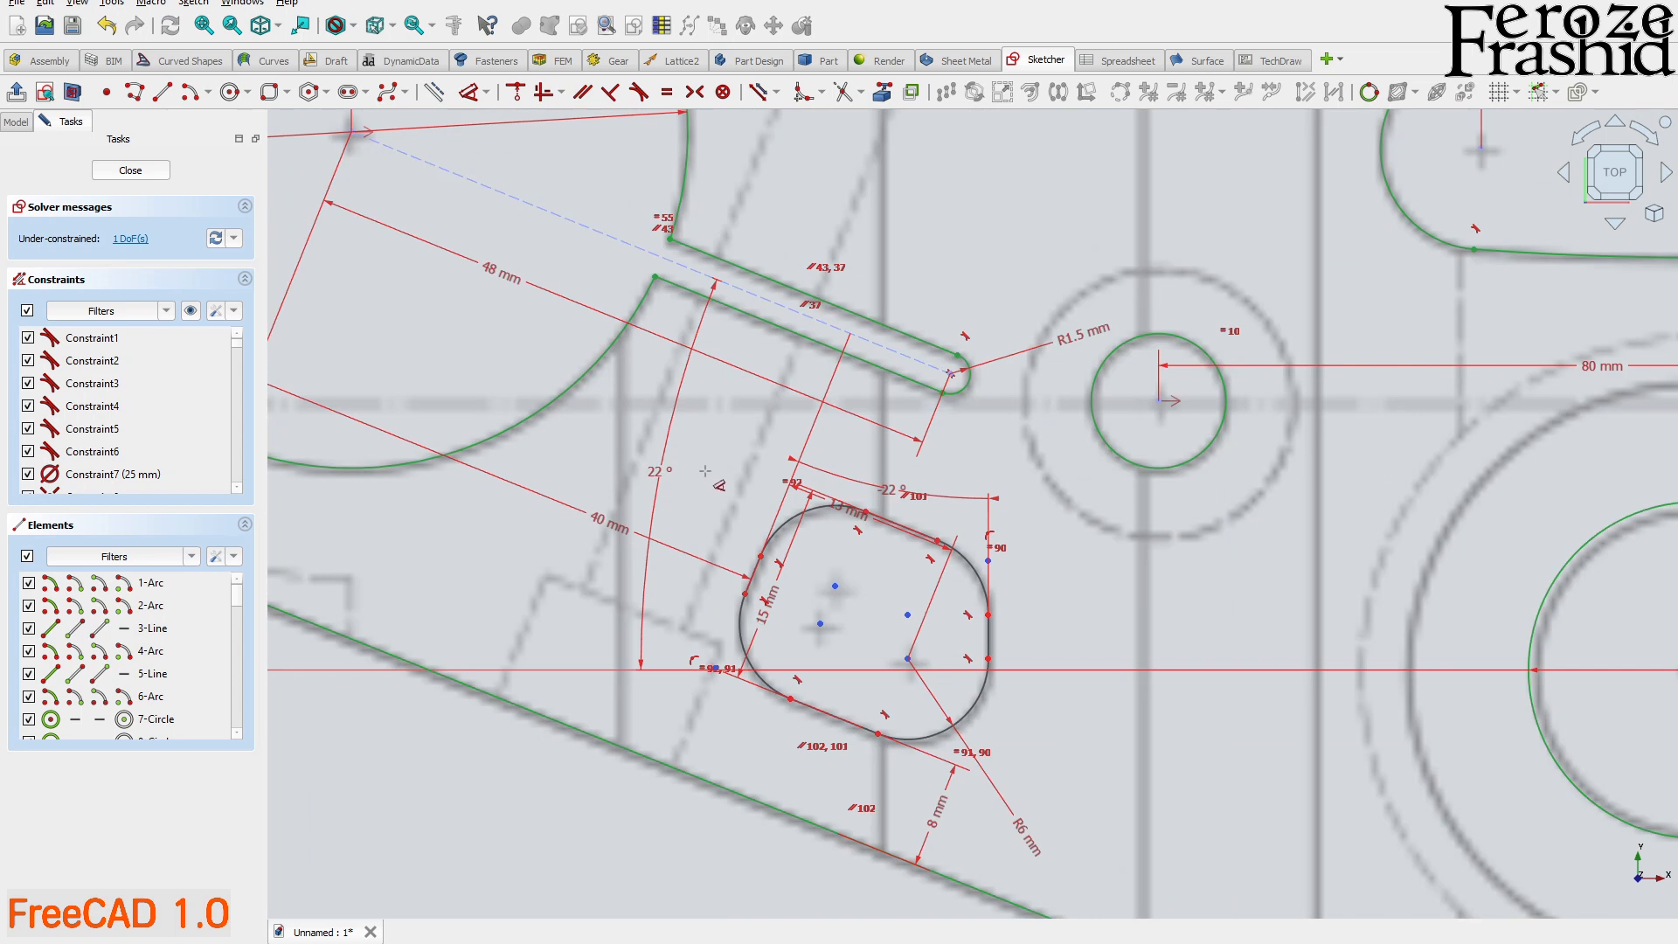
{"action": "left_click_drag", "start_coordinate": [797, 696], "coordinate": [800, 706]}
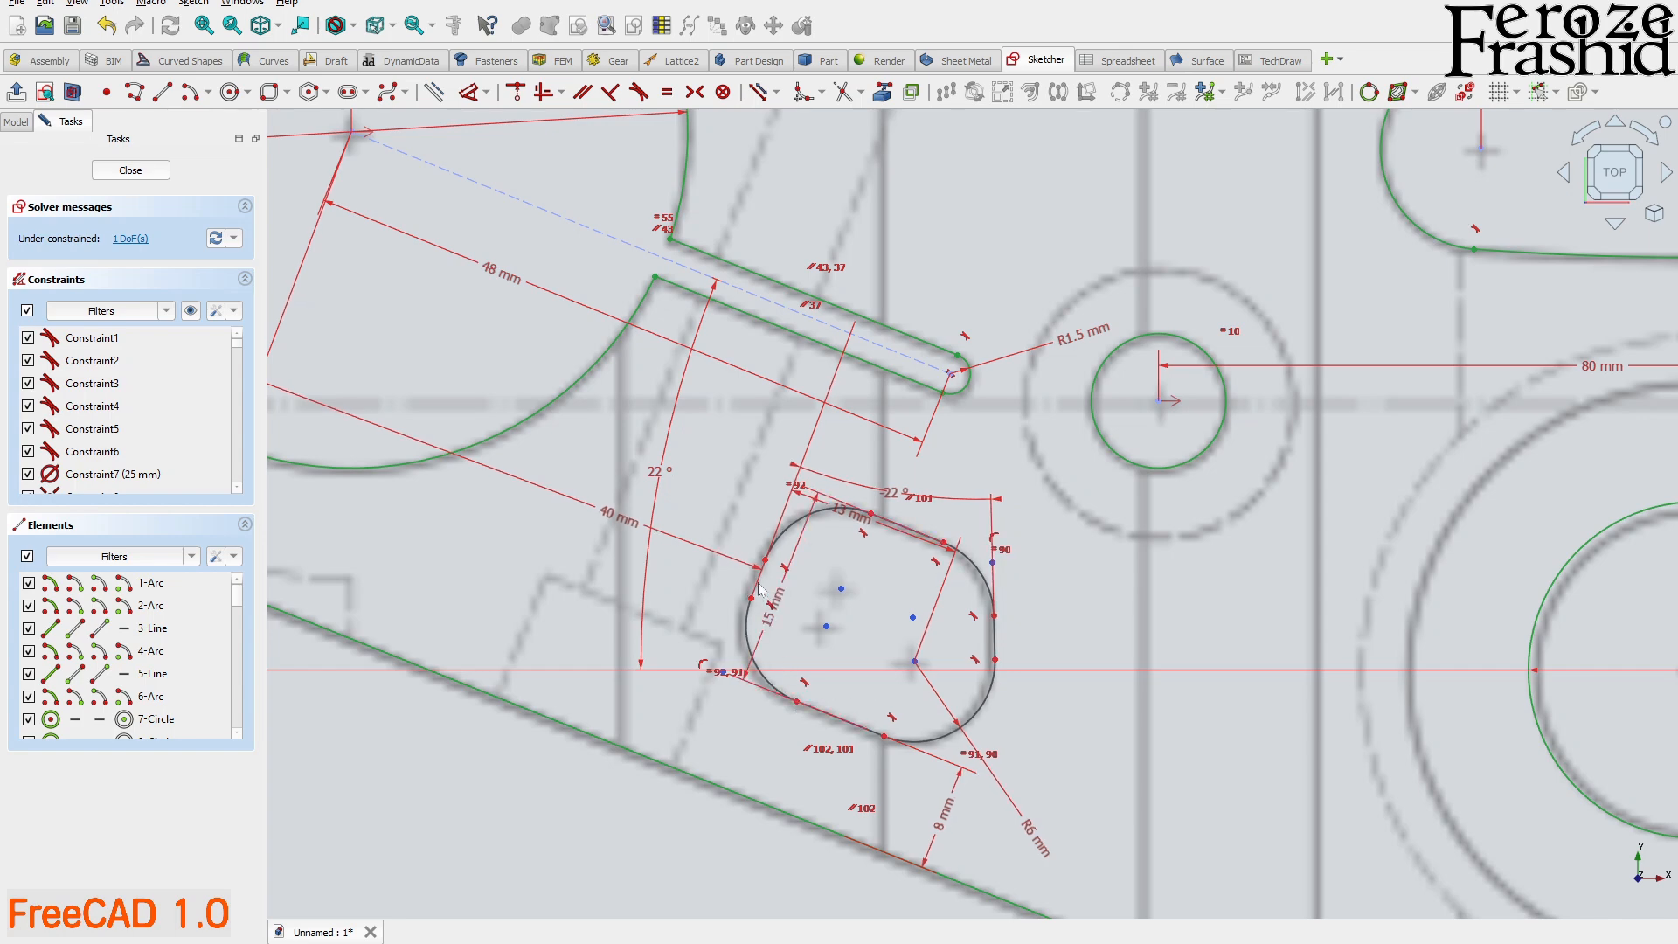
{"action": "scroll", "coordinate": [762, 584], "scroll_direction": "up", "scroll_amount": 2}
{"action": "scroll", "coordinate": [762, 584], "scroll_direction": "down", "scroll_amount": 1}
{"action": "scroll", "coordinate": [763, 587], "scroll_direction": "down", "scroll_amount": 2}
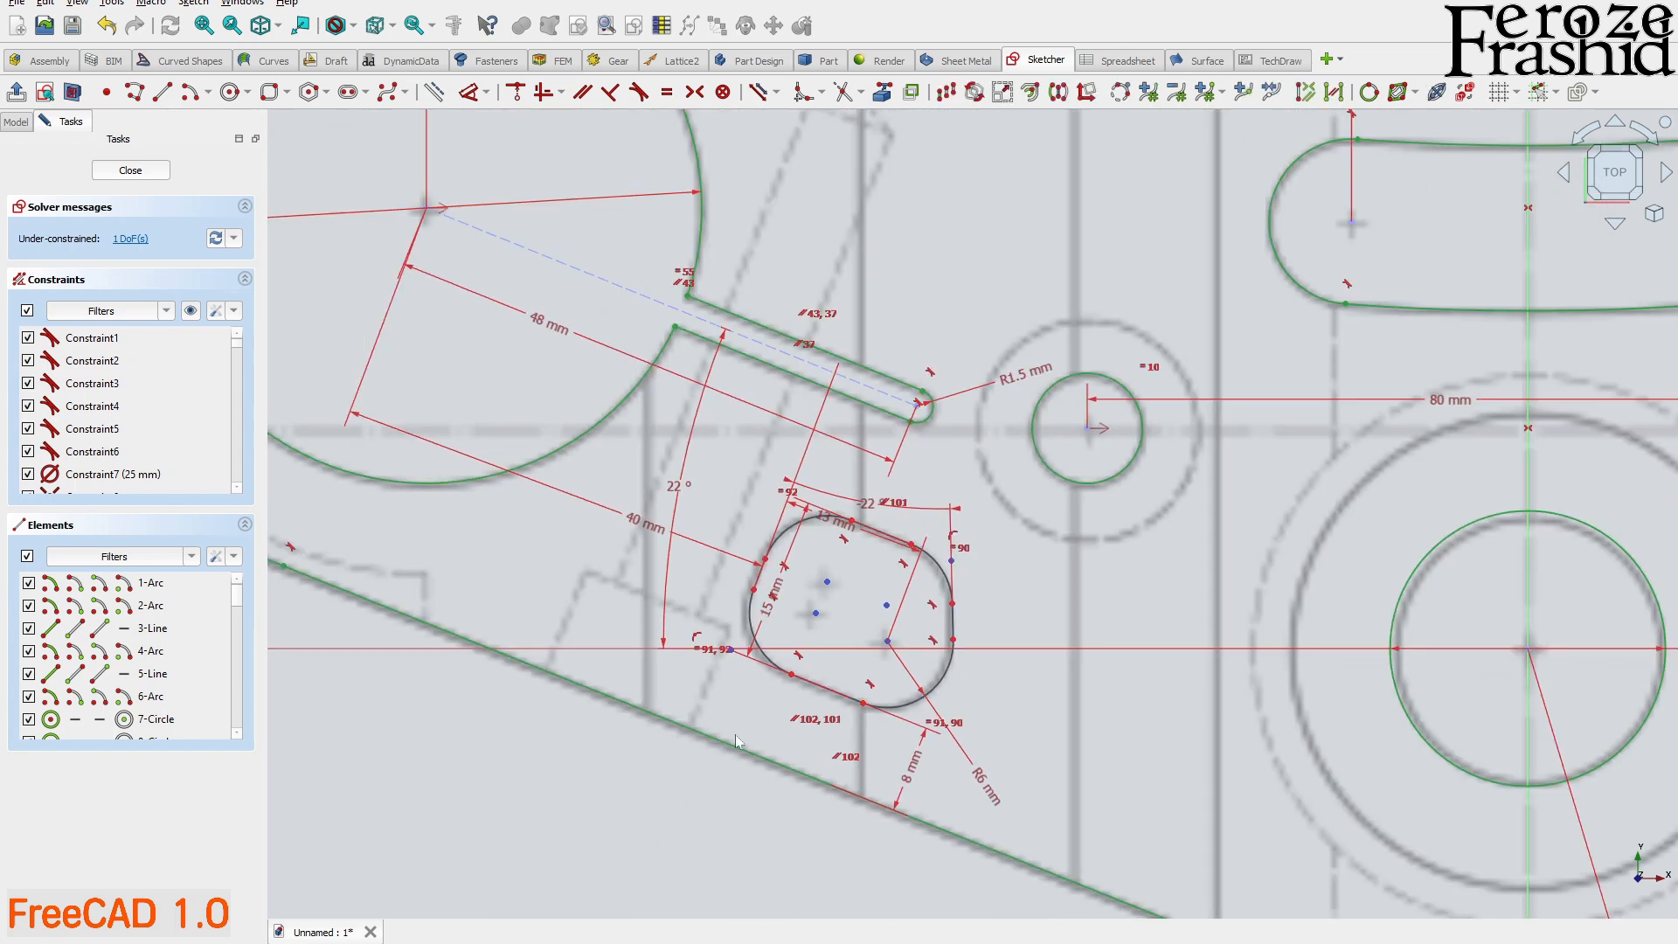
{"action": "left_click", "coordinate": [730, 755]}
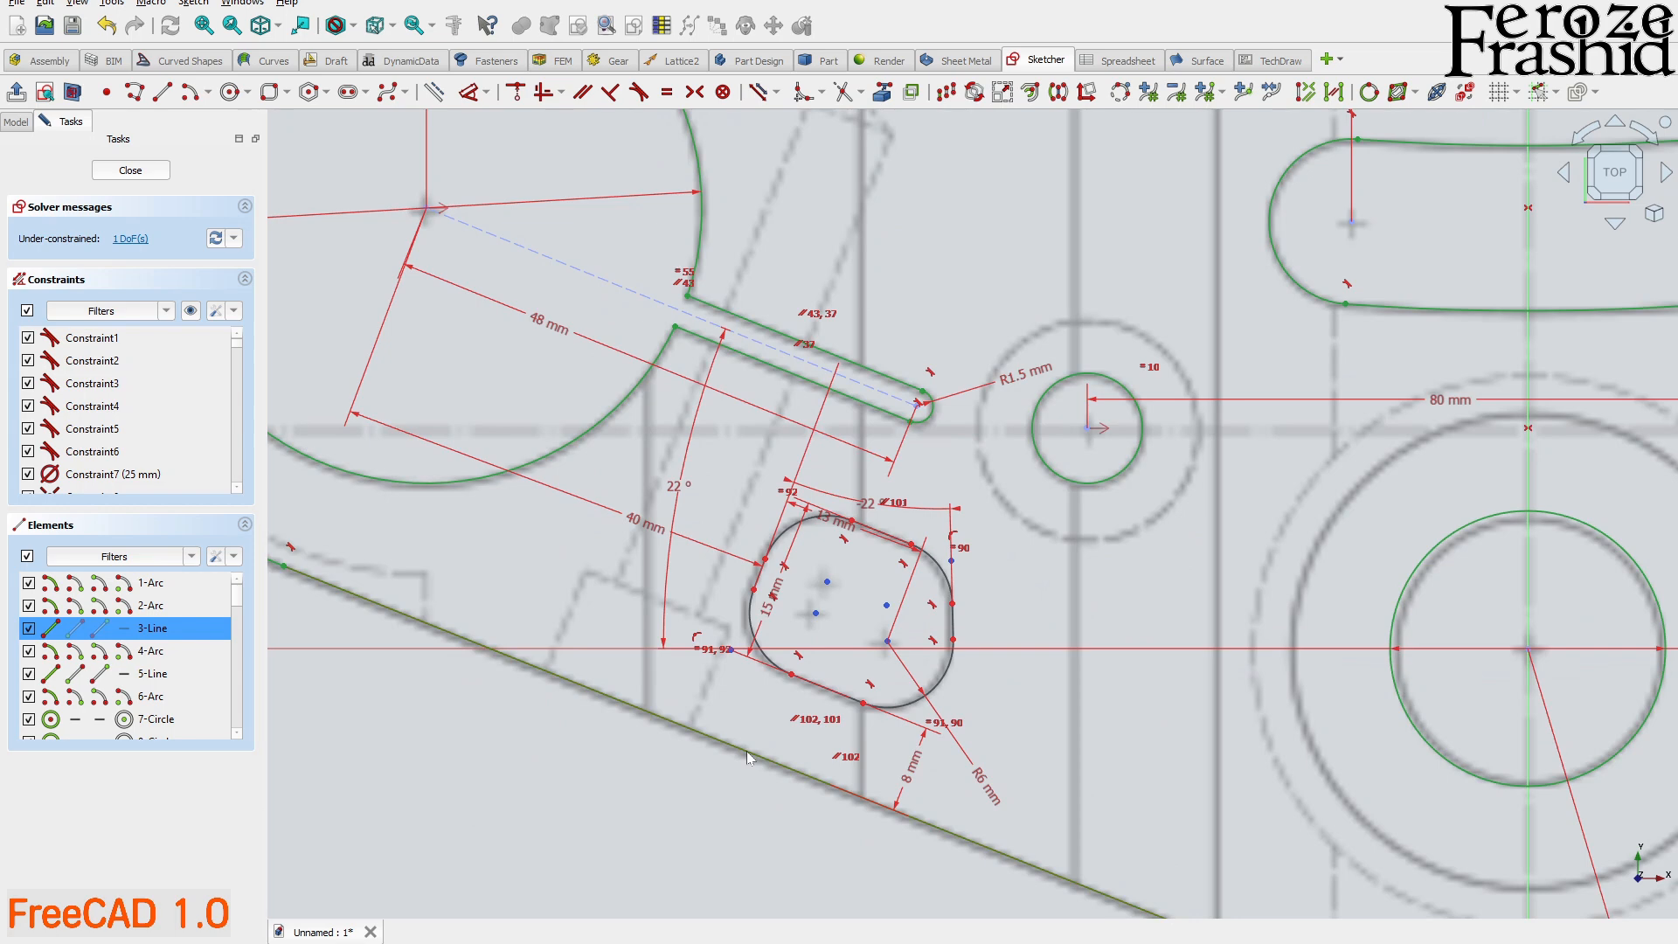
{"action": "key", "text": "n"}
{"action": "scroll", "coordinate": [726, 727], "scroll_direction": "down", "scroll_amount": 3}
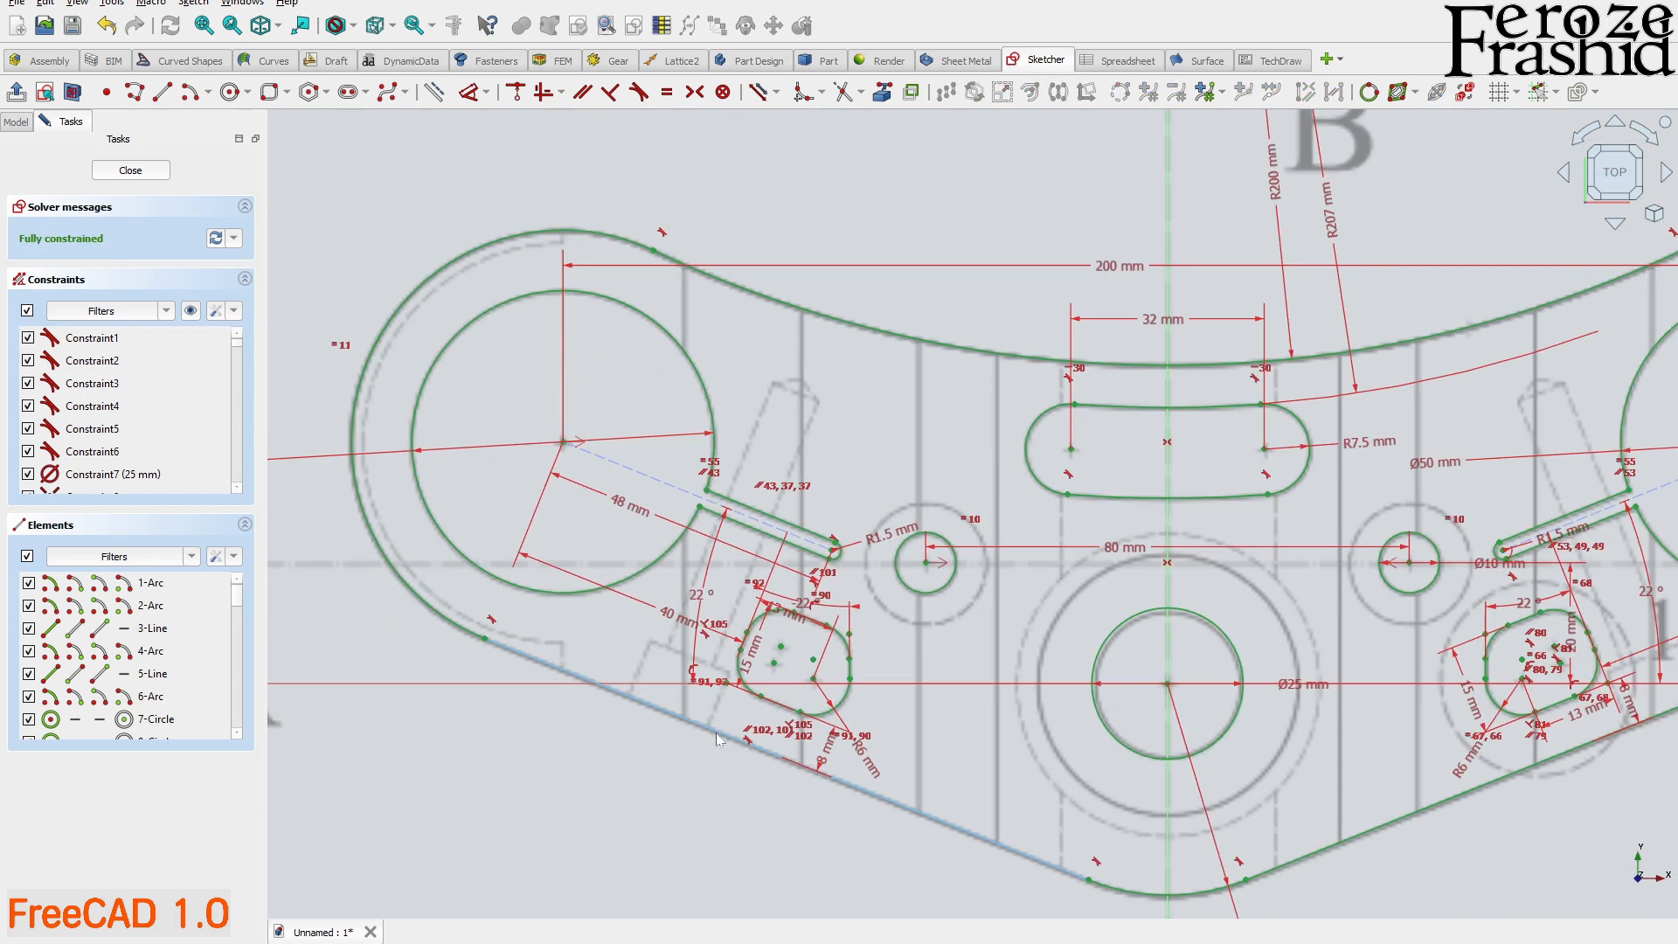
- Close the base sketch and hide the FirstModelInFreeCAD-clean reference drawing
{"action": "scroll", "coordinate": [645, 716], "scroll_direction": "down", "scroll_amount": 1}
{"action": "scroll", "coordinate": [612, 668], "scroll_direction": "down", "scroll_amount": 2}
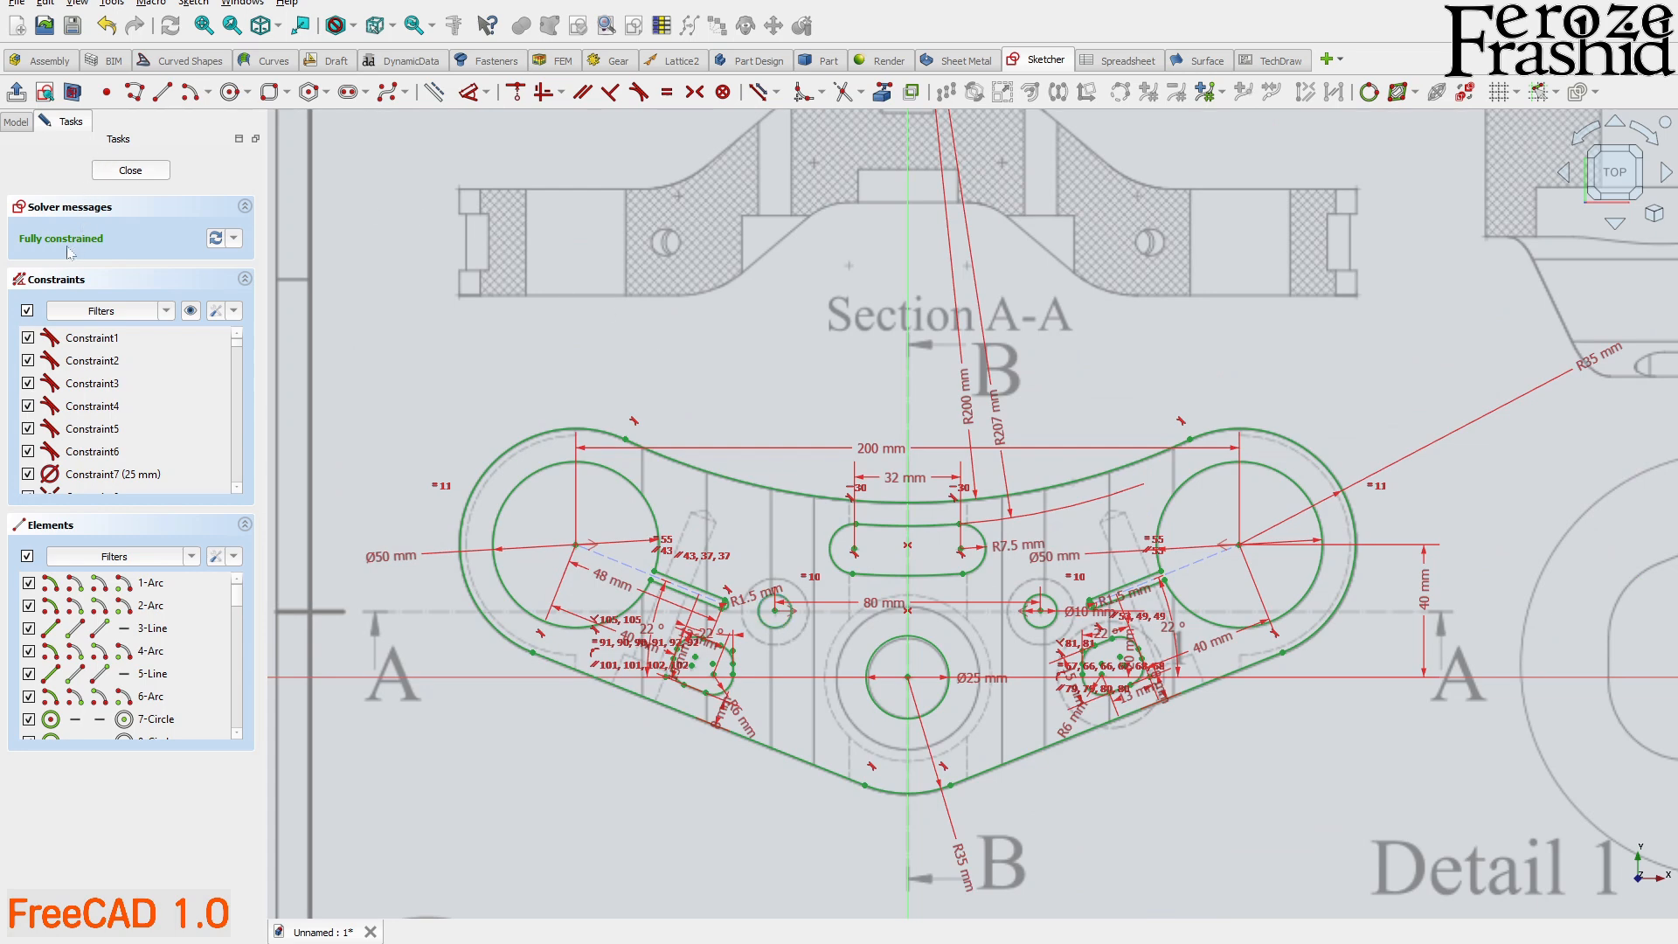
{"action": "left_click", "coordinate": [130, 170]}
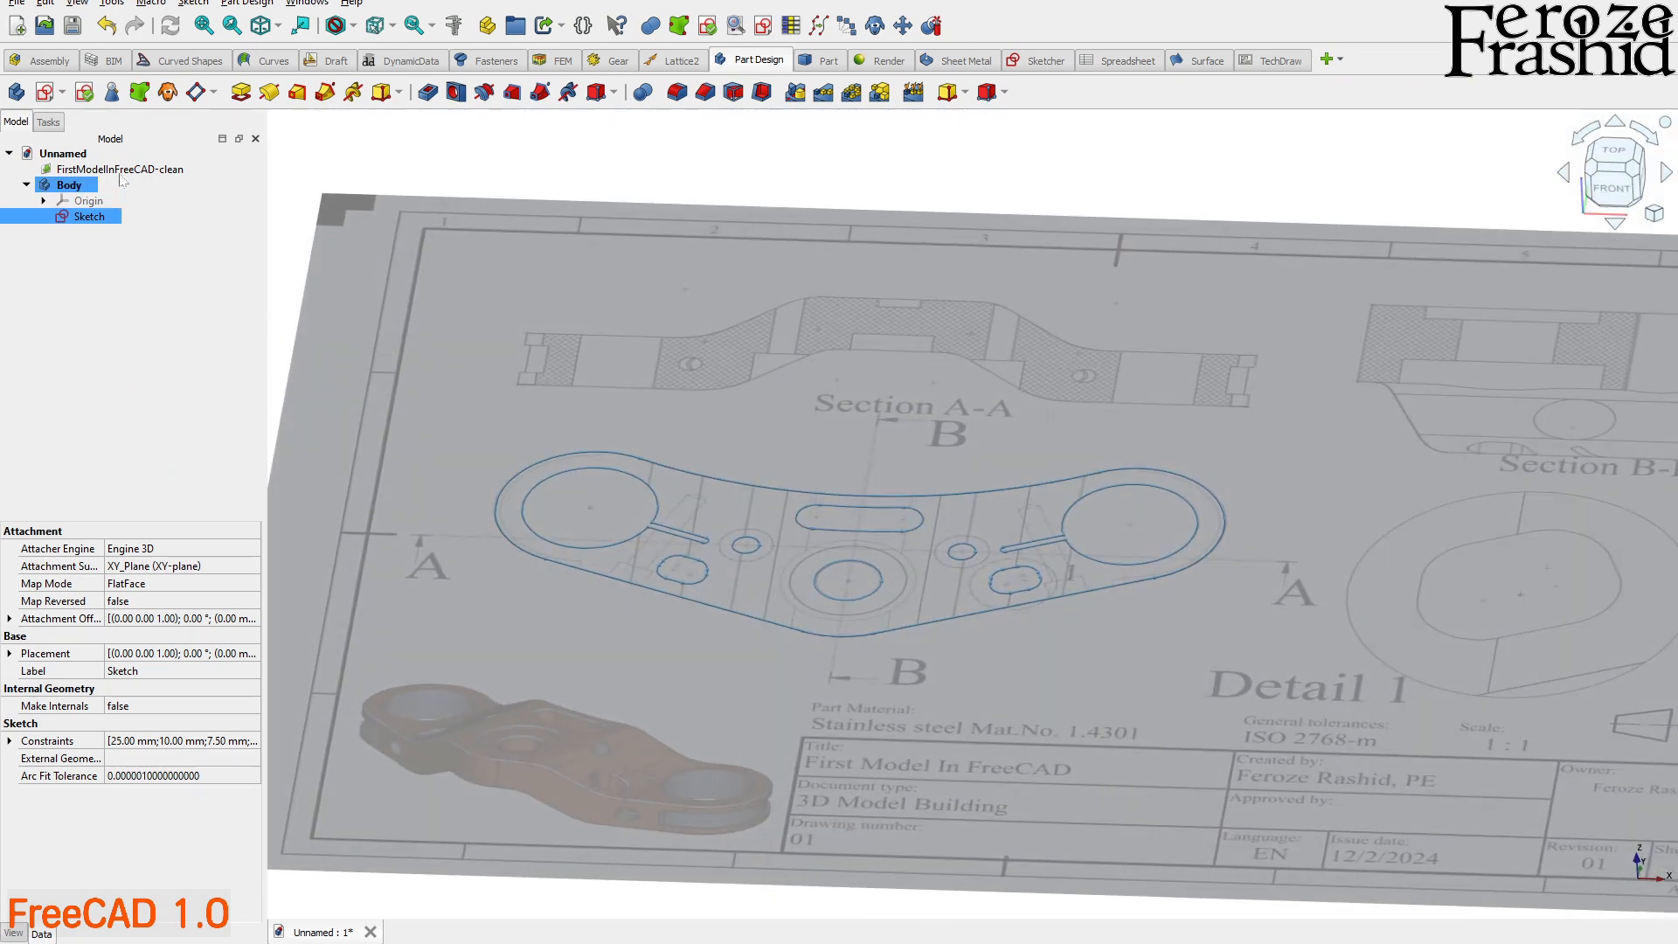
{"action": "left_click", "coordinate": [120, 171]}
{"action": "key", "text": "space"}
{"action": "left_click", "coordinate": [869, 737]}
{"action": "middle_click_drag", "start_coordinate": [832, 652], "coordinate": [827, 756]}
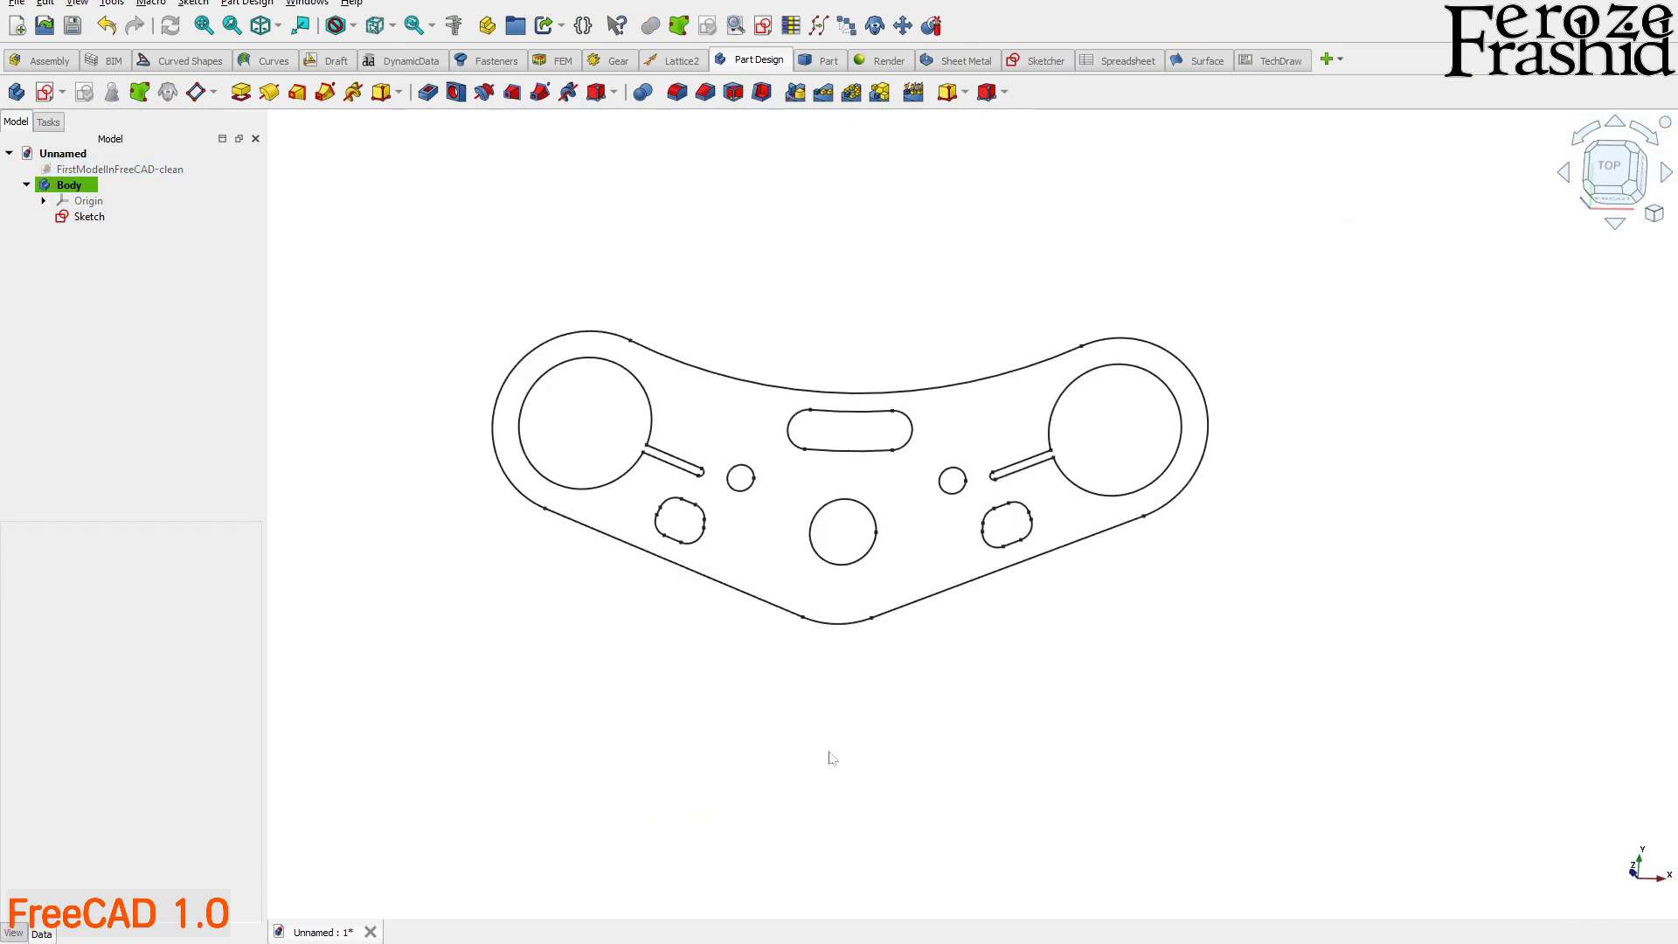
{"action": "left_click", "coordinate": [1602, 192]}
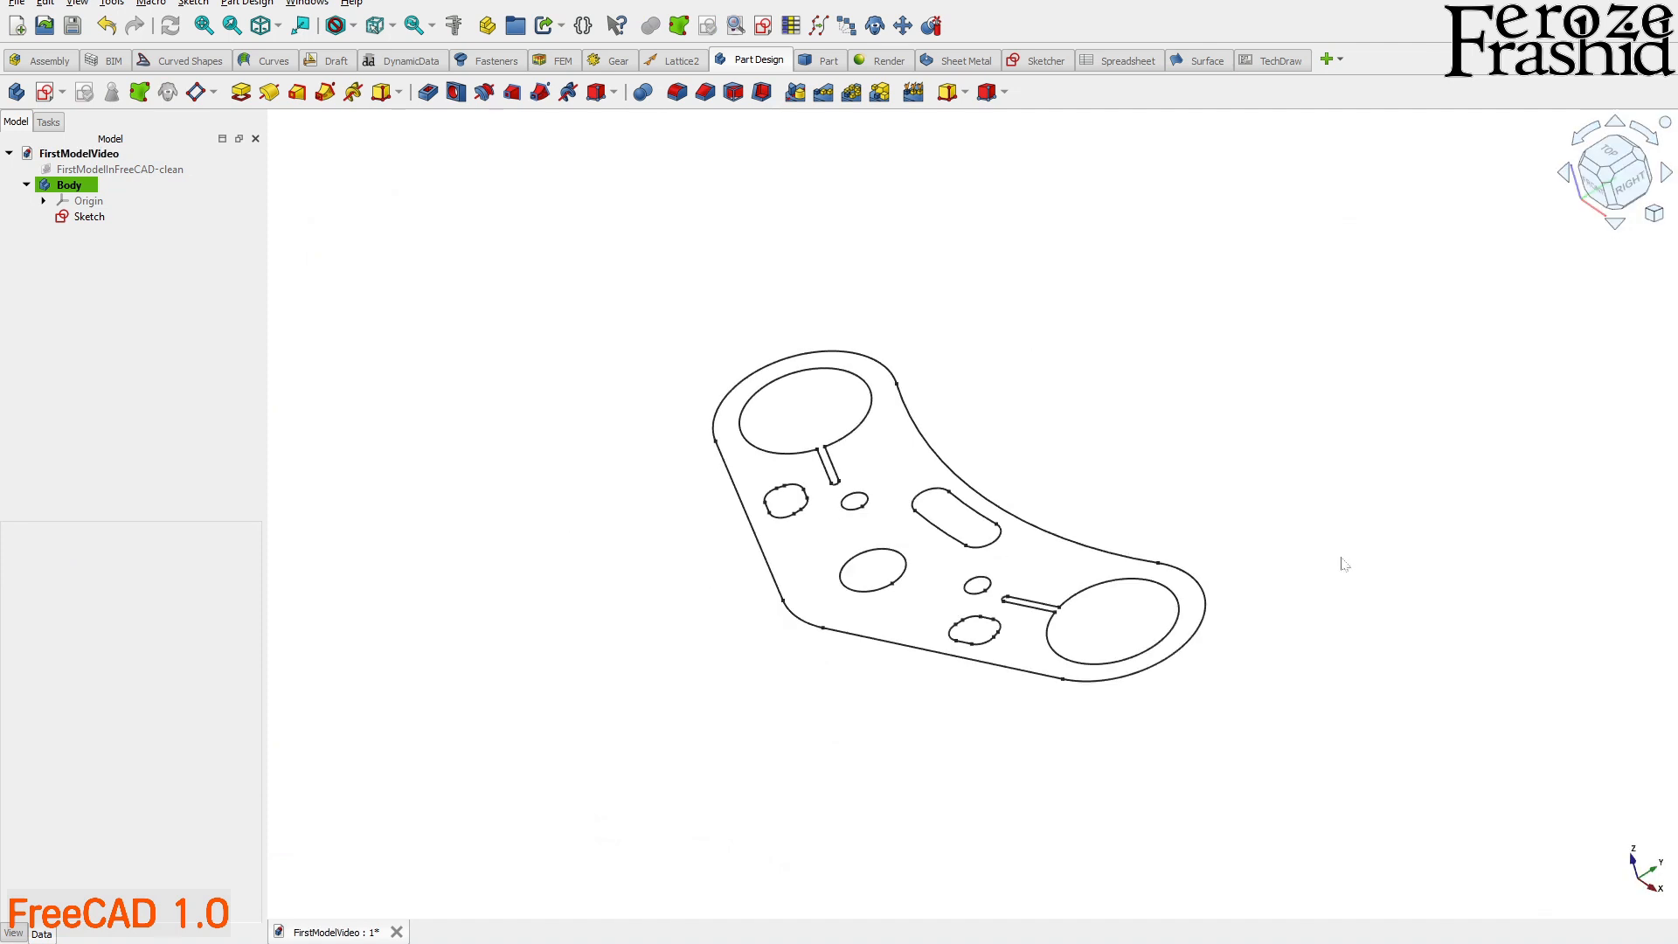
{"action": "mouse_move", "coordinate": [868, 618]}
{"action": "middle_mouse_down"}
{"action": "mouse_move", "coordinate": [936, 655]}
{"action": "mouse_move", "coordinate": [1044, 623]}
{"action": "mouse_move", "coordinate": [764, 644]}
{"action": "middle_mouse_up"}
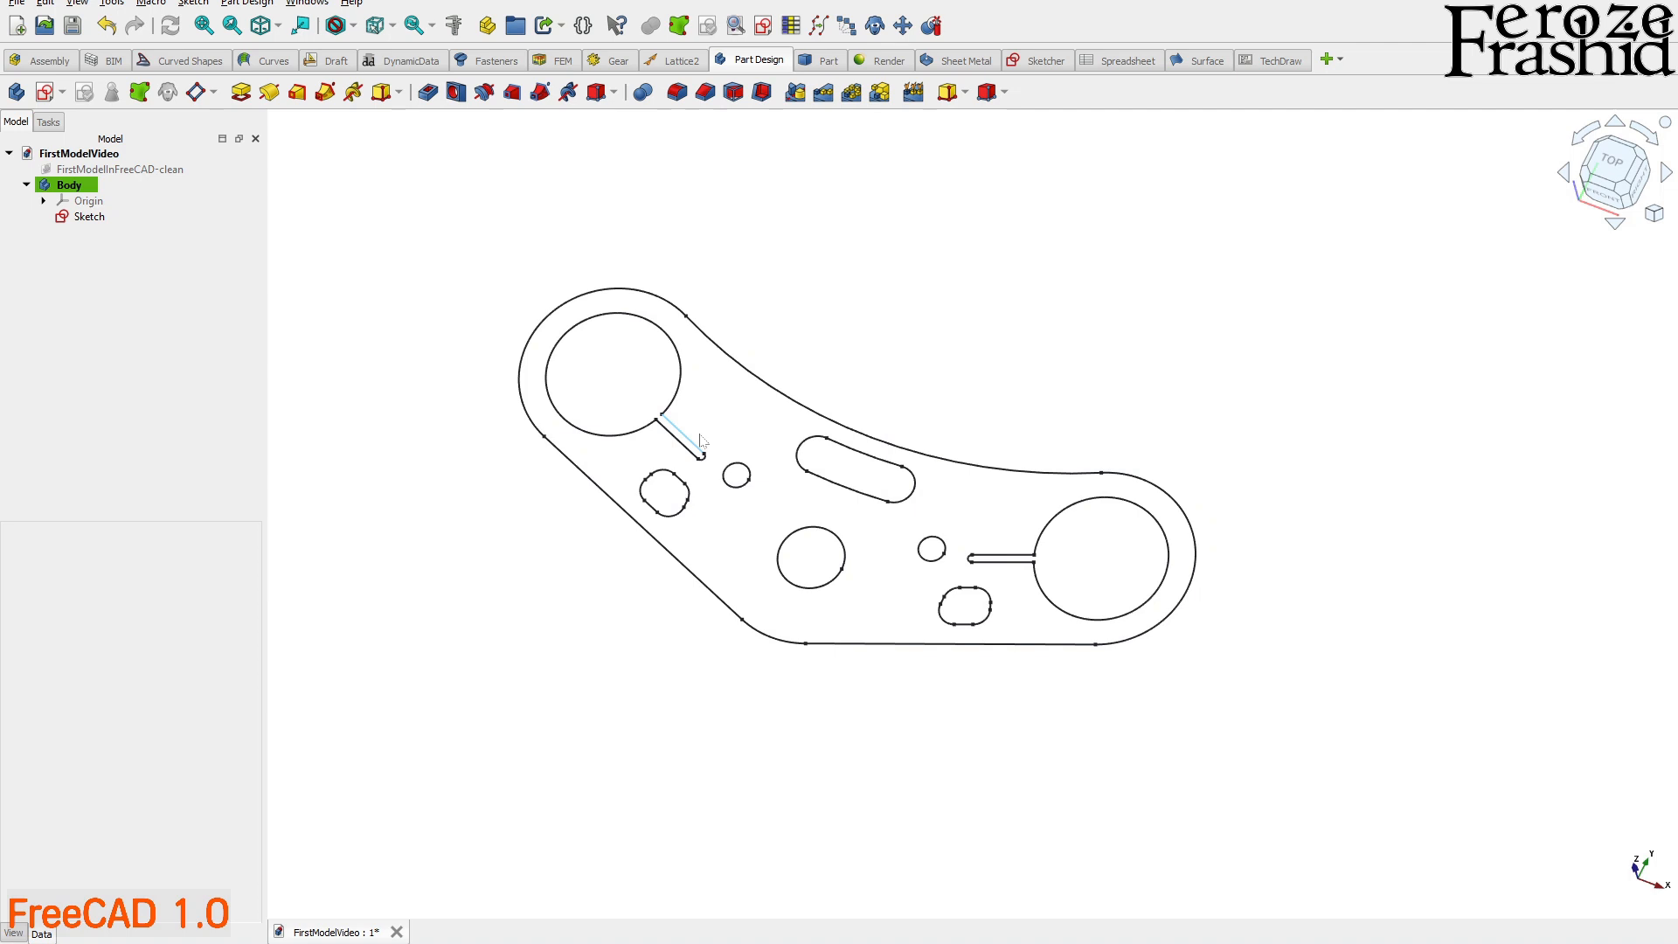
- Rename the base sketch as sksXY and leave it selected in the model tree
{"action": "left_click", "coordinate": [91, 218]}
{"action": "key", "text": "F2"}
{"action": "type", "text": "sks"}
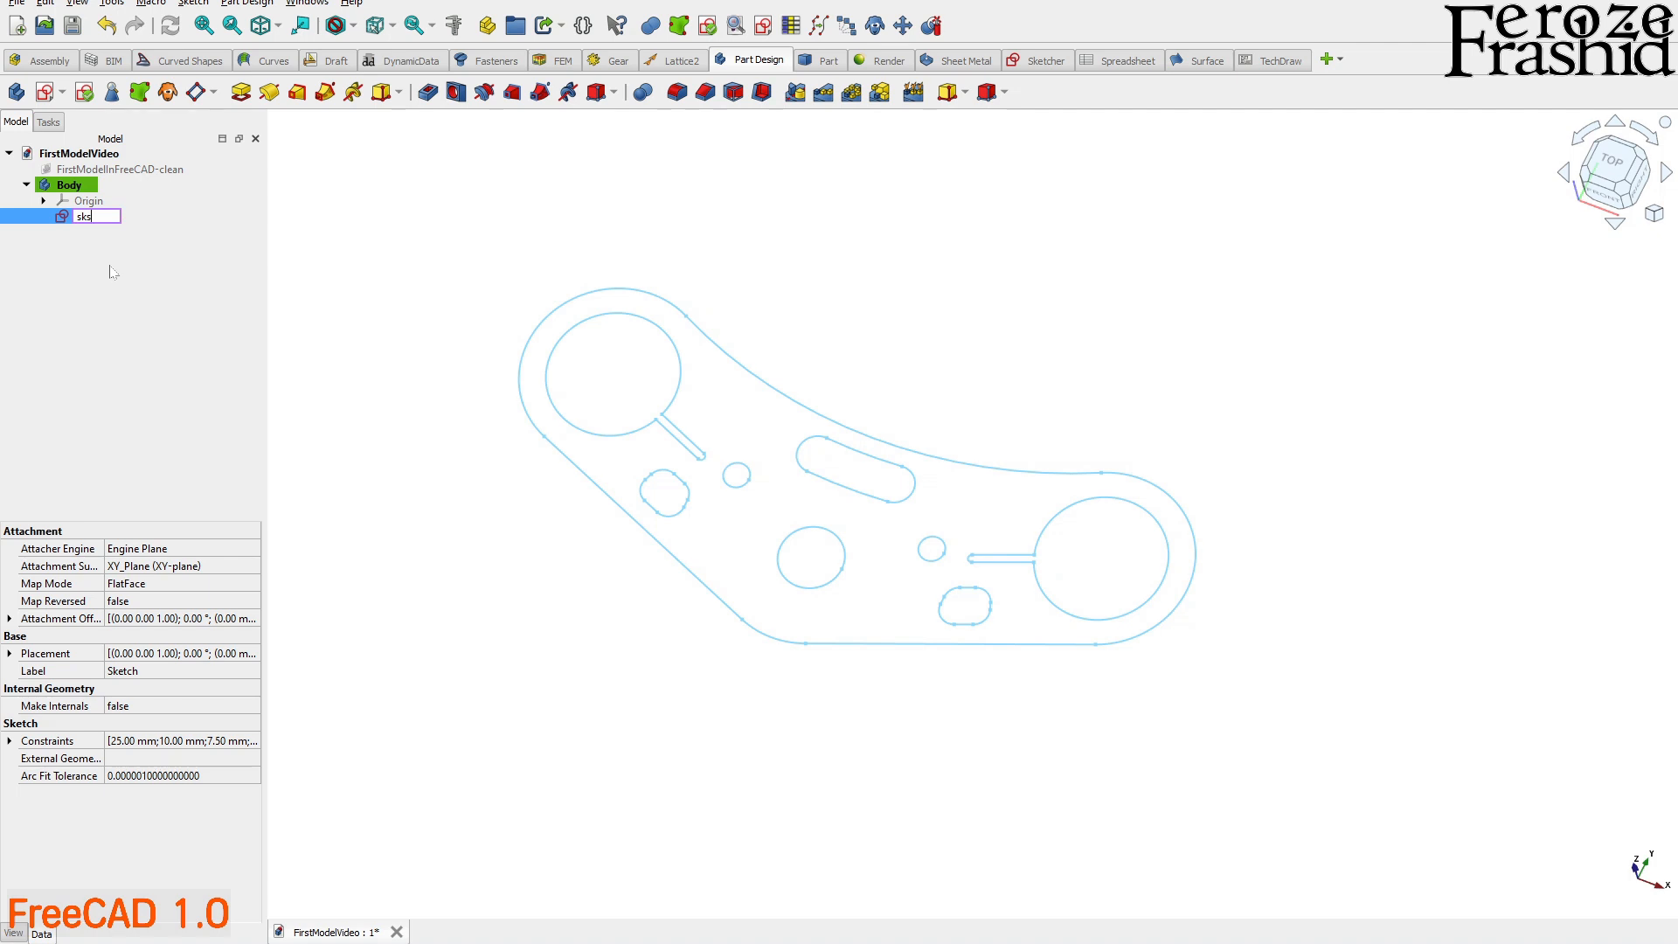
{"action": "type", "text": "XY"}
{"action": "key", "text": "Return"}
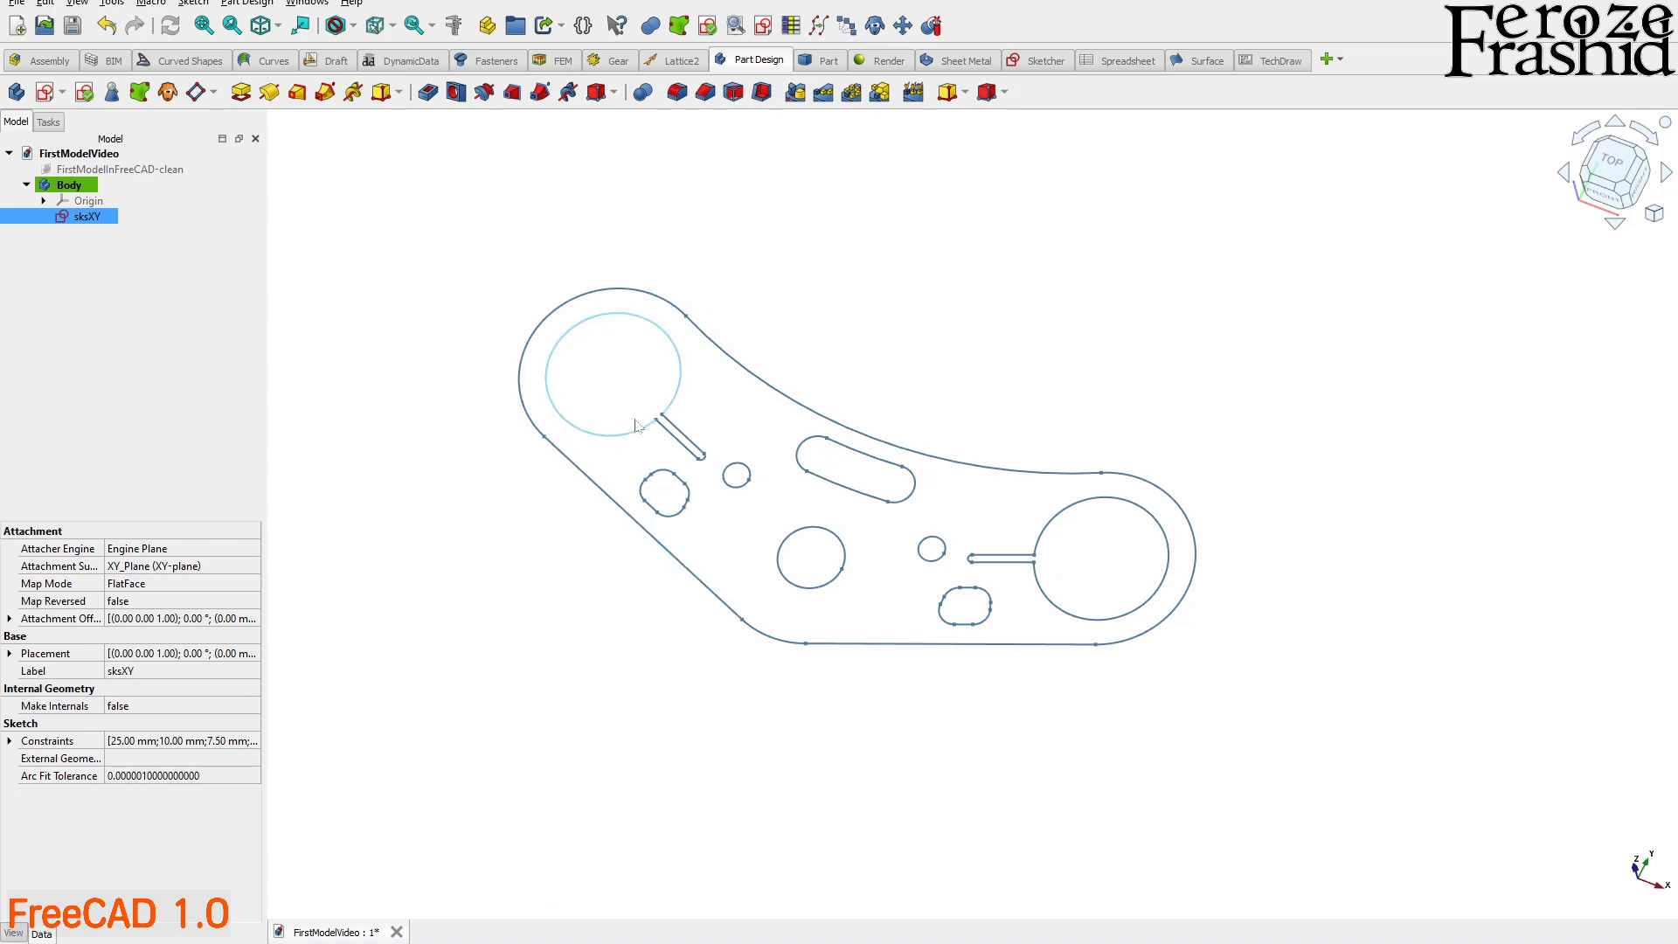
{"action": "left_click", "coordinate": [85, 252]}
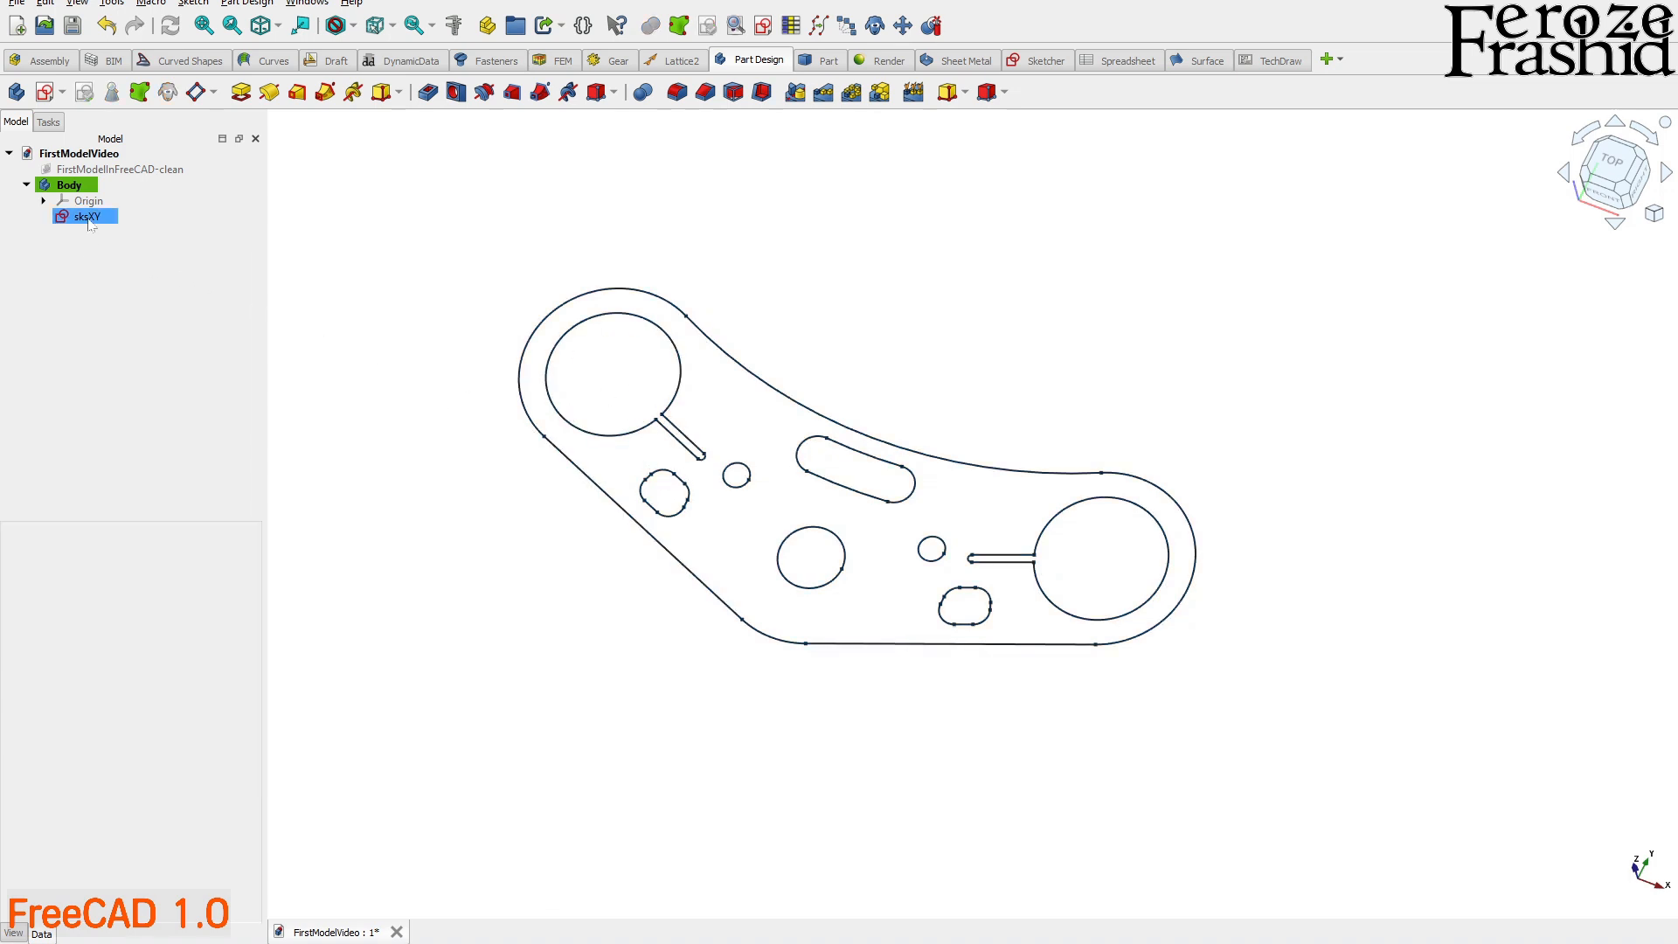
{"action": "left_click", "coordinate": [87, 218]}
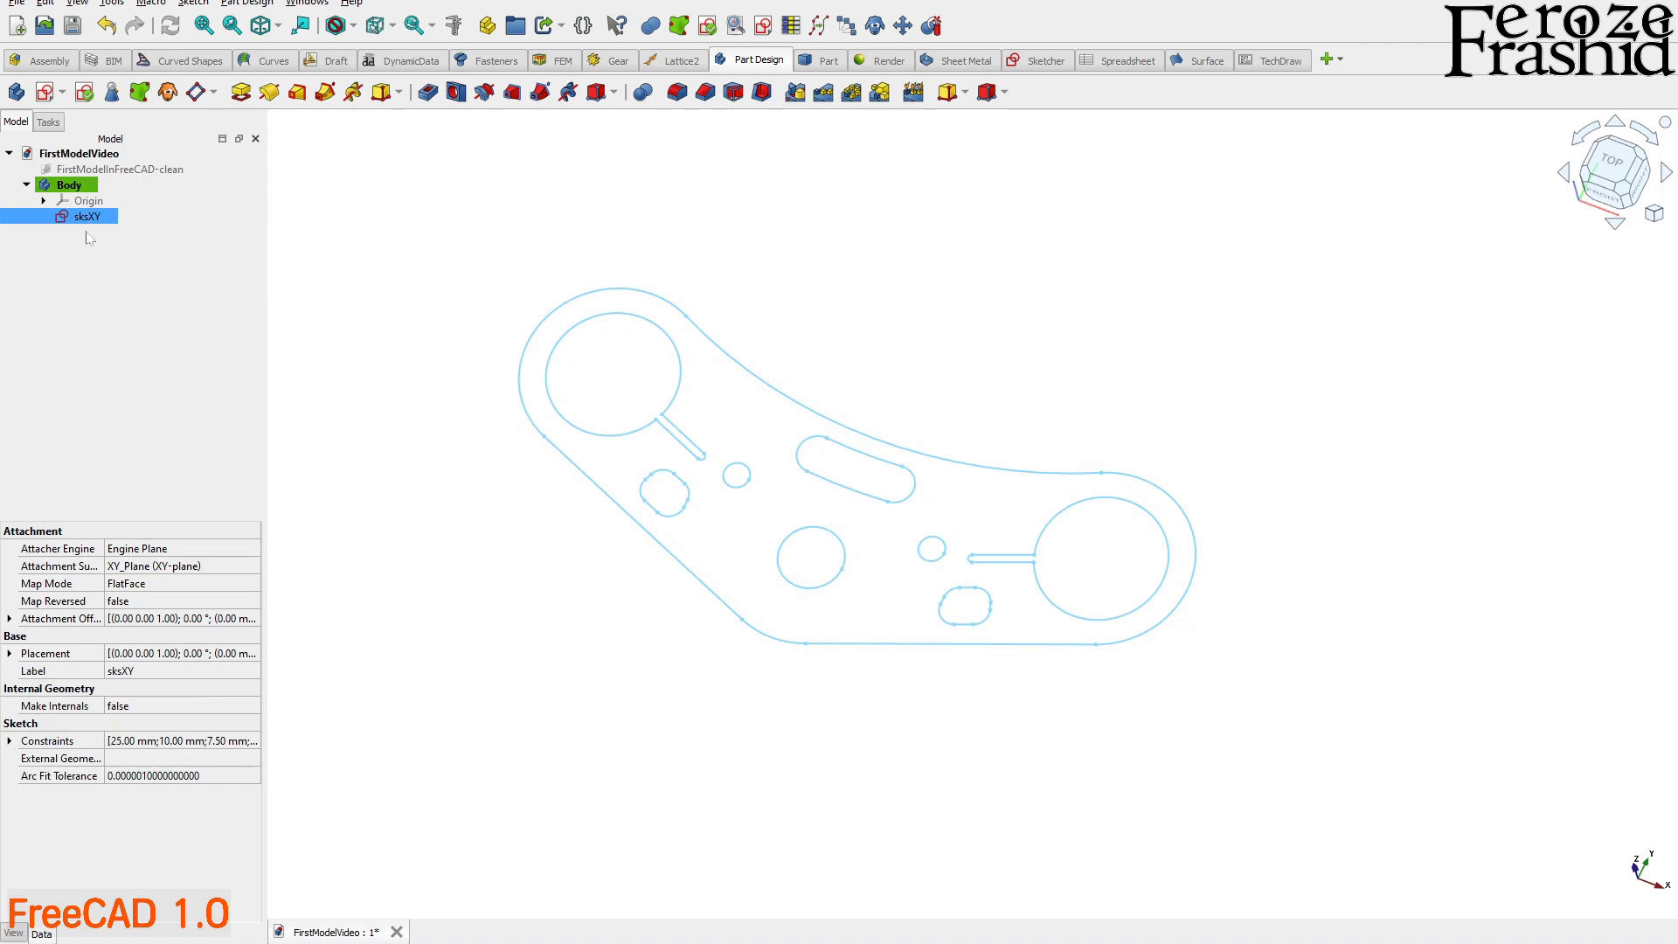
- Create a second, empty body in the document and view the model from the front
{"action": "left_click", "coordinate": [421, 454]}
{"action": "mouse_move", "coordinate": [894, 624]}
{"action": "middle_mouse_down"}
{"action": "mouse_move", "coordinate": [948, 540]}
{"action": "mouse_move", "coordinate": [936, 577]}
{"action": "middle_mouse_up"}
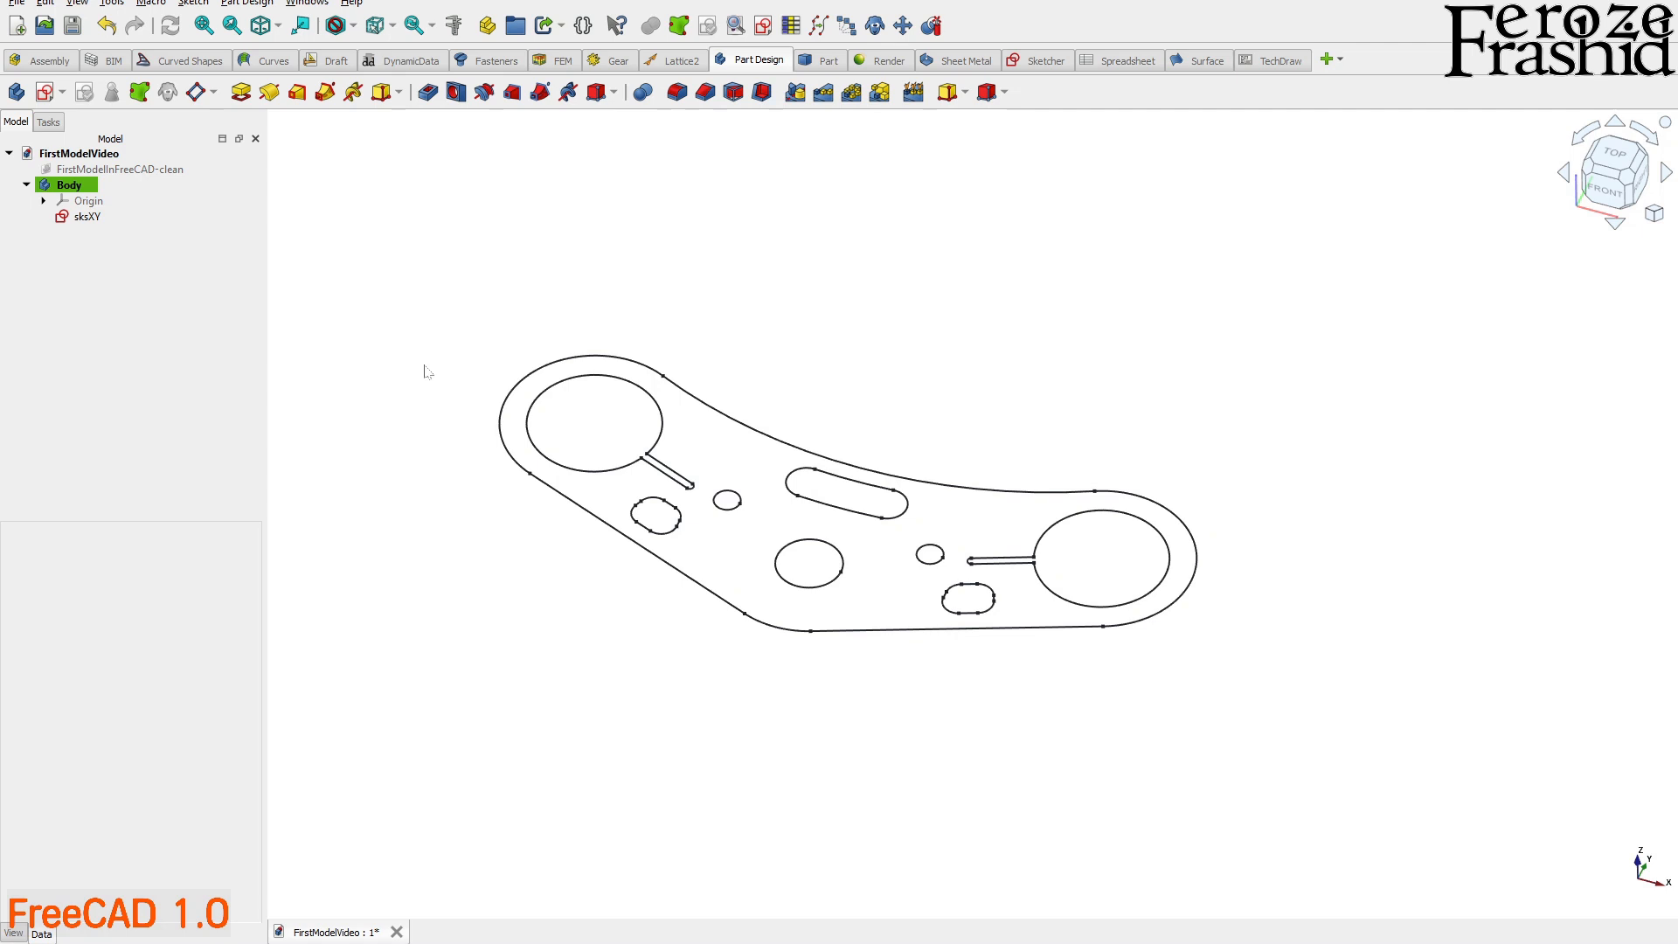
{"action": "left_click", "coordinate": [66, 188]}
{"action": "left_click", "coordinate": [17, 96]}
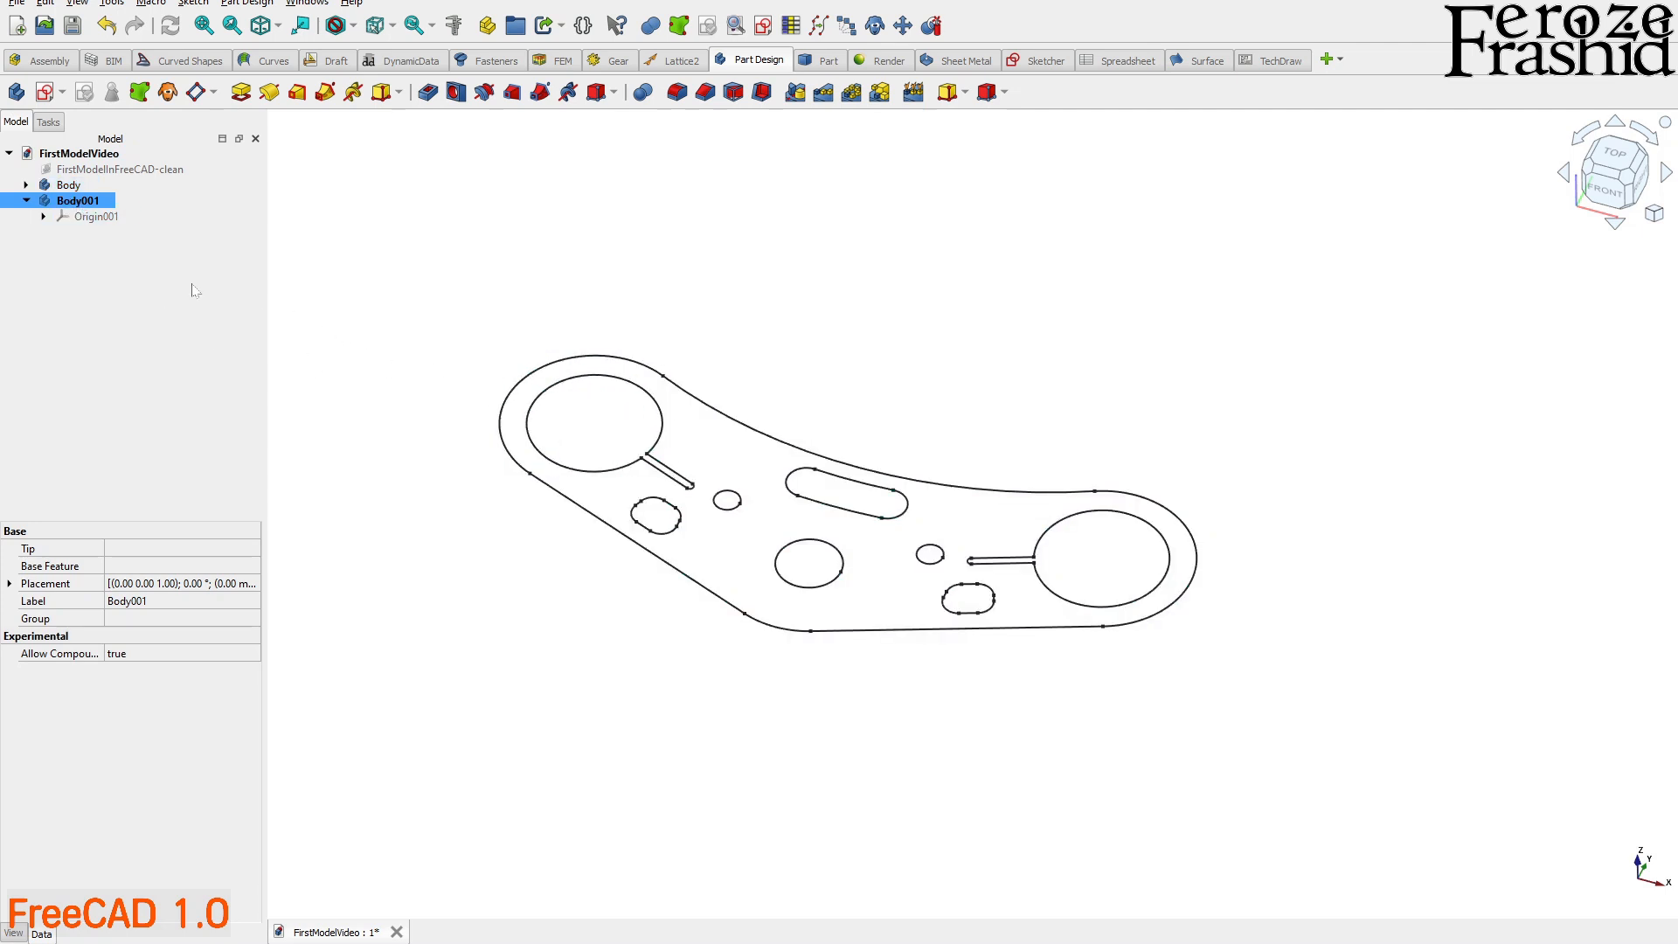
{"action": "left_click", "coordinate": [1604, 189]}
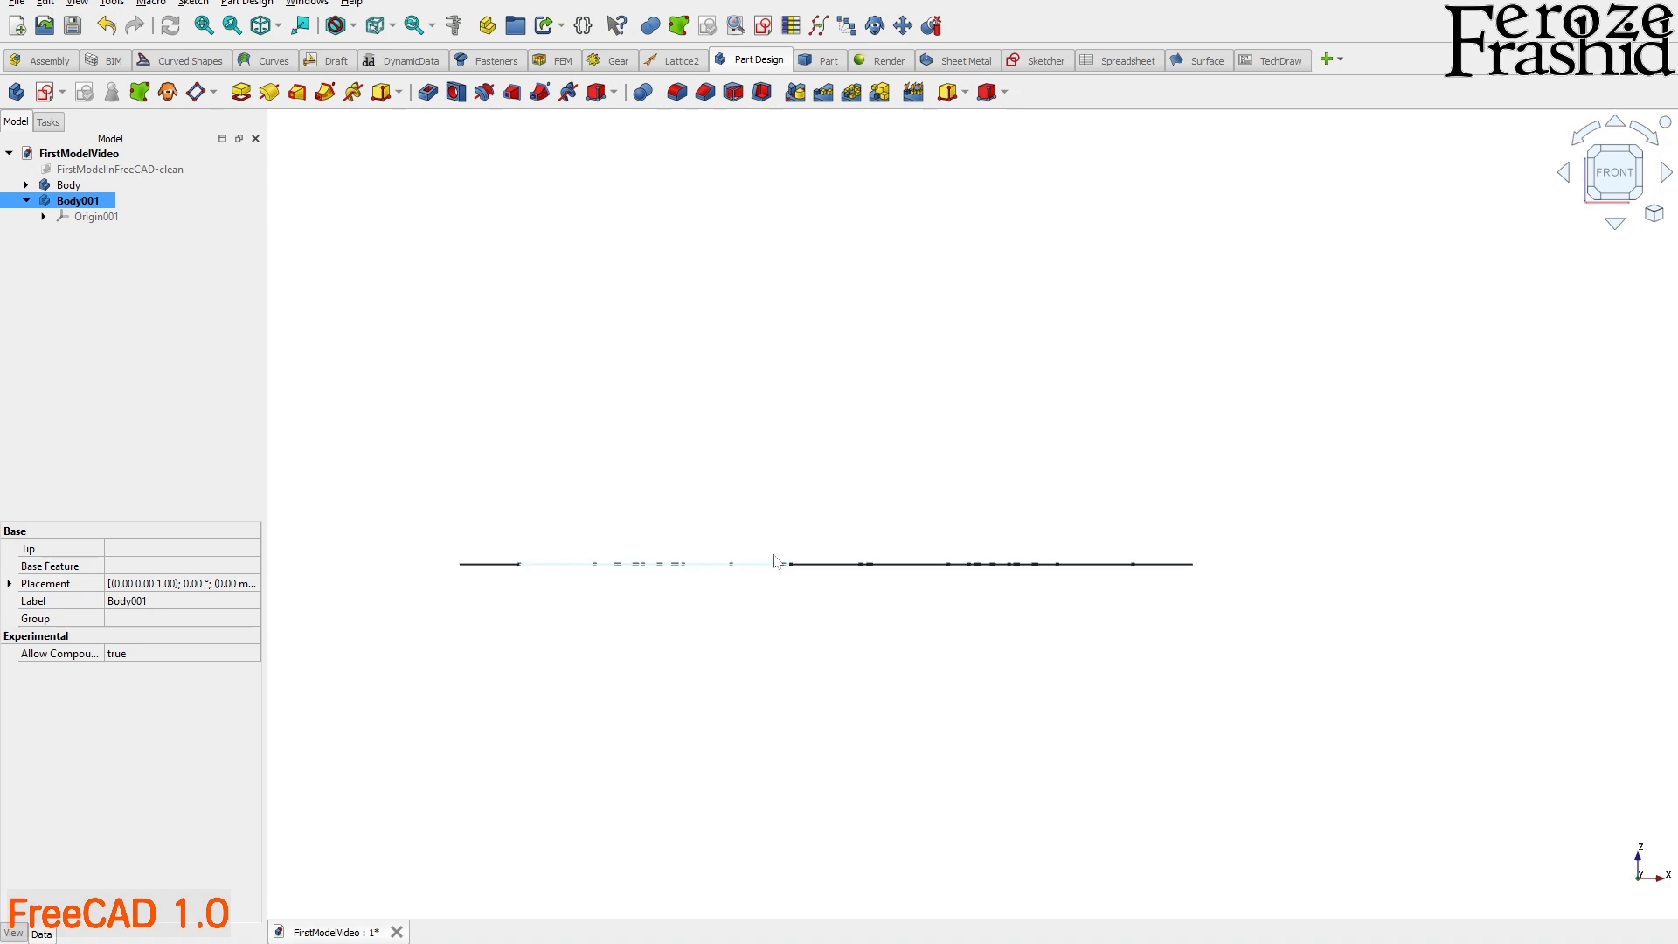
- Rename the body containing the base sketch as BodyXY
{"action": "left_click", "coordinate": [74, 187]}
{"action": "key", "text": "F2"}
{"action": "key", "text": "End"}
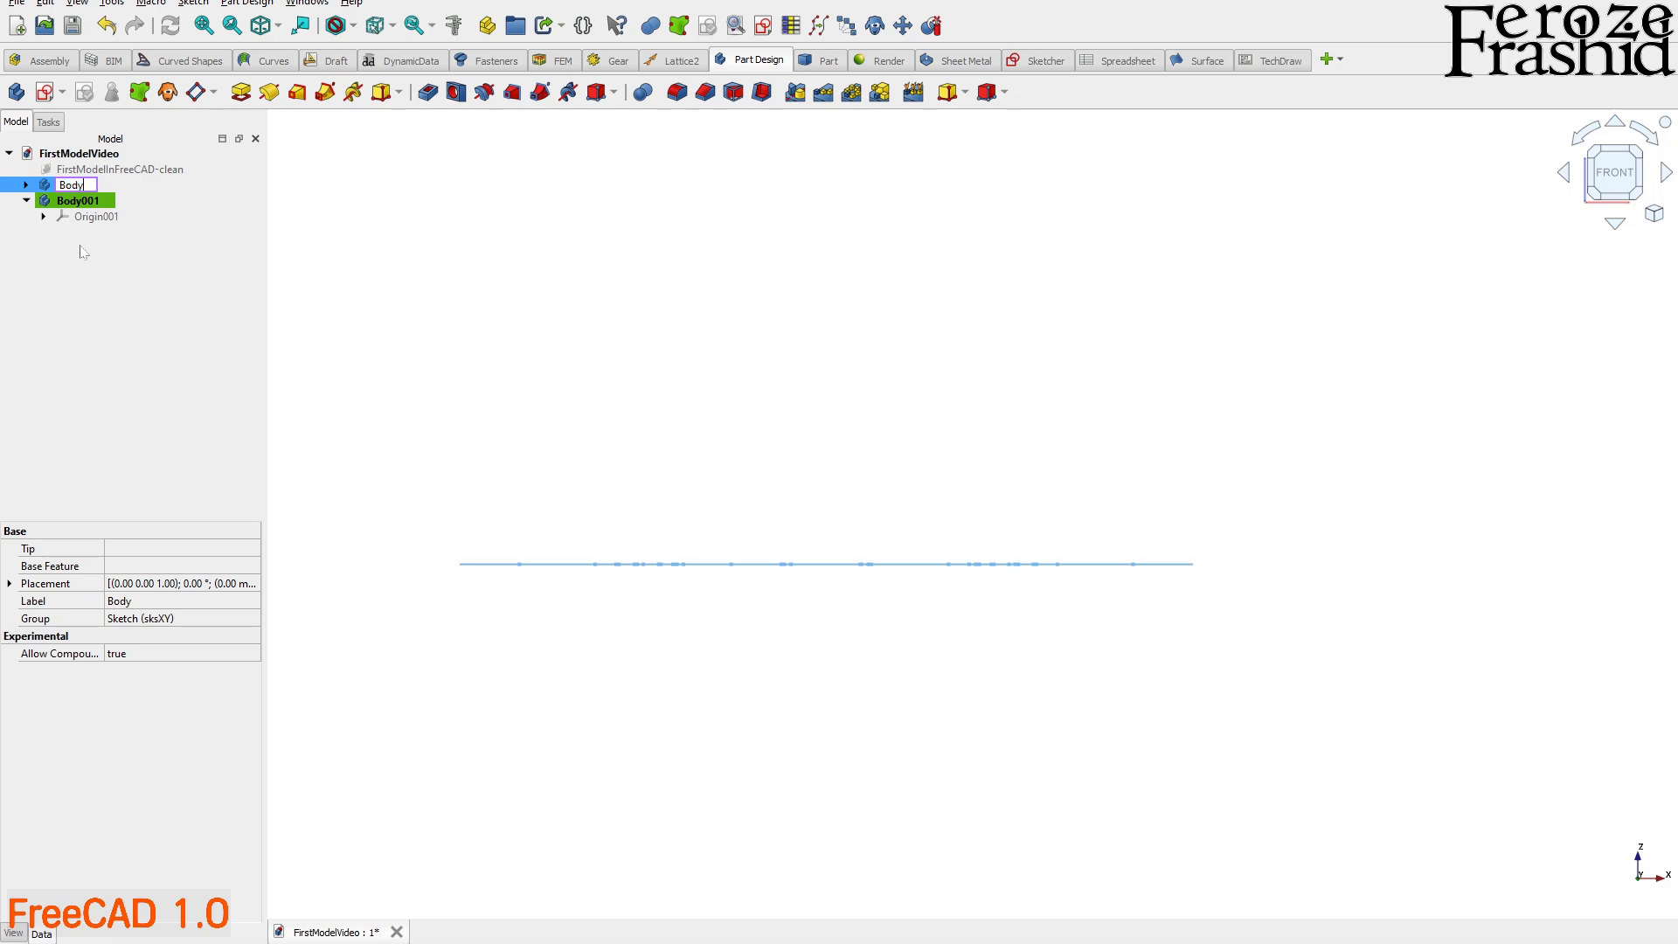
{"action": "type", "text": "XY"}
{"action": "key", "text": "Return"}
- Rename the new empty body as BodyXZ and clear the selection
{"action": "left_click", "coordinate": [92, 206], "text": "ctrl"}
{"action": "left_click", "coordinate": [92, 206]}
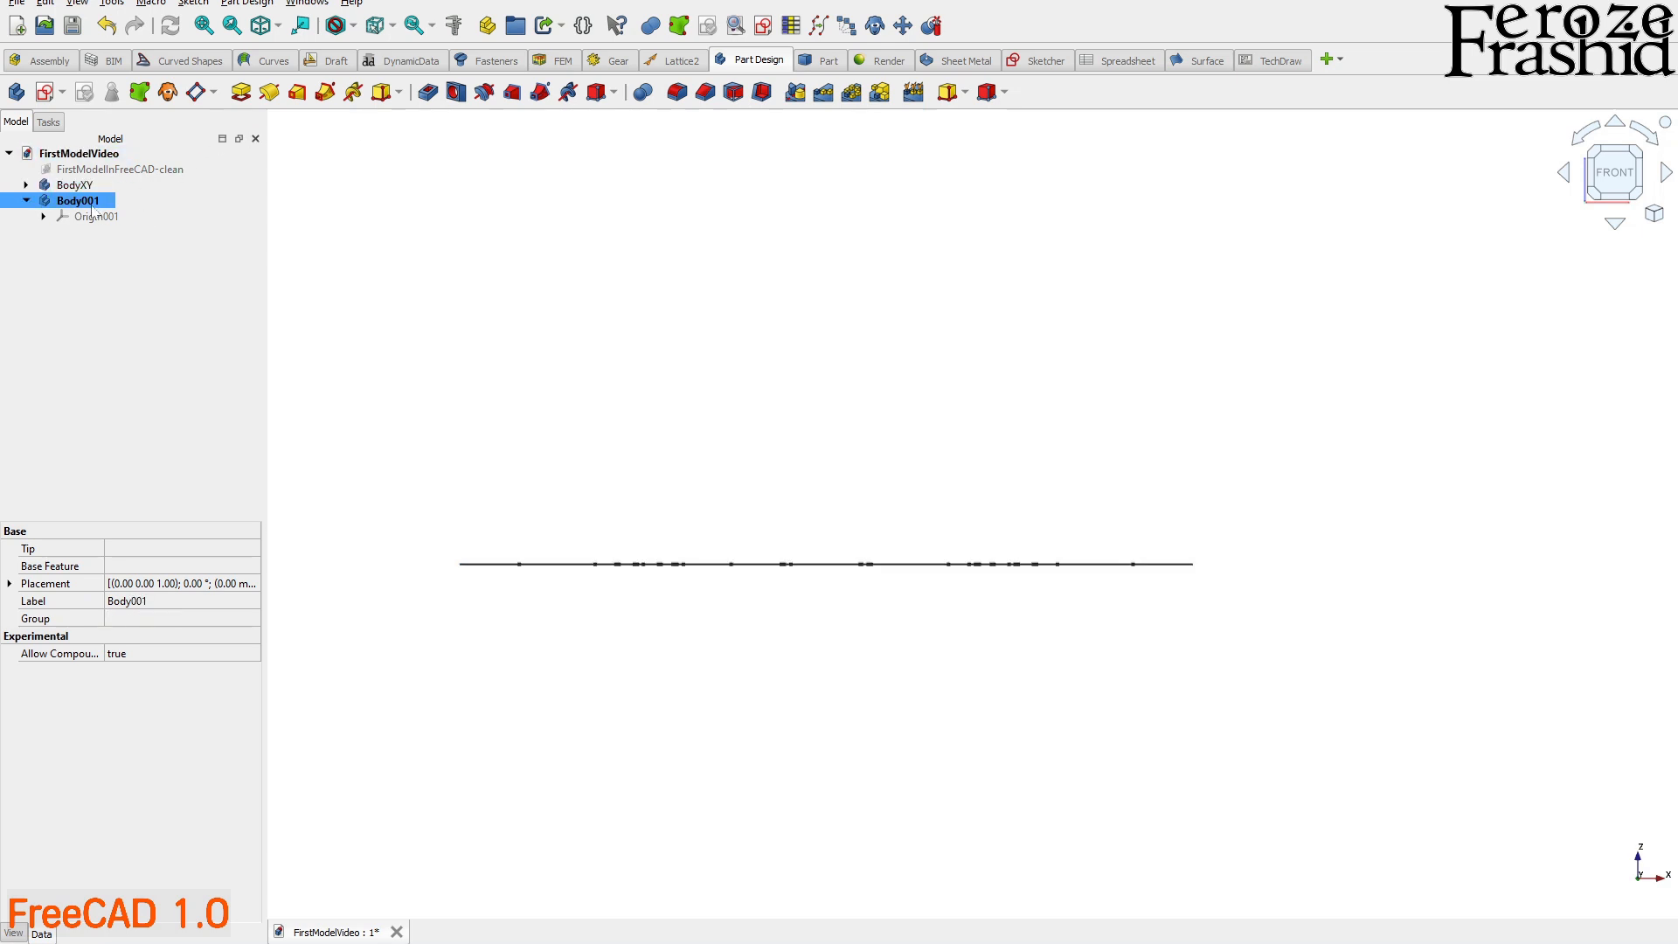
{"action": "key", "text": "F2"}
{"action": "type", "text": "BodyY"}
{"action": "key", "text": "Return"}
{"action": "left_click", "coordinate": [98, 274]}
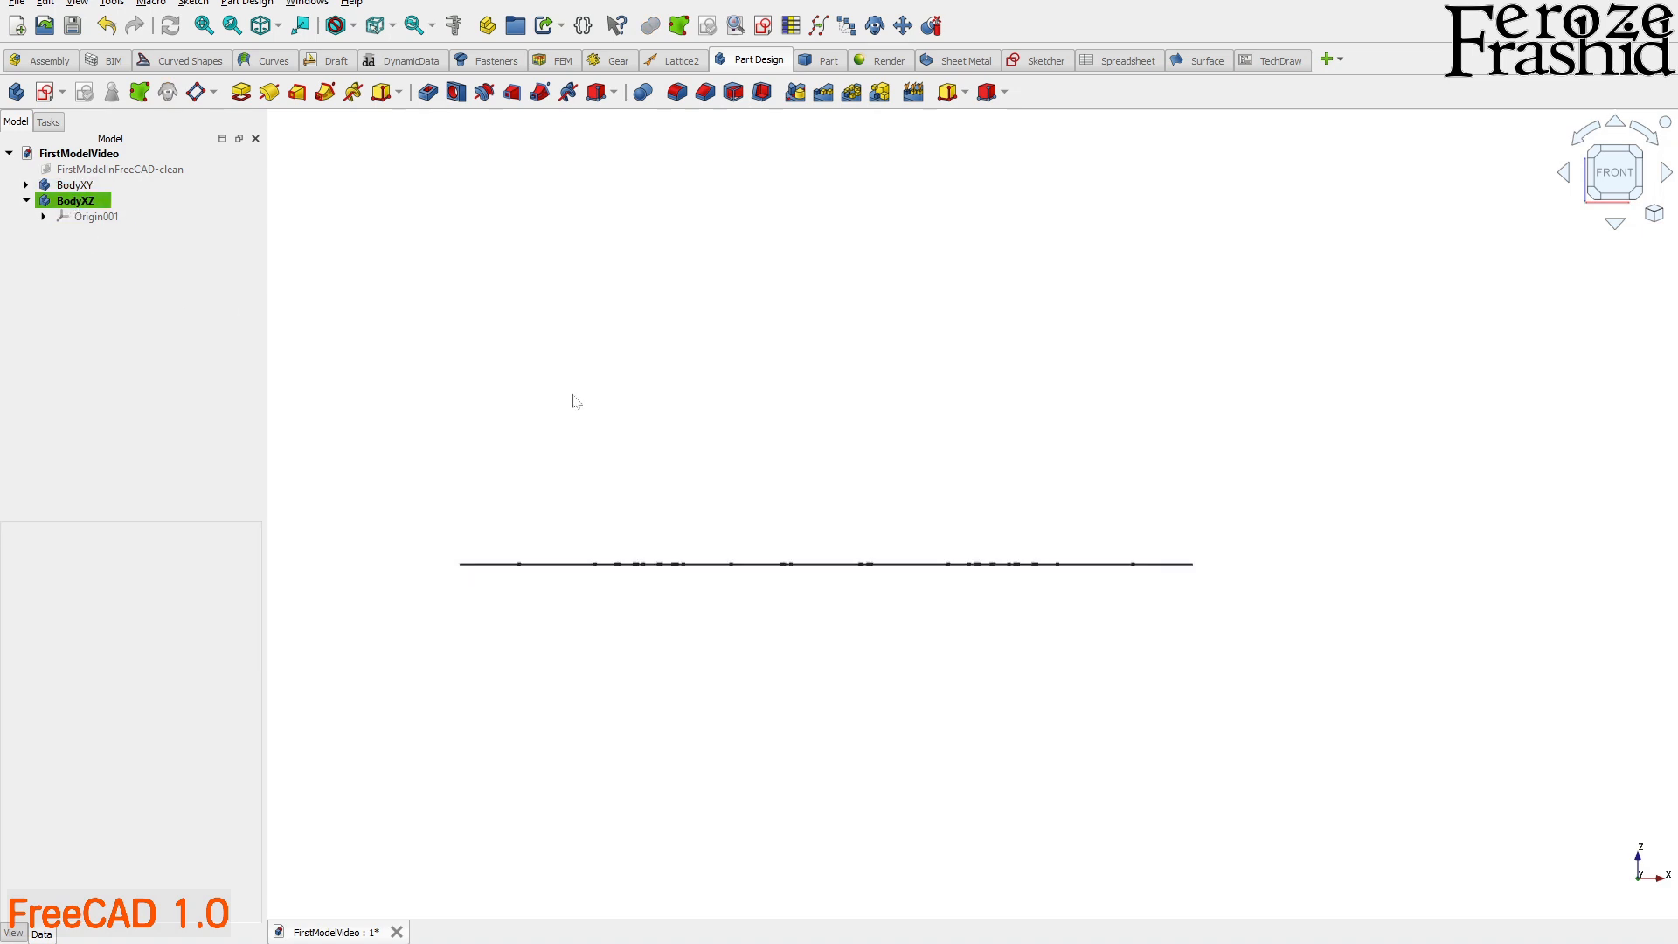
- Switch to the image viewer and examine the finished bracket's render in FirstModelInFreeCAD.png at full window size
{"action": "middle_click_drag", "start_coordinate": [1028, 555], "coordinate": [1020, 611]}
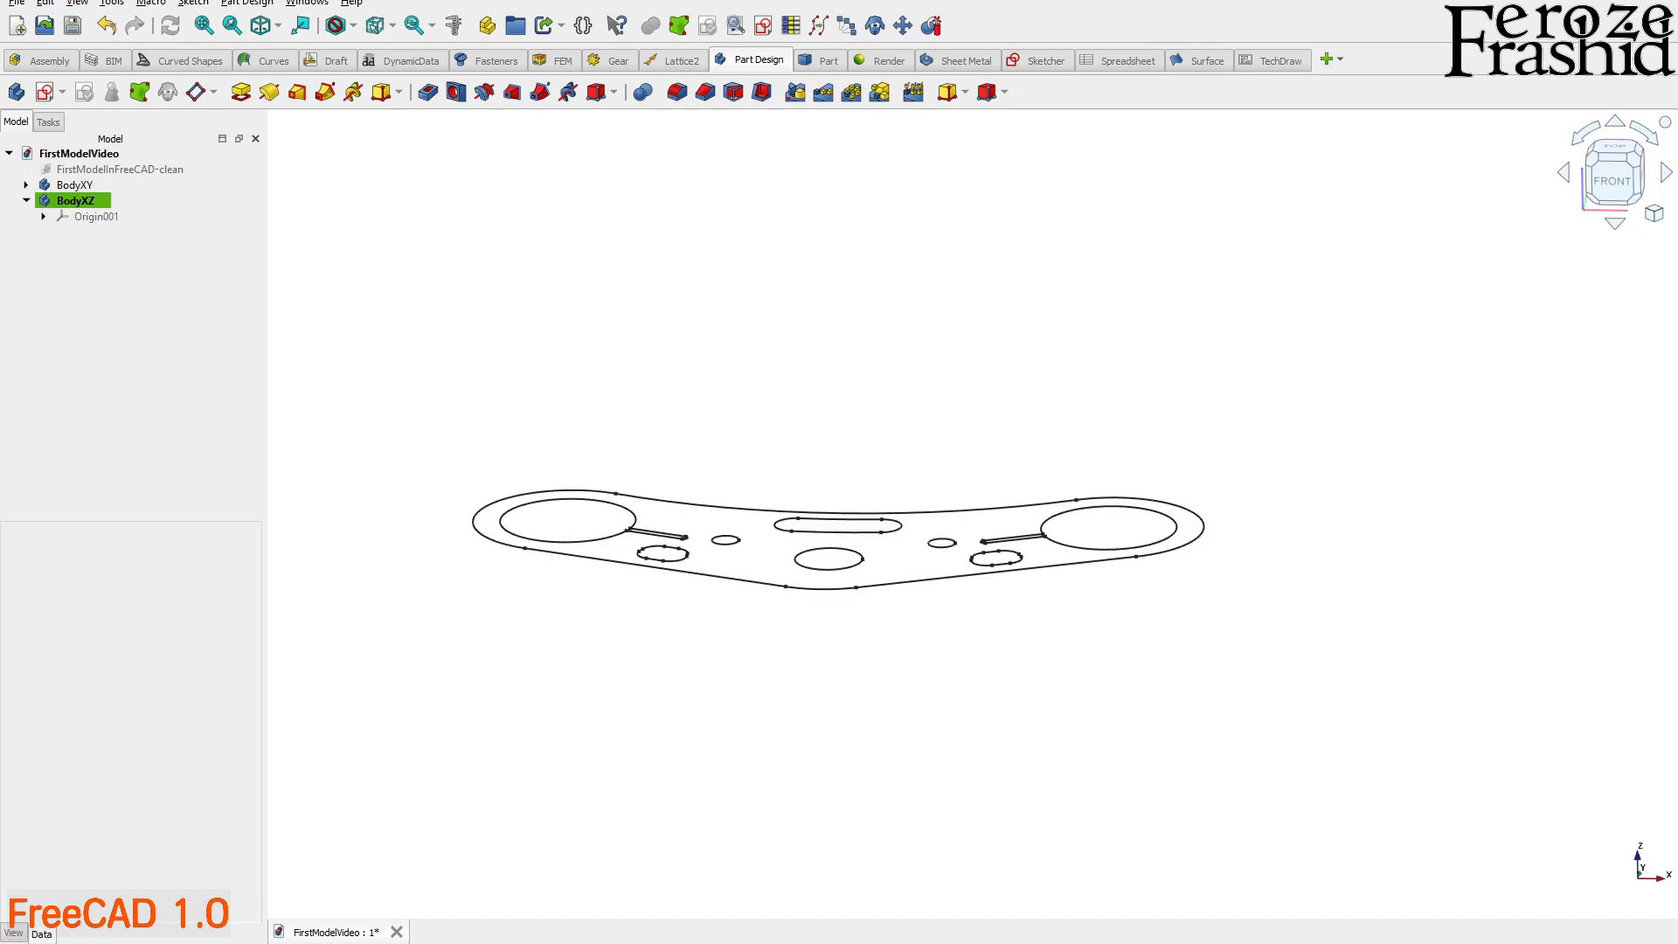
{"action": "key", "text": "alt+Tab"}
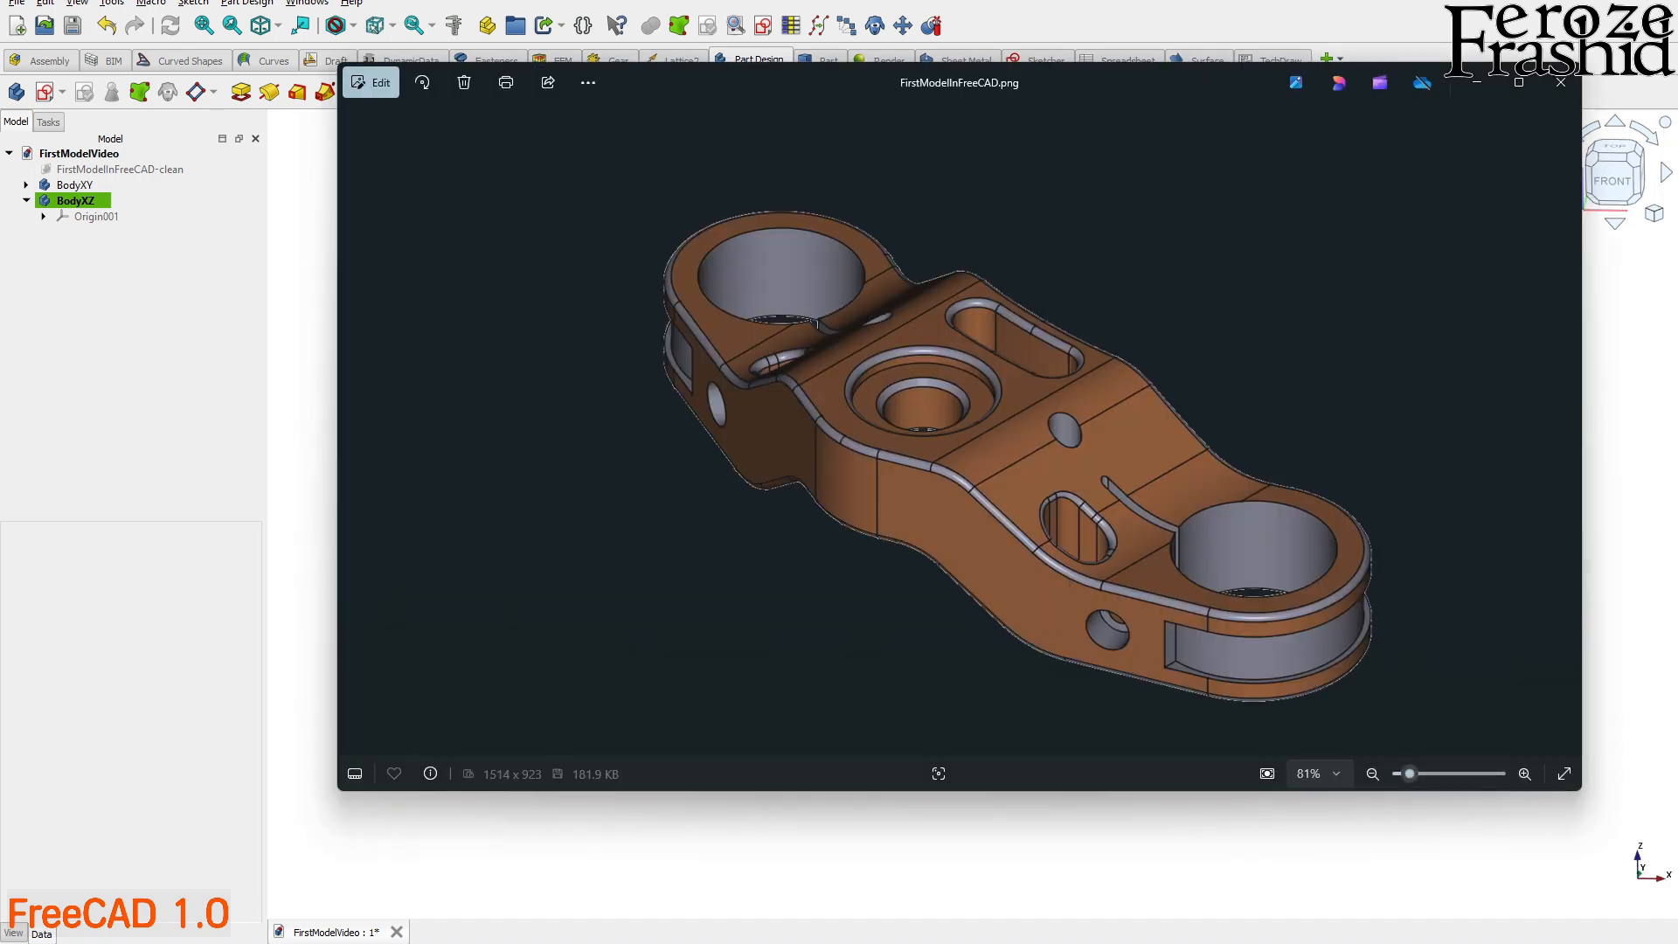
{"action": "left_click", "coordinate": [1518, 84]}
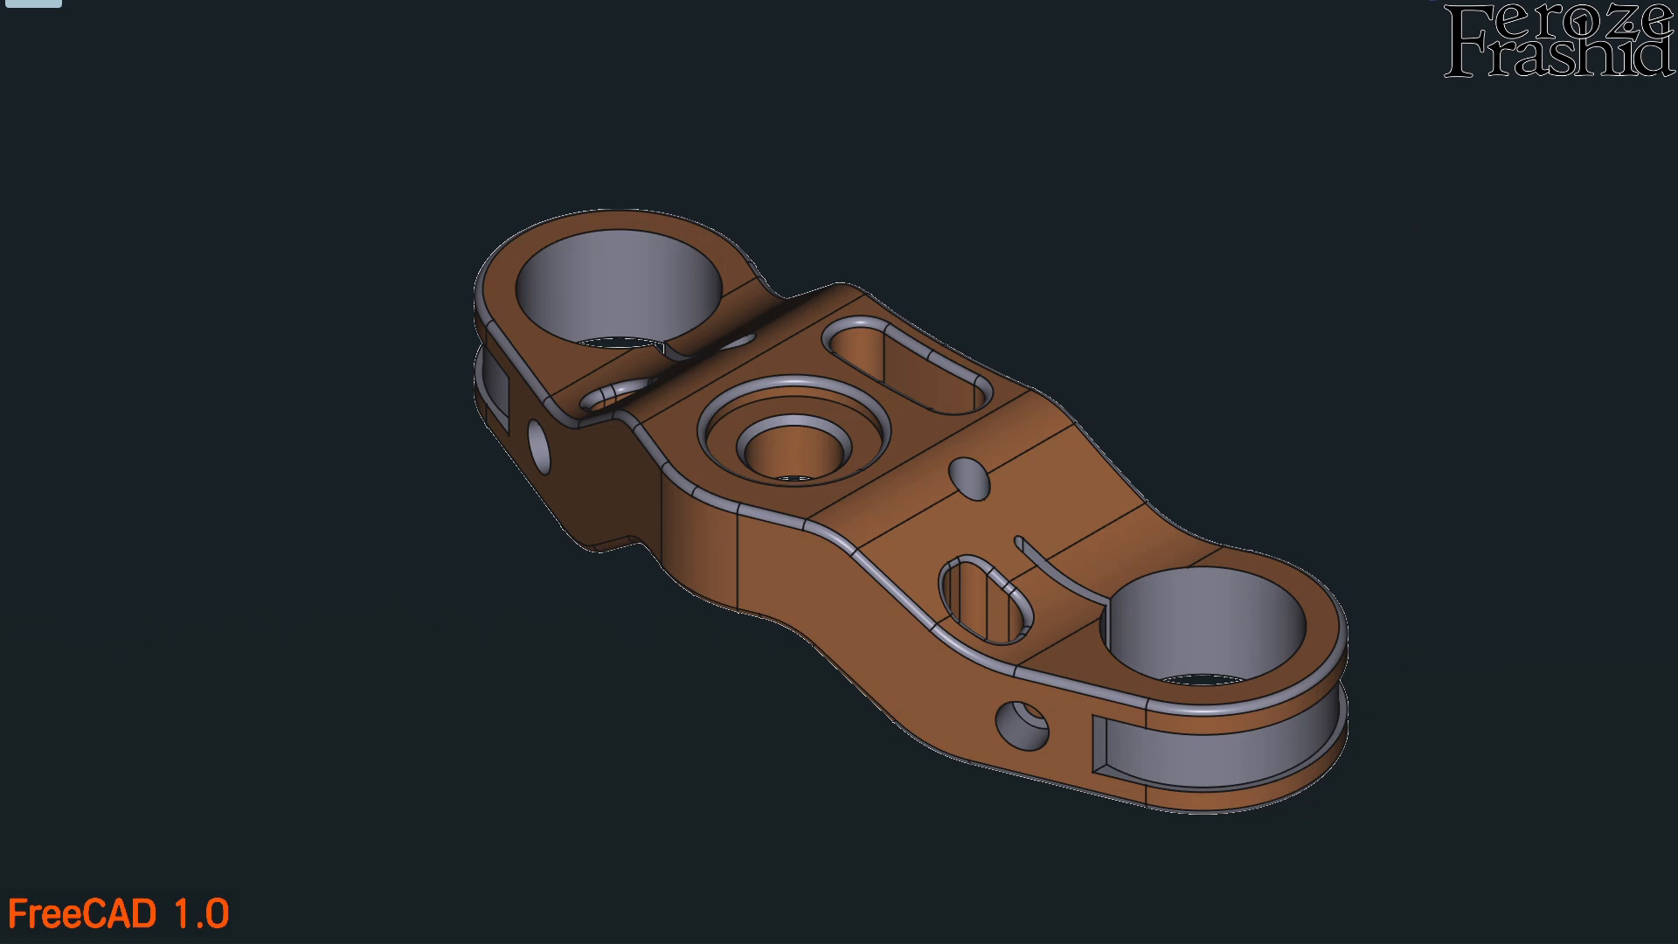
{"action": "key", "text": "Right"}
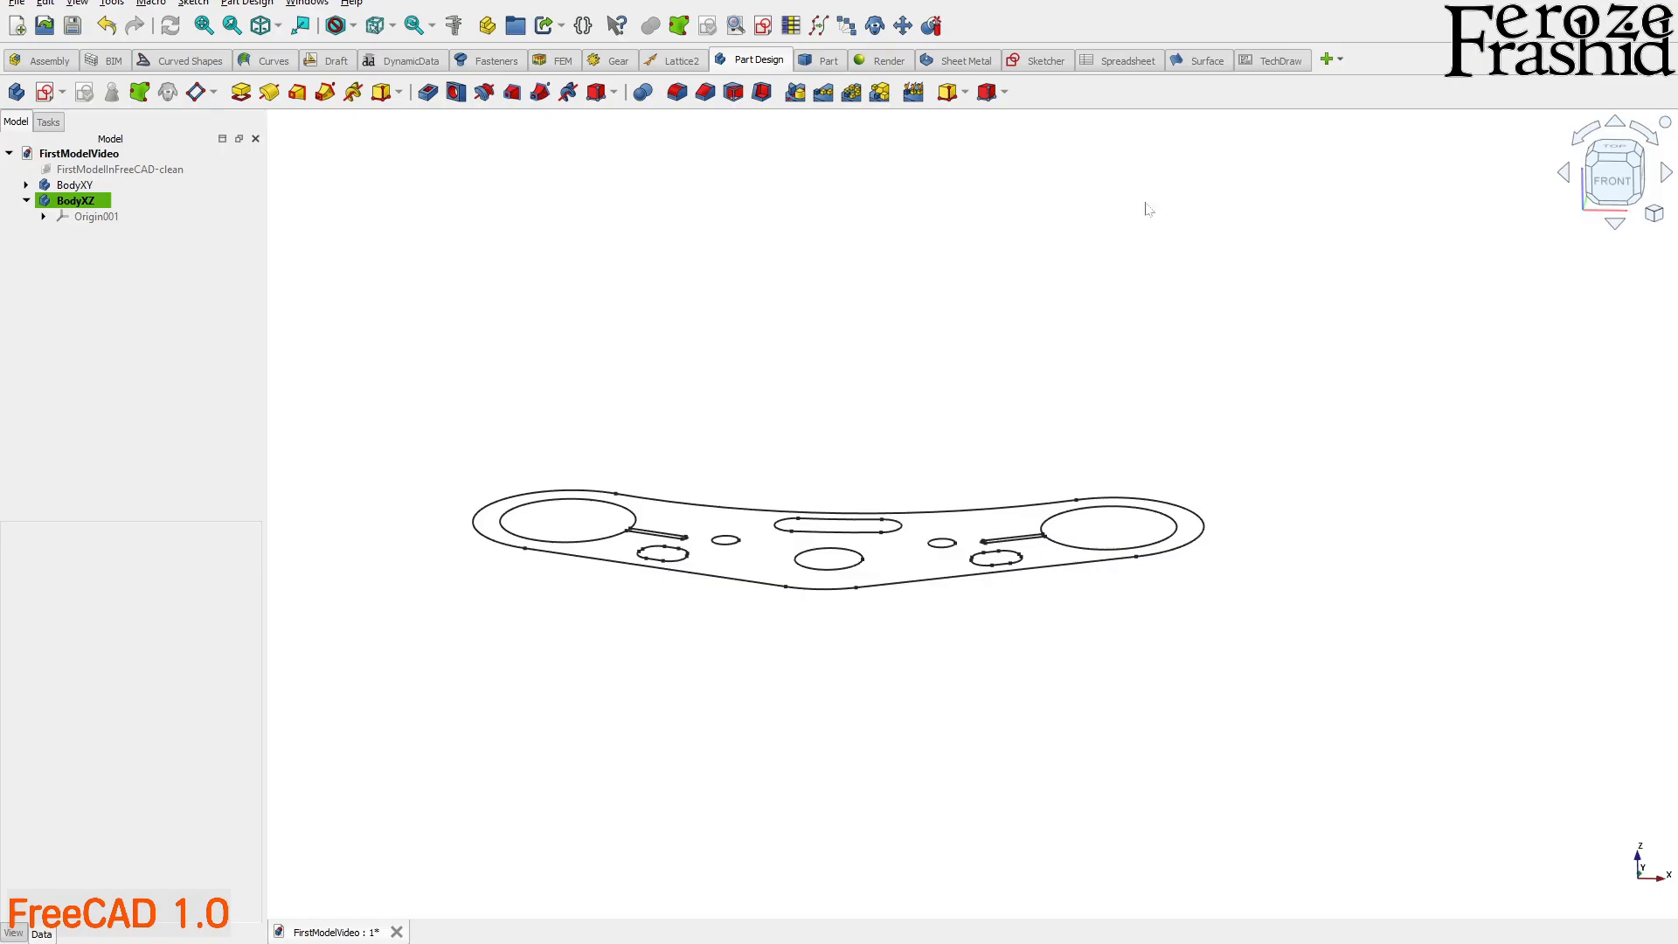
- Show the FirstModelInFreeCAD-clean reference drawing again and place it on the XZ-Plane
{"action": "left_click", "coordinate": [109, 169]}
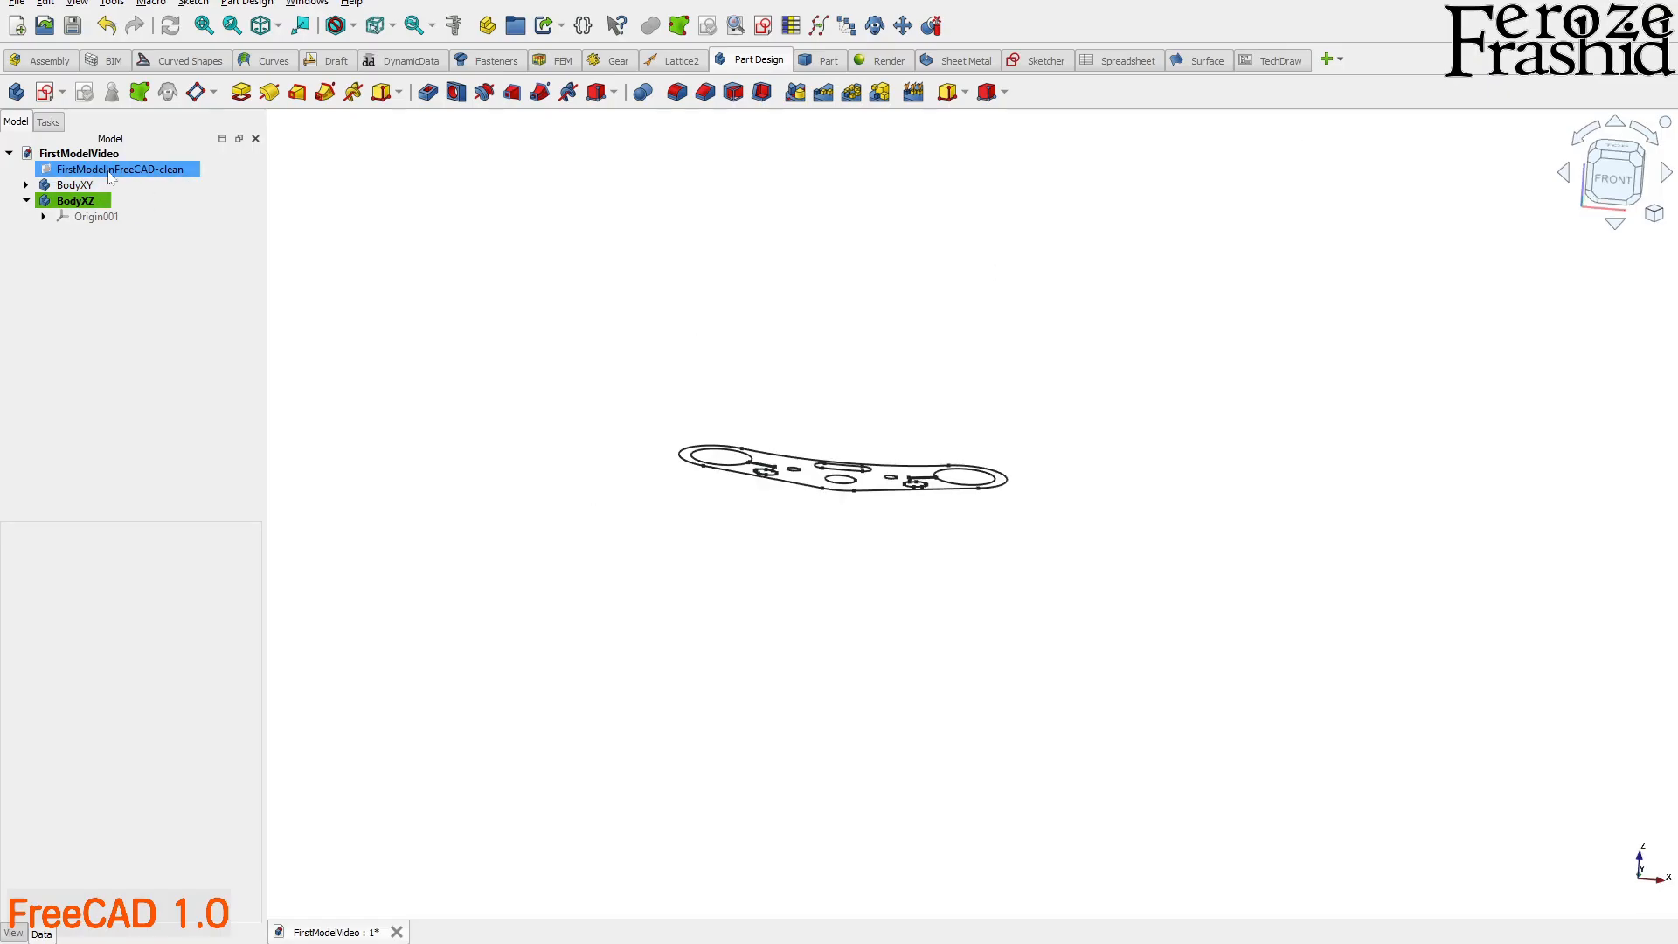
{"action": "key", "text": "space"}
{"action": "left_click", "coordinate": [448, 367]}
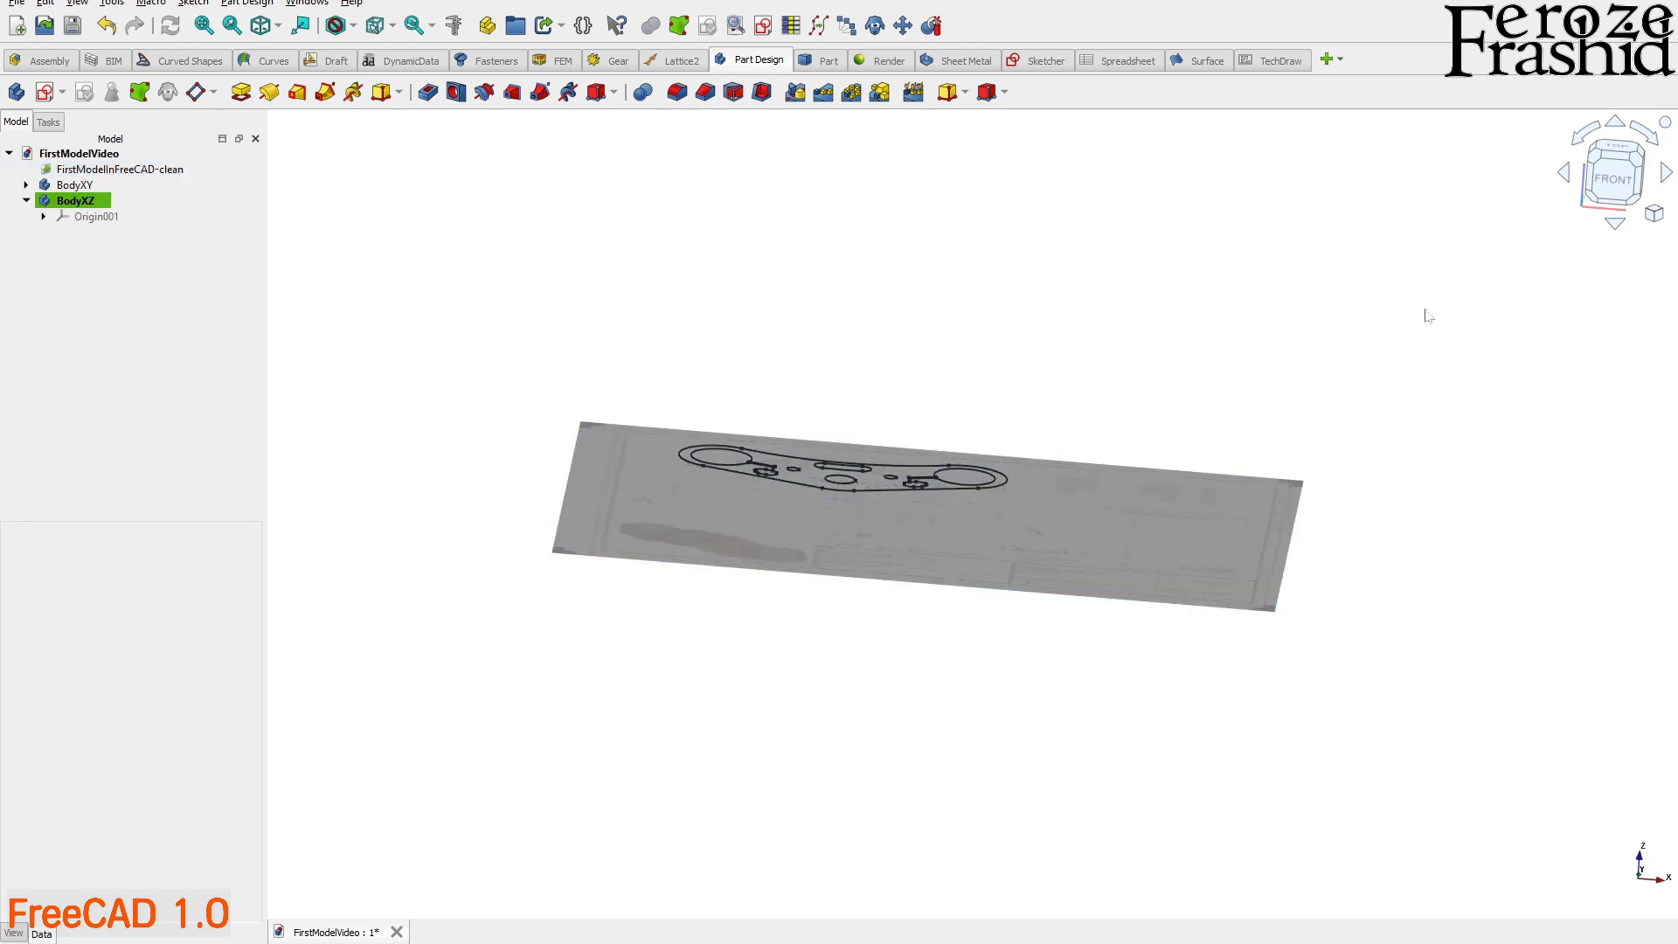
{"action": "left_click", "coordinate": [1610, 184]}
{"action": "double_click", "coordinate": [88, 169]}
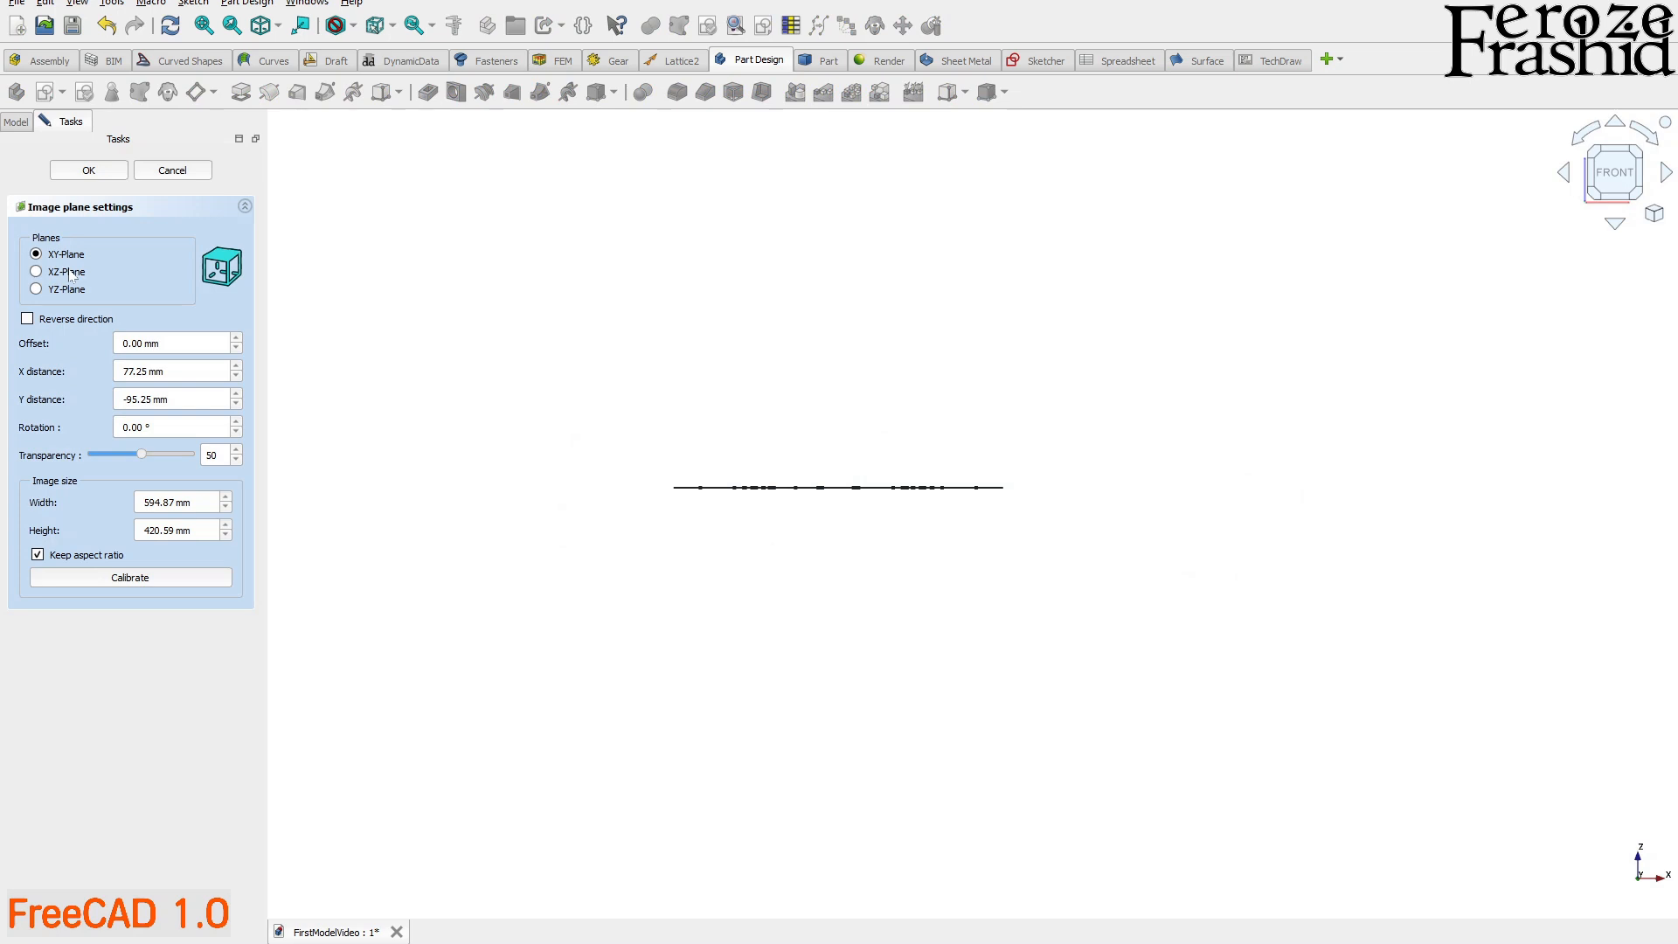
{"action": "left_click", "coordinate": [68, 272]}
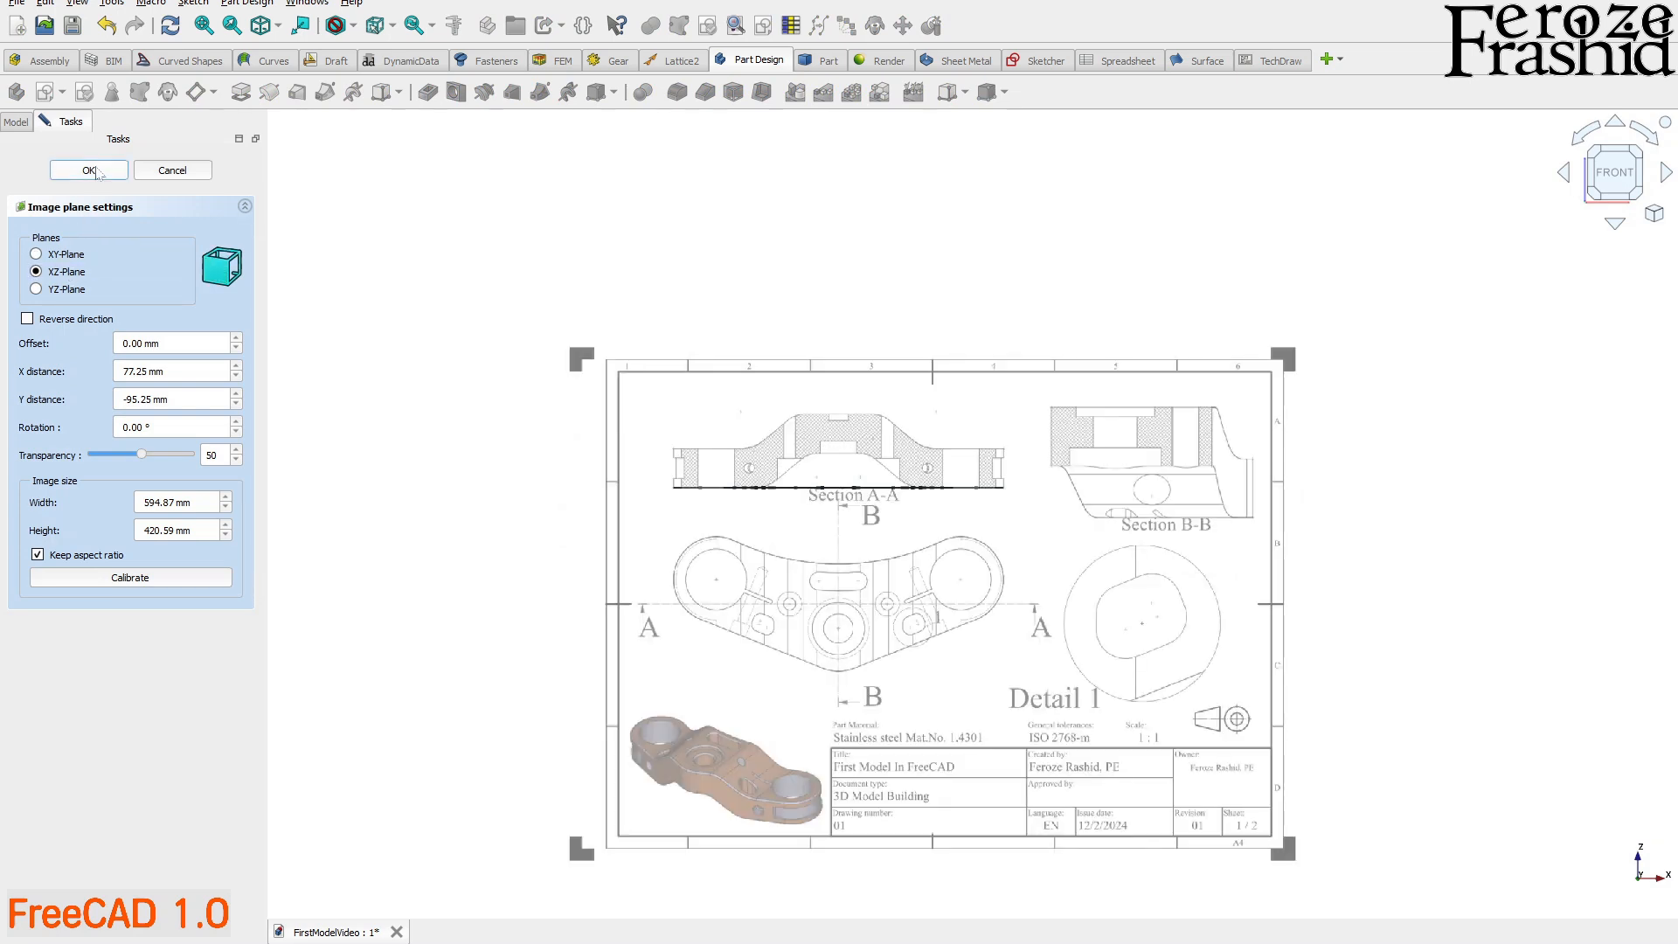
{"action": "left_click", "coordinate": [100, 173]}
- Transform the reference drawing vertically so that Section A-A's bottom edge lines up with the edge-on base sketch
{"action": "right_click", "coordinate": [104, 172]}
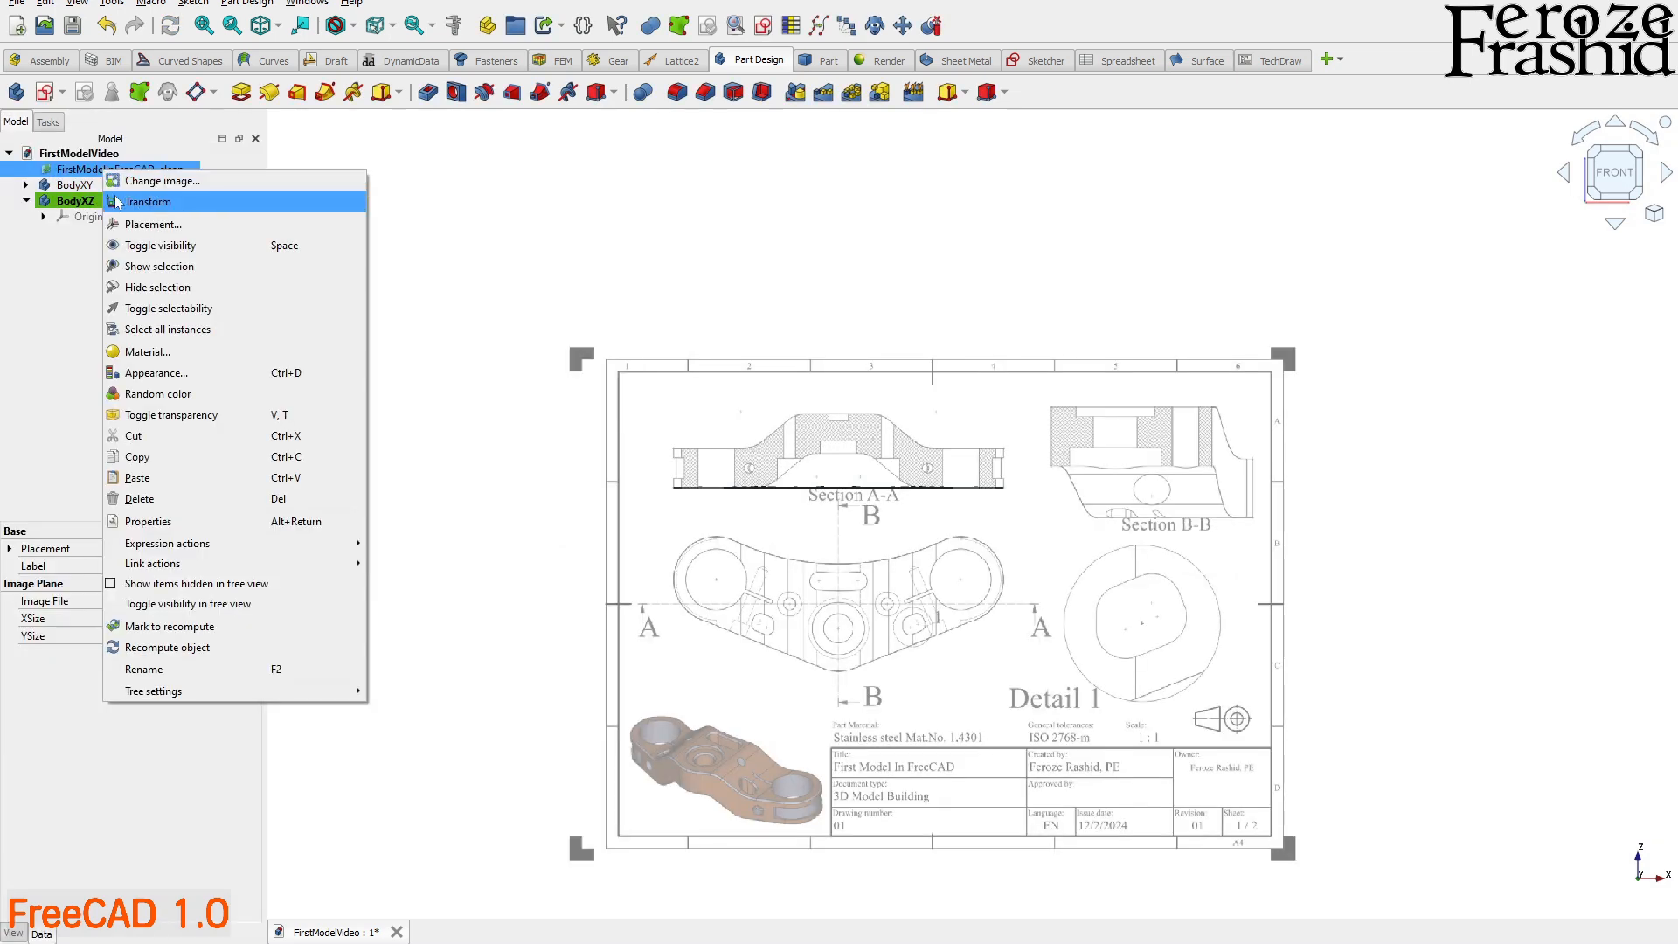
{"action": "left_click", "coordinate": [148, 201]}
{"action": "mouse_move", "coordinate": [930, 470]}
{"action": "left_mouse_down"}
{"action": "mouse_move", "coordinate": [929, 430]}
{"action": "mouse_move", "coordinate": [908, 484]}
{"action": "left_mouse_up"}
{"action": "scroll", "coordinate": [906, 478], "scroll_direction": "up", "scroll_amount": 2}
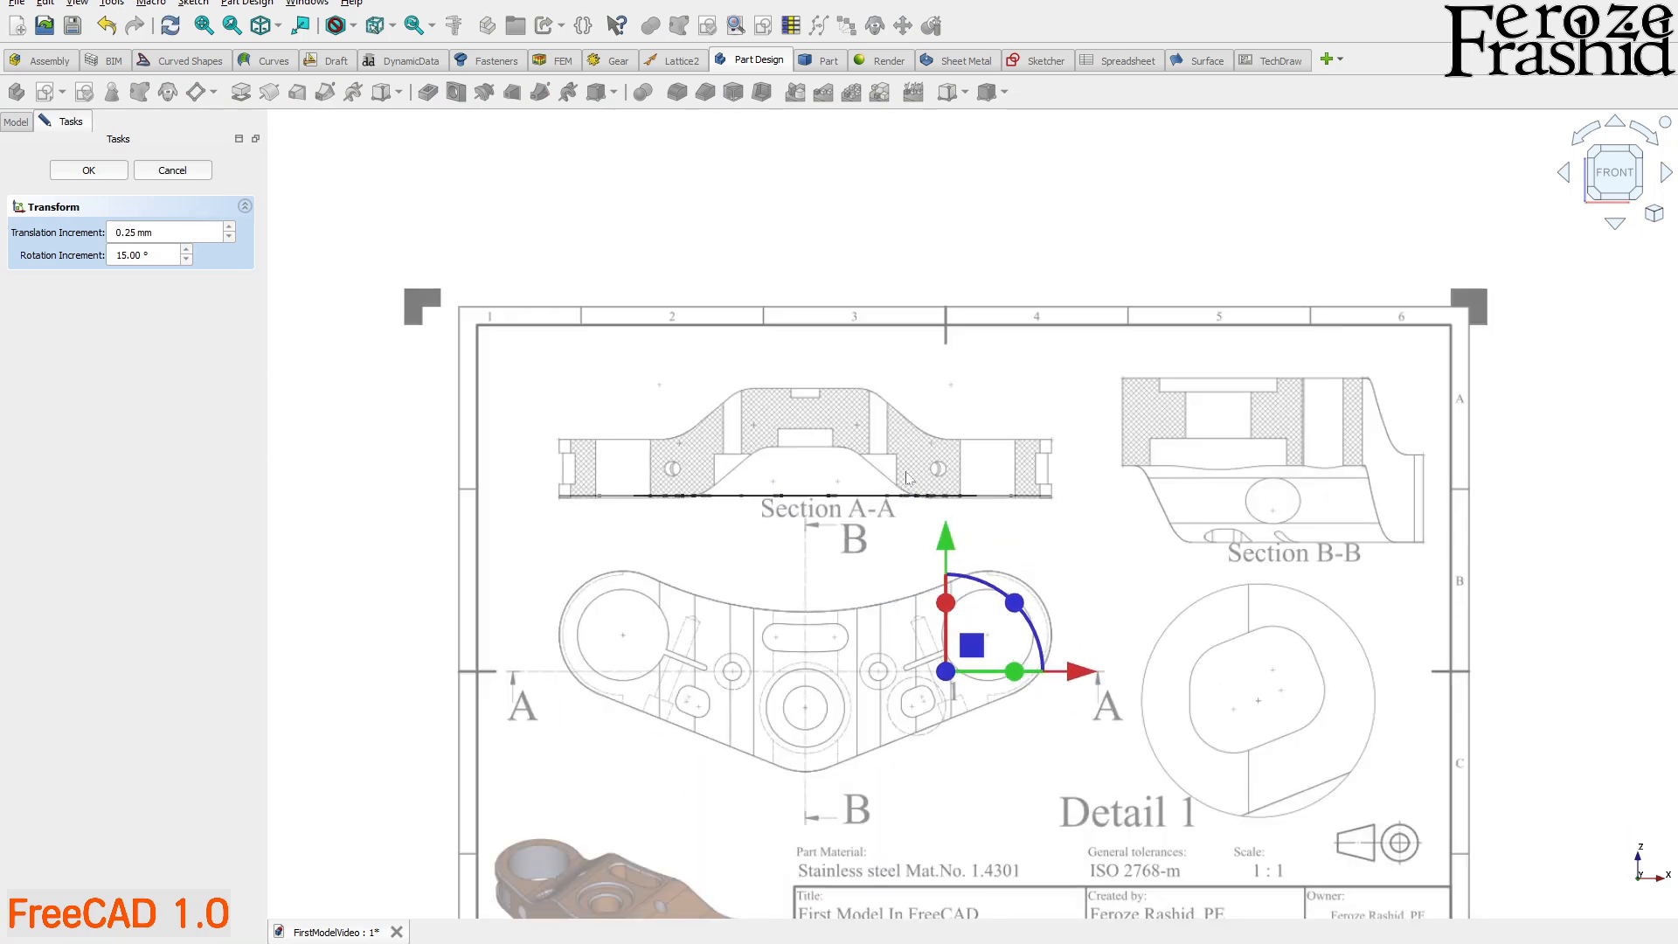
{"action": "scroll", "coordinate": [744, 498], "scroll_direction": "up", "scroll_amount": 2}
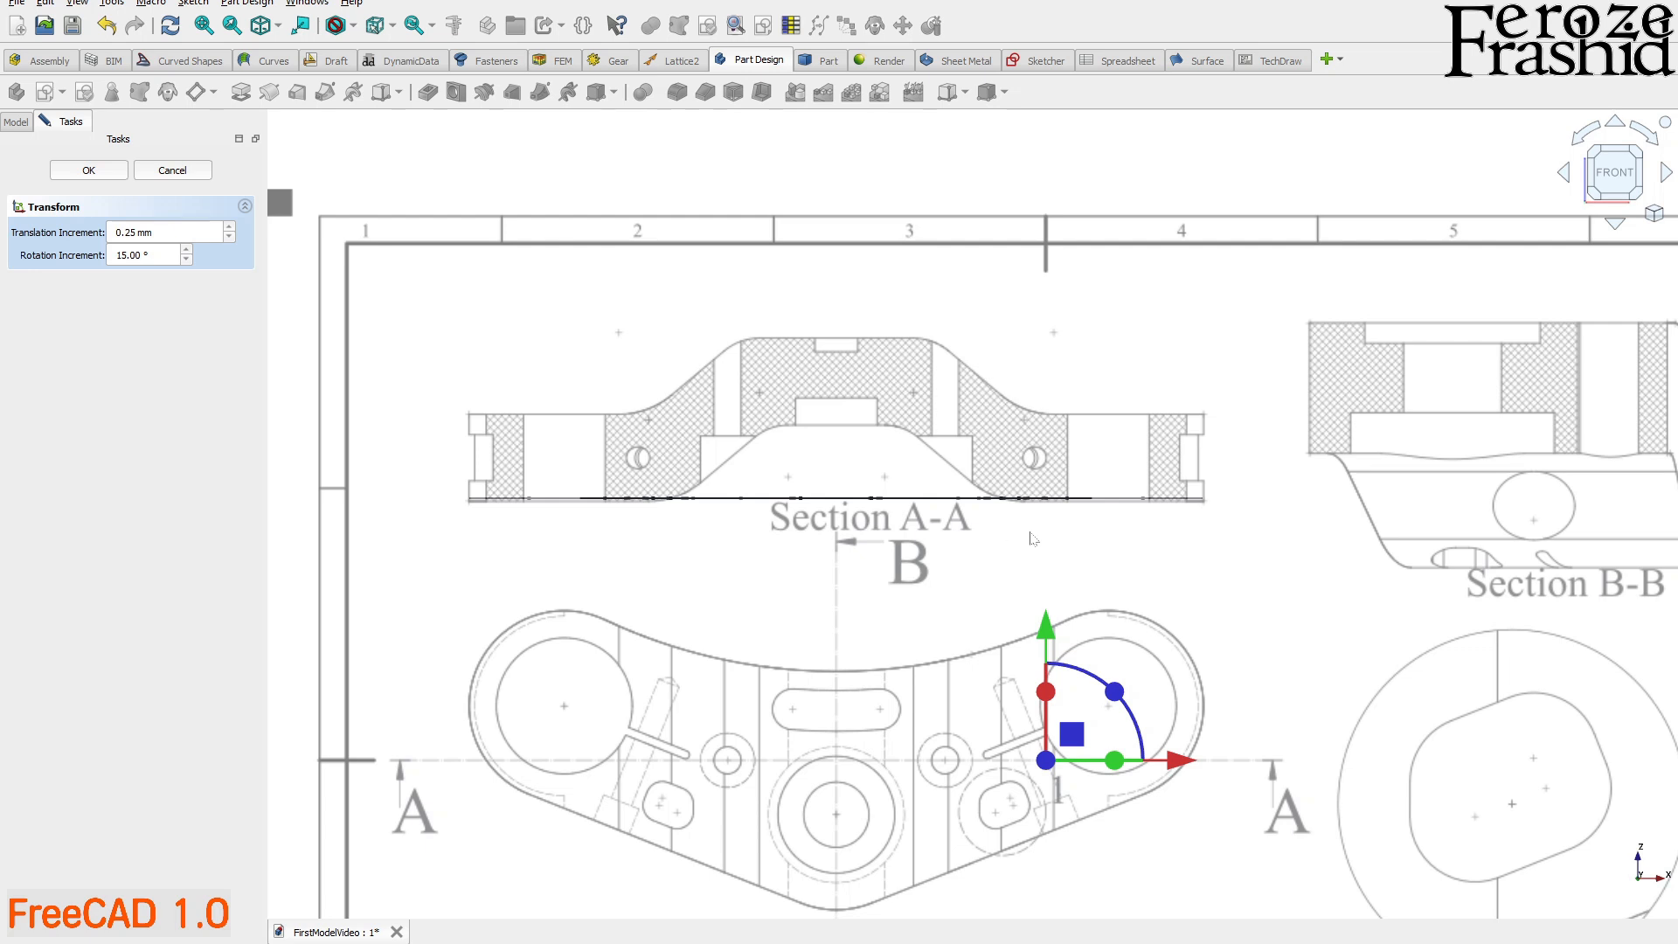
{"action": "left_click_drag", "start_coordinate": [1047, 629], "coordinate": [1047, 595]}
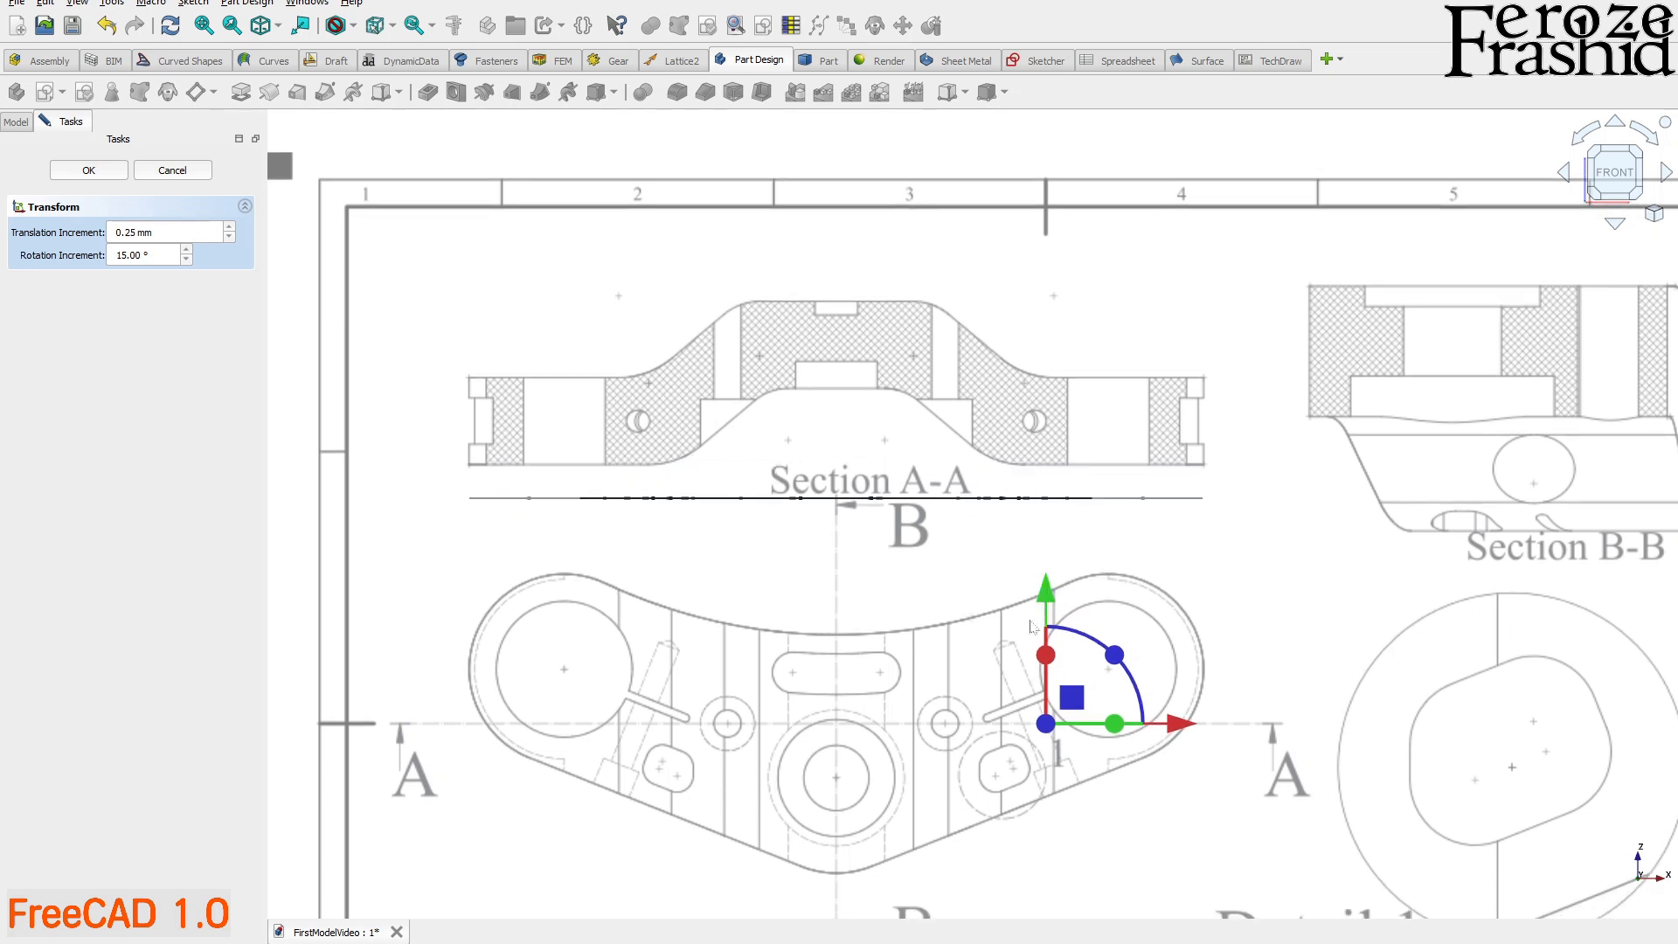
{"action": "scroll", "coordinate": [703, 657], "scroll_direction": "down", "scroll_amount": 3}
{"action": "scroll", "coordinate": [662, 542], "scroll_direction": "up", "scroll_amount": 2}
{"action": "left_click_drag", "start_coordinate": [992, 577], "coordinate": [983, 601]}
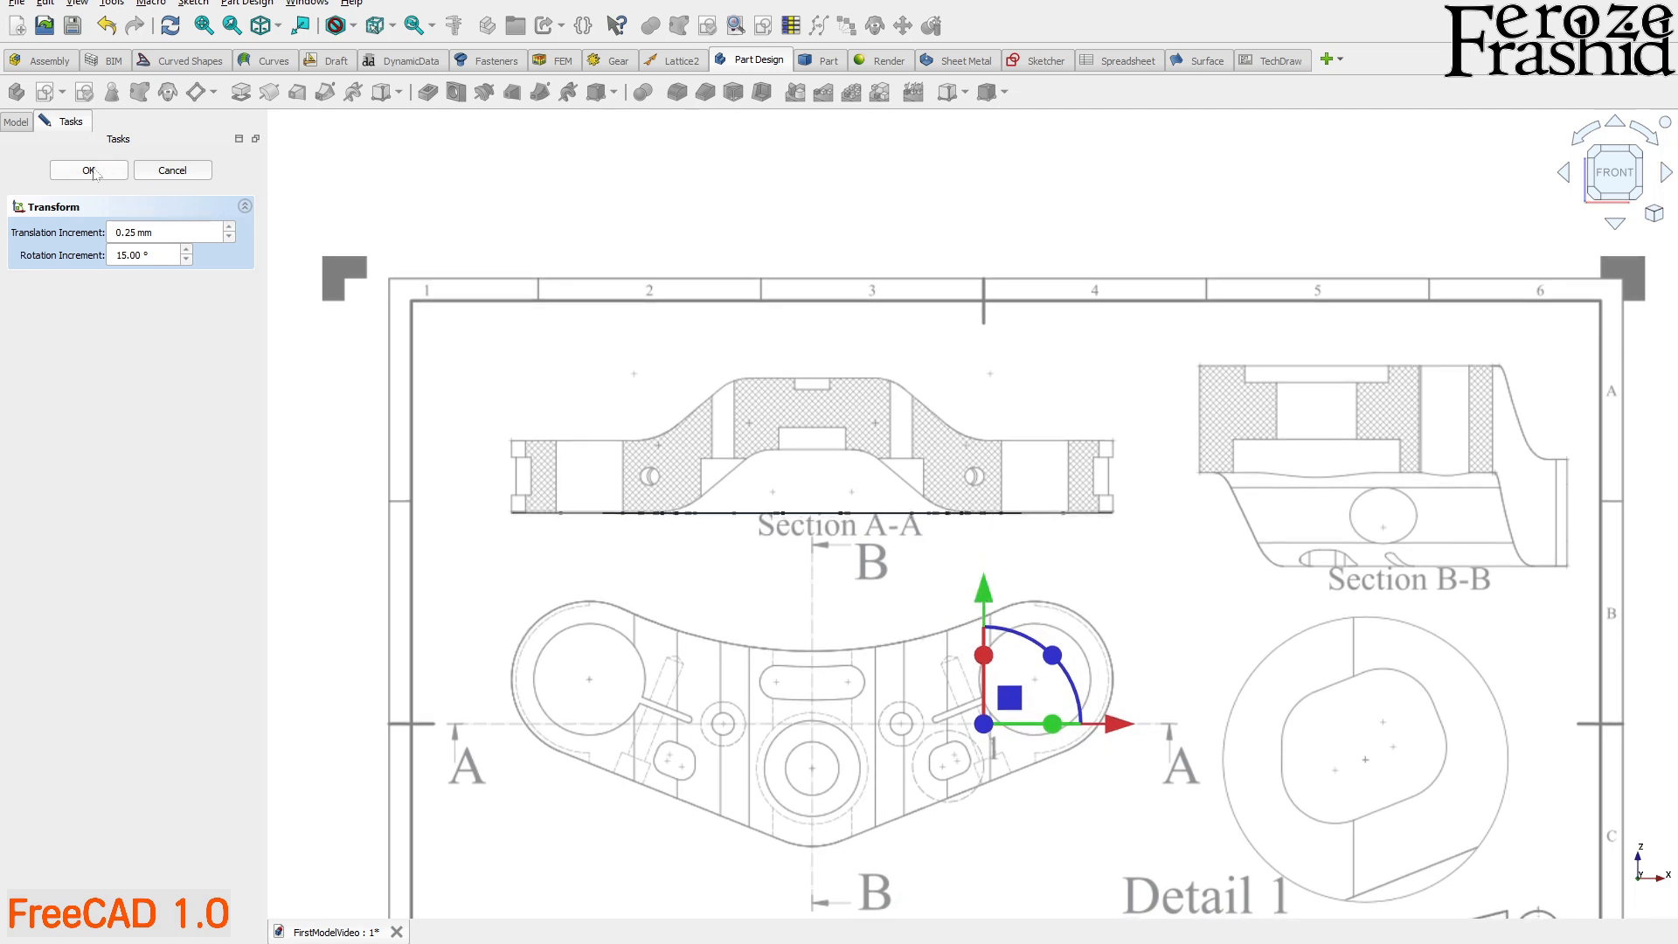
{"action": "left_click", "coordinate": [95, 170]}
- Inspect the upright drawing's alignment with the base sketch from several angles and return to the front view
{"action": "middle_click_drag", "start_coordinate": [1058, 625], "coordinate": [944, 645]}
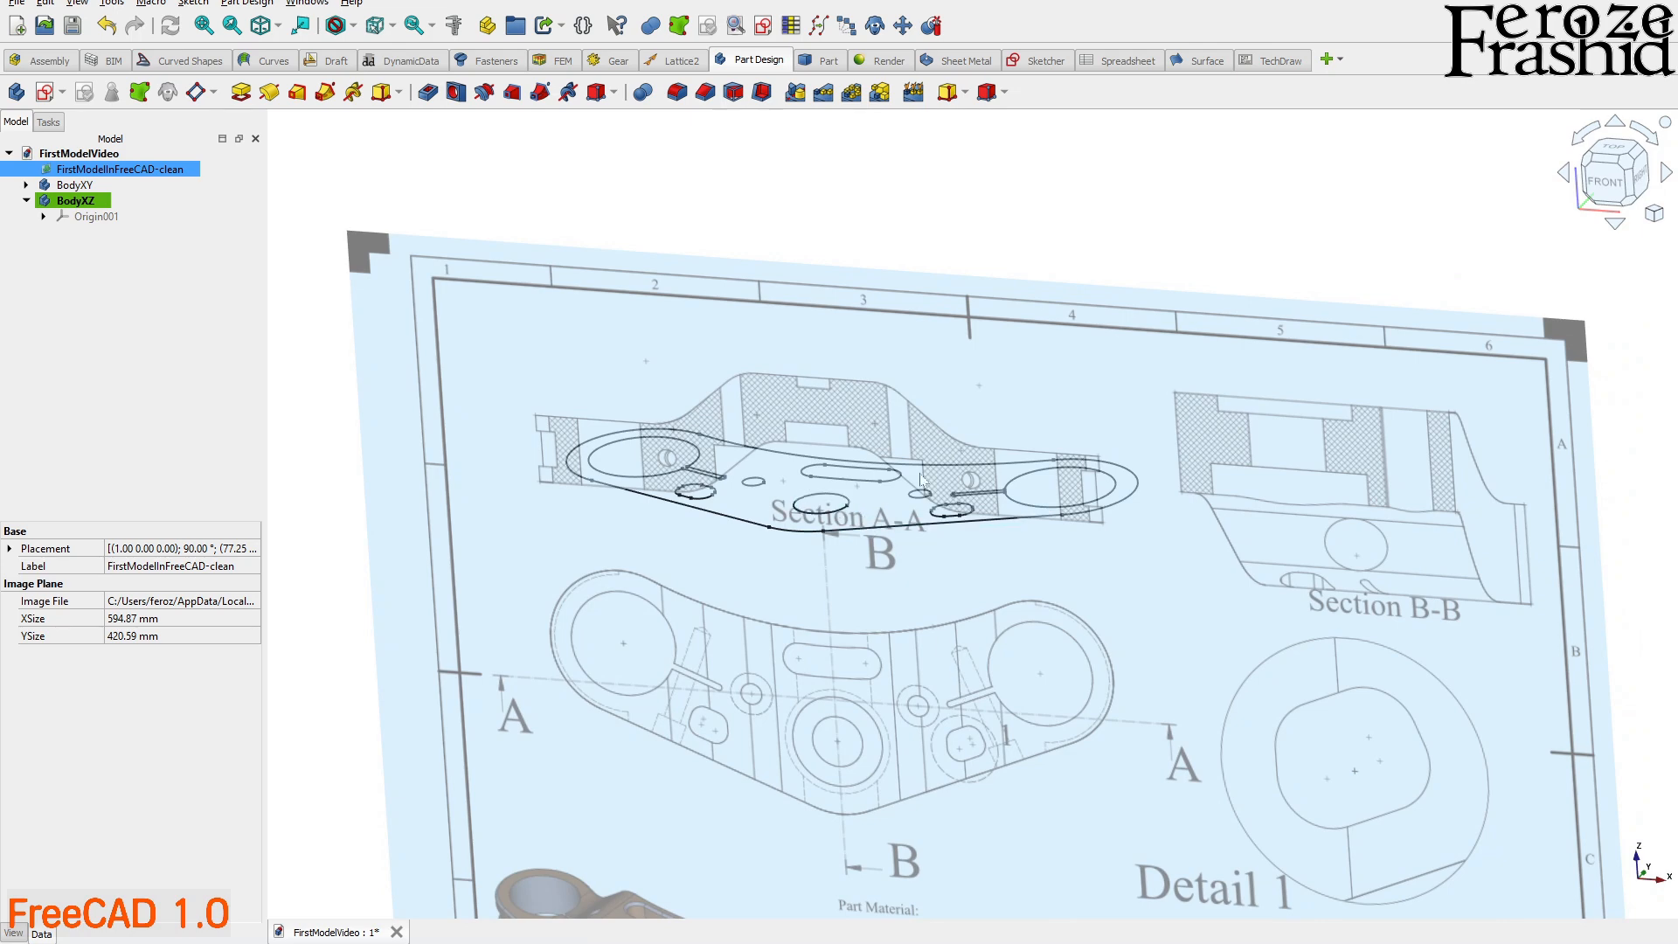
{"action": "middle_click_drag", "start_coordinate": [924, 480], "coordinate": [889, 583]}
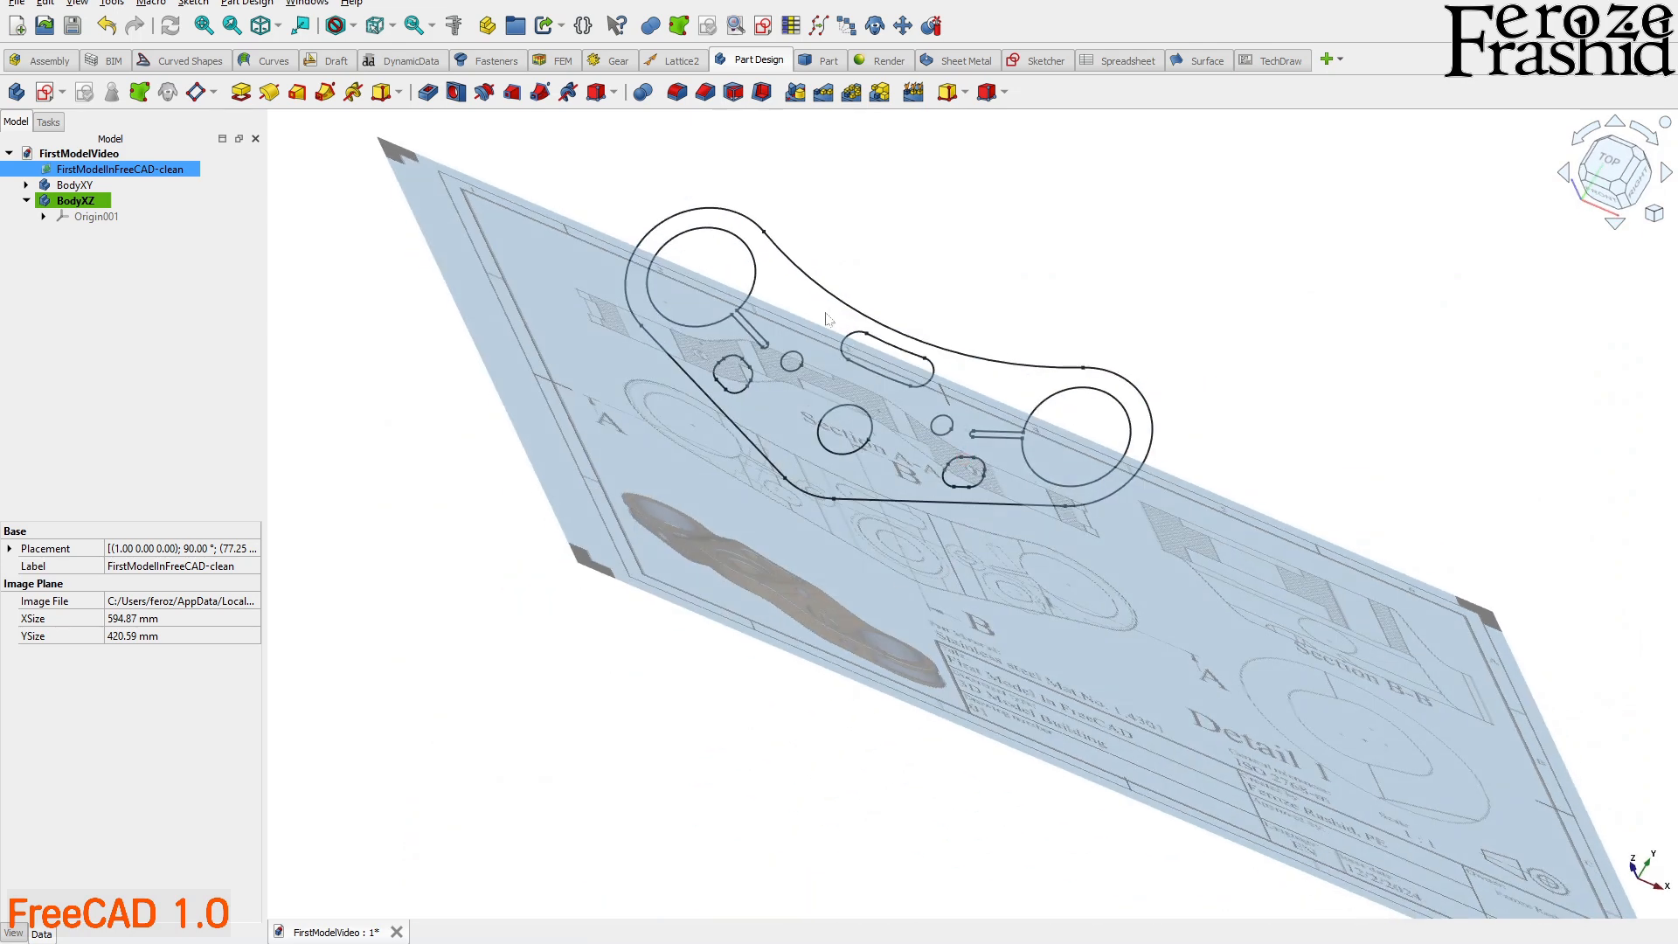
{"action": "middle_click_drag", "start_coordinate": [839, 426], "coordinate": [928, 348]}
{"action": "middle_click_drag", "start_coordinate": [715, 409], "coordinate": [714, 374]}
{"action": "left_click", "coordinate": [1612, 176]}
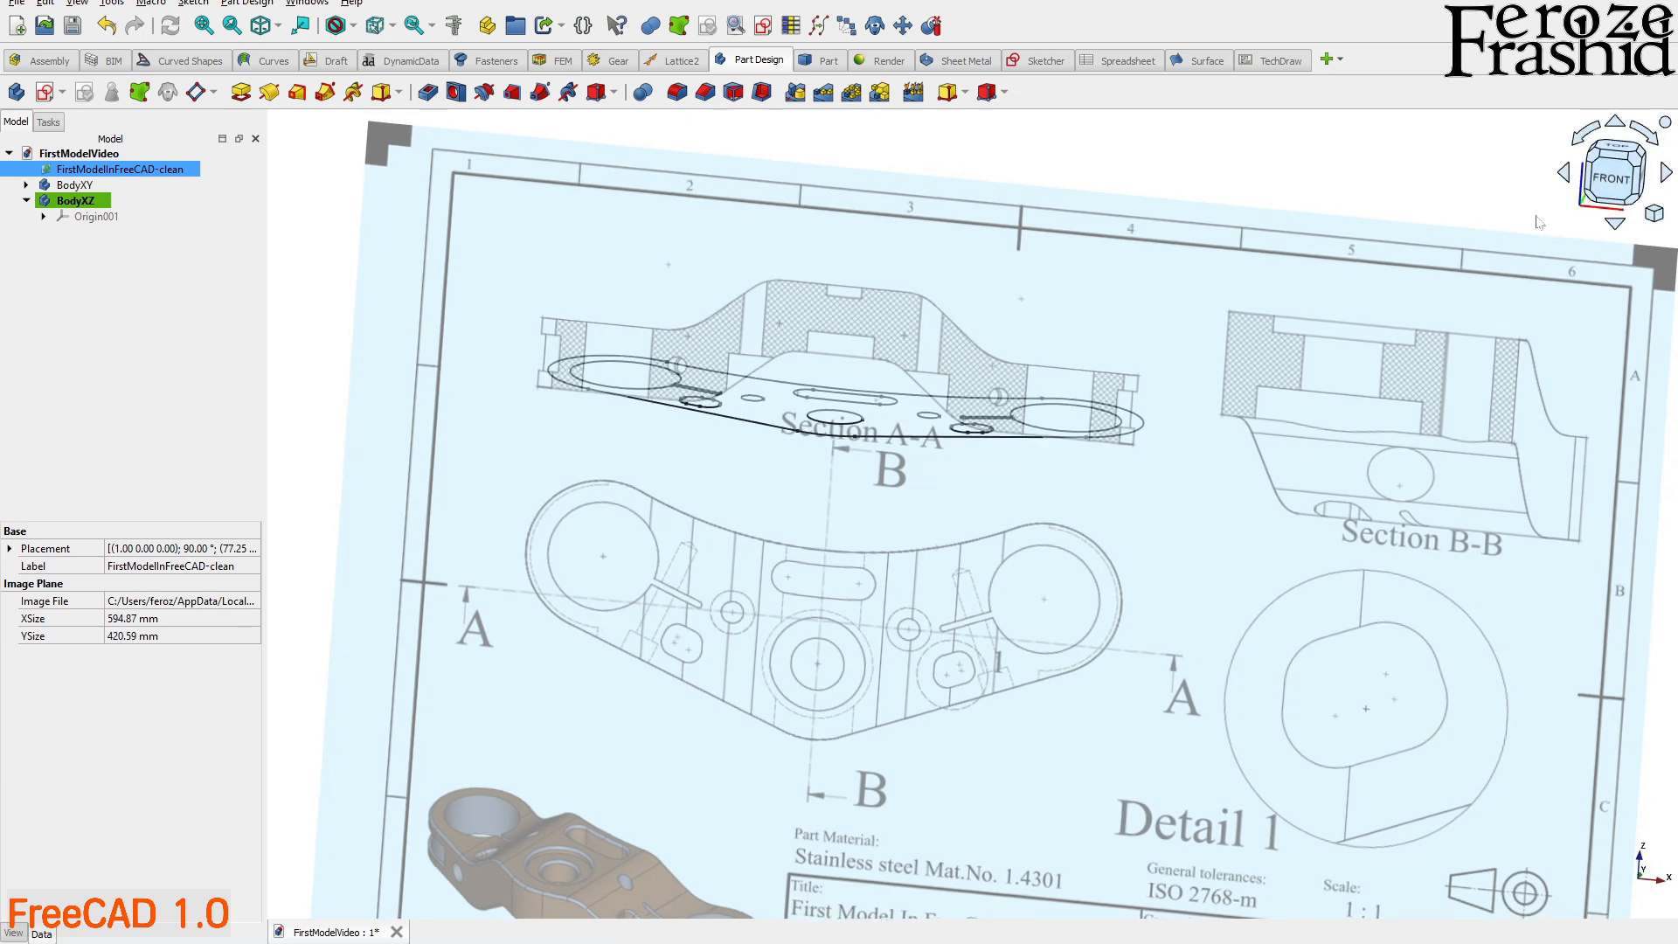
{"action": "scroll", "coordinate": [1092, 481], "scroll_direction": "down", "scroll_amount": 1}
{"action": "left_click", "coordinate": [957, 202]}
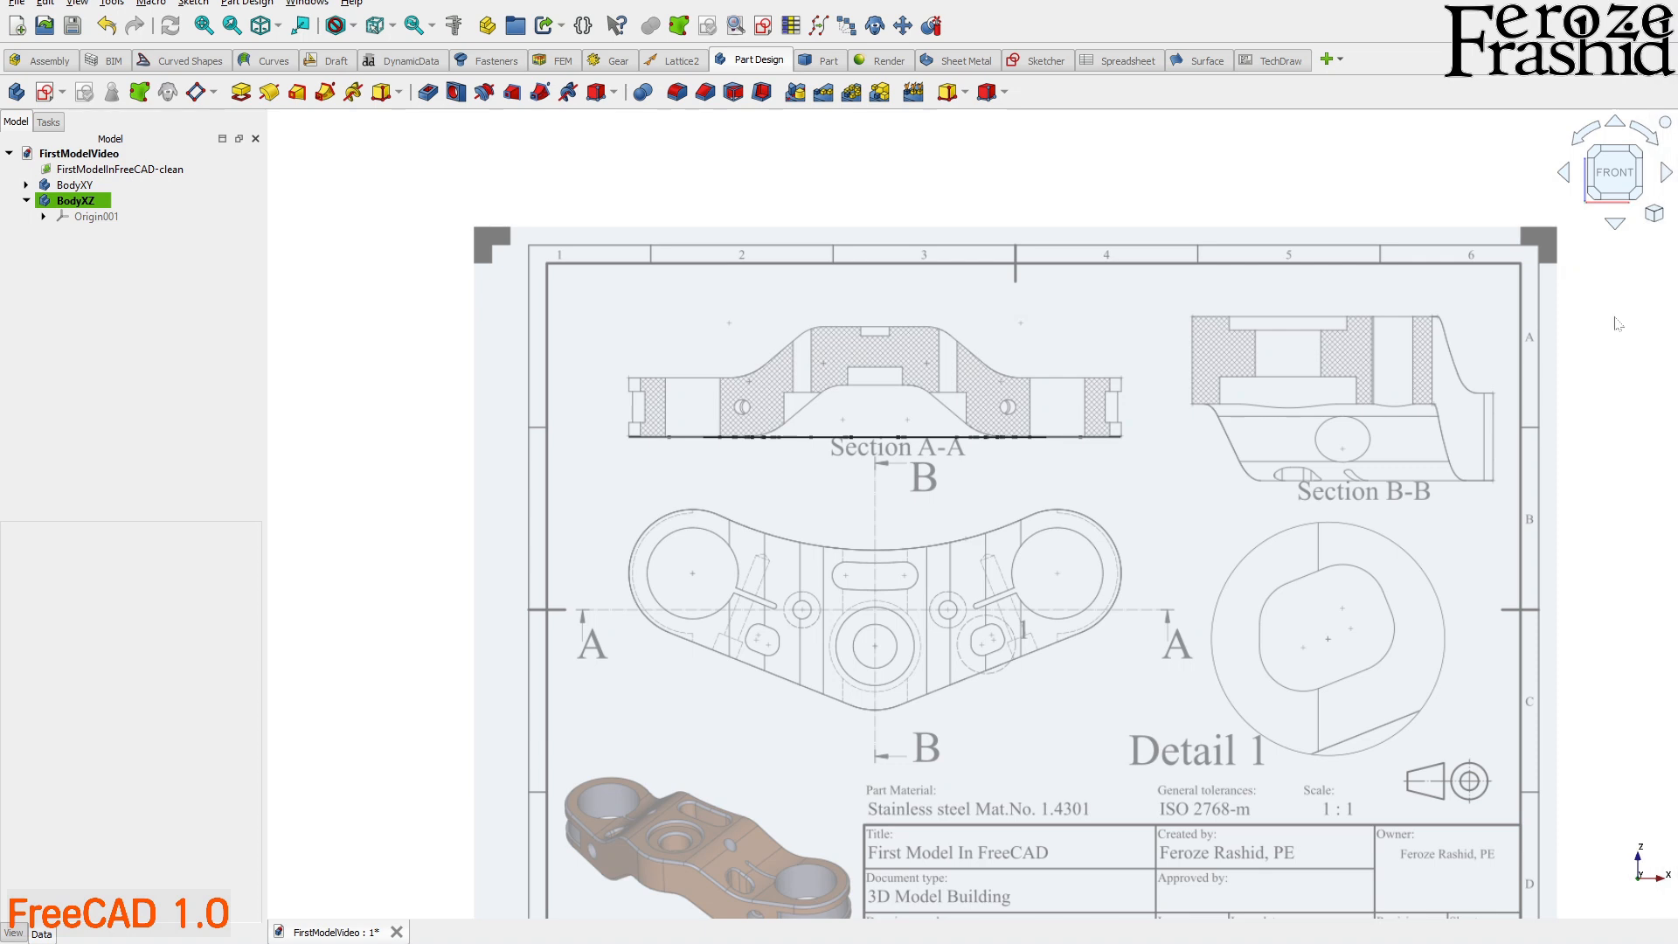
- Make sure BodyXZ is the active body and create a new sketch in it on its XZ base plane
{"action": "scroll", "coordinate": [996, 380], "scroll_direction": "up", "scroll_amount": 1}
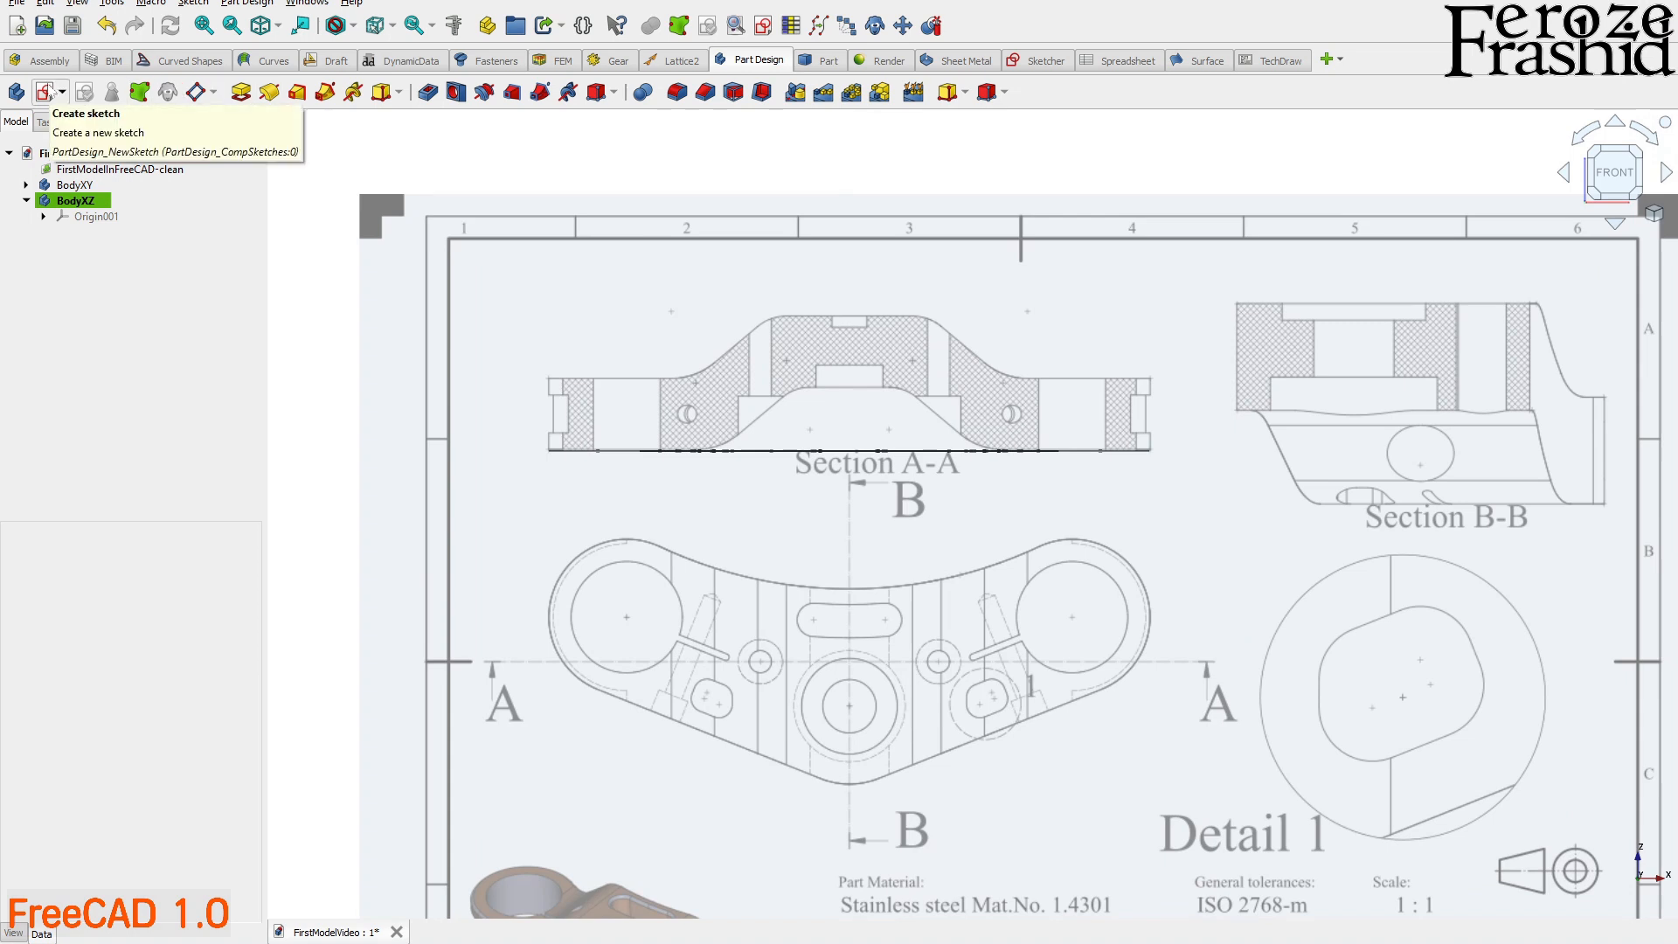
{"action": "left_click", "coordinate": [77, 202]}
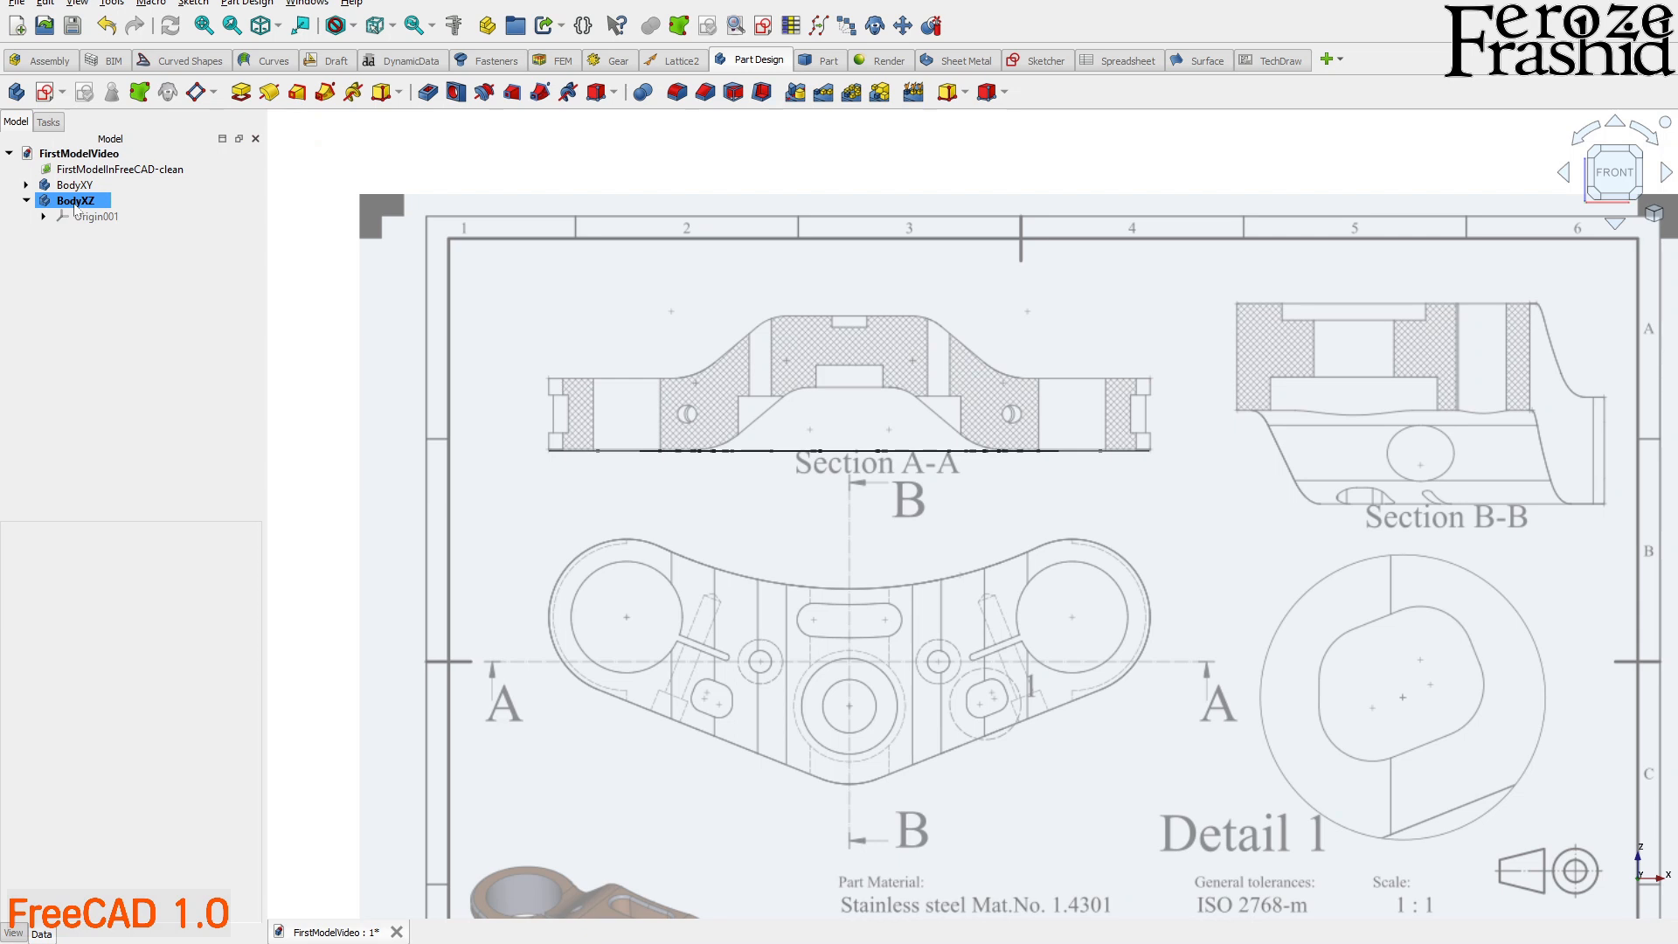
{"action": "right_click", "coordinate": [77, 203]}
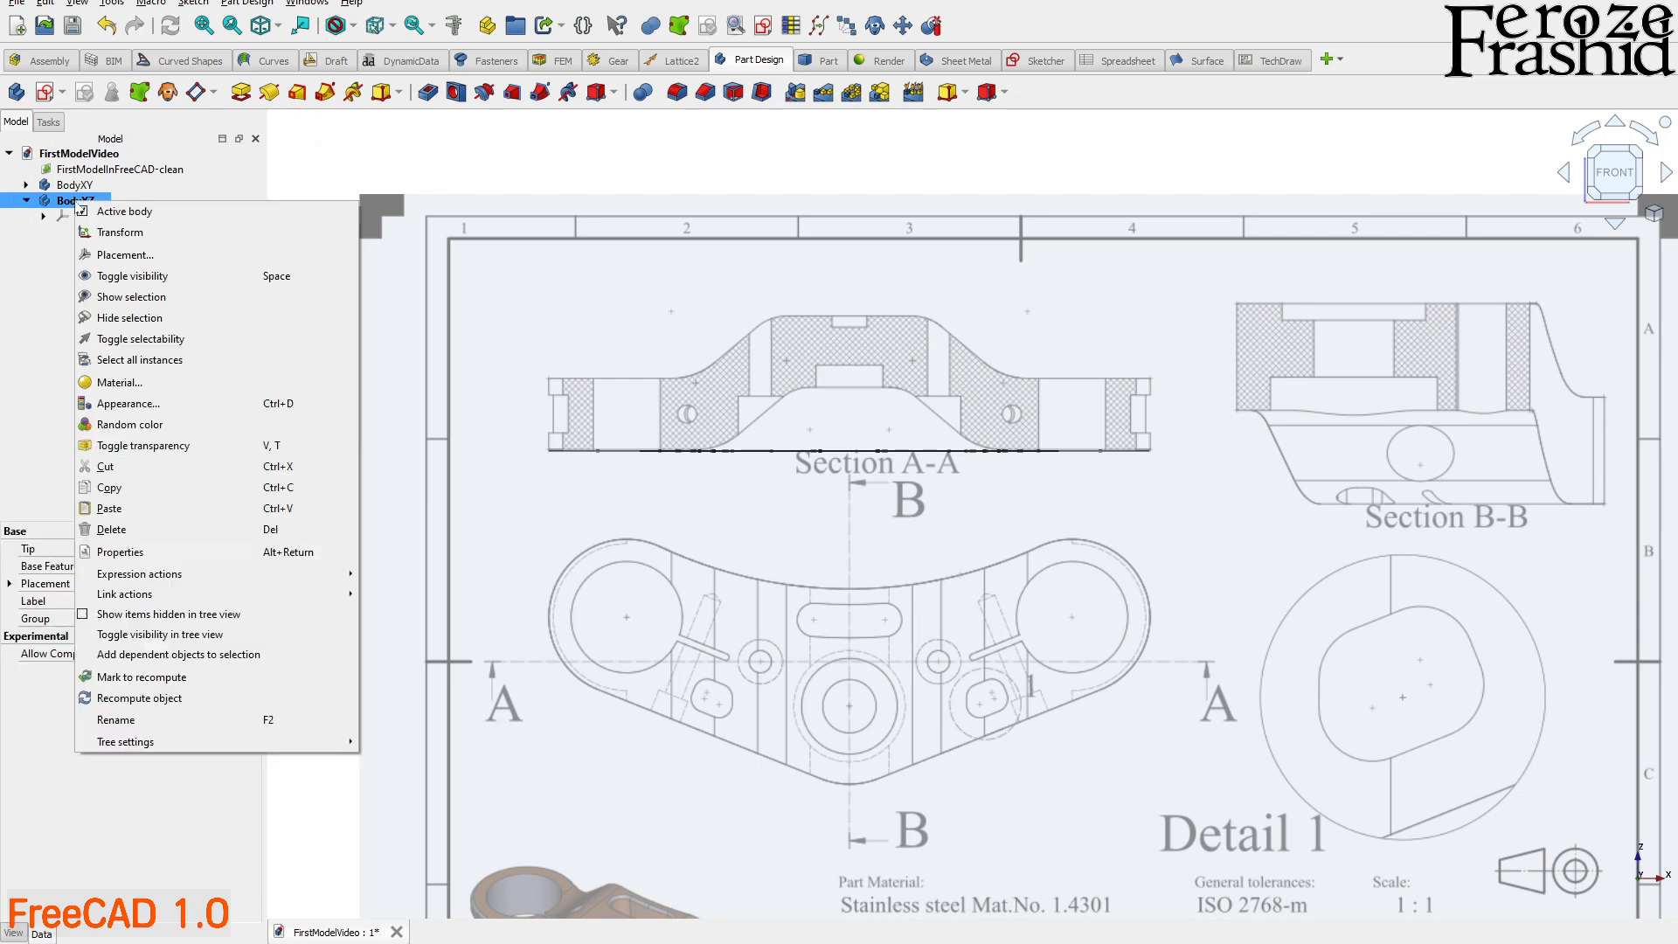
{"action": "left_click", "coordinate": [95, 213]}
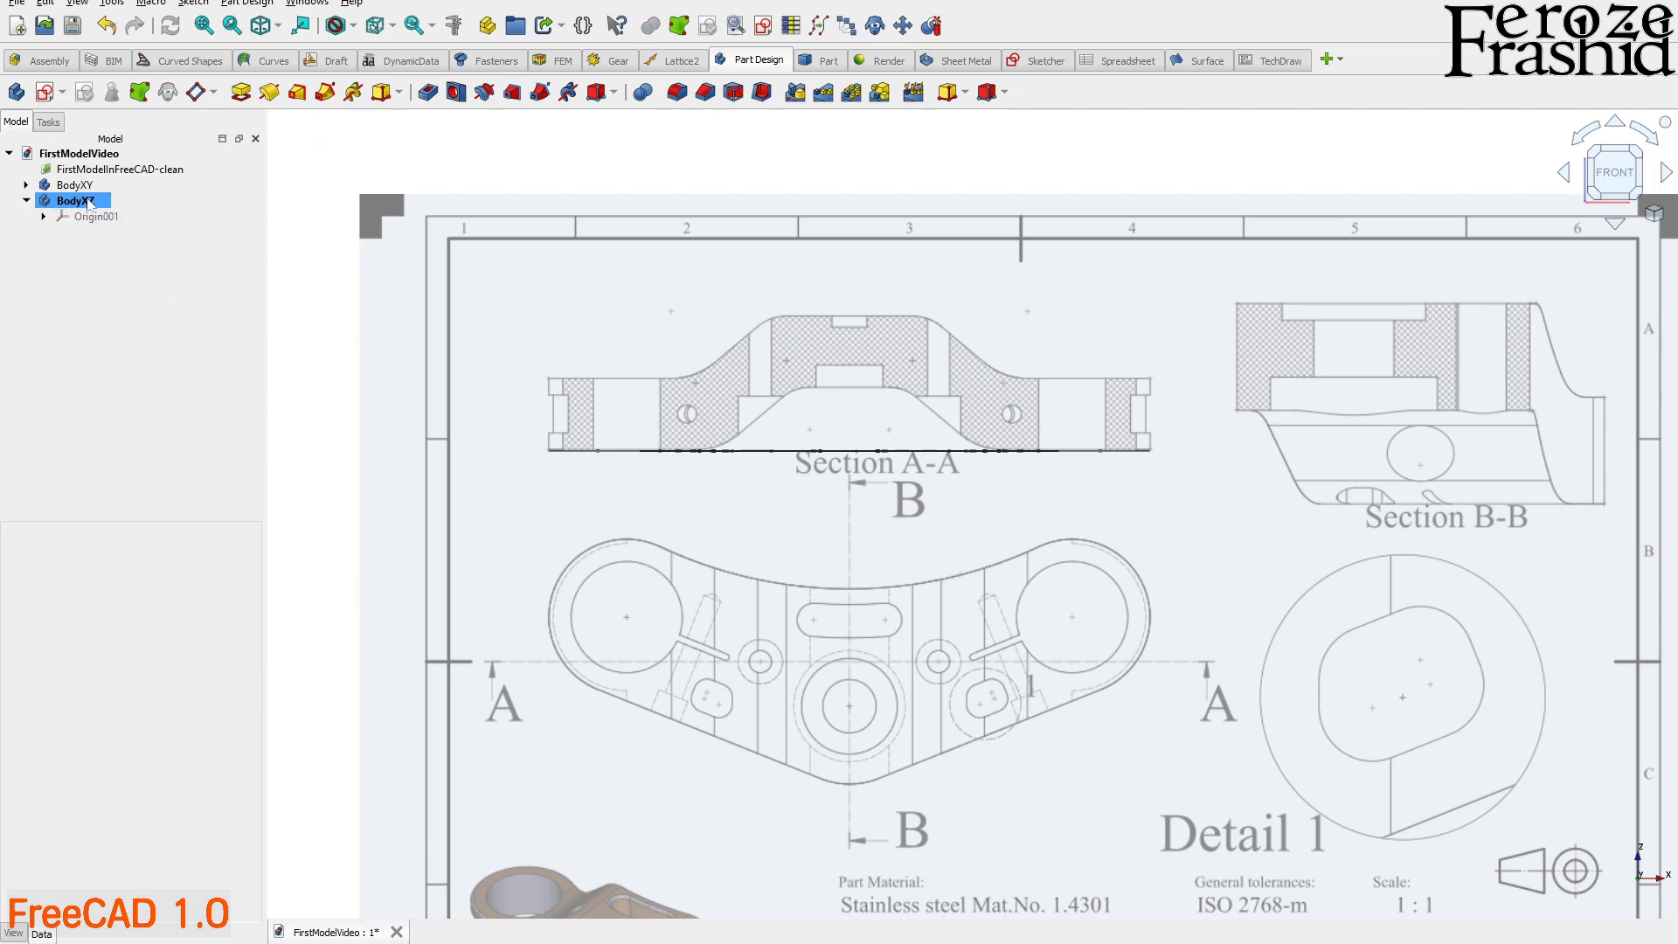
{"action": "left_click", "coordinate": [44, 92]}
{"action": "left_click", "coordinate": [79, 248]}
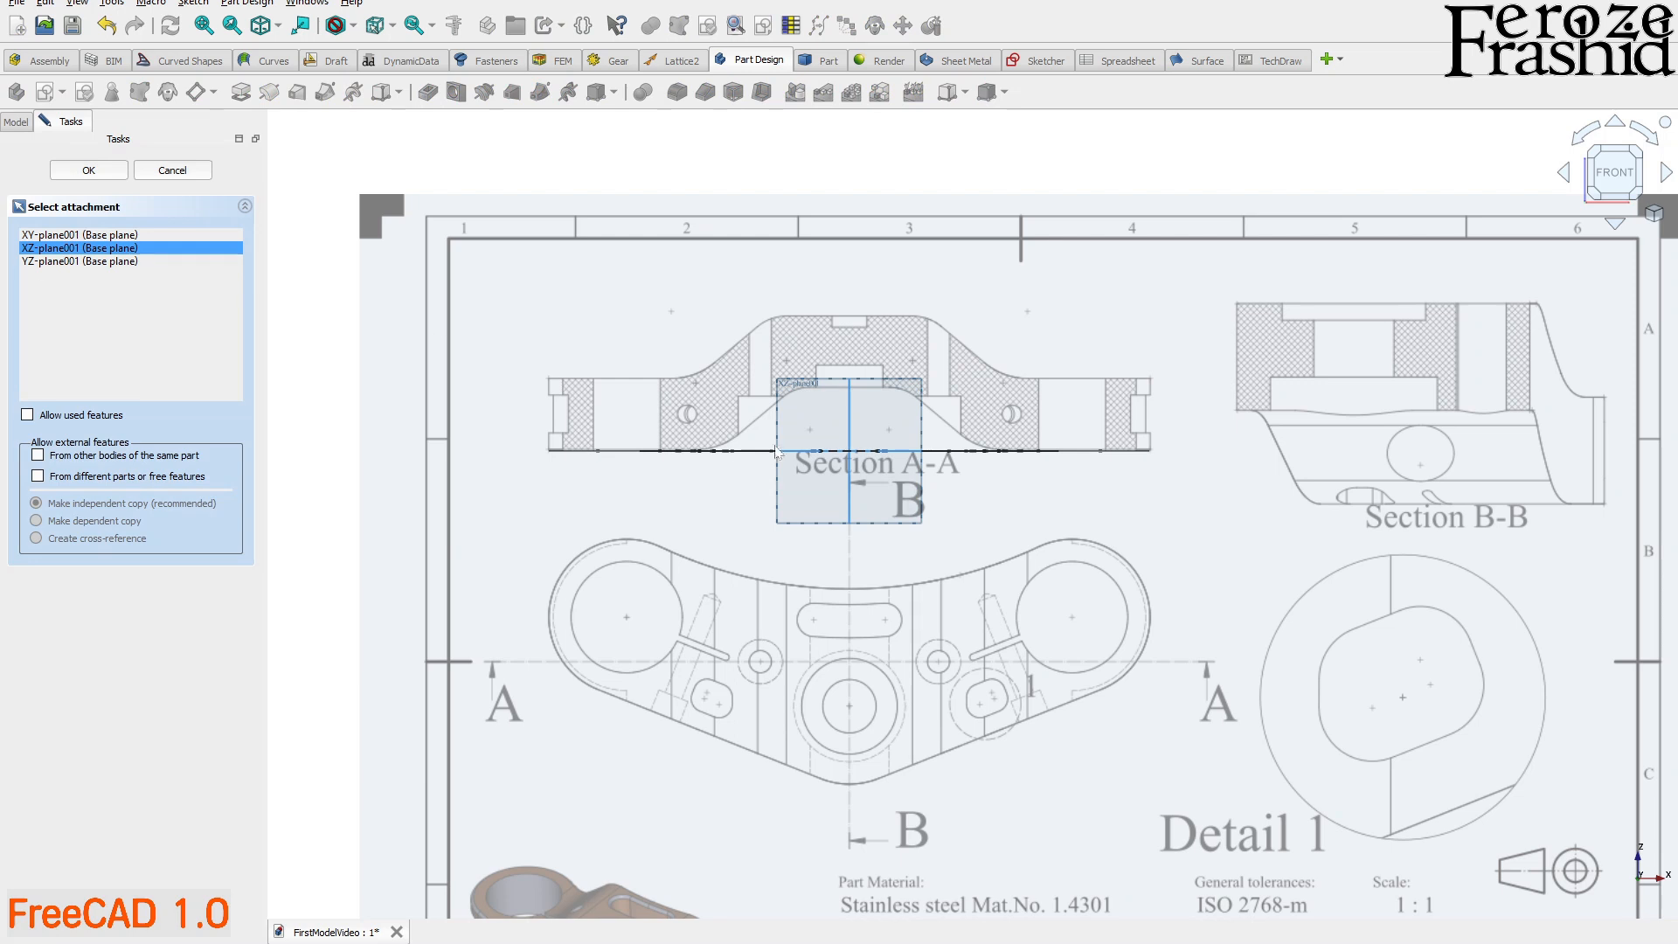
{"action": "left_click", "coordinate": [108, 173]}
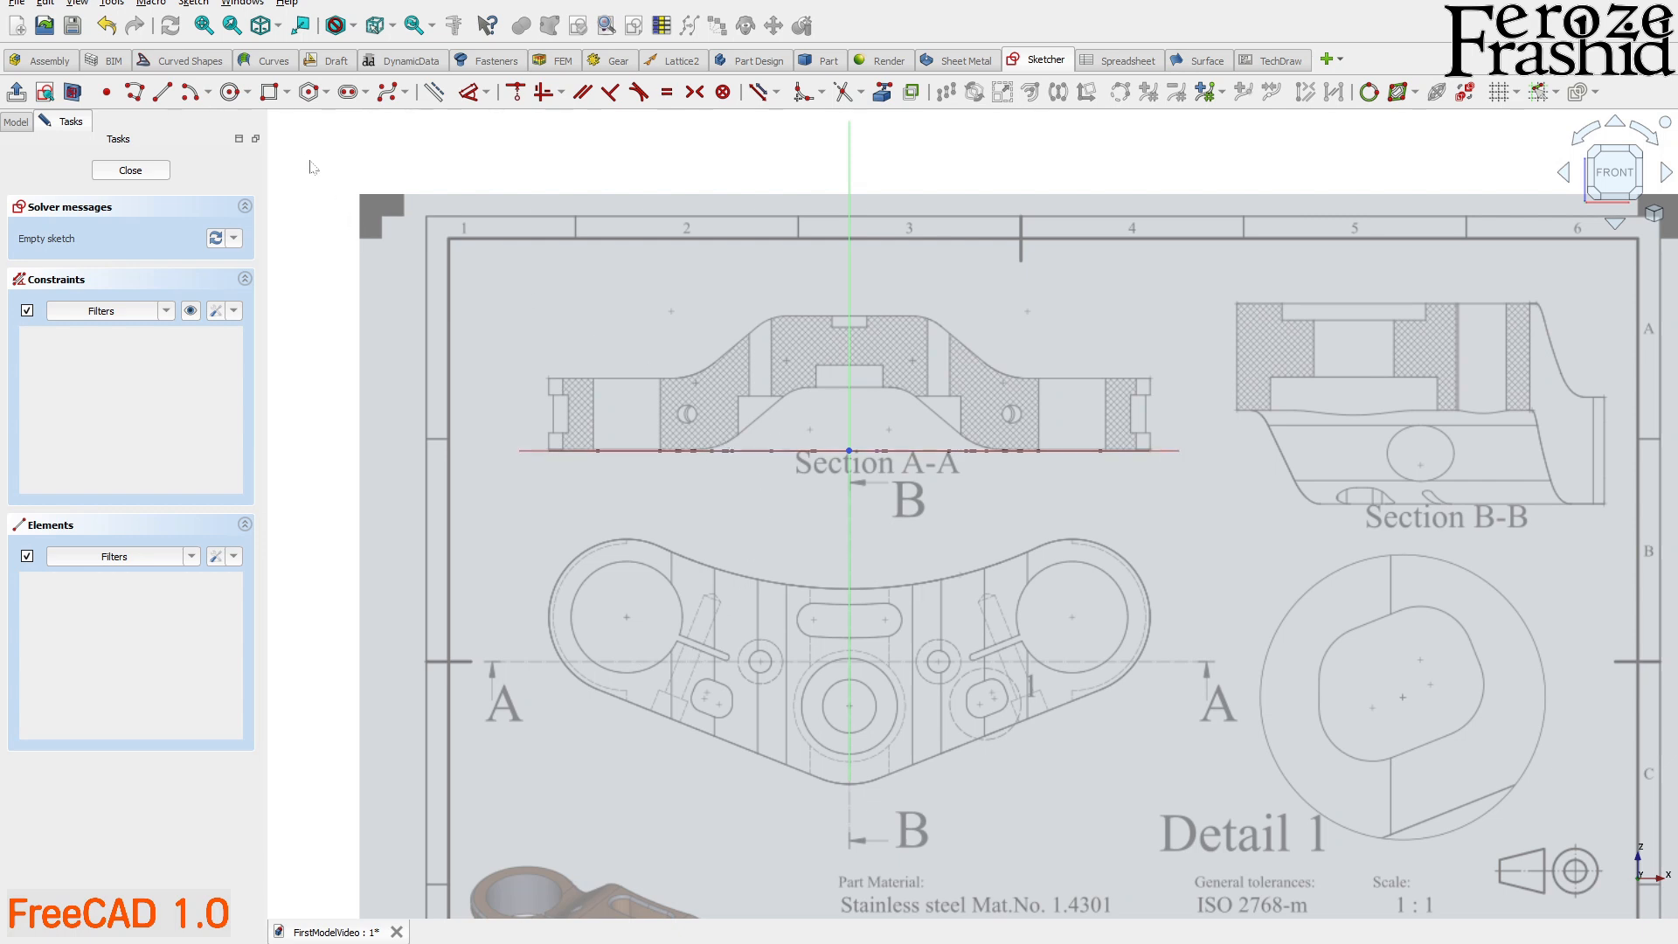
- Draw the arch's underside leftward from the vertical axis with a polyline: horizontal line about 16 mm, tangent arc about R23 mm, sloping line about 27 mm
{"action": "left_click", "coordinate": [133, 92]}
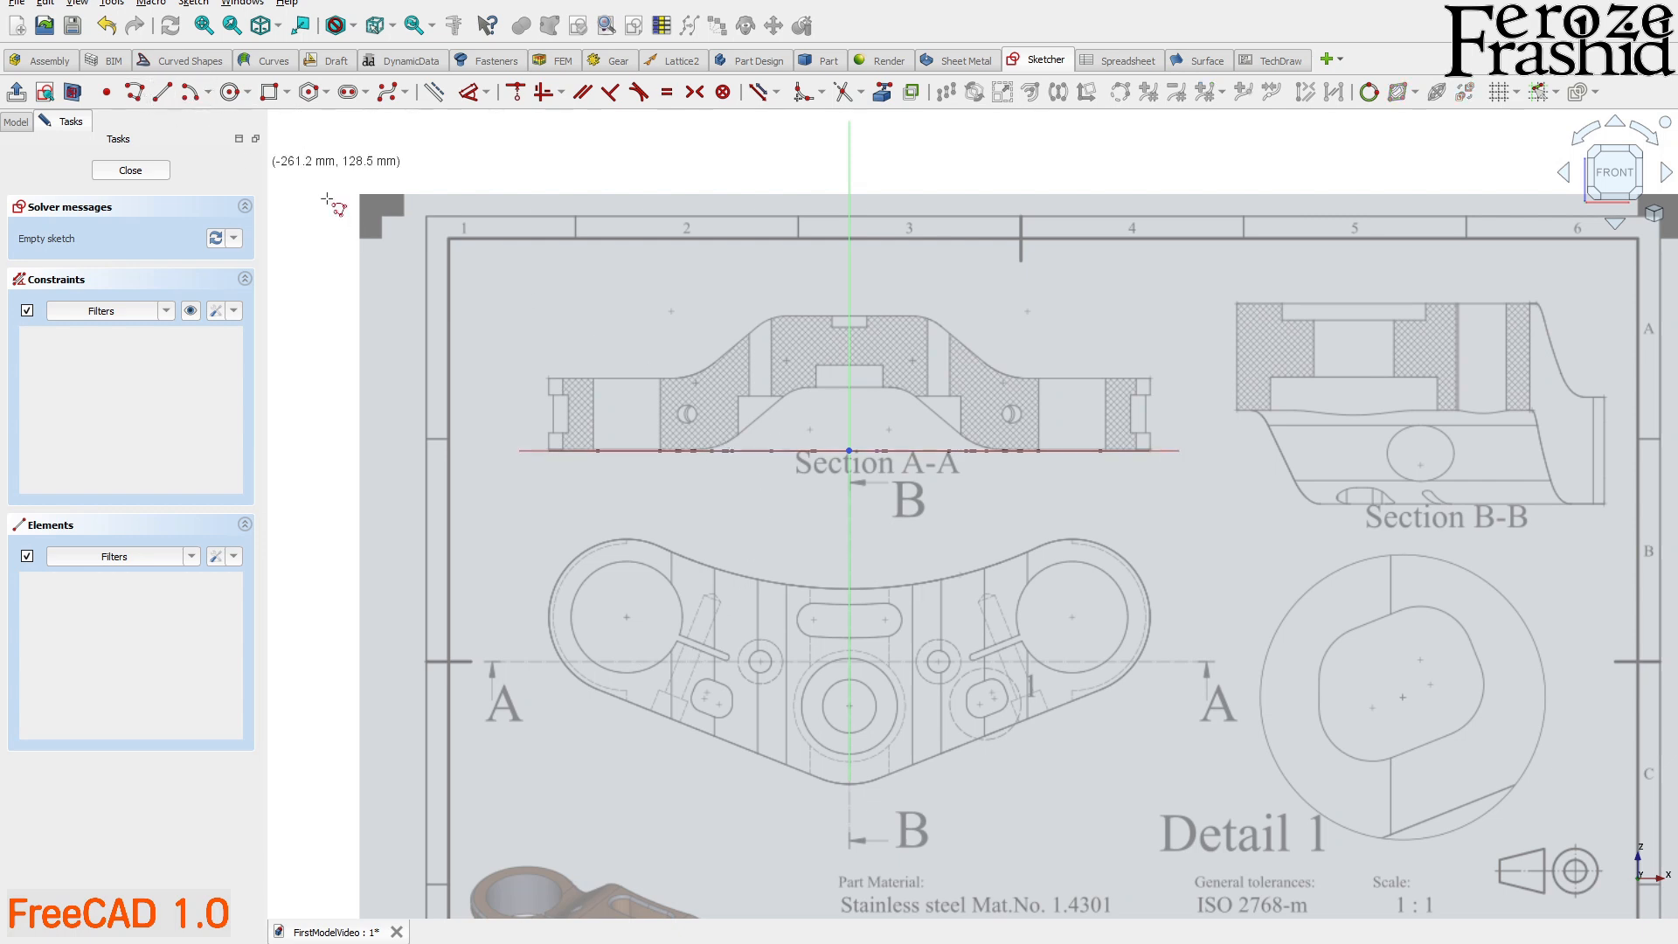
{"action": "scroll", "coordinate": [839, 369], "scroll_direction": "up", "scroll_amount": 2}
{"action": "left_click", "coordinate": [853, 394]}
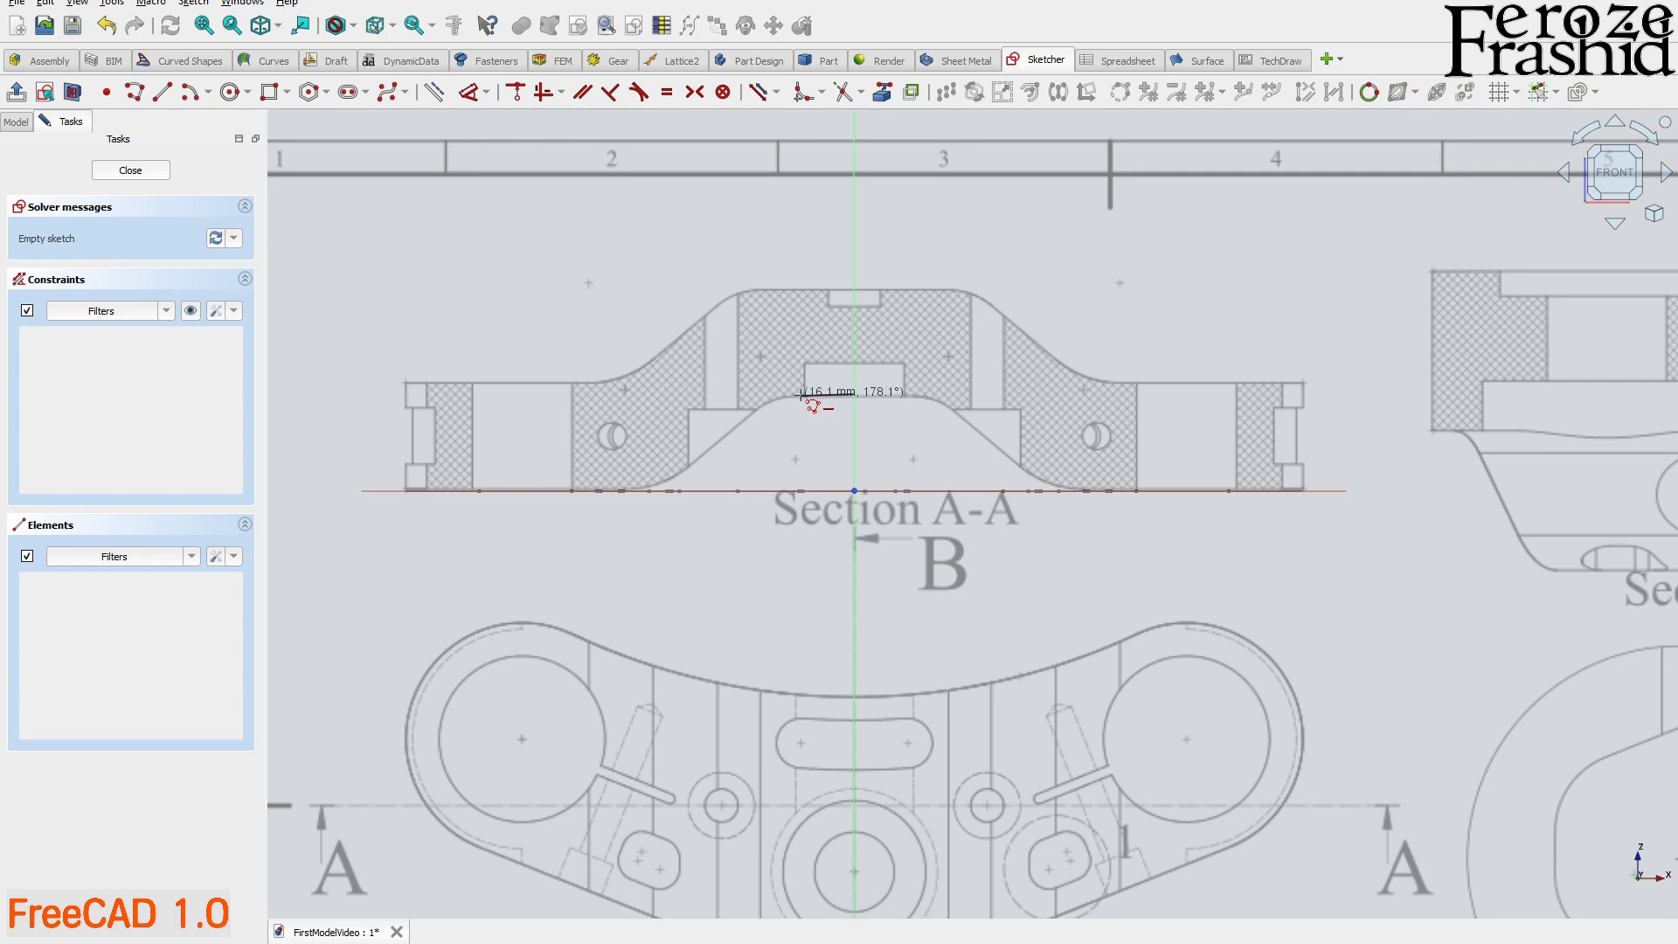
{"action": "left_click", "coordinate": [803, 394]}
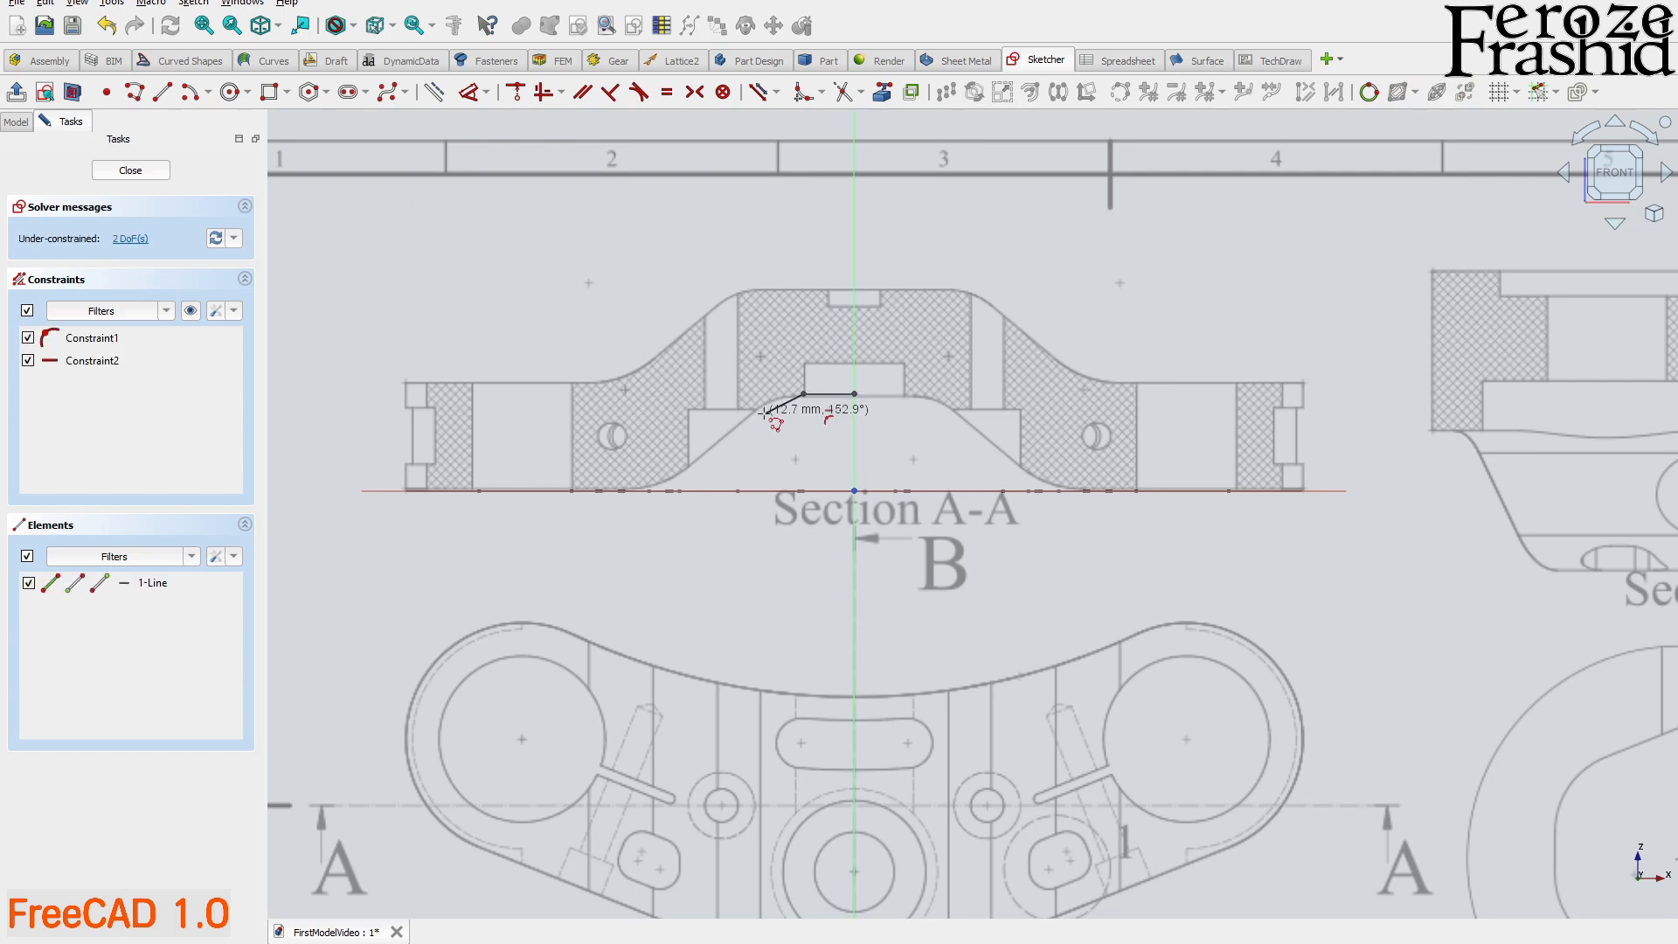
{"action": "key", "text": "m"}
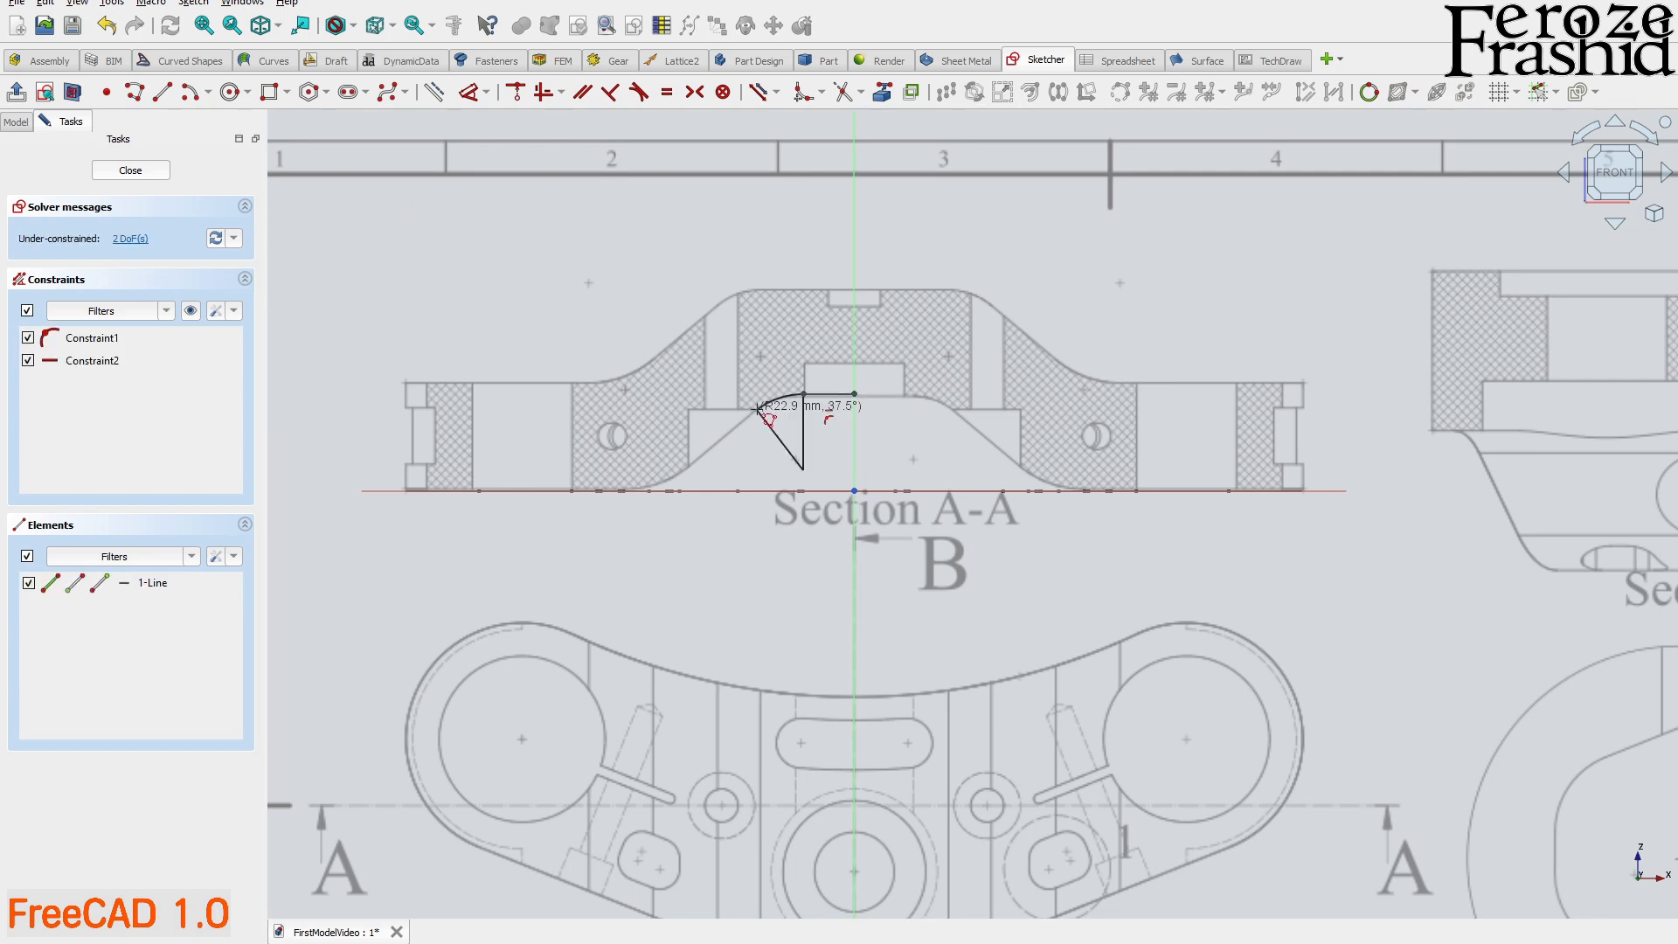
{"action": "left_click", "coordinate": [758, 408]}
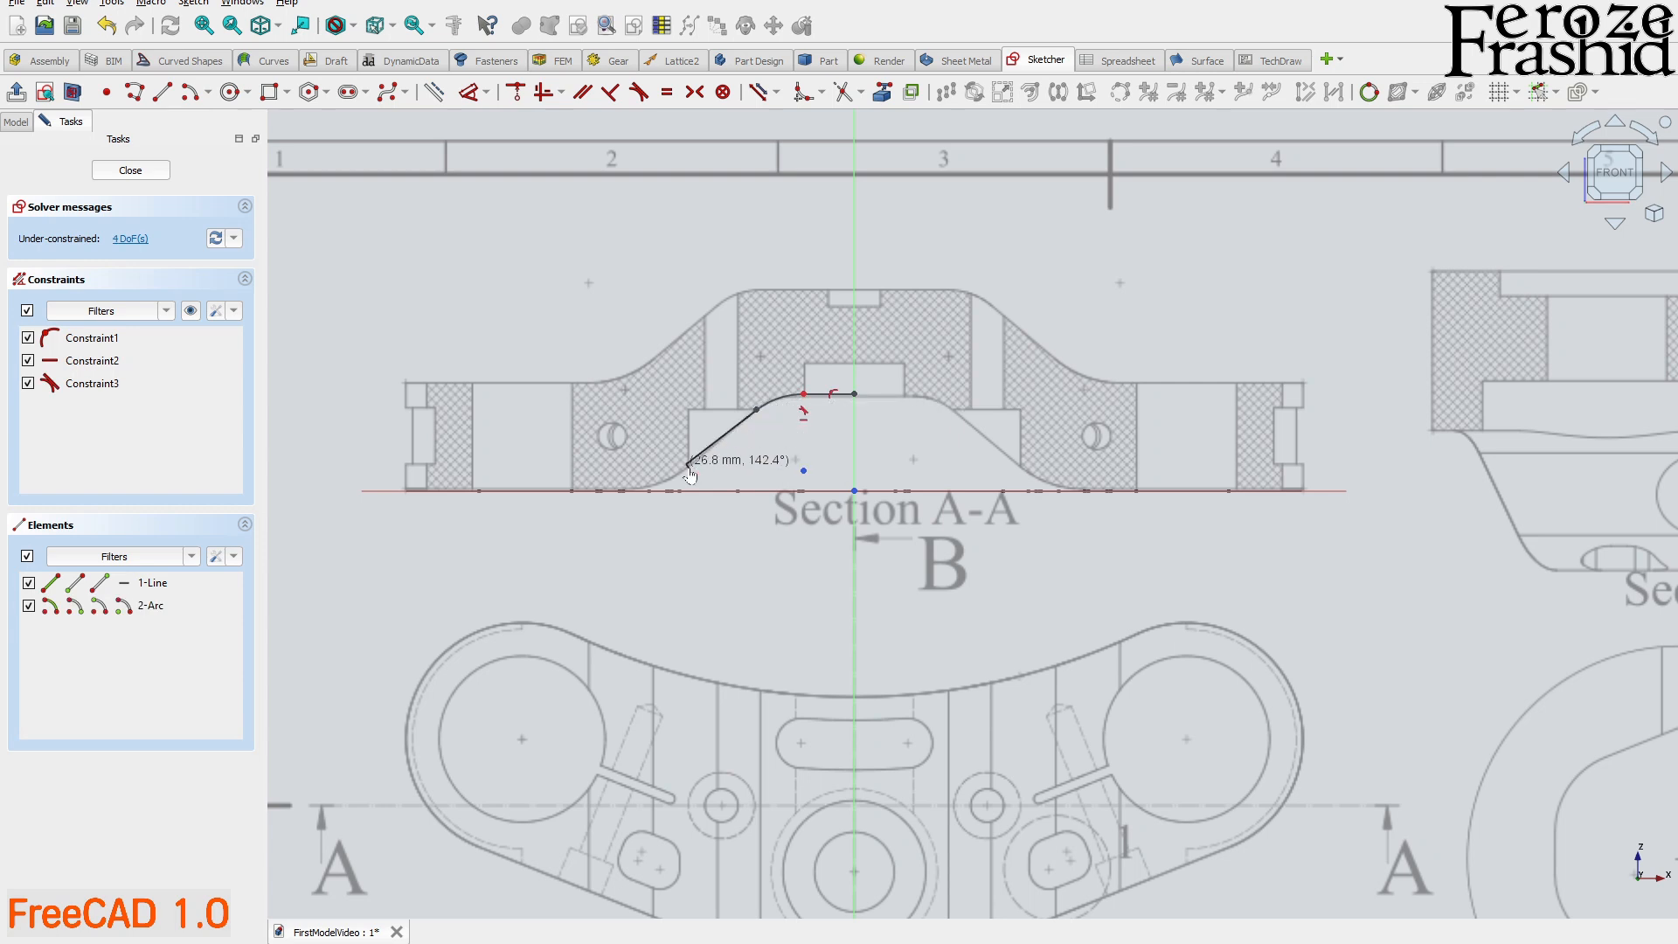
{"action": "left_click", "coordinate": [687, 464]}
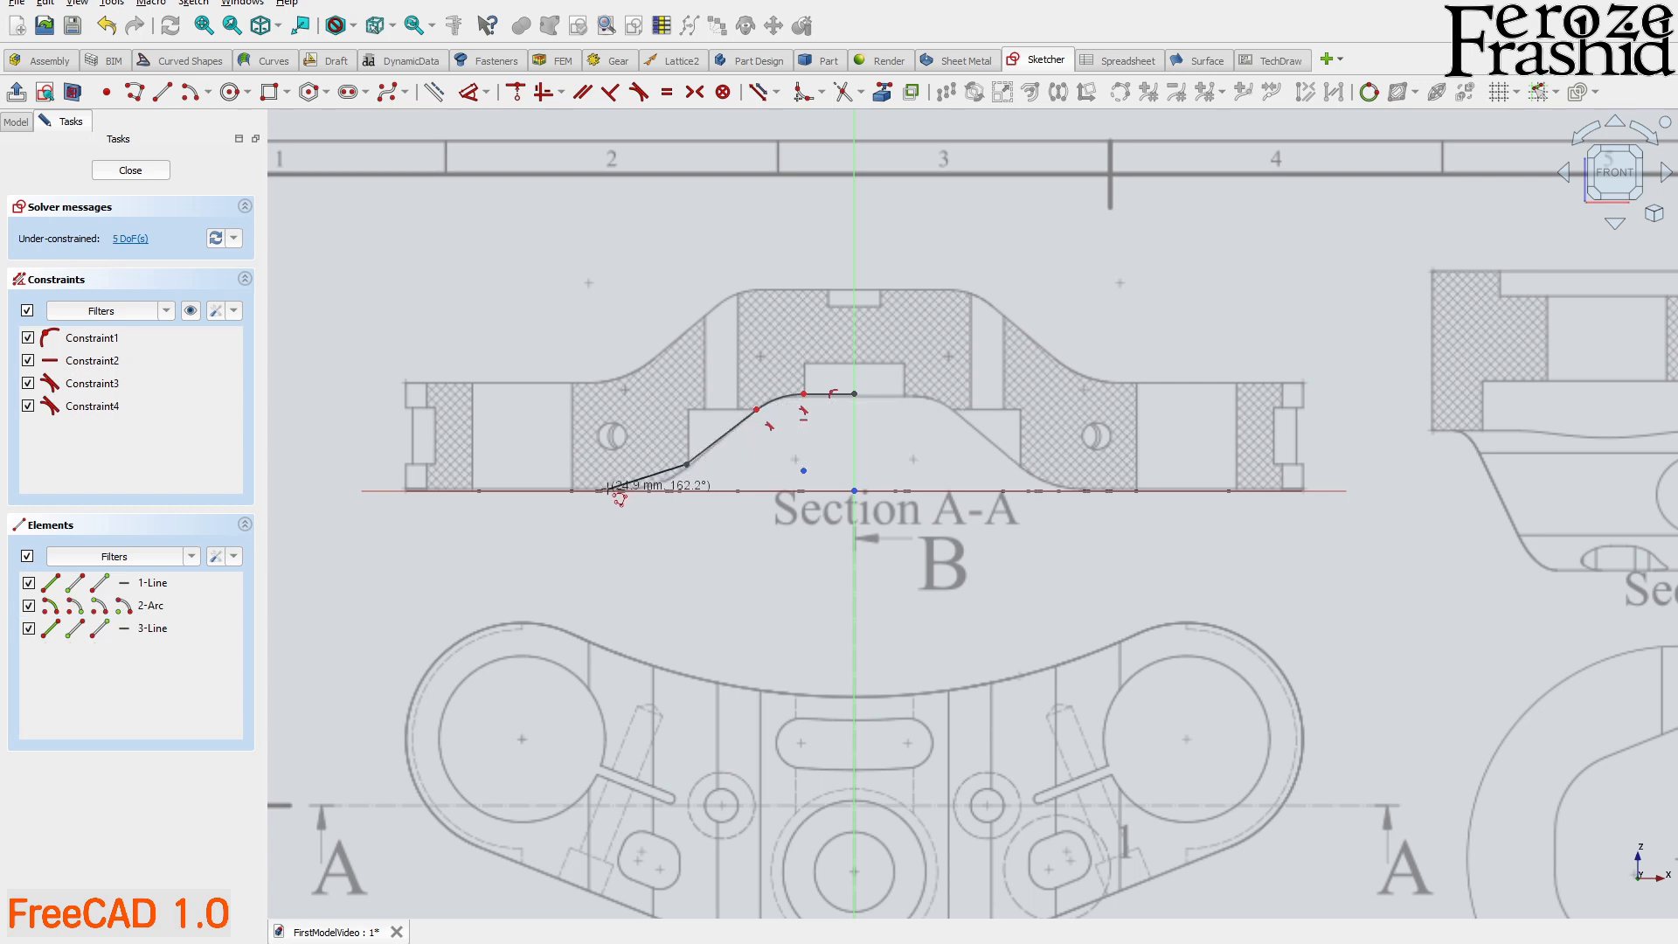
- Continue the polyline with a tangent arc down to the horizontal axis and a bottom edge out to the section's left end
{"action": "key", "text": "m"}
{"action": "key", "text": "m"}
{"action": "key", "text": "m"}
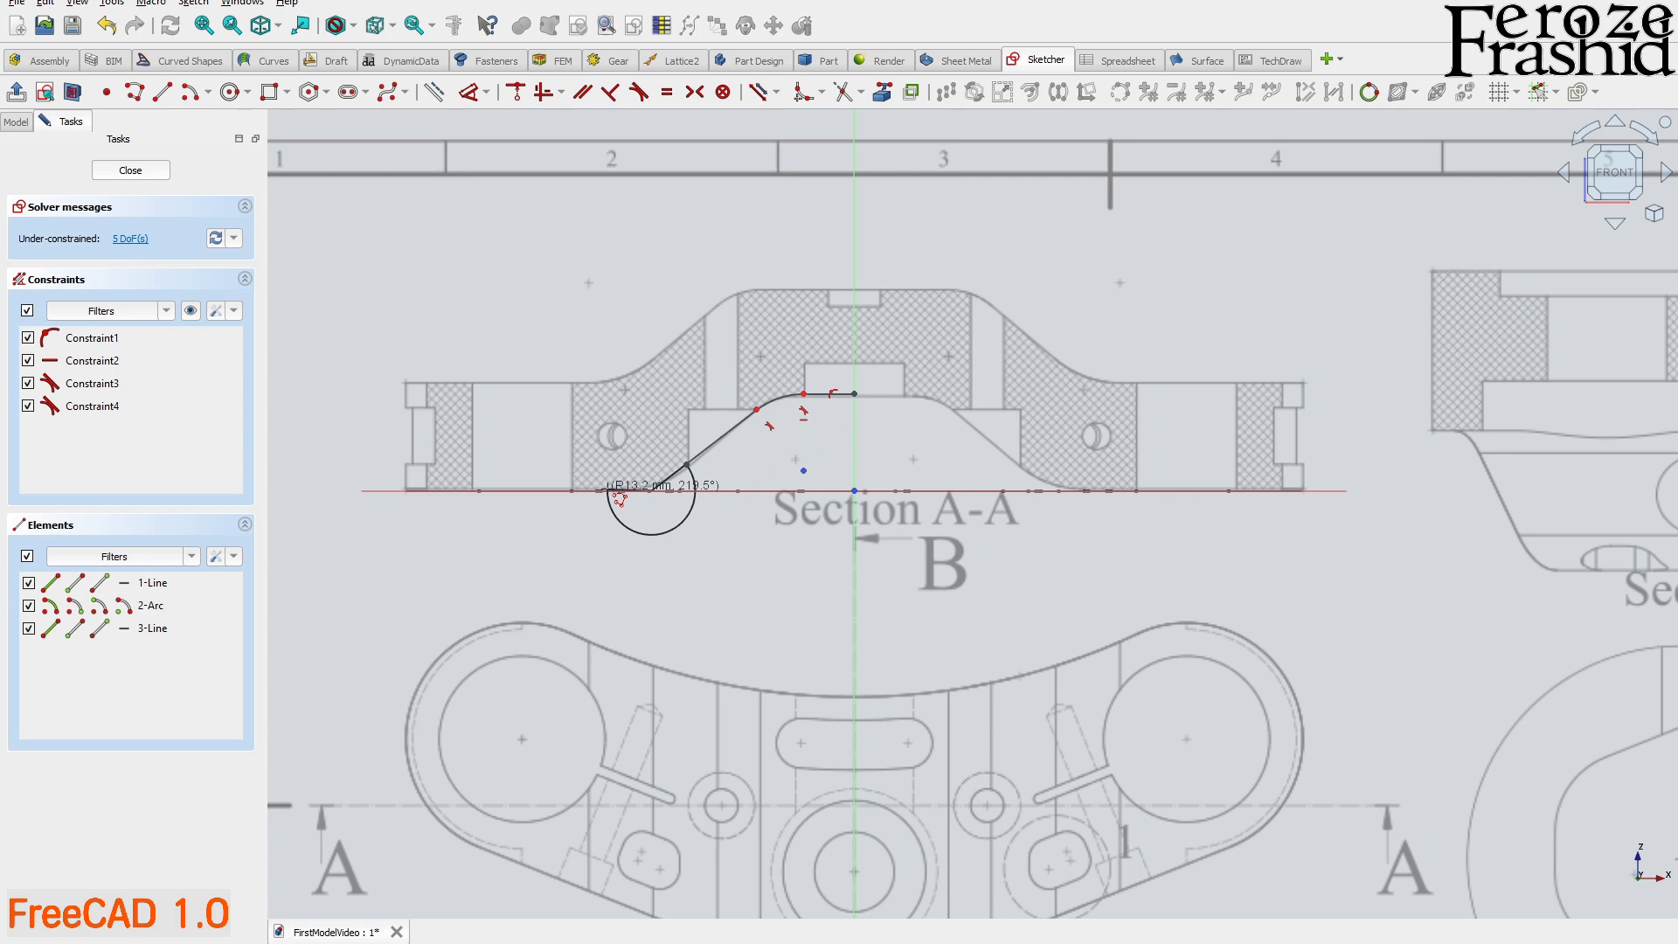
{"action": "key", "text": "m"}
{"action": "key", "text": "m"}
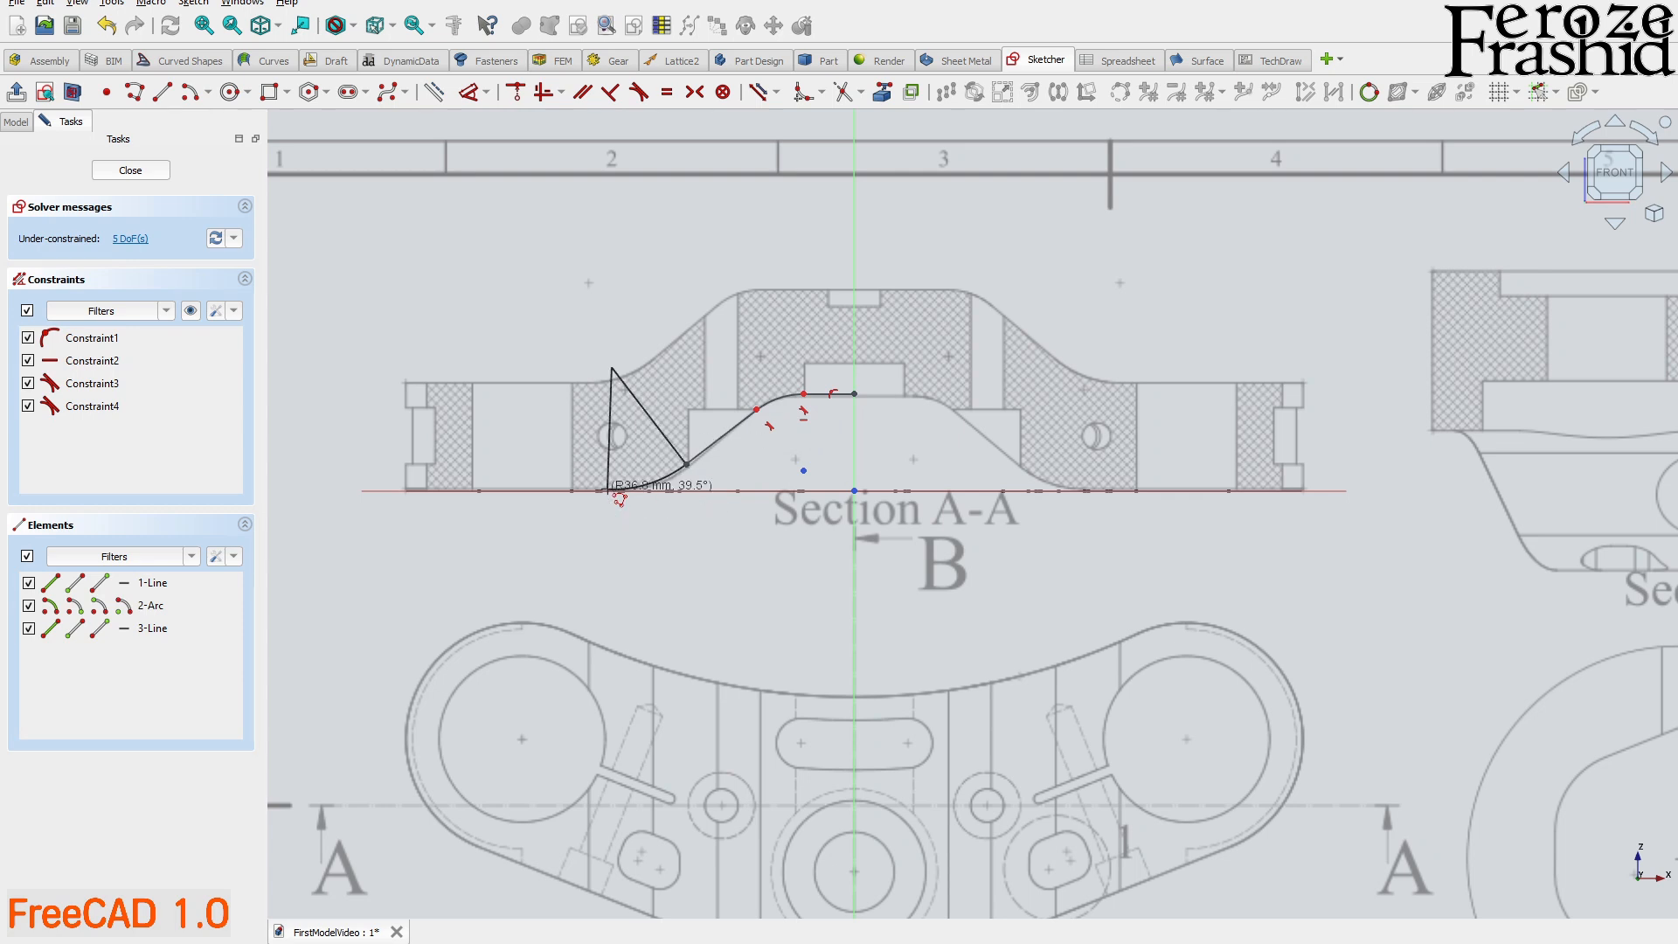
{"action": "left_click", "coordinate": [609, 490]}
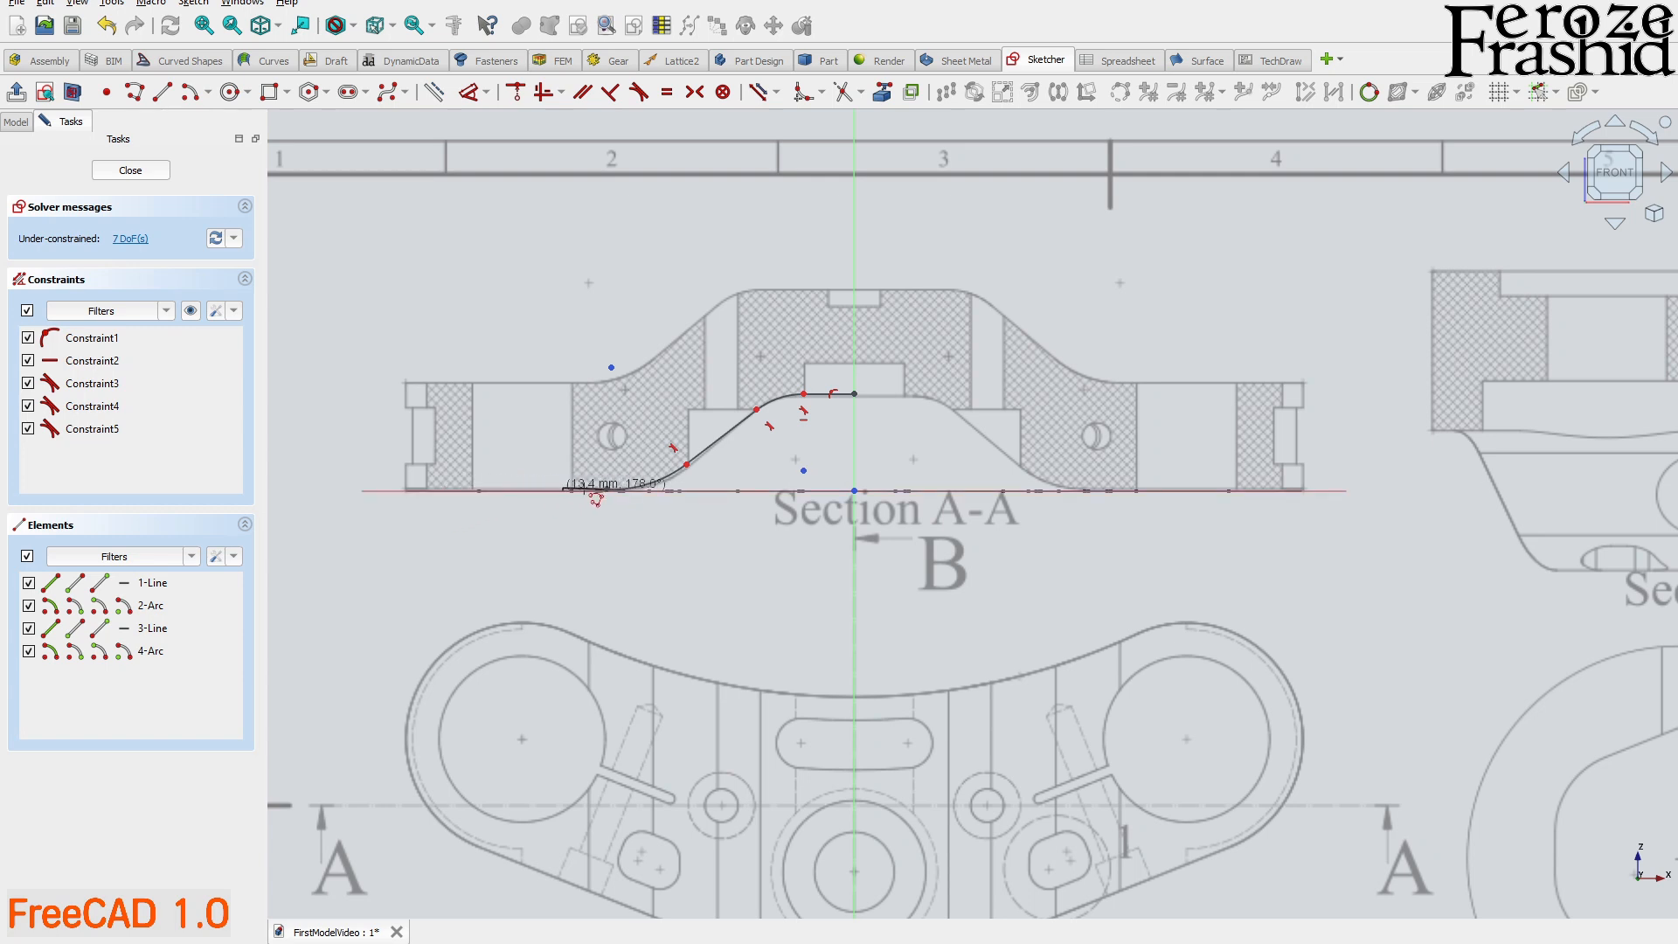
{"action": "left_click", "coordinate": [405, 482]}
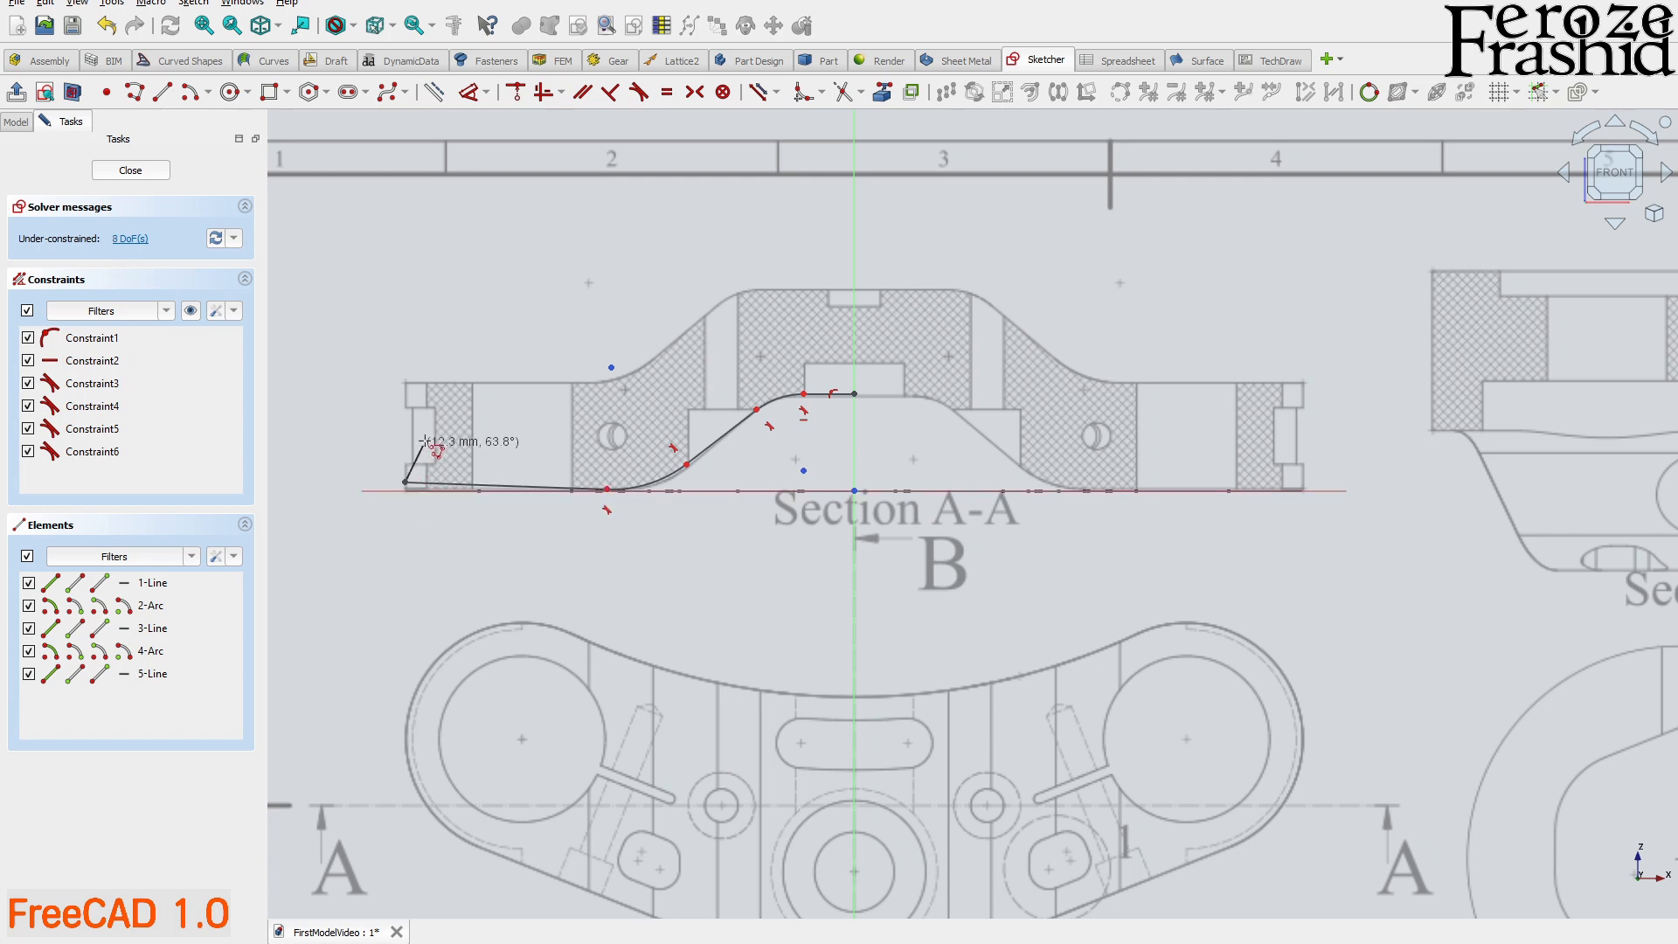
- Trace the section's vertical left edge and horizontal top edge, followed by a tangent arc curving up toward the raised middle
{"action": "left_click", "coordinate": [407, 381]}
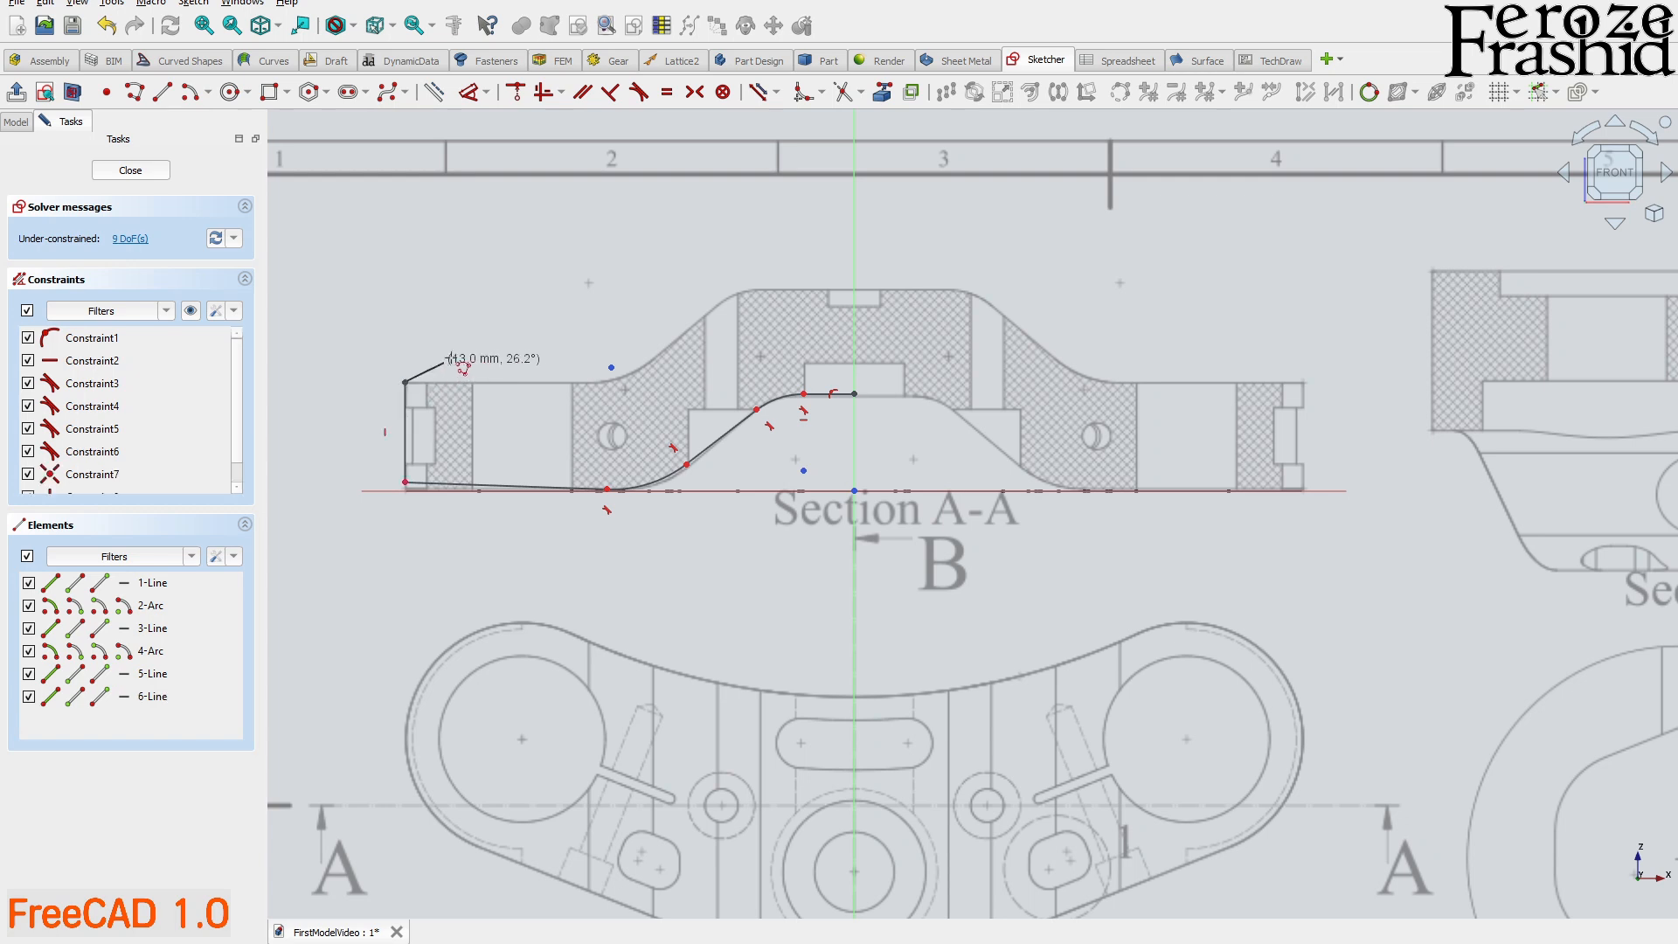
{"action": "left_click", "coordinate": [571, 382]}
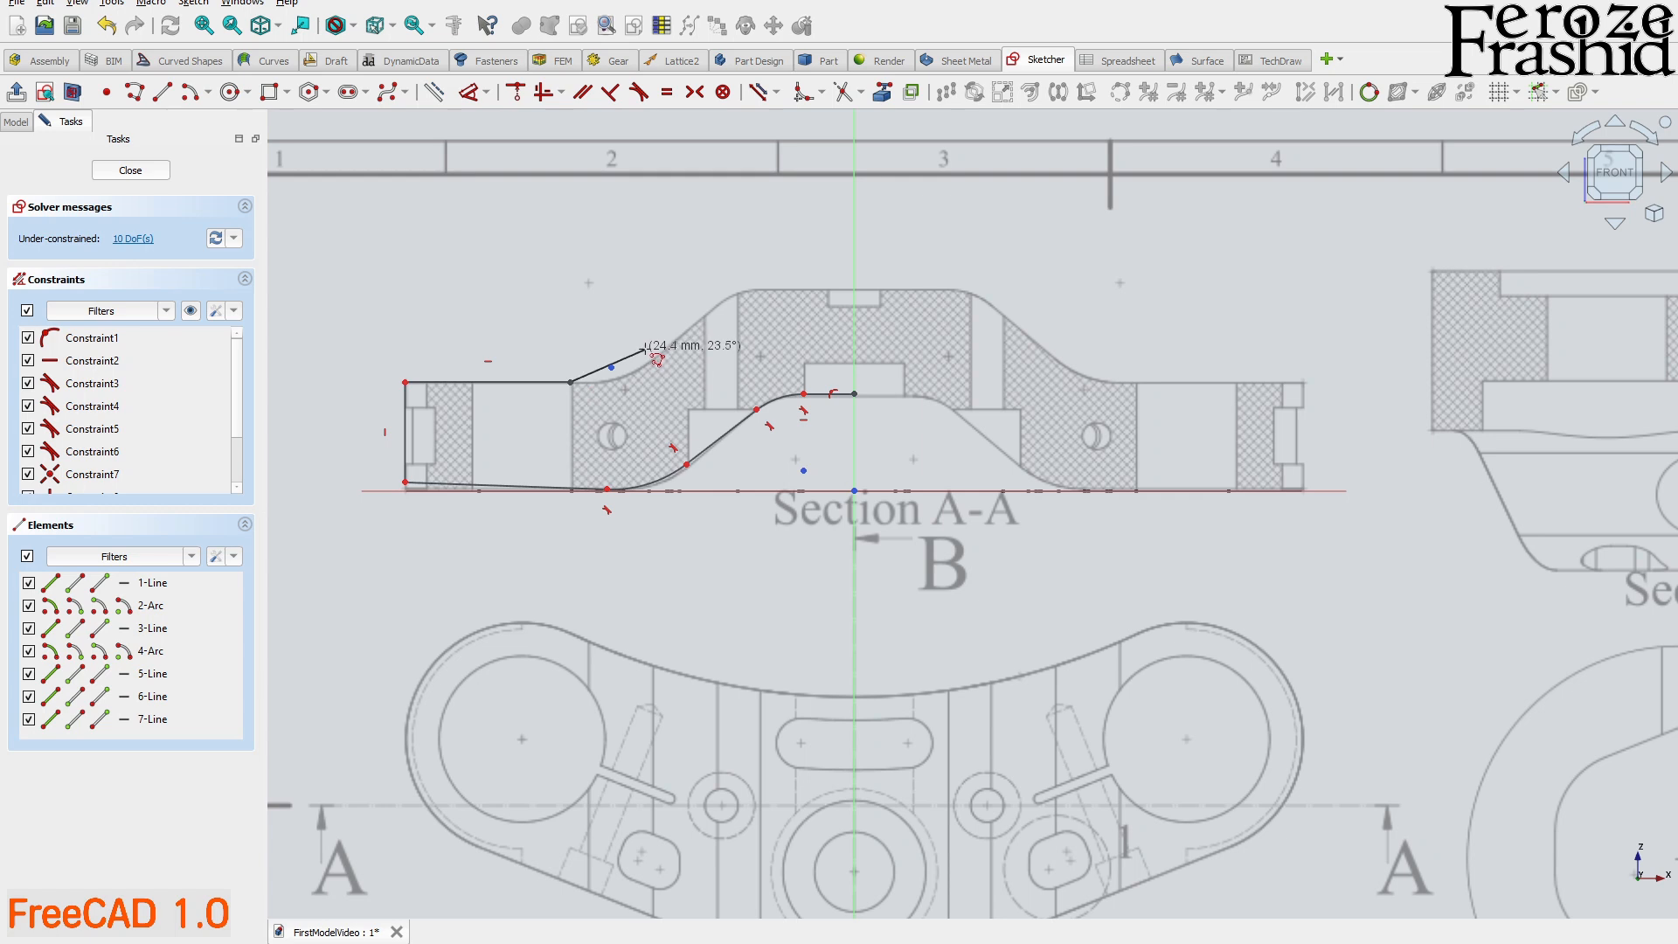
{"action": "key", "text": "m"}
{"action": "key", "text": "m"}
{"action": "key", "text": "m"}
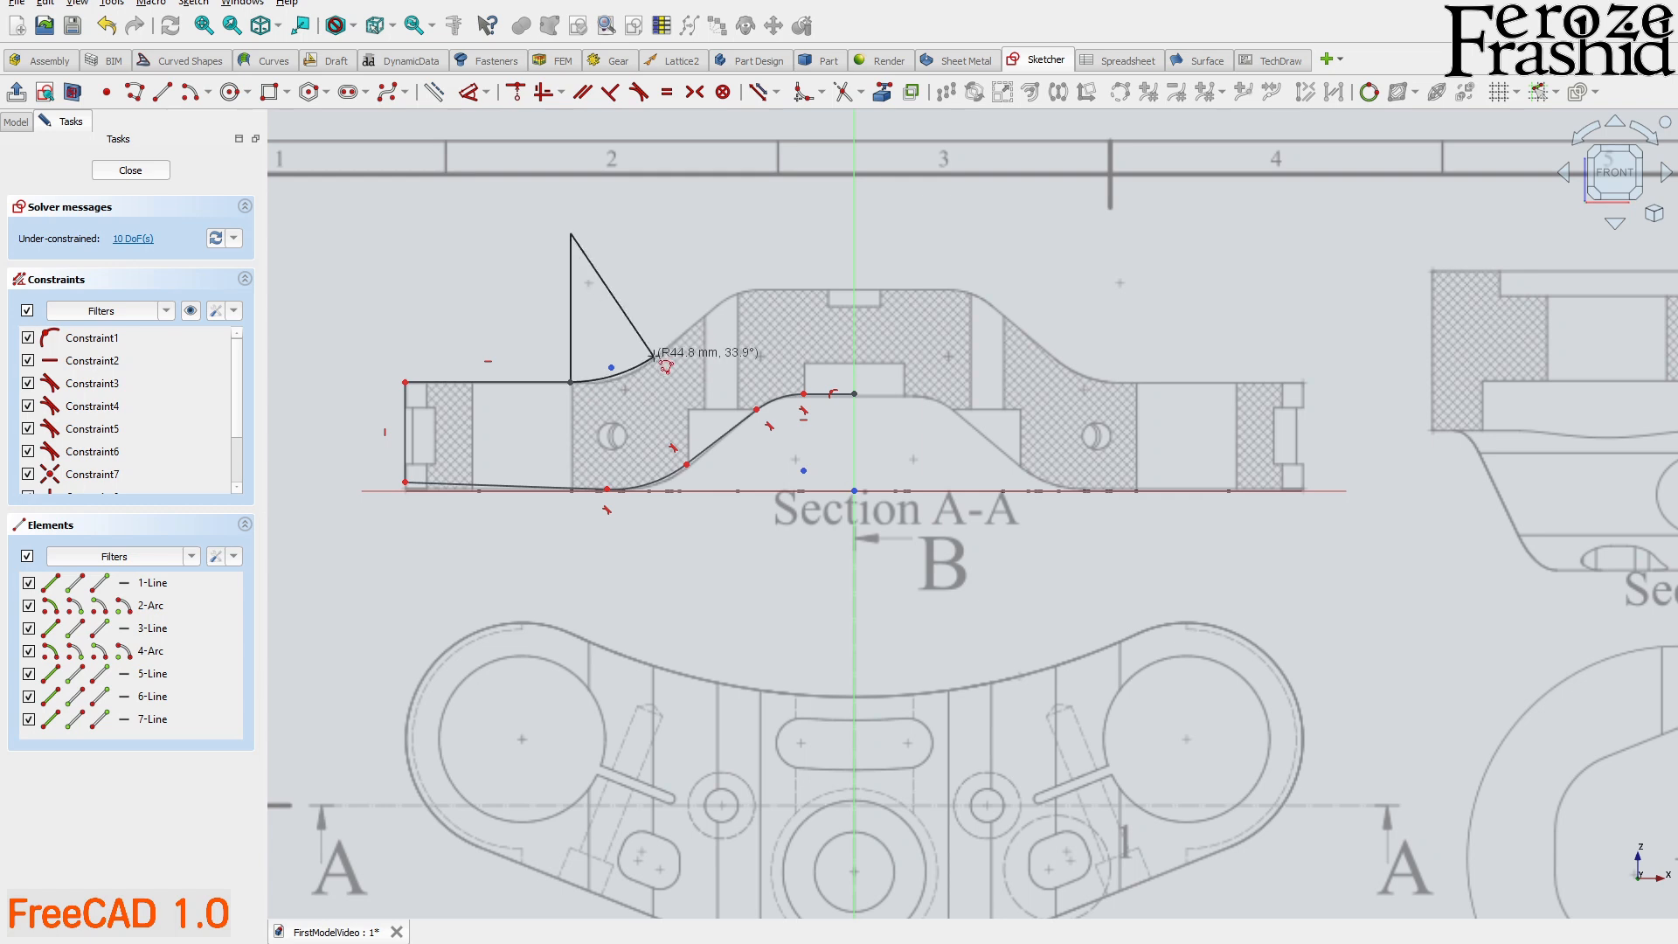
{"action": "left_click", "coordinate": [654, 356]}
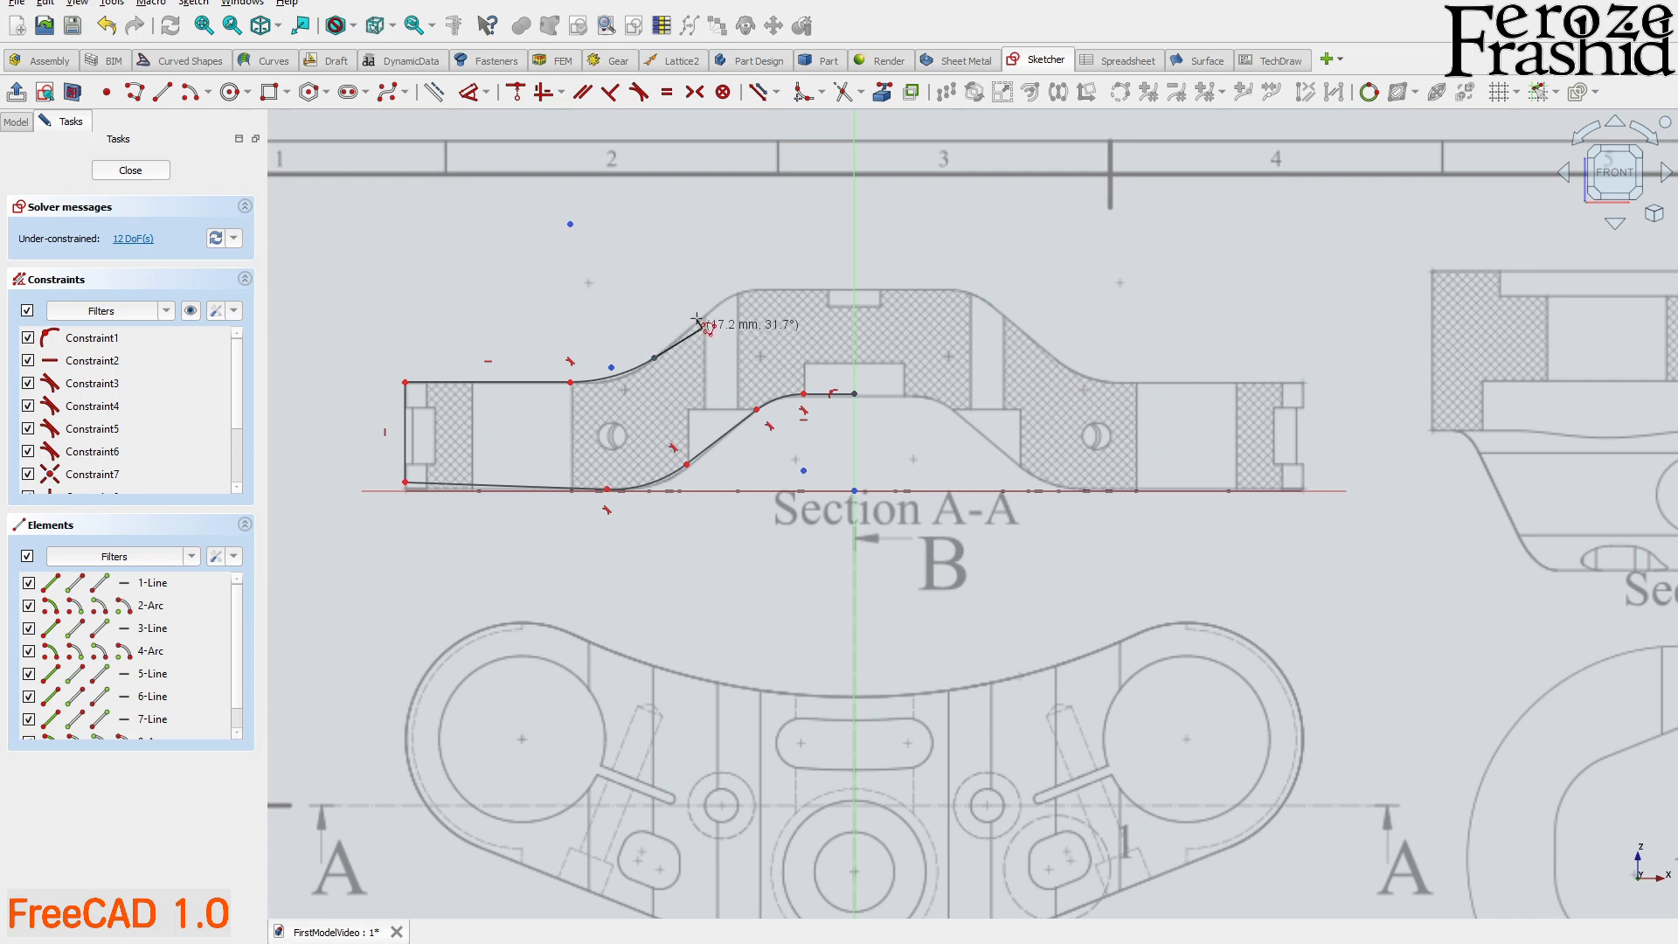
- Add the upper sloping line, a tangent arc and a top line to the vertical axis, and close the half profile along that axis
{"action": "key", "text": "m"}
{"action": "key", "text": "m"}
{"action": "key", "text": "m"}
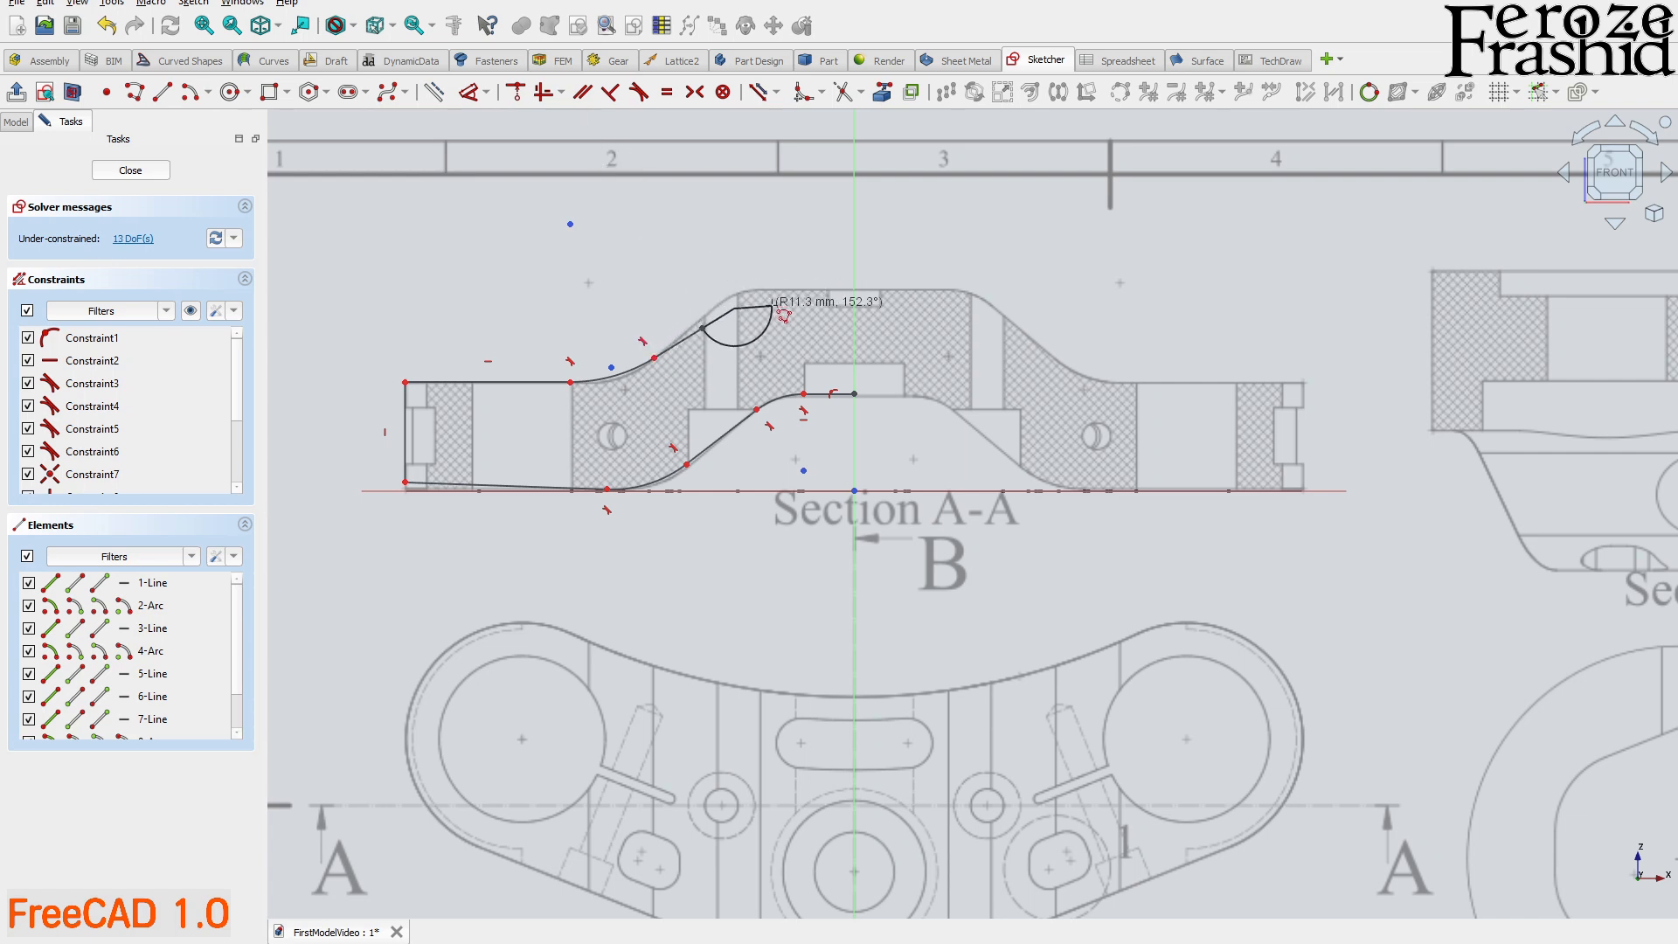
{"action": "key", "text": "m"}
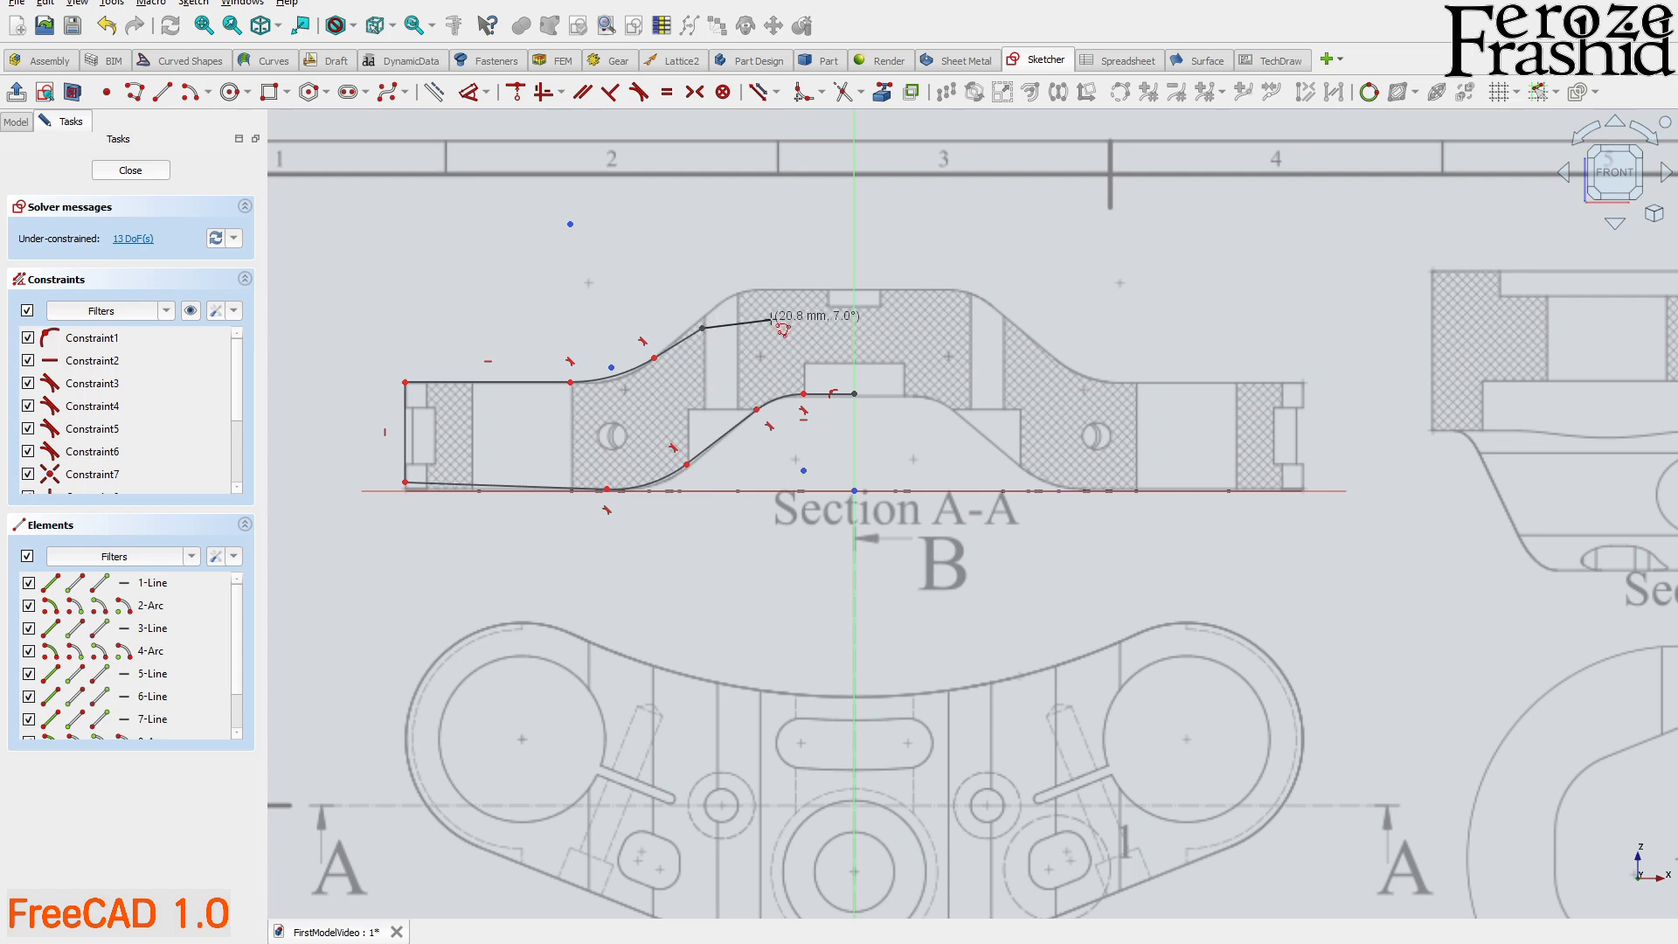
{"action": "key", "text": "m"}
{"action": "key", "text": "m"}
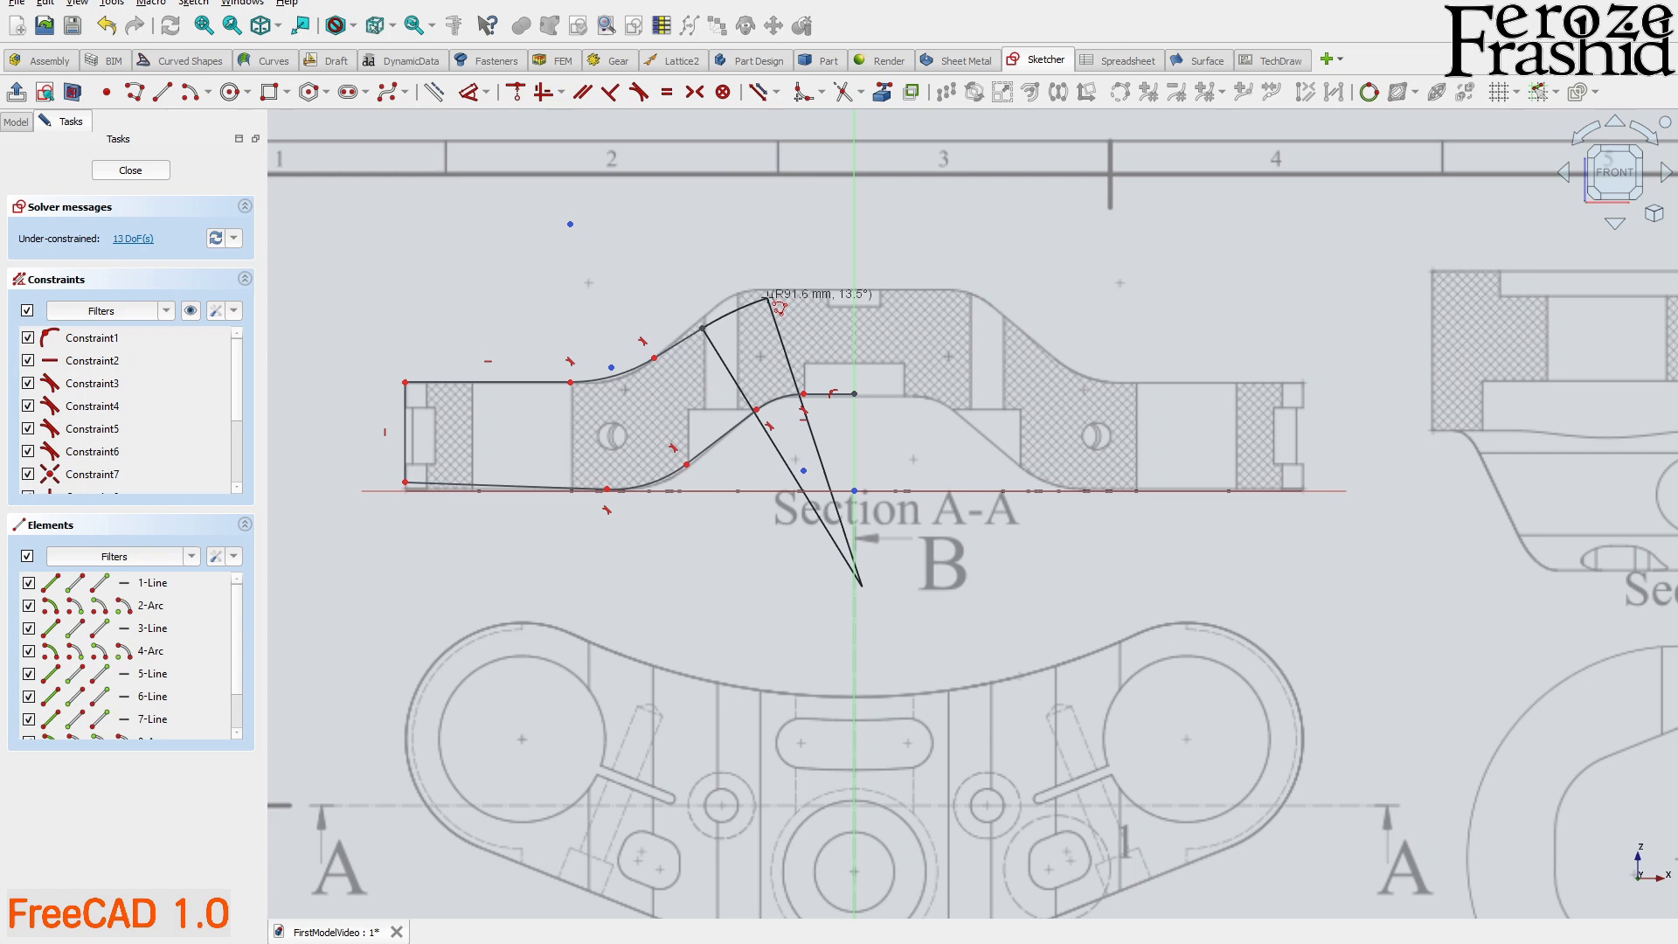
{"action": "left_click", "coordinate": [766, 300]}
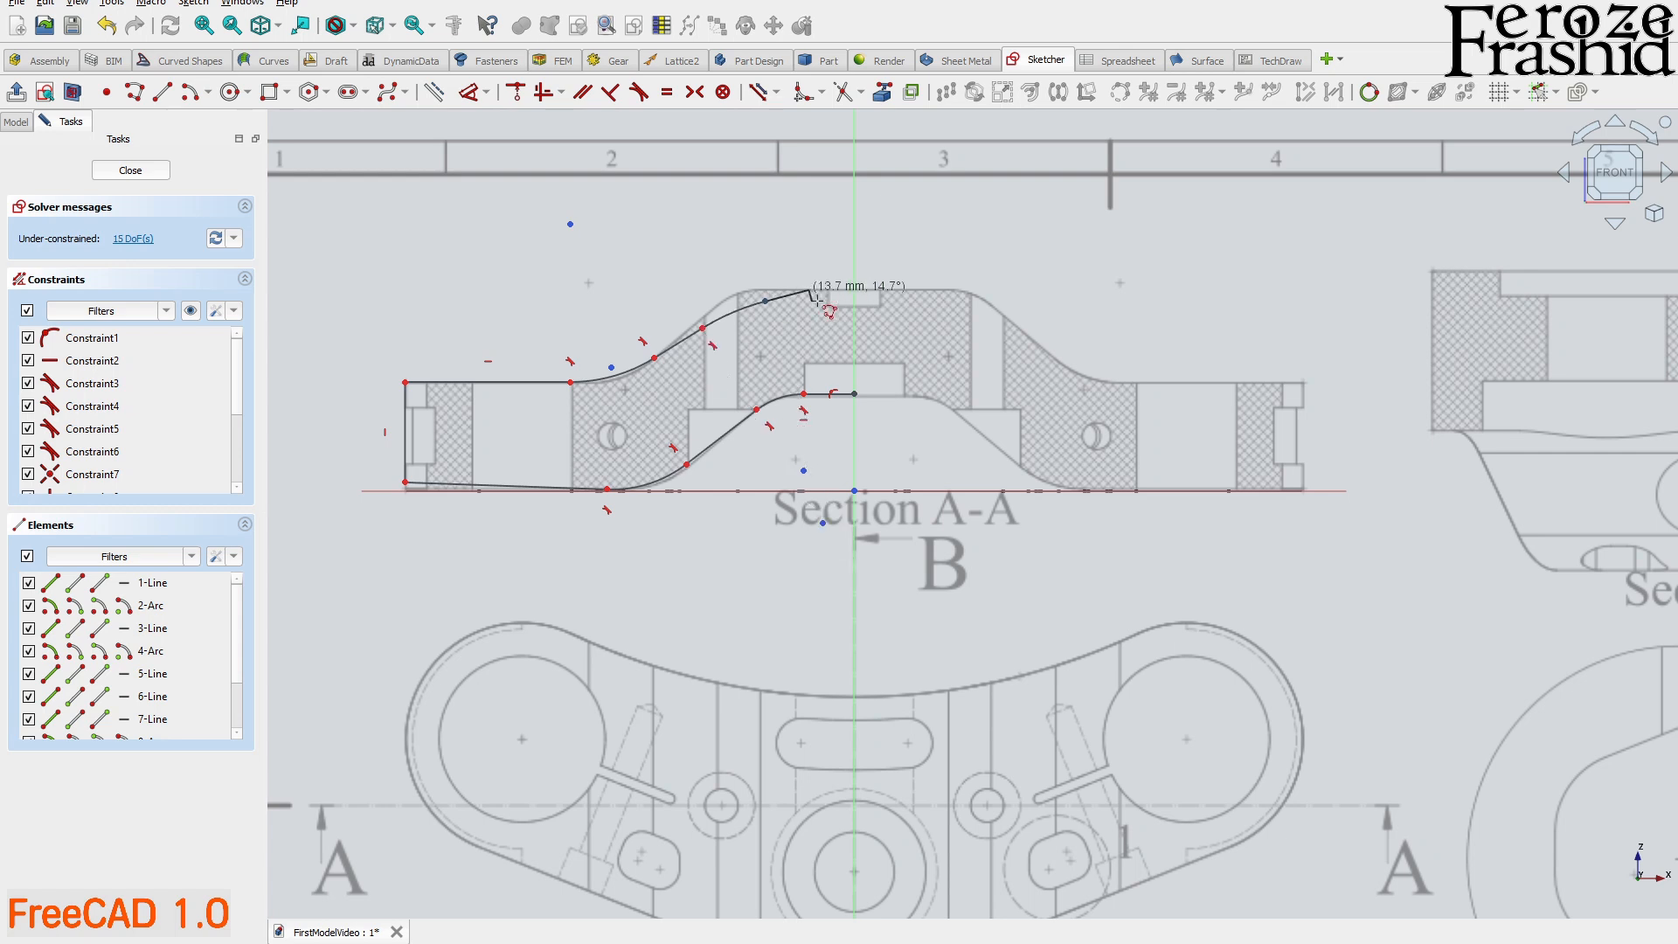
{"action": "left_click", "coordinate": [855, 276]}
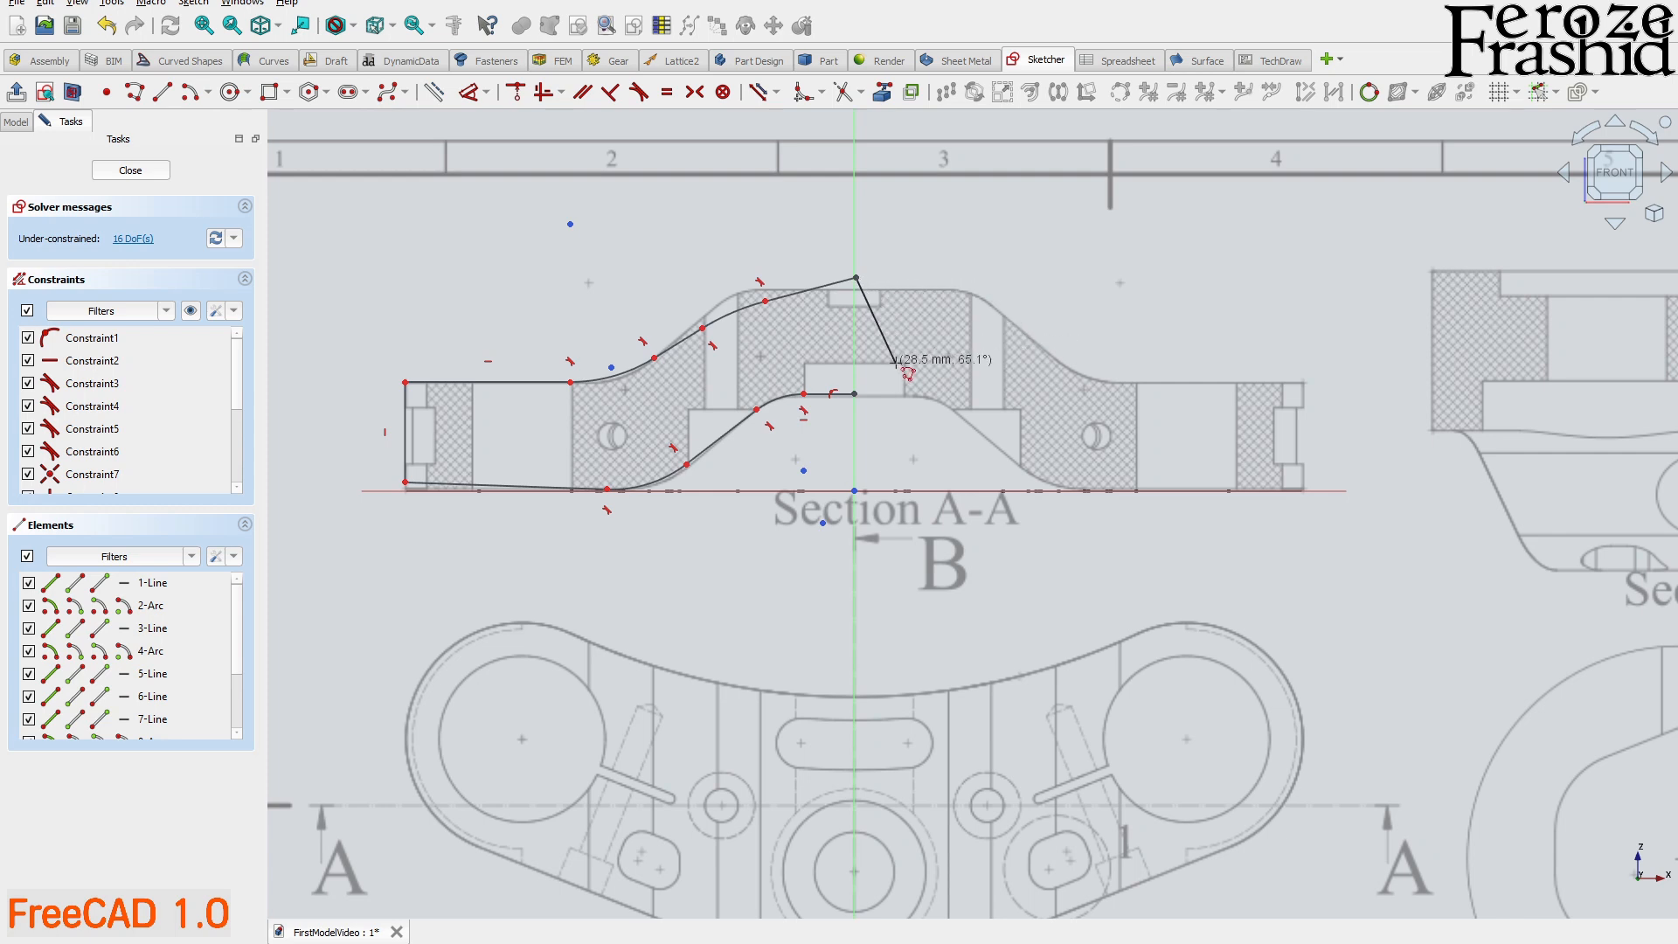
{"action": "left_click", "coordinate": [856, 391]}
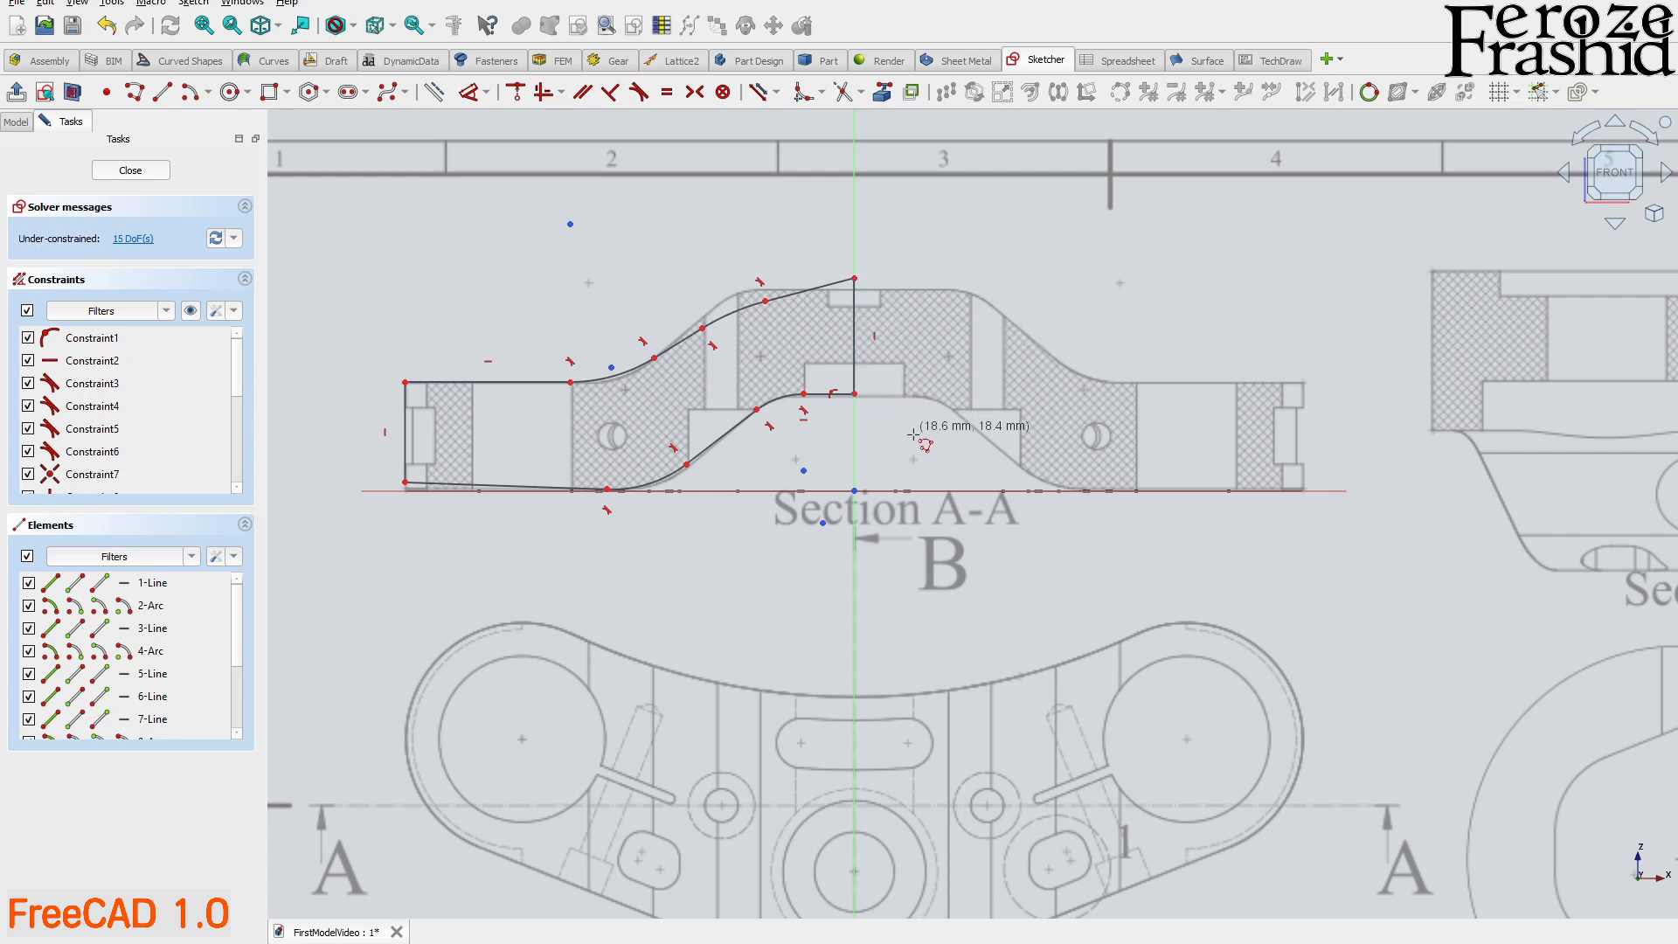
- Nudge the end of the upper arc slightly upward and constrain the profile's bottom edge to be horizontal
{"action": "scroll", "coordinate": [805, 313], "scroll_direction": "up", "scroll_amount": 2}
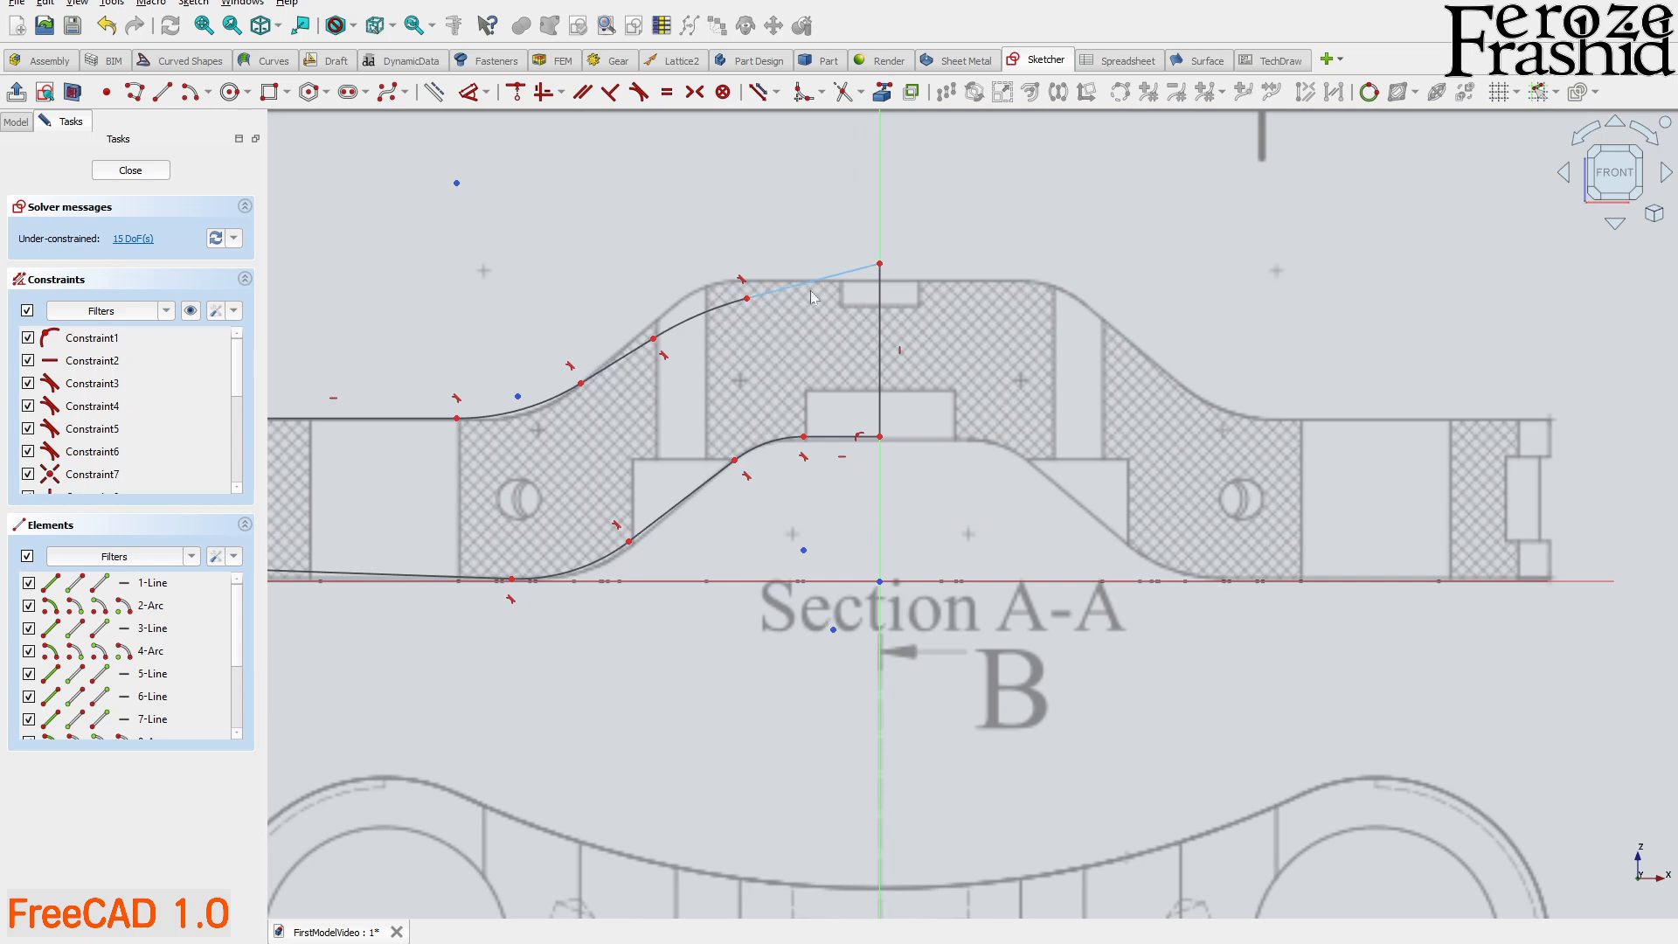
{"action": "scroll", "coordinate": [790, 312], "scroll_direction": "down", "scroll_amount": 1}
{"action": "left_click_drag", "start_coordinate": [735, 306], "coordinate": [729, 297]}
{"action": "scroll", "coordinate": [746, 325], "scroll_direction": "down", "scroll_amount": 1}
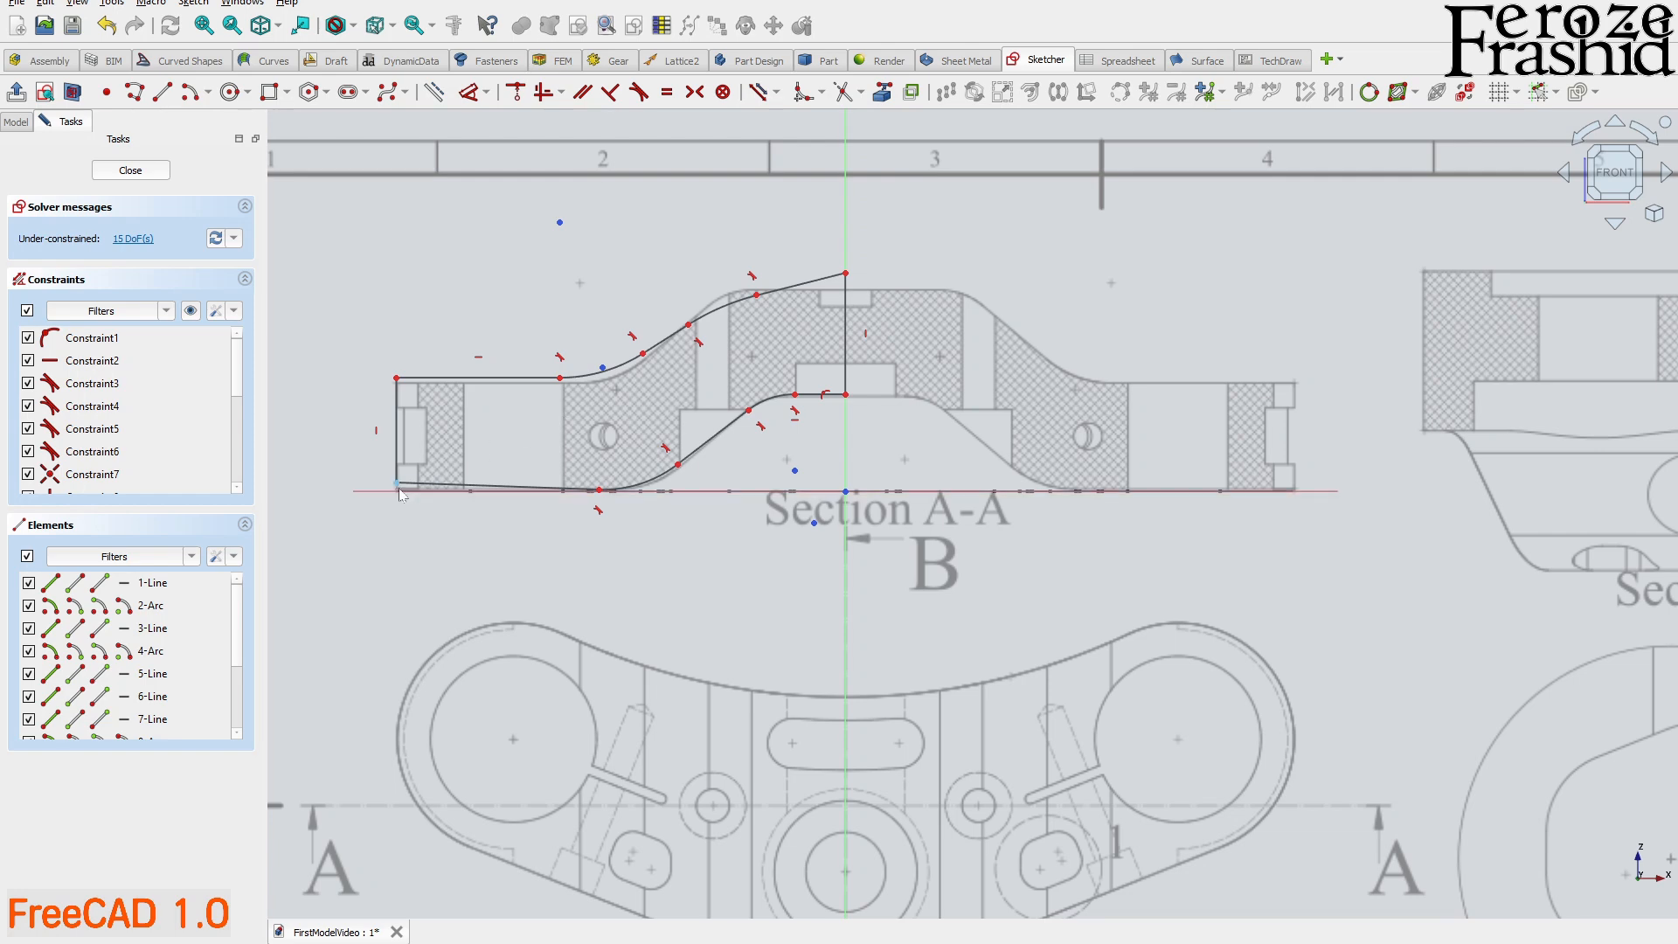
{"action": "left_click", "coordinate": [437, 486]}
{"action": "key", "text": "h"}
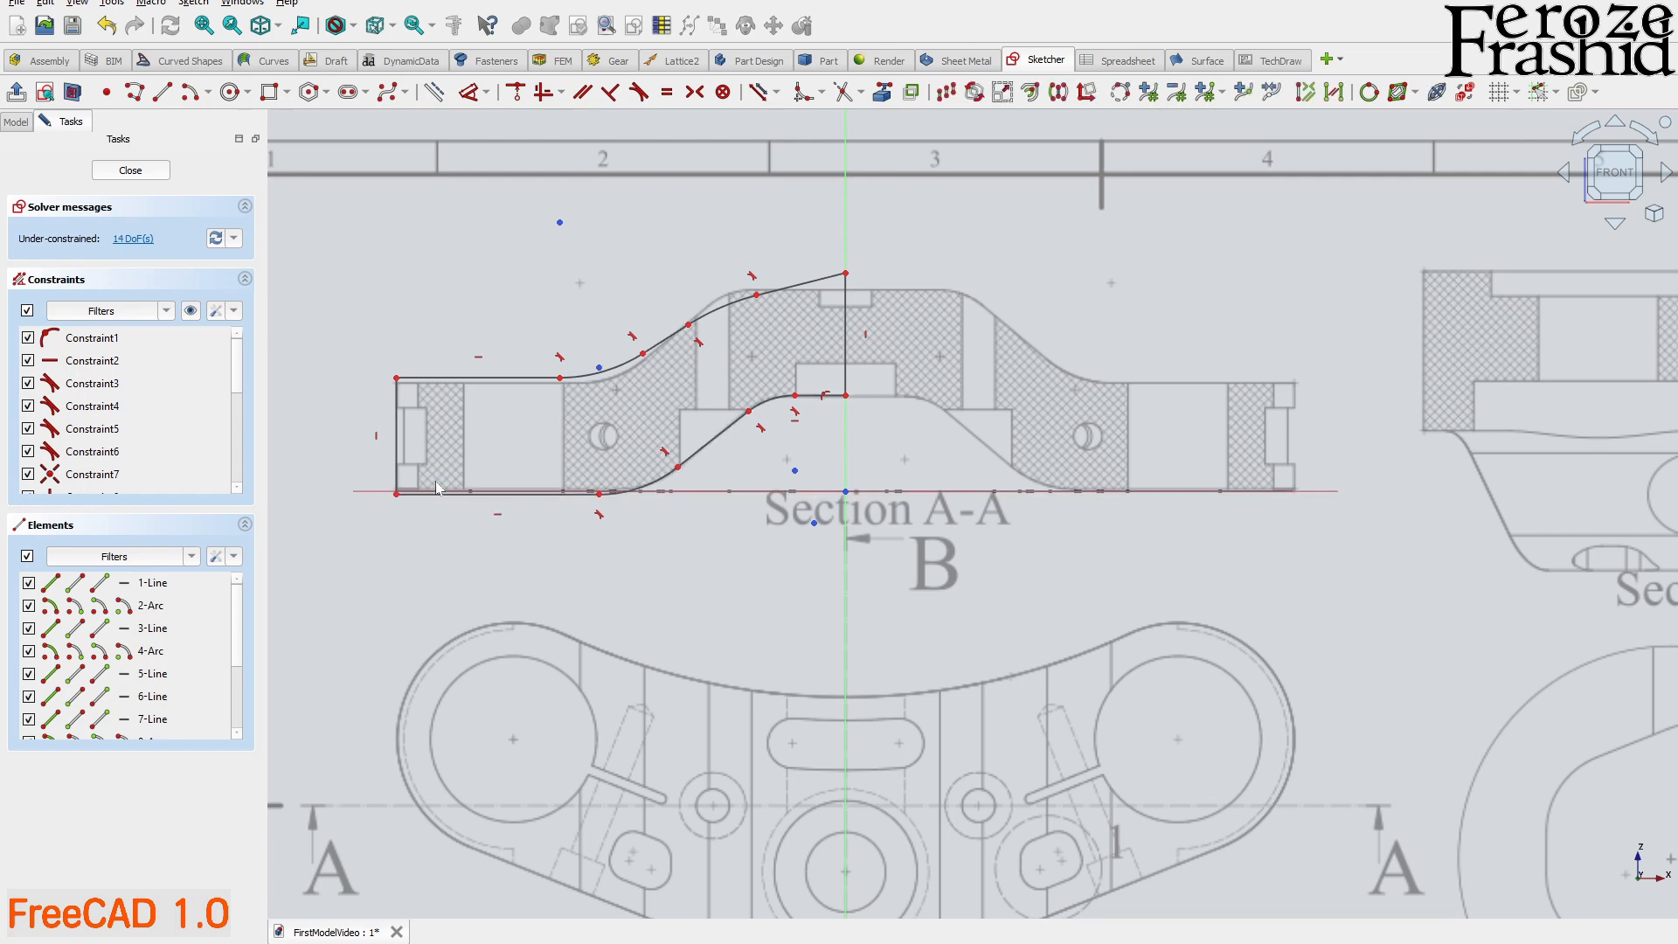
- Pull the lower arc's end clear of the horizontal axis and constrain that endpoint onto the axis
{"action": "scroll", "coordinate": [564, 503], "scroll_direction": "up", "scroll_amount": 2}
{"action": "scroll", "coordinate": [641, 496], "scroll_direction": "up", "scroll_amount": 3}
{"action": "left_click_drag", "start_coordinate": [619, 487], "coordinate": [622, 495]}
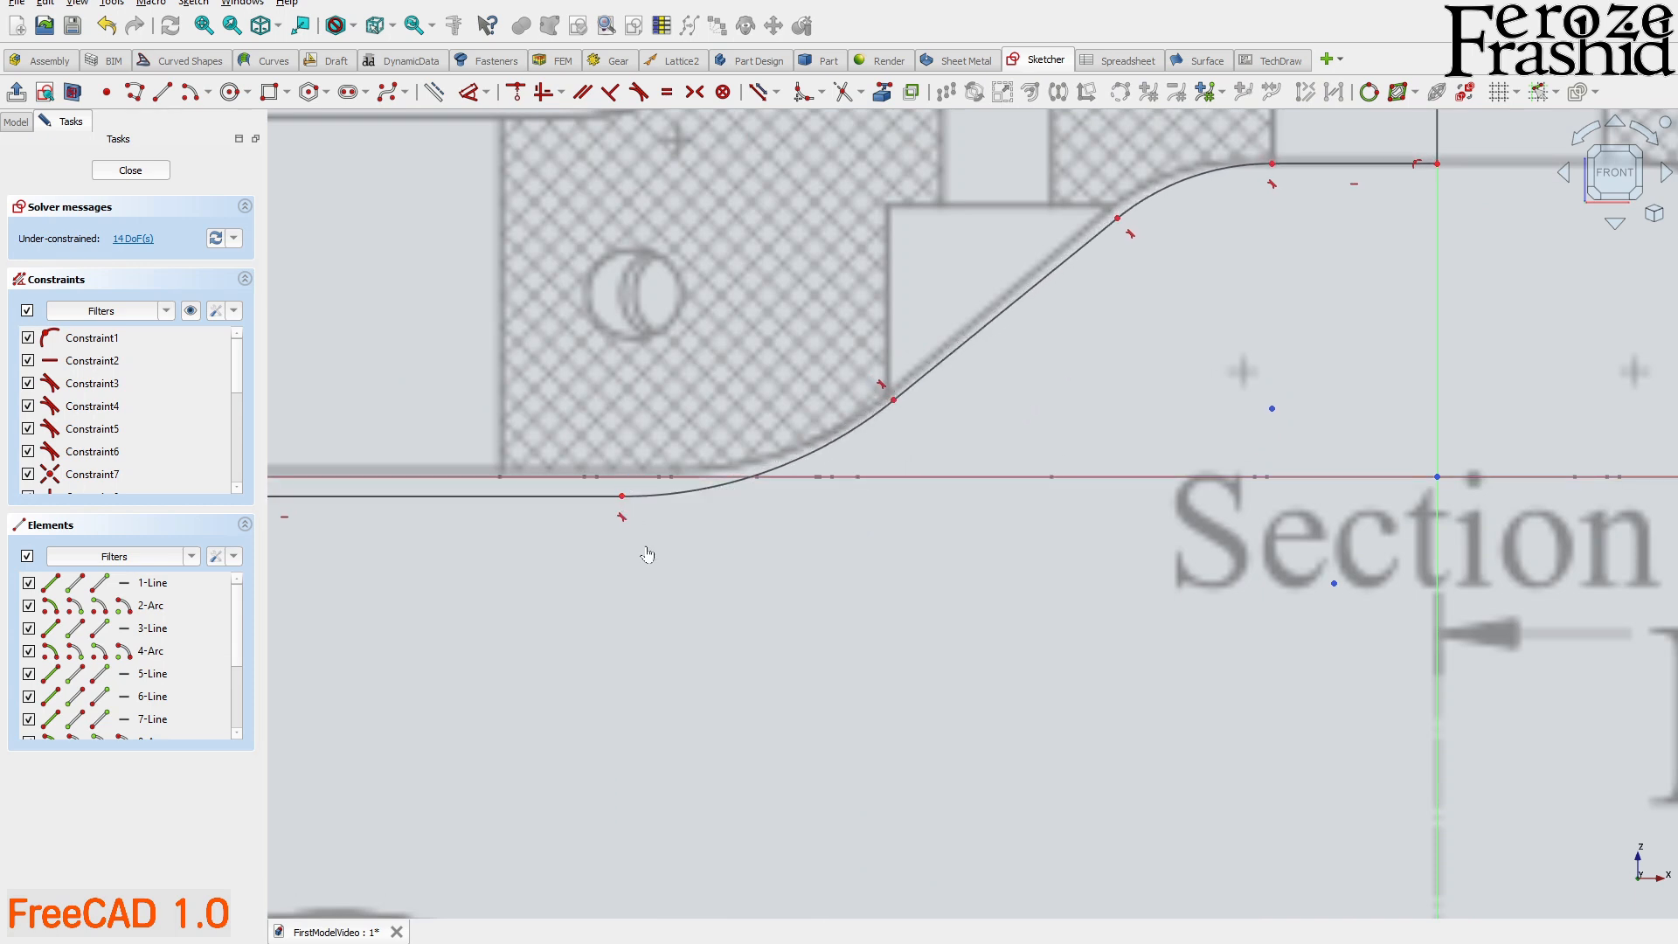
{"action": "left_click", "coordinate": [622, 496]}
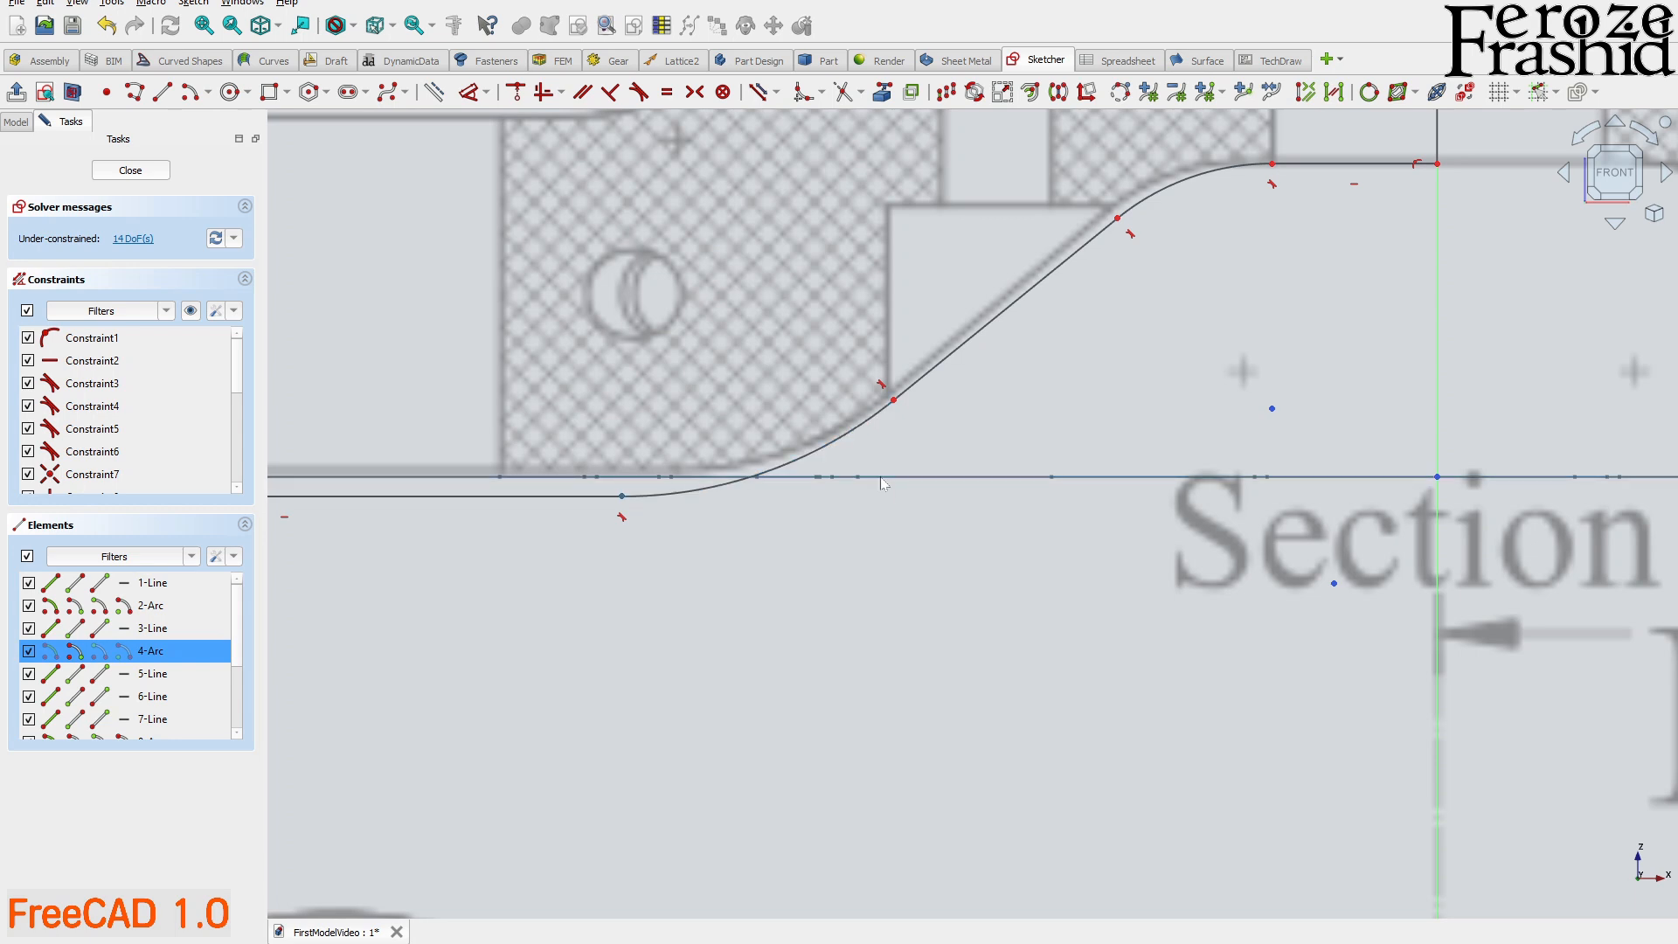
{"action": "key", "text": "c"}
{"action": "scroll", "coordinate": [691, 551], "scroll_direction": "down", "scroll_amount": 3}
{"action": "scroll", "coordinate": [692, 551], "scroll_direction": "down", "scroll_amount": 1}
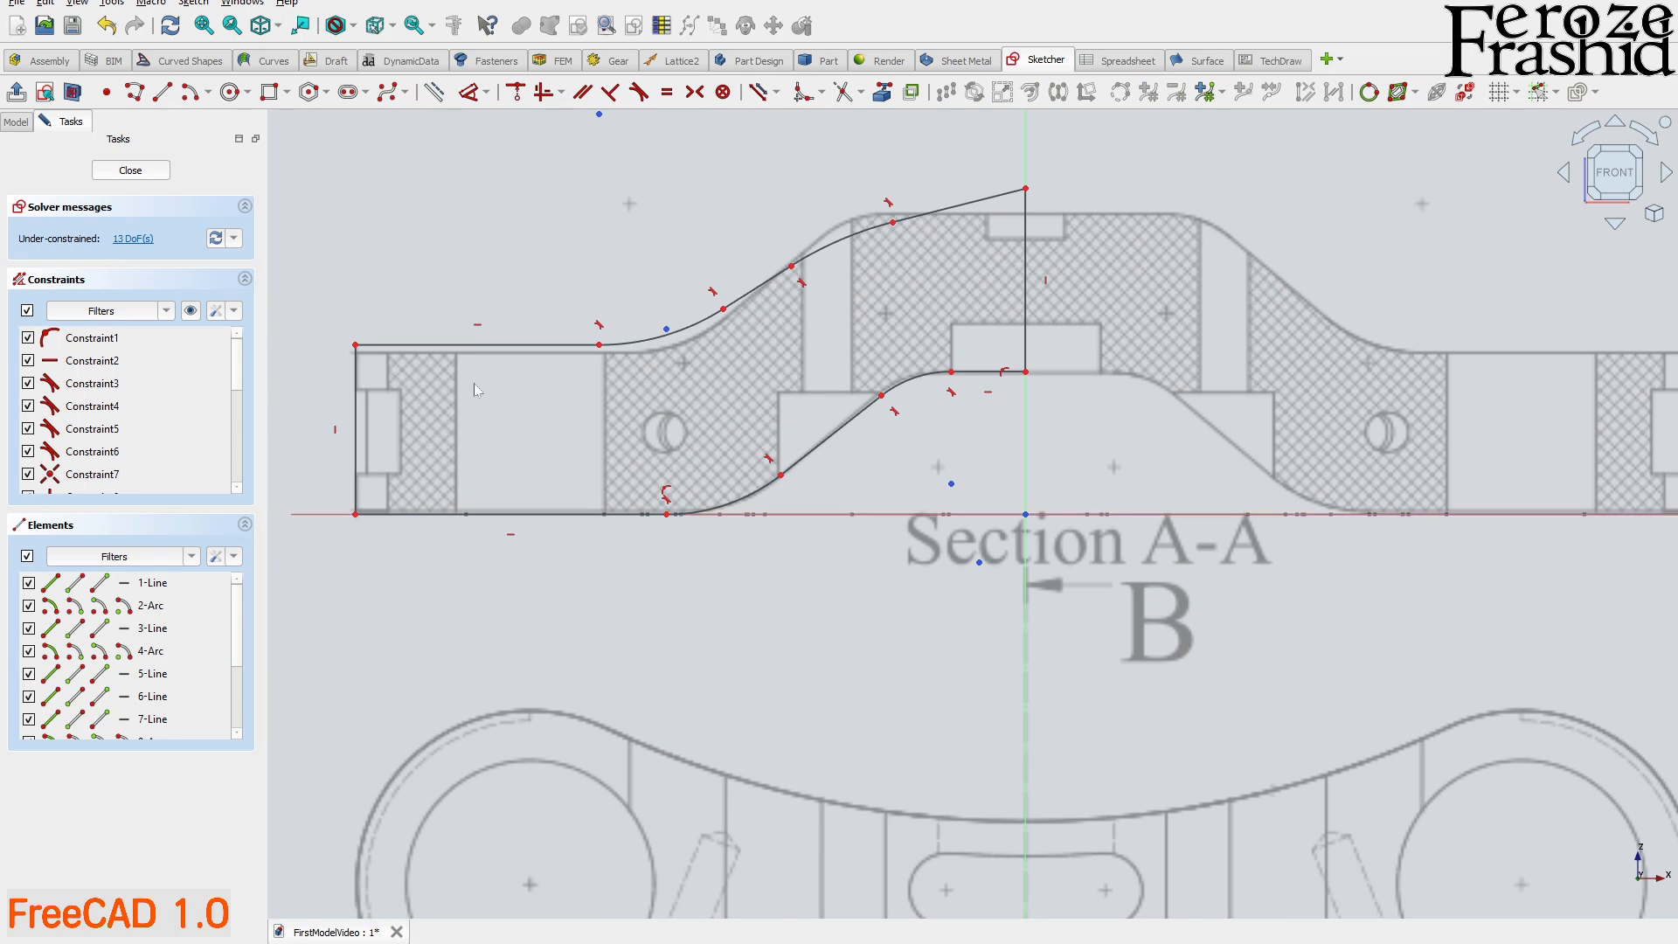
{"action": "scroll", "coordinate": [678, 440], "scroll_direction": "down", "scroll_amount": 1}
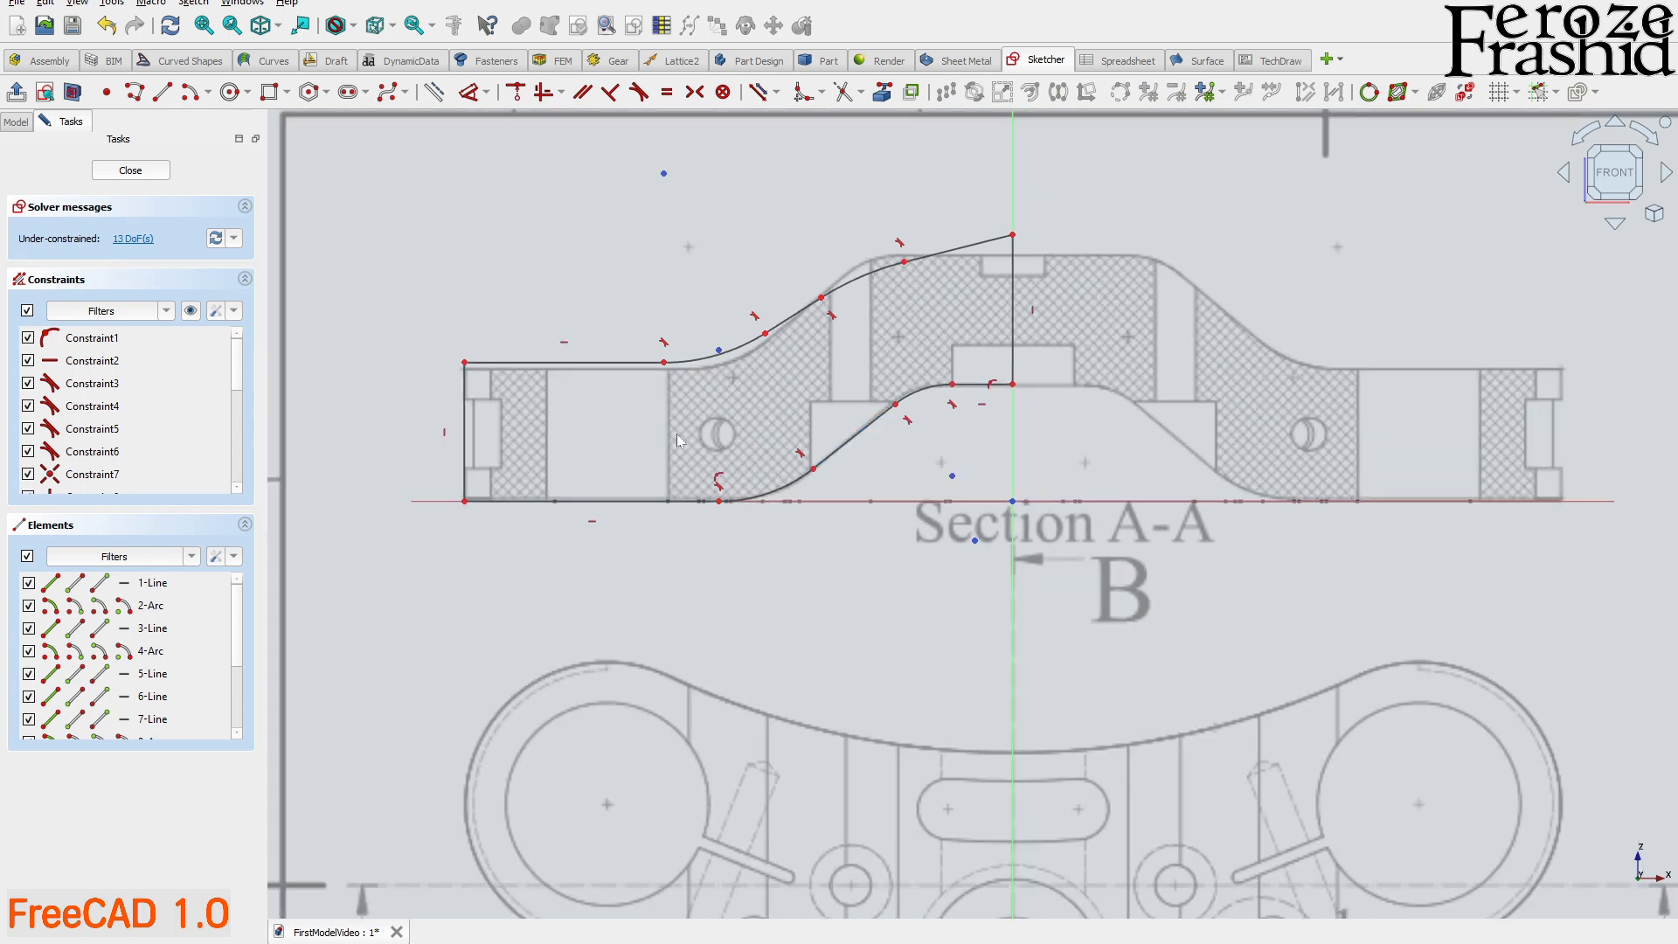
- Dimension the profile's vertical left edge at 32 mm
{"action": "left_click", "coordinate": [469, 436]}
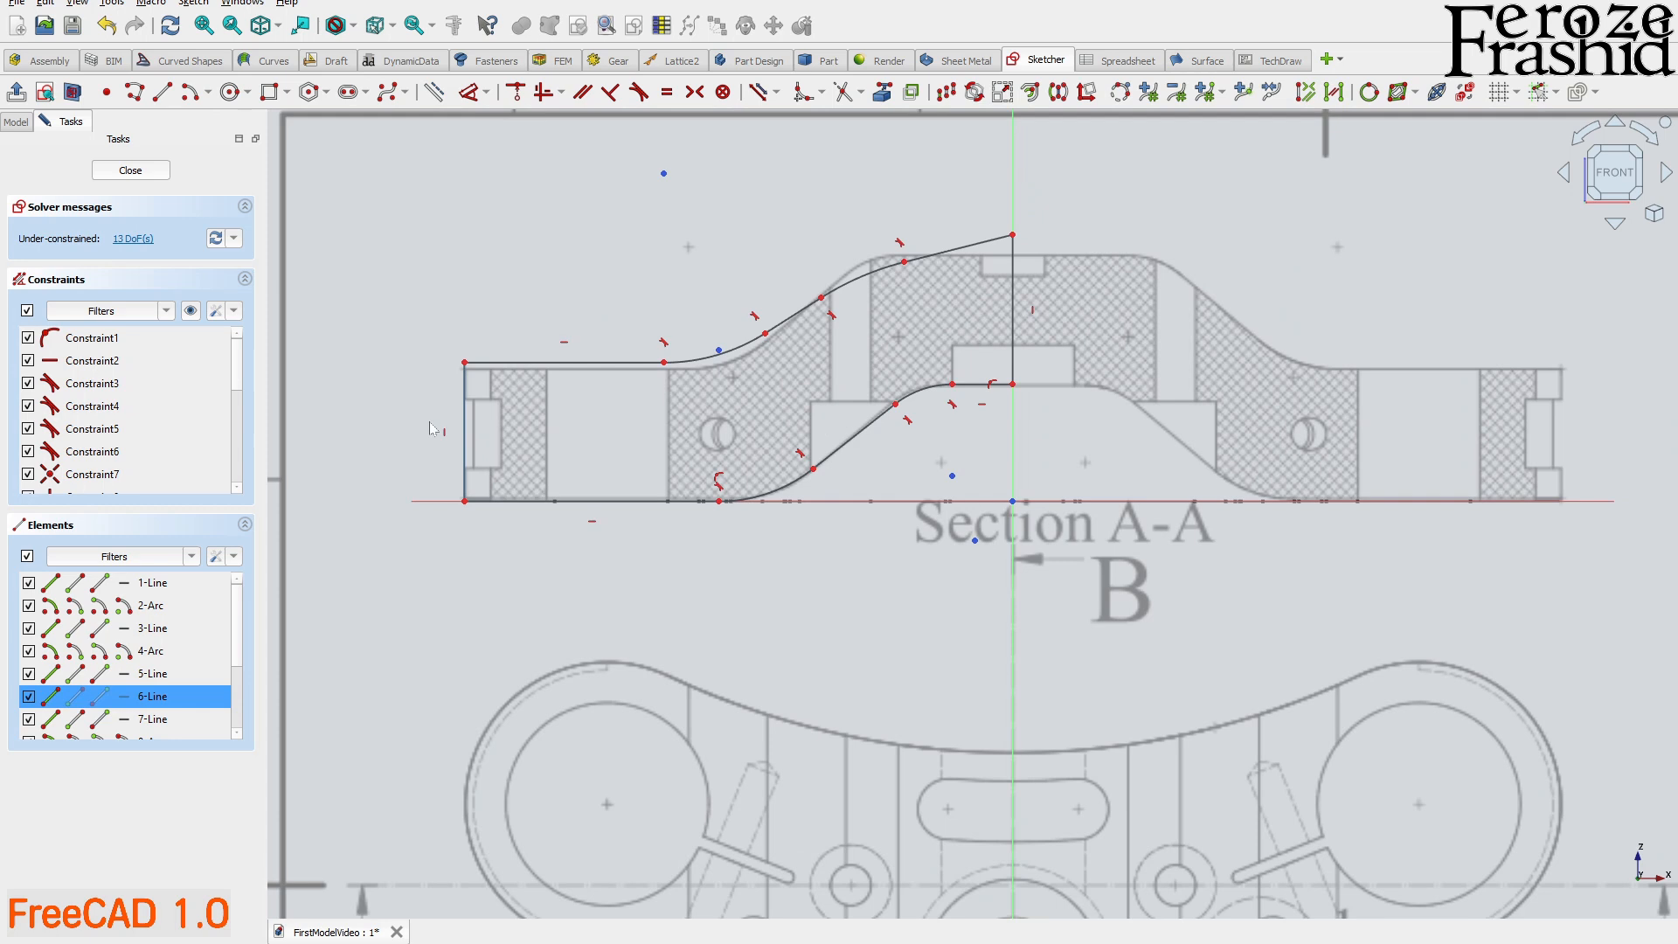
{"action": "key", "text": "d"}
{"action": "left_click", "coordinate": [397, 429]}
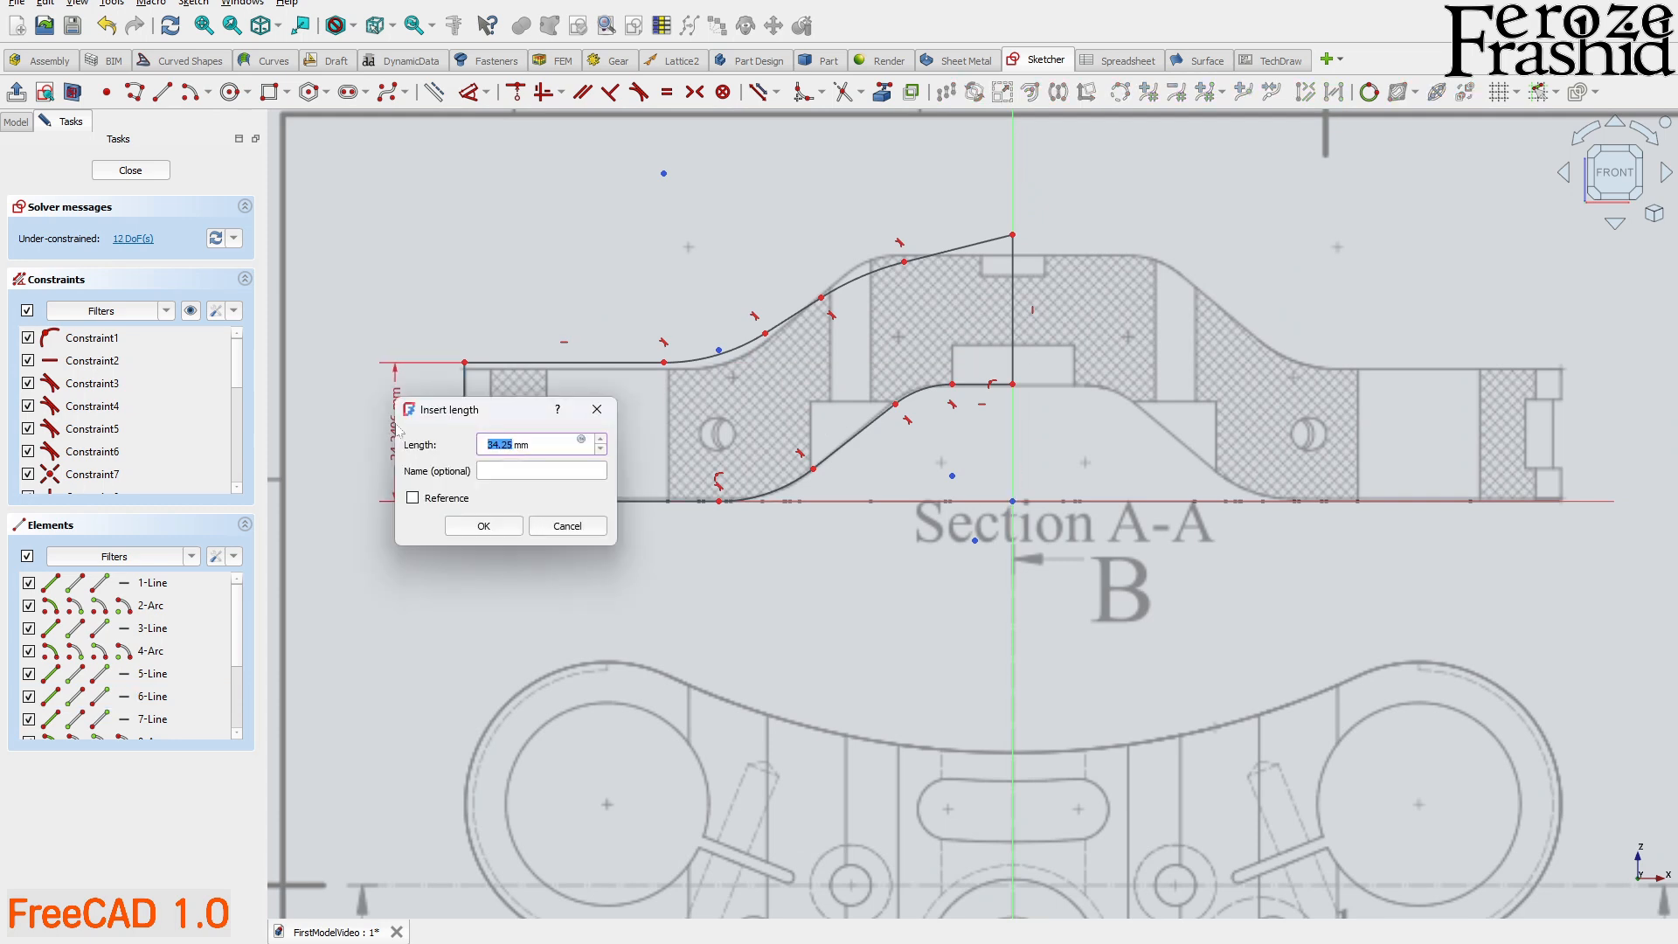
{"action": "type", "text": "32"}
{"action": "key", "text": "Return"}
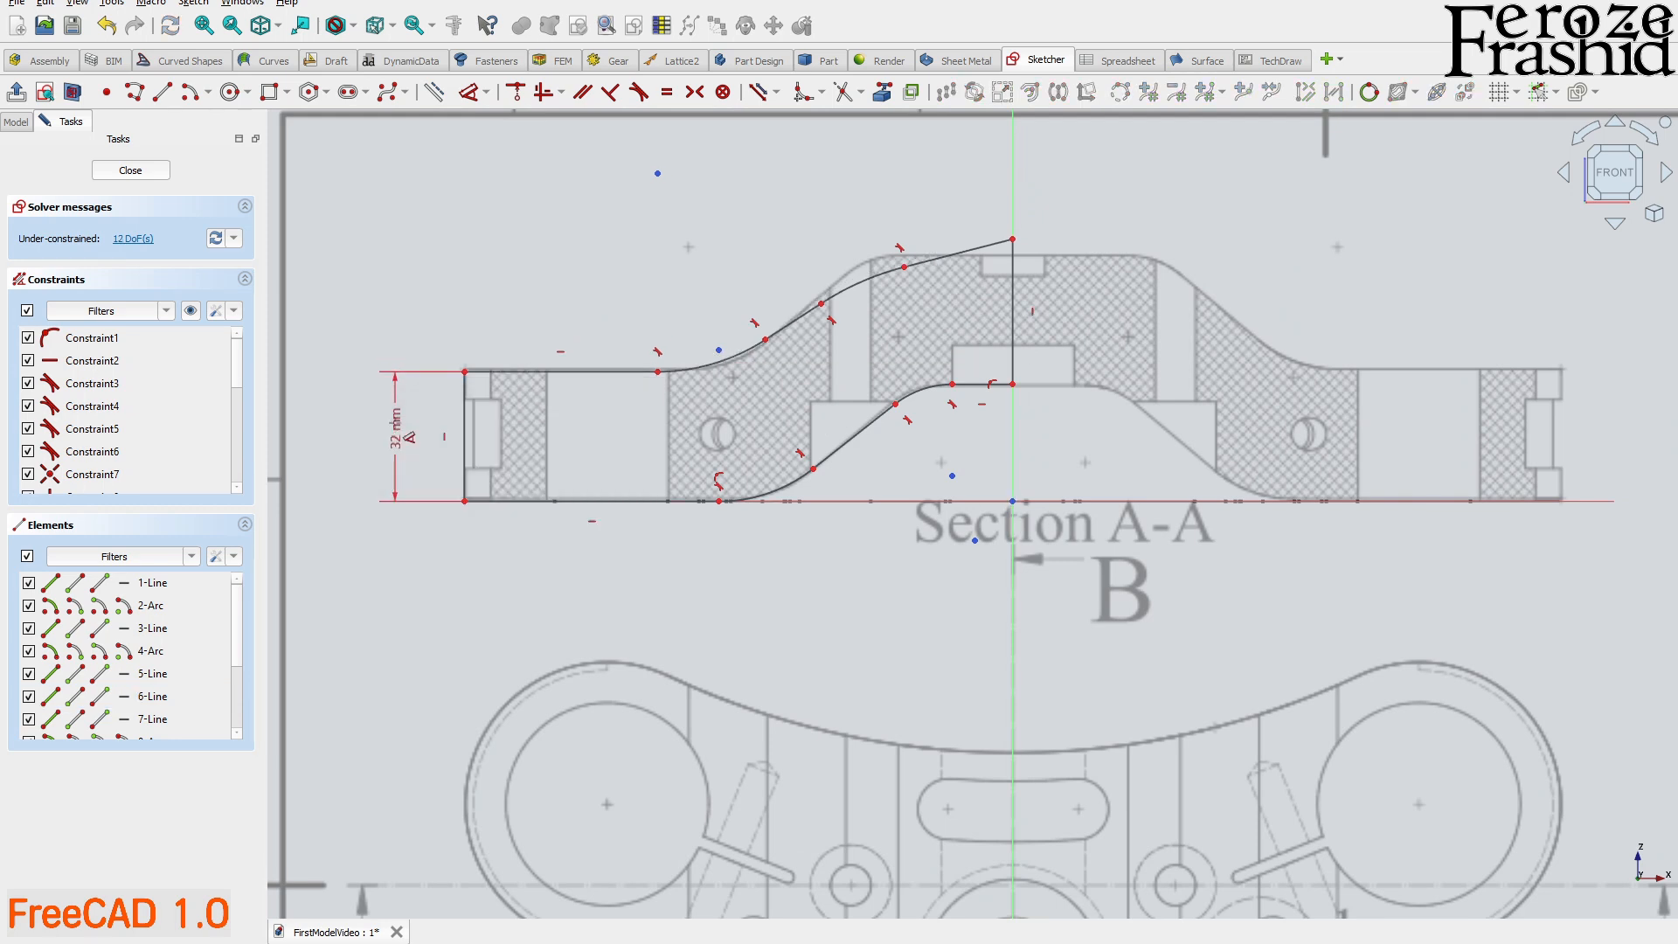
{"action": "left_click", "coordinate": [1013, 383]}
{"action": "key", "text": "Escape"}
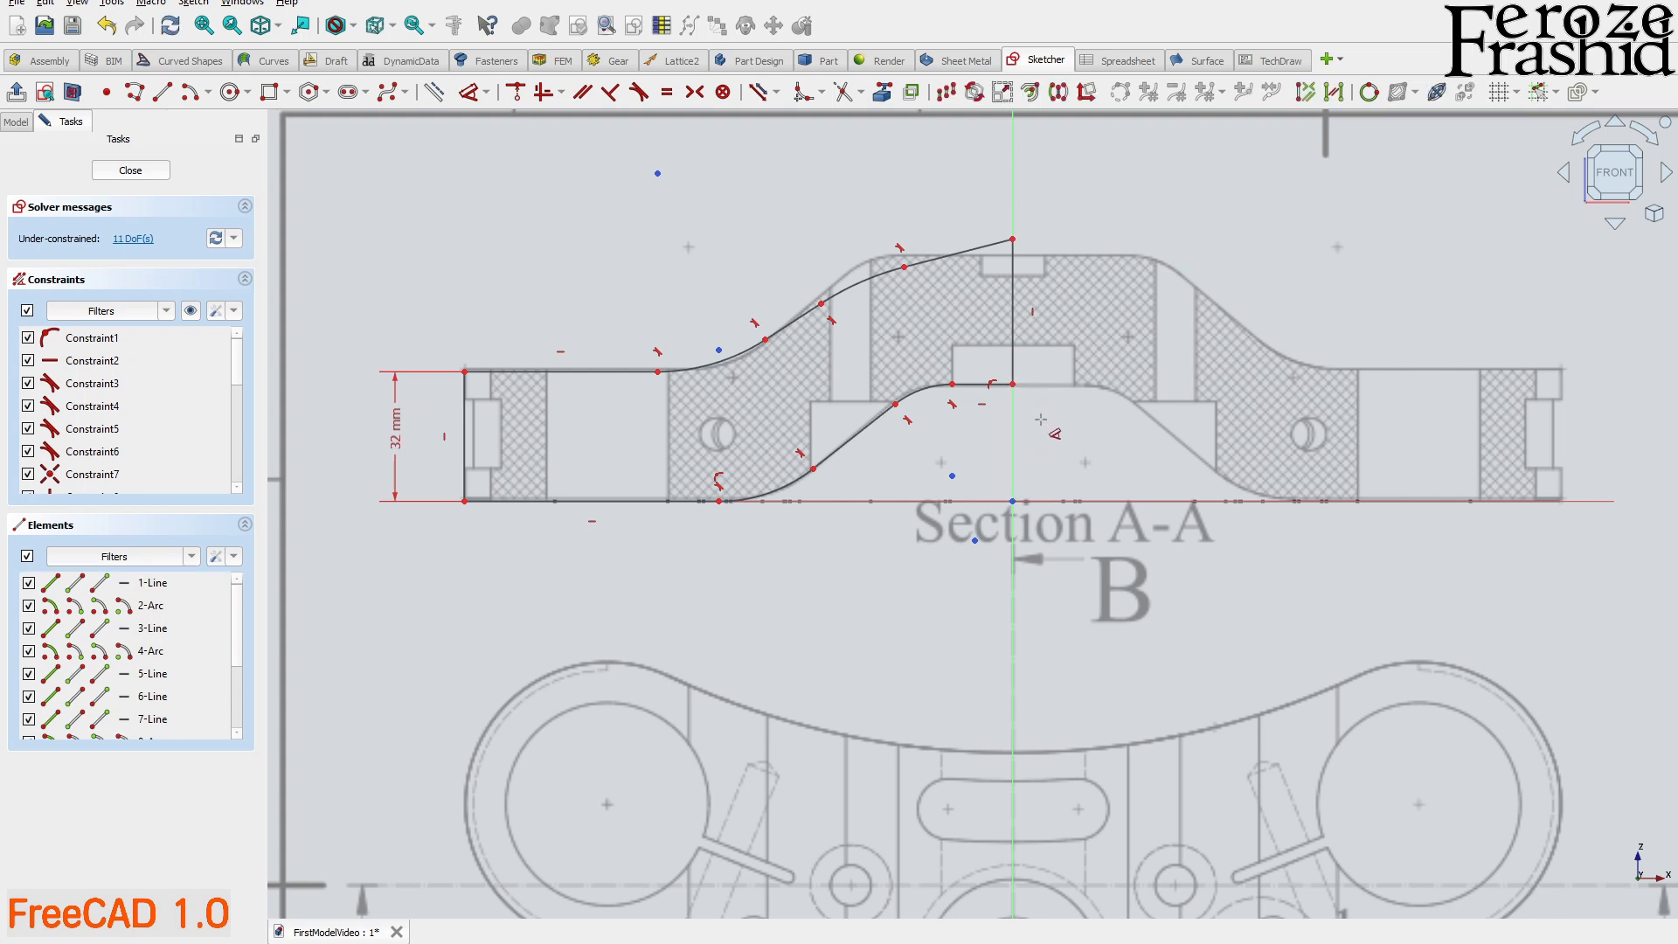
{"action": "key", "text": "Escape"}
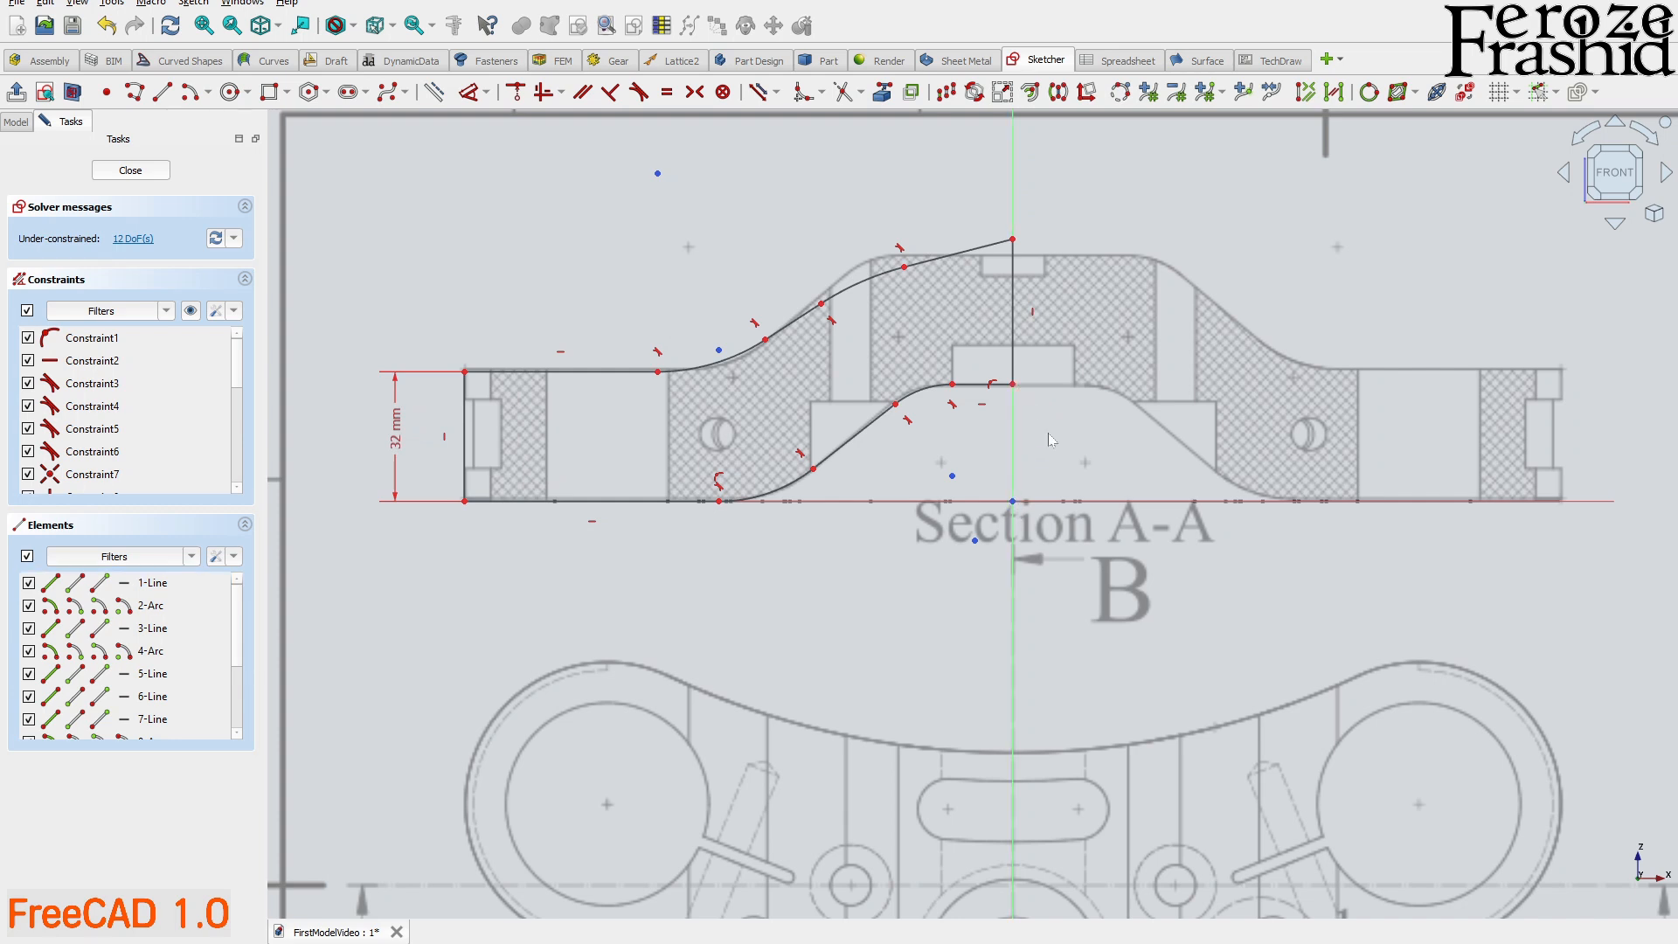
- Dimension the height of the arch's underside above the horizontal axis at the centreline as 28 mm
{"action": "left_click", "coordinate": [1015, 385]}
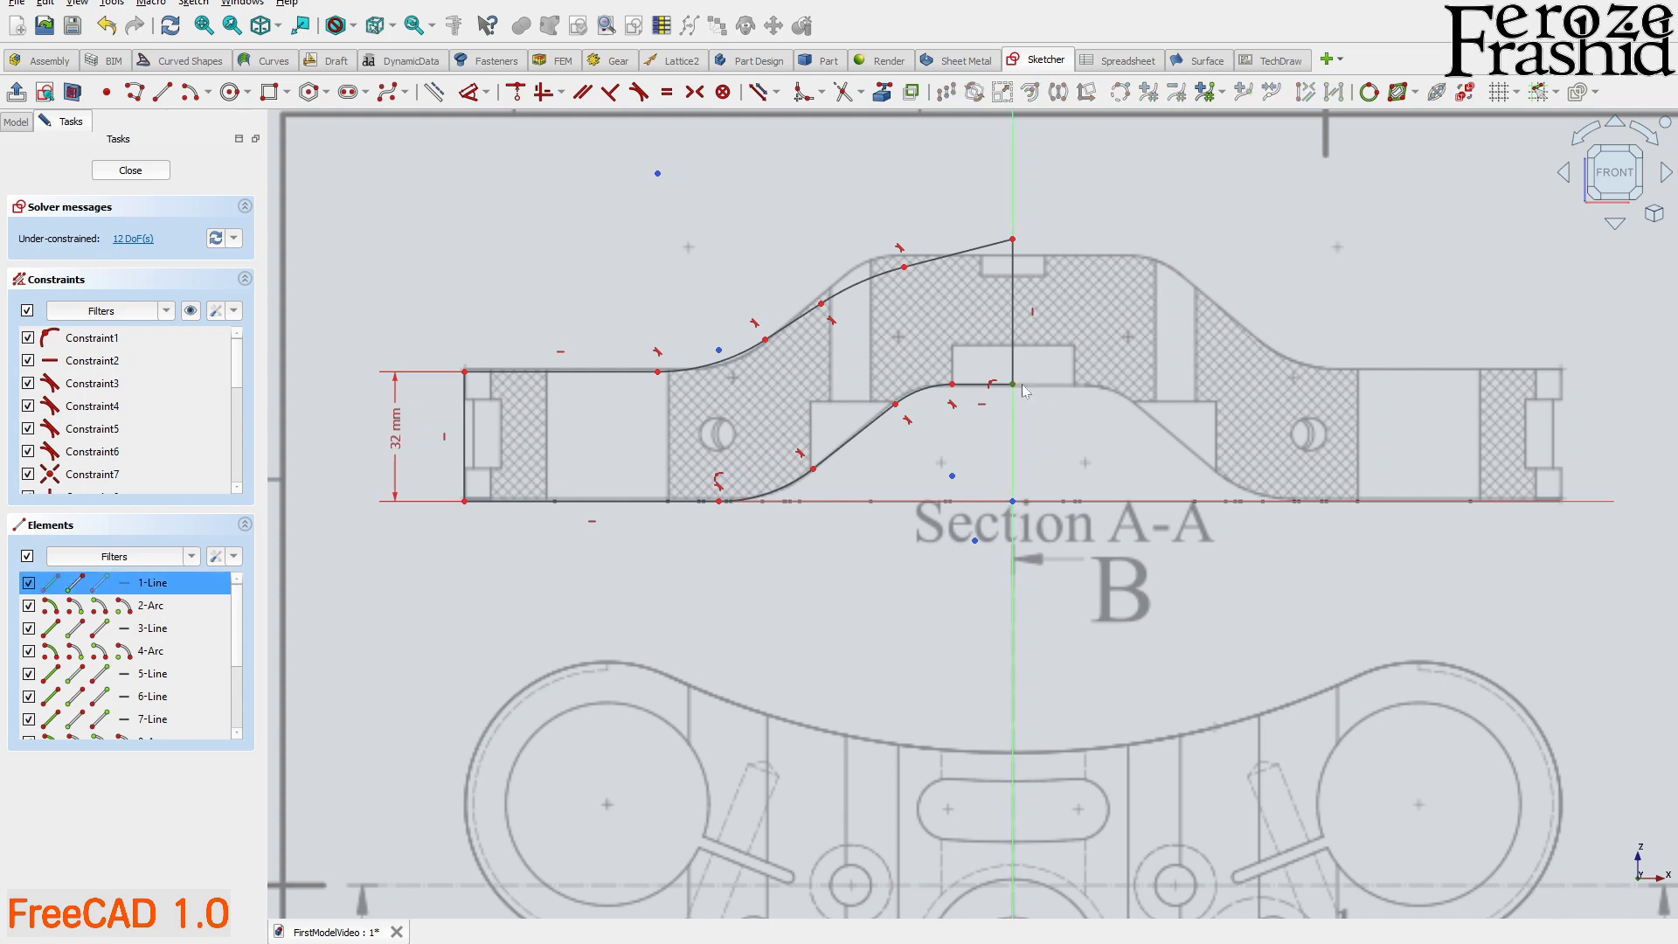
{"action": "key", "text": "i"}
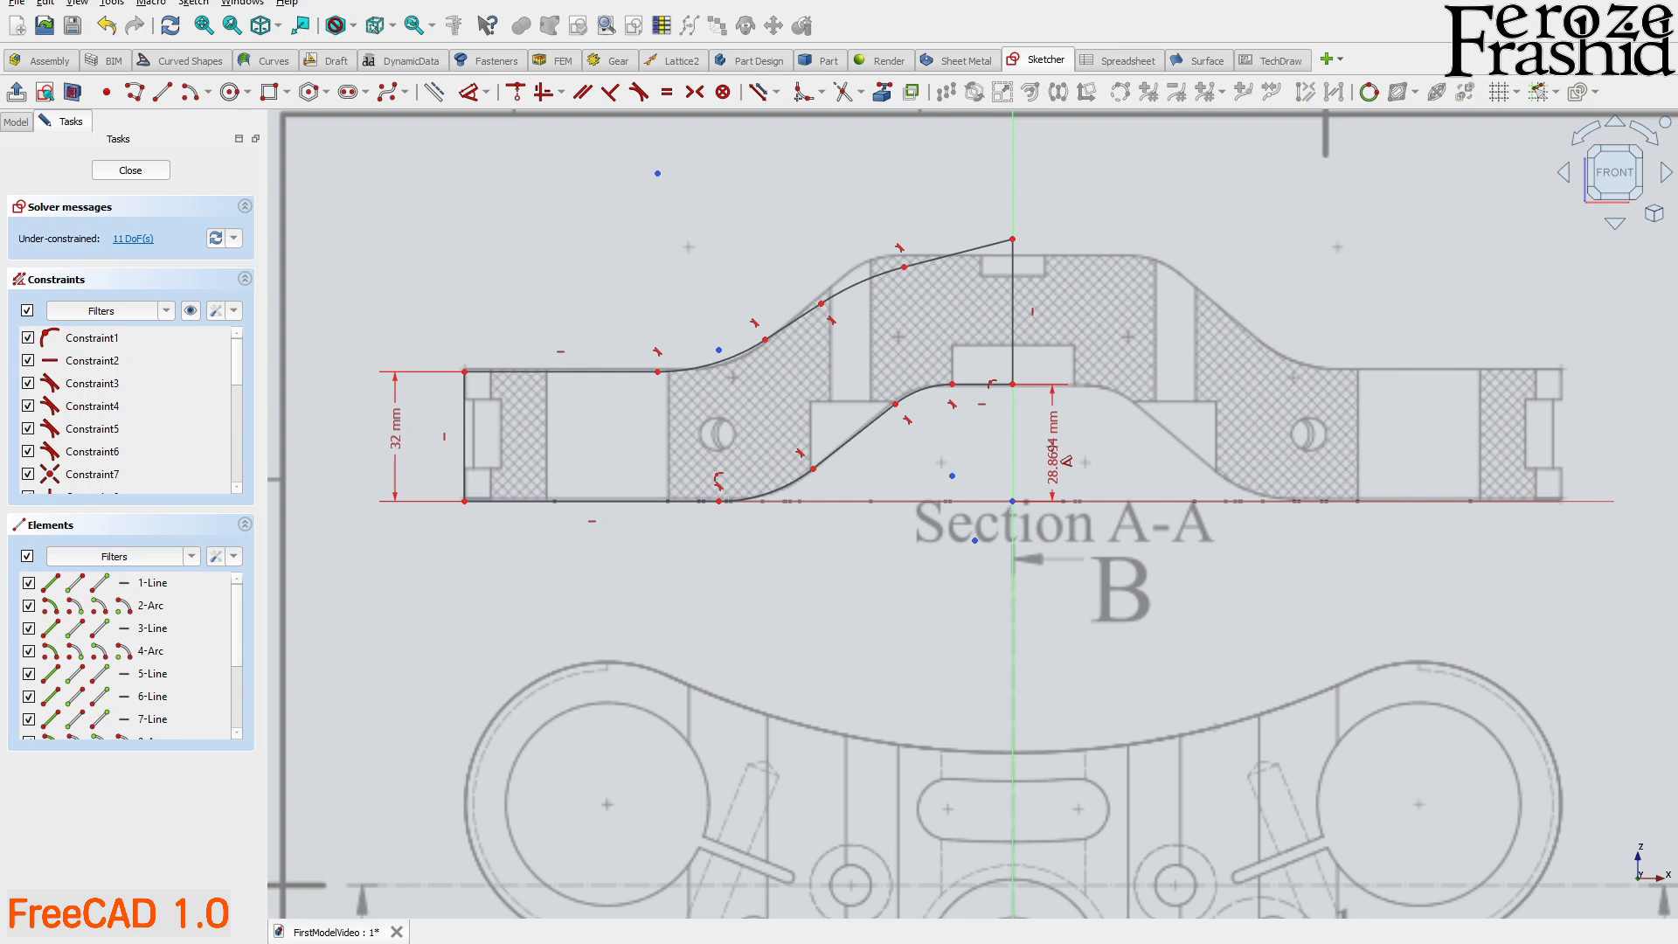
{"action": "double_click", "coordinate": [1048, 452]}
{"action": "type", "text": "28"}
{"action": "key", "text": "Return"}
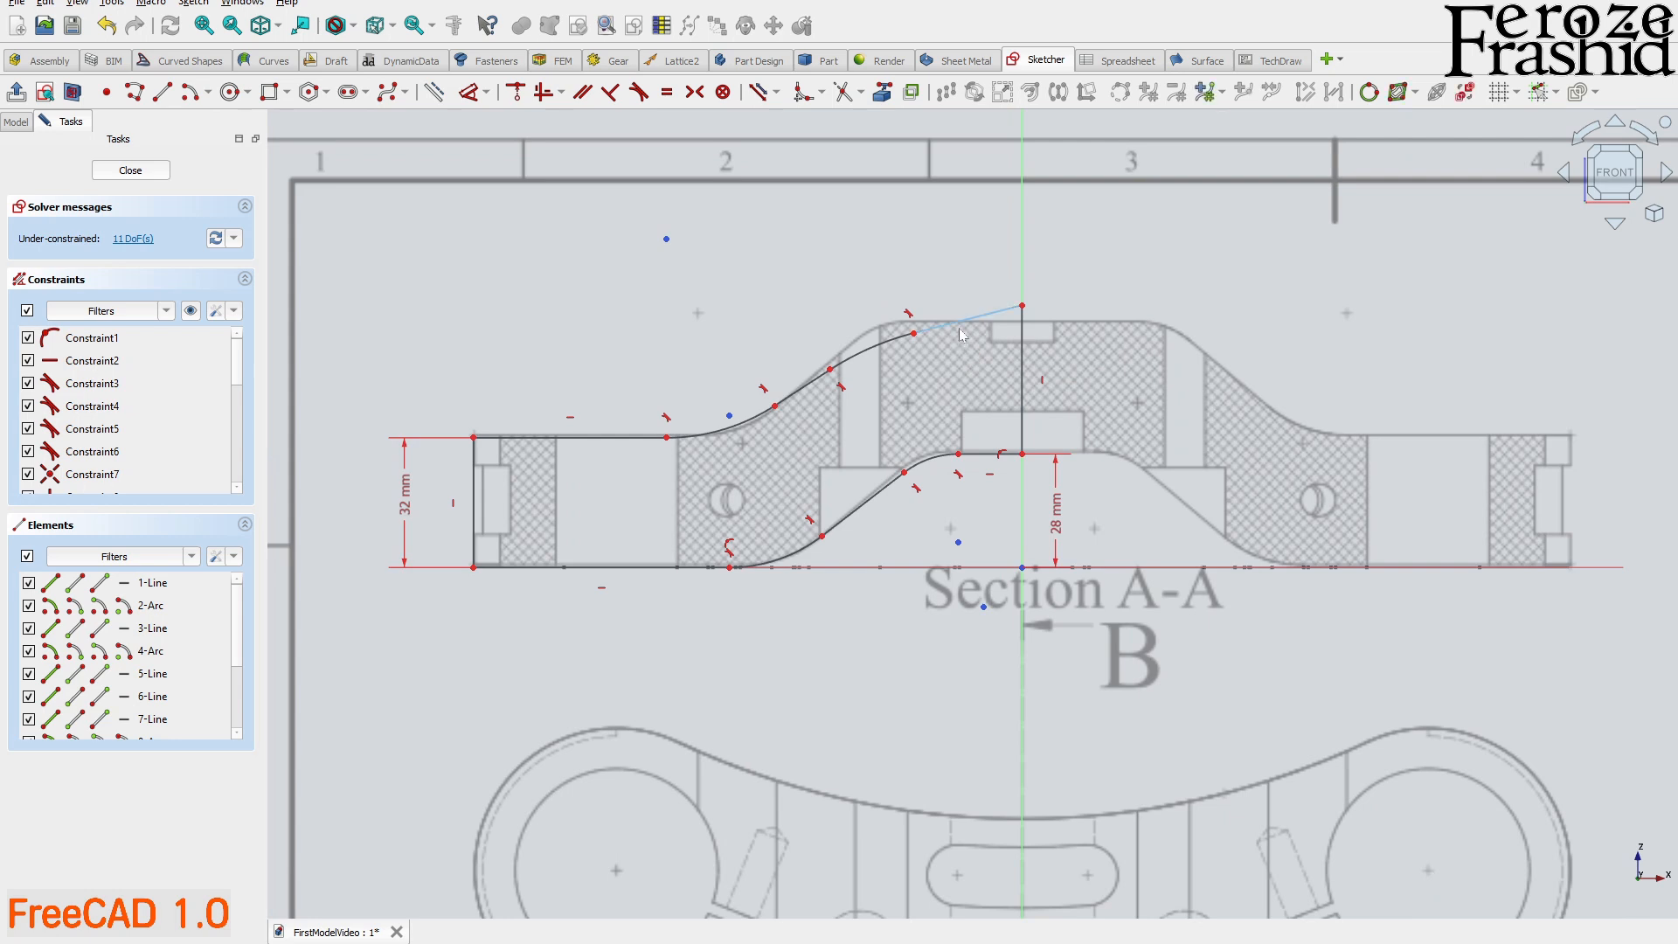
- Constrain the profile's top edge to be horizontal and slide it onto the upper outline of the section drawing
{"action": "left_click", "coordinate": [957, 332]}
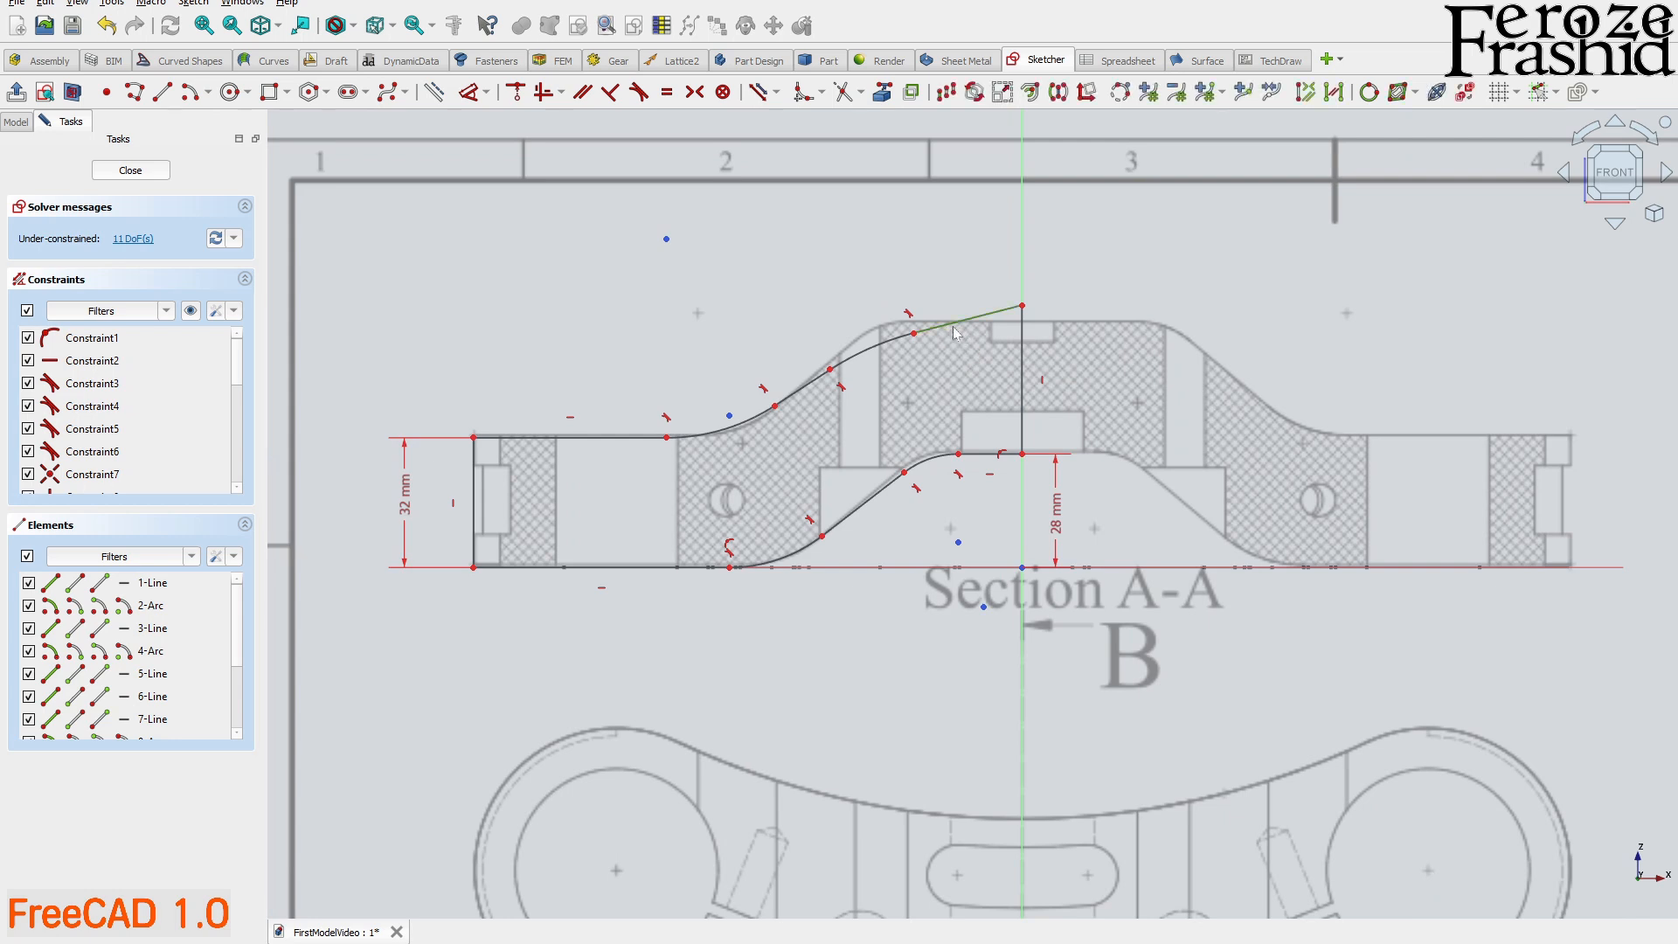
{"action": "key", "text": "h"}
{"action": "left_click_drag", "start_coordinate": [990, 330], "coordinate": [961, 332]}
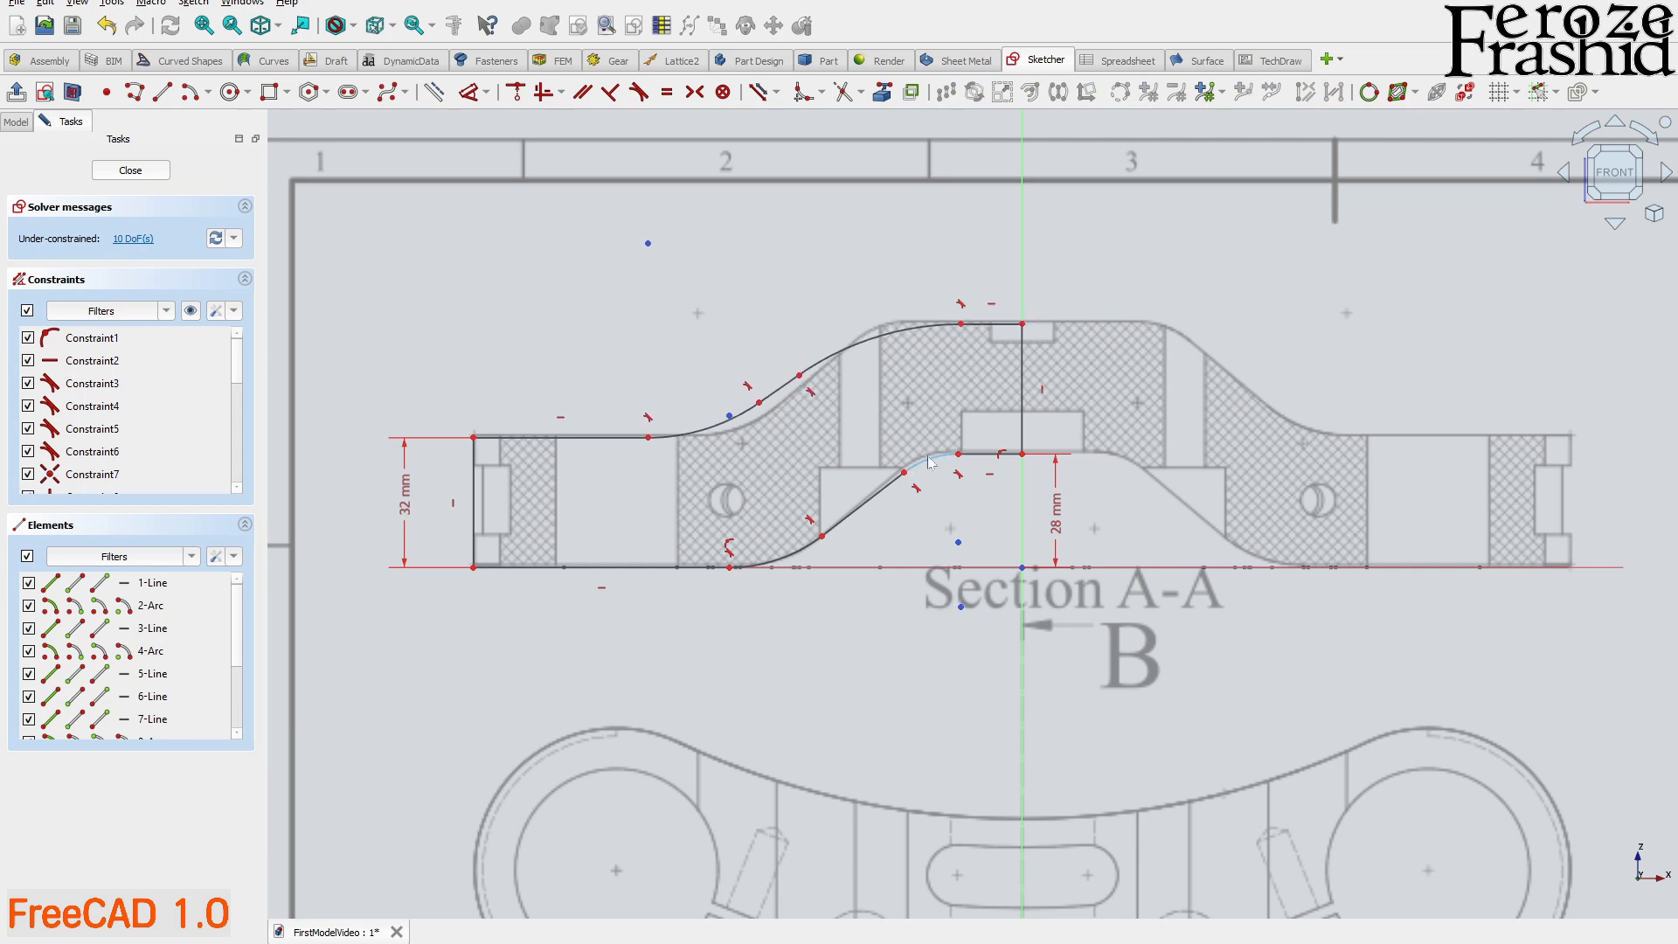
- Dimension the radius of the upper arc on the arch's underside at 19 mm
{"action": "left_click", "coordinate": [929, 462]}
{"action": "key", "text": "d"}
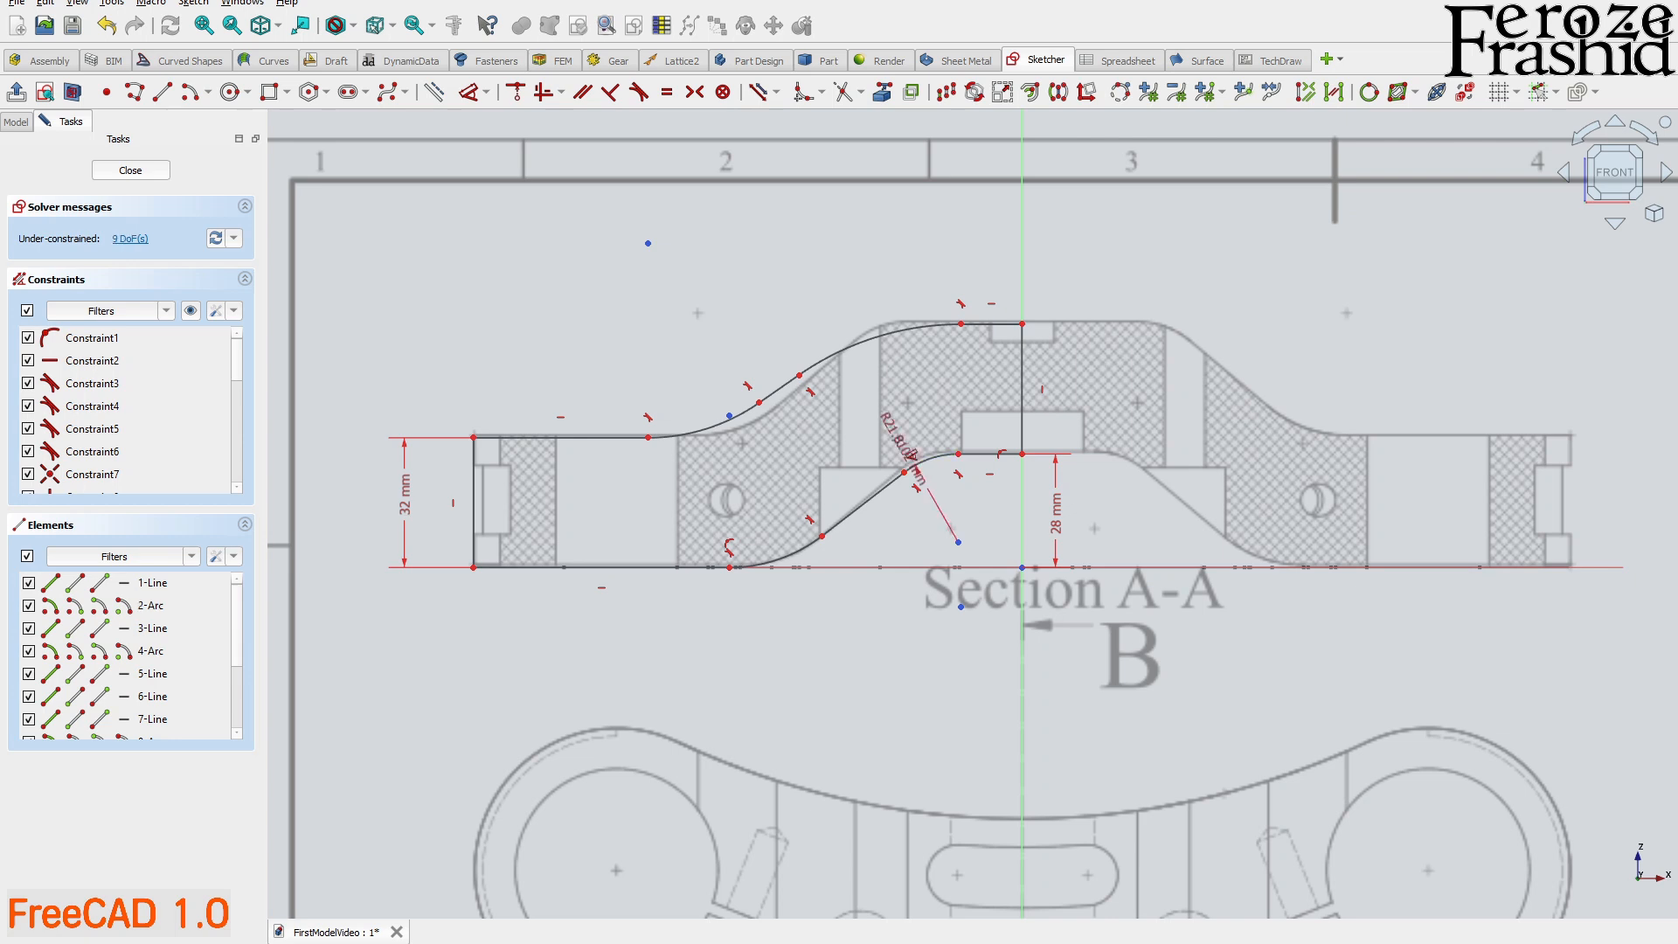
{"action": "left_click", "coordinate": [906, 430]}
{"action": "type", "text": "19"}
{"action": "key", "text": "Return"}
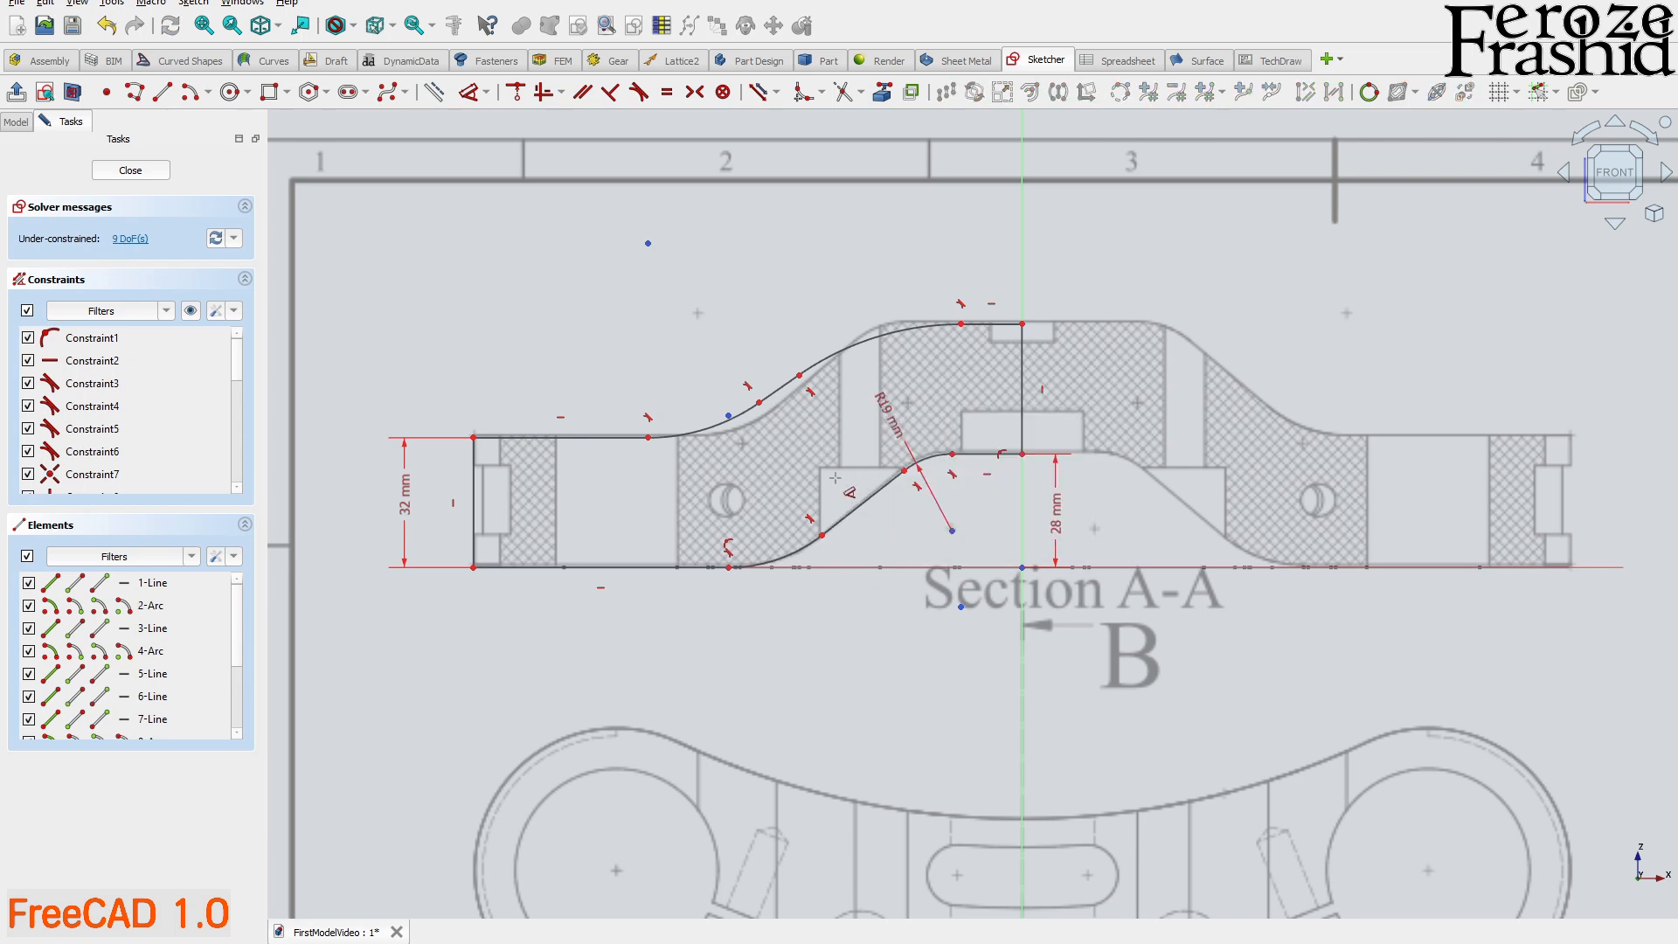
- Dimension the lower underside arc's radius at 30 mm and make the concave arc above it equal in radius
{"action": "left_click", "coordinate": [798, 552]}
{"action": "key", "text": "d"}
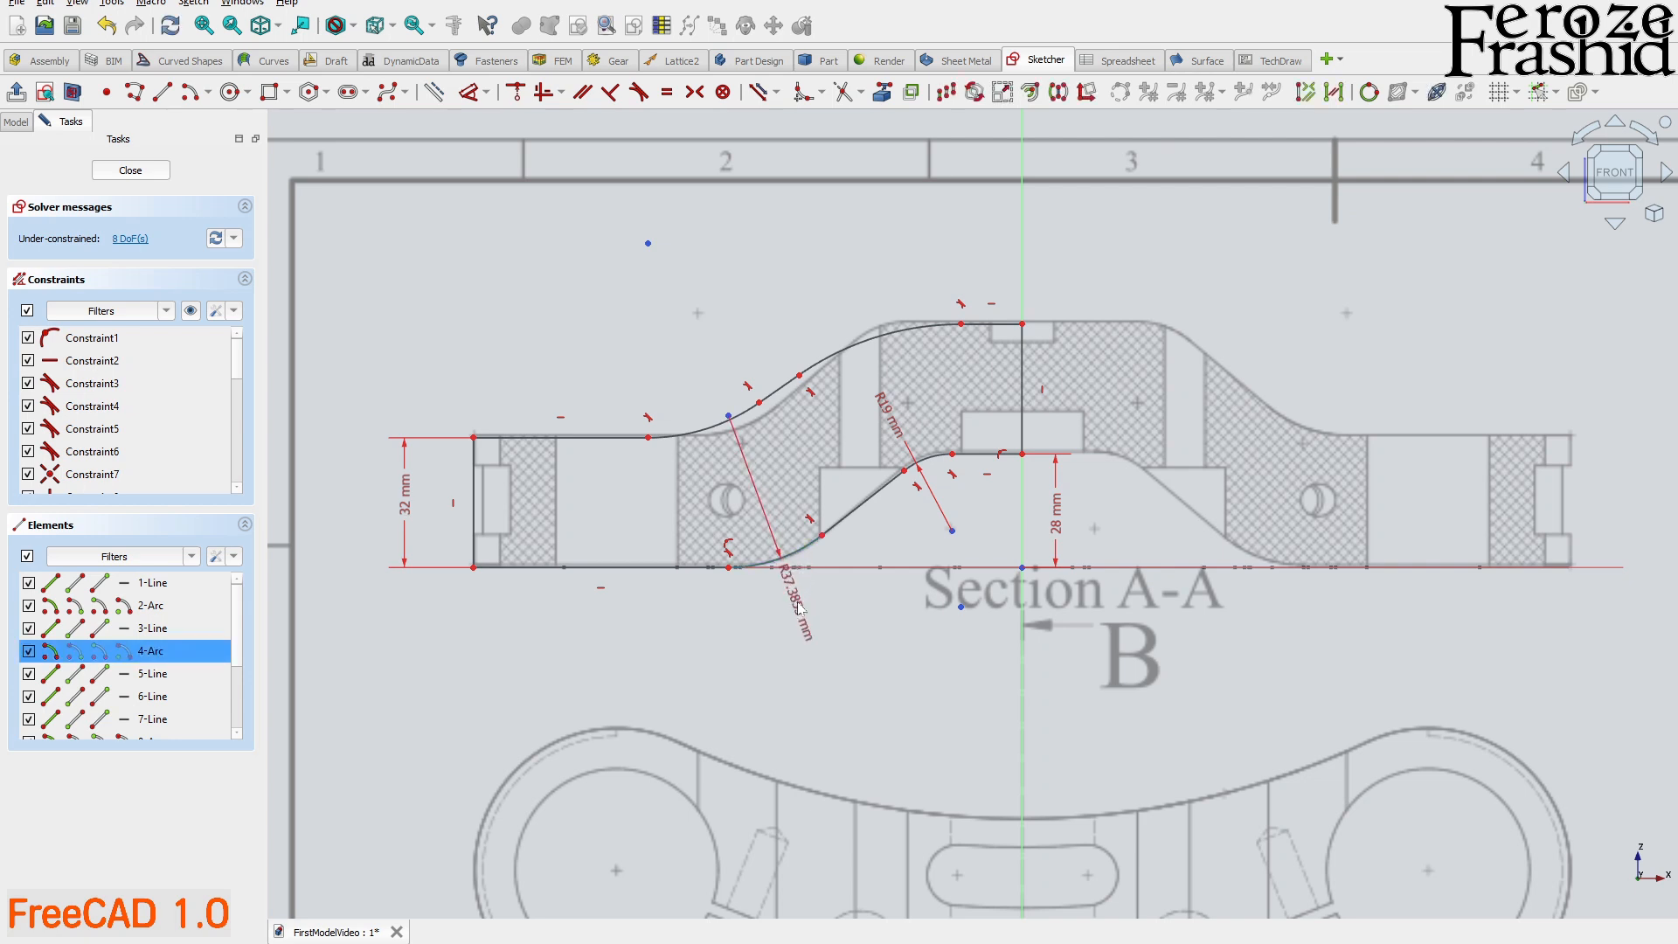
{"action": "left_click", "coordinate": [805, 603]}
{"action": "type", "text": "30"}
{"action": "key", "text": "Return"}
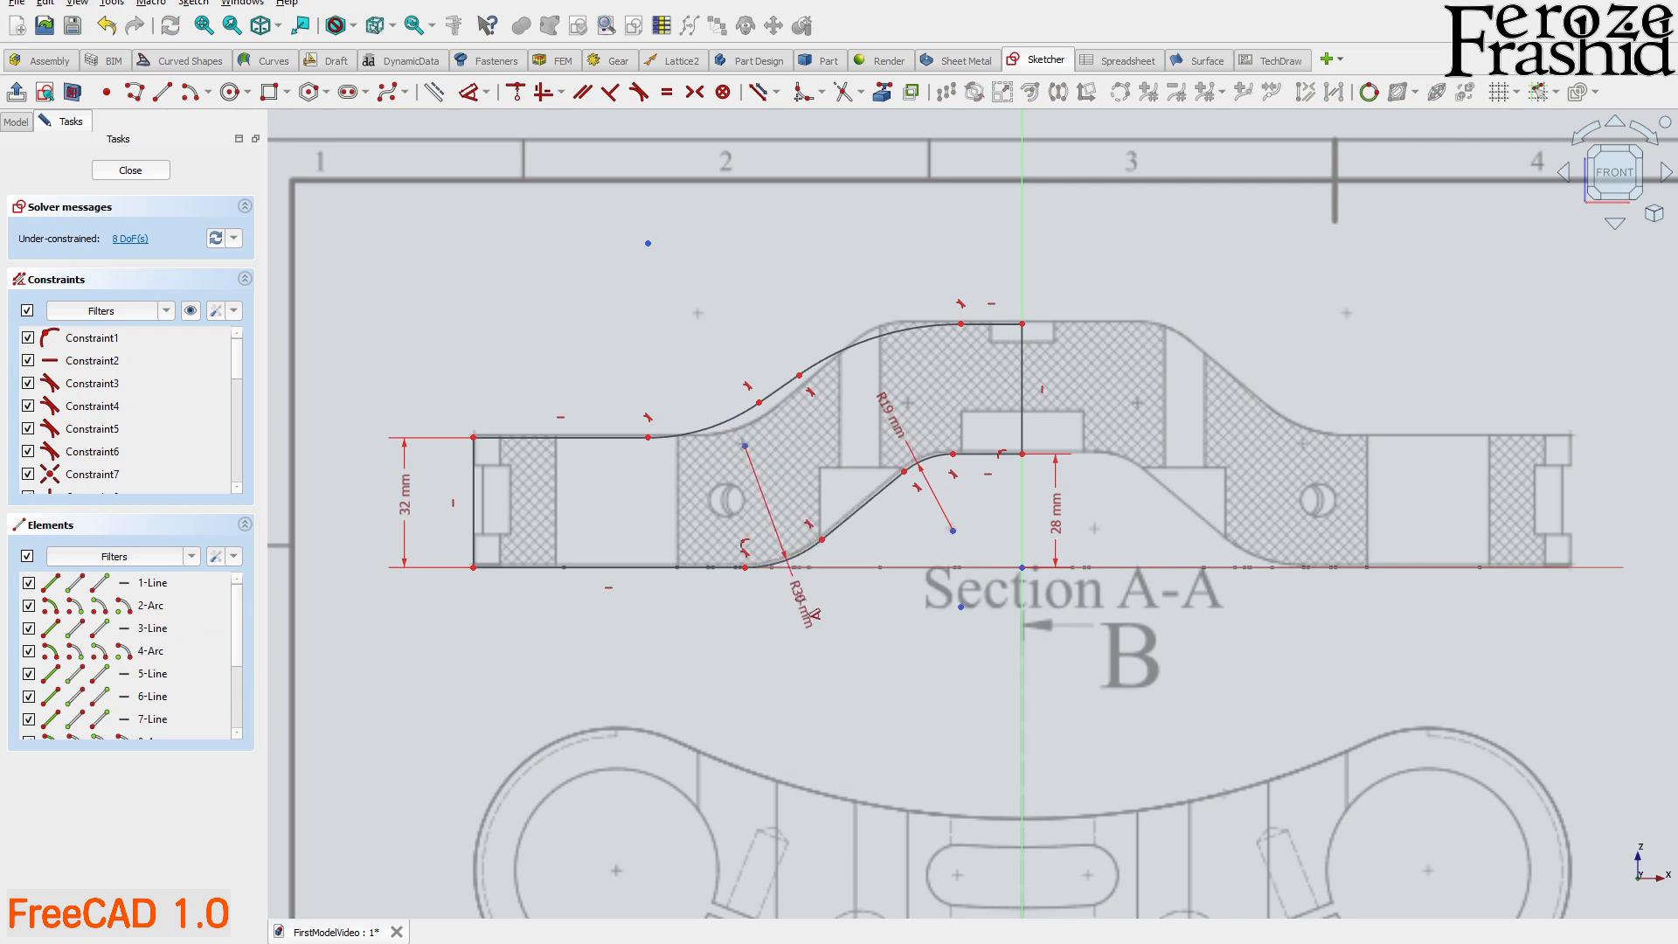
{"action": "left_click", "coordinate": [704, 433]}
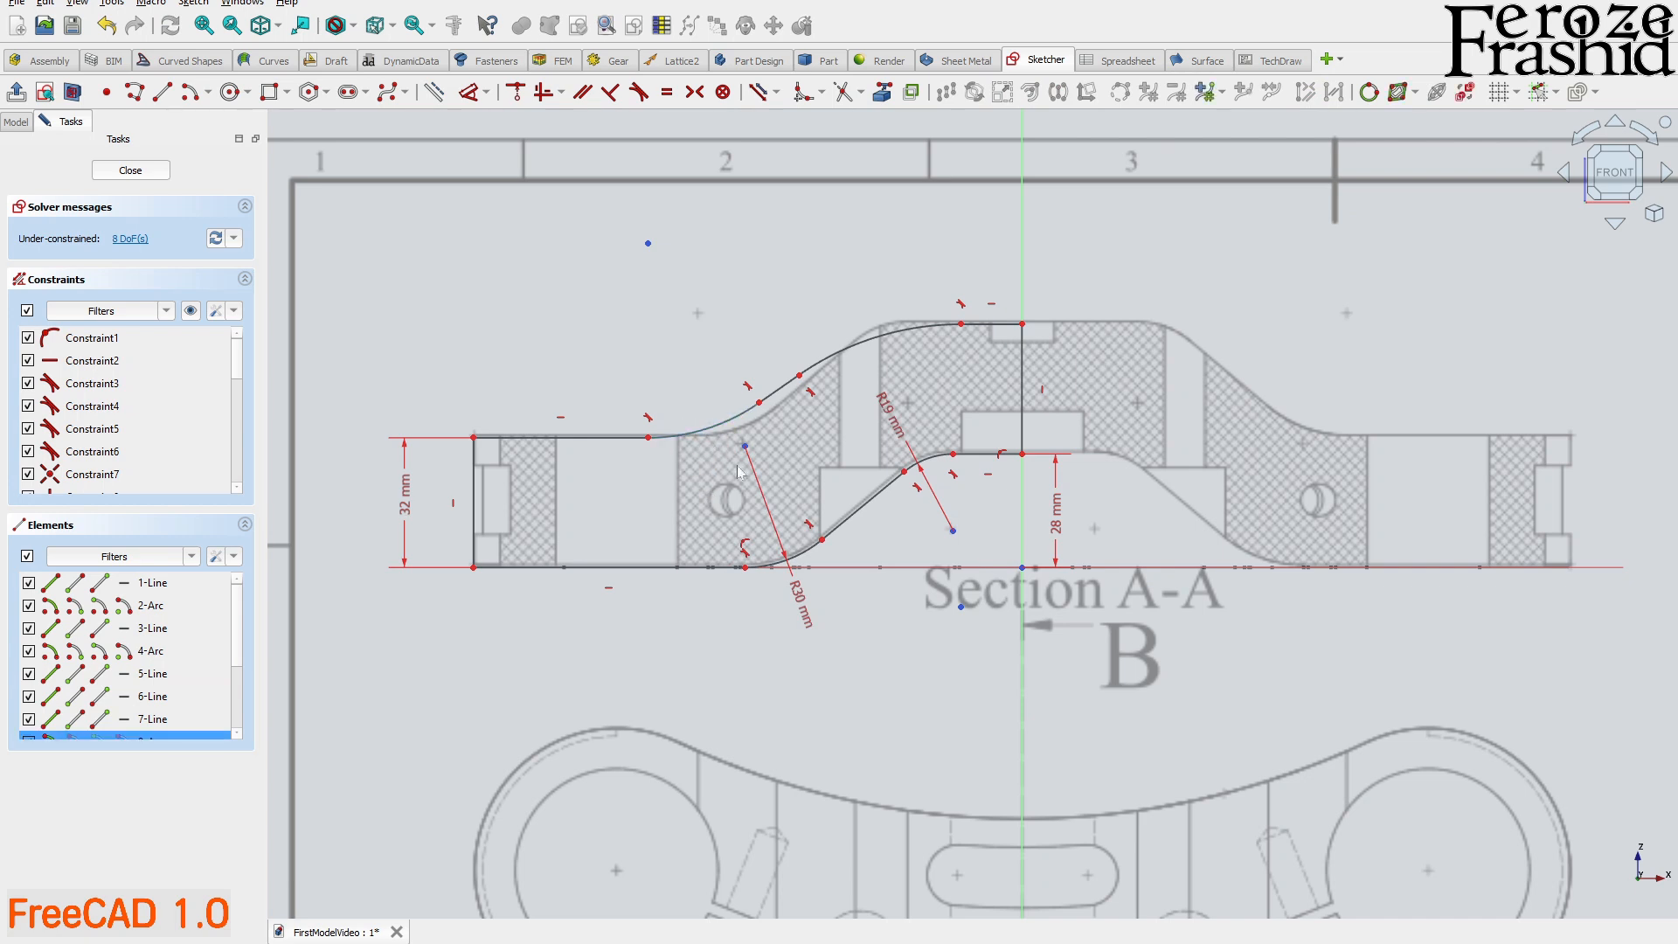
{"action": "left_click", "coordinate": [804, 560]}
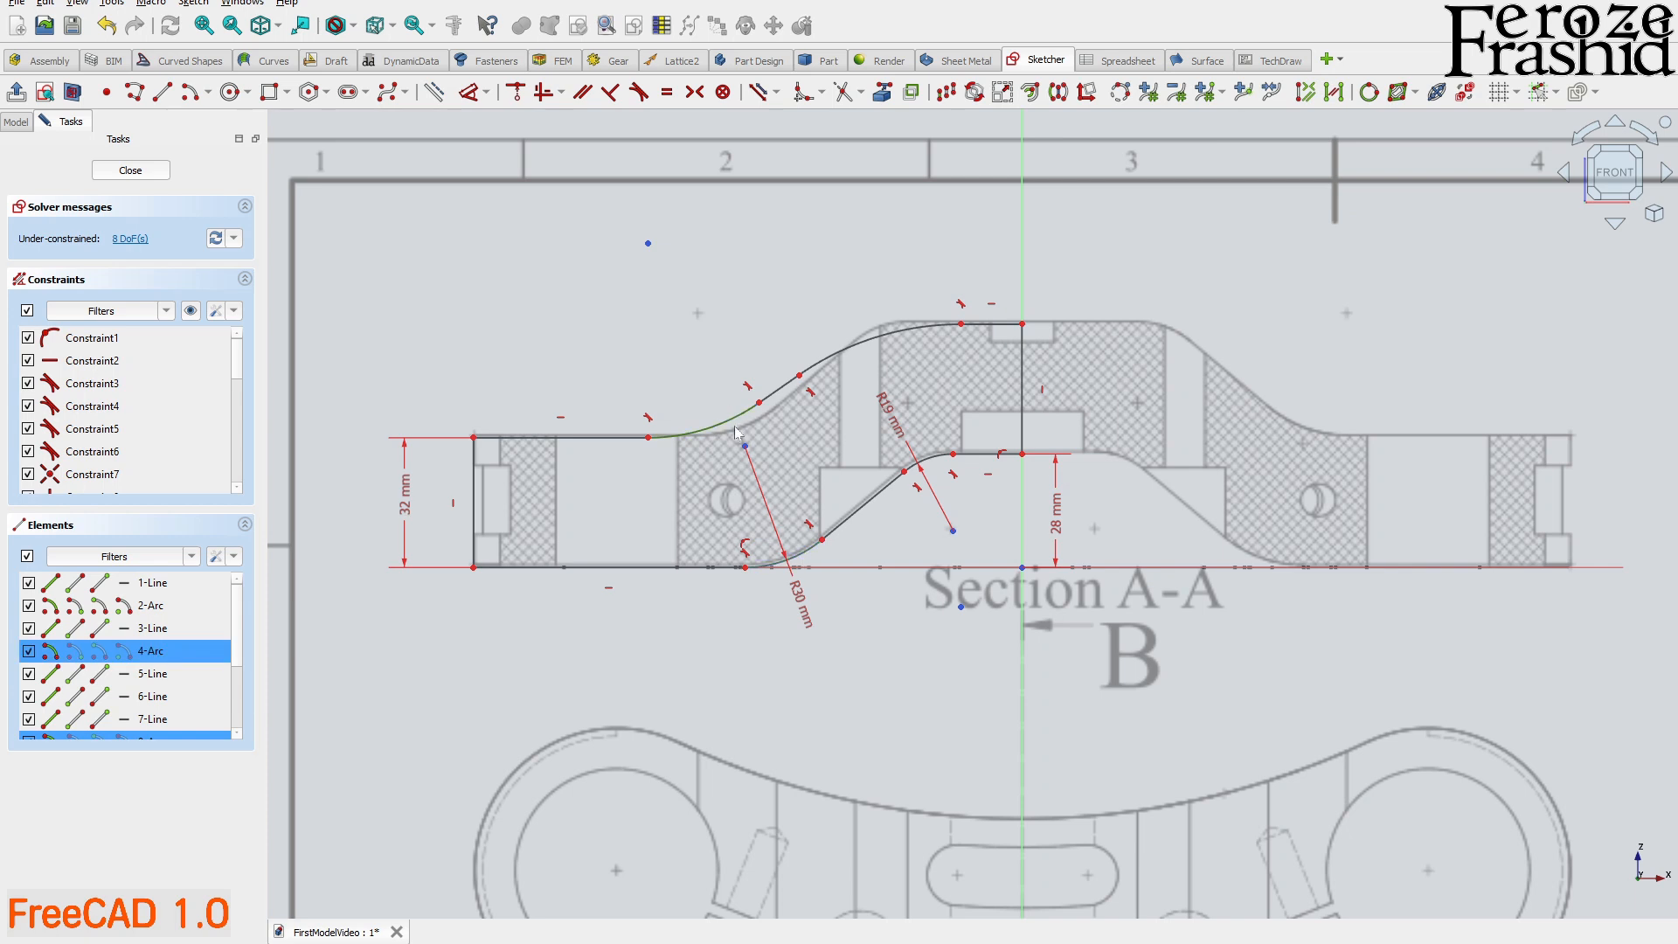
{"action": "key", "text": "e"}
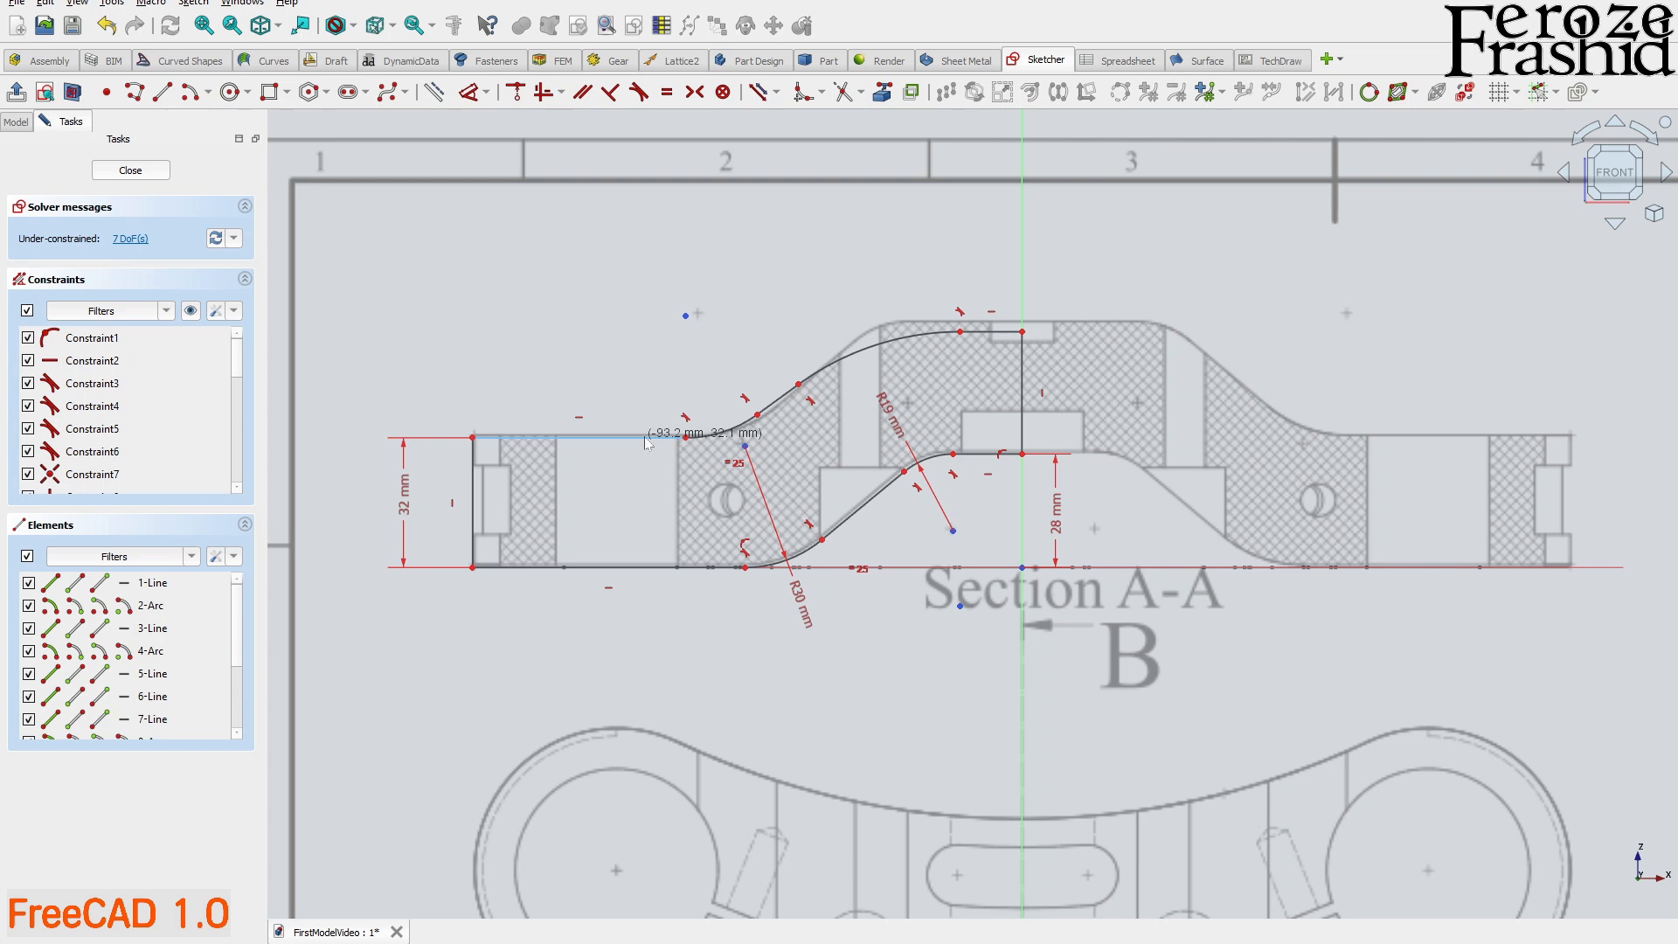
- Dimension the convex arc beside the top edge at 20 mm radius and move its end onto the drawing's outline
{"action": "left_click", "coordinate": [887, 328]}
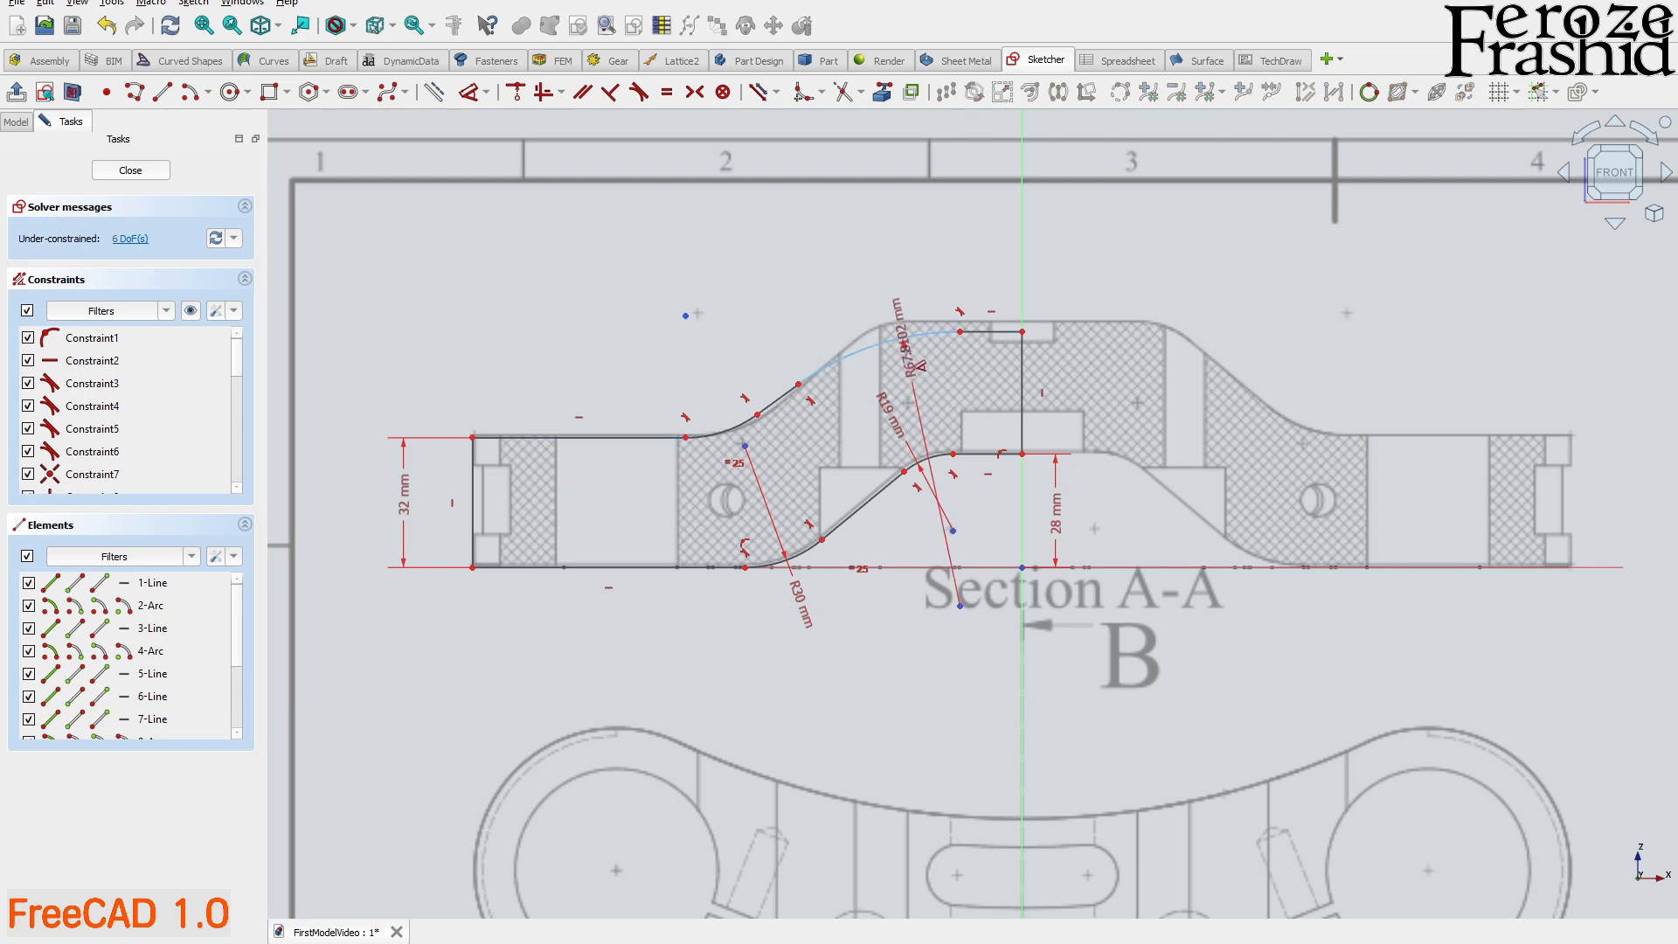
{"action": "left_click", "coordinate": [911, 374]}
{"action": "type", "text": "20"}
{"action": "key", "text": "Return"}
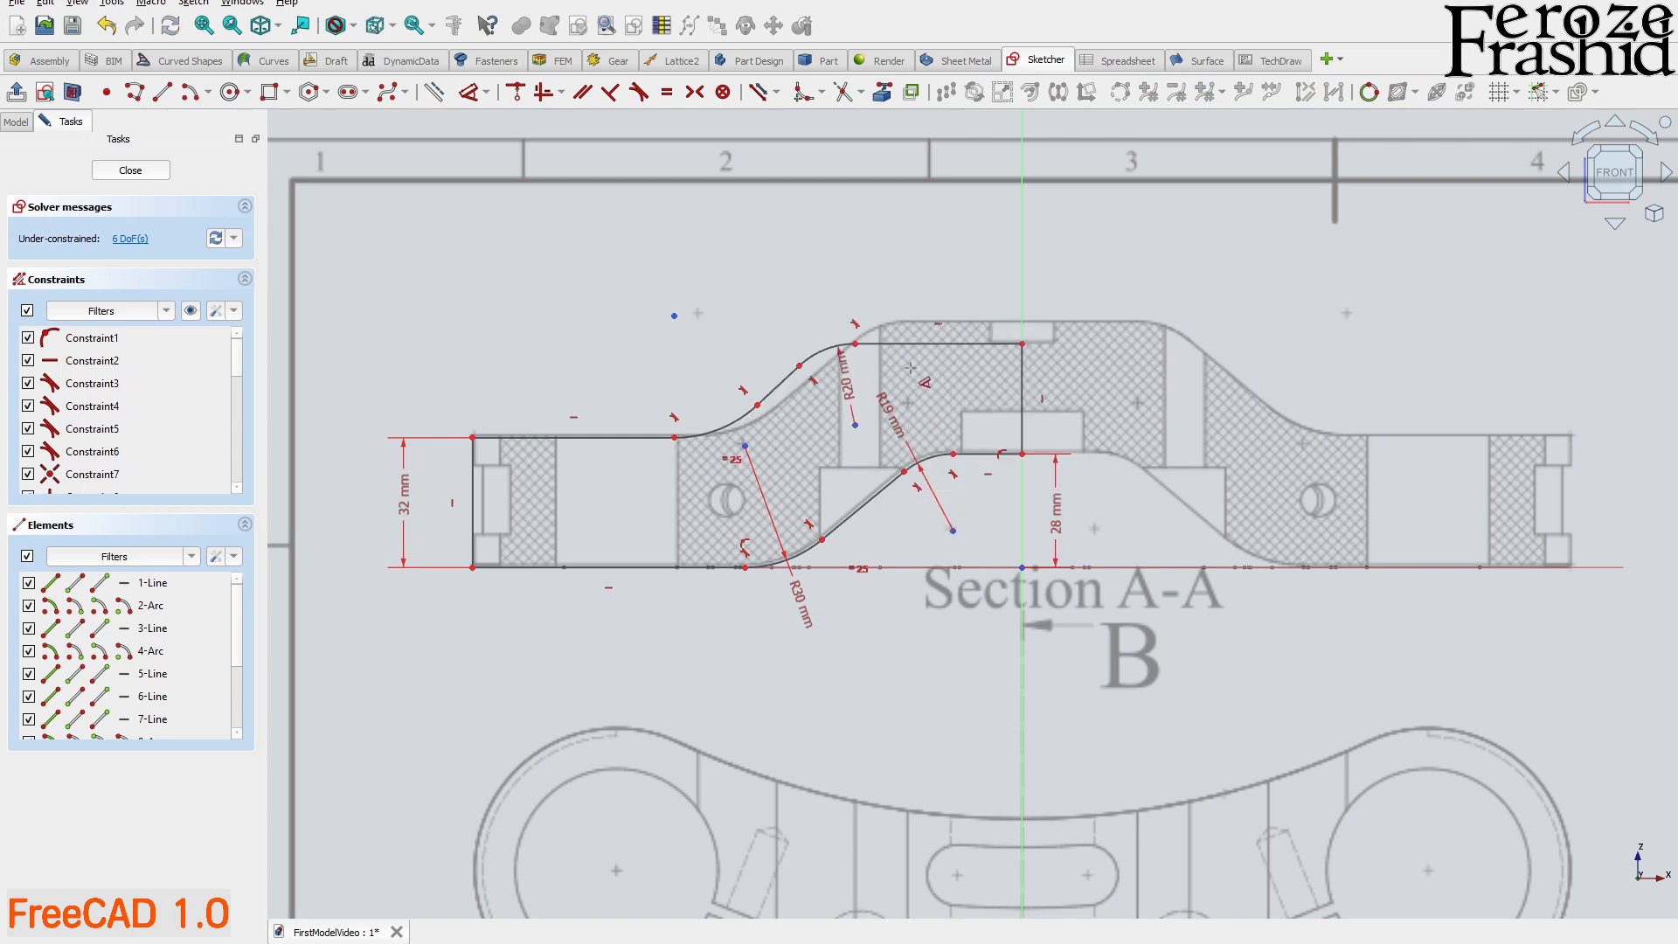
{"action": "left_click_drag", "start_coordinate": [856, 344], "coordinate": [980, 332]}
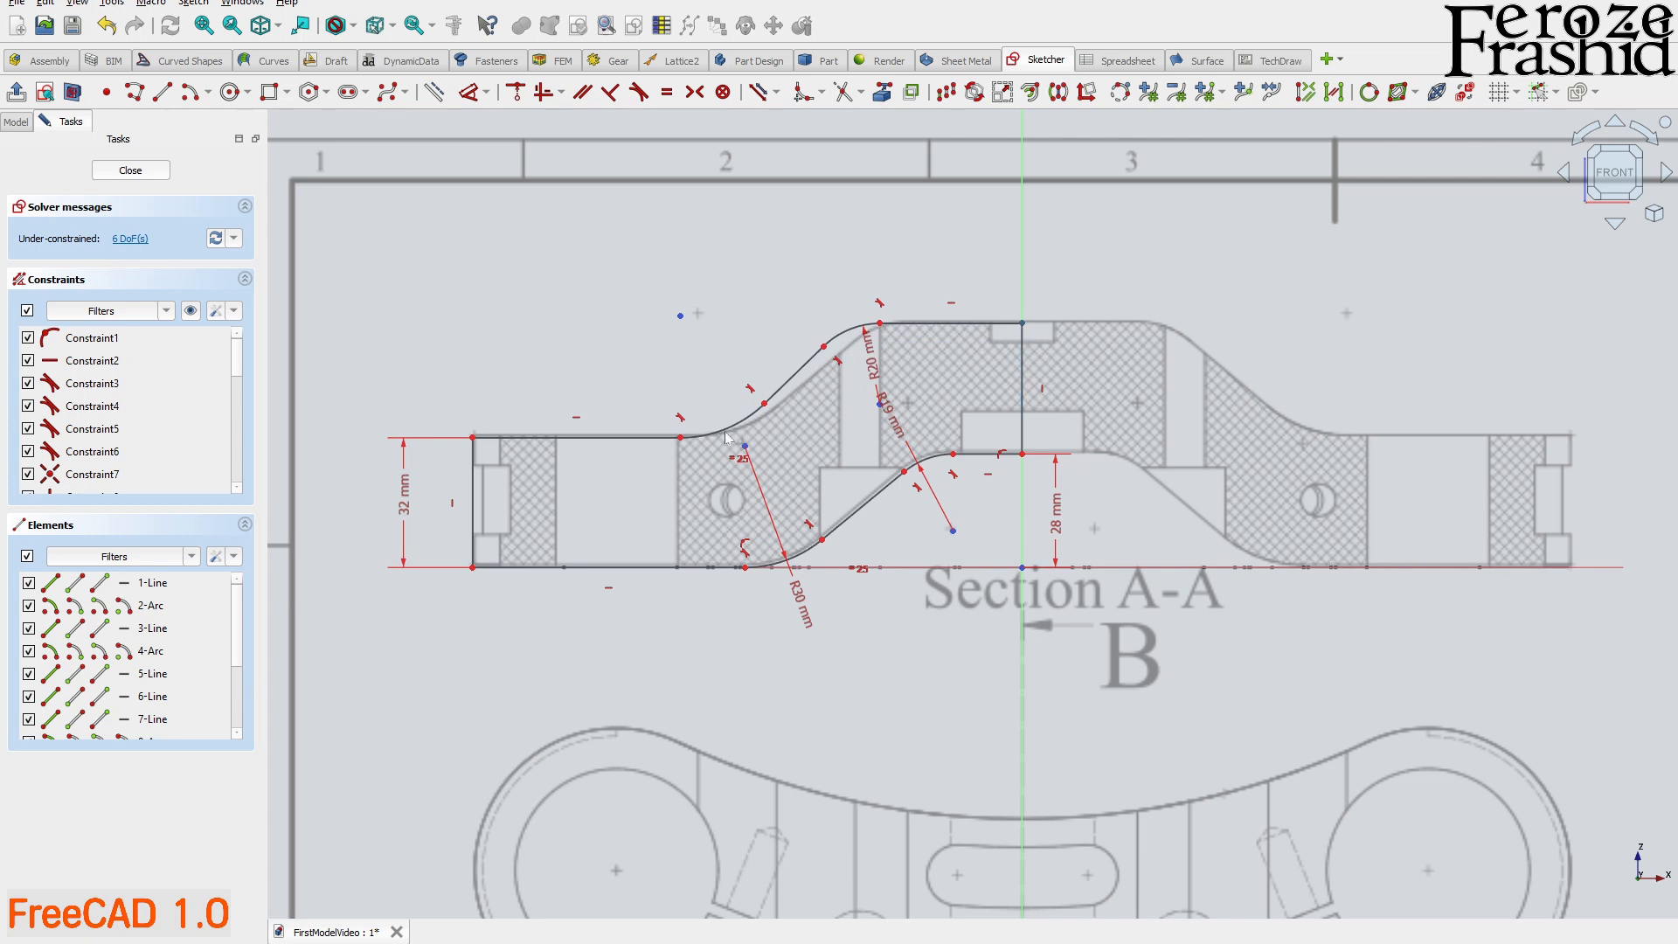
- Constrain the profile's vertical outer edge and the vertical centreline edge to equal length
{"action": "left_click", "coordinate": [474, 494]}
{"action": "left_click", "coordinate": [1022, 384]}
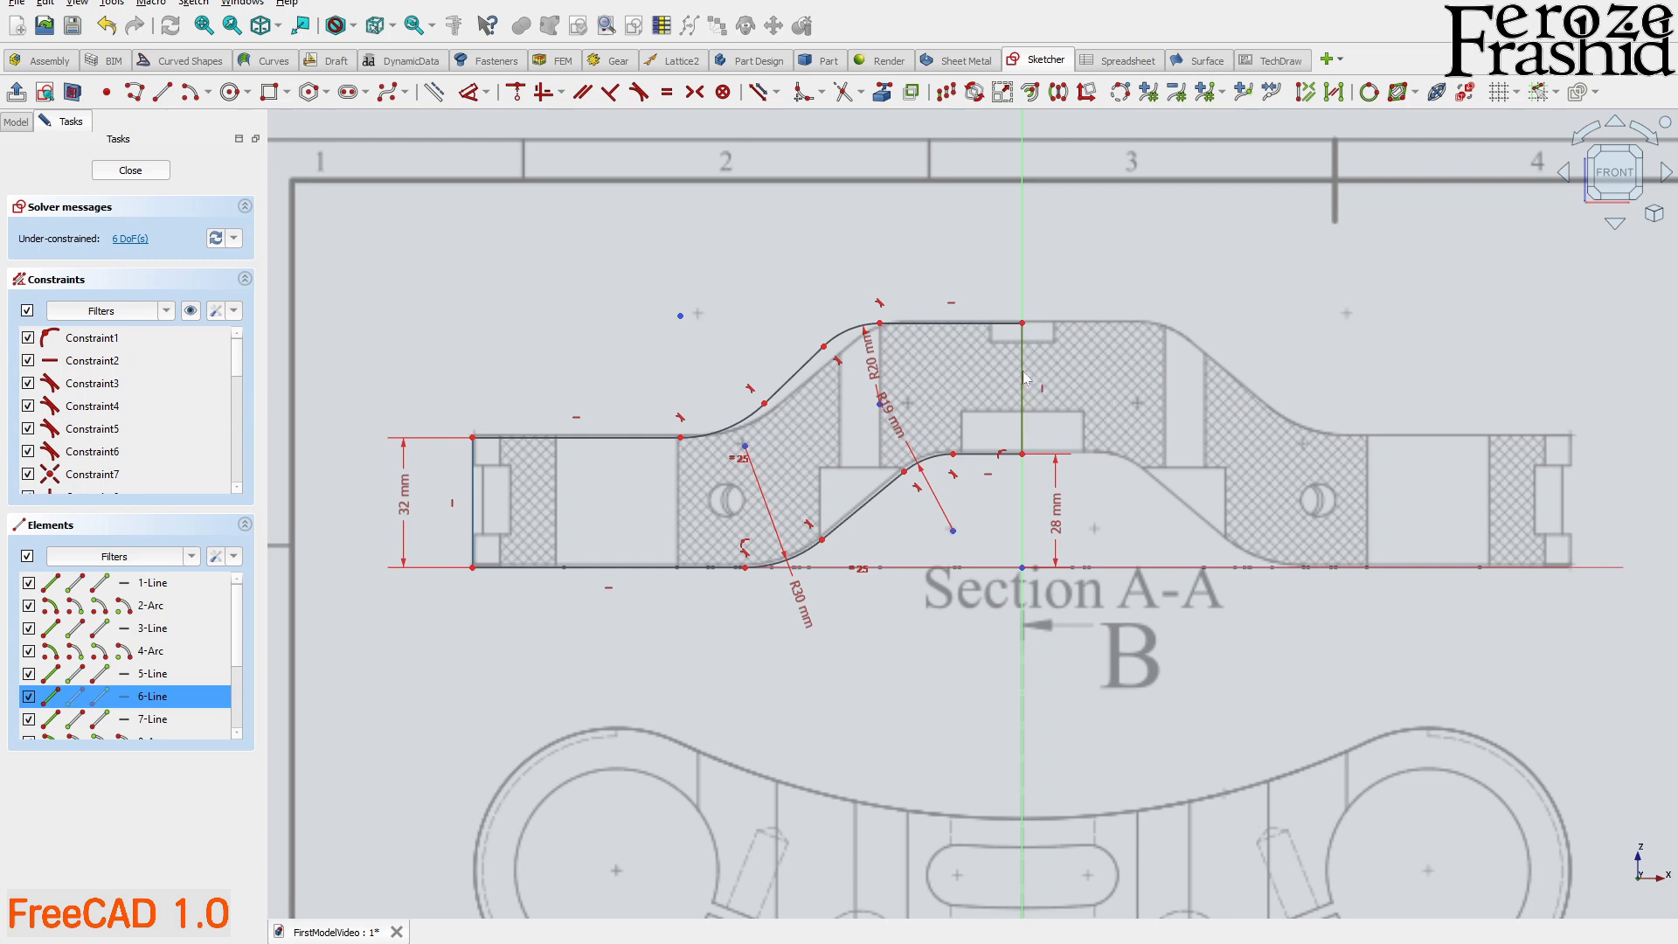
{"action": "key", "text": "e"}
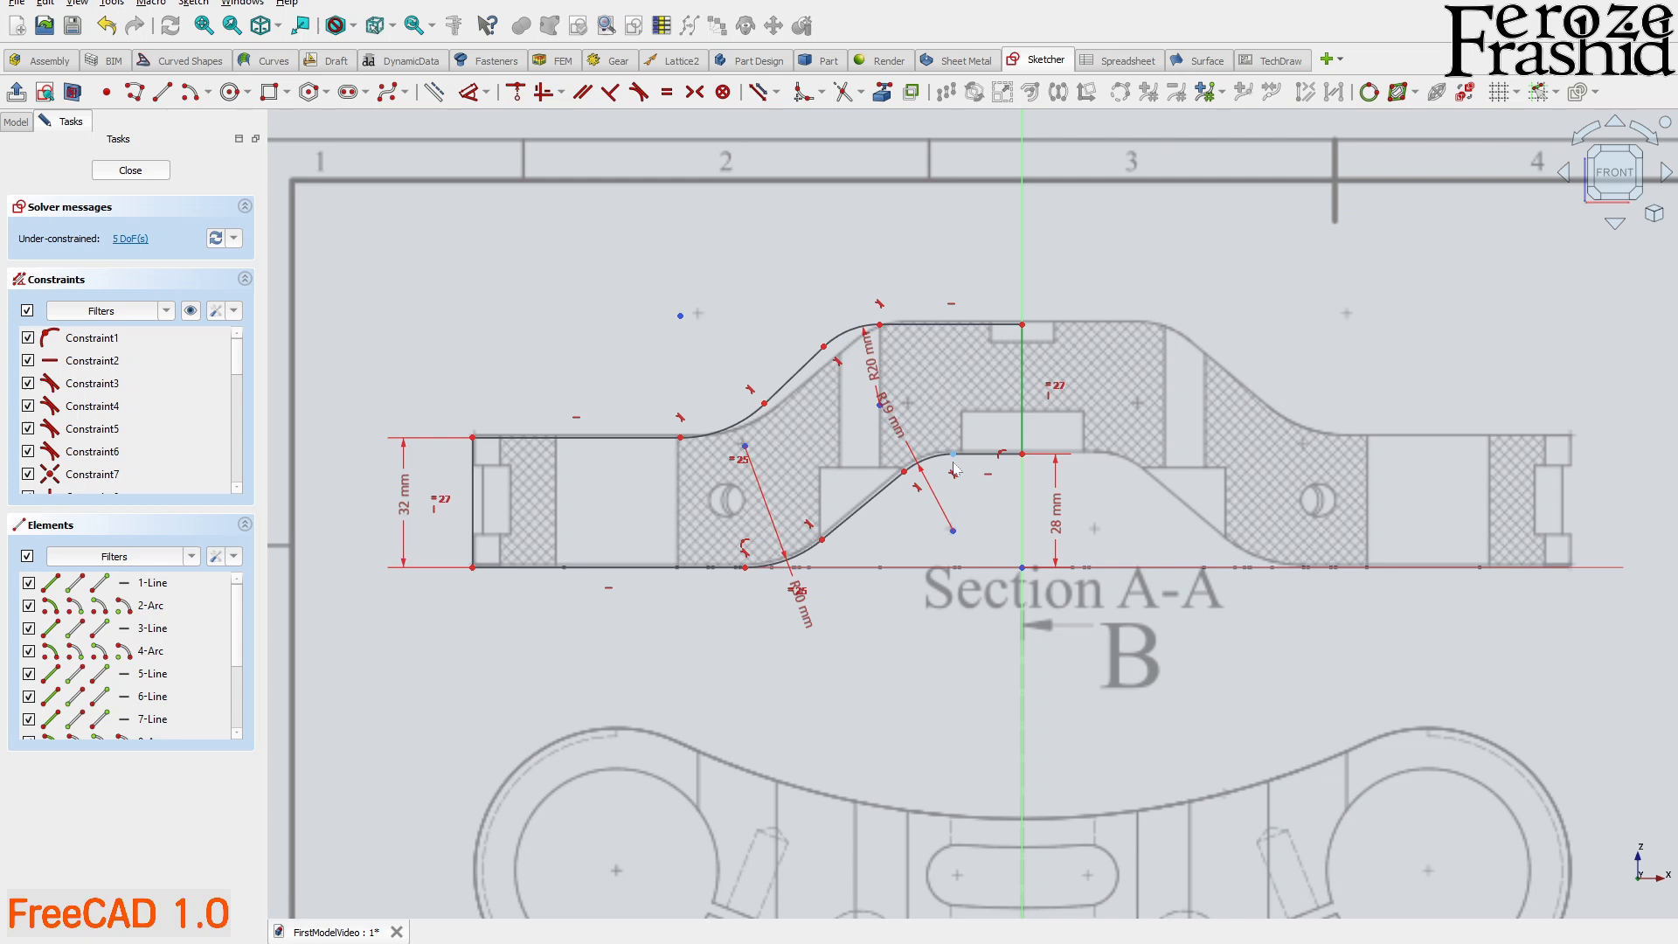
- Dimension the angle between the underside's slanted edge and the horizontal axis at 40°
{"action": "mouse_move", "coordinate": [871, 511]}
{"action": "left_mouse_down"}
{"action": "mouse_move", "coordinate": [891, 491]}
{"action": "mouse_move", "coordinate": [848, 517]}
{"action": "left_mouse_up"}
{"action": "left_click", "coordinate": [868, 510]}
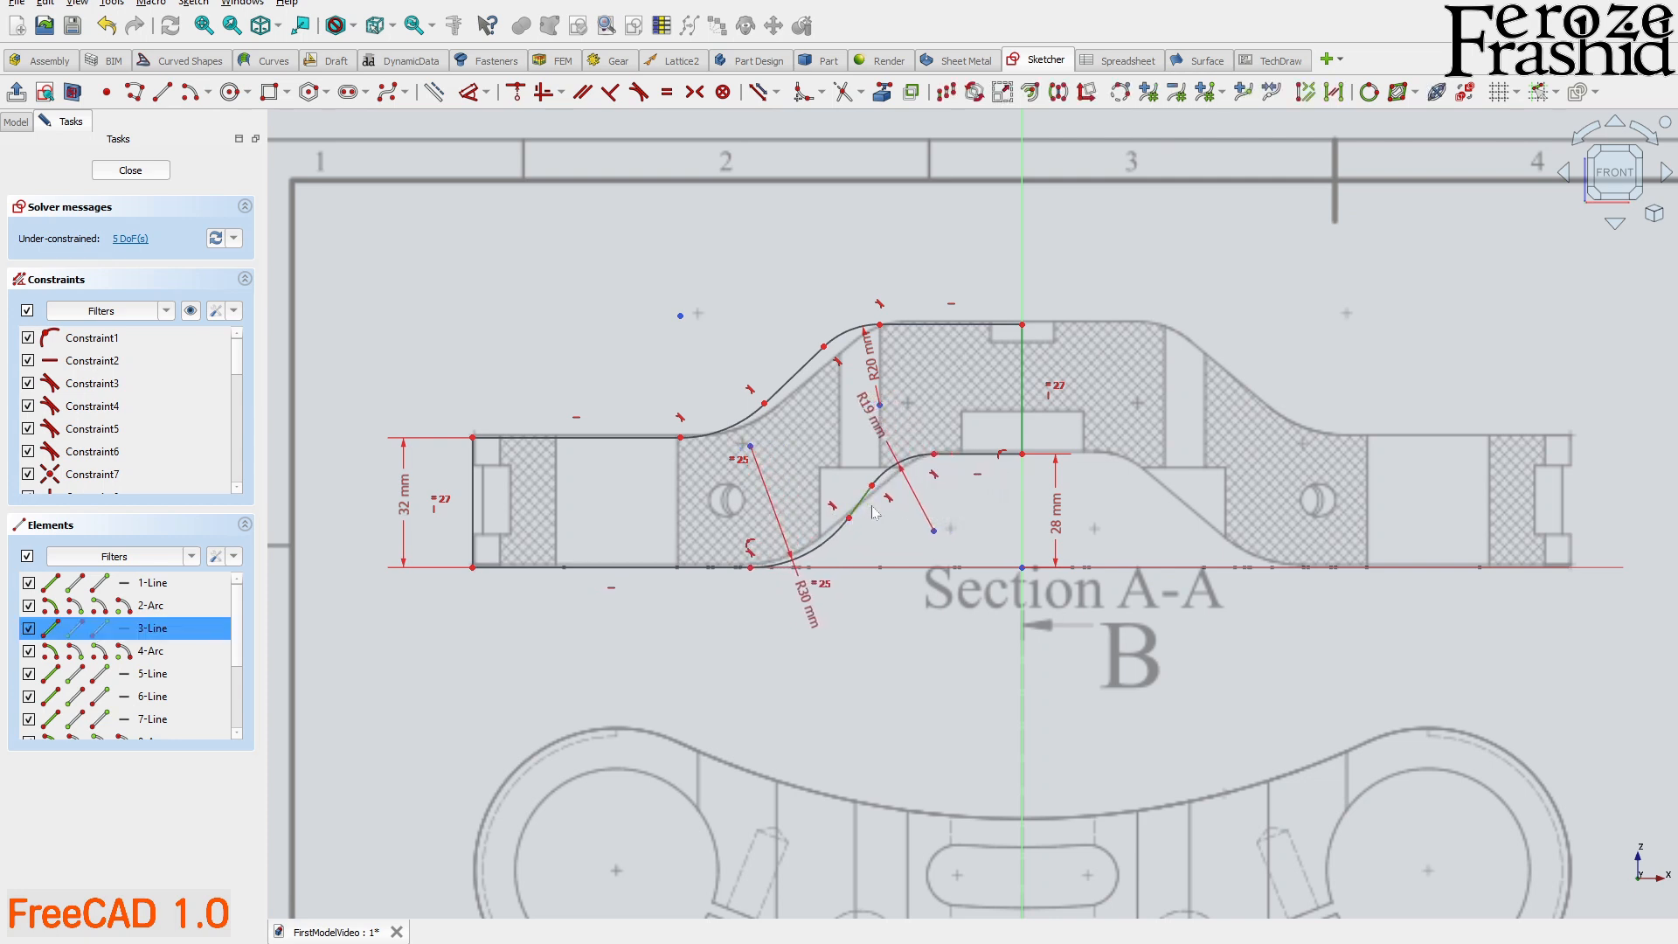
{"action": "left_click", "coordinate": [912, 568]}
{"action": "key", "text": "d"}
{"action": "type", "text": "40"}
{"action": "key", "text": "Return"}
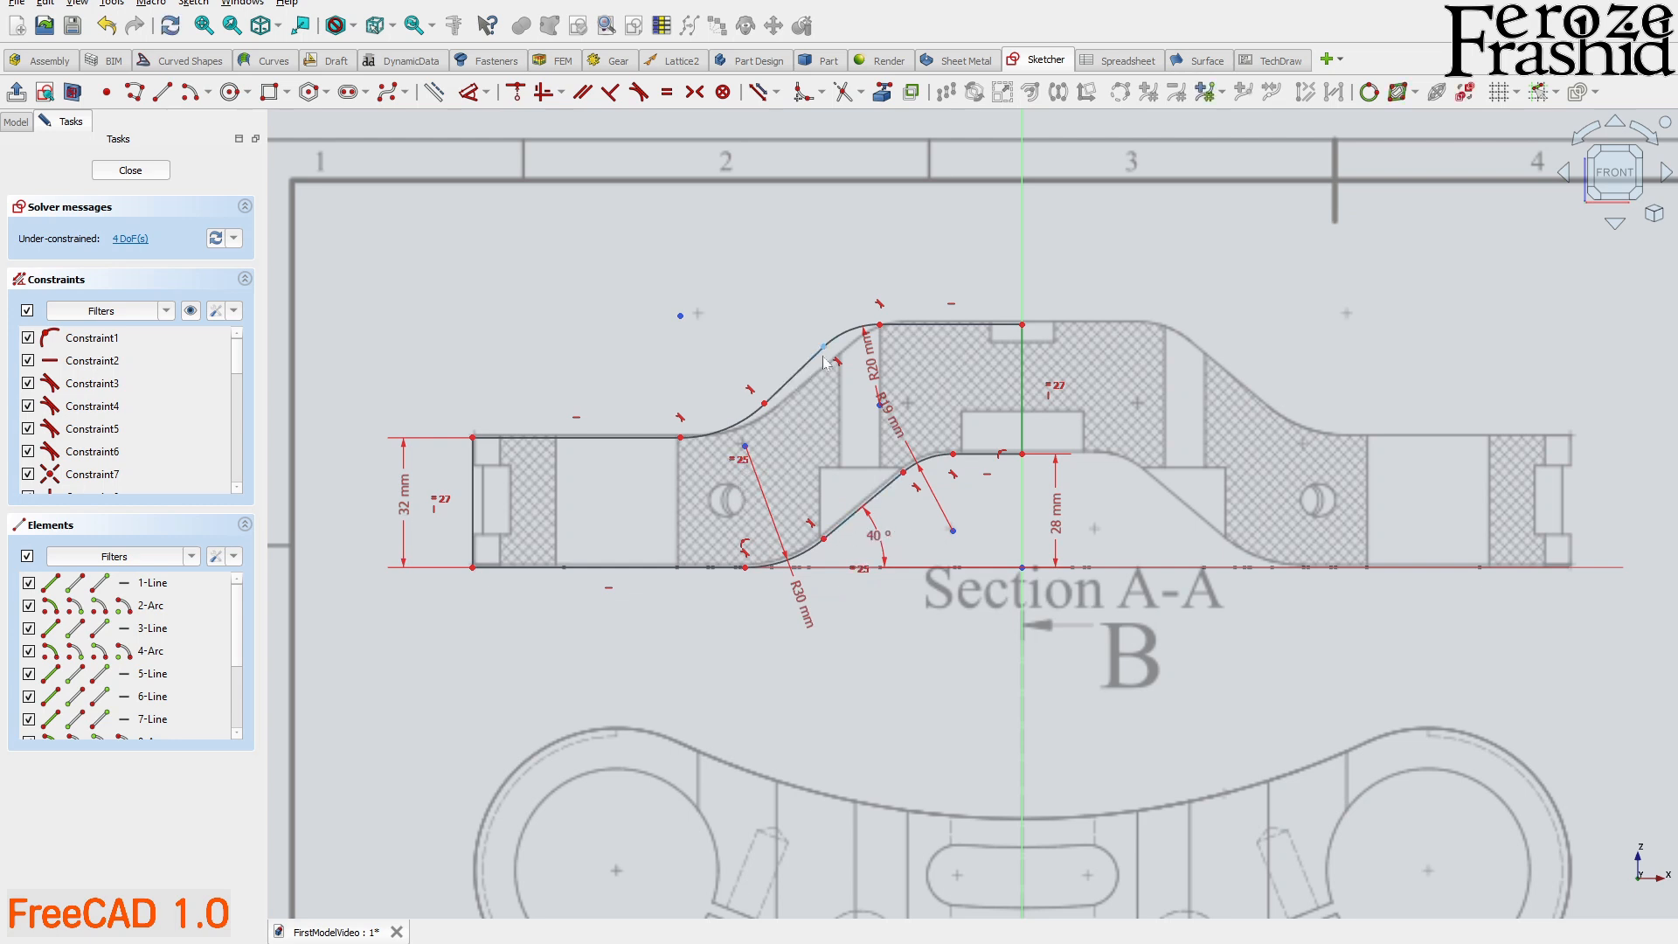
- Make the upper slanted edge parallel to the lower slanted edge and shift it onto the drawing's outline
{"action": "left_click_drag", "start_coordinate": [824, 361], "coordinate": [788, 405]}
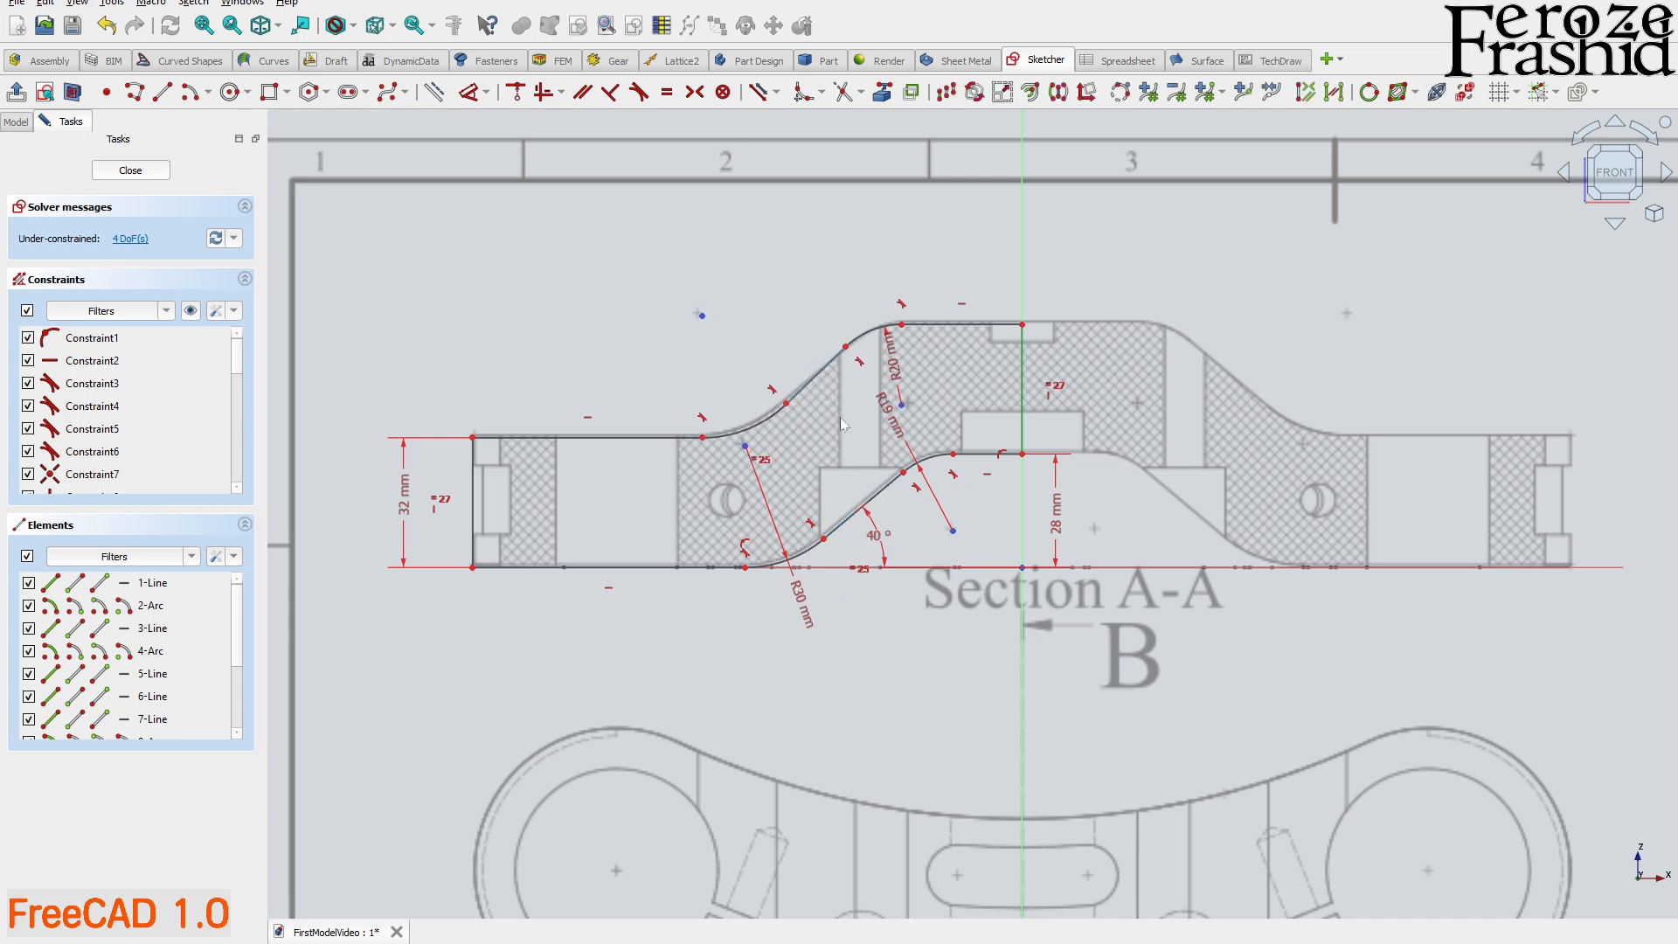
{"action": "left_click", "coordinate": [884, 489]}
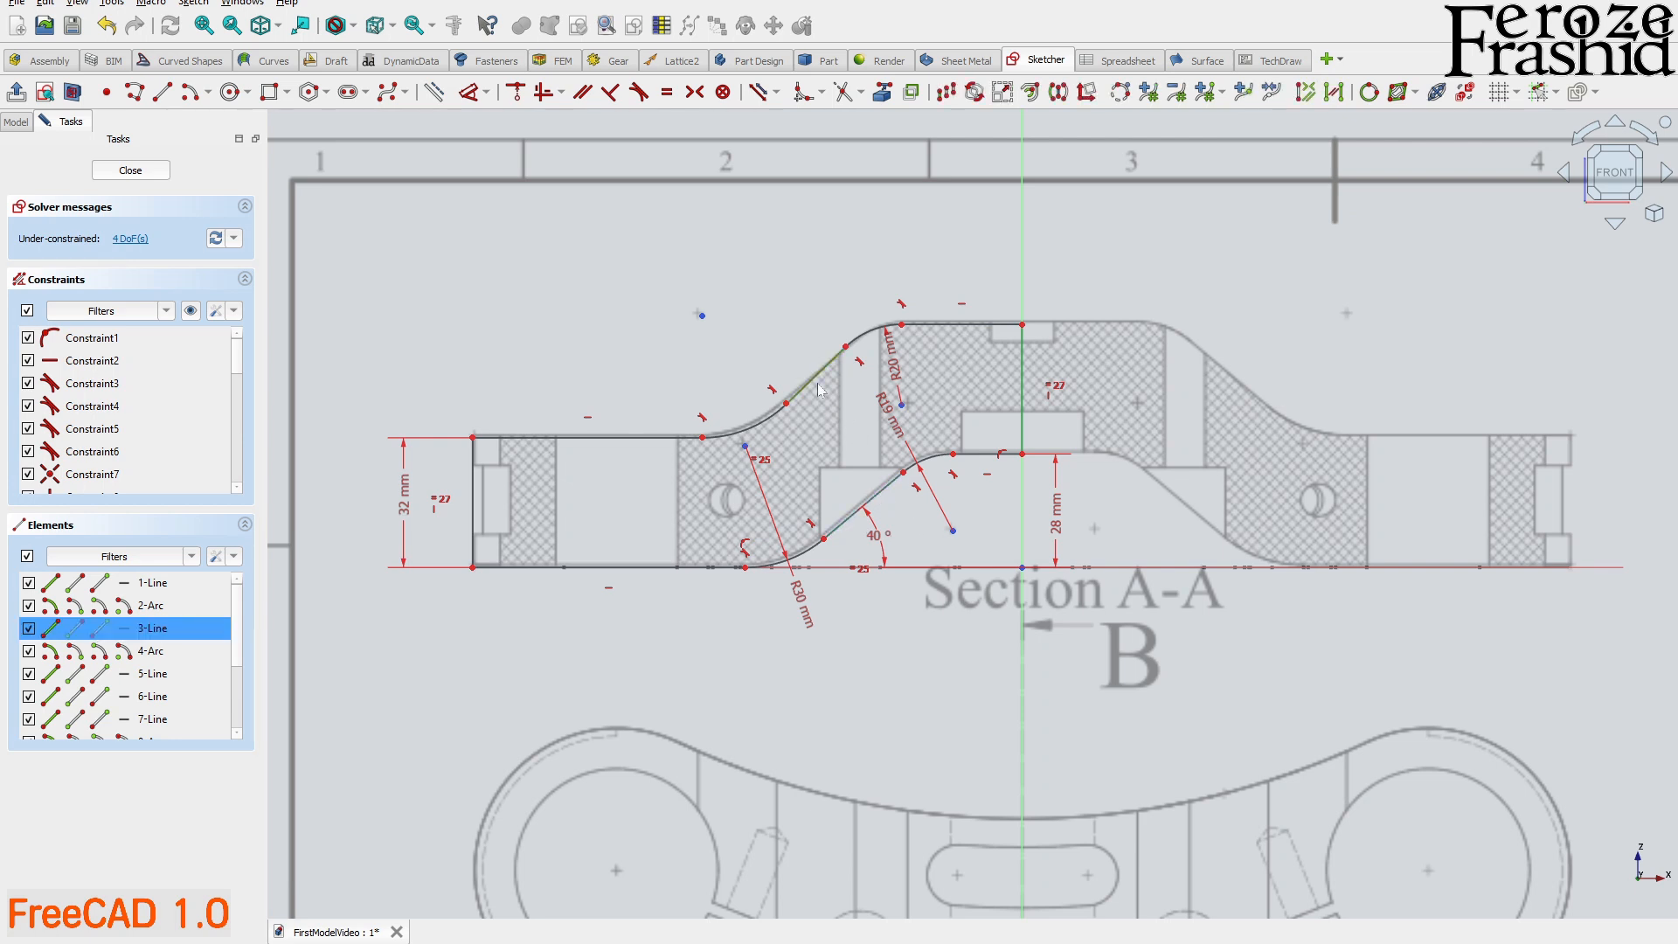
{"action": "left_click", "coordinate": [820, 390]}
{"action": "key", "text": "p"}
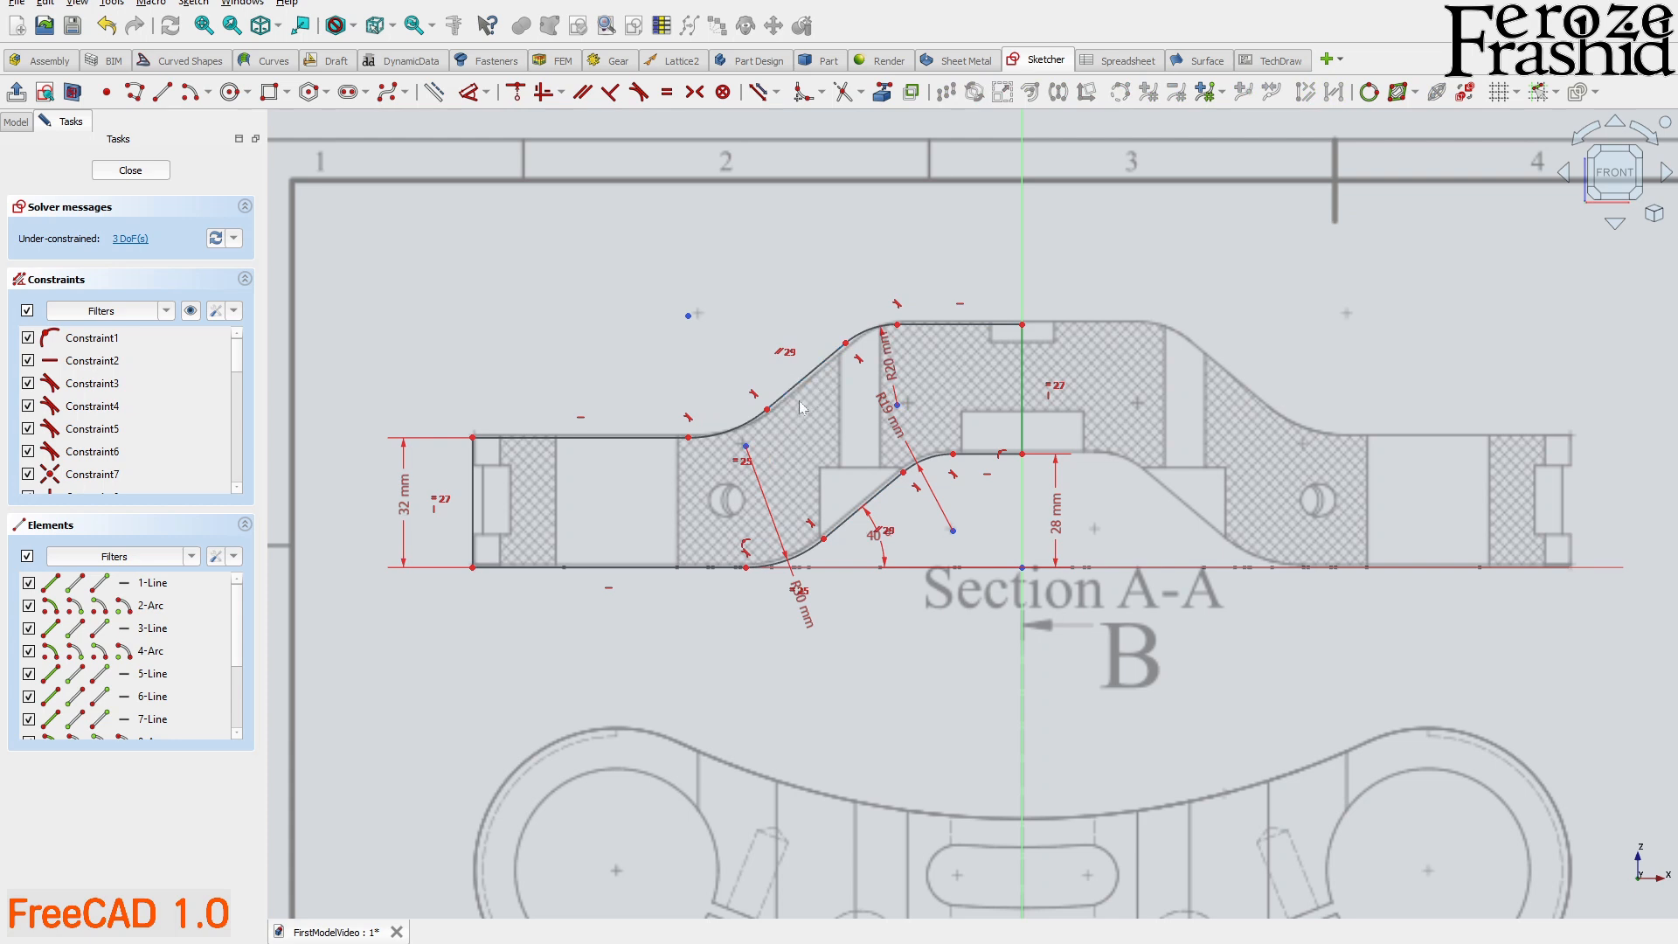
{"action": "left_click_drag", "start_coordinate": [788, 400], "coordinate": [774, 421]}
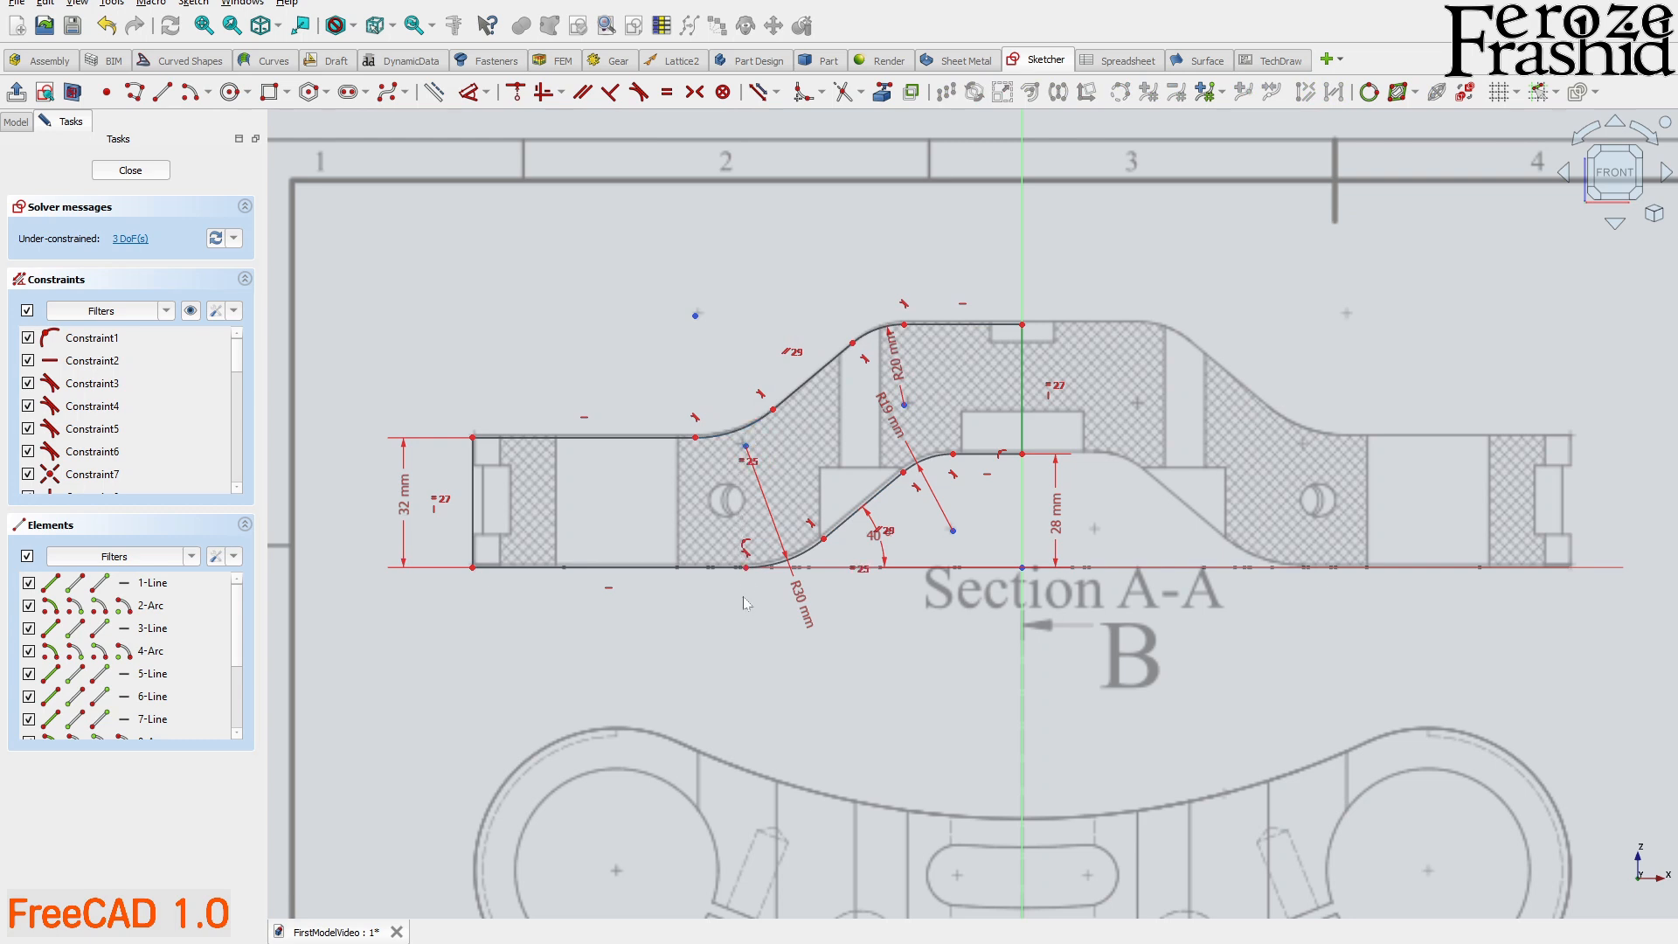
- Draw a horizontal construction line inward from the lower end of the upper concave arc and clear its redundant constraint
{"action": "scroll", "coordinate": [745, 583], "scroll_direction": "up", "scroll_amount": 3}
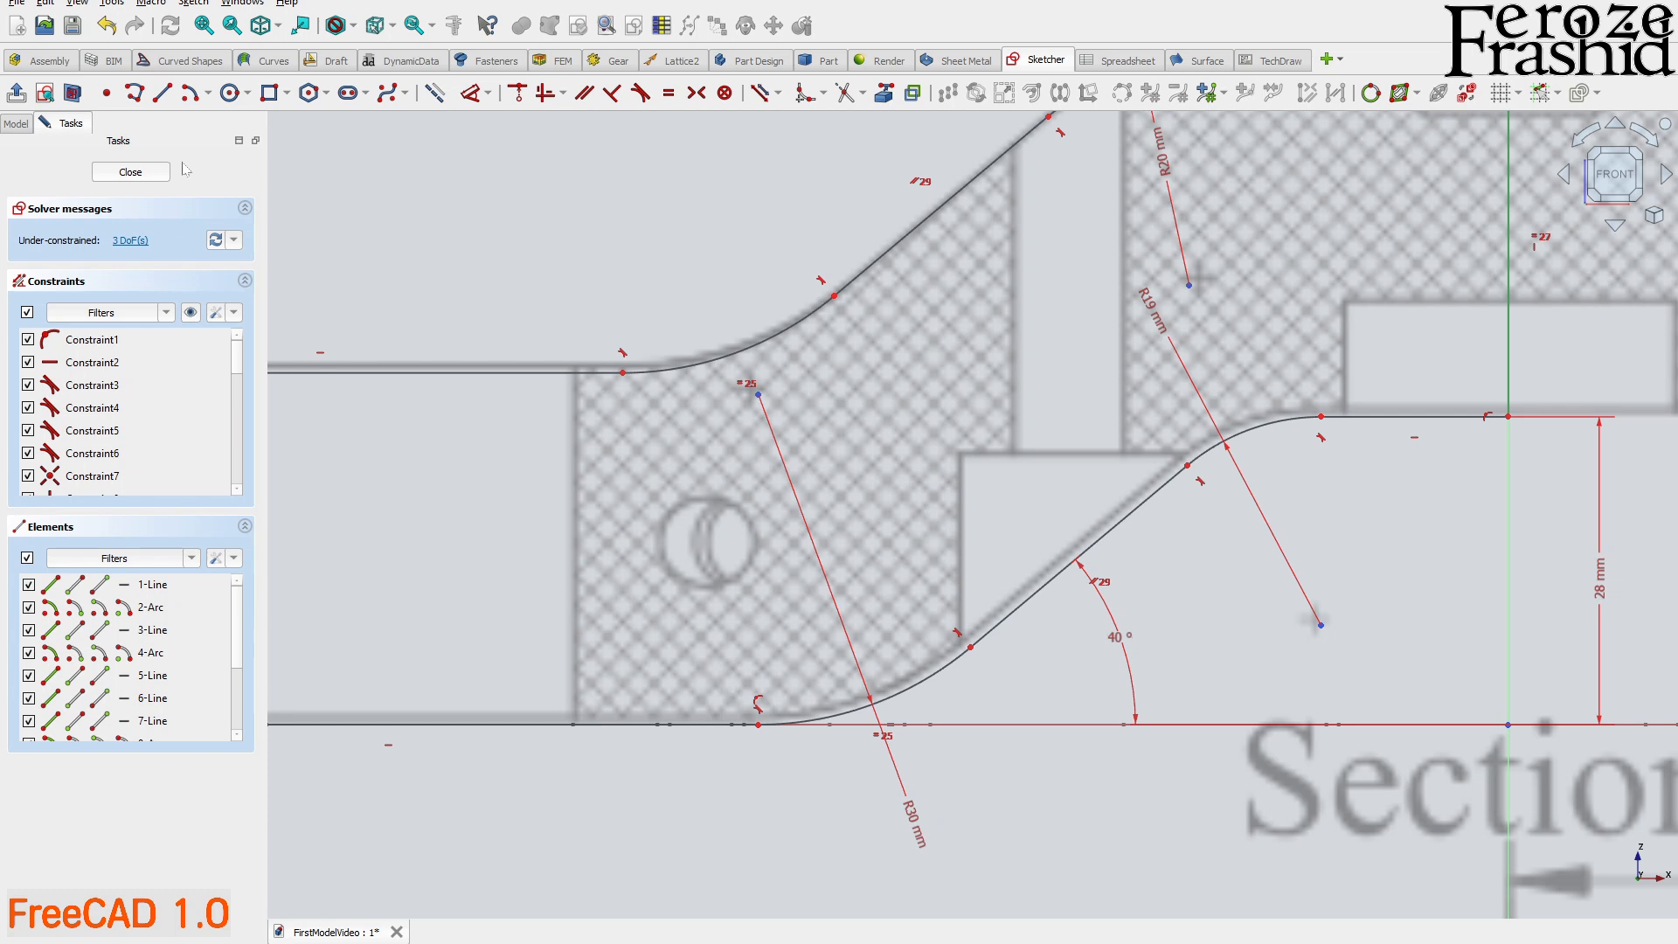
{"action": "left_click", "coordinate": [162, 93]}
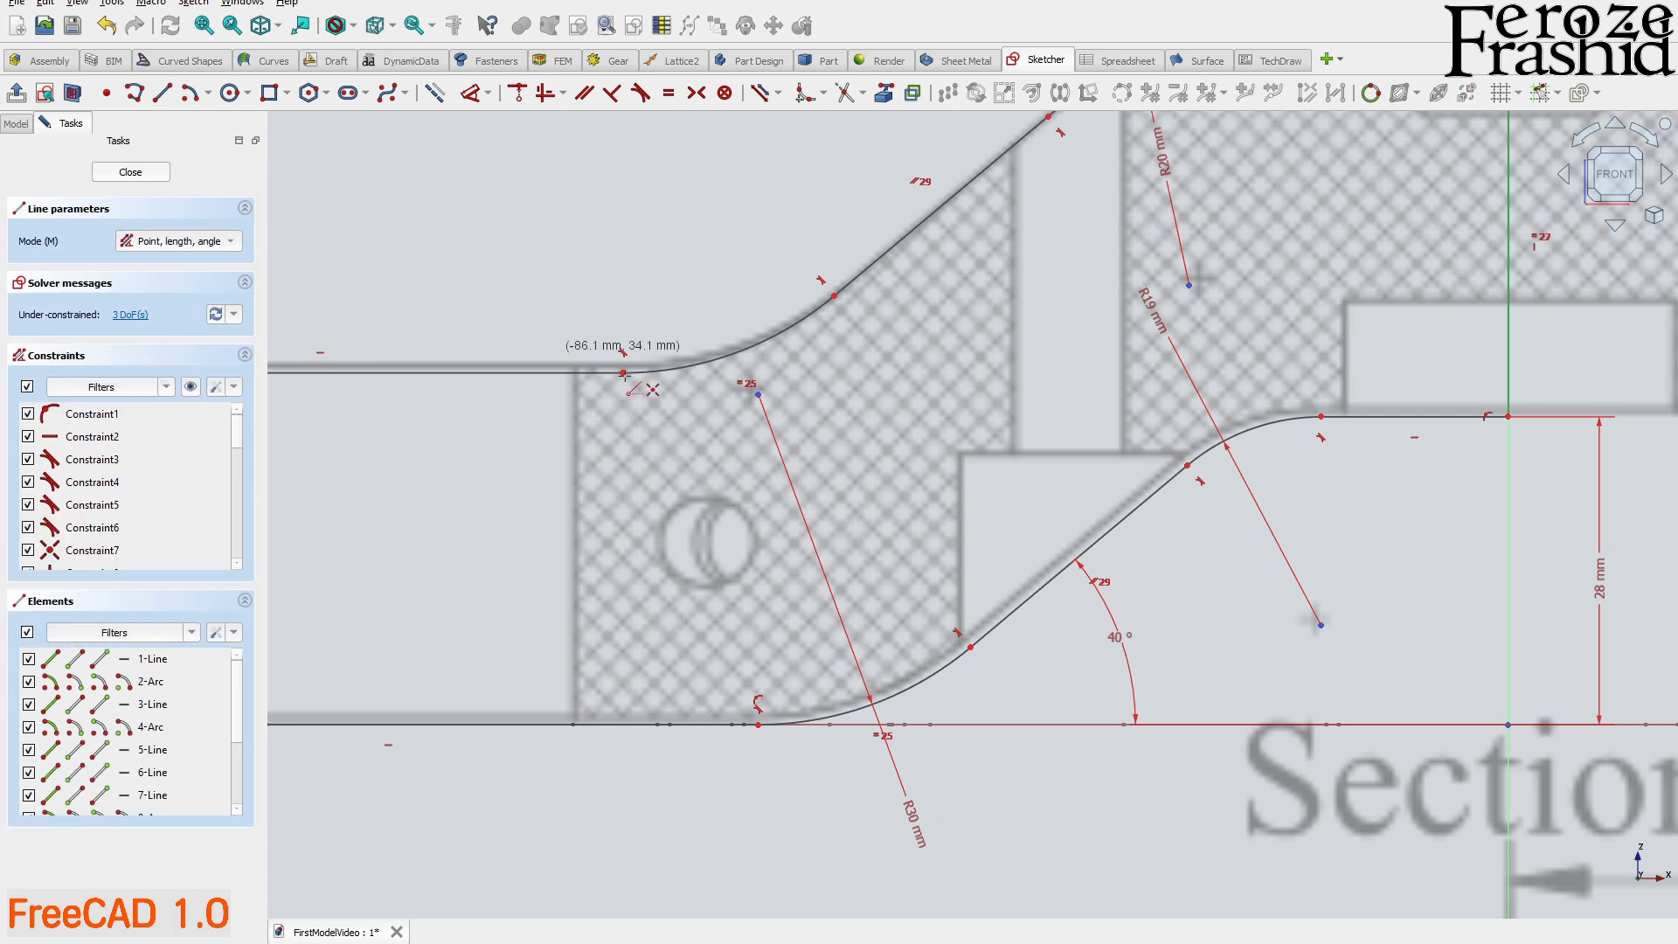
{"action": "left_click", "coordinate": [620, 372]}
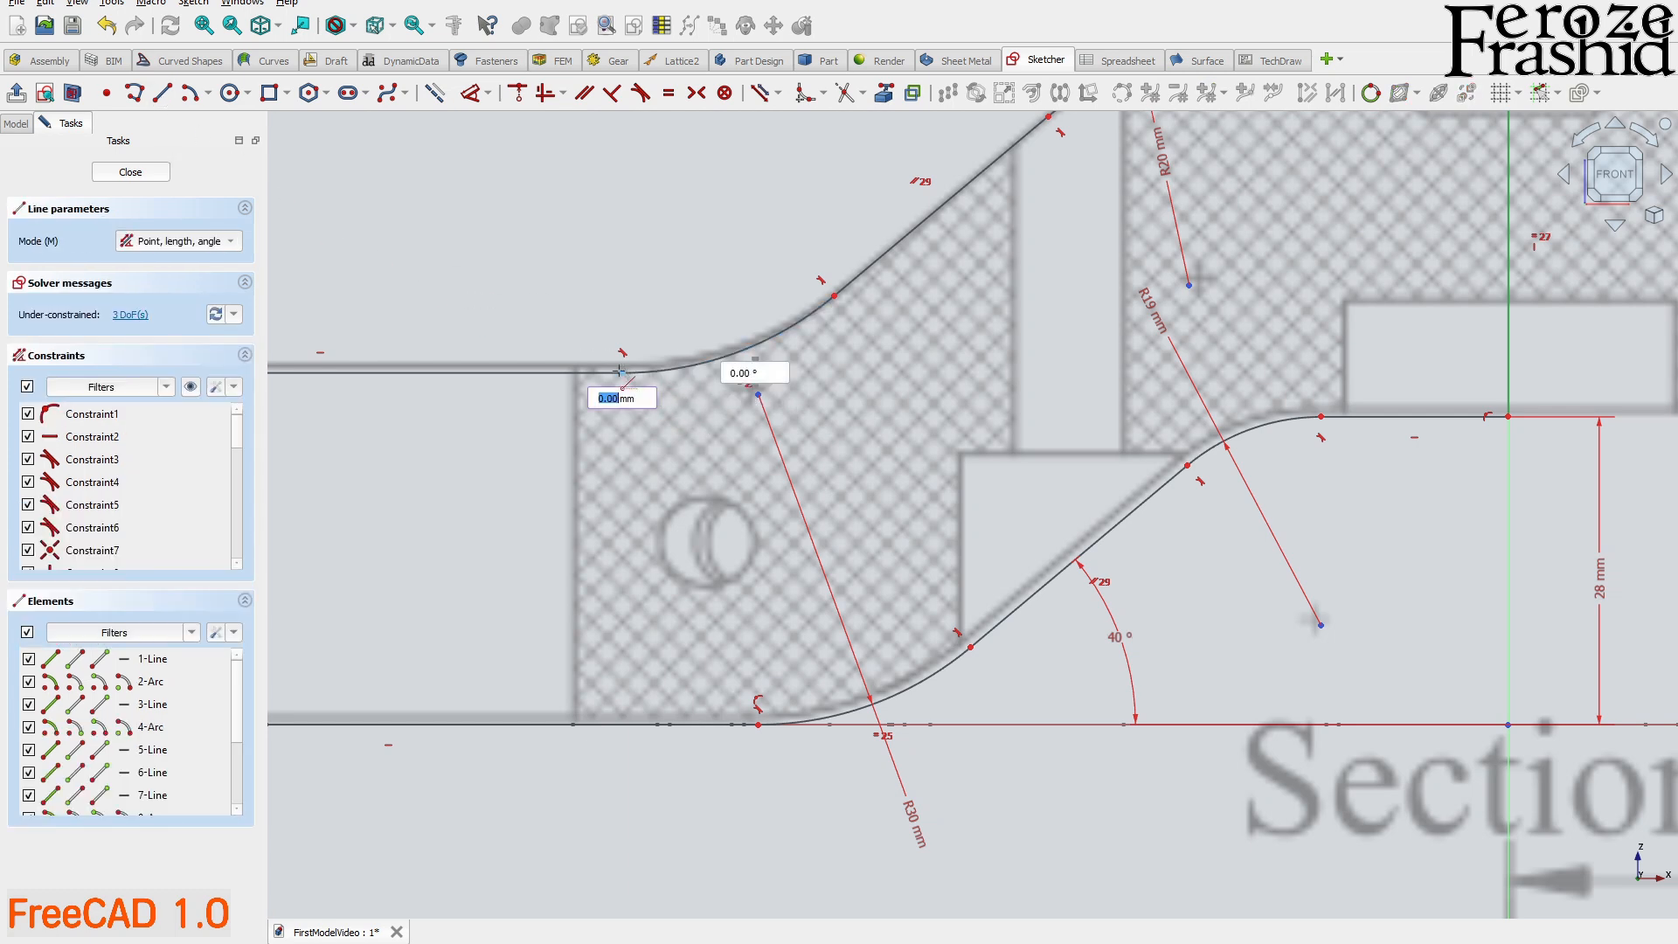
{"action": "left_click", "coordinate": [774, 370]}
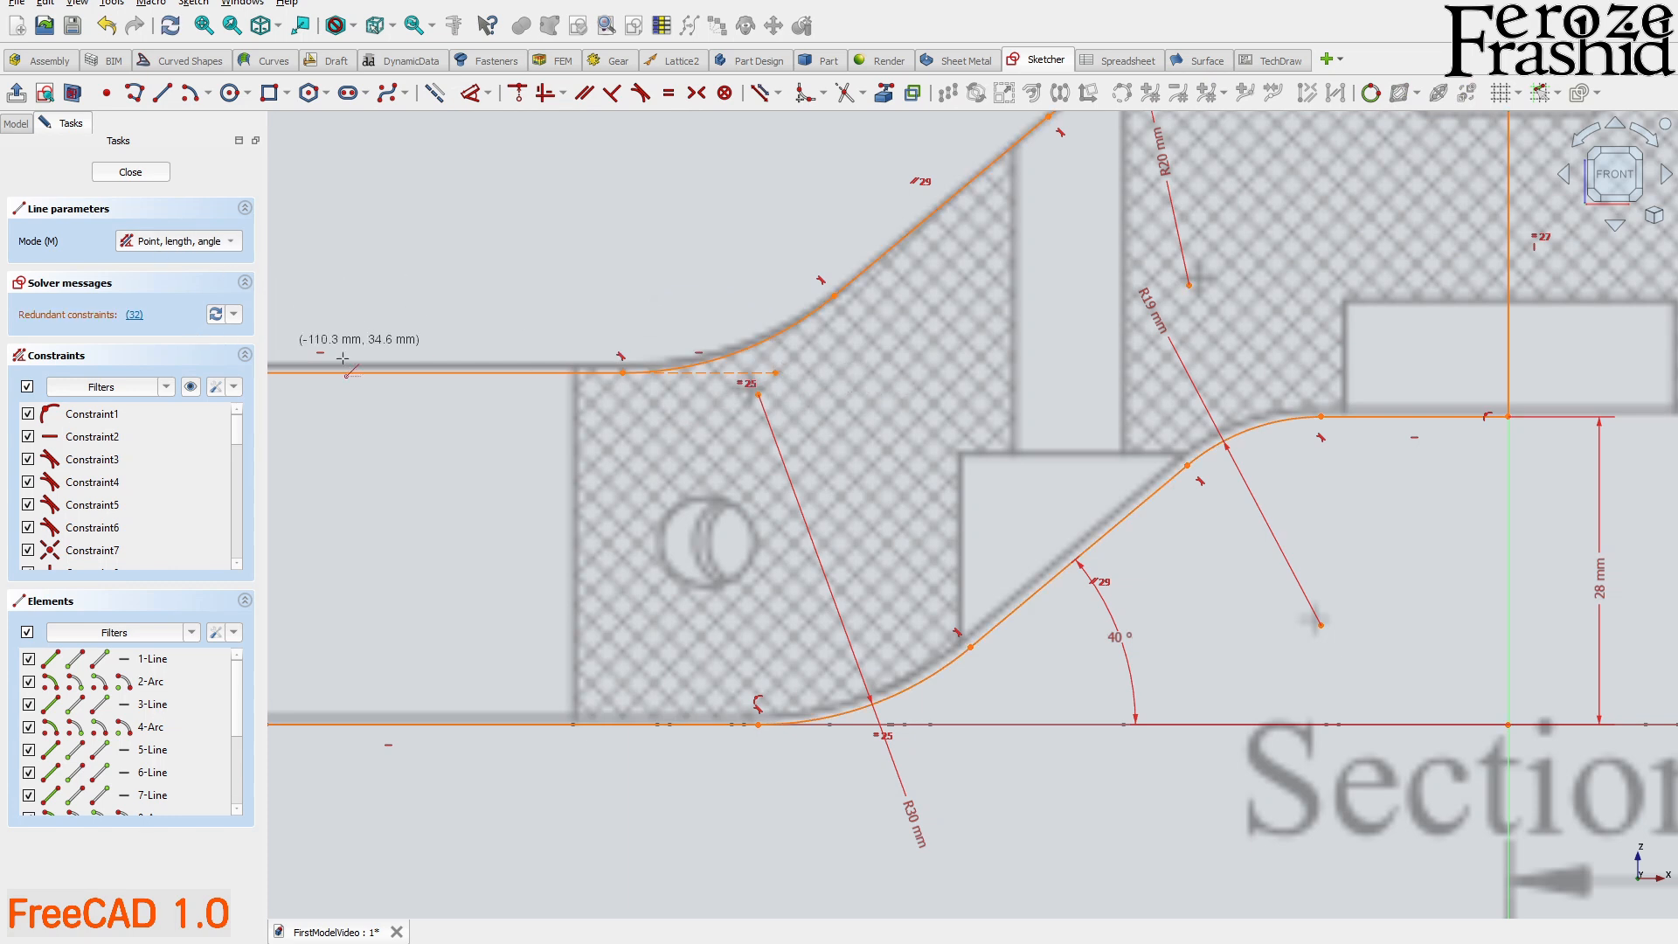
{"action": "key", "text": "Escape"}
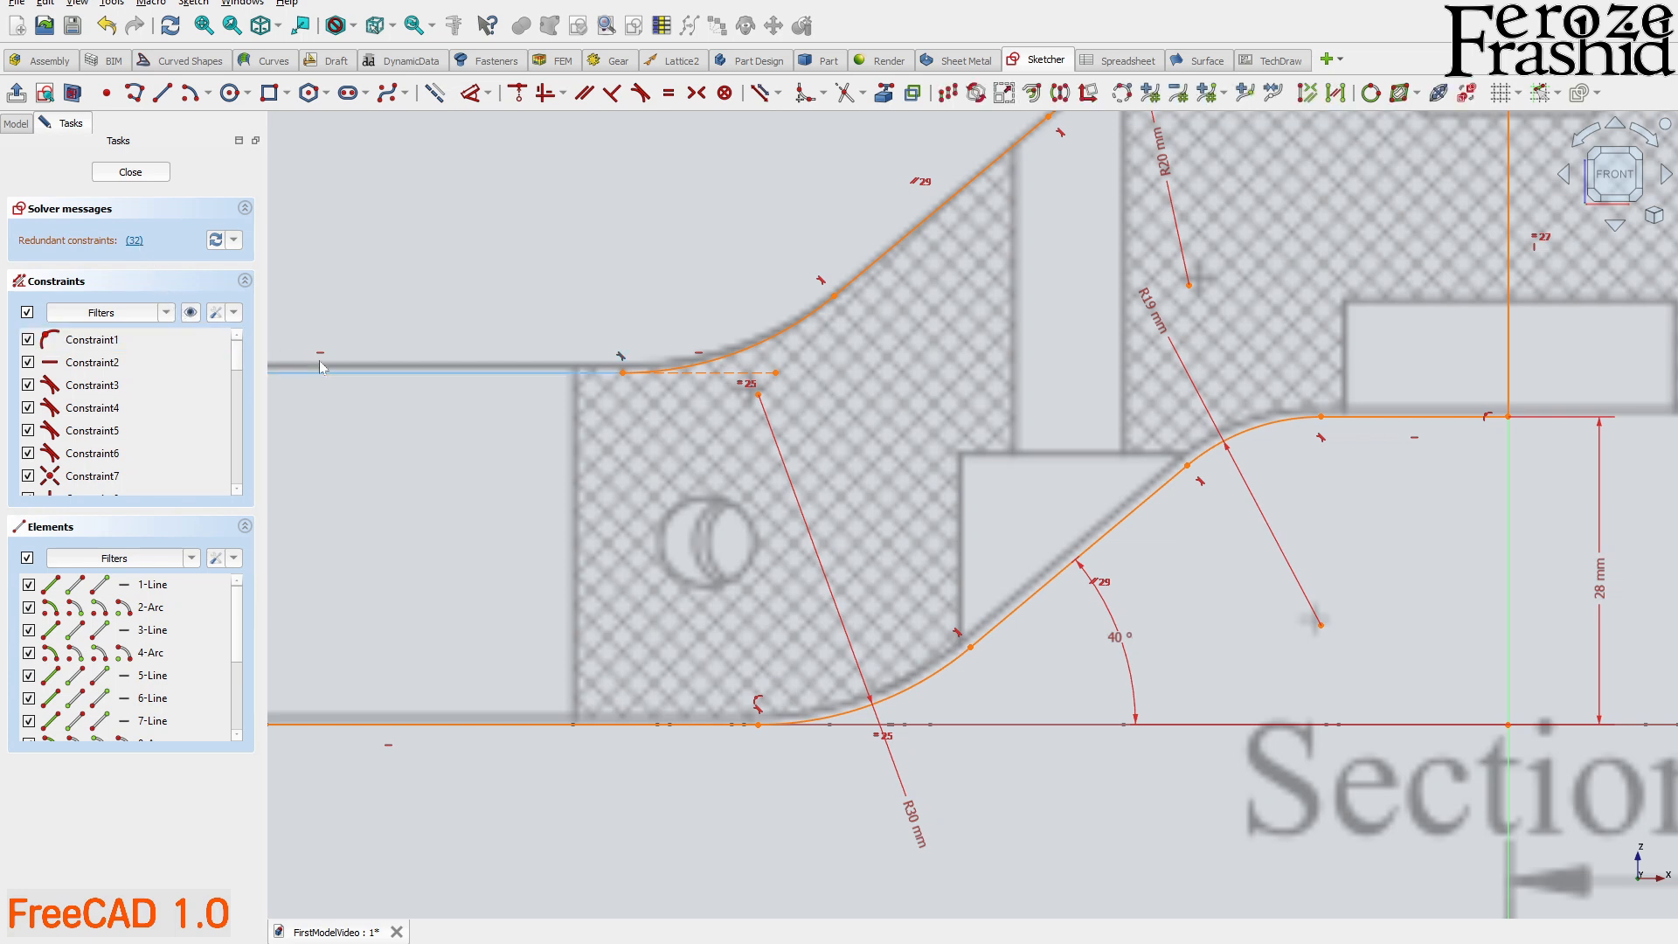
{"action": "left_click", "coordinate": [428, 309]}
- Draw a construction line from the concave arc's upper end to the first construction line's free end and make it tangent to the arc
{"action": "left_click", "coordinate": [161, 92]}
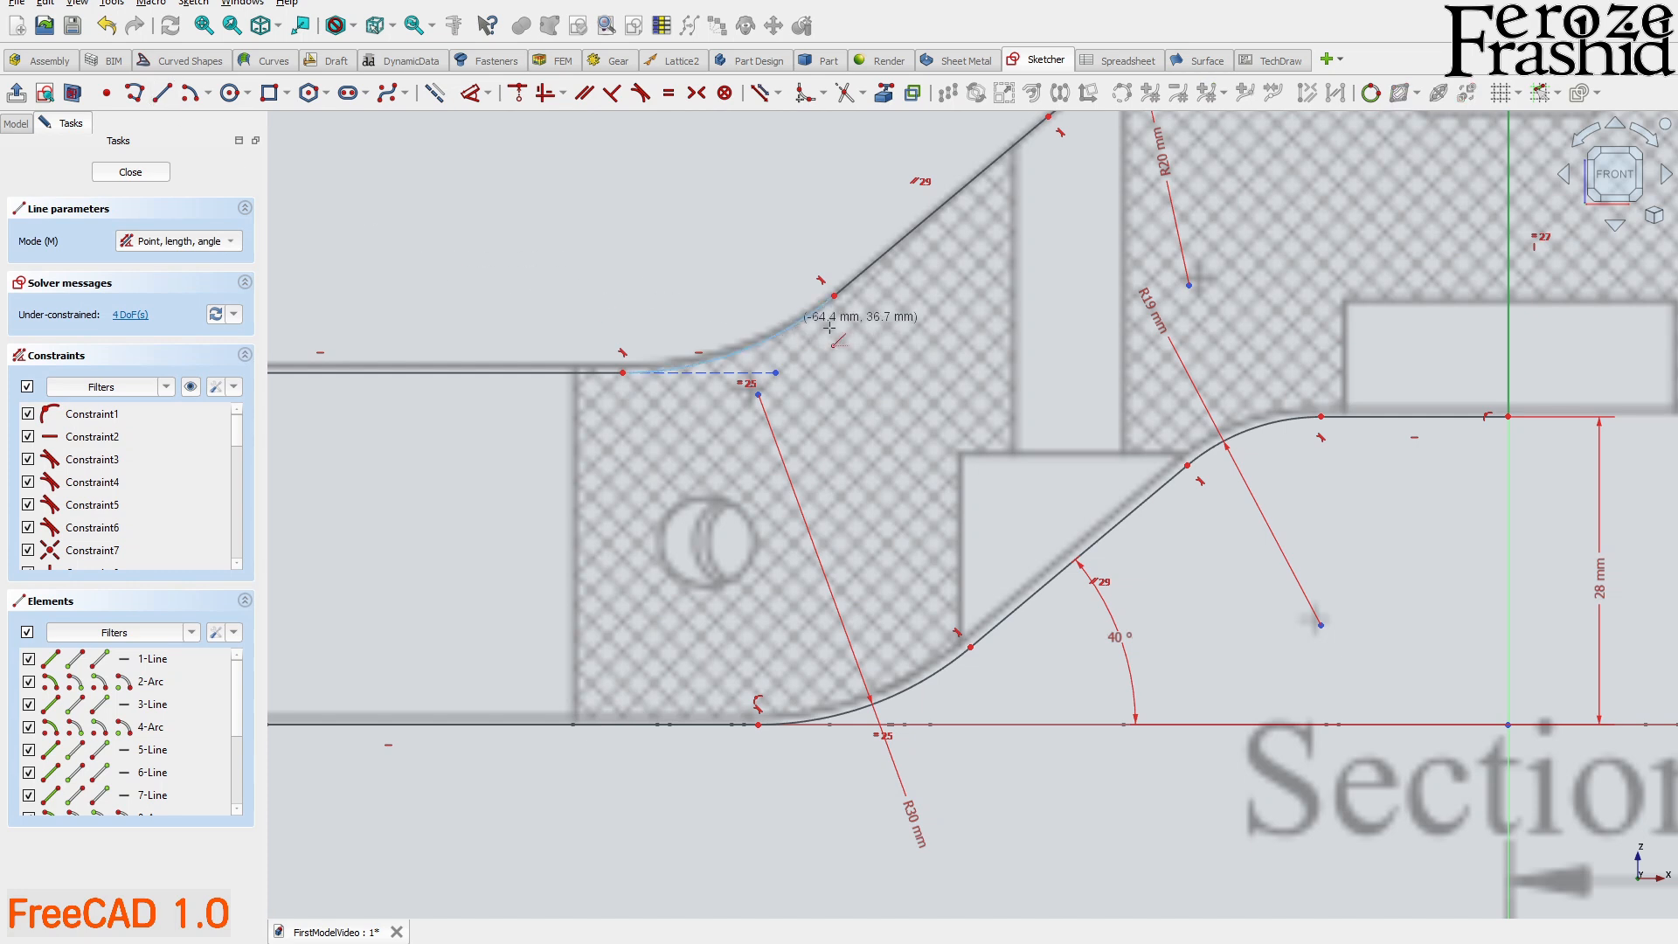
{"action": "left_click", "coordinate": [833, 294]}
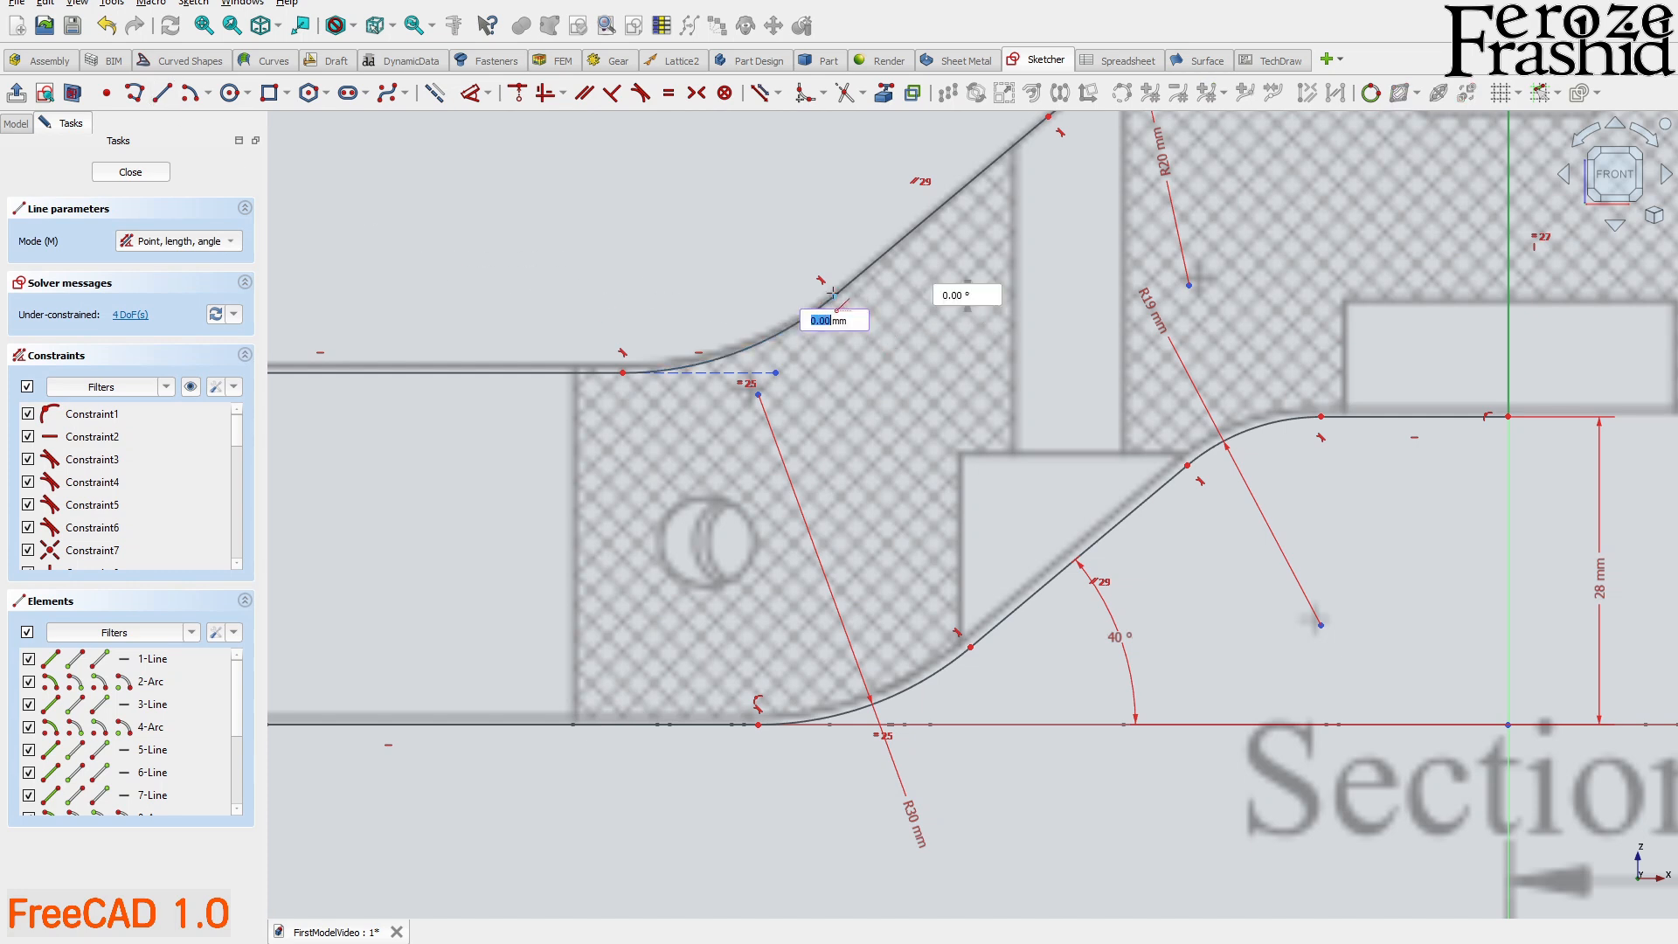
{"action": "left_click", "coordinate": [776, 373]}
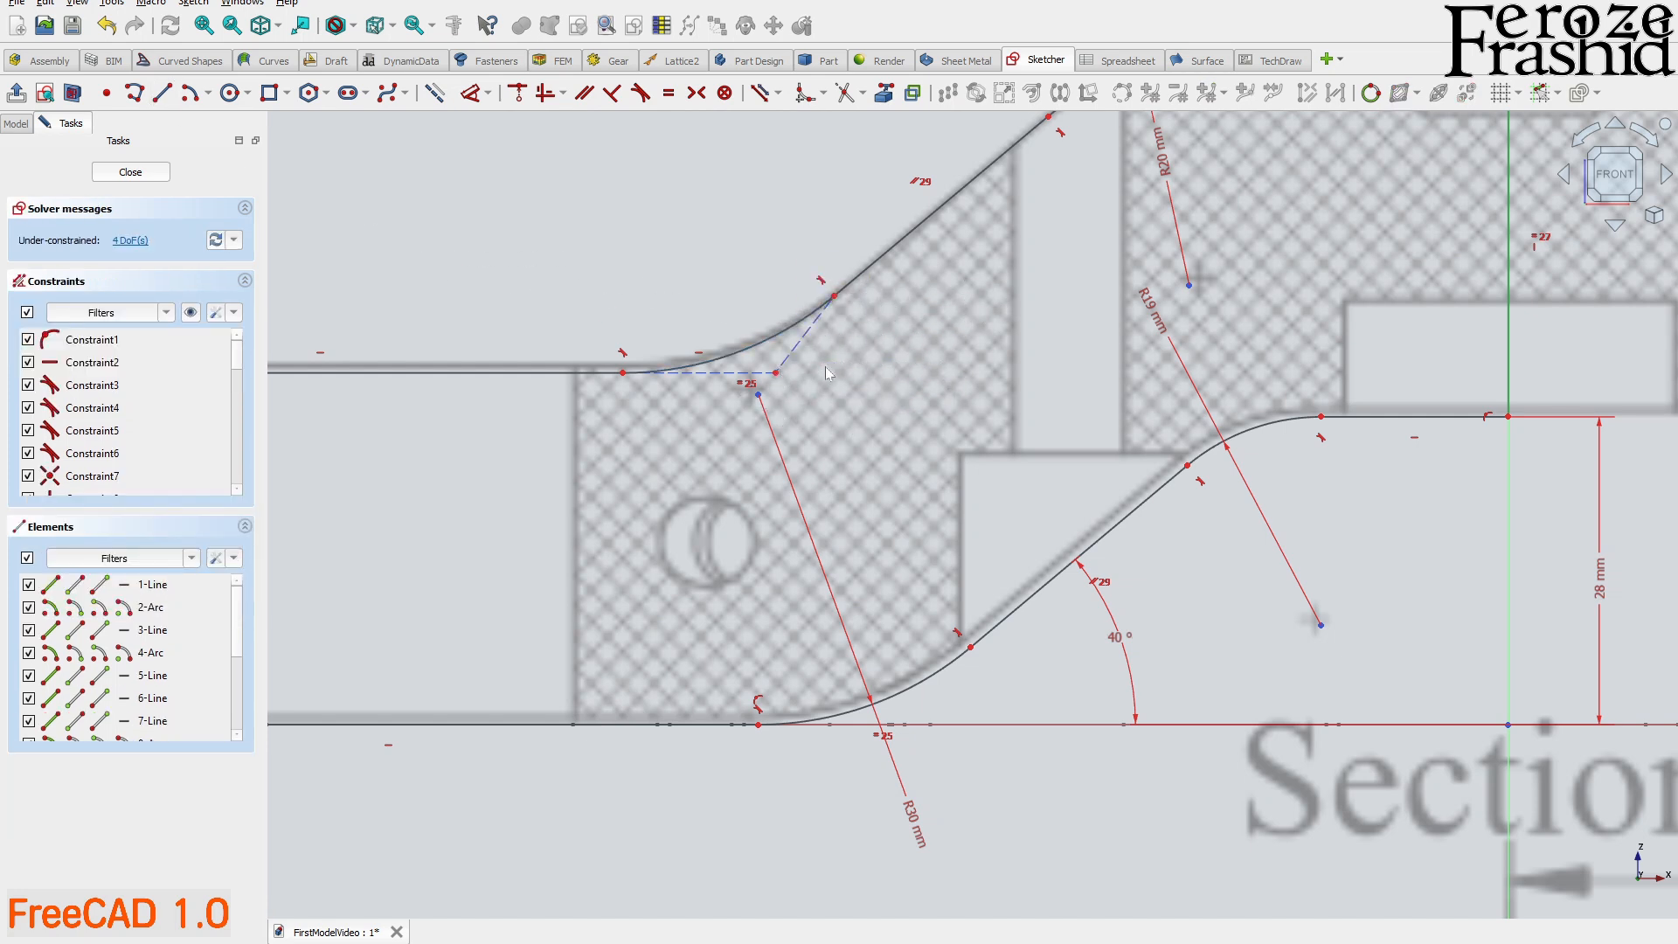
{"action": "scroll", "coordinate": [830, 354], "scroll_direction": "up", "scroll_amount": 3}
{"action": "left_click", "coordinate": [771, 320]}
{"action": "left_click", "coordinate": [785, 335]}
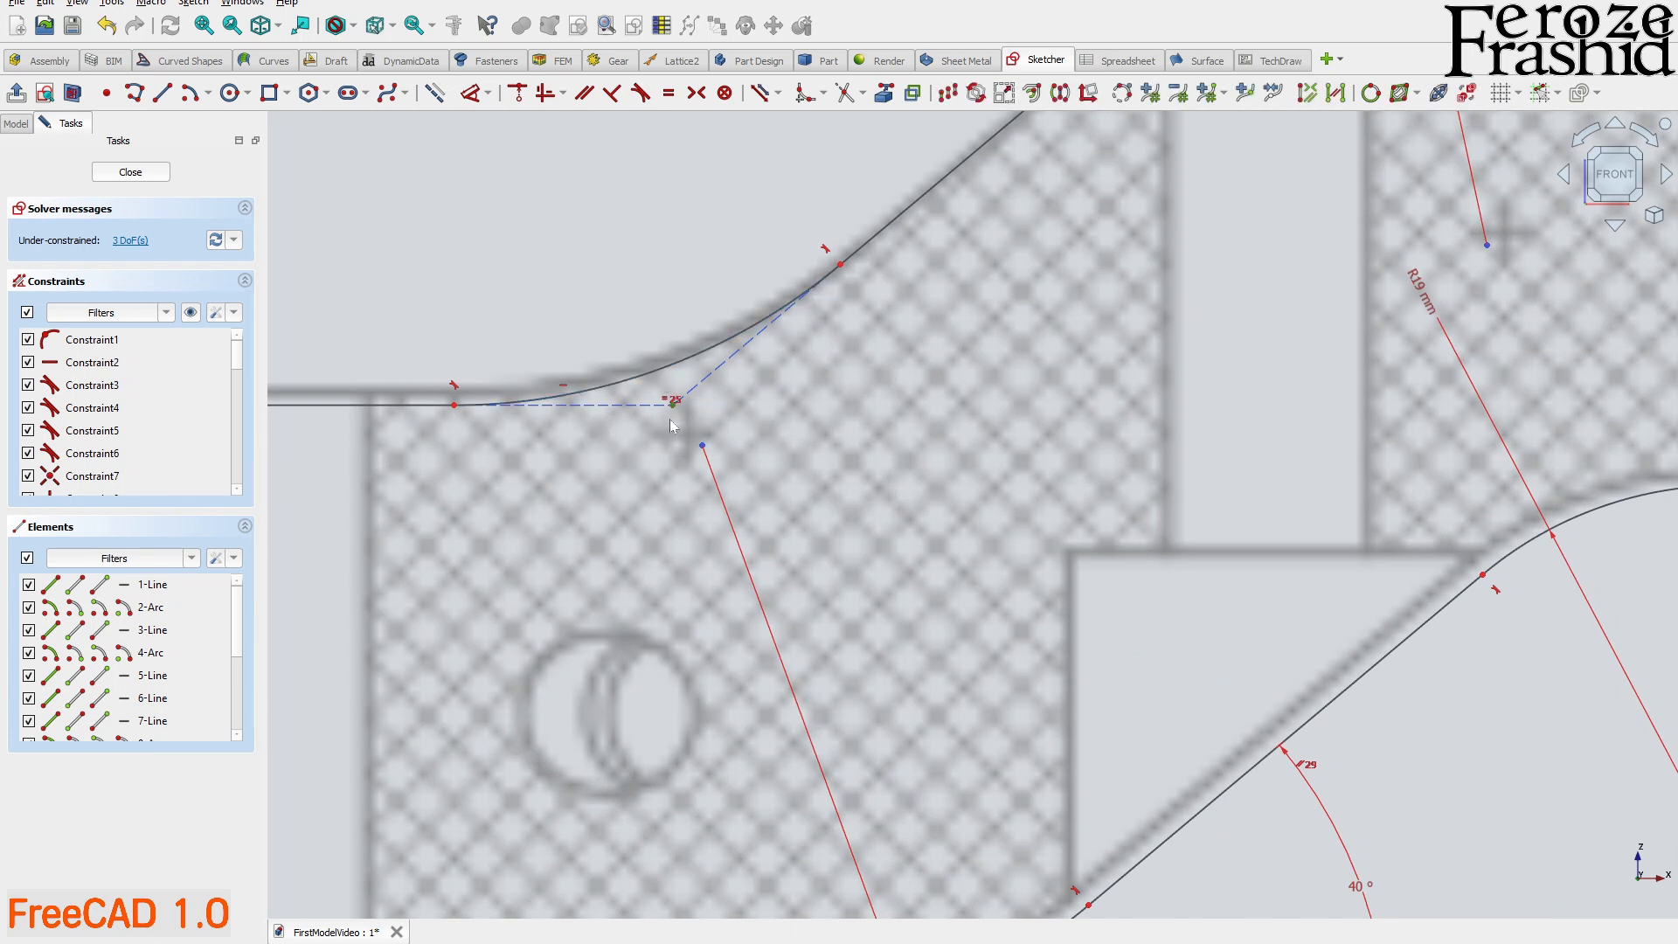
- Align the construction lines' corner vertically with the lower arc's start on the axis, and shift the slanted section to match the drawing
{"action": "scroll", "coordinate": [674, 454], "scroll_direction": "down", "scroll_amount": 3}
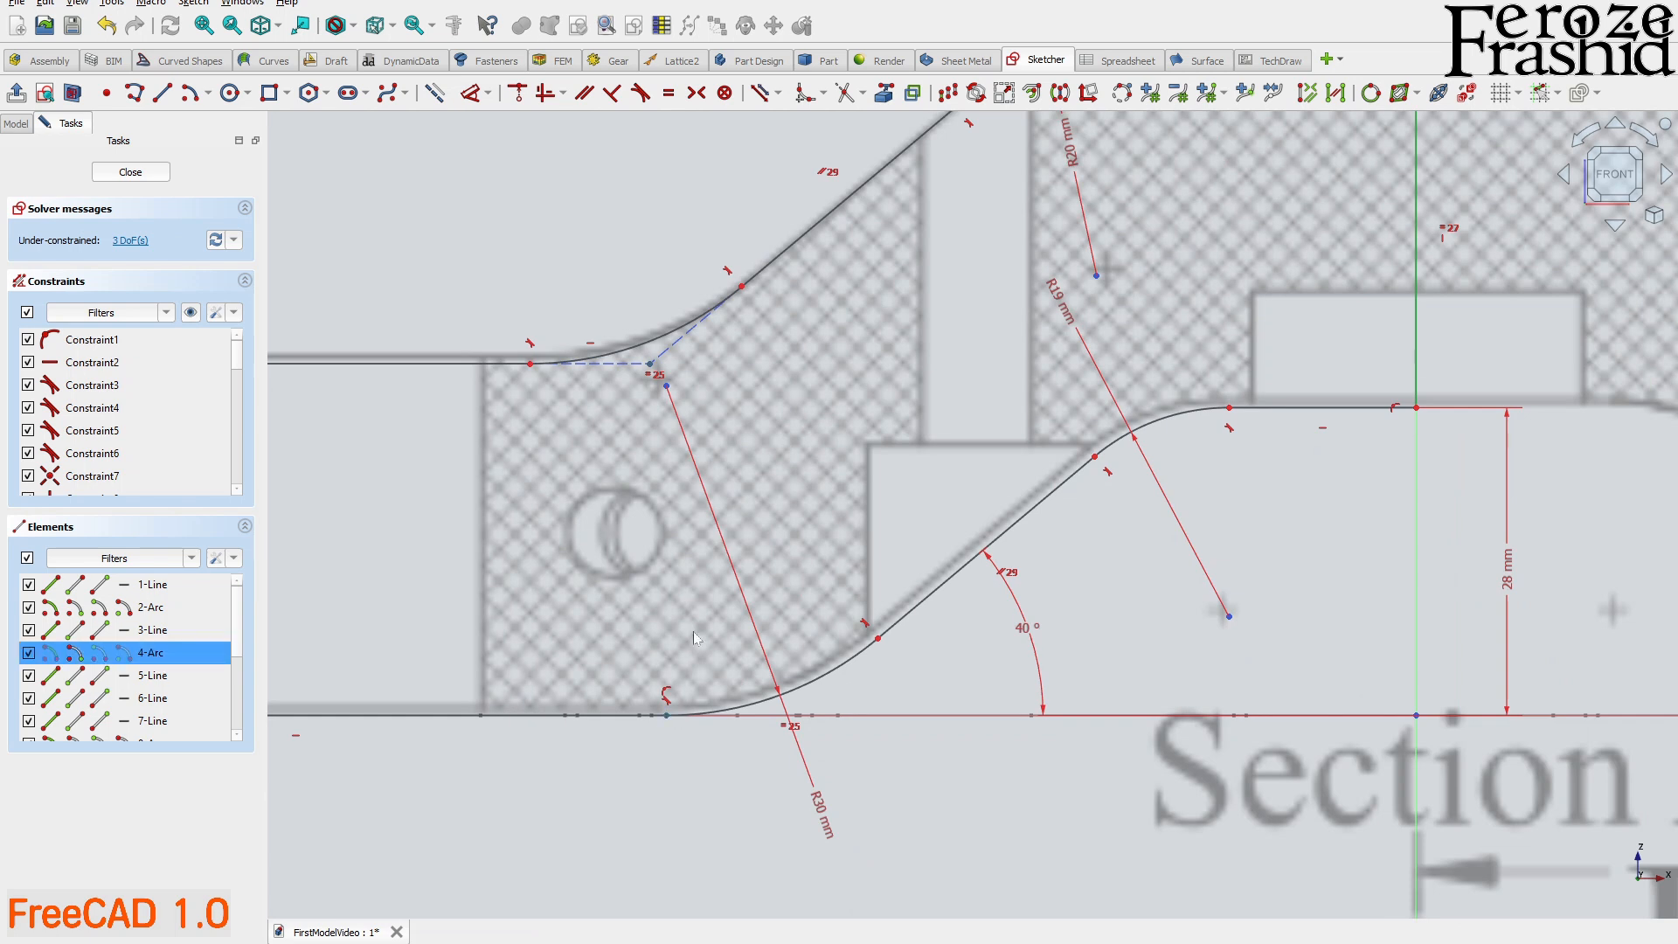
{"action": "key", "text": "v"}
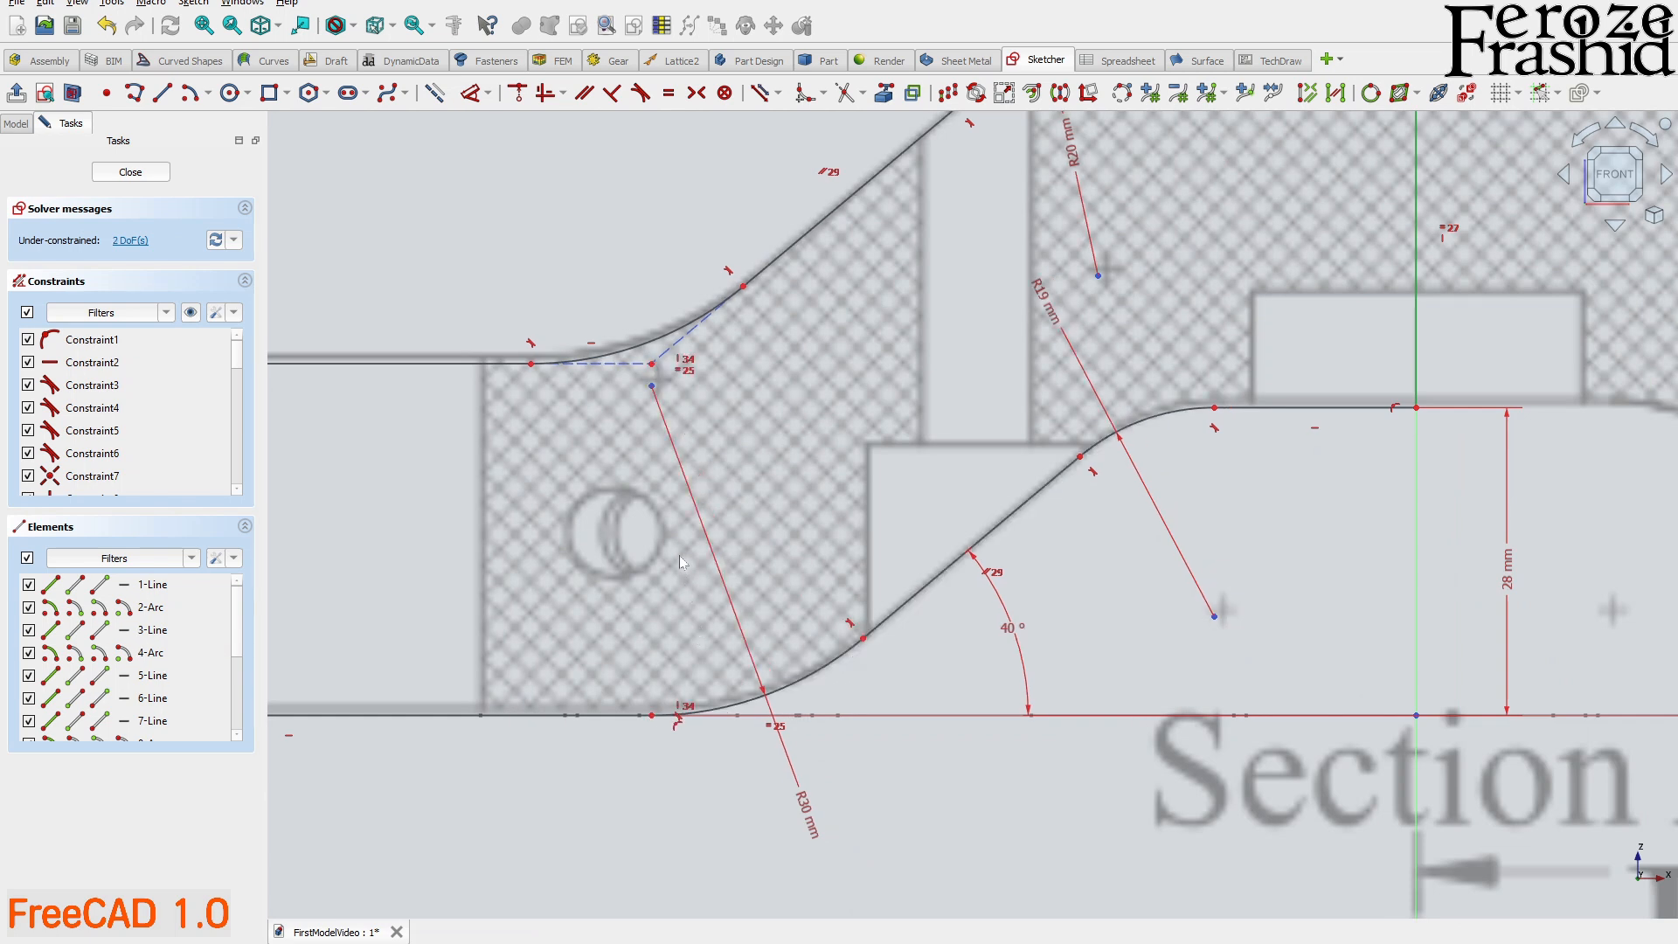
{"action": "left_click_drag", "start_coordinate": [655, 365], "coordinate": [652, 368]}
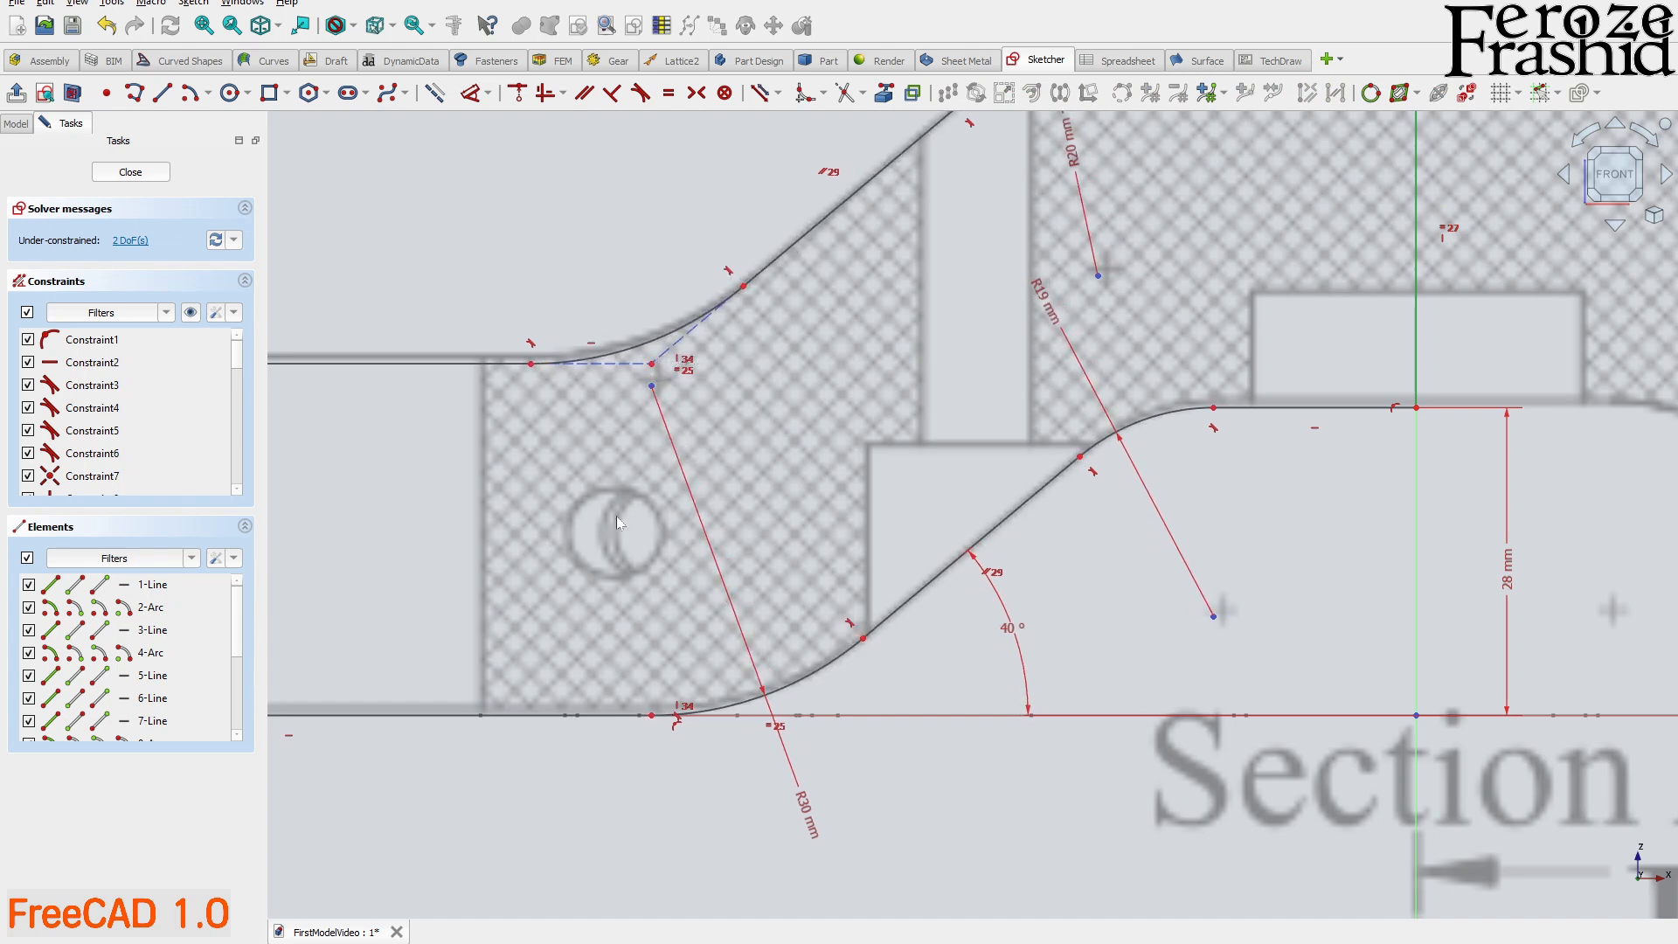
{"action": "scroll", "coordinate": [652, 371], "scroll_direction": "down", "scroll_amount": 7}
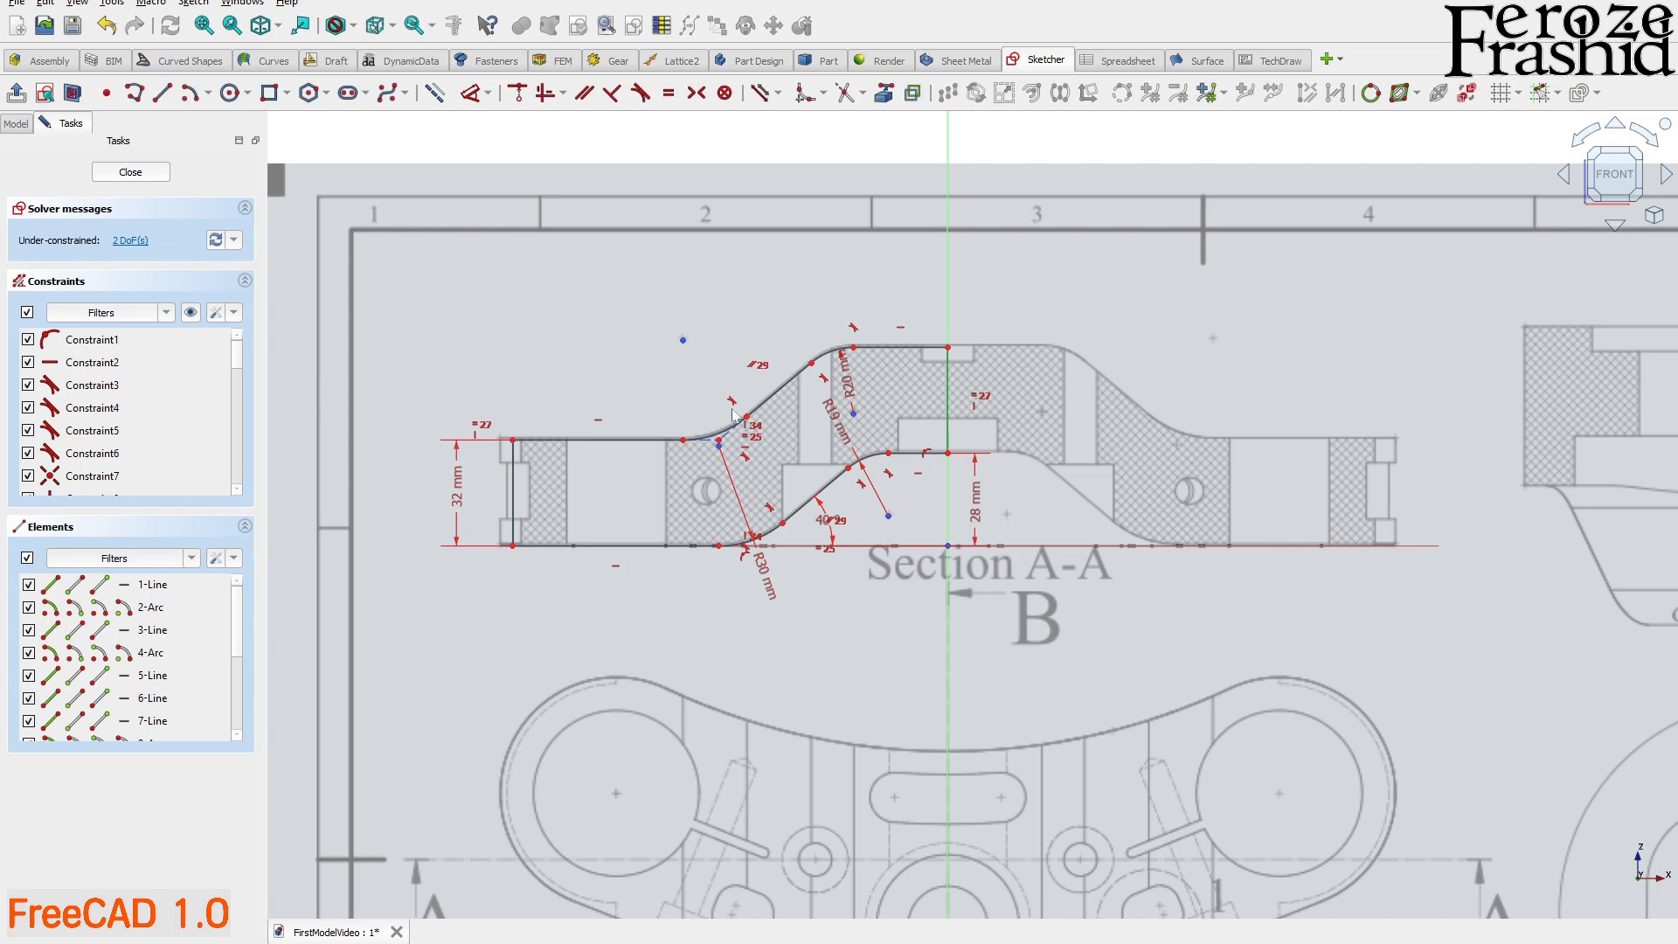
{"action": "left_click_drag", "start_coordinate": [766, 402], "coordinate": [756, 407]}
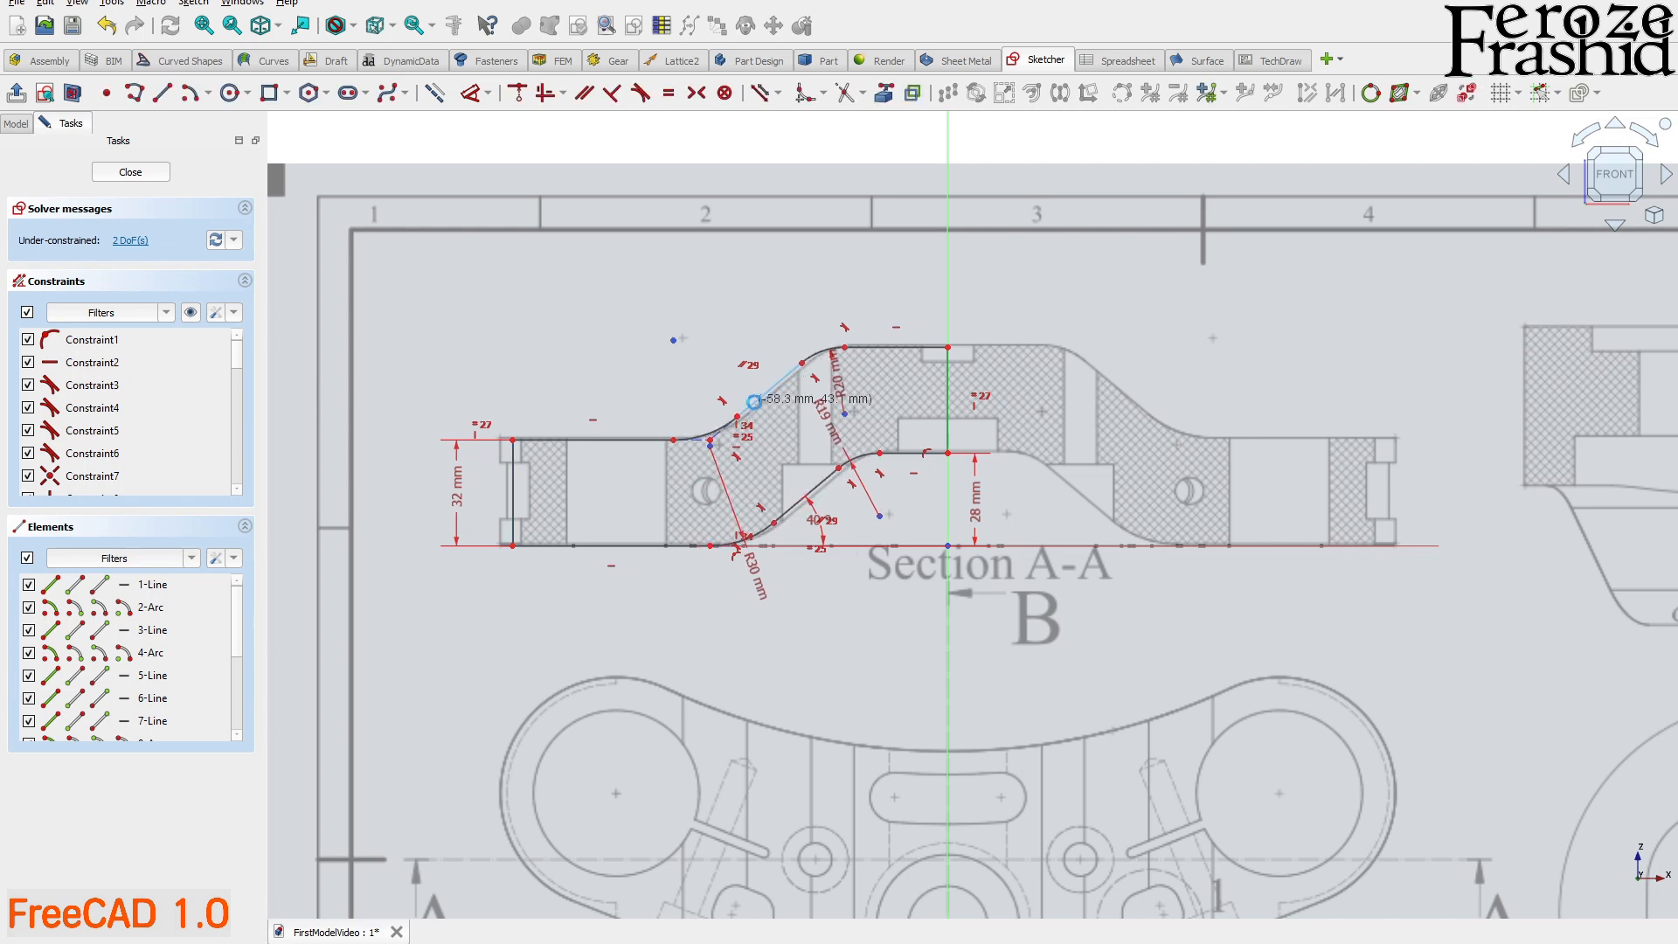
{"action": "scroll", "coordinate": [700, 550], "scroll_direction": "up", "scroll_amount": 1}
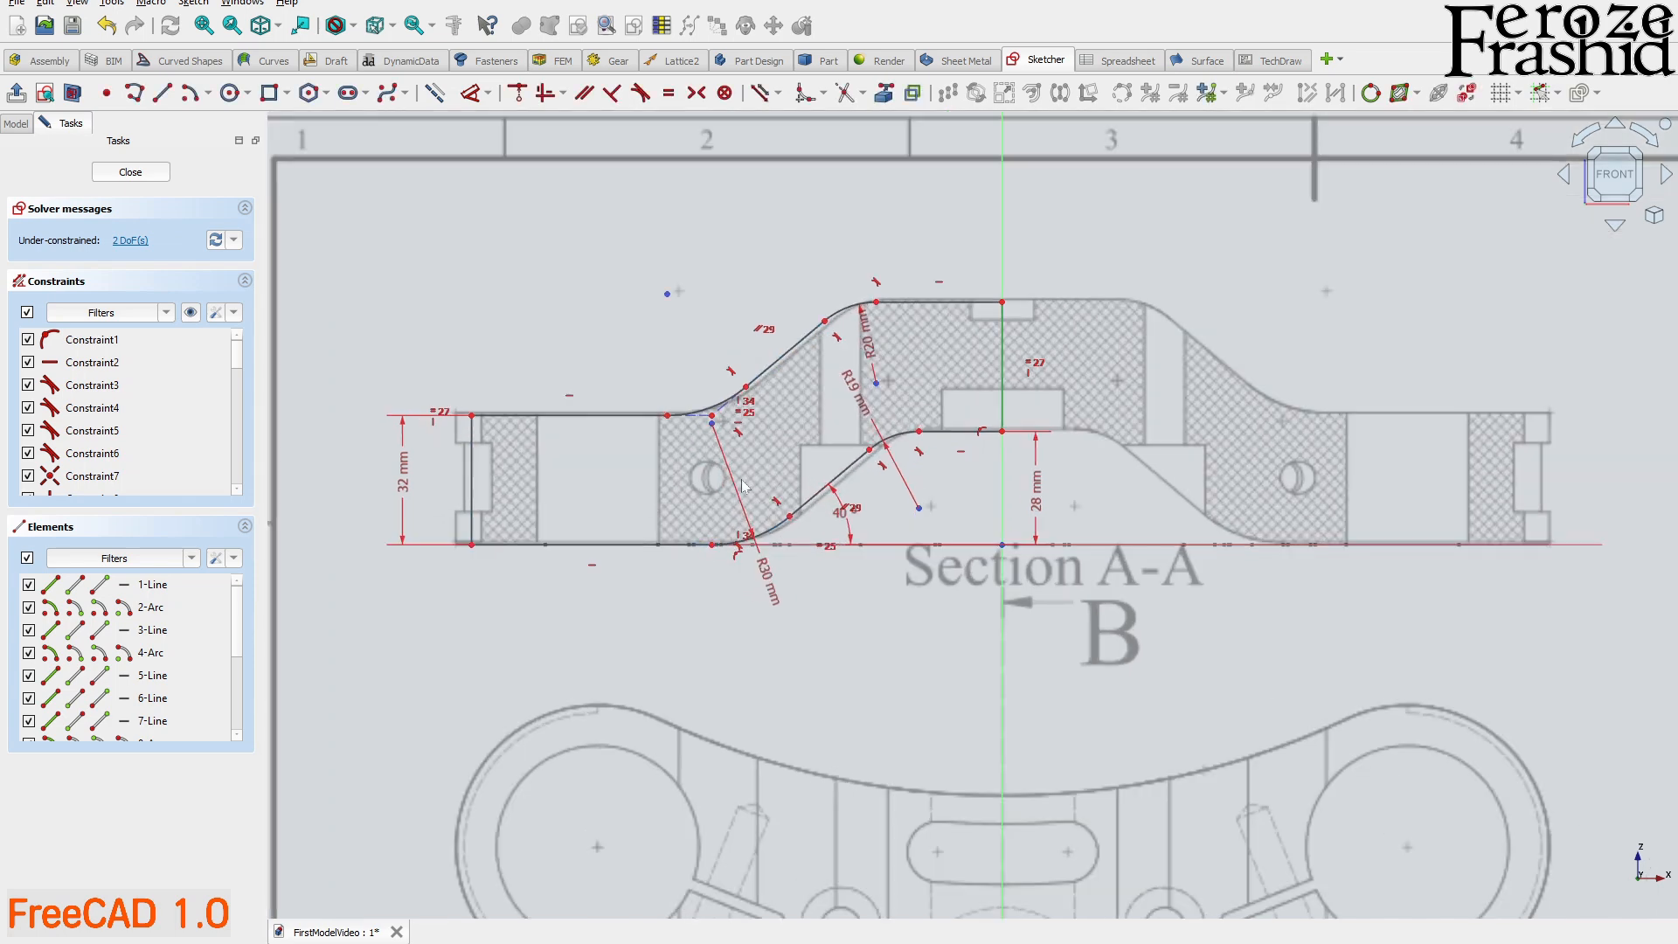
- Dimension the horizontal distance from the lower arc's start on the axis to the vertical axis as 69 mm
{"action": "scroll", "coordinate": [741, 520], "scroll_direction": "down", "scroll_amount": 2}
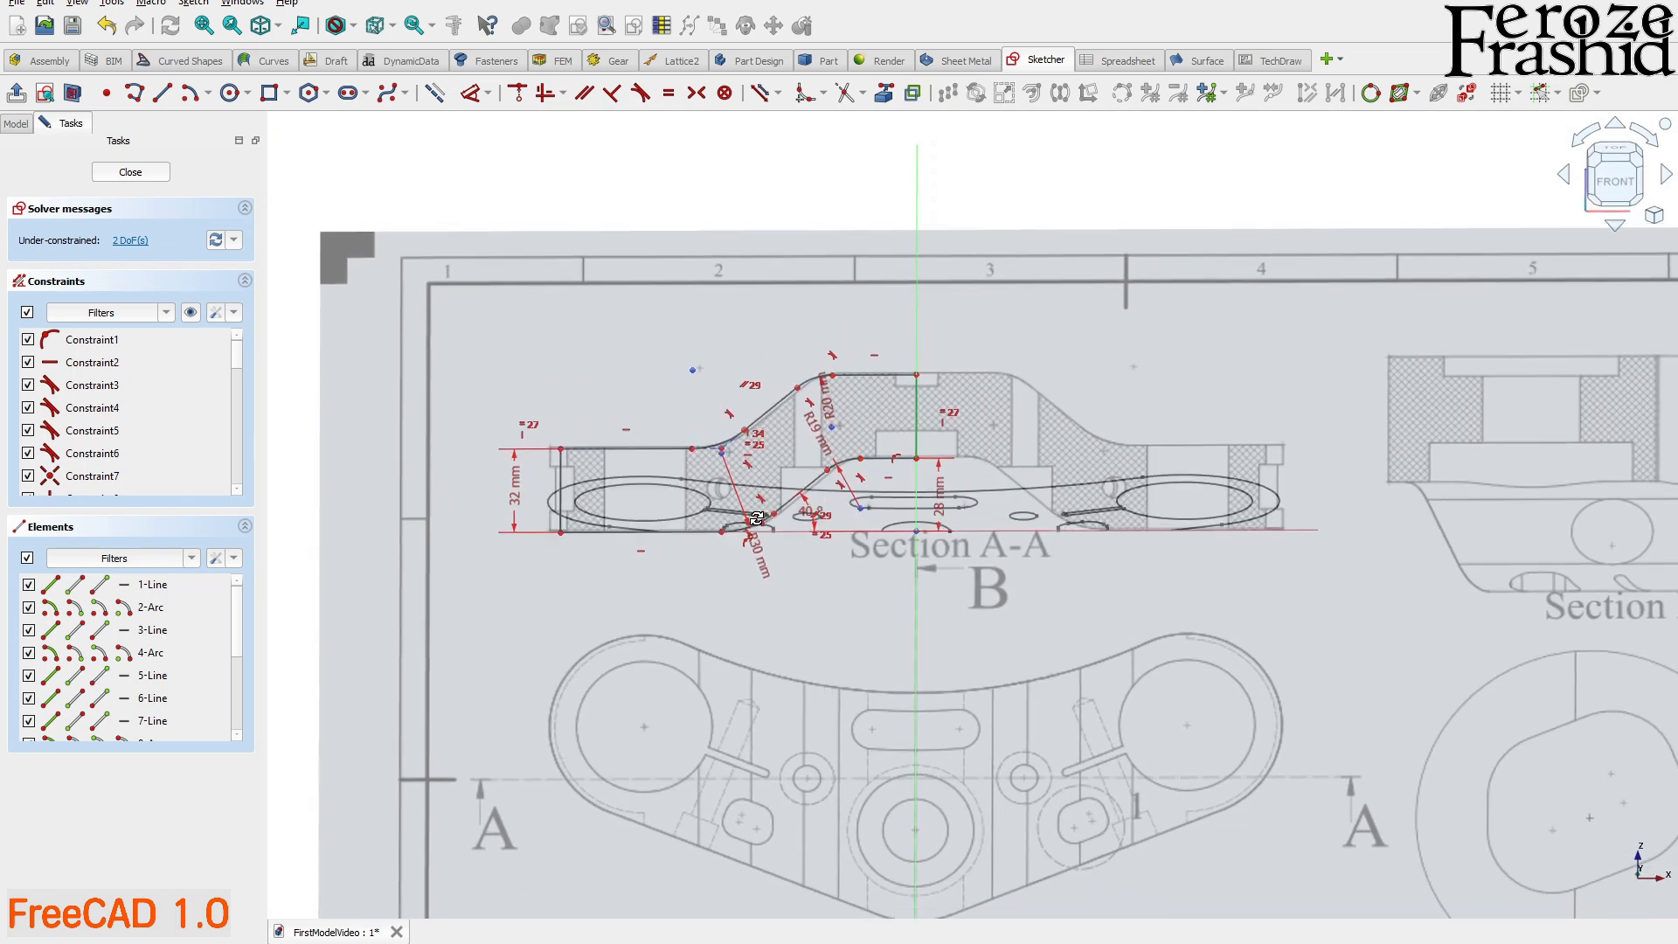
{"action": "middle_click_drag", "start_coordinate": [667, 704], "coordinate": [719, 563]}
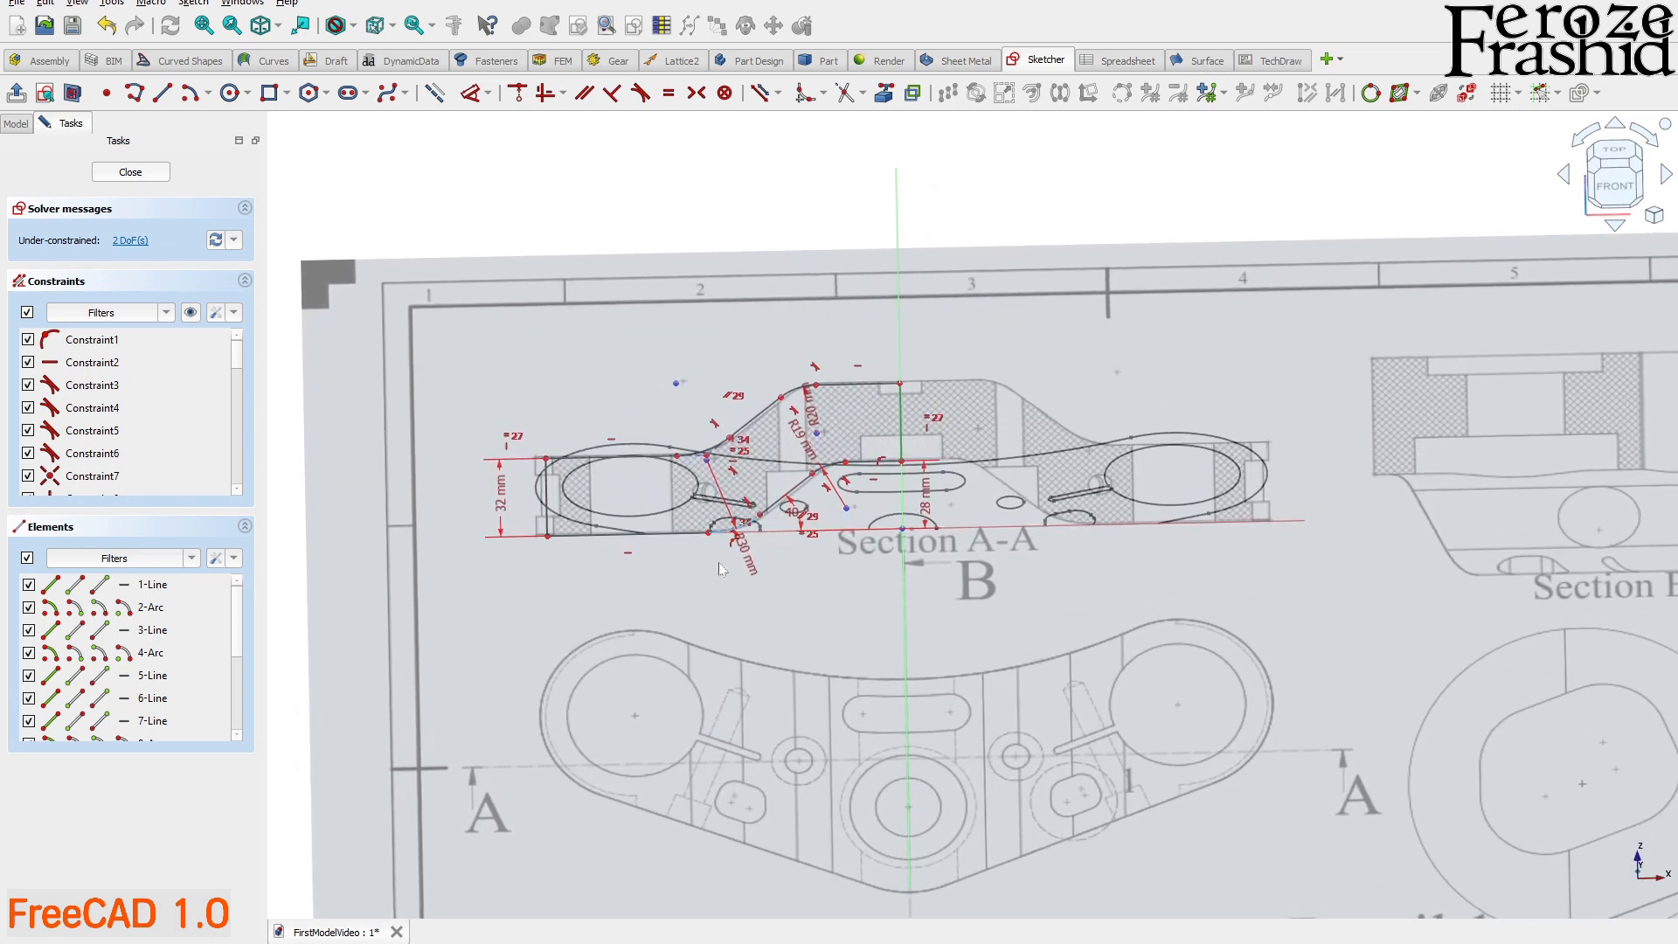
{"action": "left_click", "coordinate": [1614, 188]}
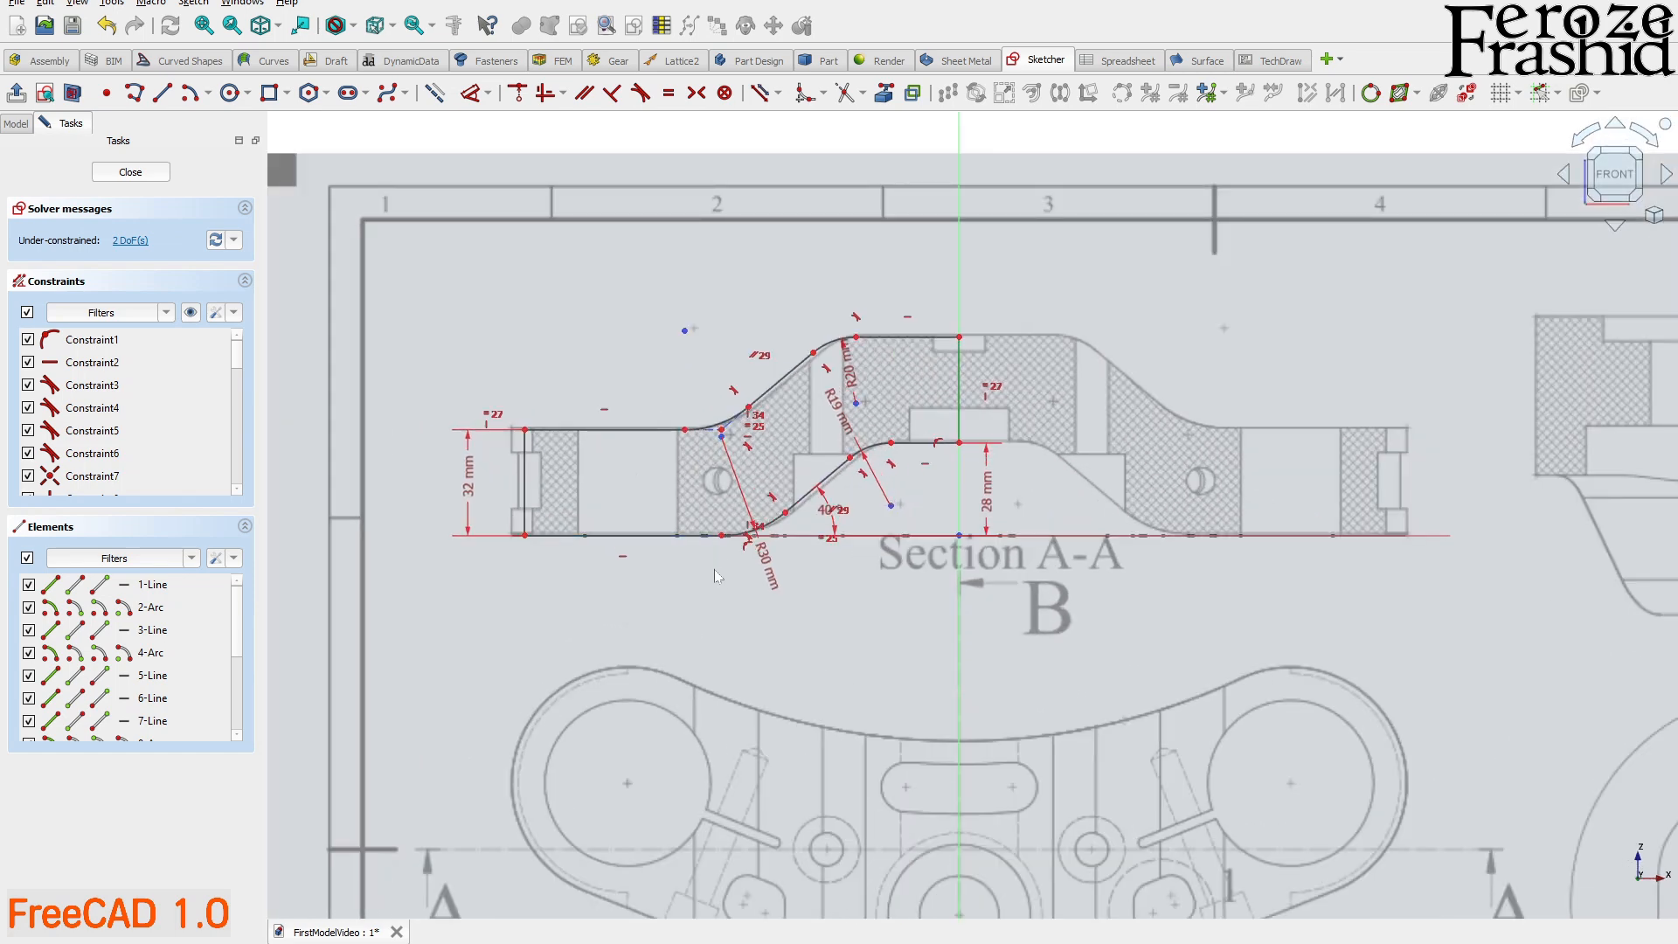
{"action": "left_click", "coordinate": [721, 542]}
{"action": "key", "text": "d"}
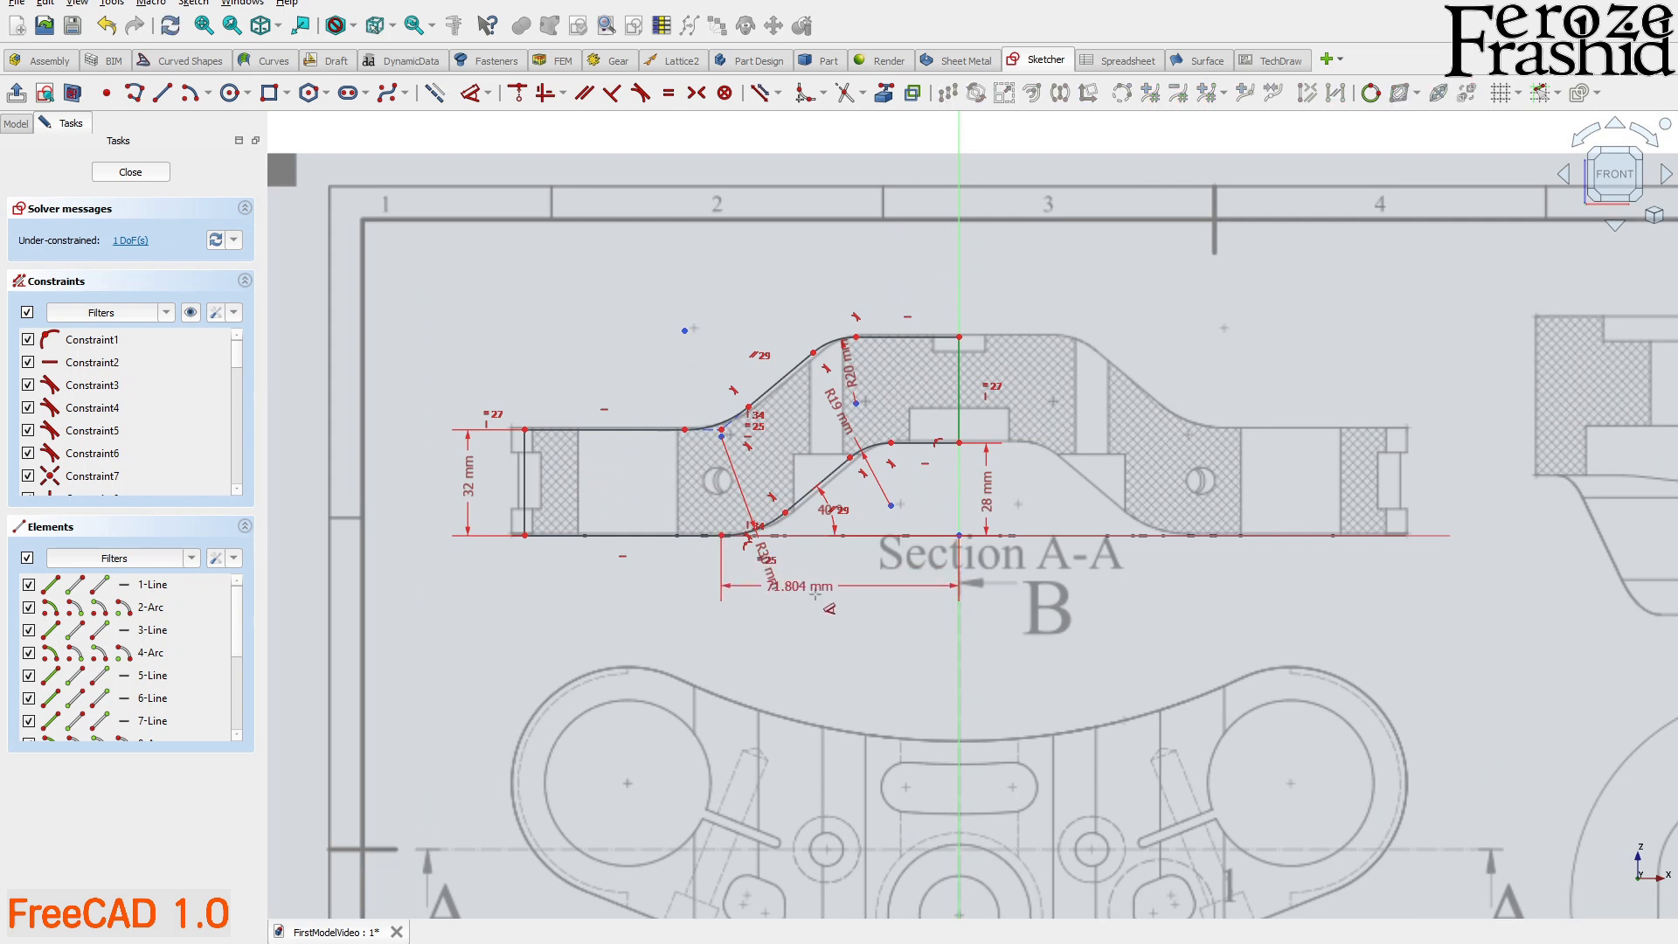
{"action": "left_click", "coordinate": [827, 609]}
{"action": "type", "text": "69"}
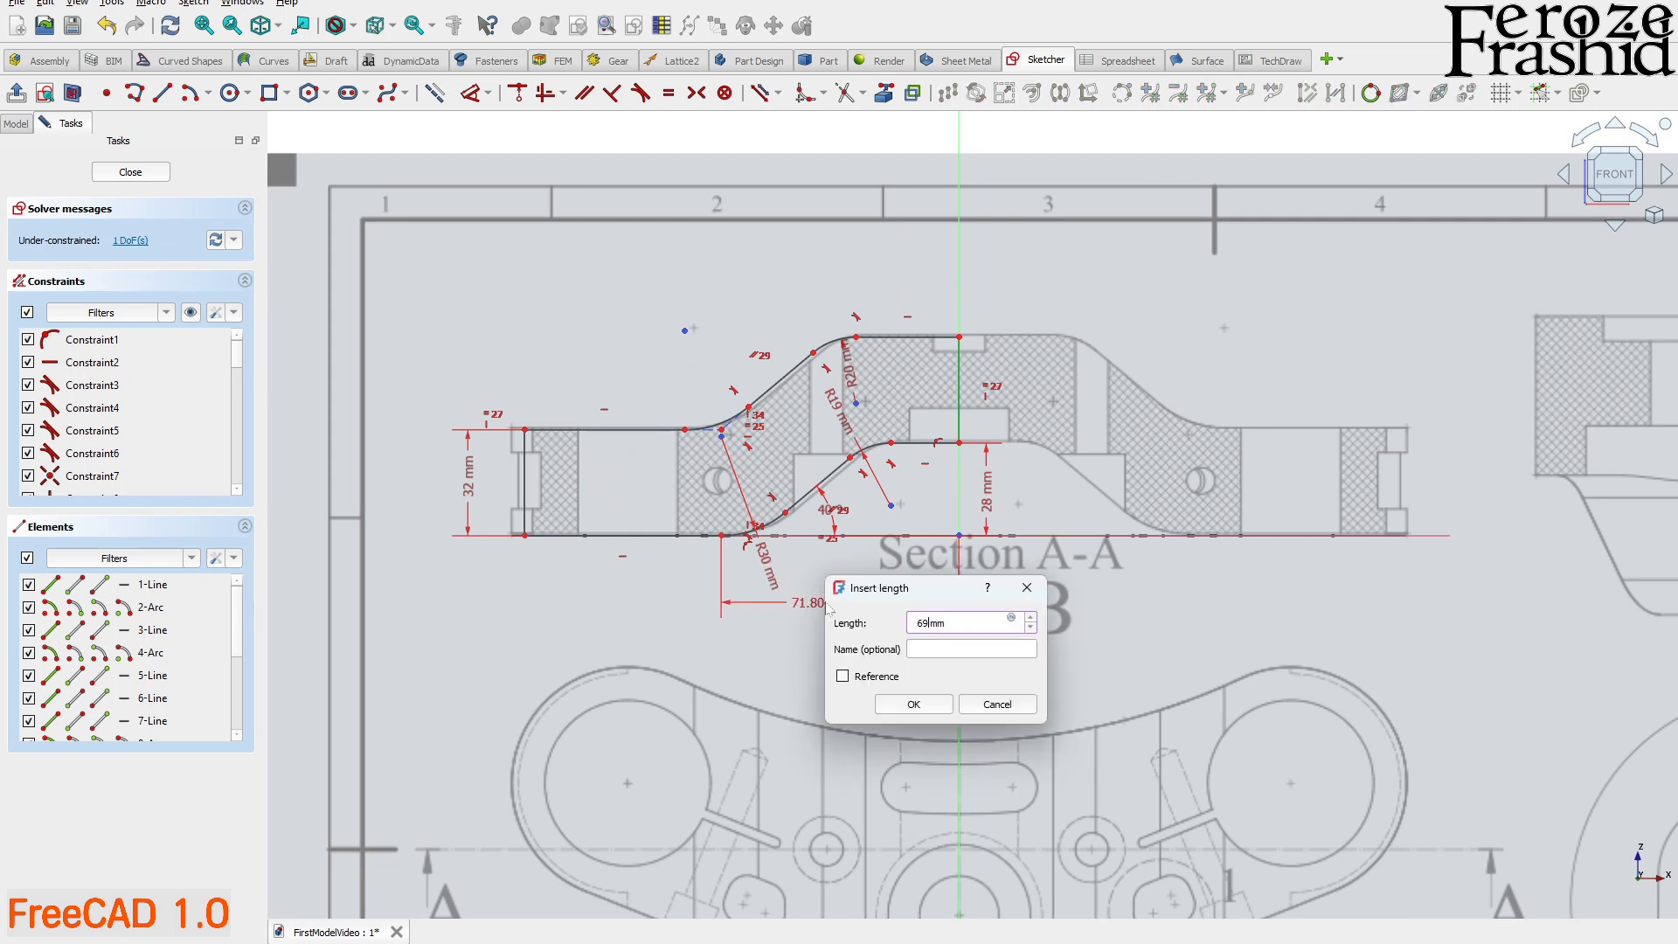
{"action": "key", "text": "Return"}
- Dimension the horizontal distance from the profile's outer lower corner to the vertical axis as 135 mm
{"action": "scroll", "coordinate": [624, 549], "scroll_direction": "down", "scroll_amount": 2}
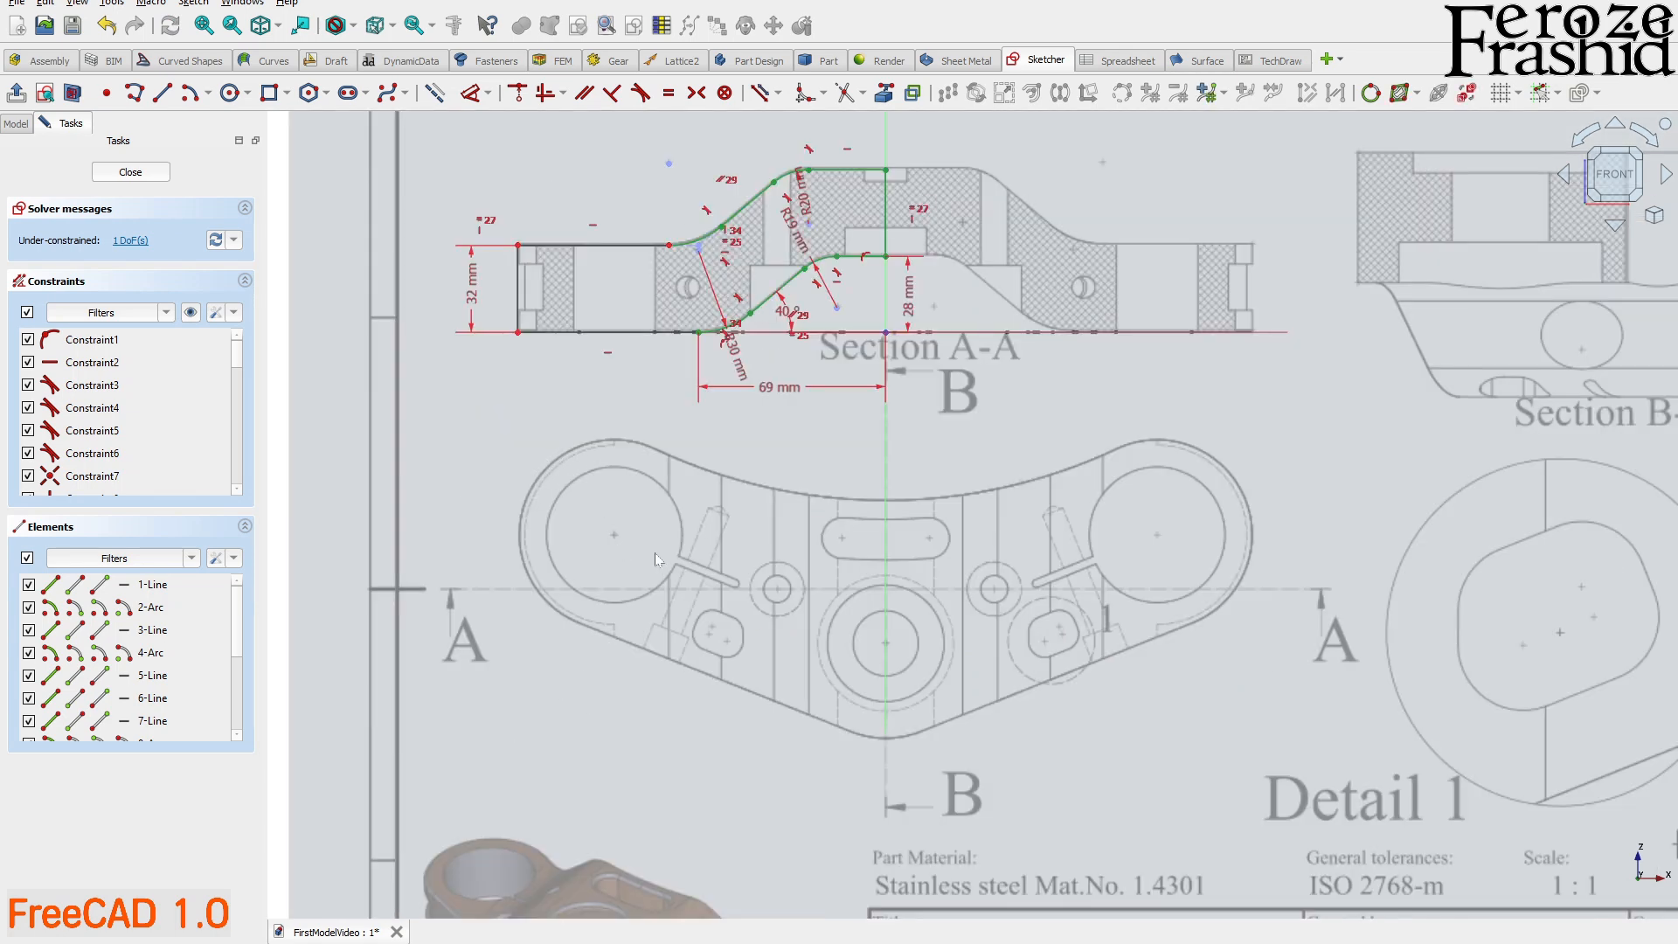
{"action": "left_click", "coordinate": [519, 335]}
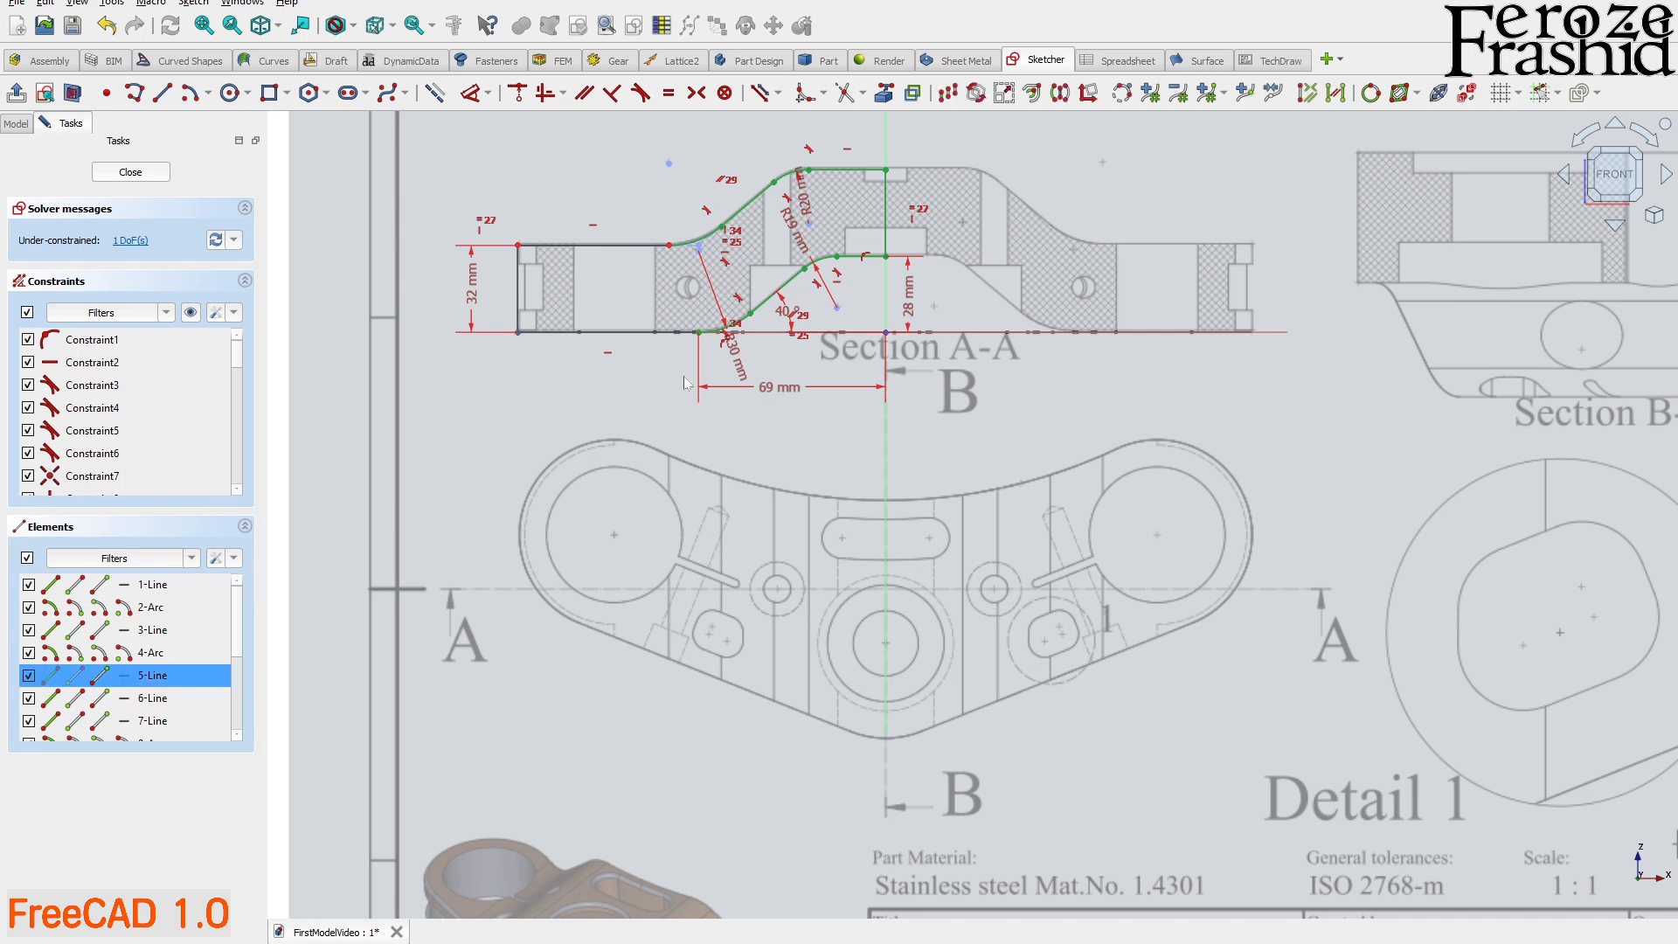
{"action": "left_click", "coordinate": [709, 416]}
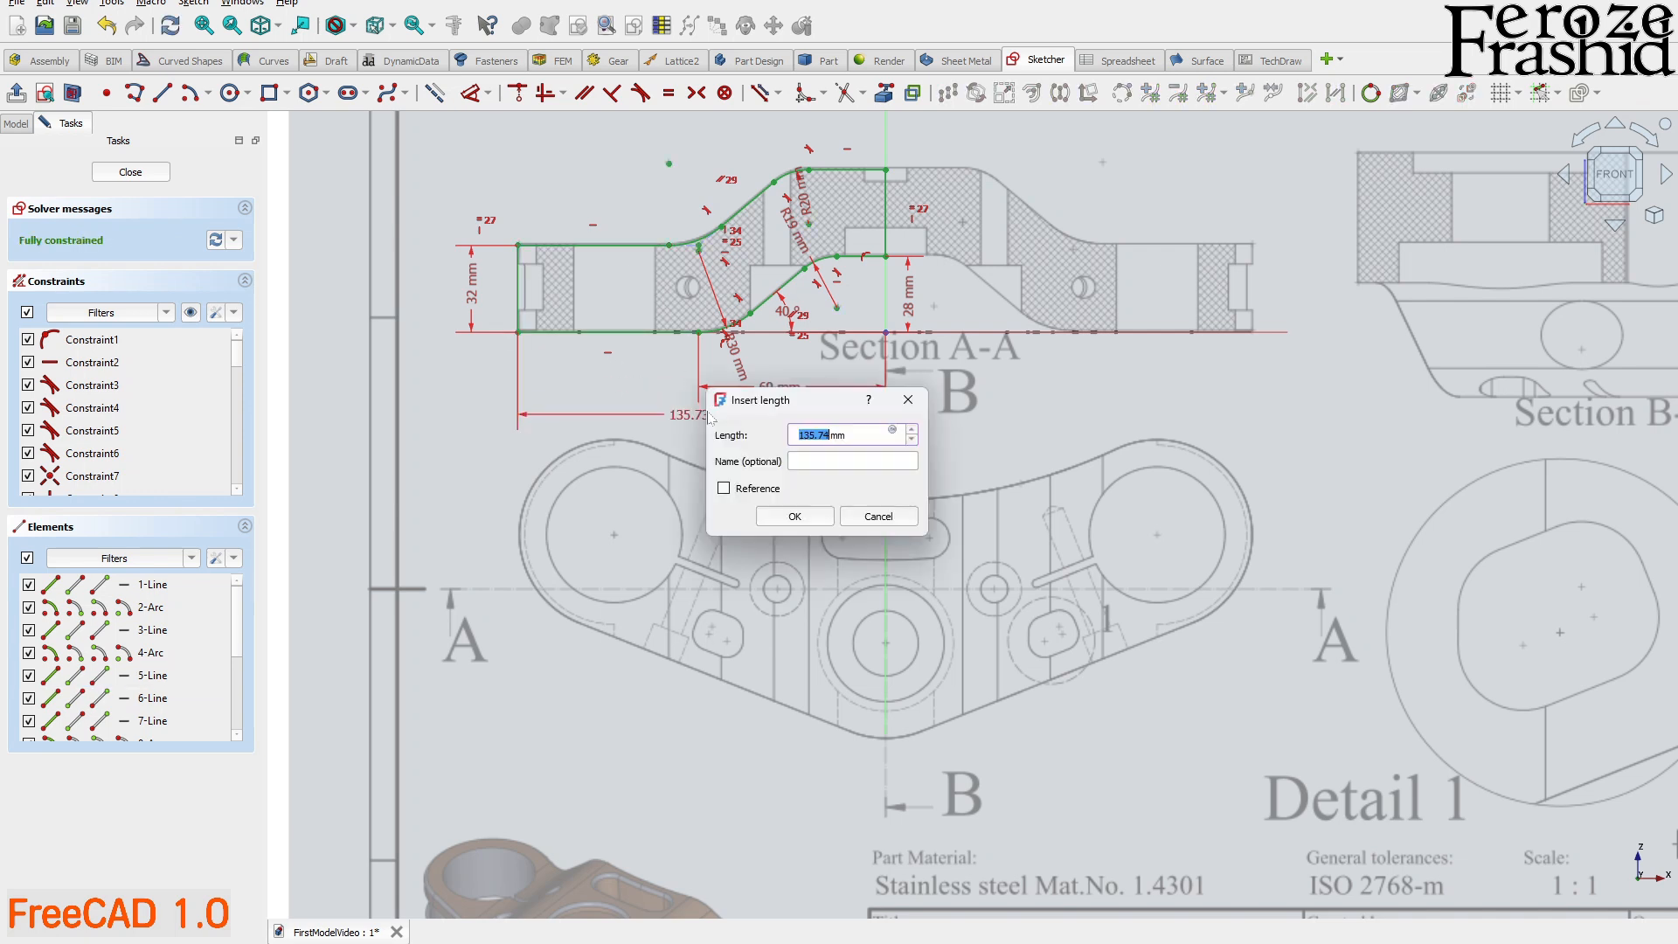
{"action": "type", "text": "1"}
{"action": "left_click", "coordinate": [794, 517]}
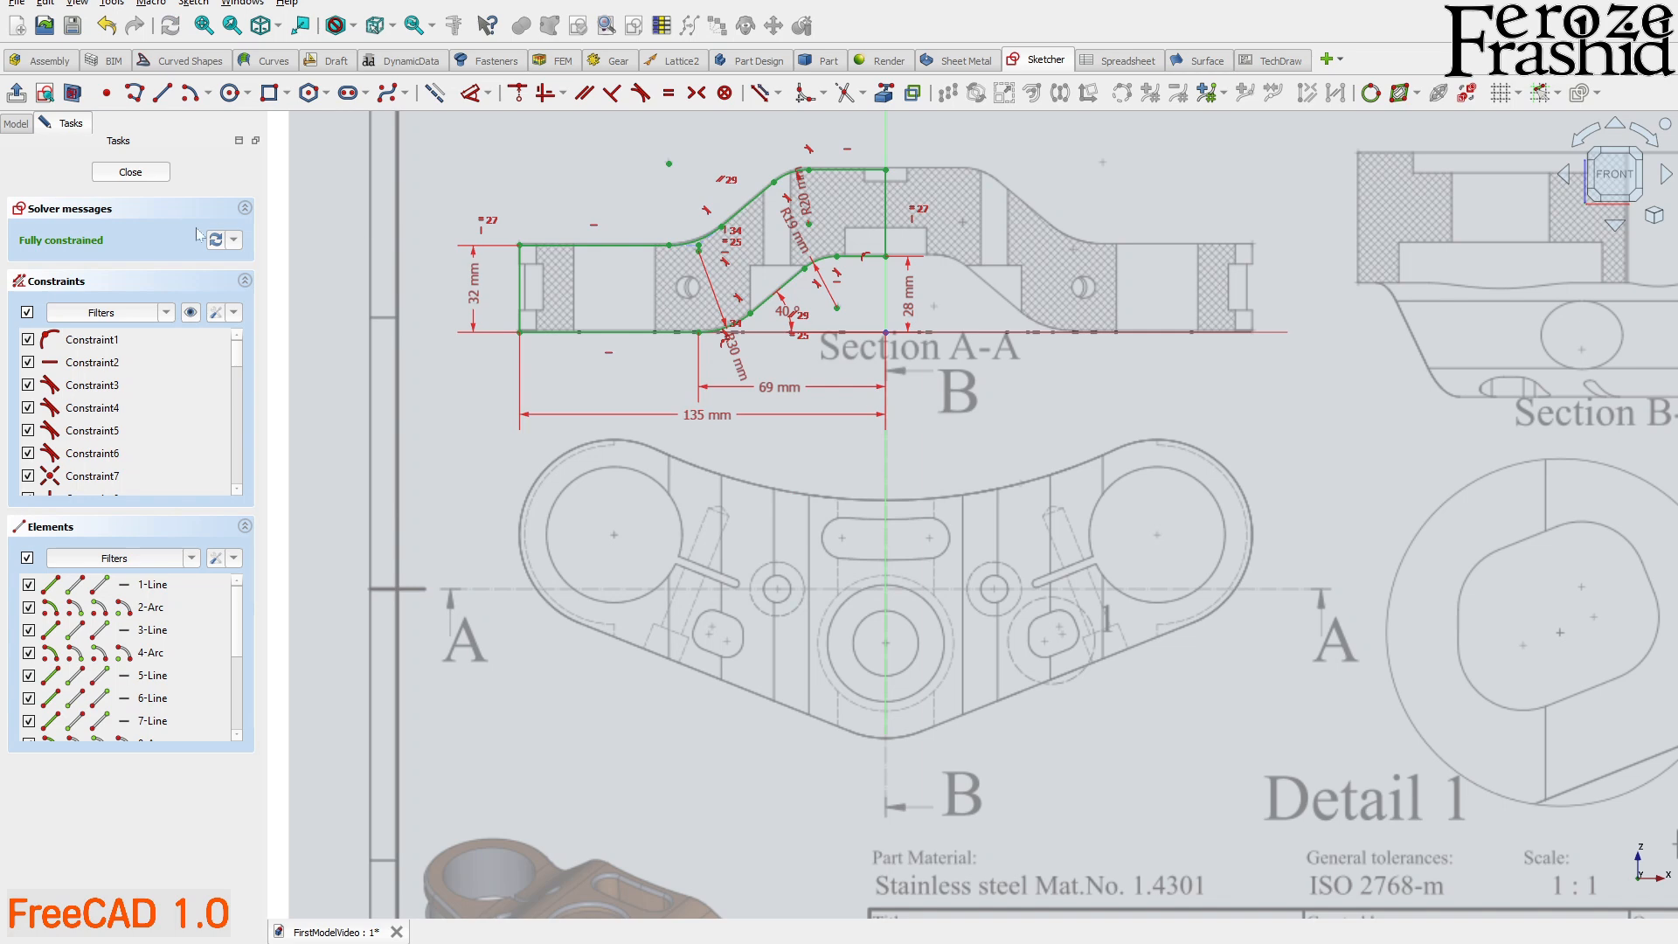
- Check the whole half profile of Section A-A against the drawing and close the sketch
{"action": "middle_click_drag", "start_coordinate": [817, 299], "coordinate": [860, 278]}
{"action": "middle_click_drag", "start_coordinate": [988, 486], "coordinate": [1010, 420]}
{"action": "left_click", "coordinate": [1621, 162]}
{"action": "left_click_drag", "start_coordinate": [549, 247], "coordinate": [1030, 474]}
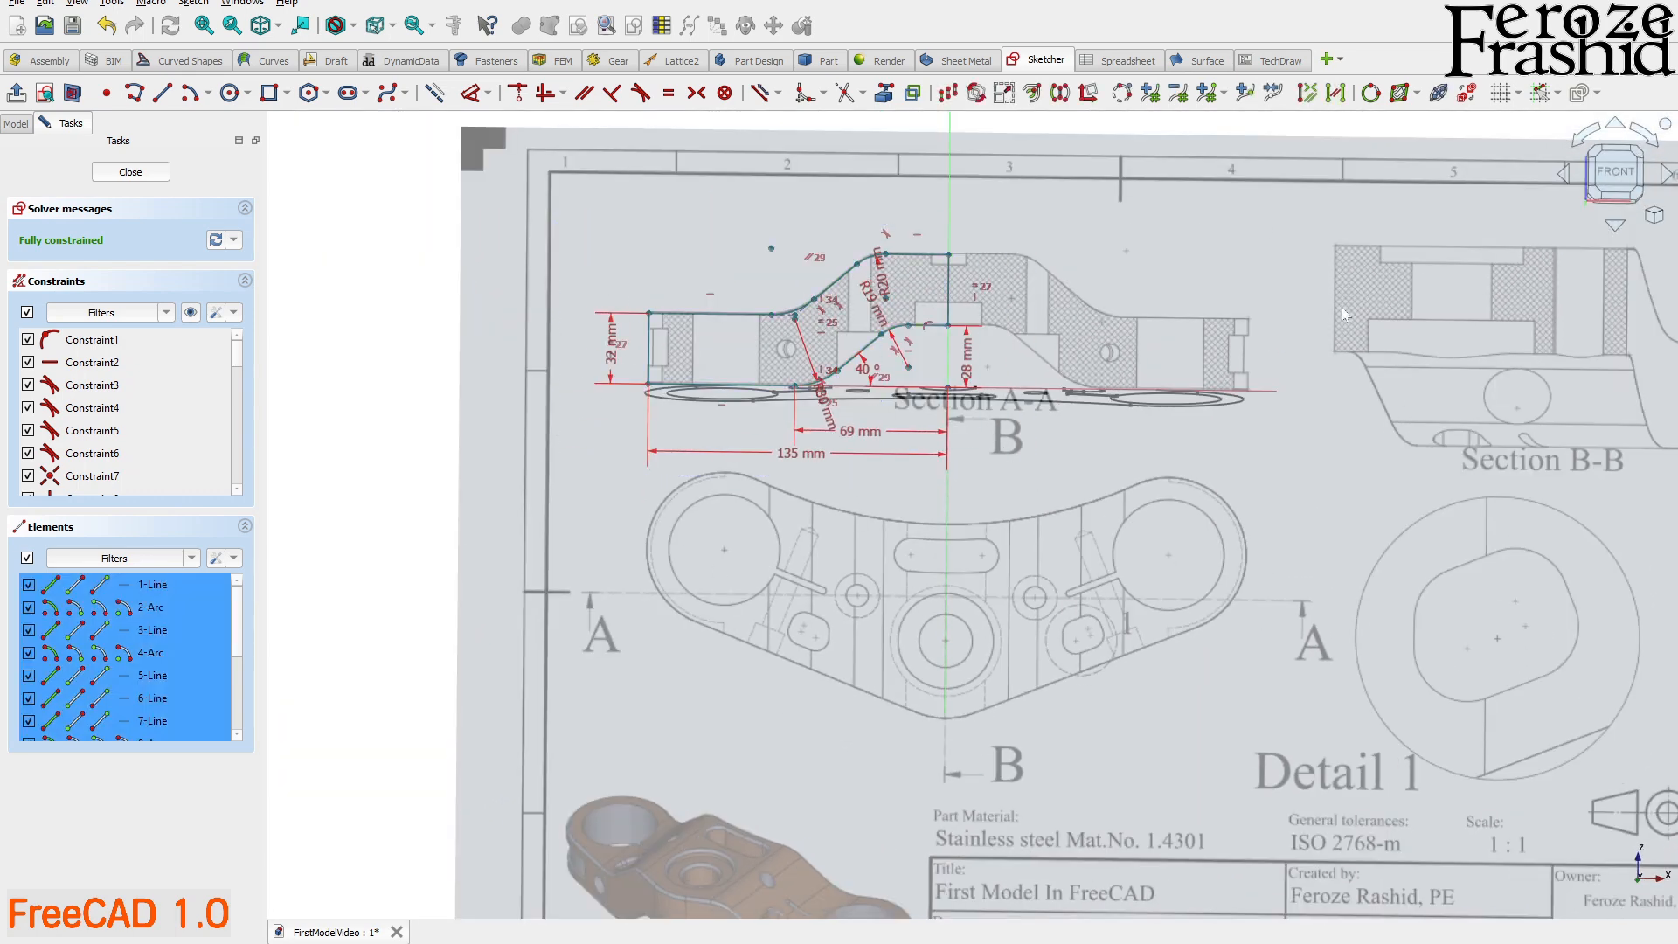
{"action": "left_click", "coordinate": [1147, 267]}
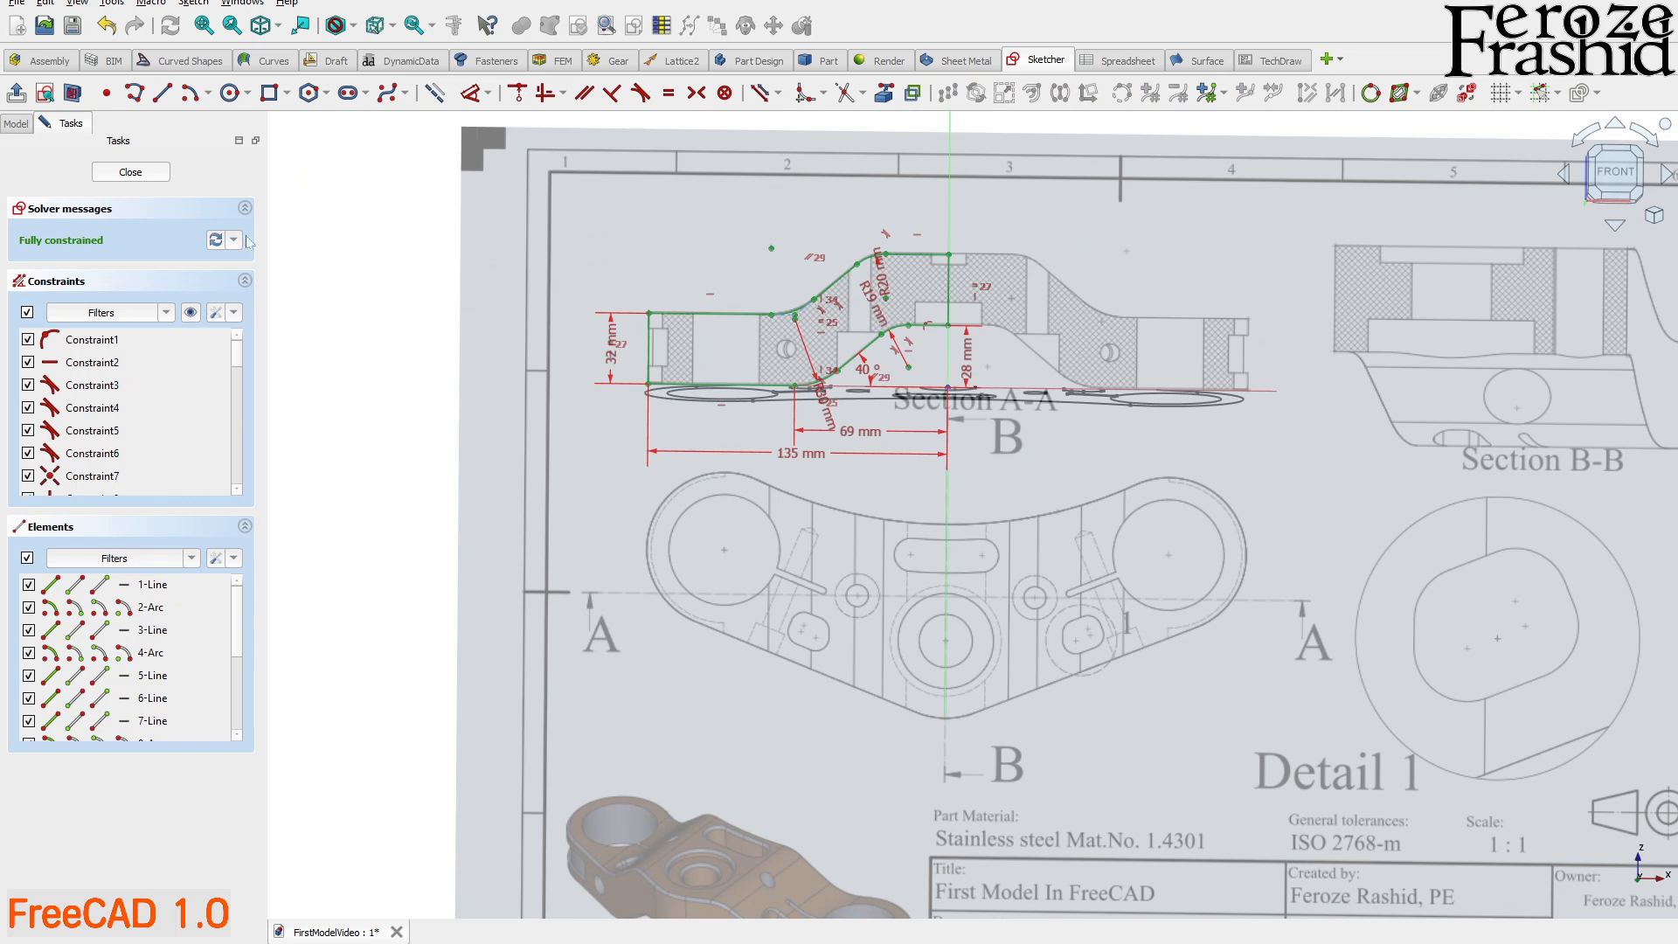
{"action": "left_click", "coordinate": [130, 172]}
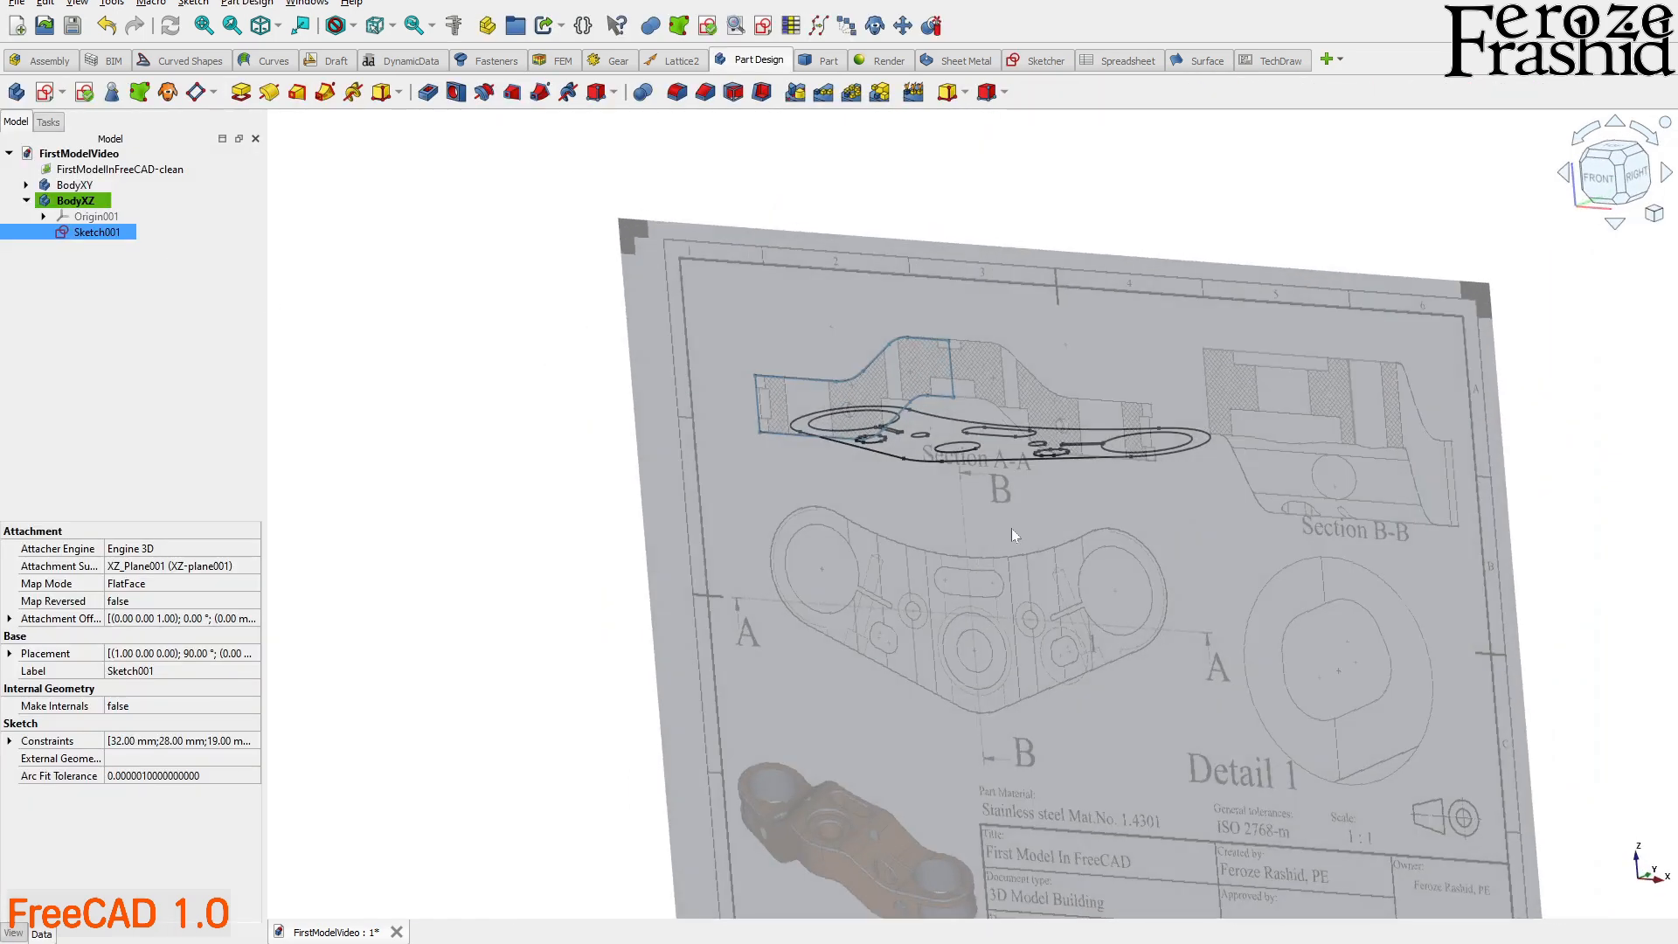
- View the two sketches with the reference image hidden, toggle the side-profile sketch's visibility, and show the image again
{"action": "left_click", "coordinate": [1011, 532]}
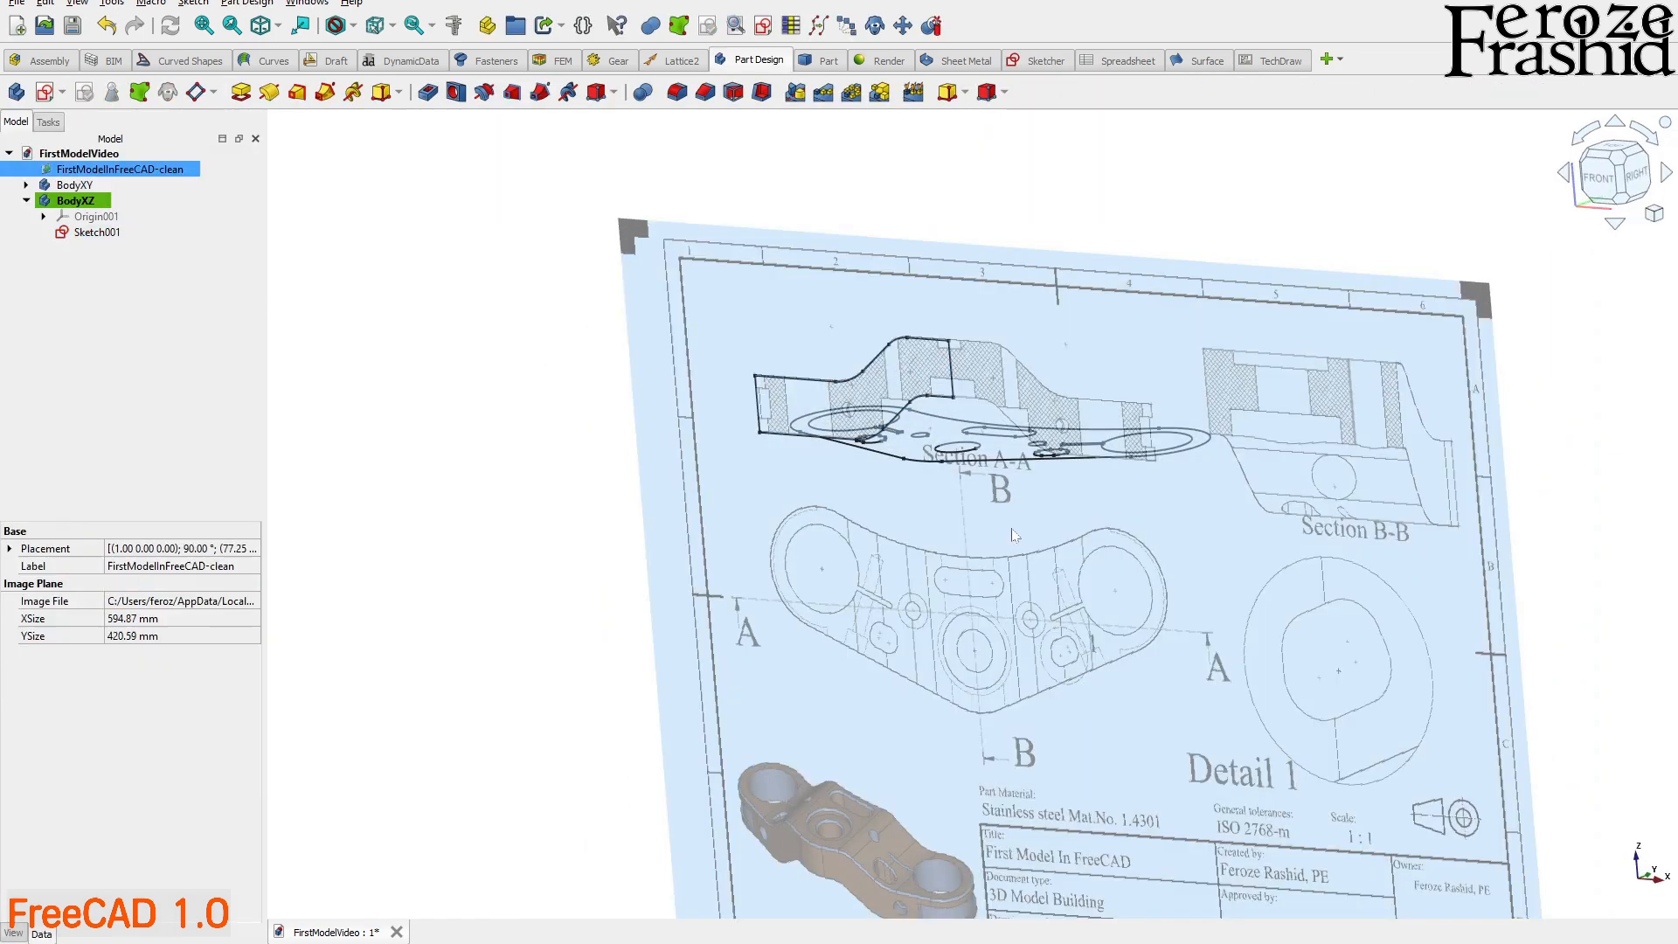
{"action": "key", "text": "space"}
{"action": "middle_click_drag", "start_coordinate": [951, 555], "coordinate": [989, 528]}
{"action": "scroll", "coordinate": [840, 417], "scroll_direction": "up", "scroll_amount": 2}
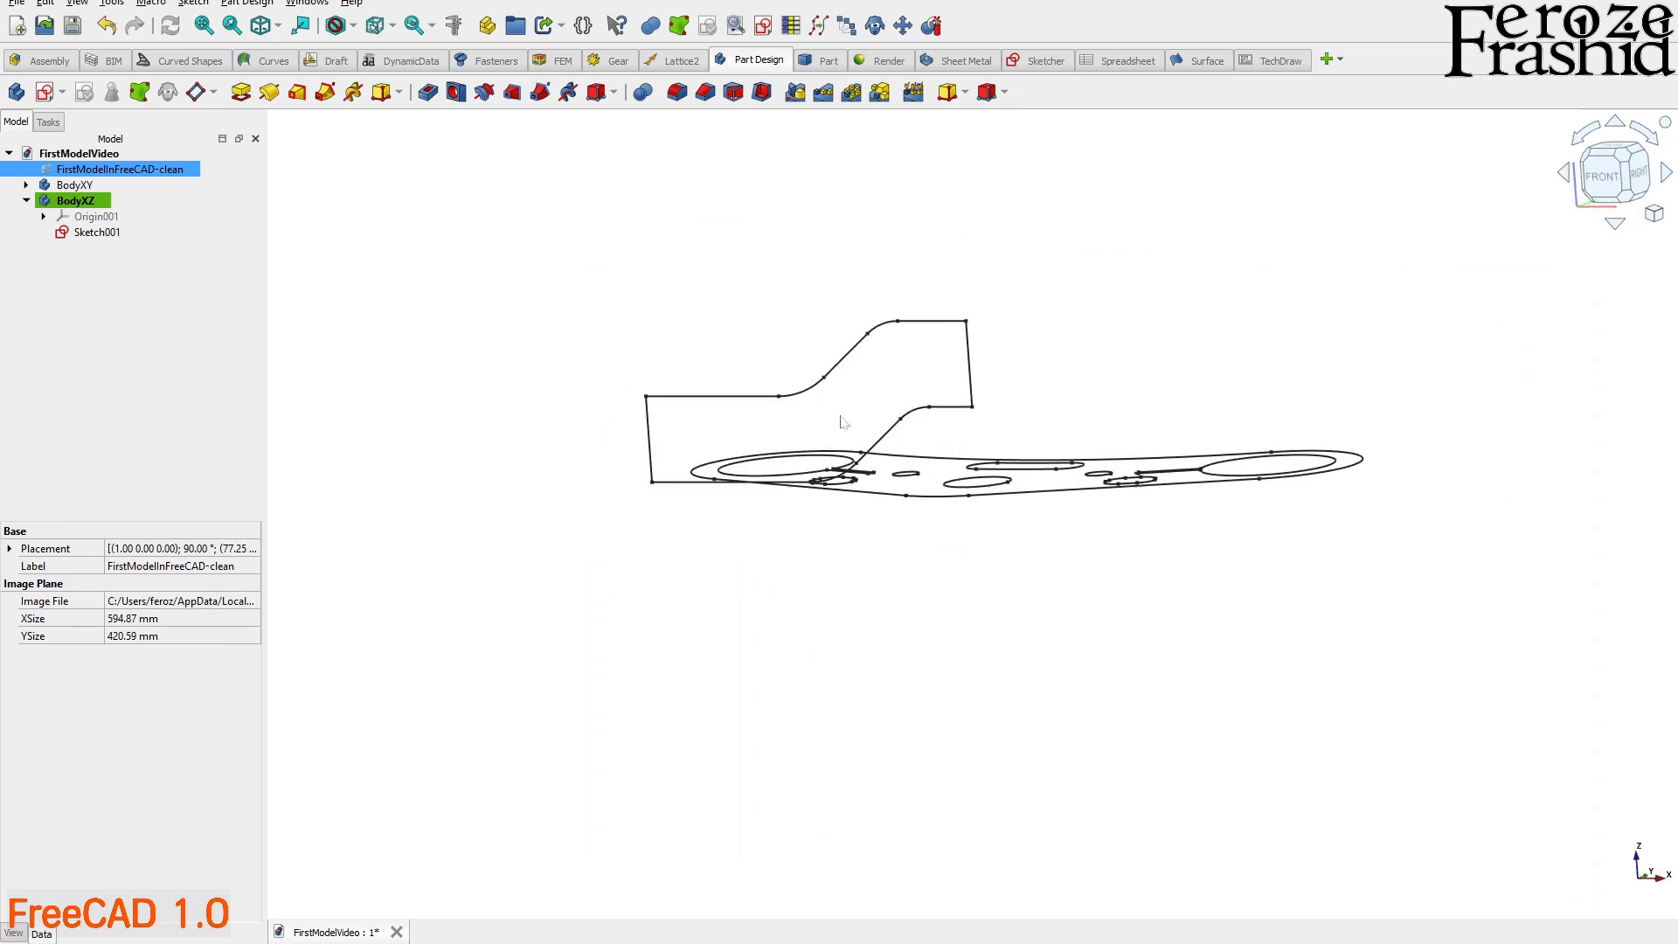
{"action": "left_click", "coordinate": [103, 232]}
{"action": "key", "text": "space"}
{"action": "key", "text": "space"}
{"action": "left_click", "coordinate": [112, 172]}
{"action": "key", "text": "space"}
- Examine the shaded 3D picture of the bracket on the reference drawing and return to the front view
{"action": "scroll", "coordinate": [901, 564], "scroll_direction": "down", "scroll_amount": 2}
{"action": "middle_click_drag", "start_coordinate": [901, 564], "coordinate": [852, 463]}
{"action": "scroll", "coordinate": [821, 472], "scroll_direction": "down", "scroll_amount": 2}
{"action": "scroll", "coordinate": [866, 783], "scroll_direction": "up", "scroll_amount": 6}
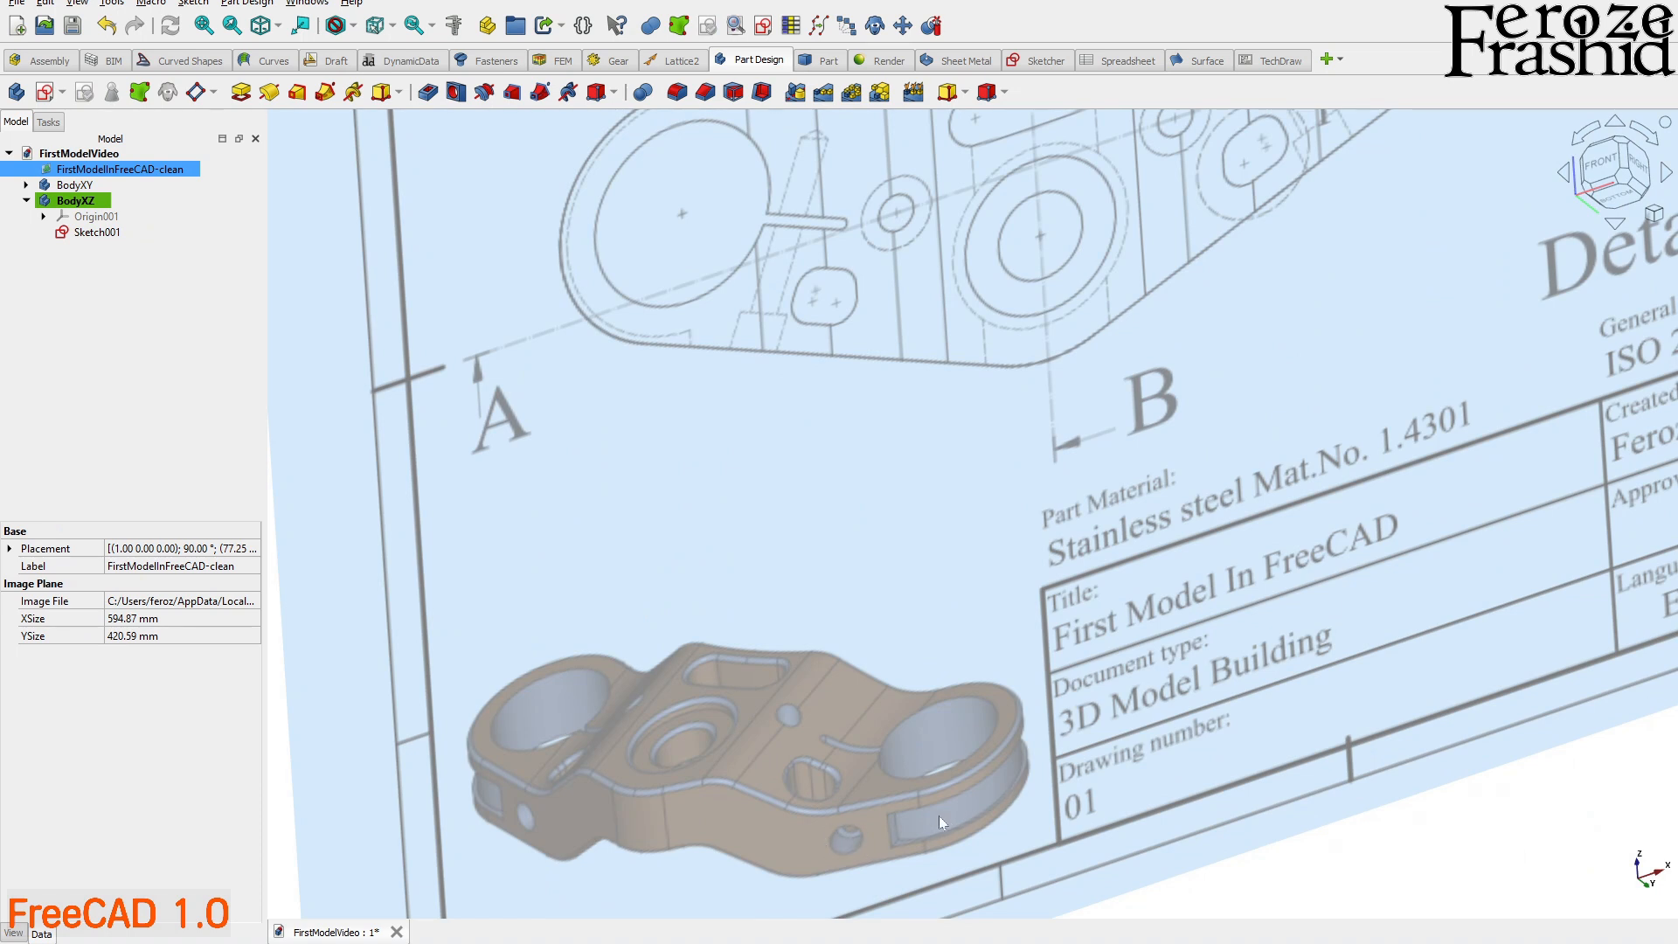
{"action": "scroll", "coordinate": [935, 812], "scroll_direction": "down", "scroll_amount": 3}
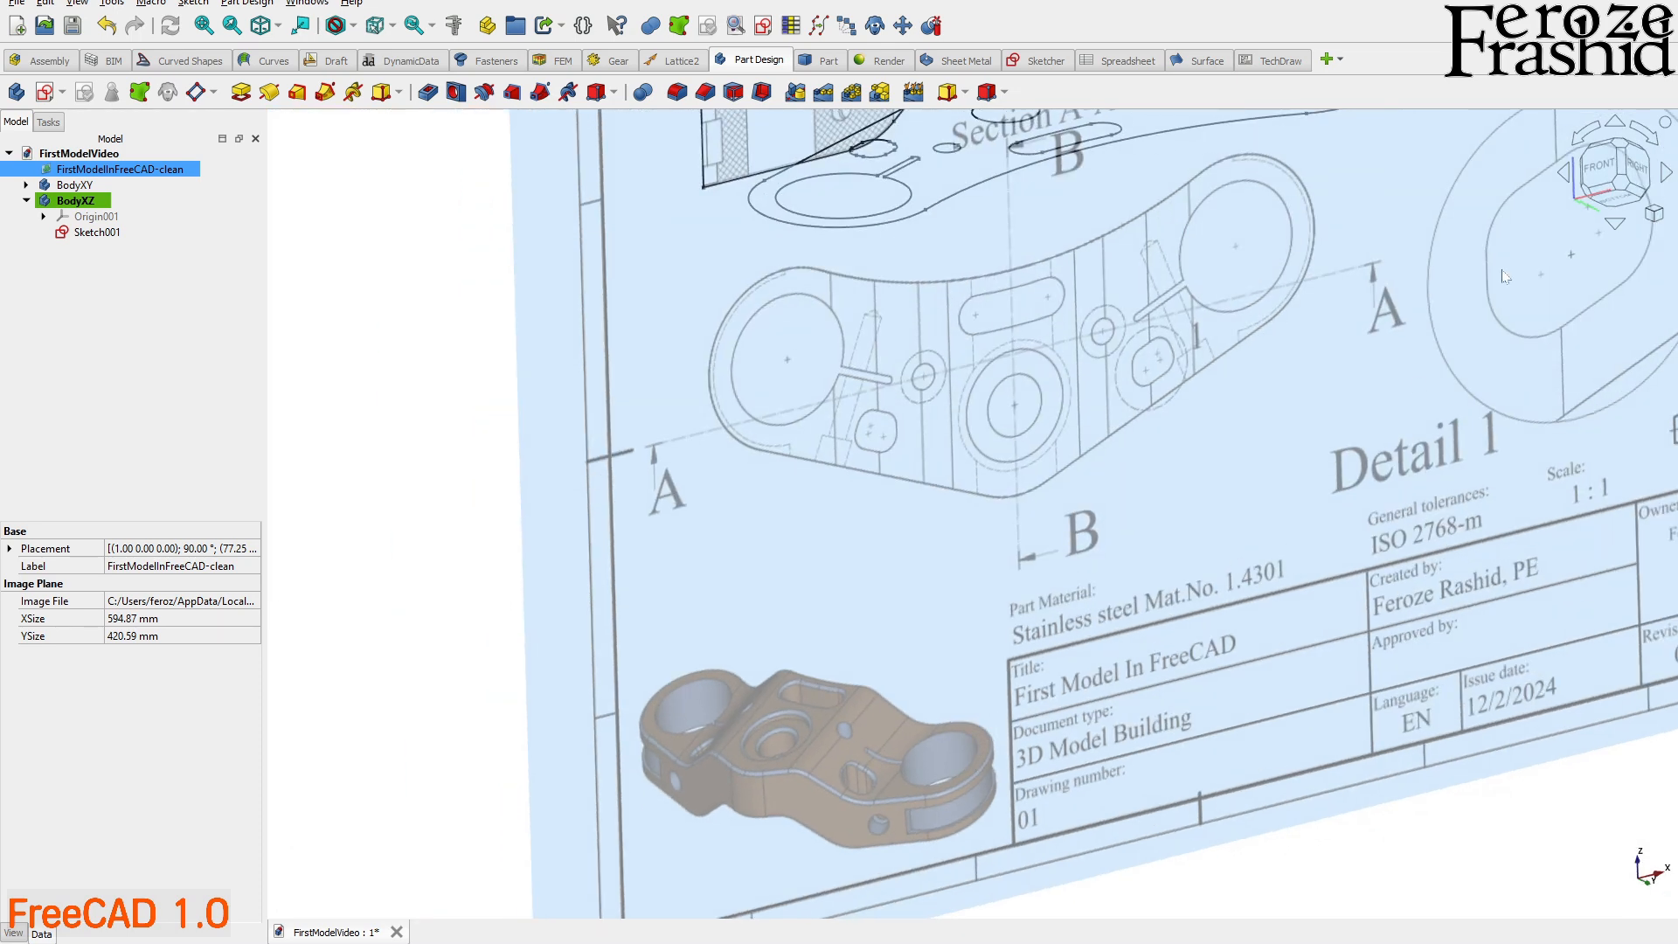
{"action": "left_click", "coordinate": [1594, 172]}
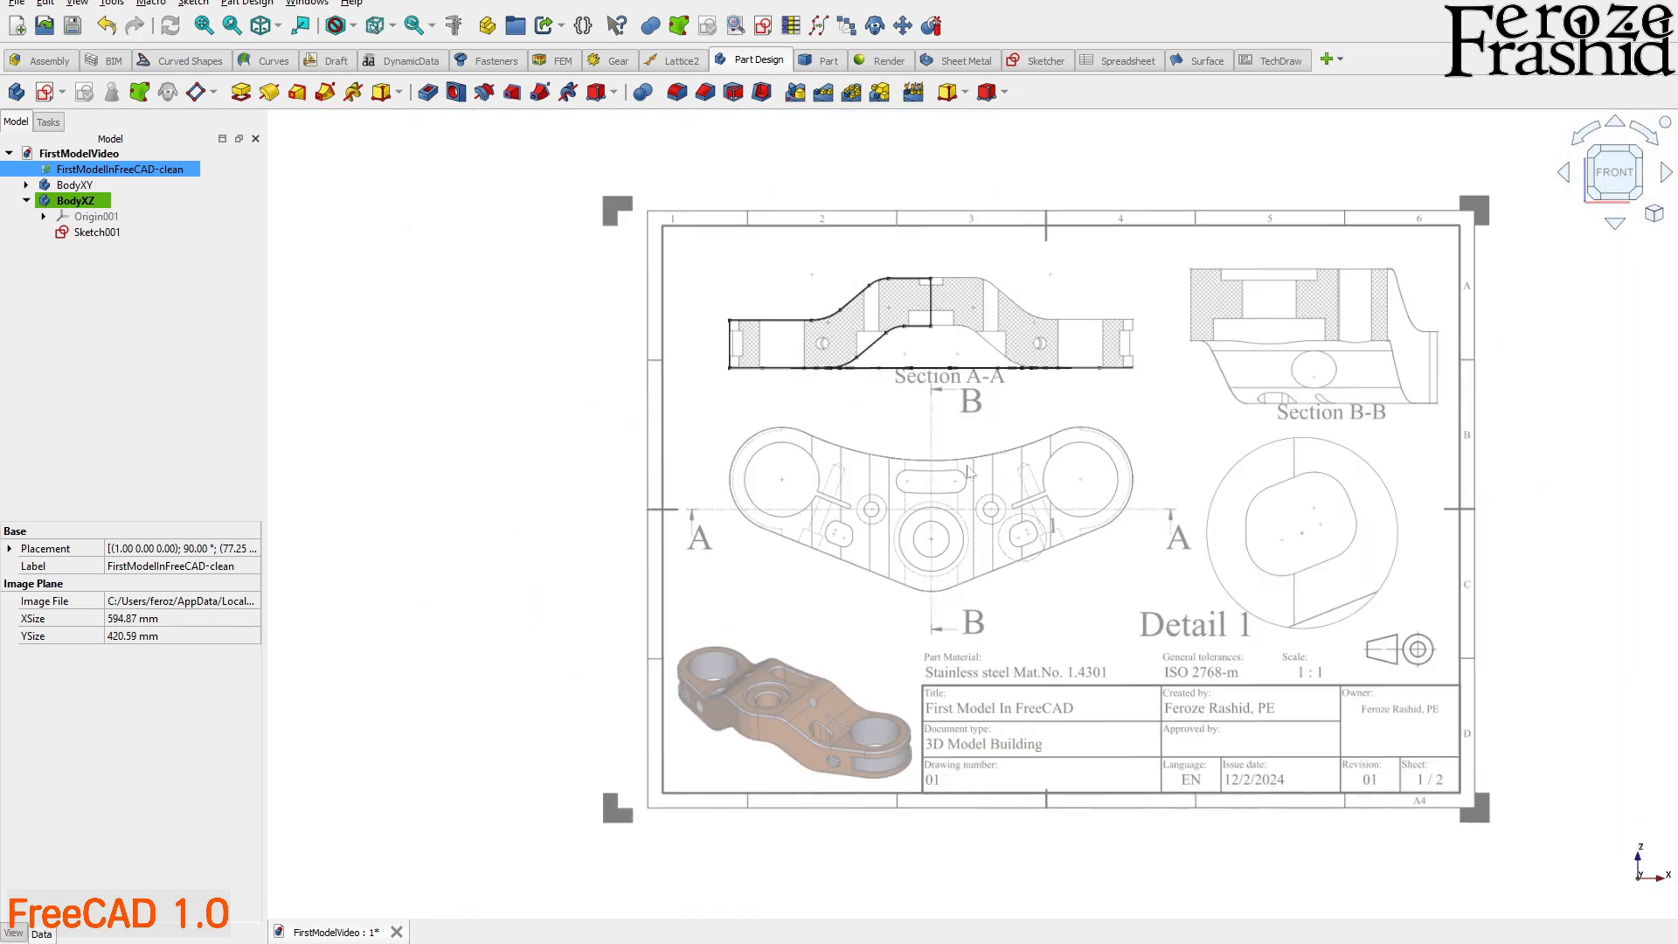
- Hide the reference image and examine how the side profile and the plan-view sketch sit relative to each other
{"action": "scroll", "coordinate": [957, 511], "scroll_direction": "up", "scroll_amount": 5}
{"action": "key", "text": "space"}
{"action": "scroll", "coordinate": [813, 654], "scroll_direction": "down", "scroll_amount": 2}
{"action": "scroll", "coordinate": [847, 527], "scroll_direction": "up", "scroll_amount": 1}
{"action": "middle_click_drag", "start_coordinate": [852, 530], "coordinate": [805, 631]}
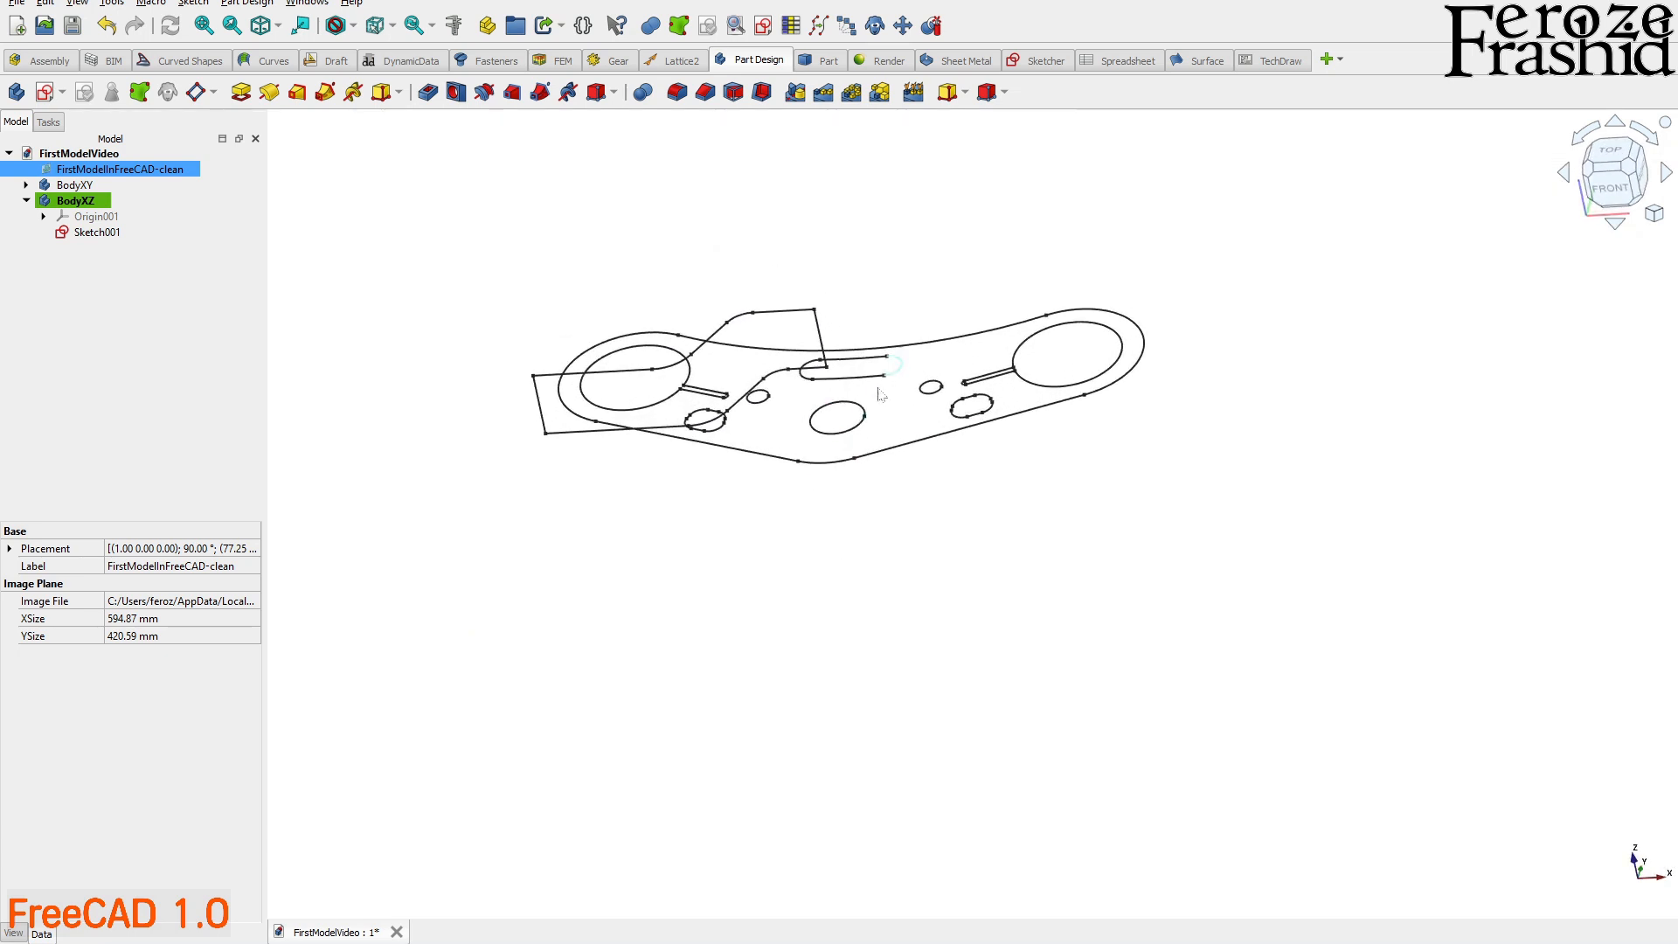
{"action": "scroll", "coordinate": [882, 393], "scroll_direction": "up", "scroll_amount": 2}
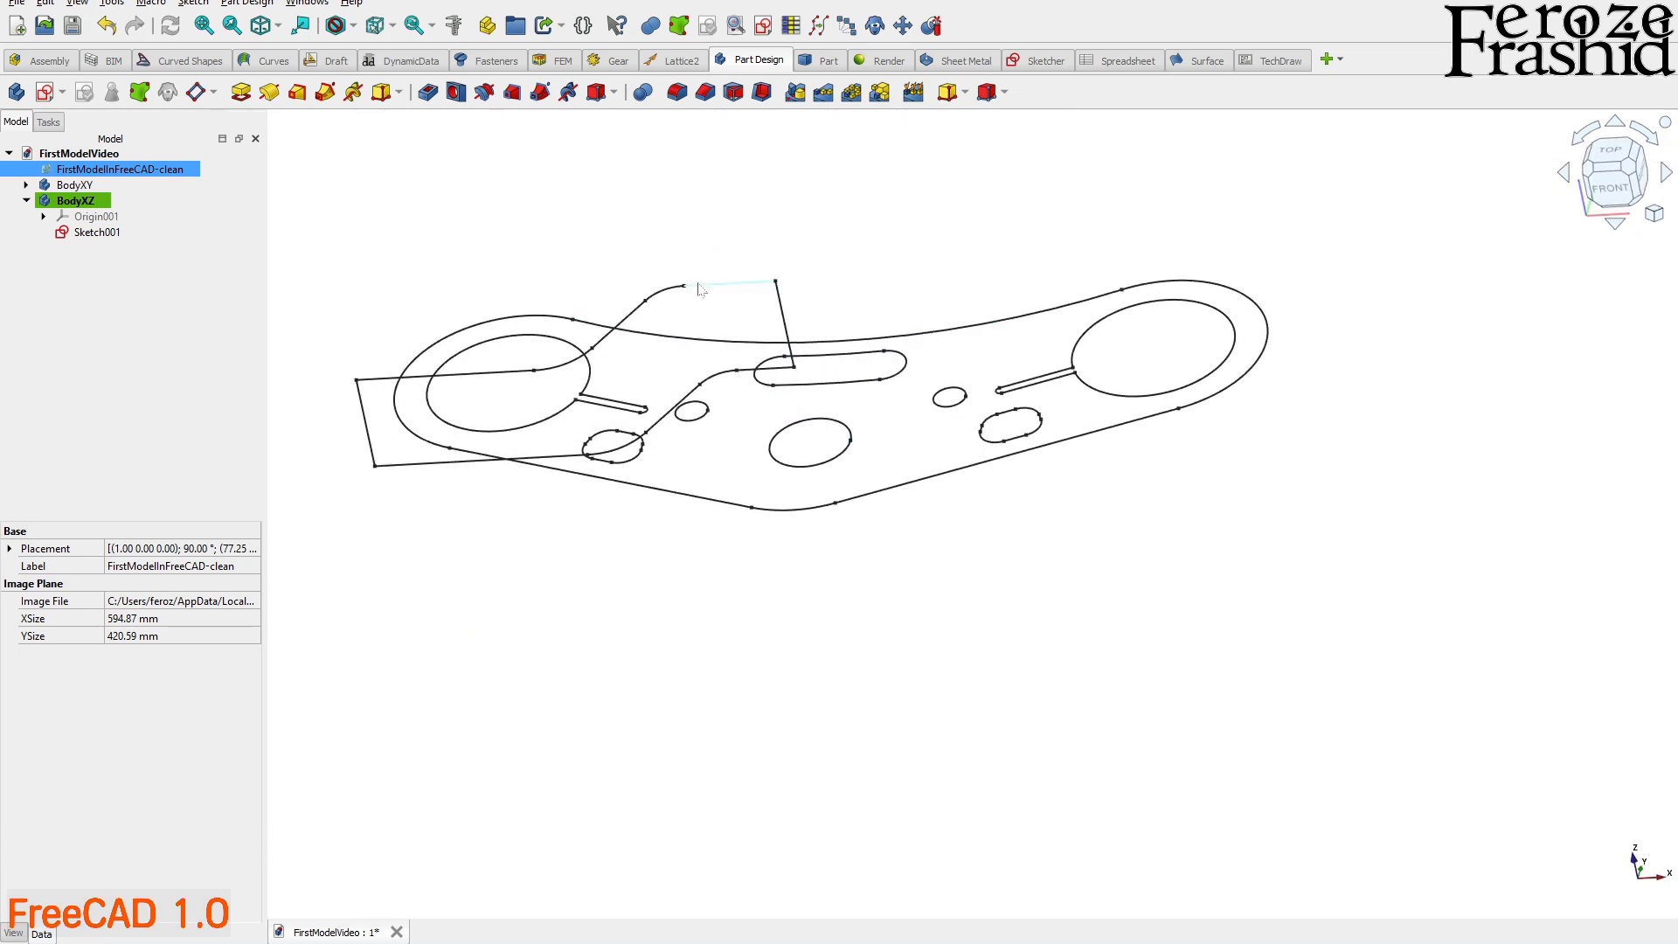
{"action": "scroll", "coordinate": [698, 288], "scroll_direction": "down", "scroll_amount": 2}
{"action": "middle_click_drag", "start_coordinate": [730, 388], "coordinate": [774, 366]}
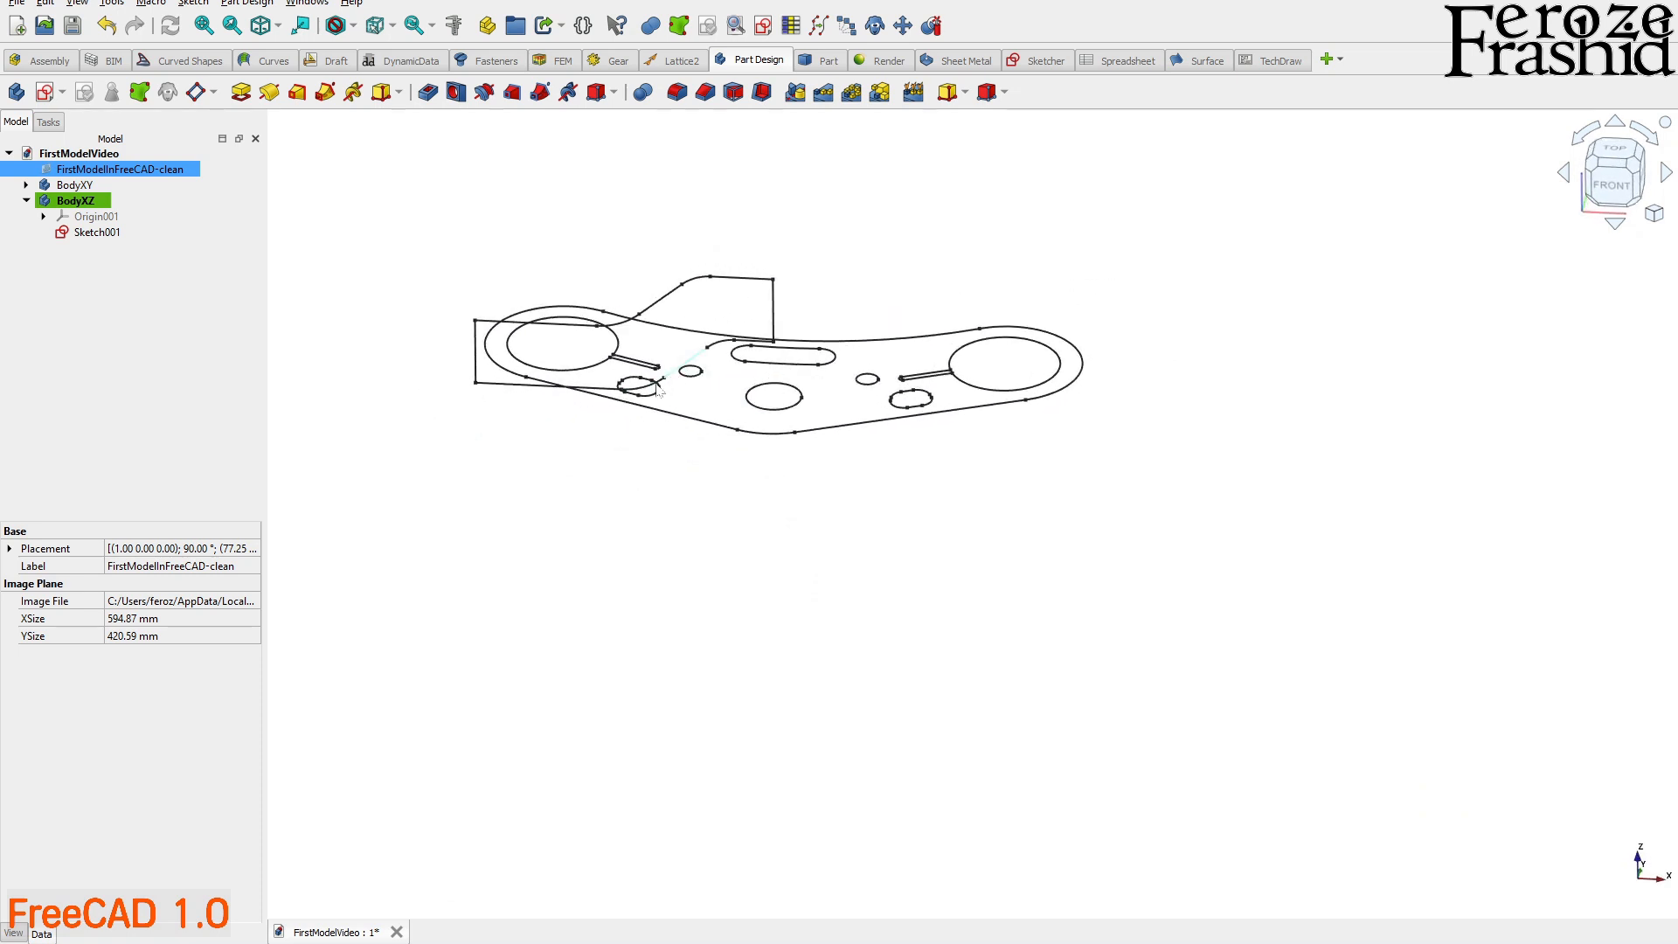
{"action": "scroll", "coordinate": [725, 553], "scroll_direction": "down", "scroll_amount": 1}
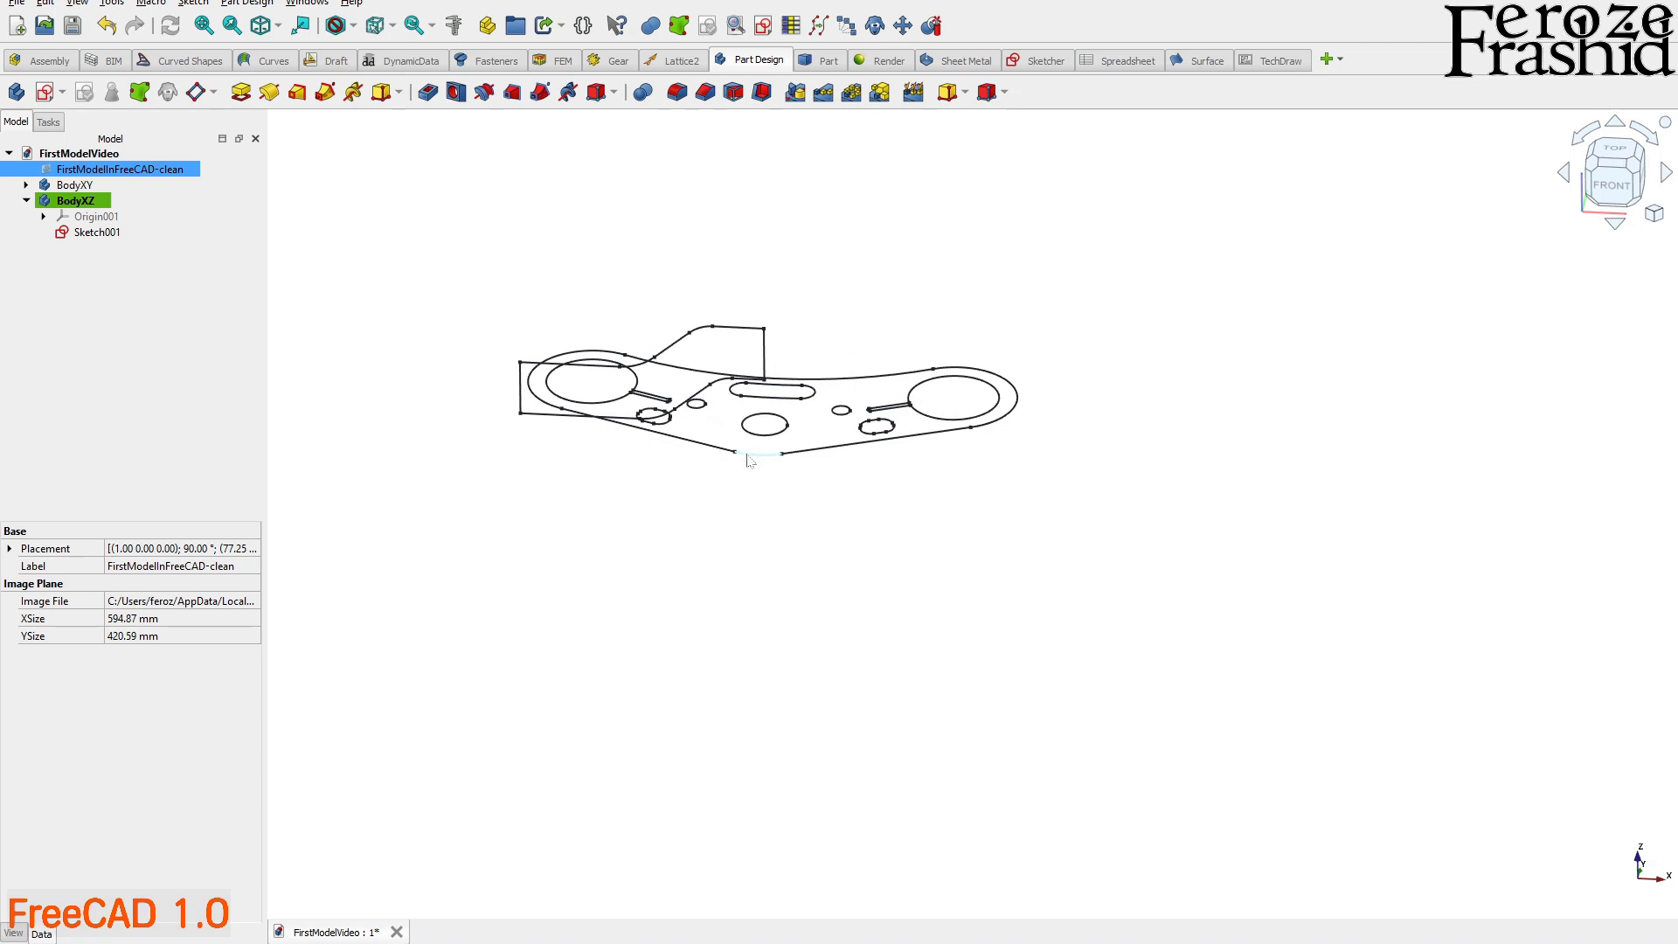
- Show the reference image again and compare both sketches with the drawing's views from the front and at an angle
{"action": "left_click", "coordinate": [104, 233]}
{"action": "key", "text": "space"}
{"action": "scroll", "coordinate": [796, 619], "scroll_direction": "down", "scroll_amount": 3}
{"action": "scroll", "coordinate": [690, 659], "scroll_direction": "up", "scroll_amount": 3}
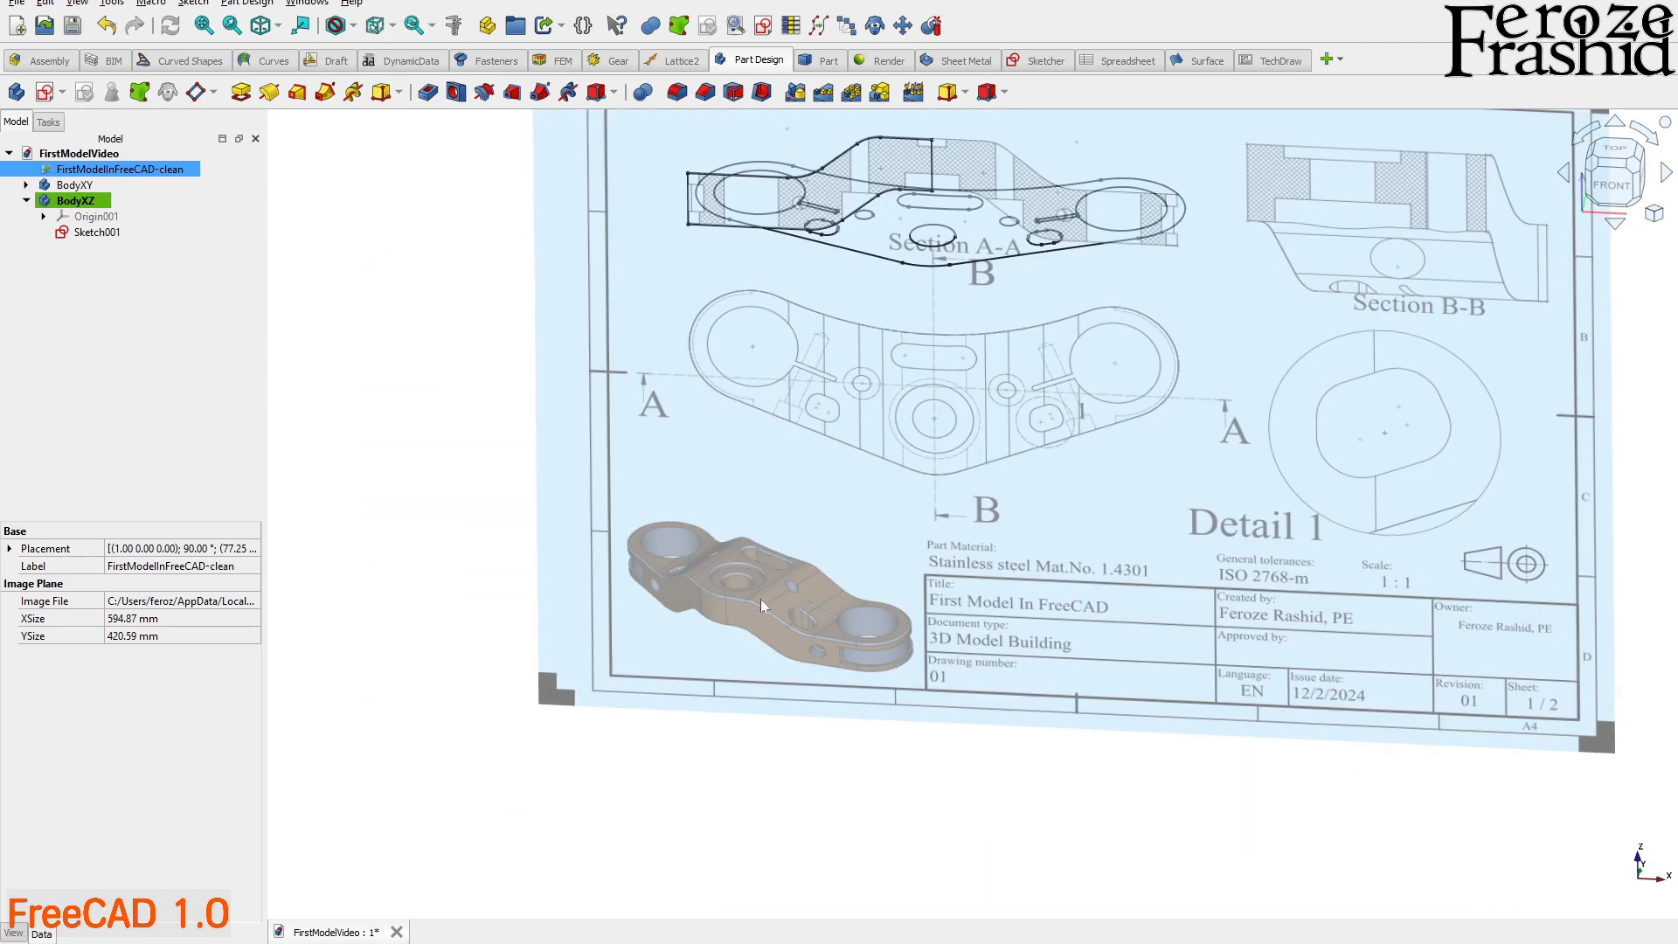
{"action": "scroll", "coordinate": [691, 738], "scroll_direction": "down", "scroll_amount": 1}
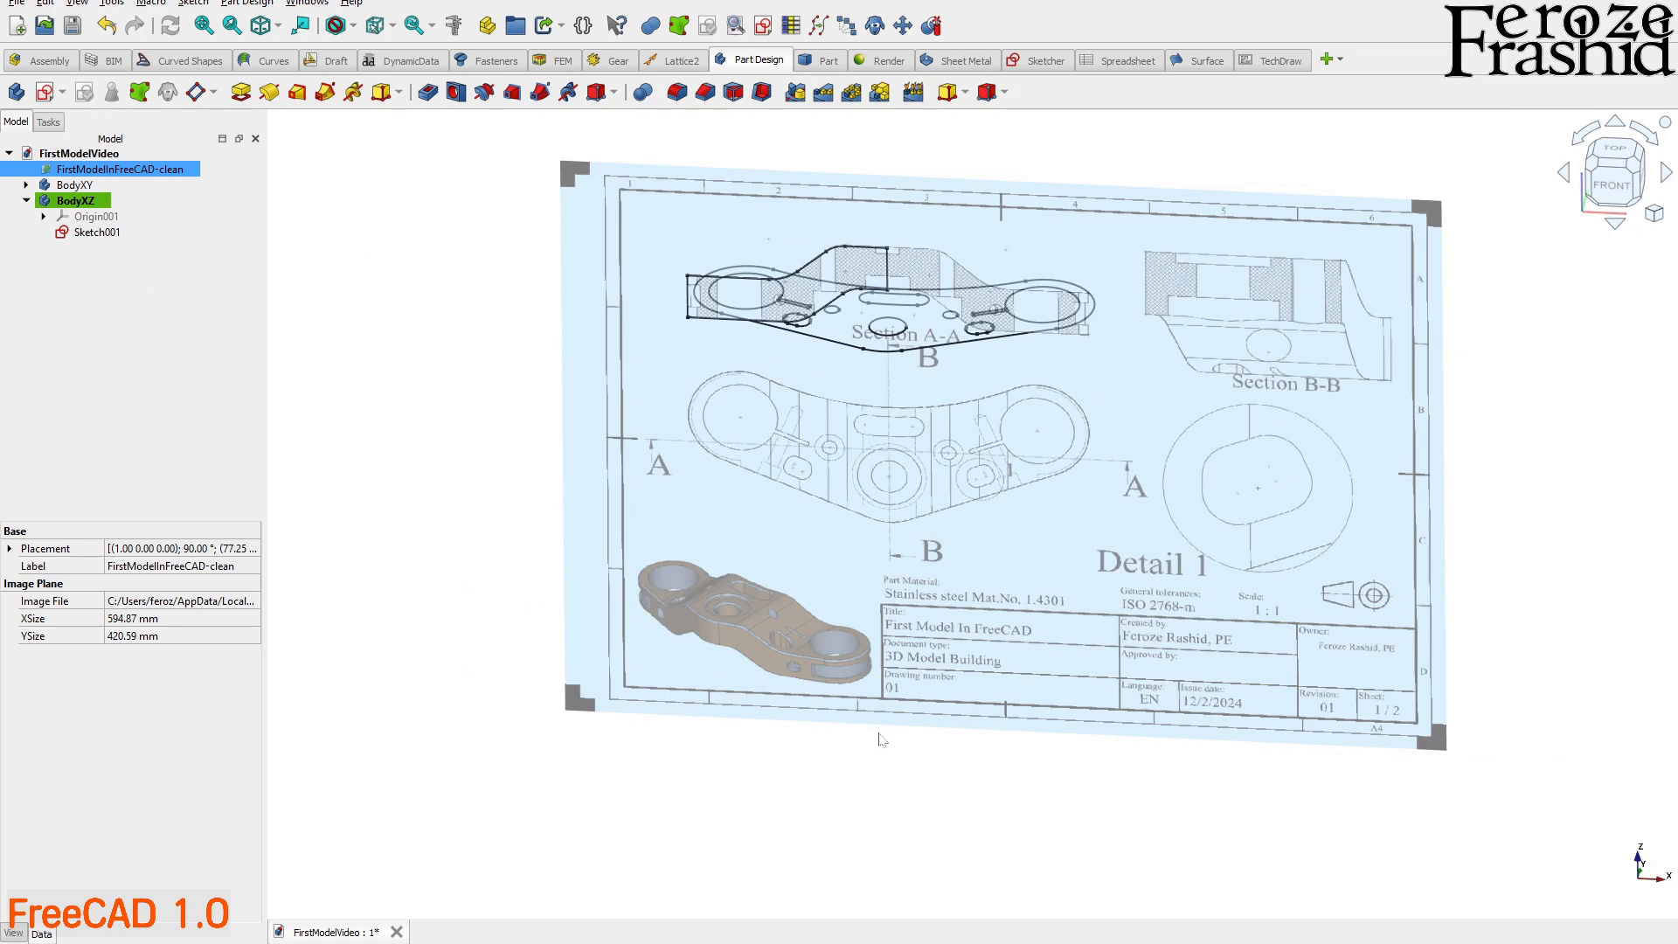
{"action": "left_click", "coordinate": [1610, 186]}
{"action": "scroll", "coordinate": [721, 288], "scroll_direction": "down", "scroll_amount": 3}
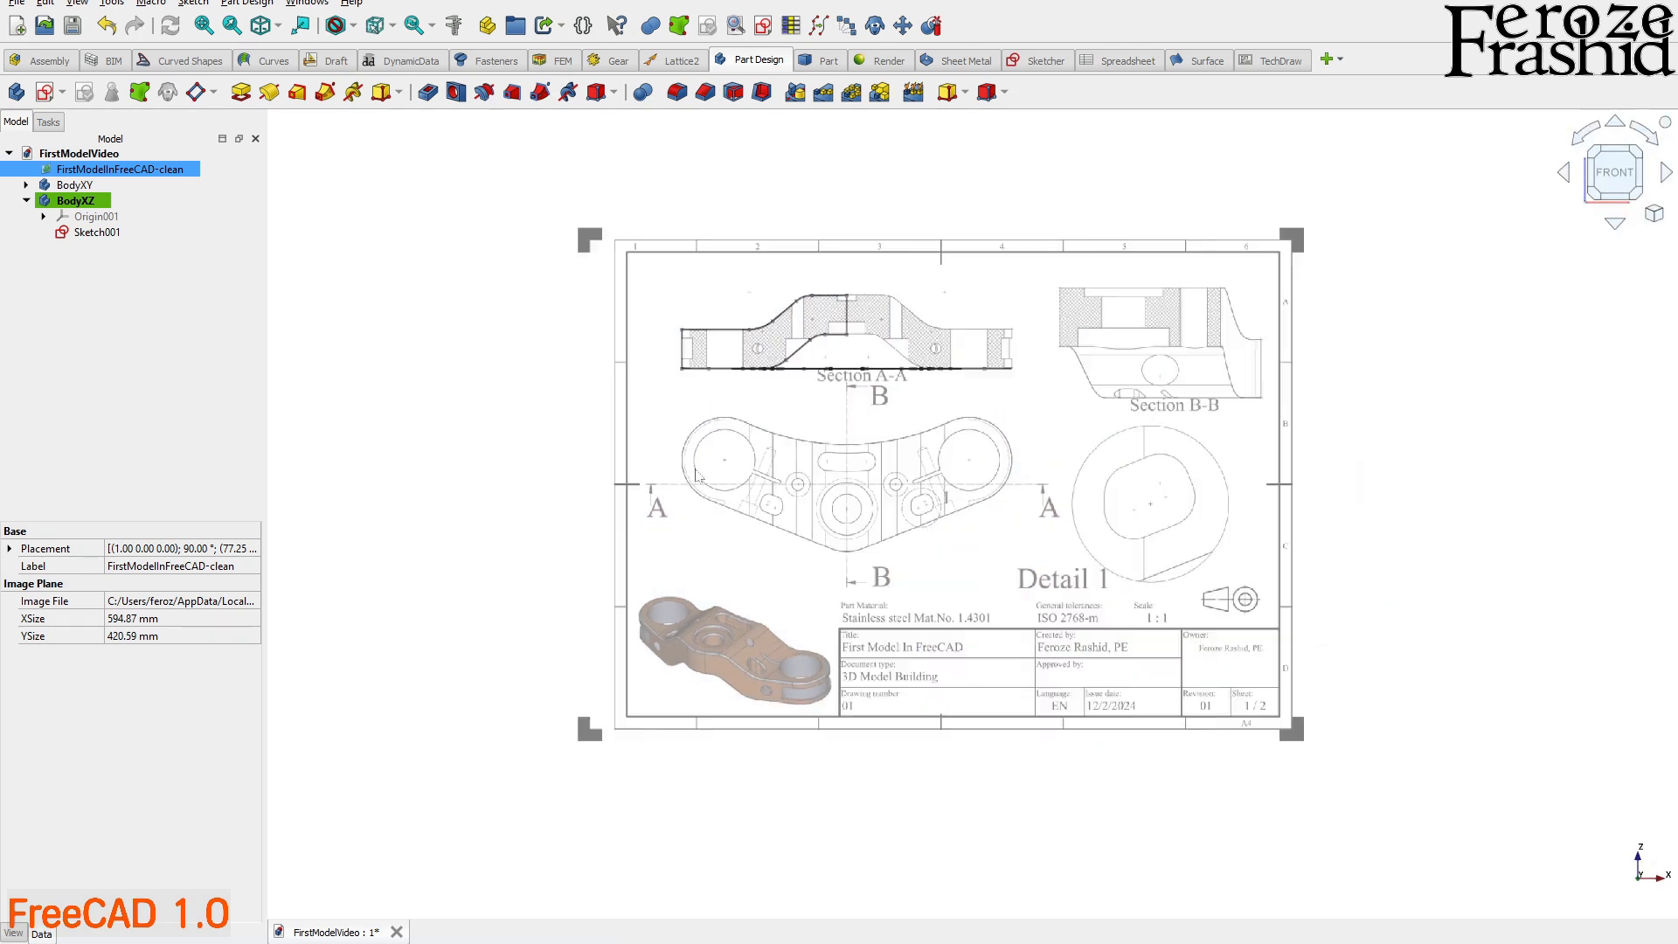
{"action": "scroll", "coordinate": [997, 412], "scroll_direction": "up", "scroll_amount": 3}
{"action": "mouse_move", "coordinate": [900, 407]}
{"action": "middle_mouse_down"}
{"action": "mouse_move", "coordinate": [798, 449]}
{"action": "mouse_move", "coordinate": [769, 489]}
{"action": "middle_mouse_up"}
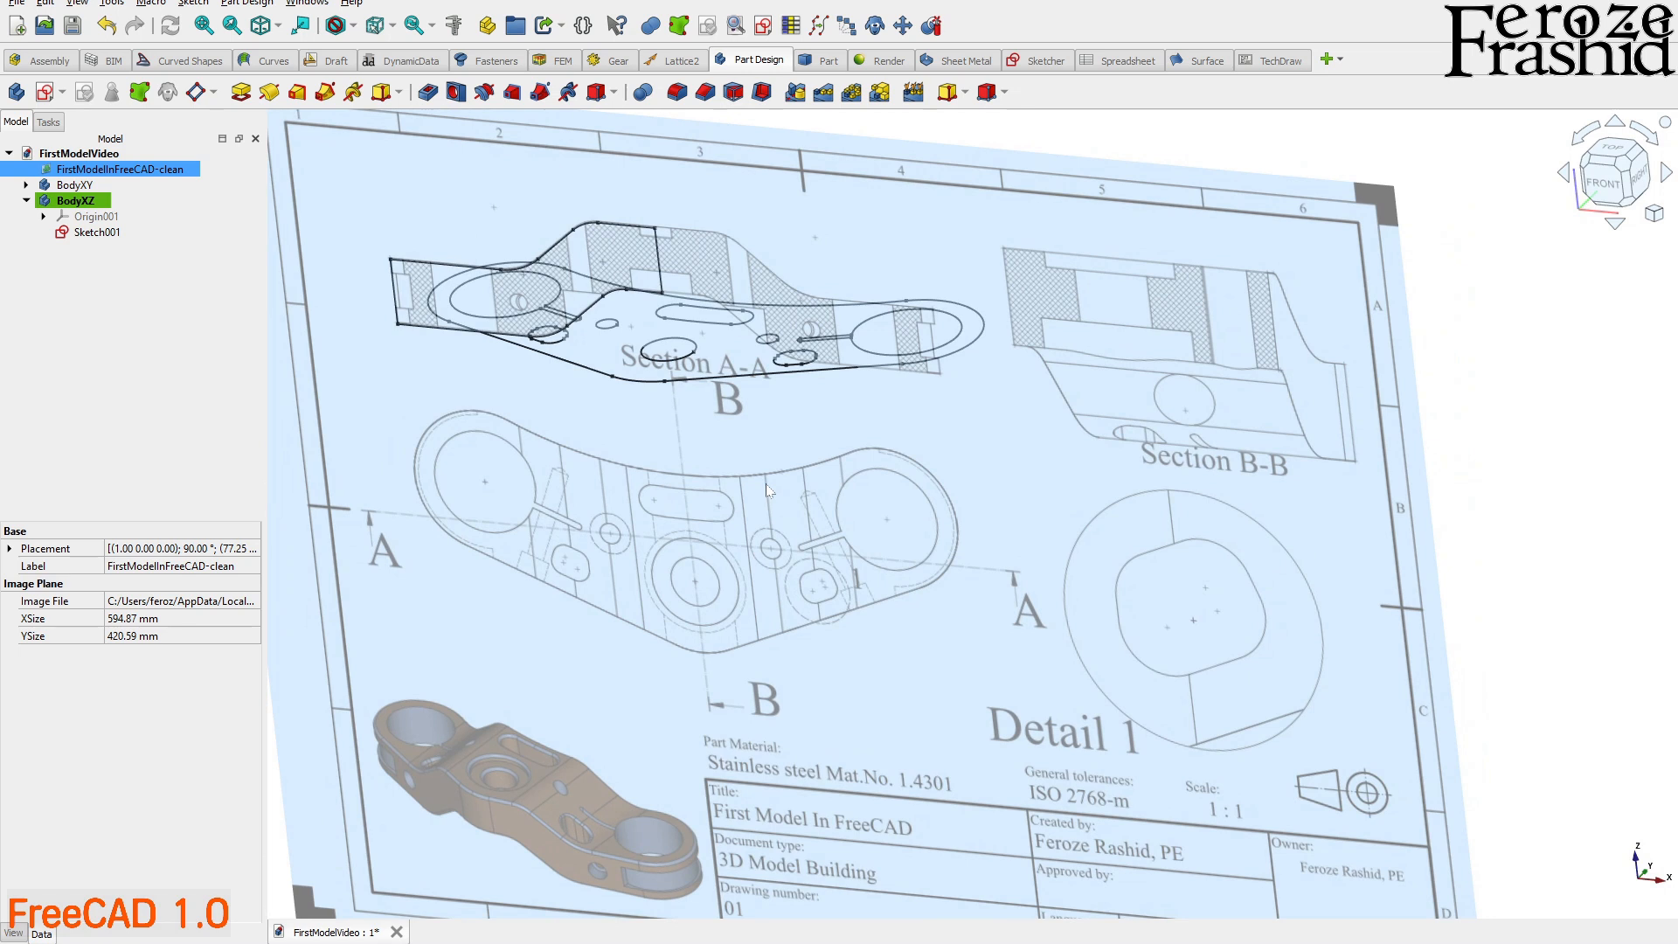